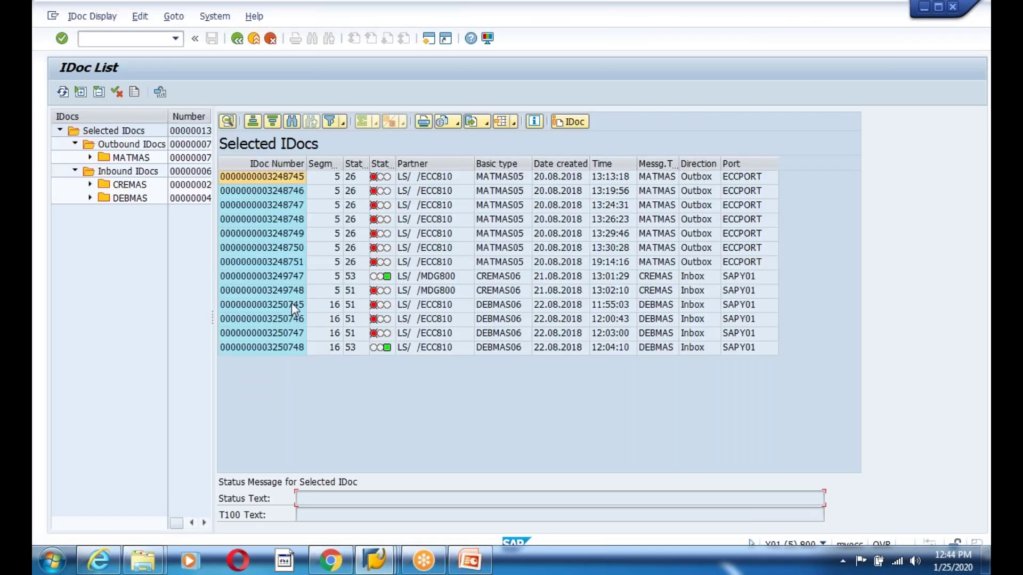
# Check the last IDoc's status and the outbound MATMAS IDocs in WE05, then return to Easy Access
pyautogui.click(257, 349)
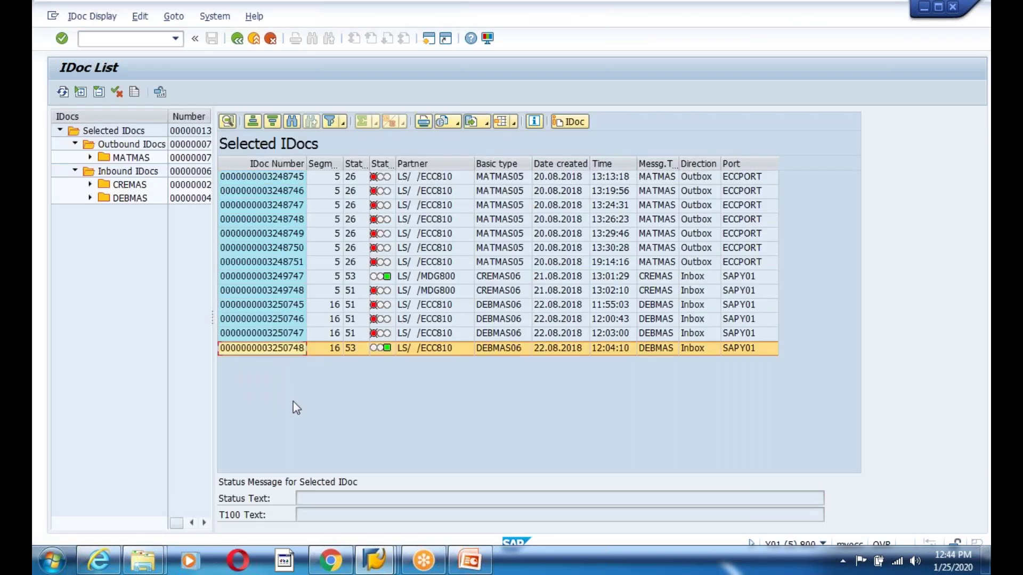
pyautogui.click(142, 157)
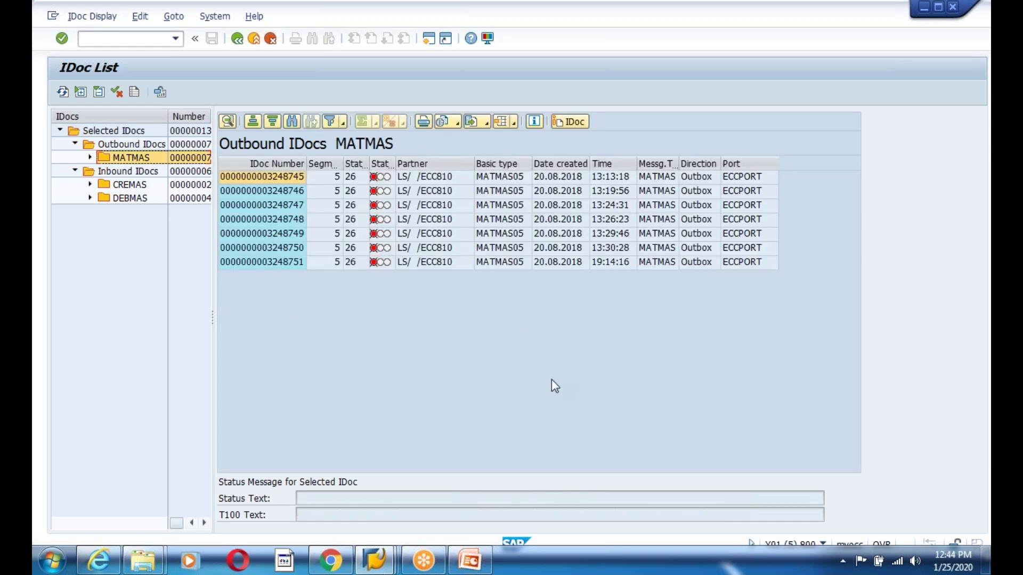
pyautogui.doubleClick(302, 20)
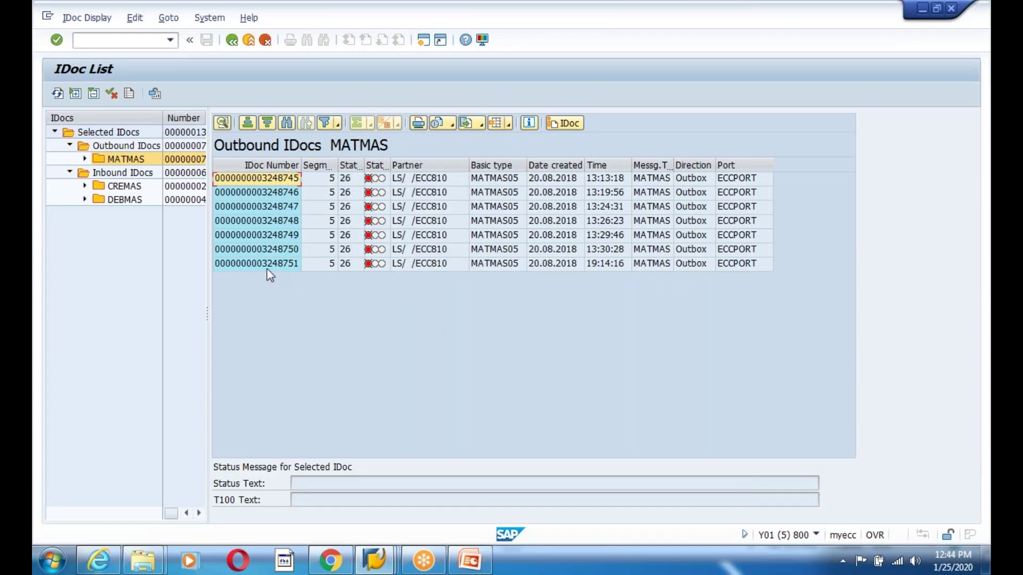
pyautogui.click(232, 40)
pyautogui.click(119, 41)
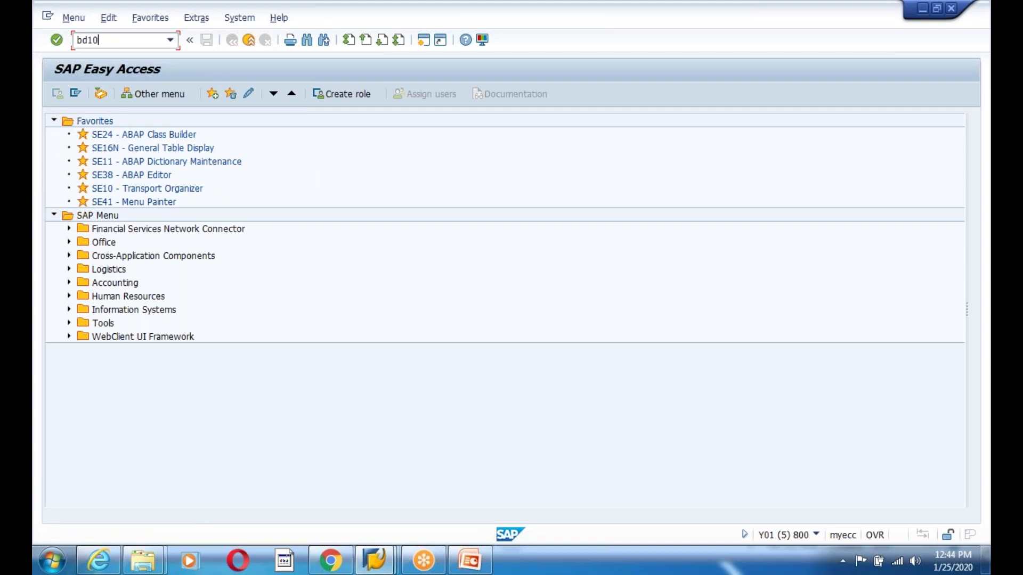
# In BD10, select materials M-01 to M-10 for logical system EDGN810, sending full material data
pyautogui.press('Return')
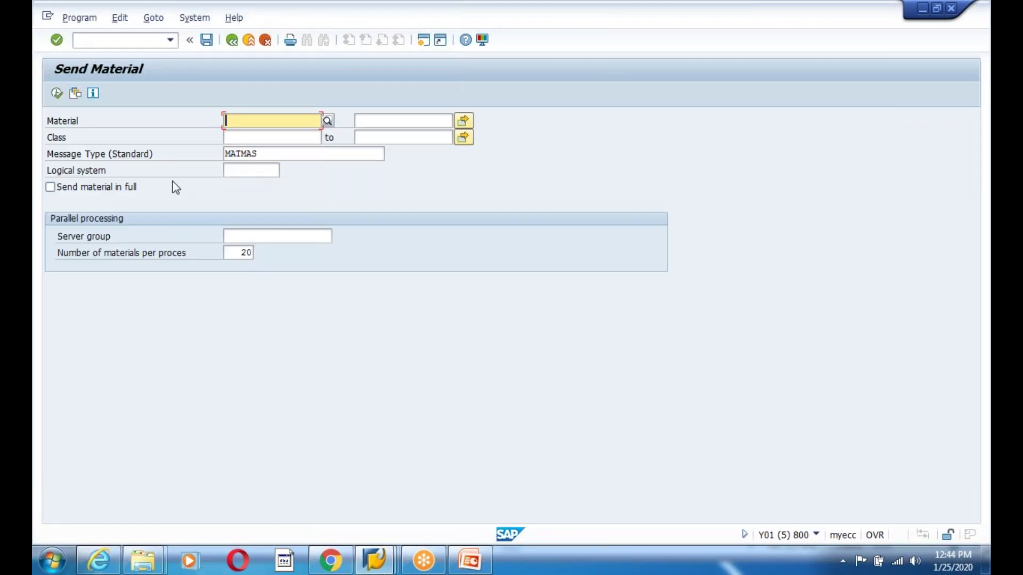
pyautogui.click(246, 117)
pyautogui.write('m')
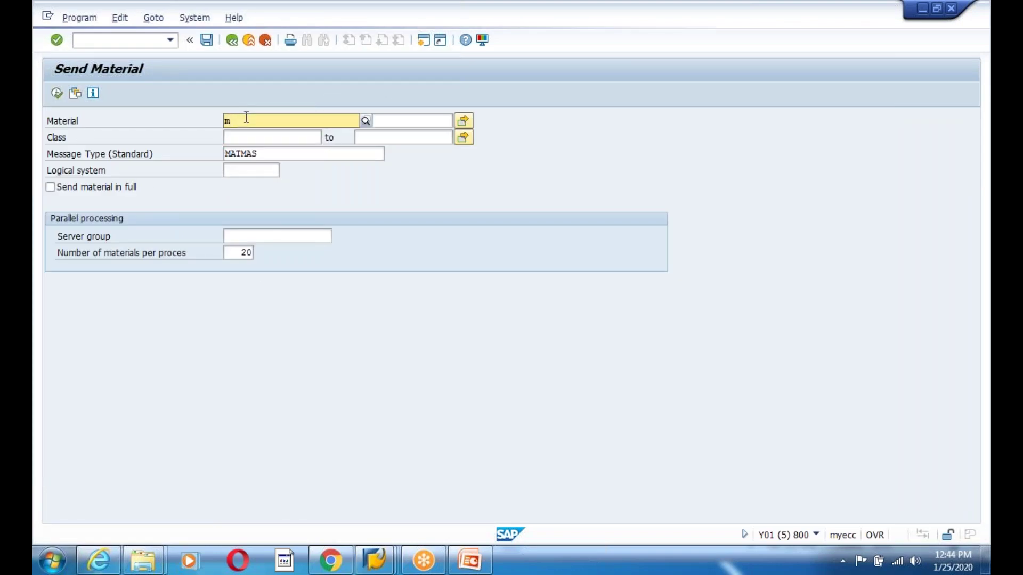
pyautogui.write('-01')
pyautogui.press('Return')
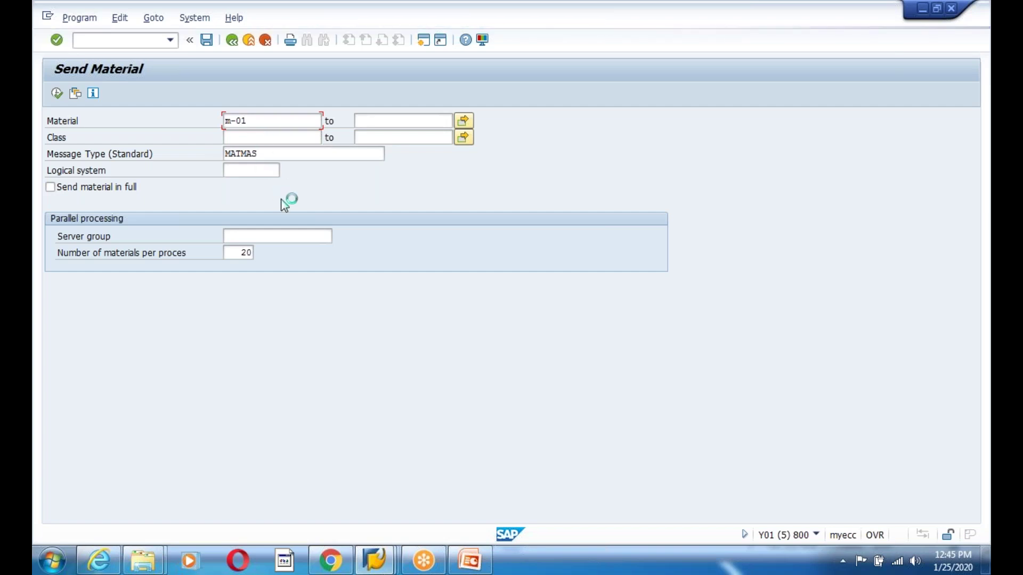
pyautogui.click(371, 119)
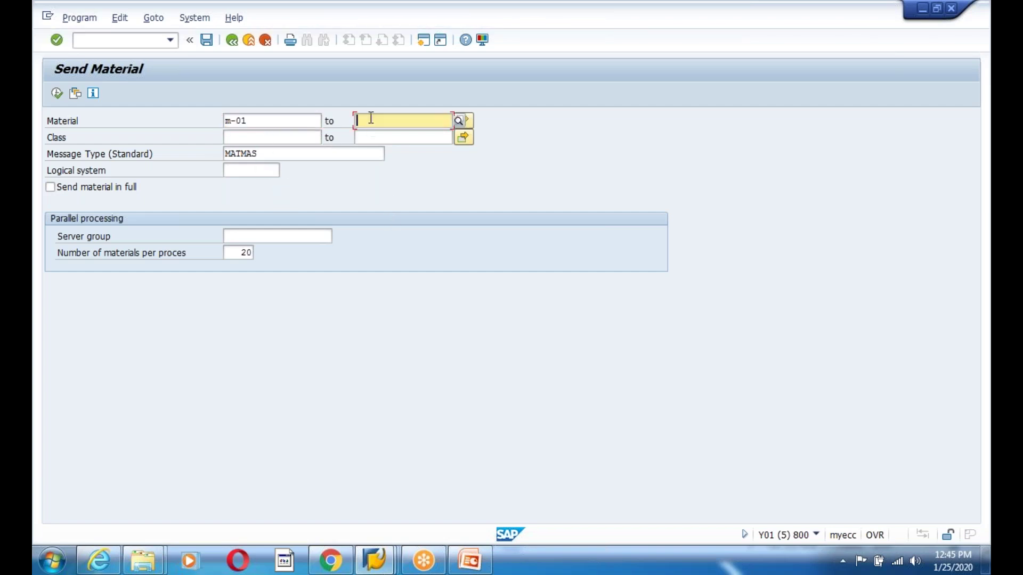
pyautogui.write('m')
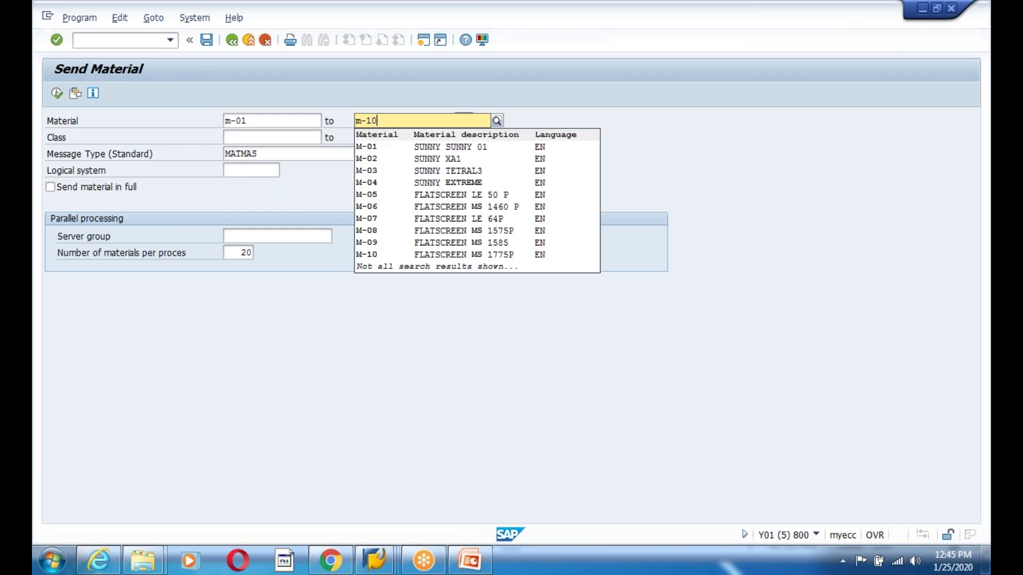
pyautogui.write('-10')
pyautogui.press('Return')
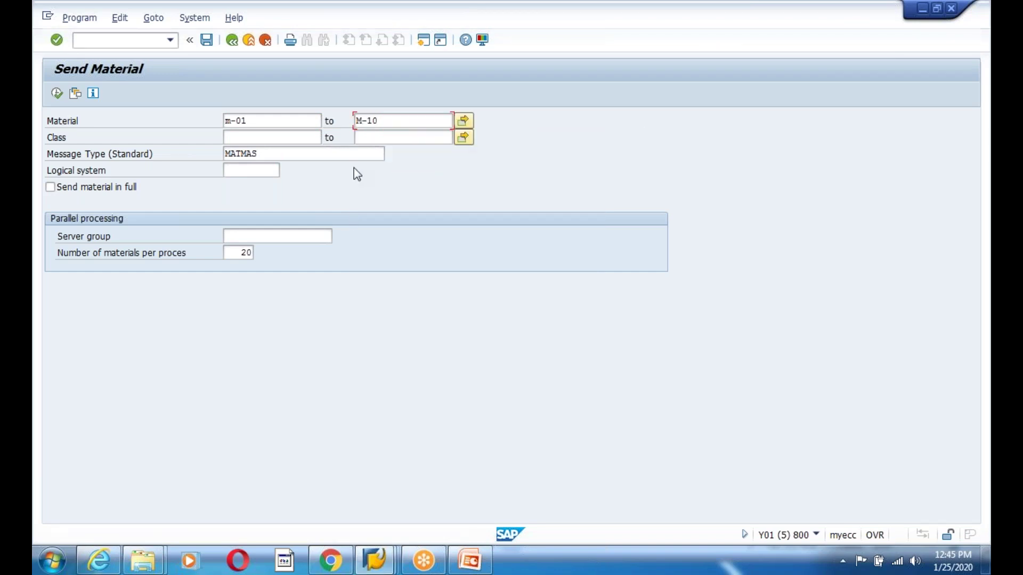
pyautogui.click(245, 165)
pyautogui.click(257, 189)
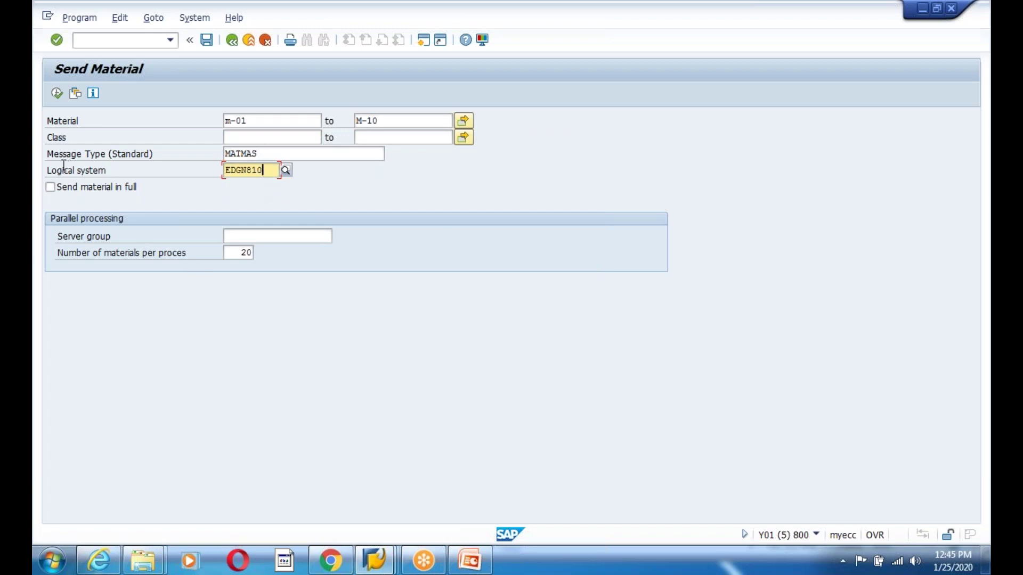
pyautogui.click(51, 189)
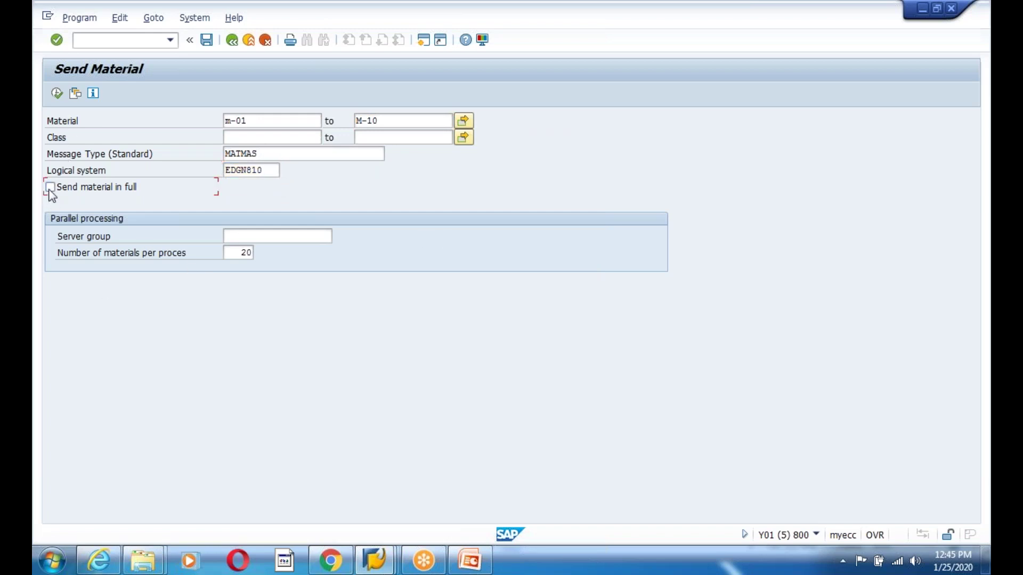
# Execute the material distribution and acknowledge the notices, including 10 master IDocs created
pyautogui.click(57, 93)
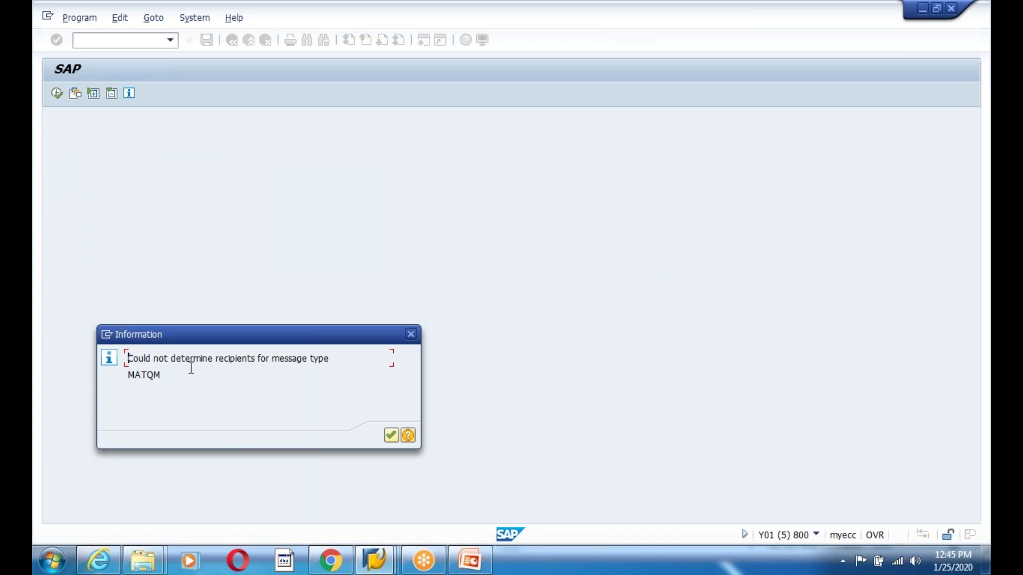
pyautogui.press('Return')
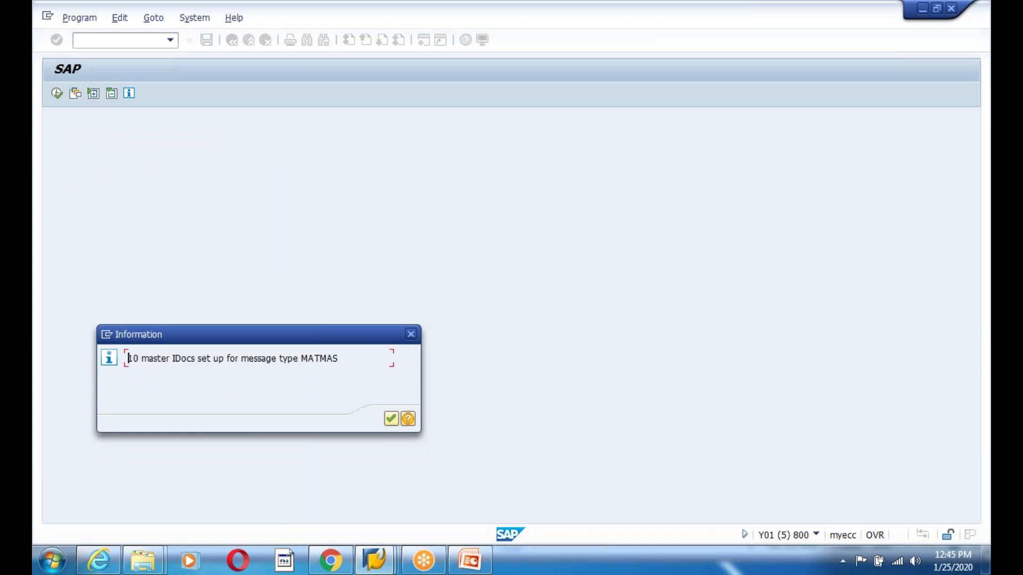
pyautogui.press('Return')
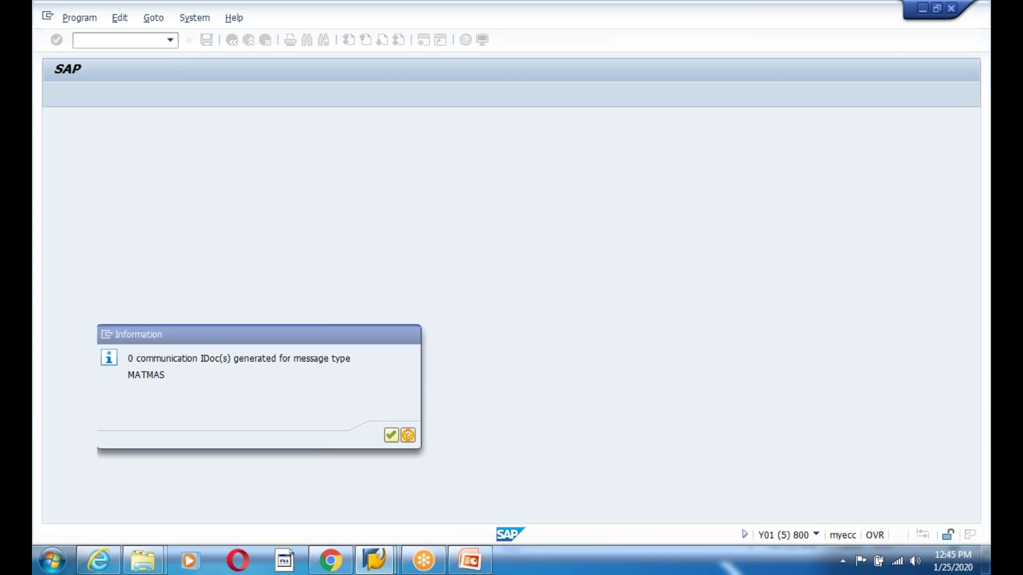
pyautogui.press('Return')
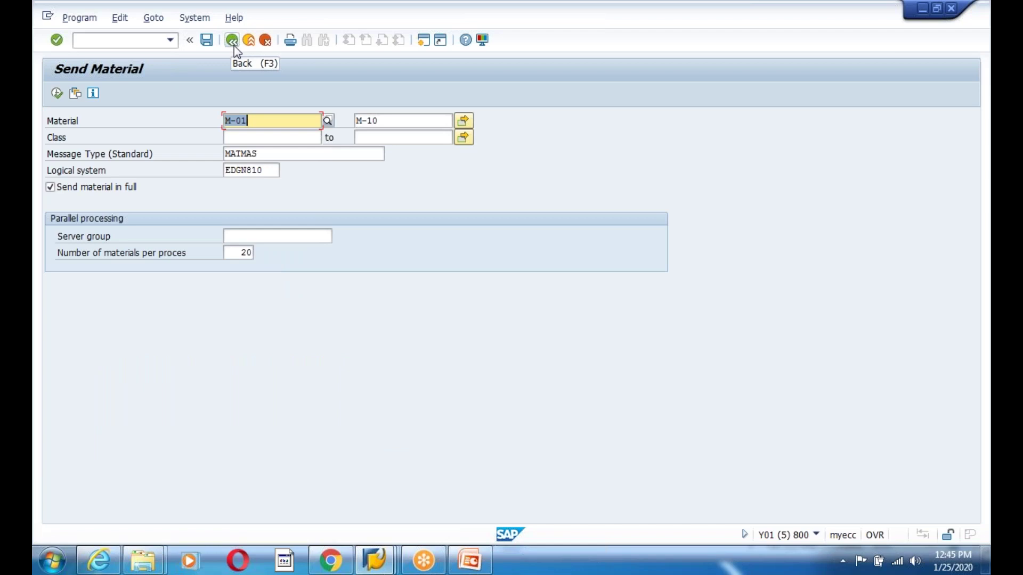
# In WE20, open partner EDGN810's MATMAS outbound parameters and its receiver port A000000066
pyautogui.click(235, 46)
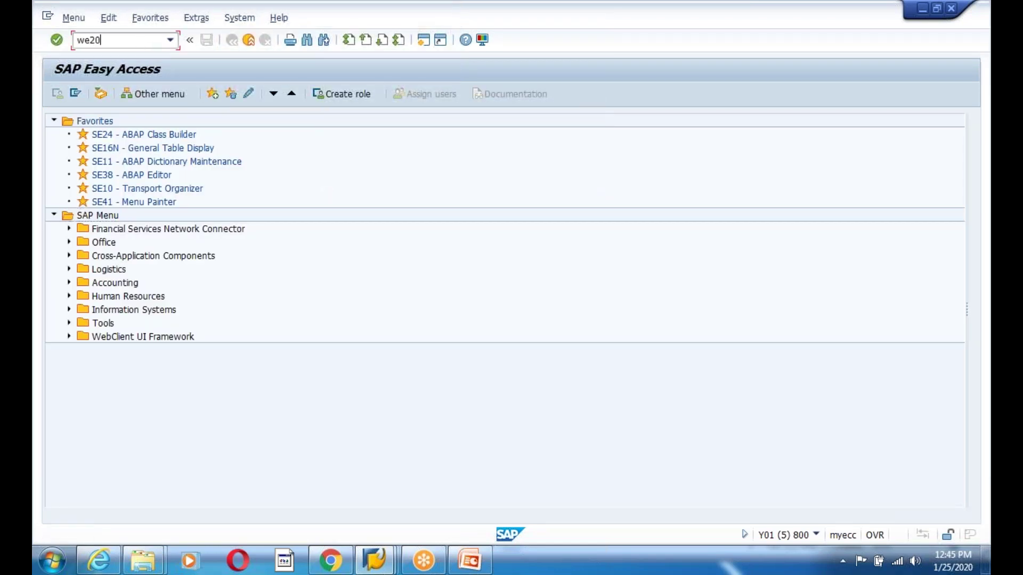
pyautogui.press('Return')
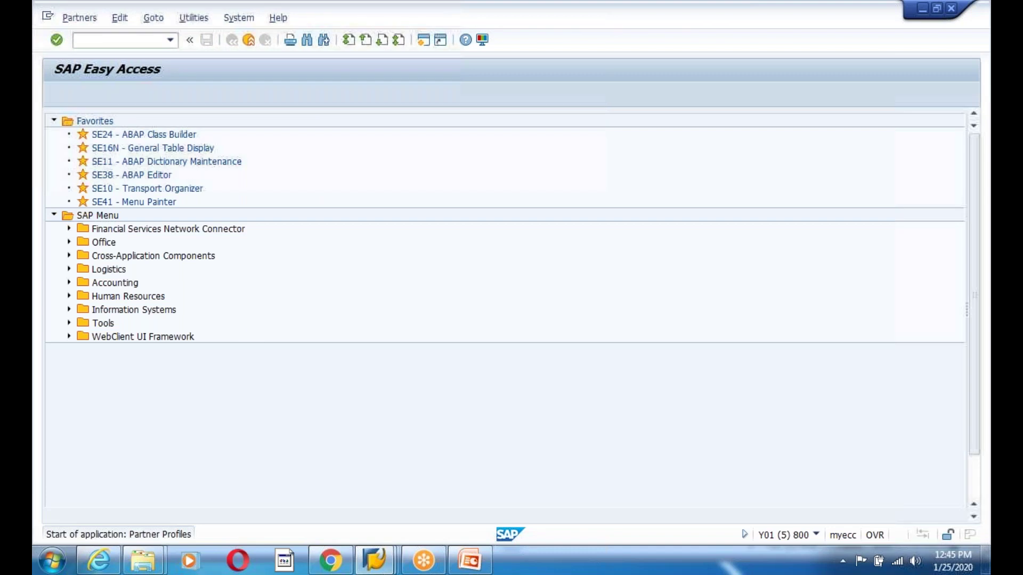
pyautogui.click(68, 213)
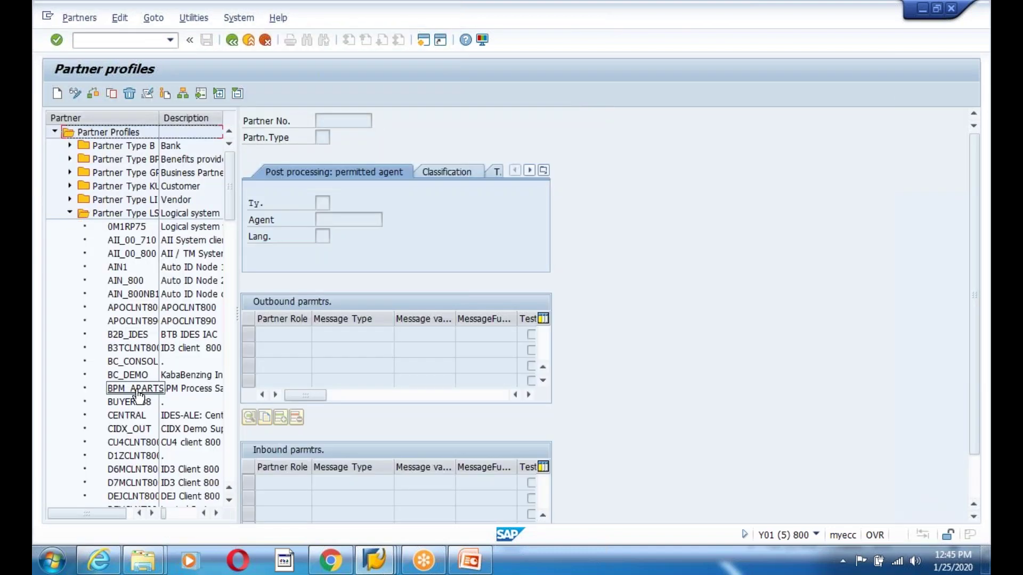
pyautogui.scroll(-4, 231, 504)
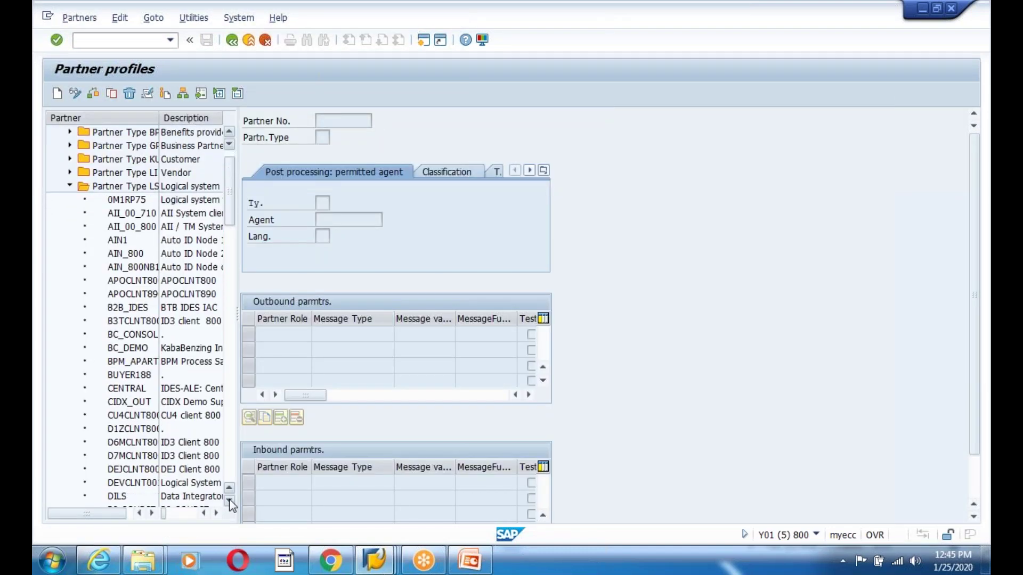
pyautogui.scroll(-3, 231, 504)
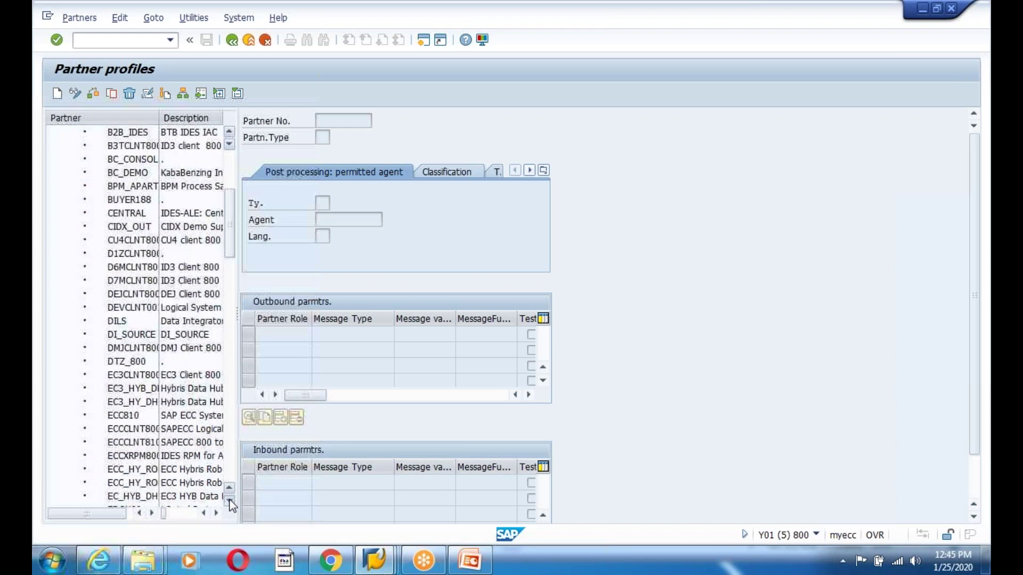
pyautogui.click(147, 483)
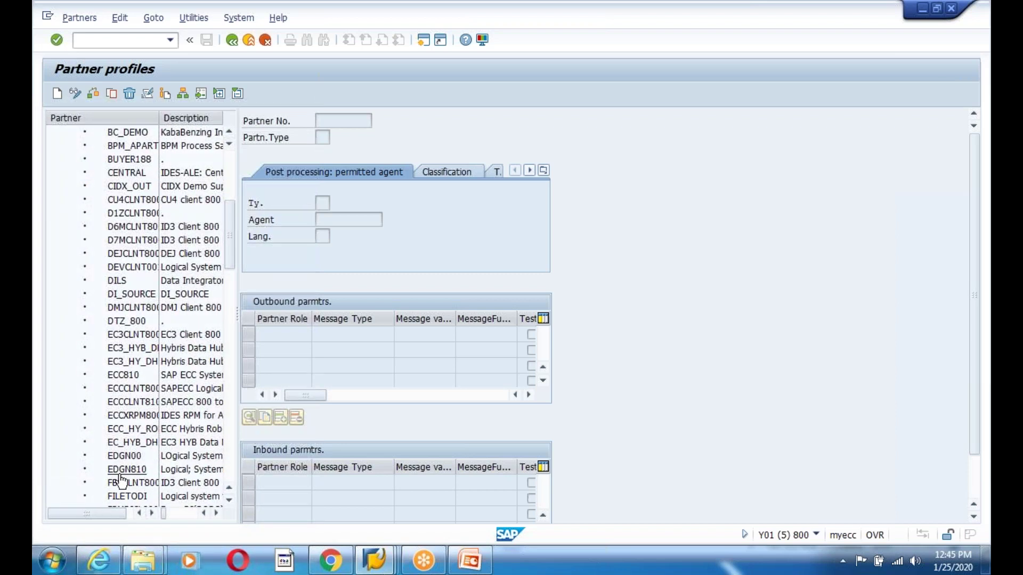
pyautogui.doubleClick(127, 470)
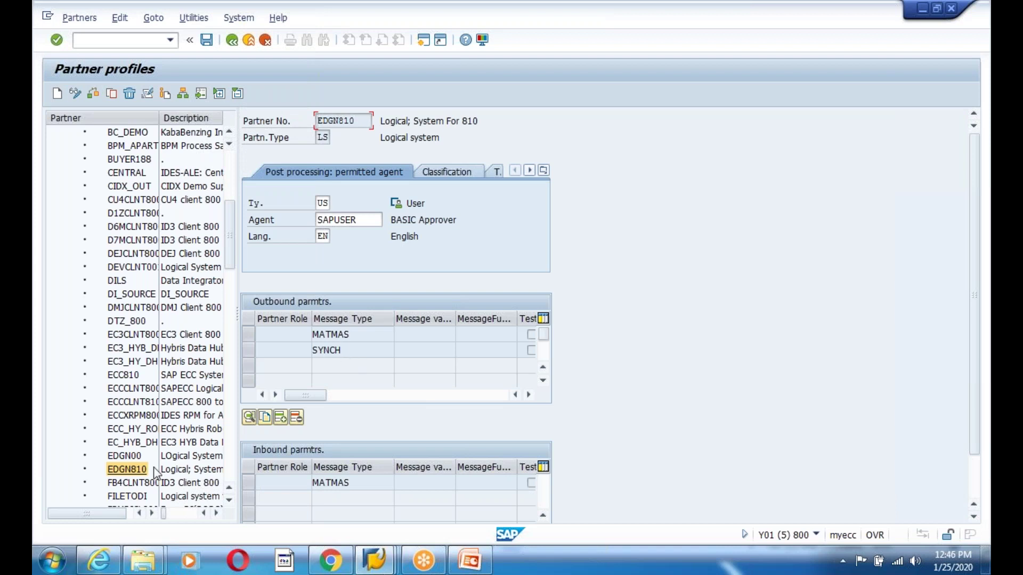
pyautogui.doubleClick(354, 336)
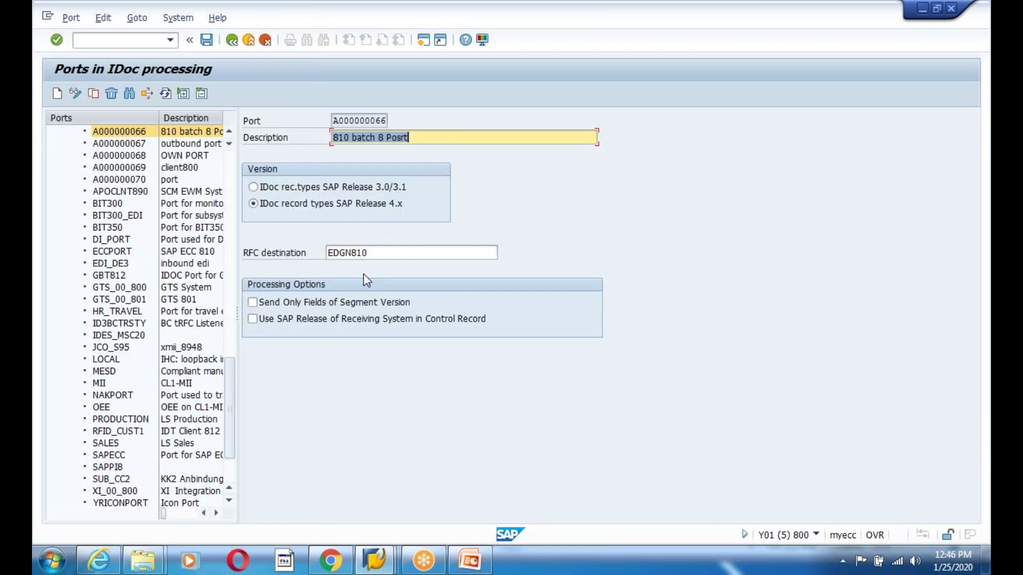
# Open RFC destination EDGN810, save it, and test a remote logon to the target system
pyautogui.doubleClick(347, 254)
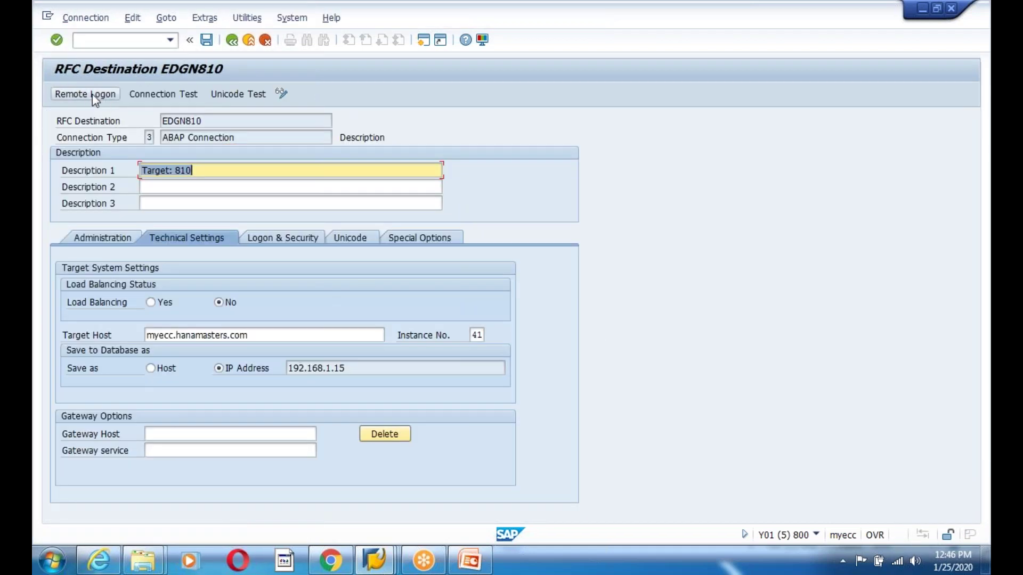
pyautogui.click(75, 94)
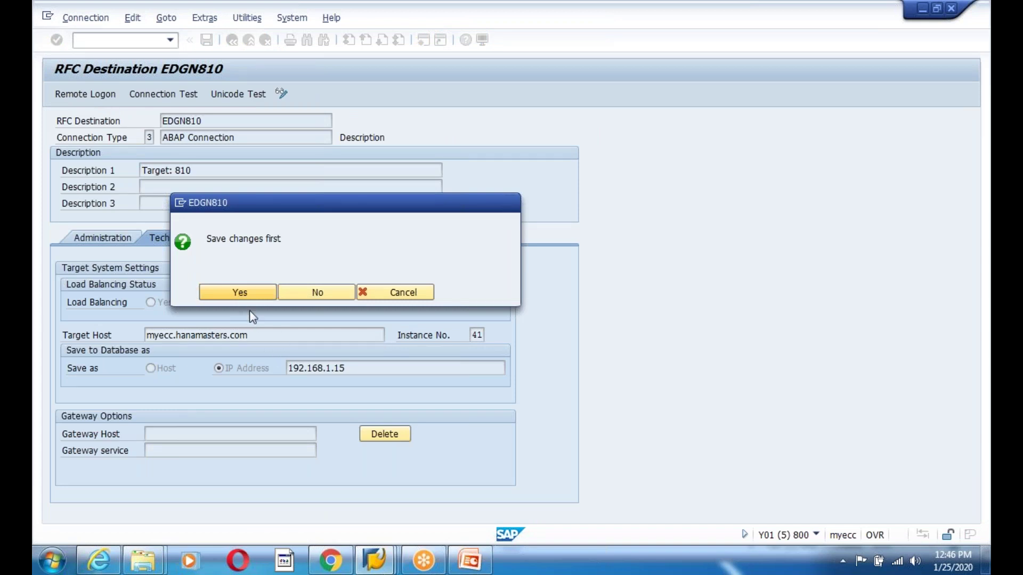
pyautogui.click(240, 293)
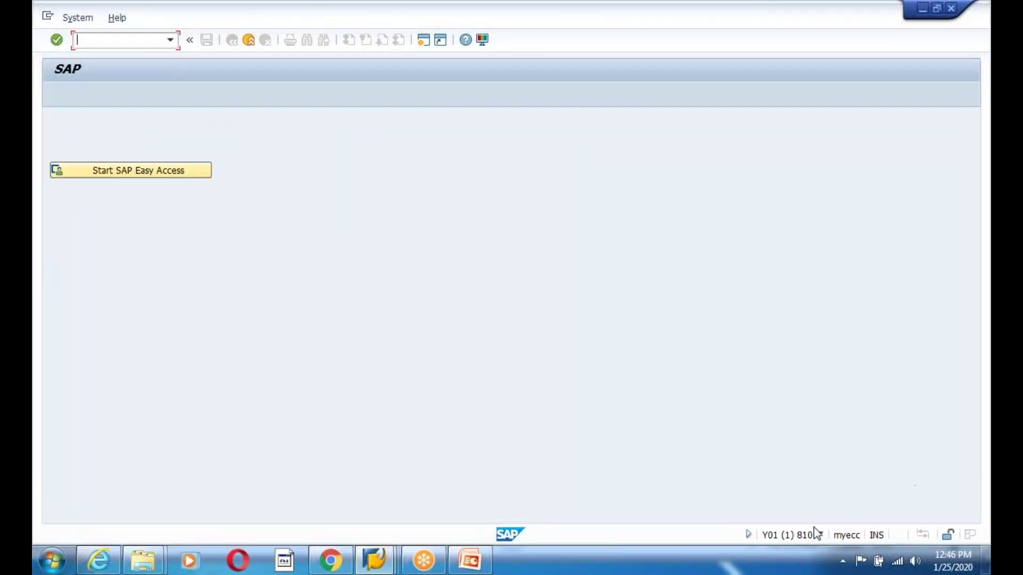
pyautogui.doubleClick(281, 14)
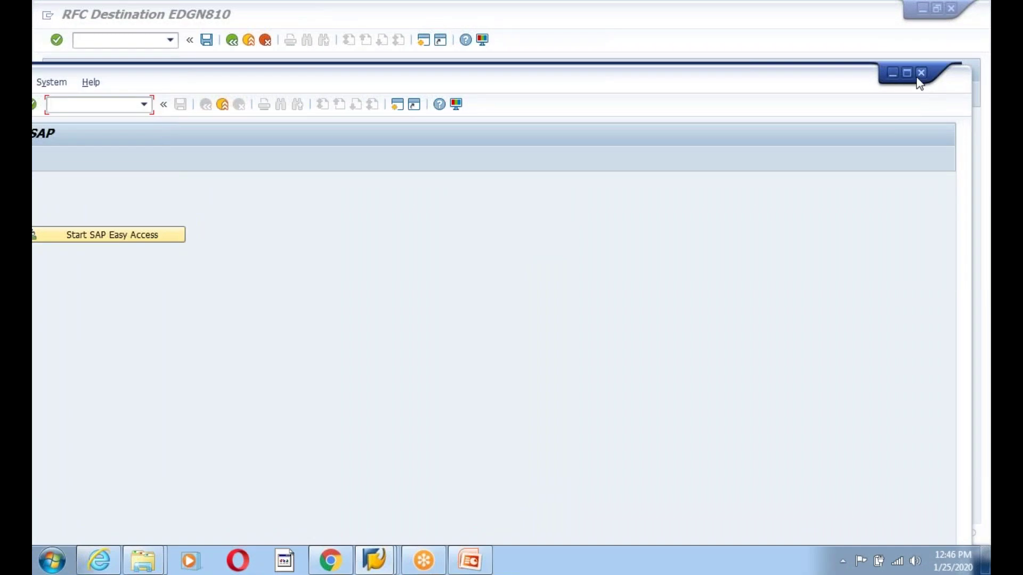
pyautogui.click(919, 73)
pyautogui.click(232, 40)
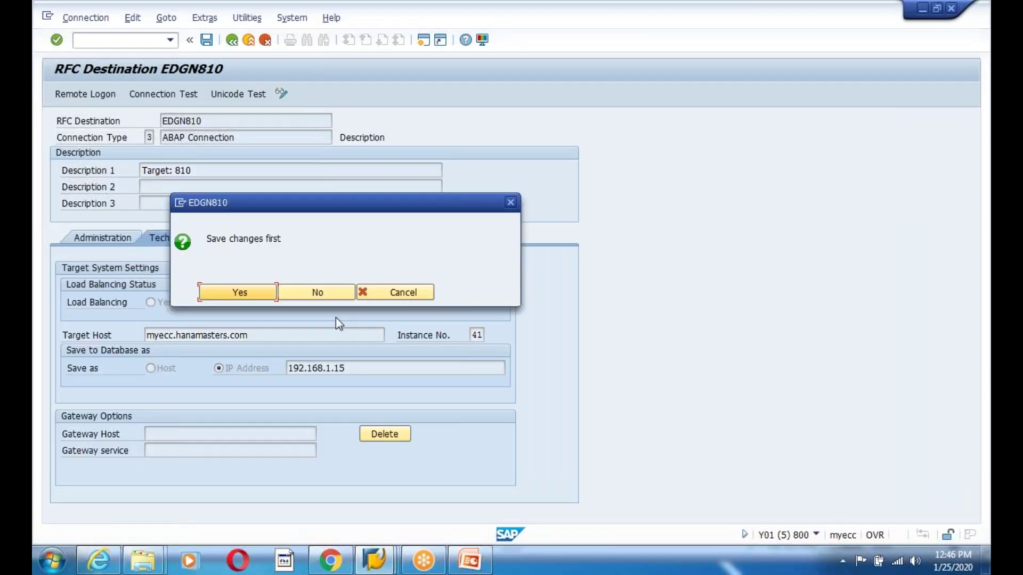
pyautogui.click(246, 293)
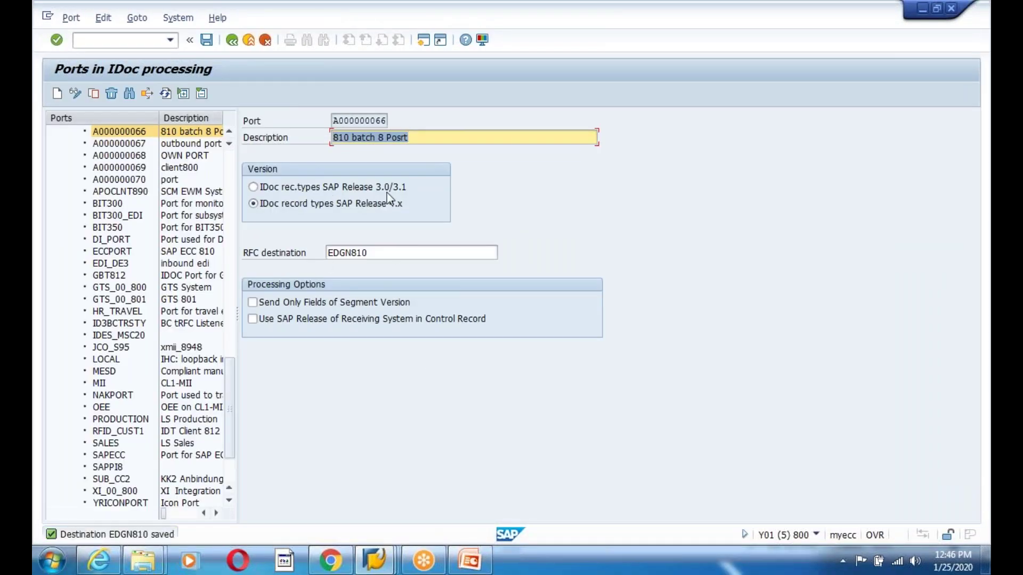
pyautogui.click(386, 257)
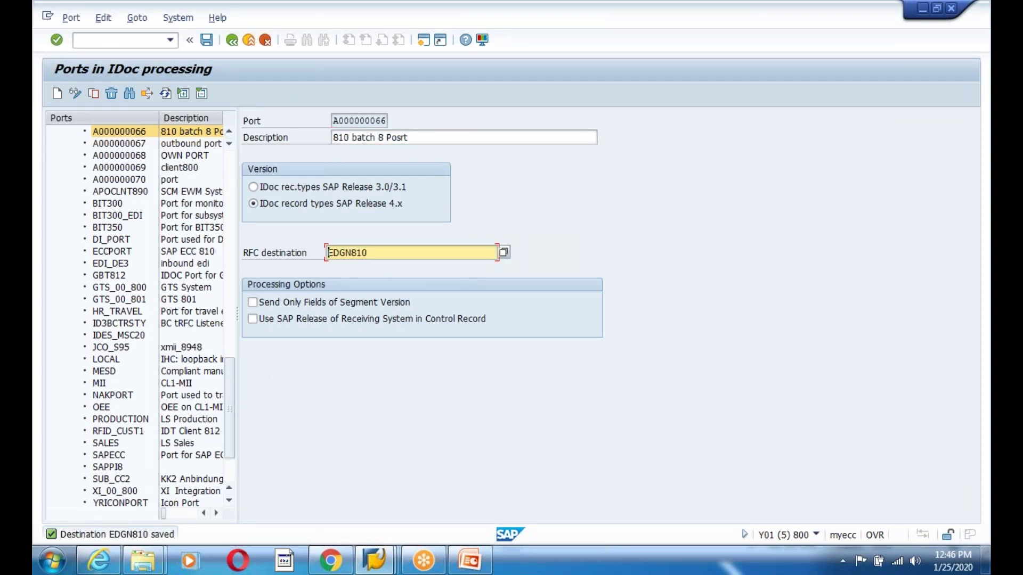
# Verify the MATMAS outbound basic type is MATMAS05 and return to EDGN810's partner profile overview
pyautogui.click(231, 40)
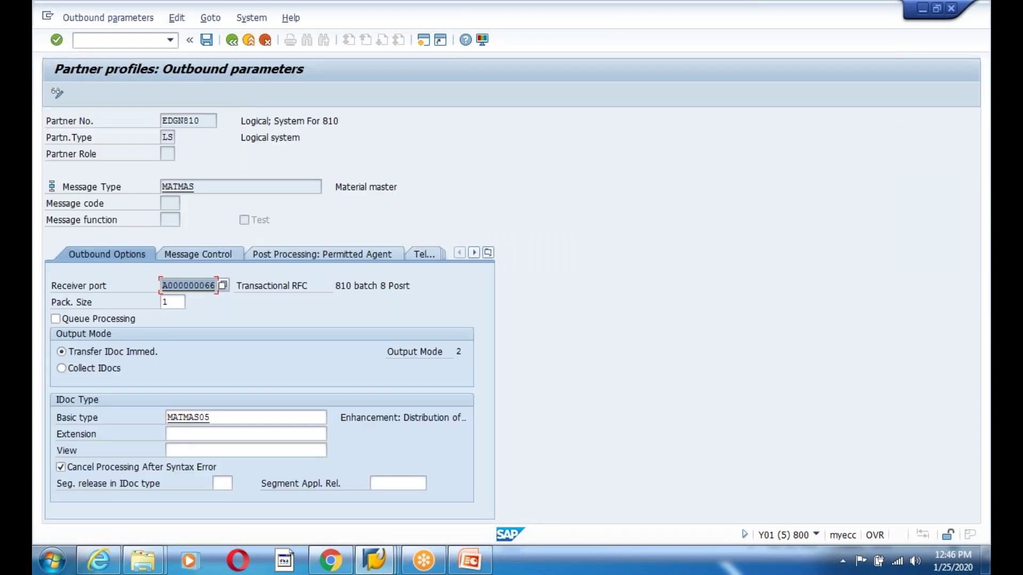
pyautogui.click(226, 418)
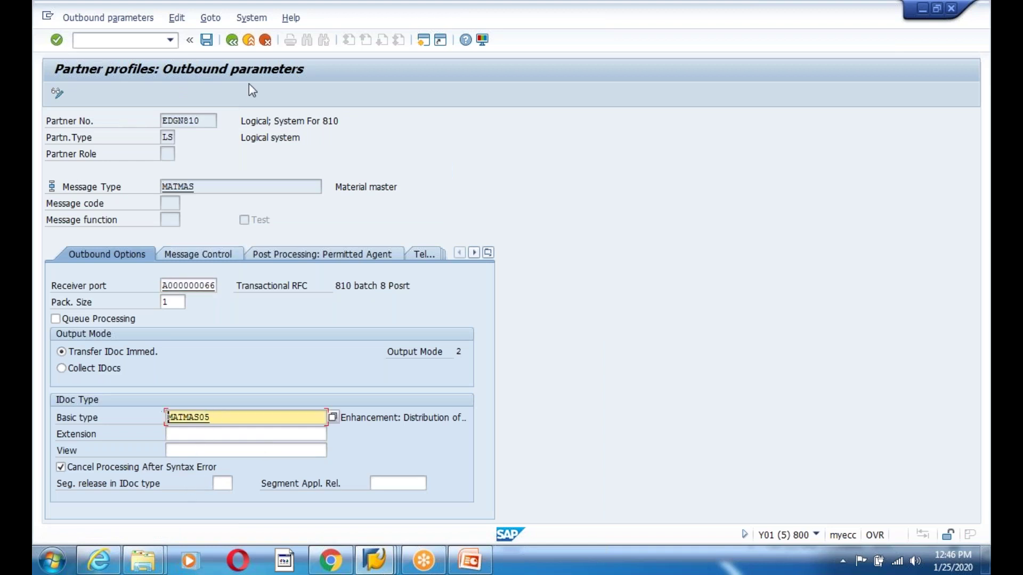
pyautogui.click(233, 41)
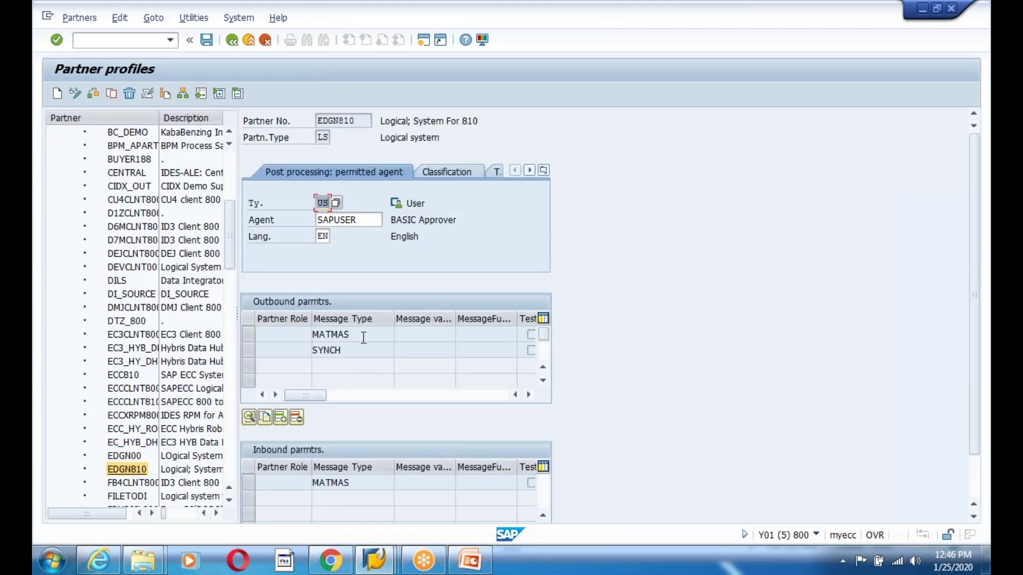
pyautogui.doubleClick(364, 336)
pyautogui.click(210, 417)
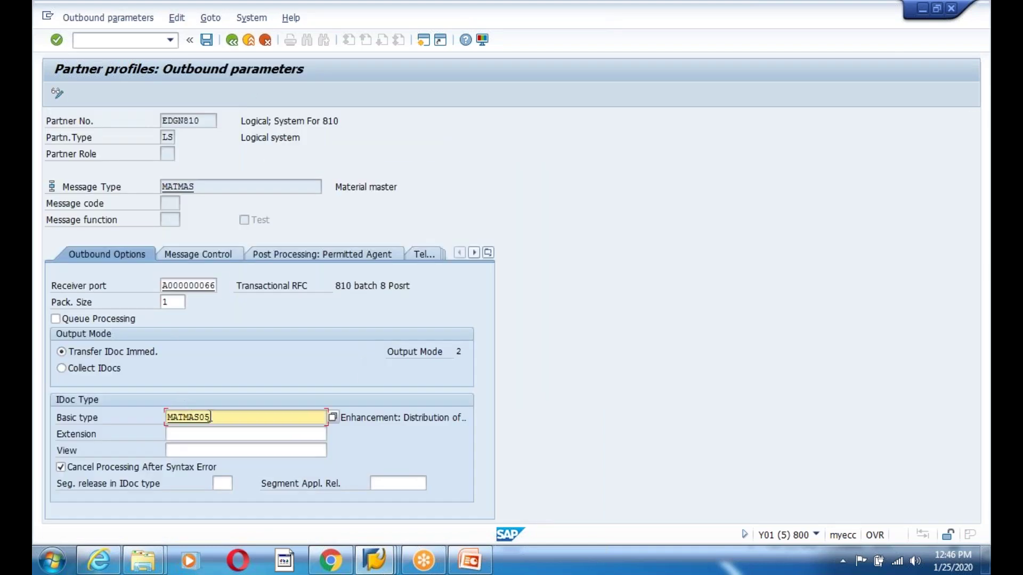
pyautogui.click(232, 40)
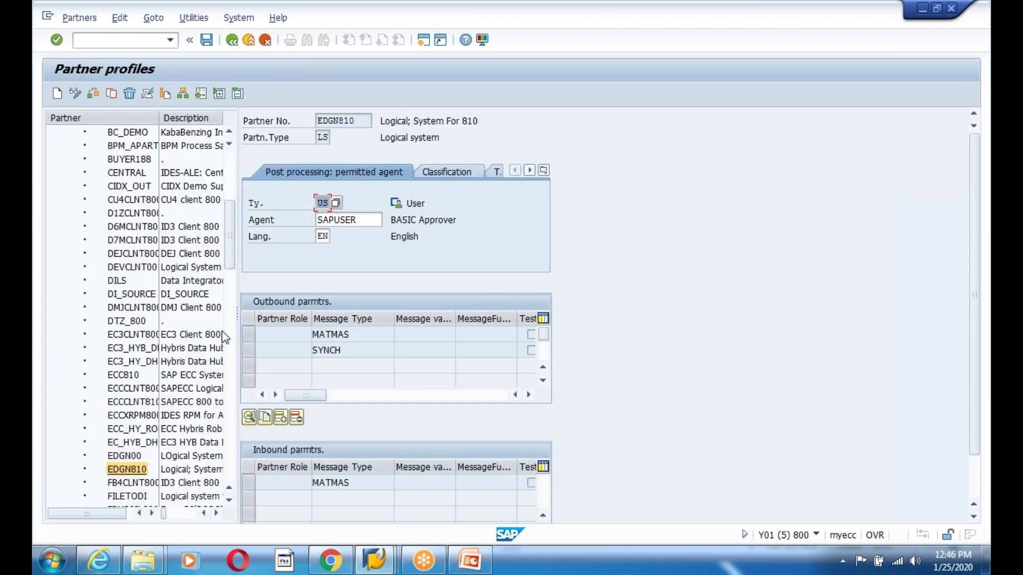
pyautogui.click(374, 559)
# In the other session's WE20, confirm partner EDGN00's inbound MATMAS uses process code MATM
pyautogui.click(558, 480)
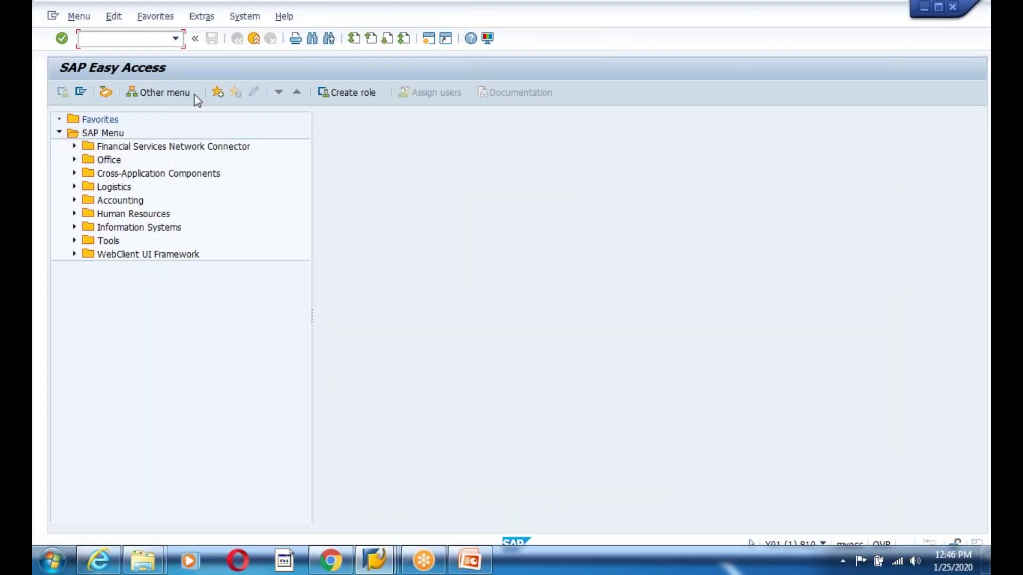
pyautogui.write('we20')
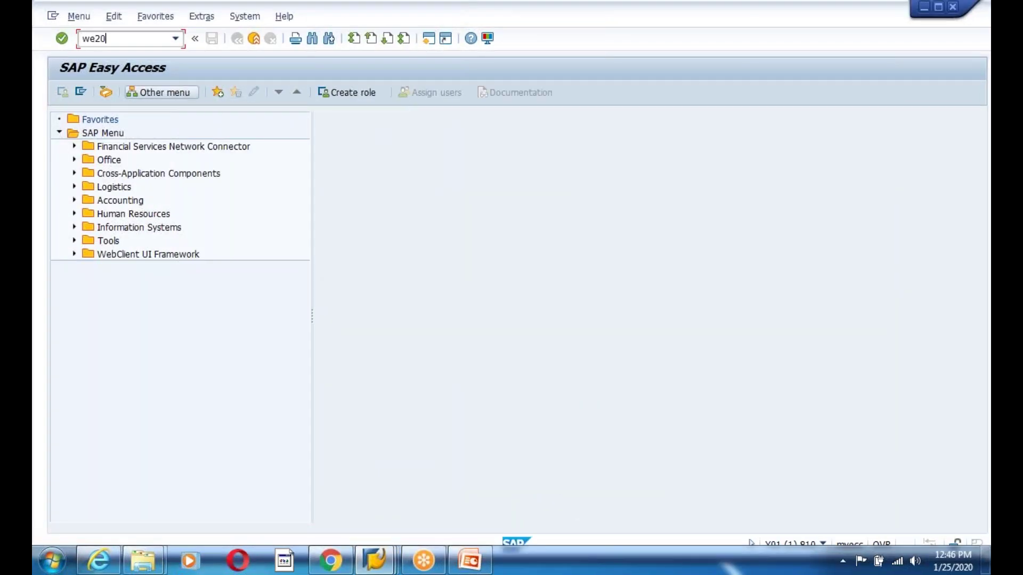
pyautogui.press('Return')
pyautogui.click(75, 212)
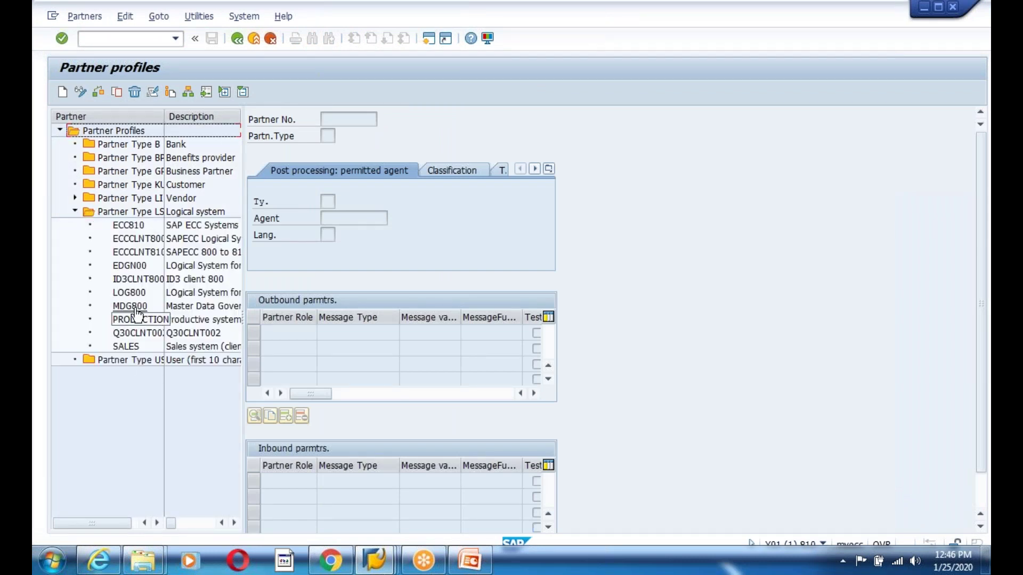
pyautogui.doubleClick(131, 267)
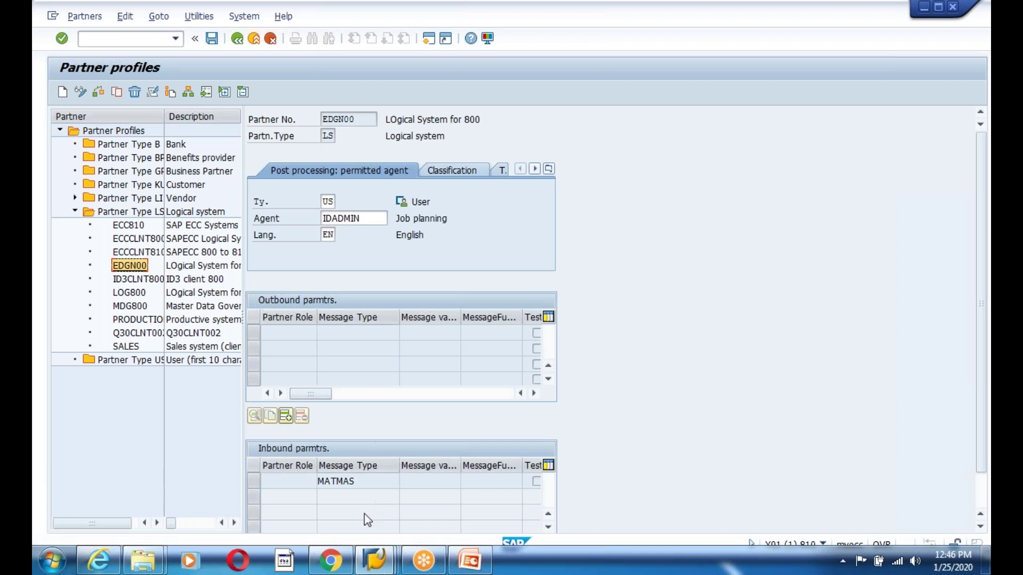
pyautogui.click(372, 483)
pyautogui.doubleClick(347, 482)
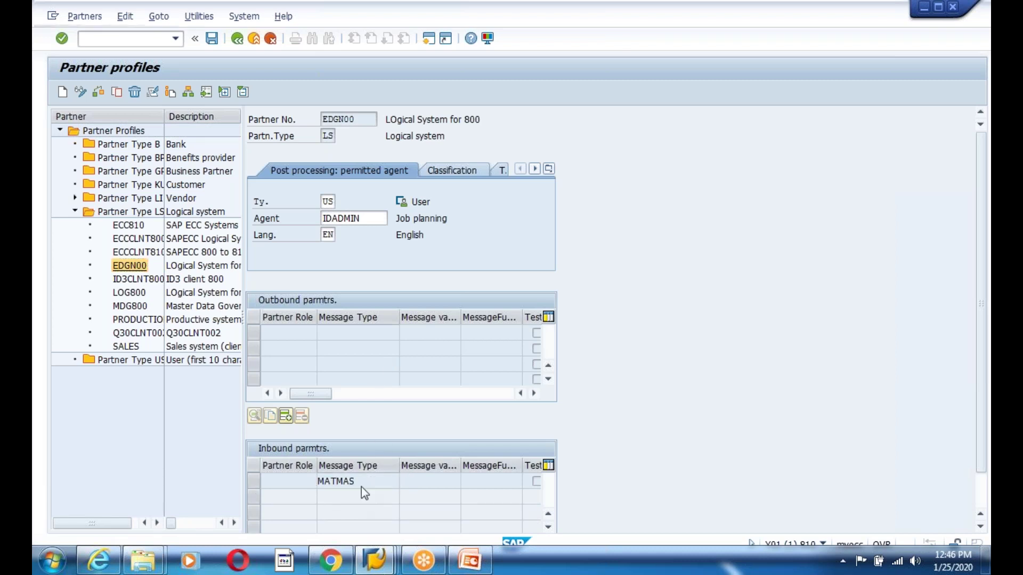
pyautogui.click(180, 282)
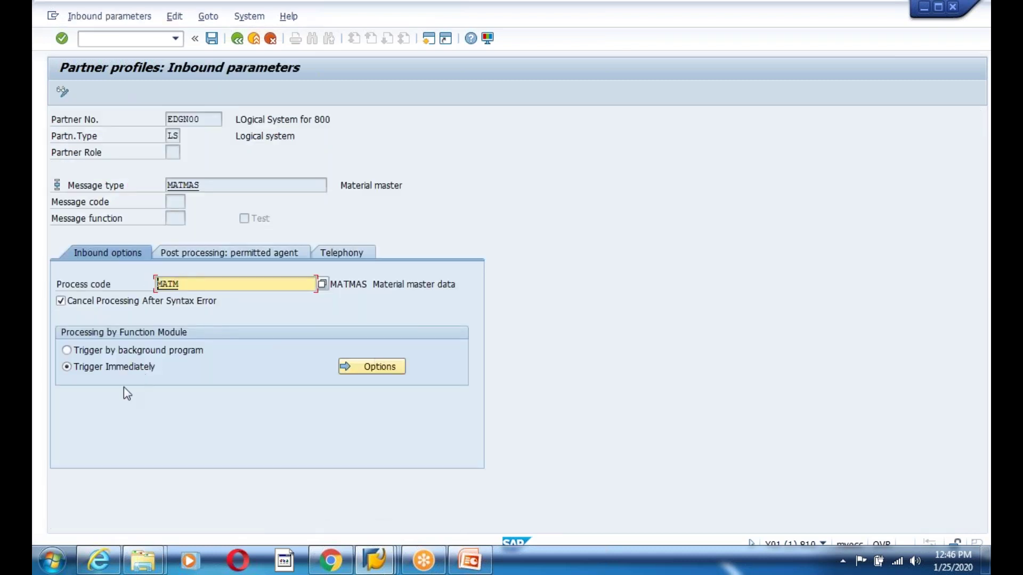
pyautogui.click(237, 38)
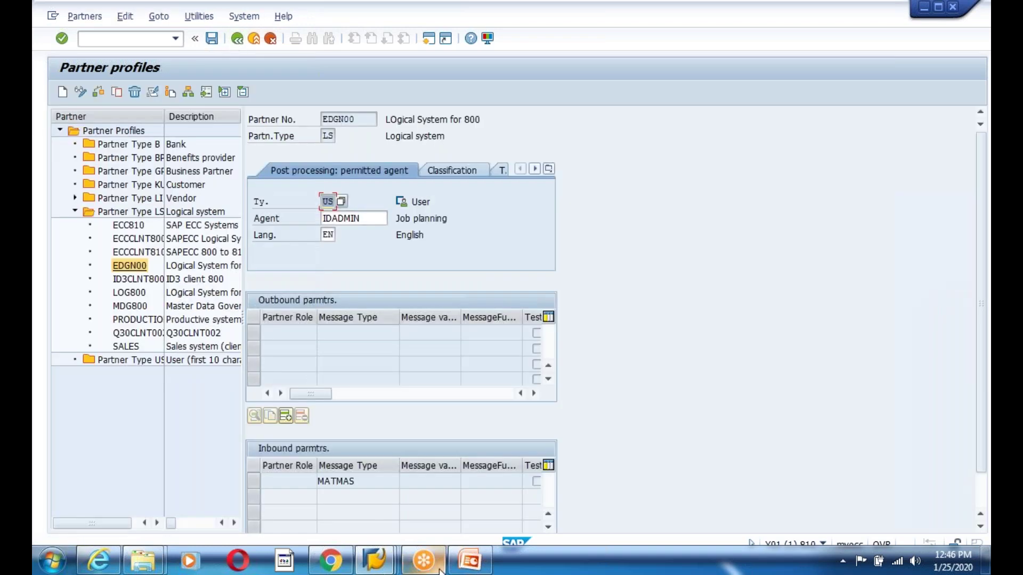
# Back in the Easy Access window, run BD64 to display the distribution model
pyautogui.moveTo(426, 562)
pyautogui.click(373, 480)
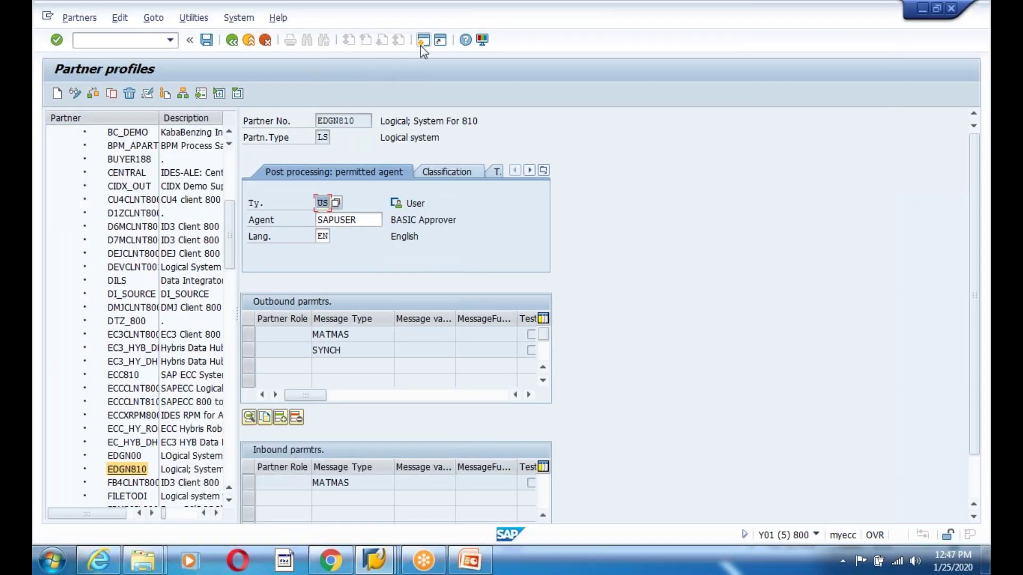
pyautogui.hotkey('alt', 'F4')
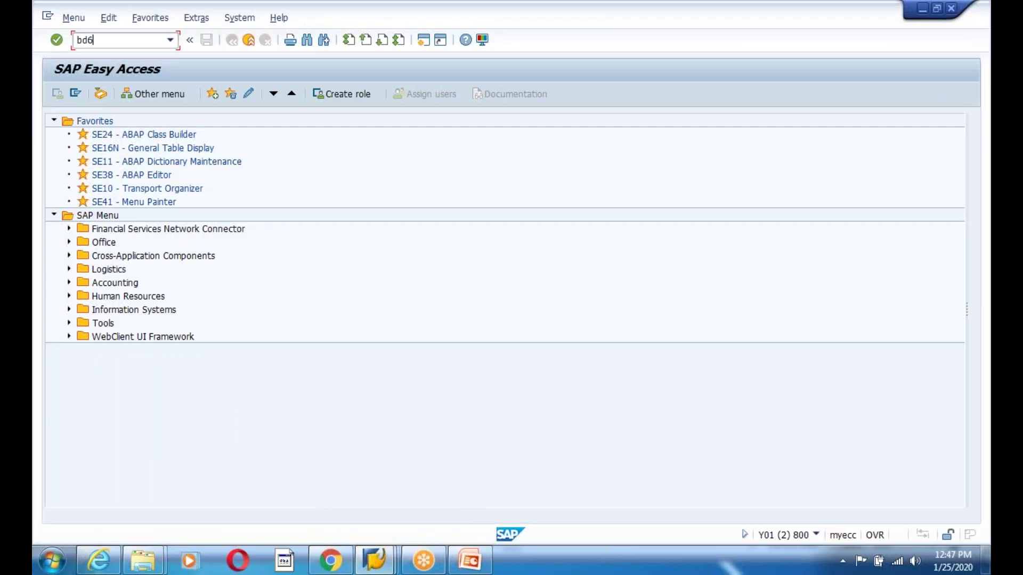
pyautogui.press('Return')
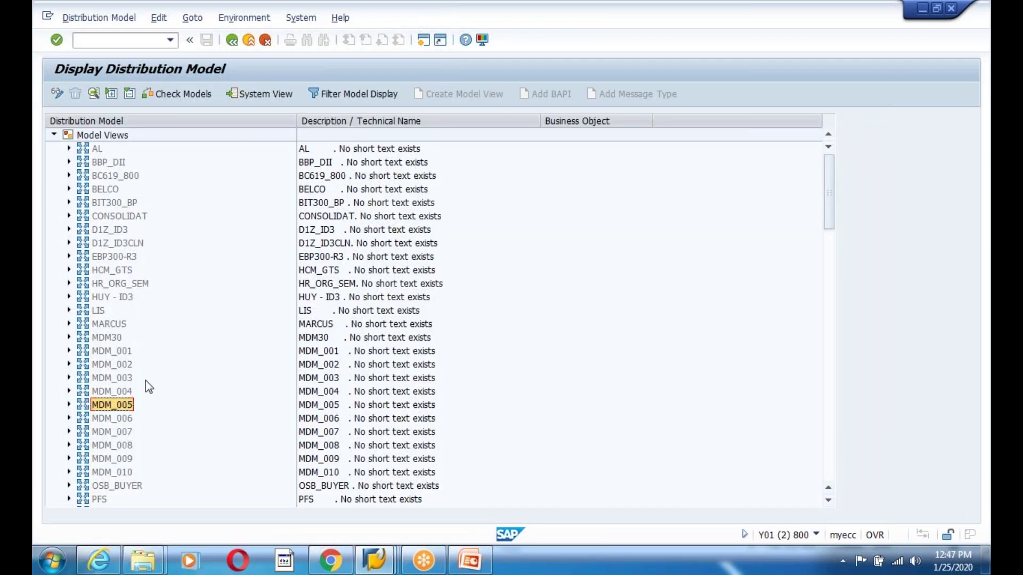
# Expand model view EDGN8 to show MATMAS from EDGN00 to EDGN810 and back
pyautogui.scroll(-11, 148, 404)
pyautogui.scroll(-10, 152, 398)
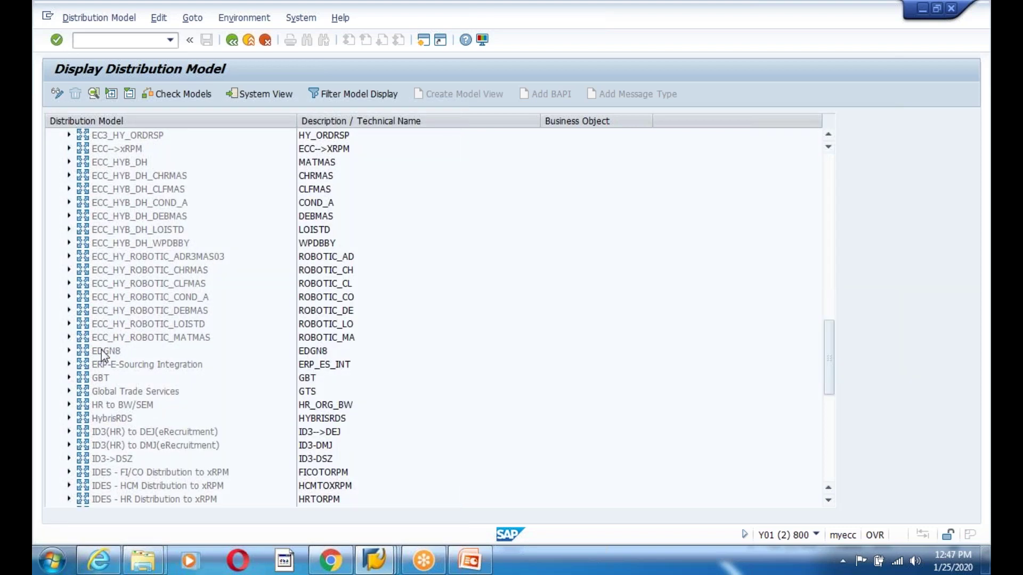
pyautogui.click(103, 351)
pyautogui.scroll(-6, 191, 475)
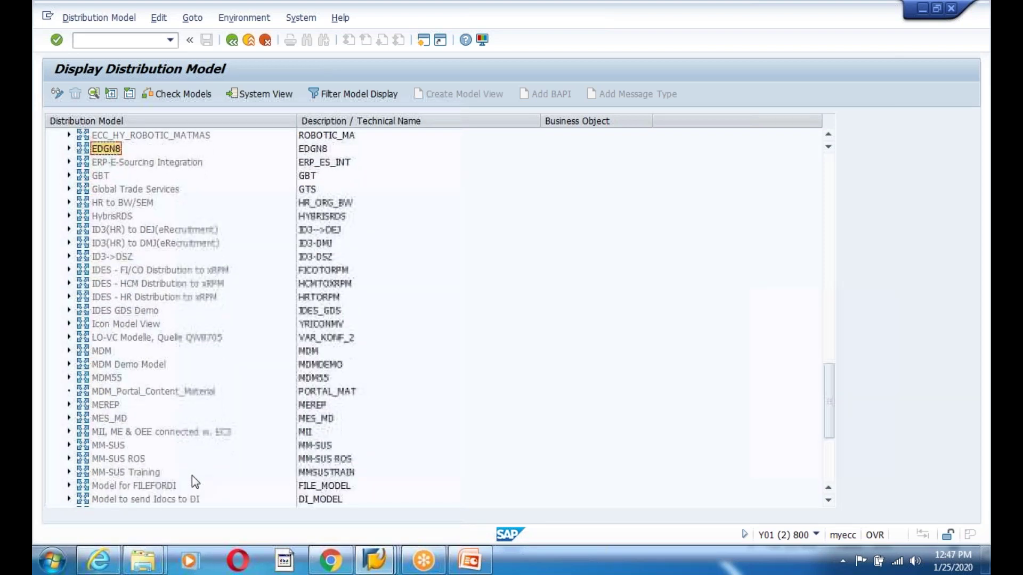
pyautogui.scroll(-3, 192, 475)
pyautogui.scroll(5, 192, 475)
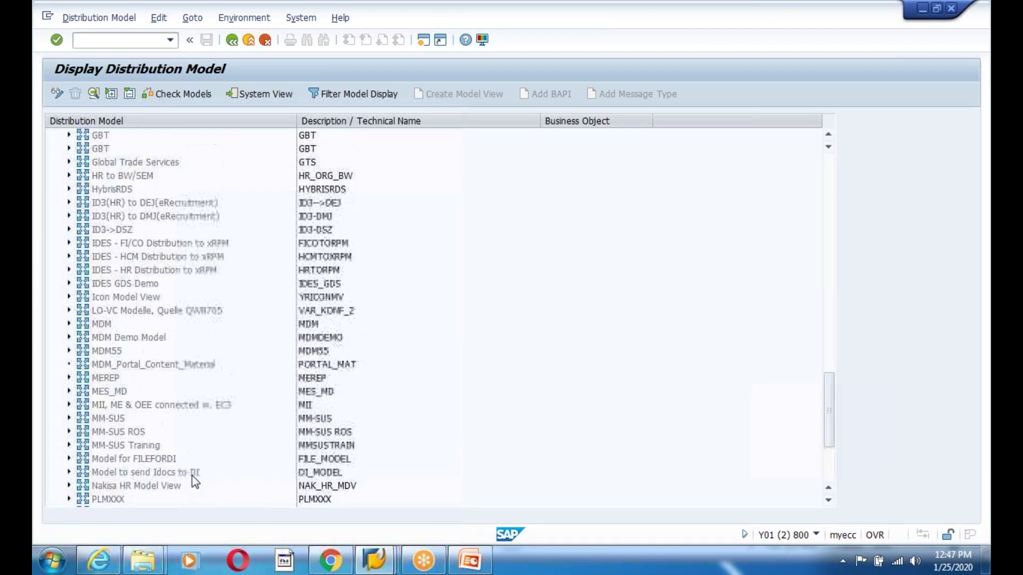
pyautogui.click(69, 188)
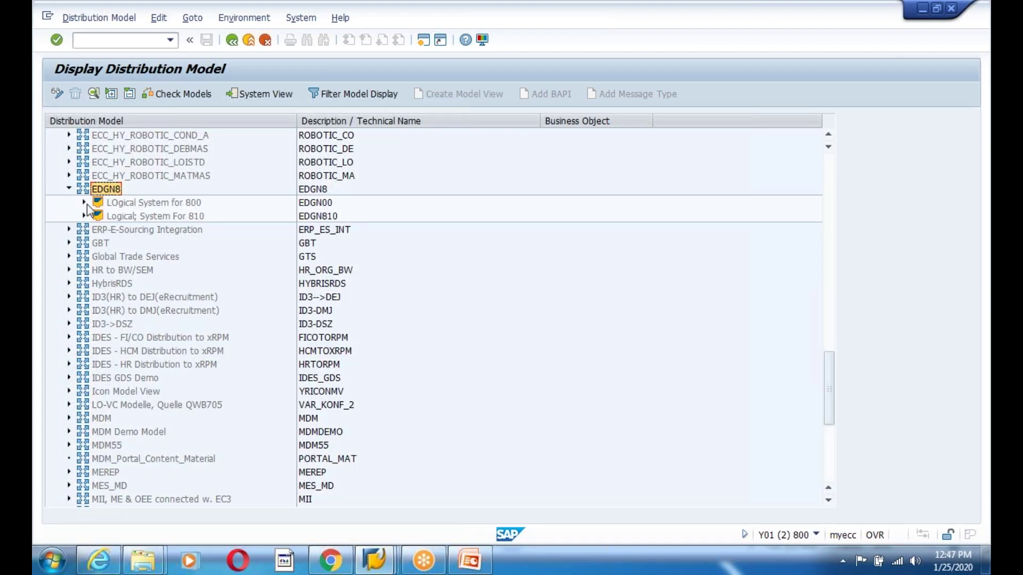
pyautogui.click(84, 203)
pyautogui.click(99, 216)
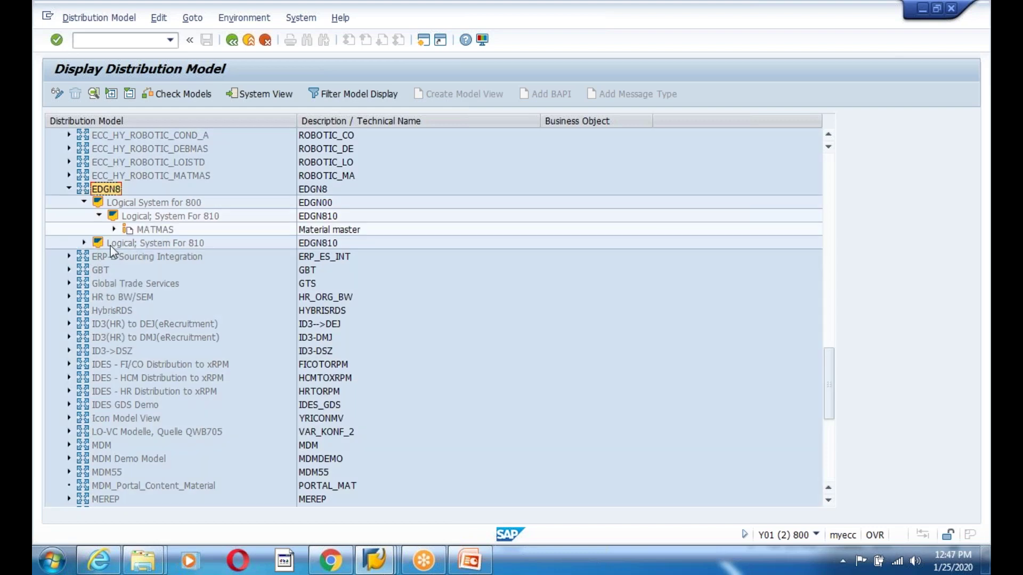
pyautogui.click(114, 229)
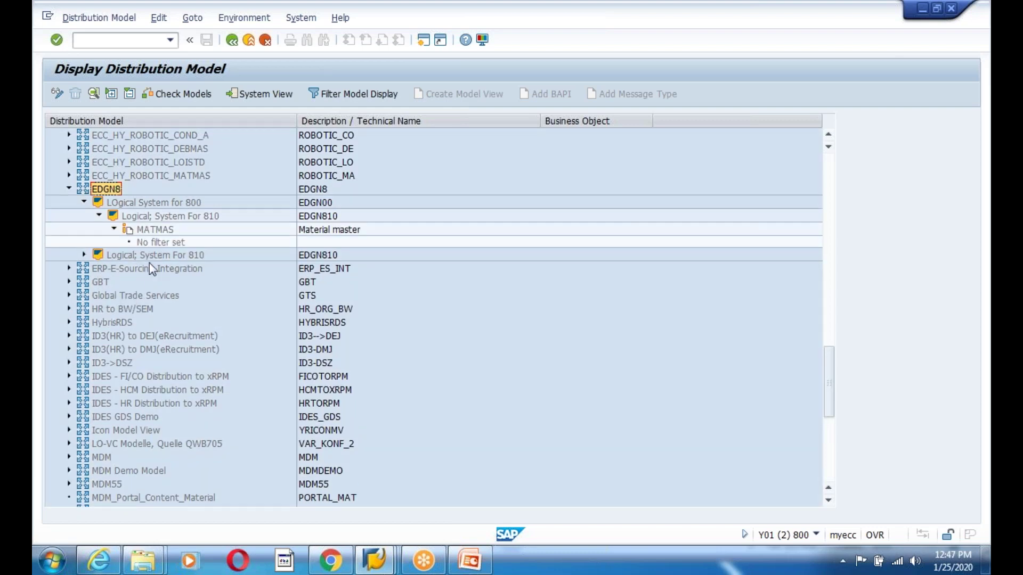
pyautogui.click(84, 256)
pyautogui.click(98, 268)
pyautogui.click(114, 282)
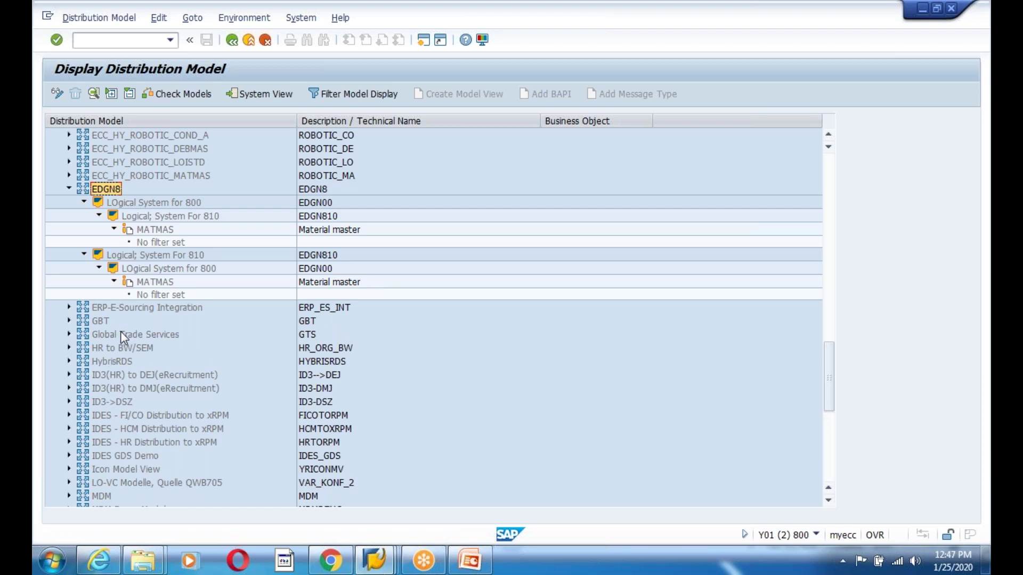
# Glance at the EDGN00 and EDGN810 partner profile windows, then return to the distribution model
pyautogui.click(374, 559)
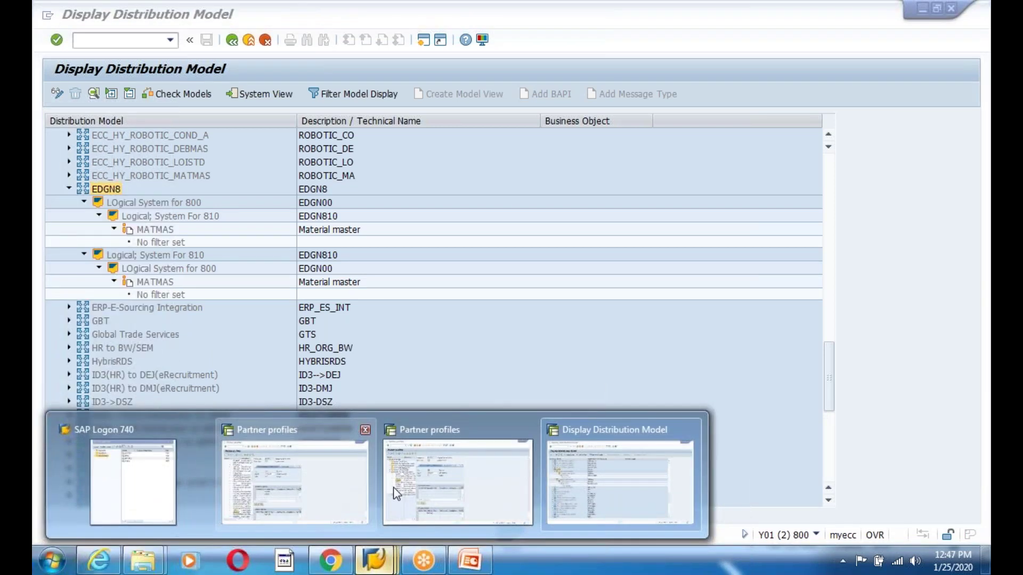
pyautogui.click(395, 493)
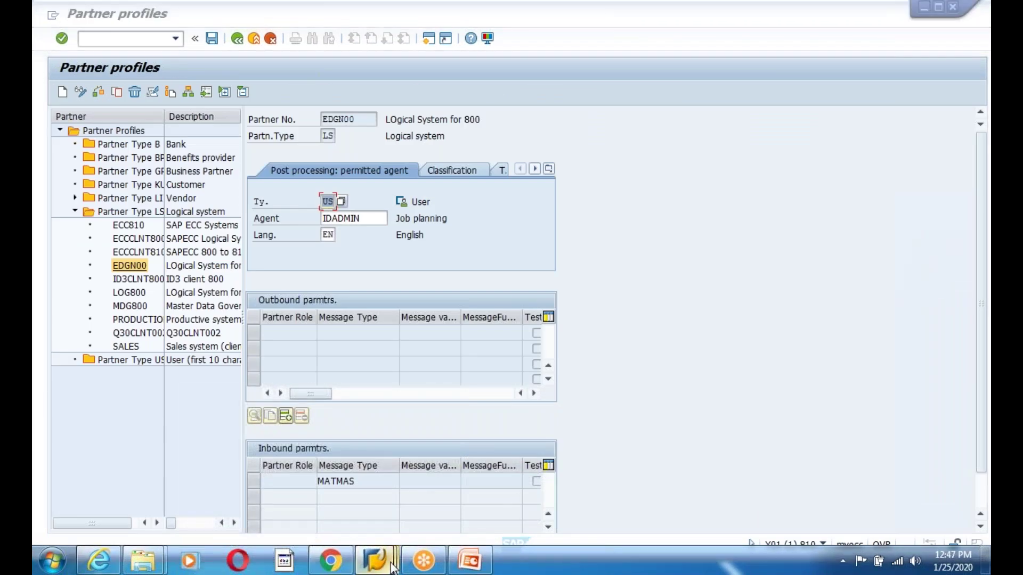
pyautogui.click(384, 545)
pyautogui.click(293, 484)
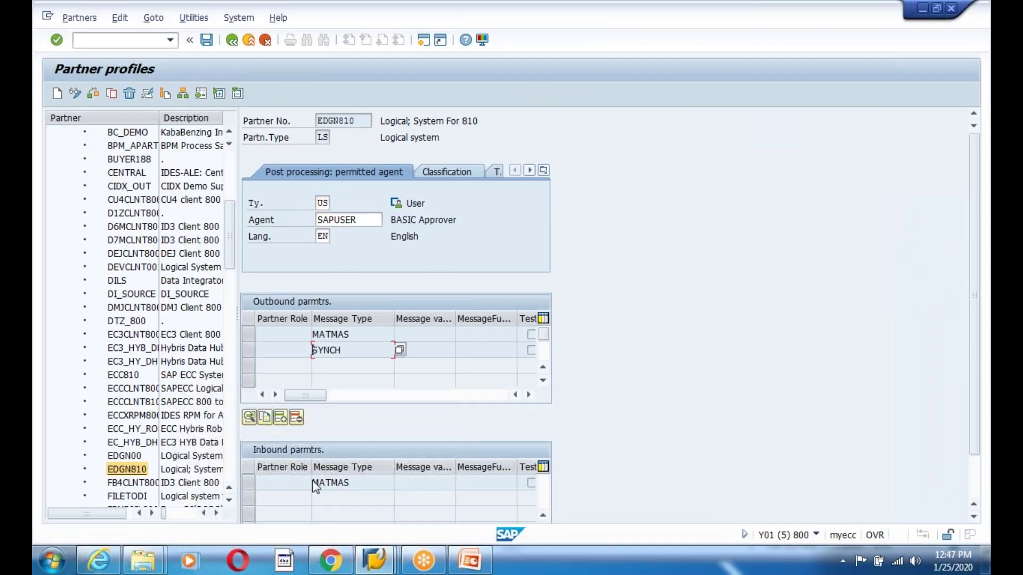
pyautogui.click(375, 559)
pyautogui.click(609, 468)
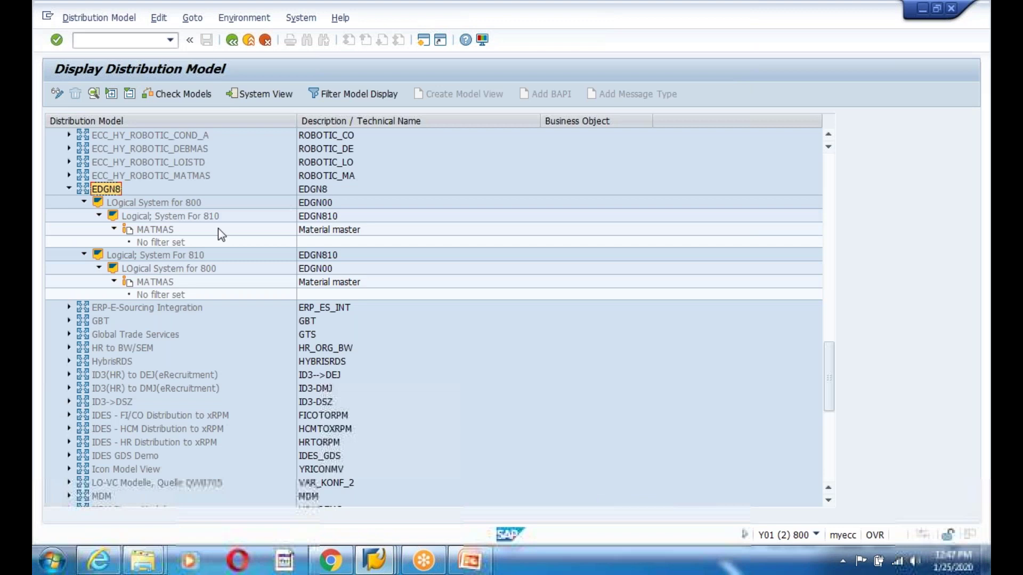
# Distribute model view EDGN8 via Edit > Model View > Distribute, confirming the receiver
pyautogui.click(159, 17)
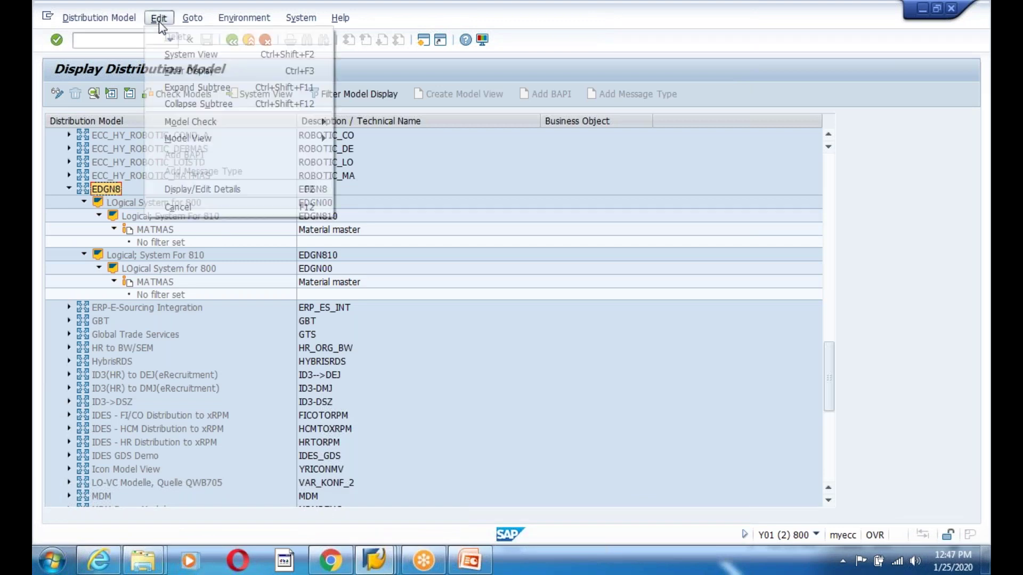
pyautogui.moveTo(201, 140)
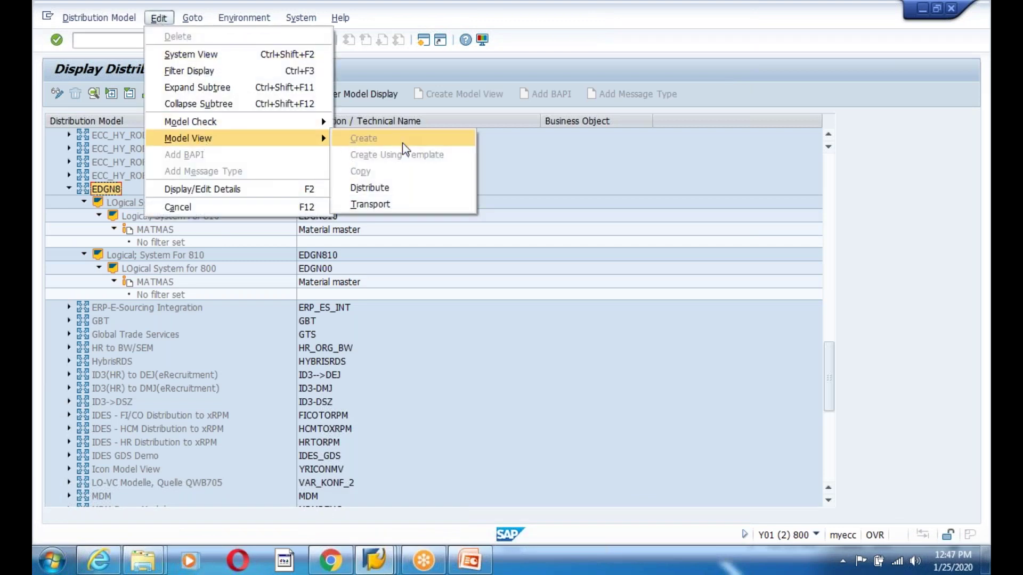
pyautogui.click(401, 188)
pyautogui.click(410, 532)
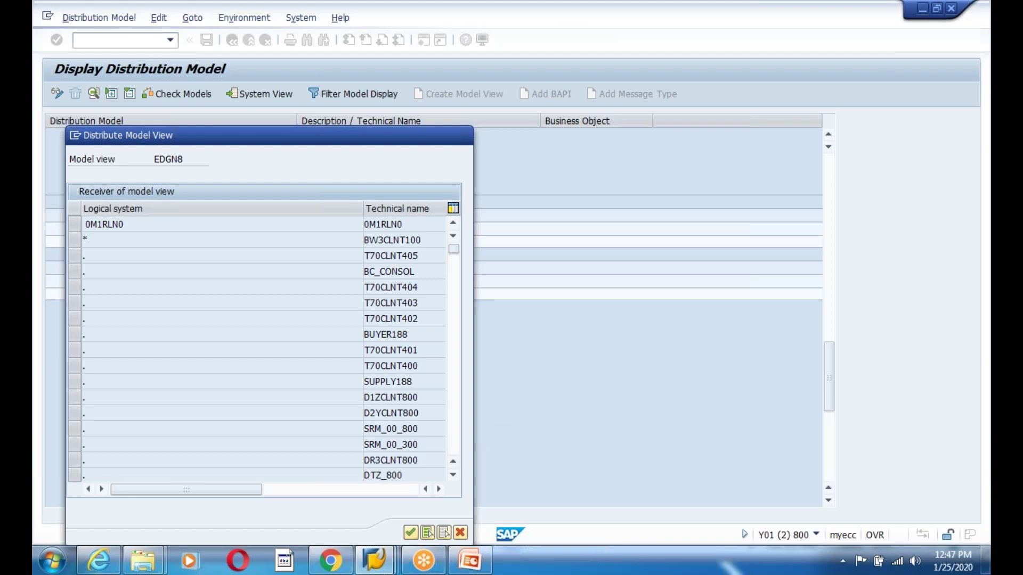
pyautogui.click(232, 41)
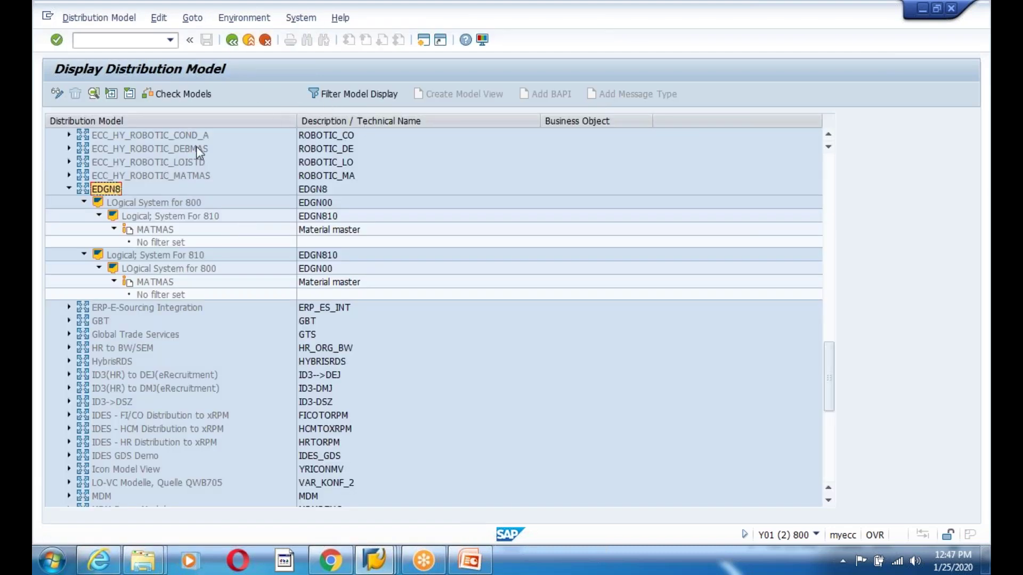
pyautogui.click(250, 18)
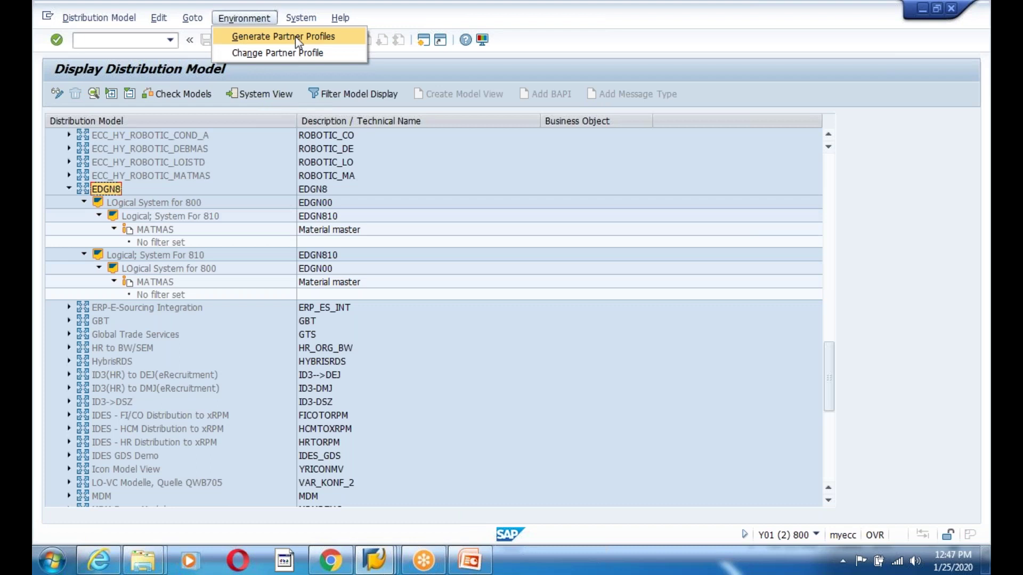
# Generate partner profiles for EDGN8 with partner system EDGN810 and back out to the model display
pyautogui.click(295, 37)
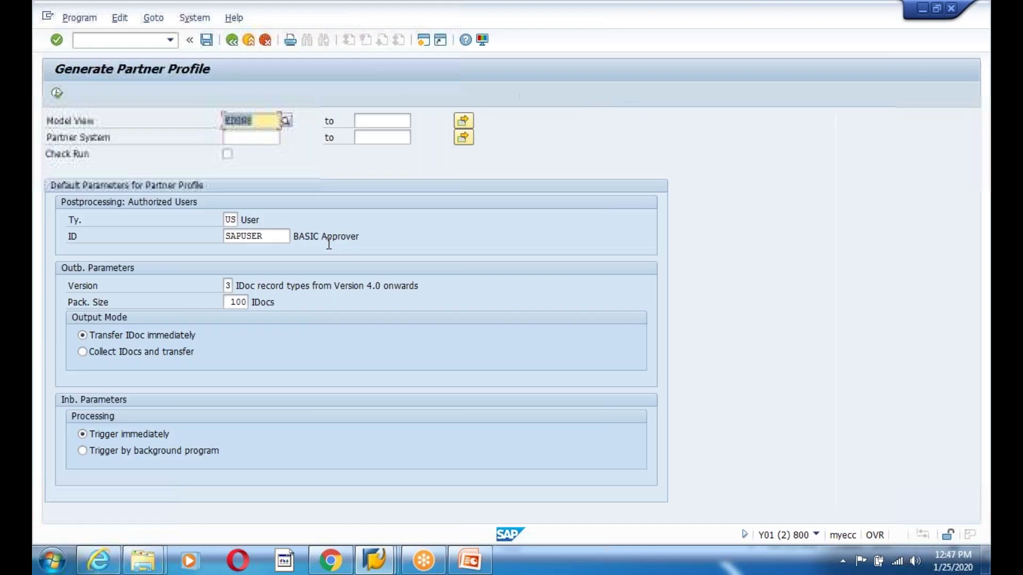
pyautogui.click(228, 140)
pyautogui.click(236, 154)
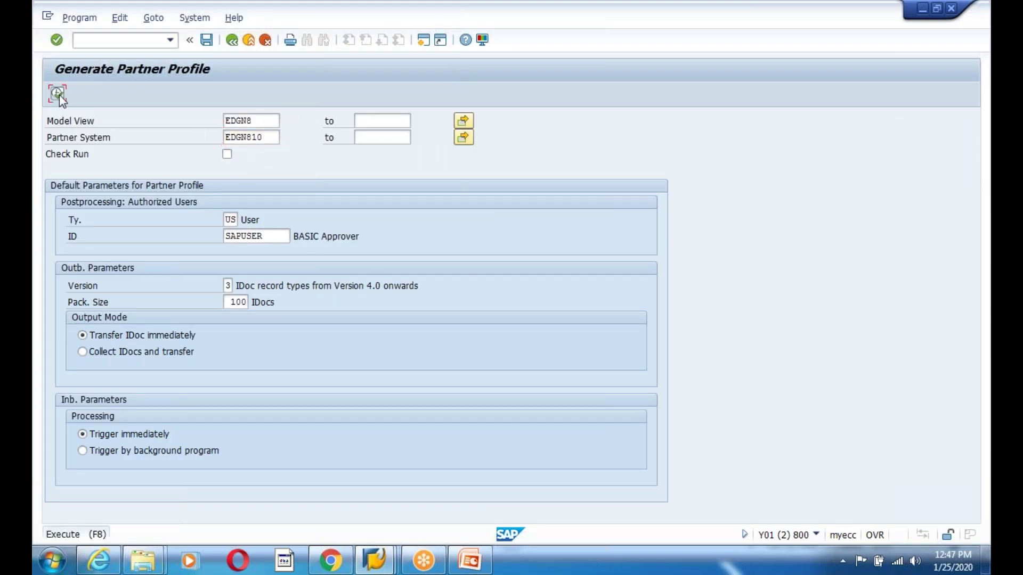
pyautogui.click(57, 94)
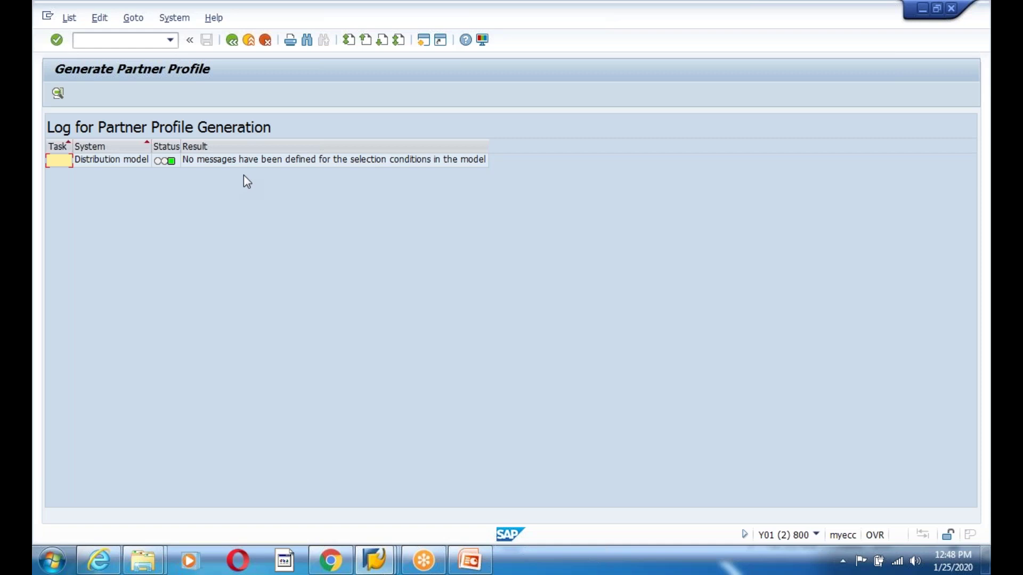
pyautogui.click(232, 43)
pyautogui.click(233, 43)
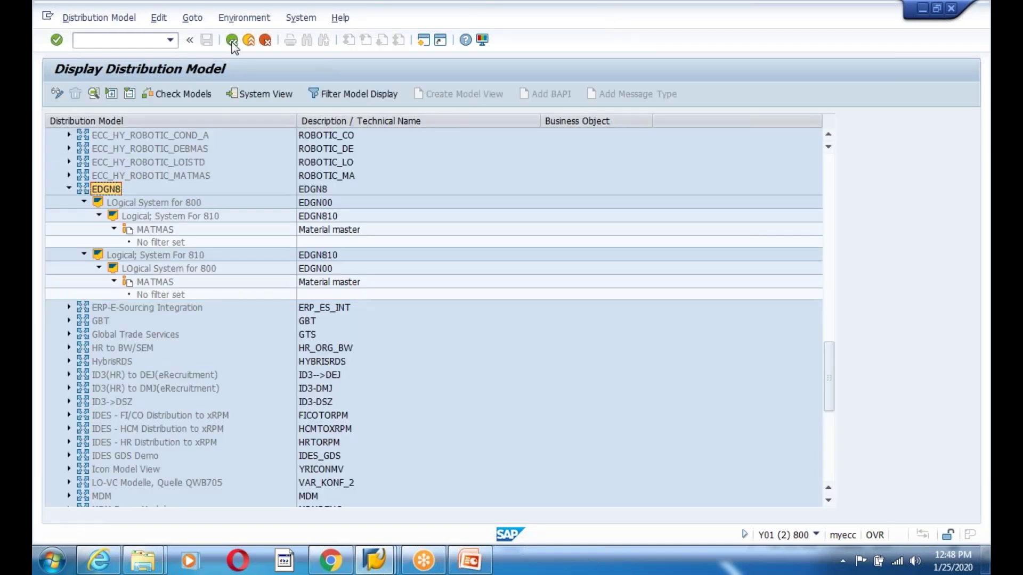
# Switch the distribution model to change mode and expand the list of model views
pyautogui.click(147, 234)
pyautogui.doubleClick(155, 235)
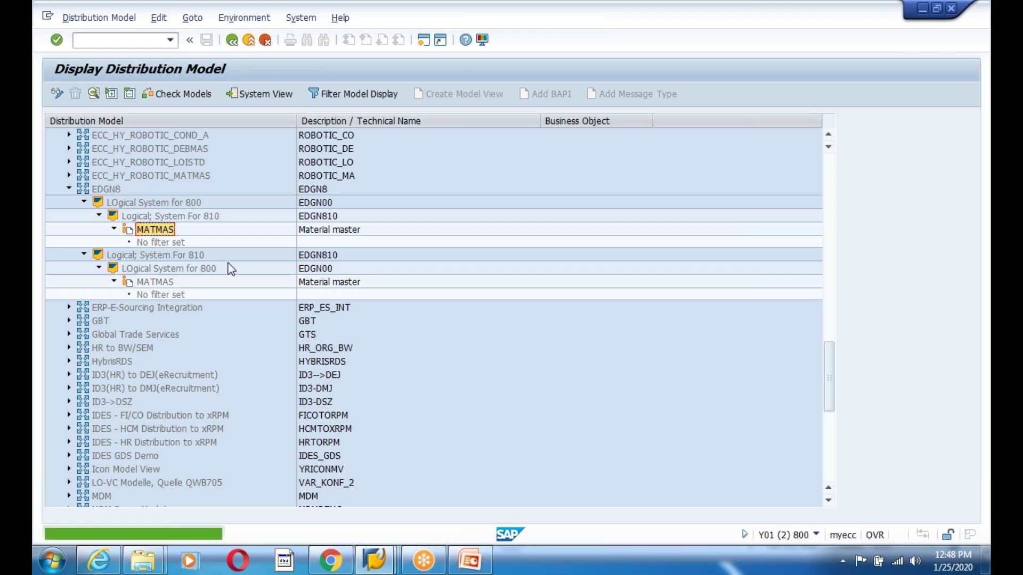
pyautogui.click(59, 95)
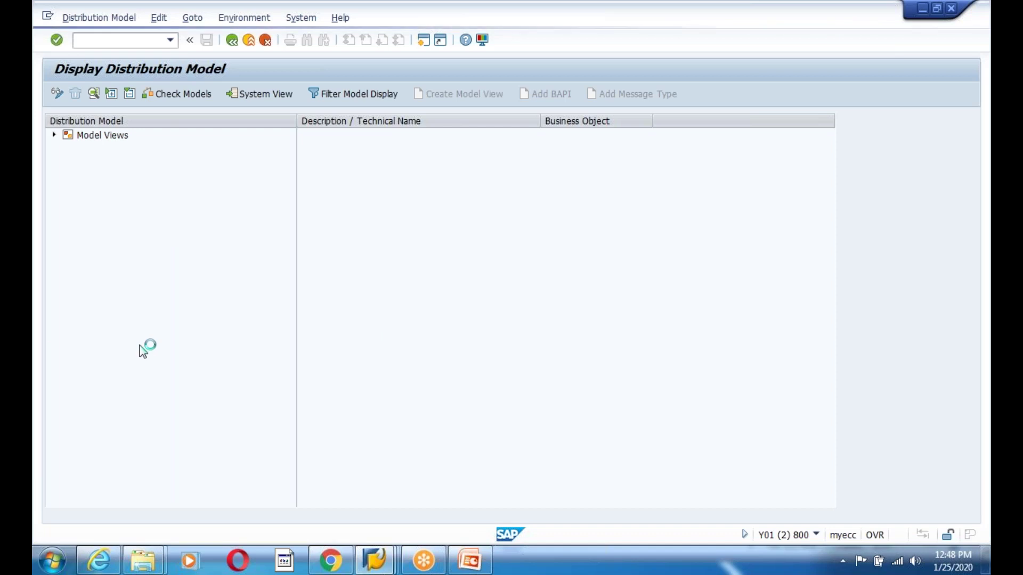
pyautogui.click(99, 378)
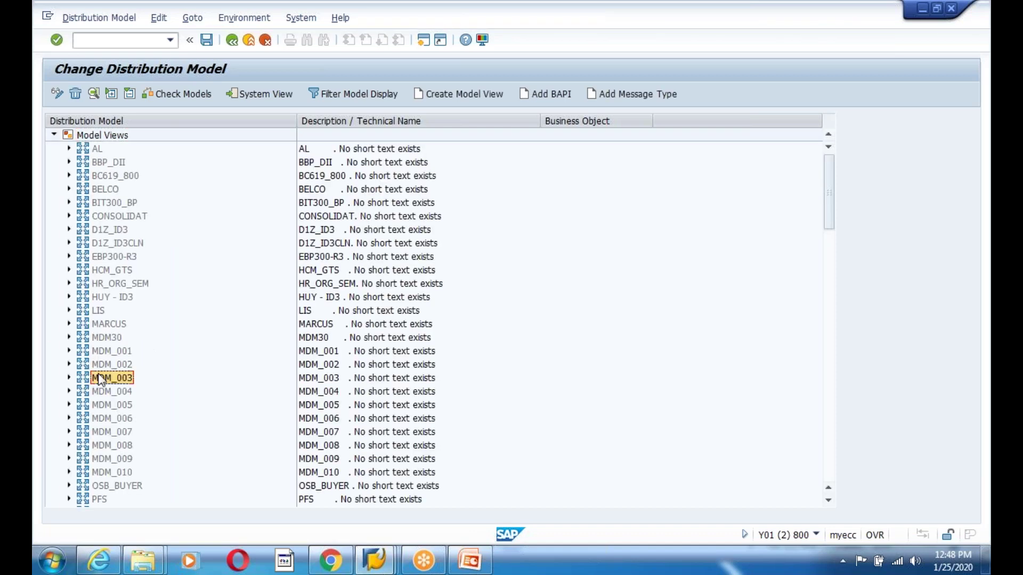
pyautogui.scroll(-5, 128, 368)
pyautogui.scroll(-15, 128, 368)
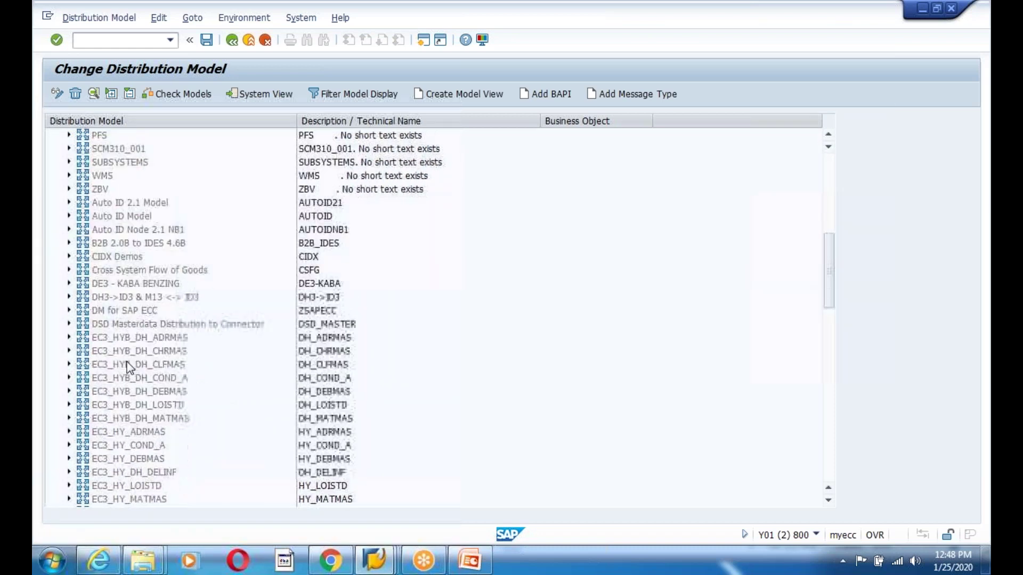
pyautogui.scroll(-8, 129, 367)
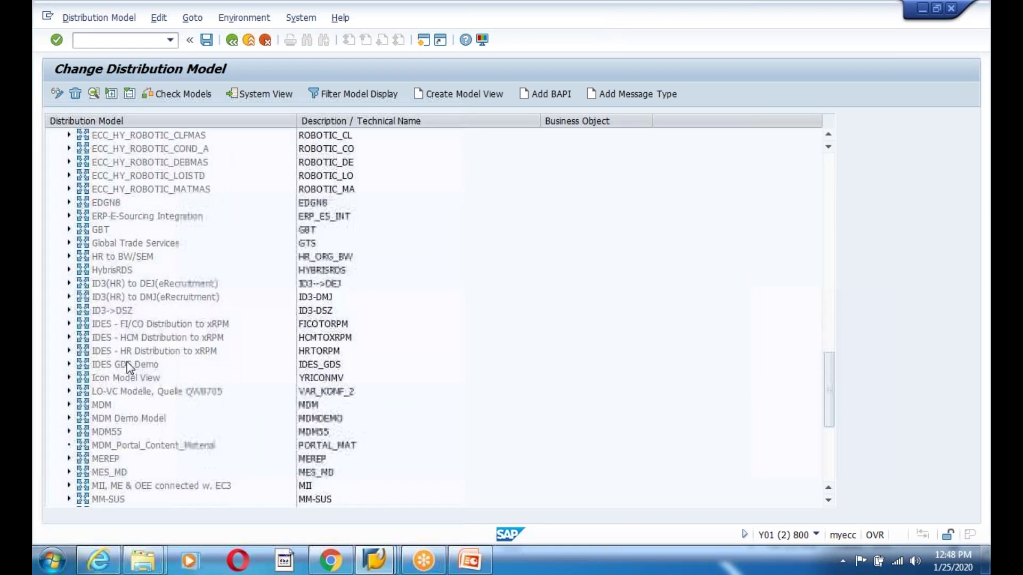
pyautogui.scroll(2, 128, 367)
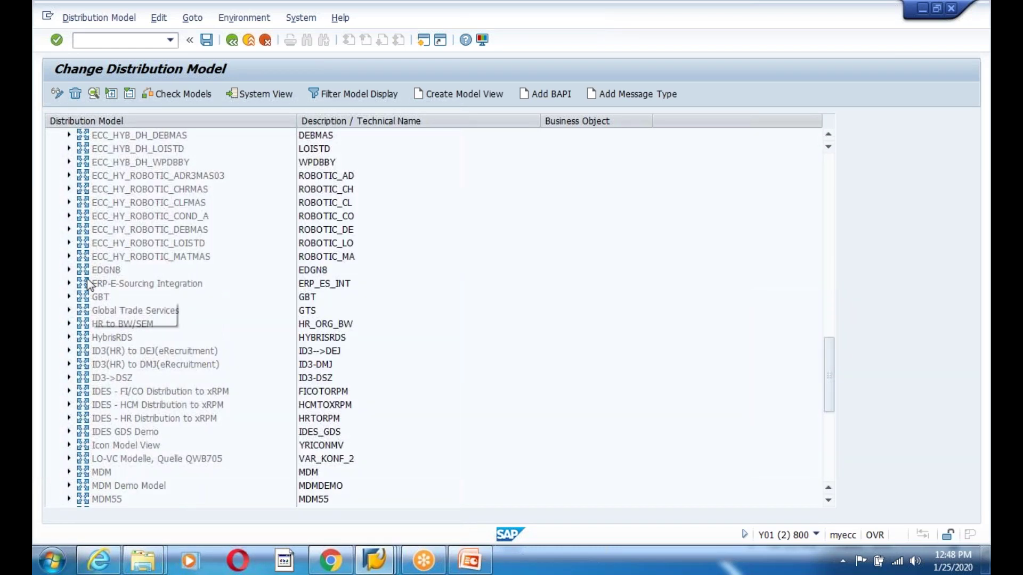
# Expand EDGN8's 800 and 810 system nodes and its MATMAS message flows
pyautogui.click(68, 270)
pyautogui.click(105, 273)
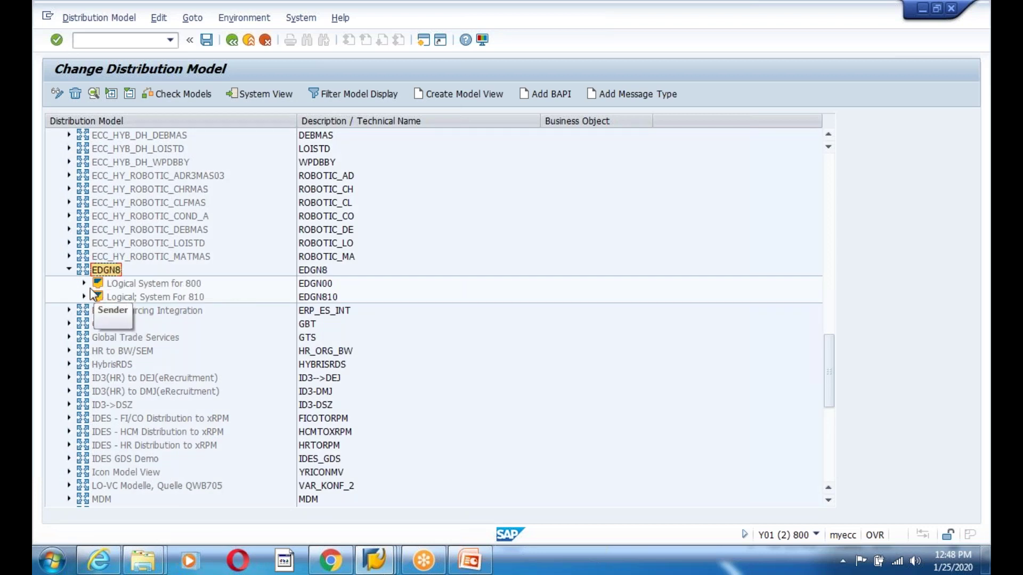
pyautogui.click(84, 283)
pyautogui.click(98, 297)
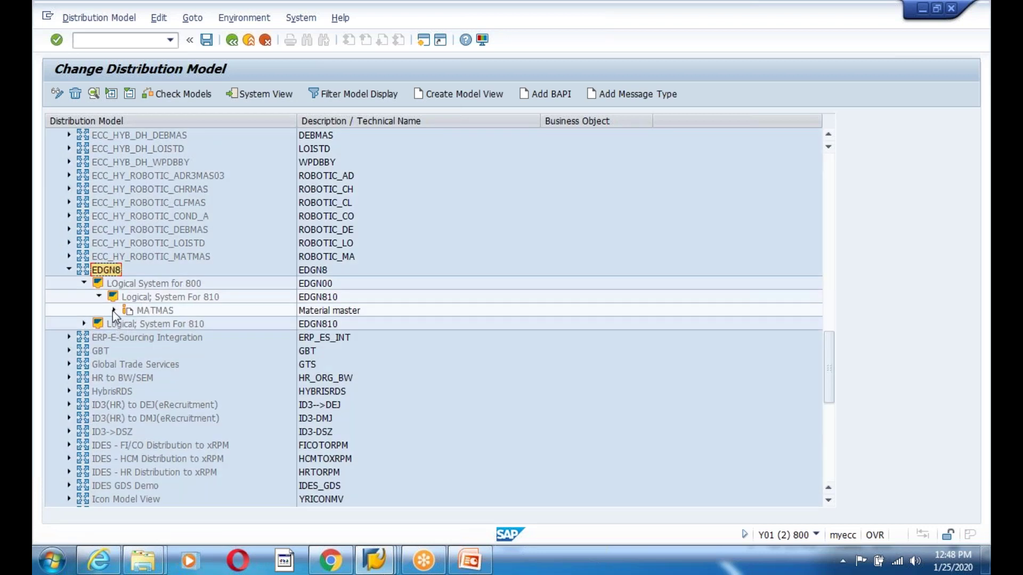
pyautogui.click(113, 311)
pyautogui.doubleClick(154, 310)
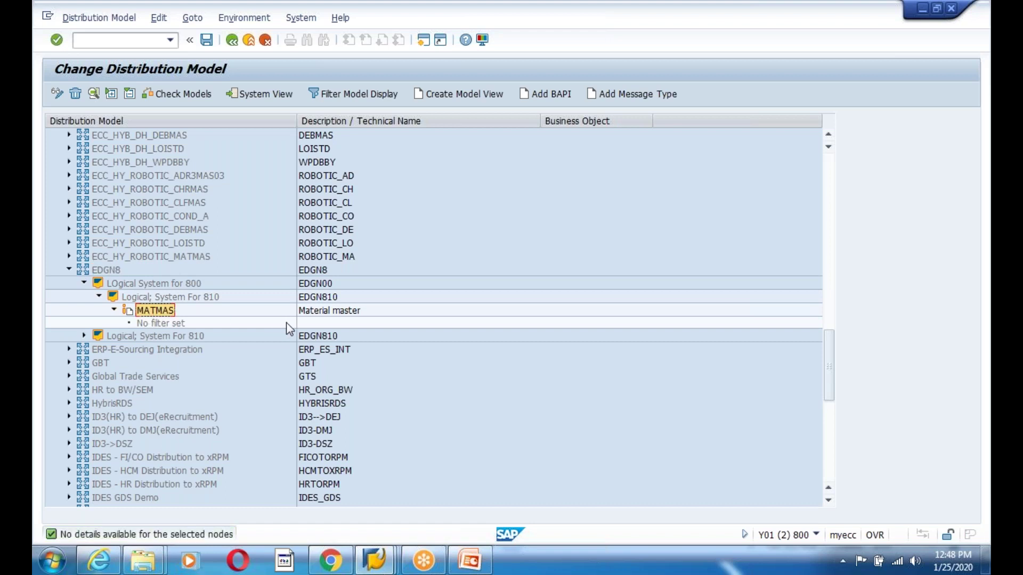
pyautogui.click(84, 337)
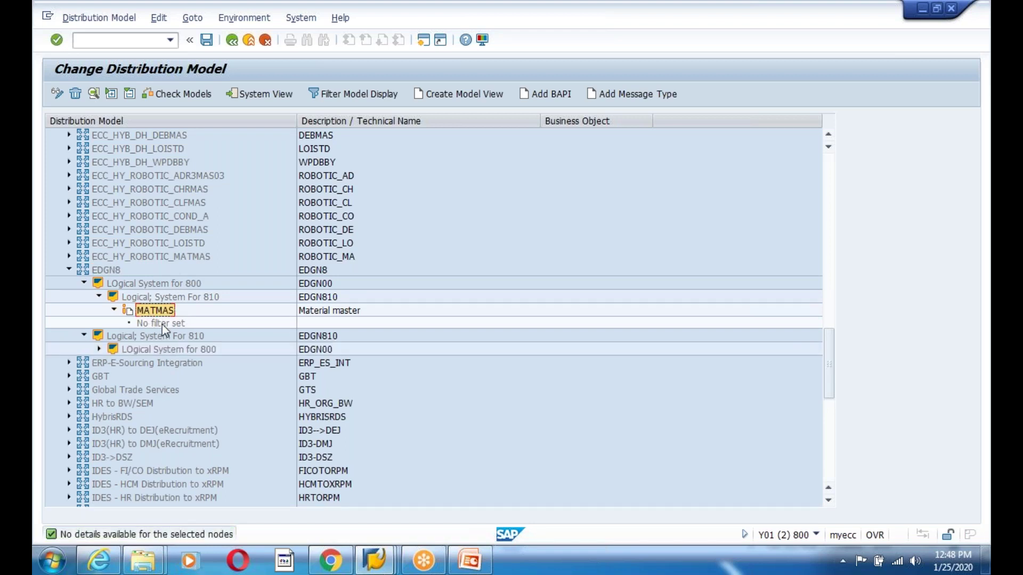
# Select EDGN8 and open Environment > Generate Partner Profiles for it
pyautogui.click(114, 271)
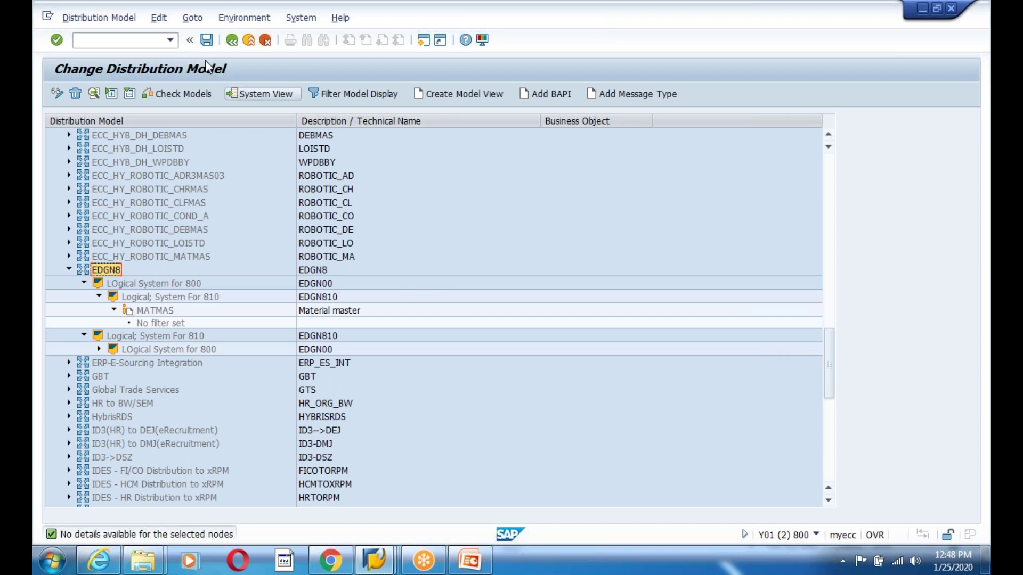
pyautogui.click(244, 18)
pyautogui.click(284, 35)
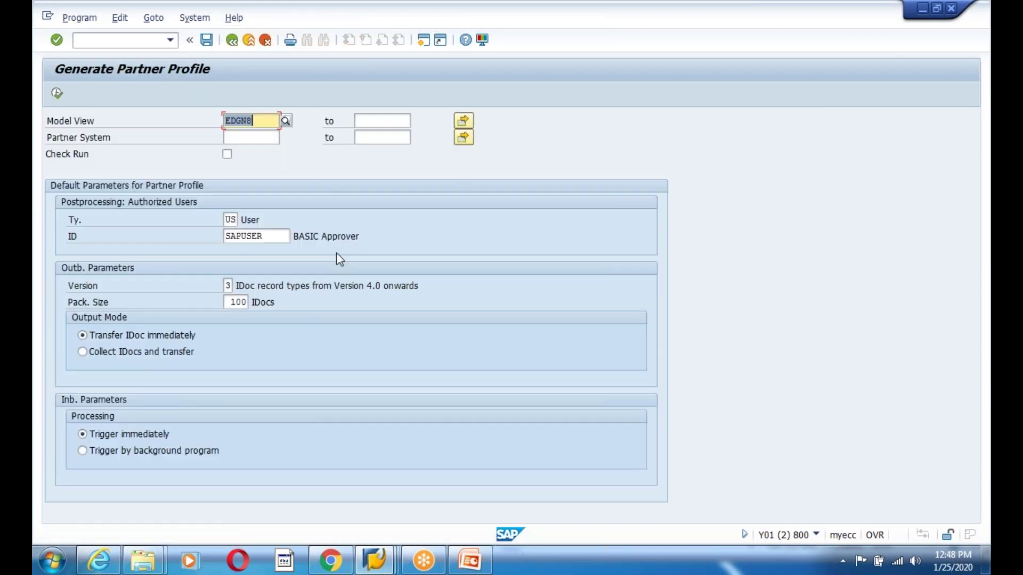
# Generate partner profiles for partner system EDGN810, then go back to Change Distribution Model
pyautogui.click(254, 138)
pyautogui.click(257, 152)
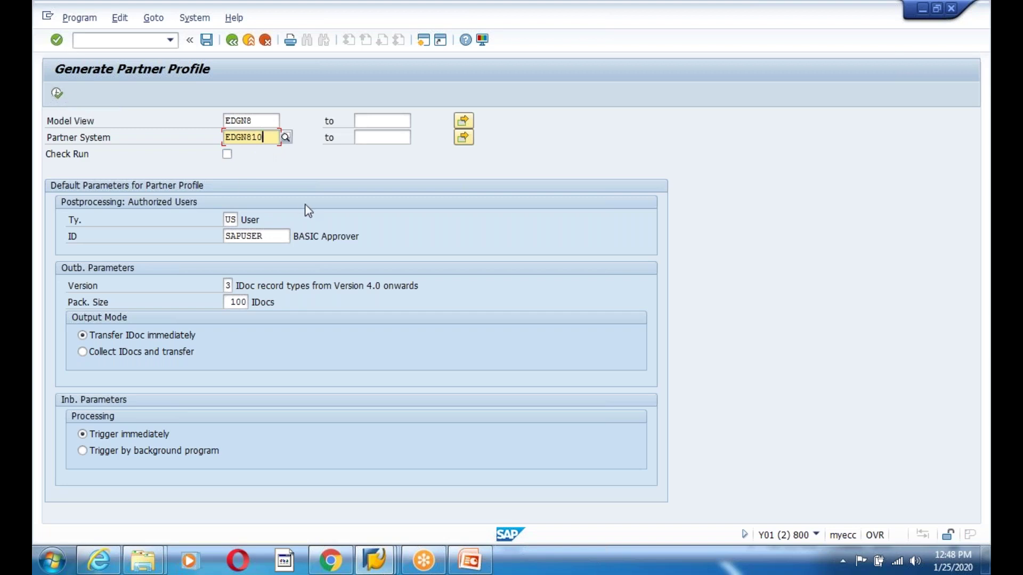
pyautogui.click(57, 92)
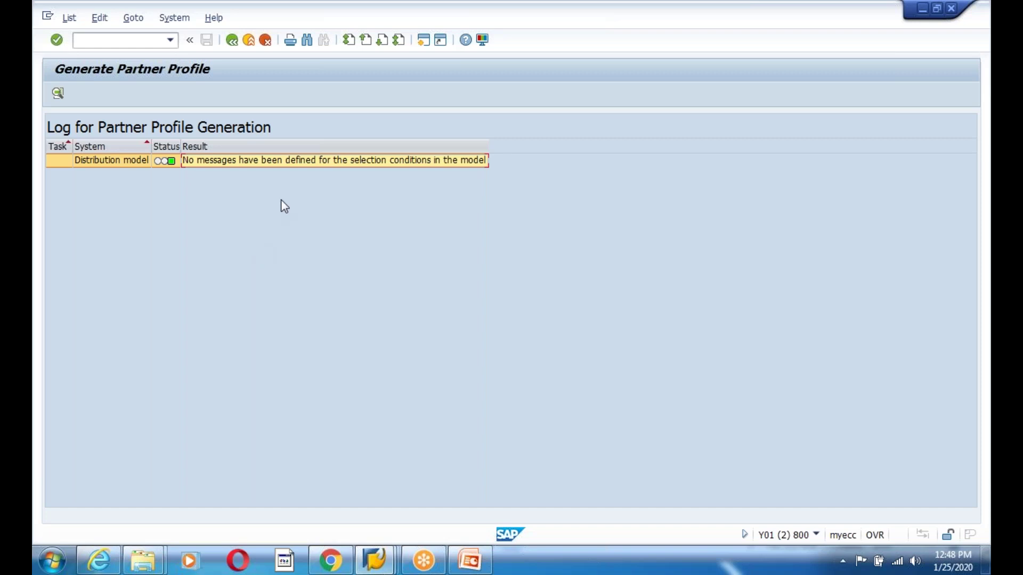
pyautogui.click(233, 43)
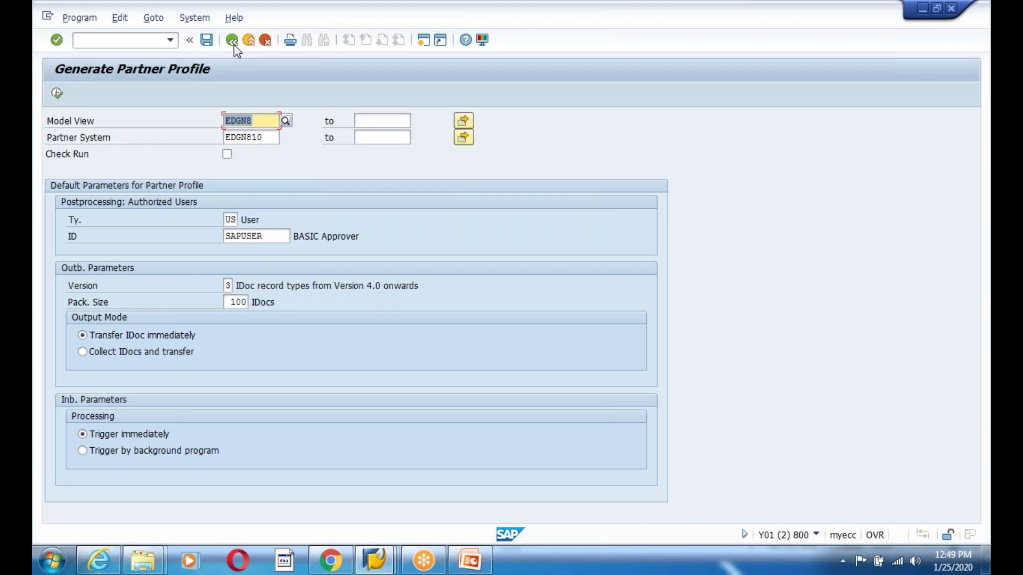
pyautogui.click(233, 42)
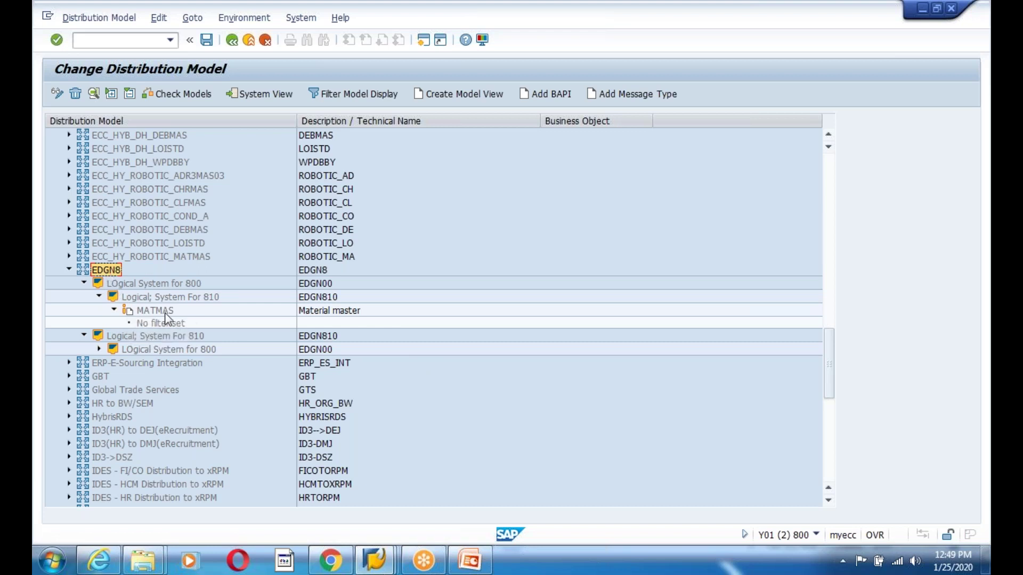
# Delete the EDGN8 model view node, answering Yes in the Check your entry dialog
pyautogui.click(154, 299)
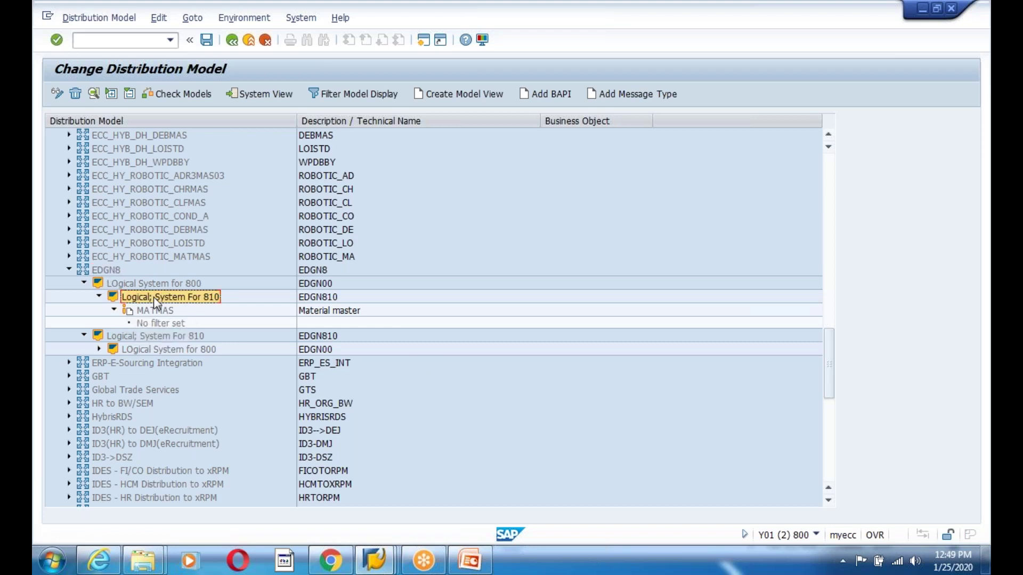
pyautogui.click(104, 270)
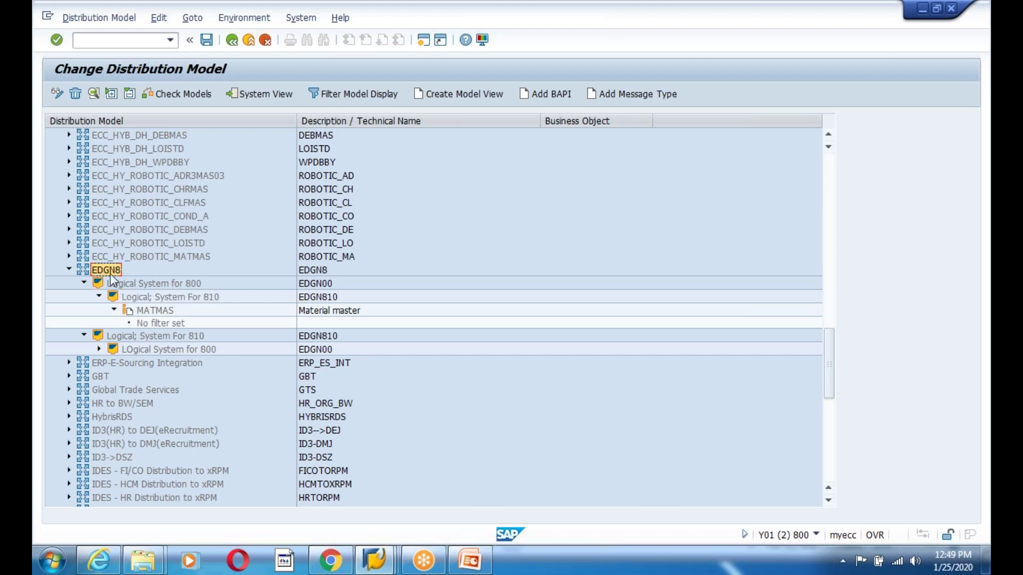
pyautogui.click(149, 286)
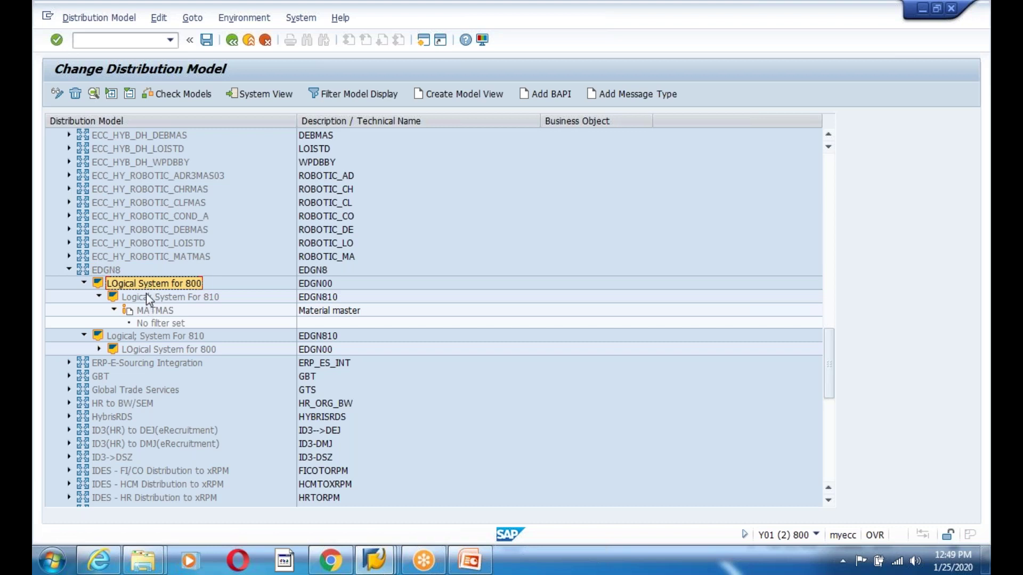
pyautogui.click(76, 94)
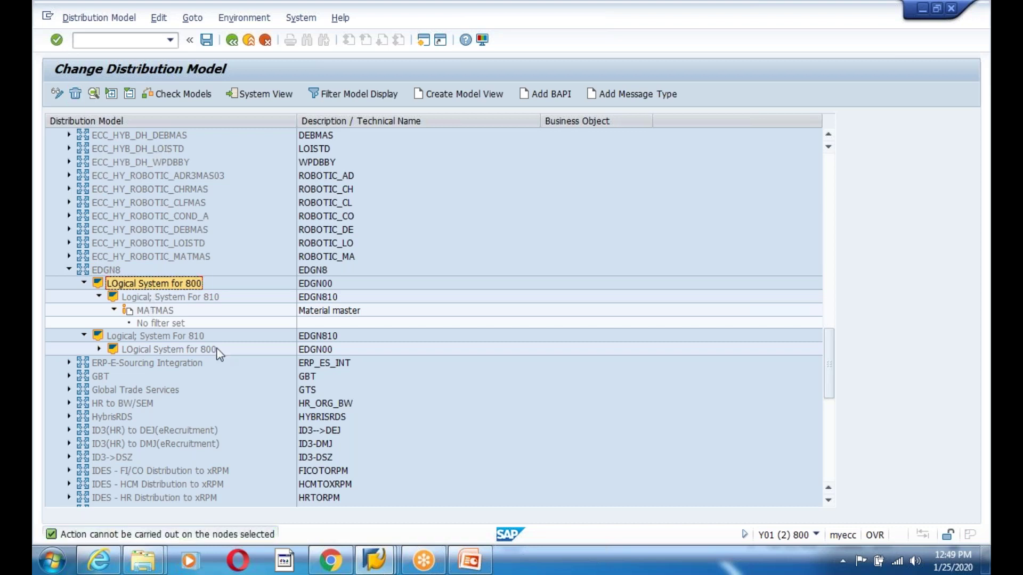
pyautogui.click(155, 311)
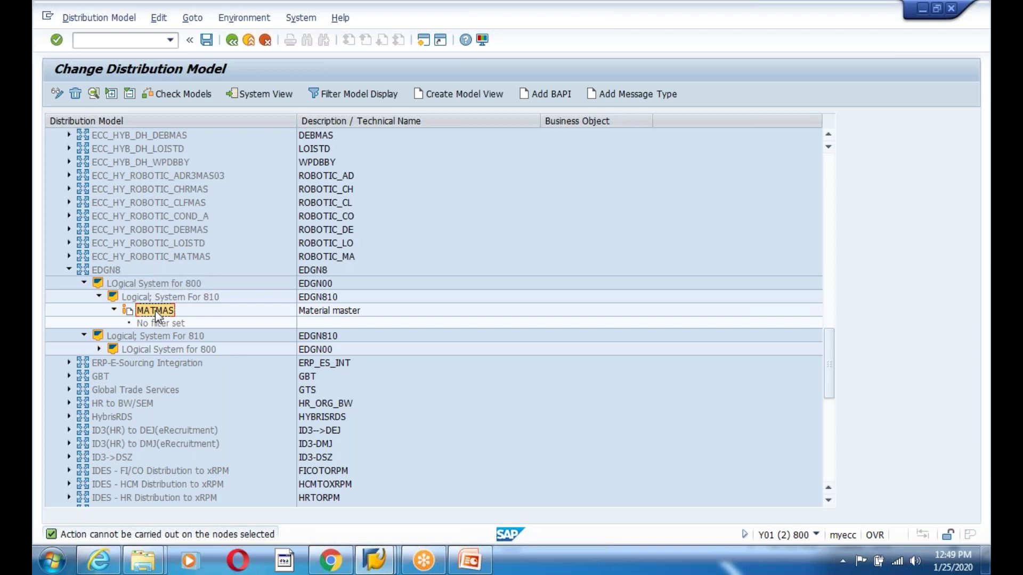
pyautogui.click(77, 95)
pyautogui.click(142, 284)
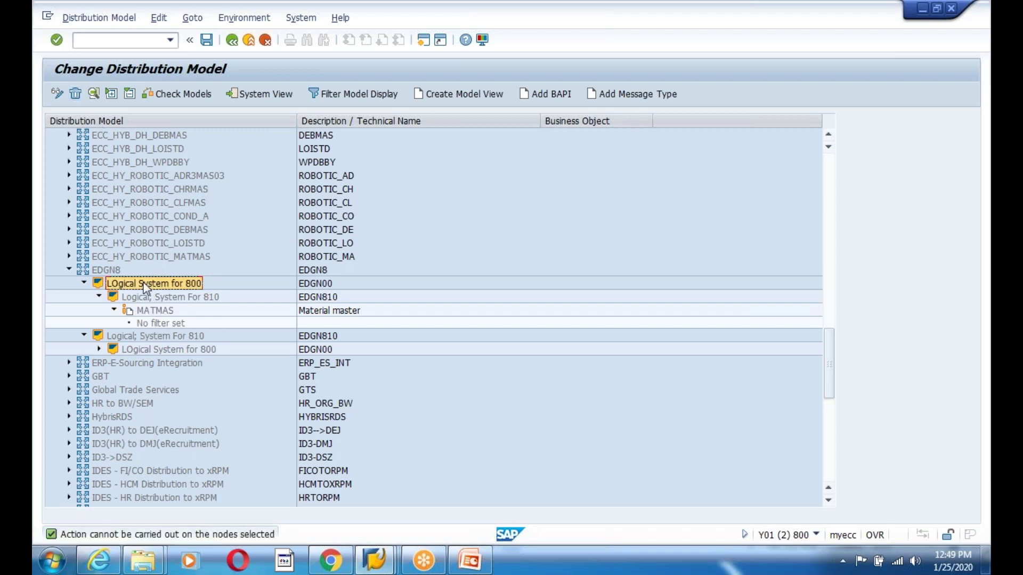
pyautogui.click(113, 269)
pyautogui.click(75, 94)
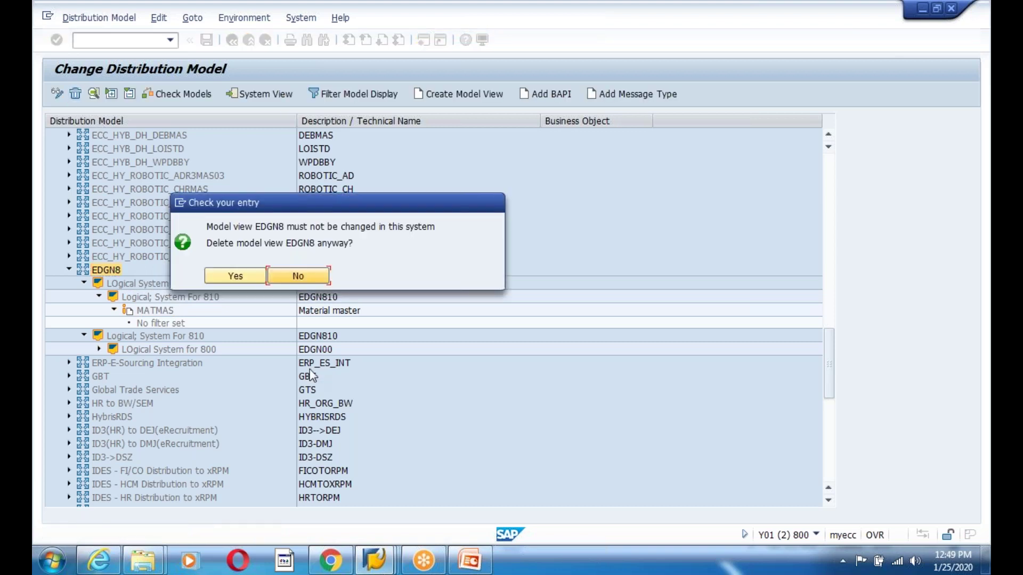
pyautogui.click(235, 276)
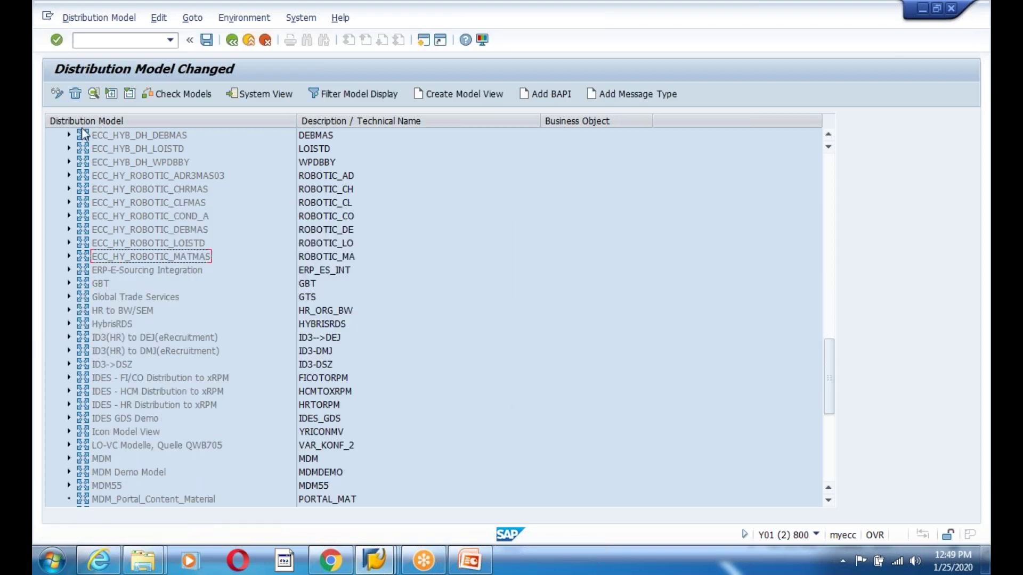
# Create a new model view with technical name ZEDG8
pyautogui.click(484, 98)
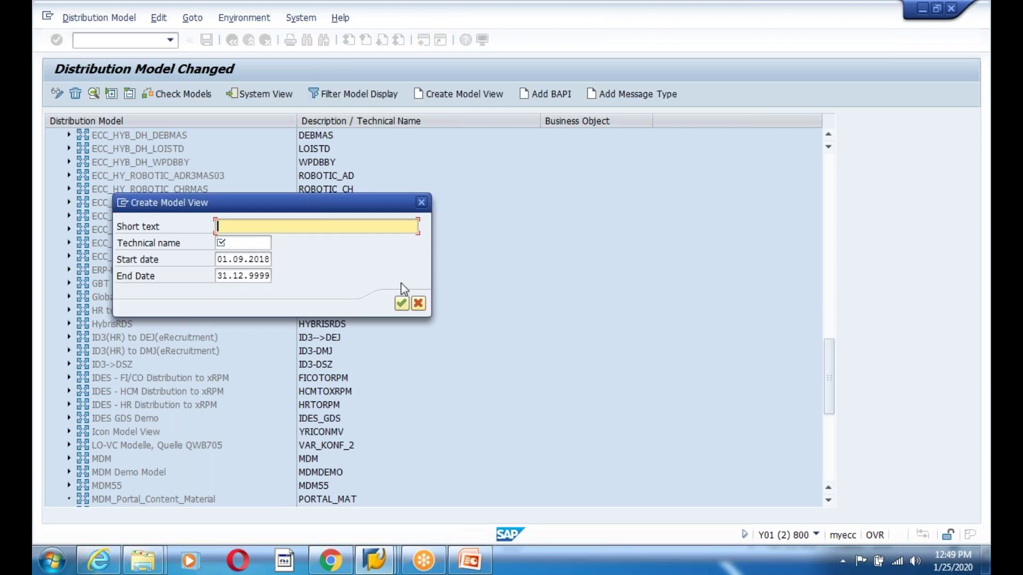
pyautogui.write('ZEDG8')
pyautogui.click(217, 227)
pyautogui.click(241, 246)
pyautogui.write('ZEDG8')
pyautogui.click(401, 303)
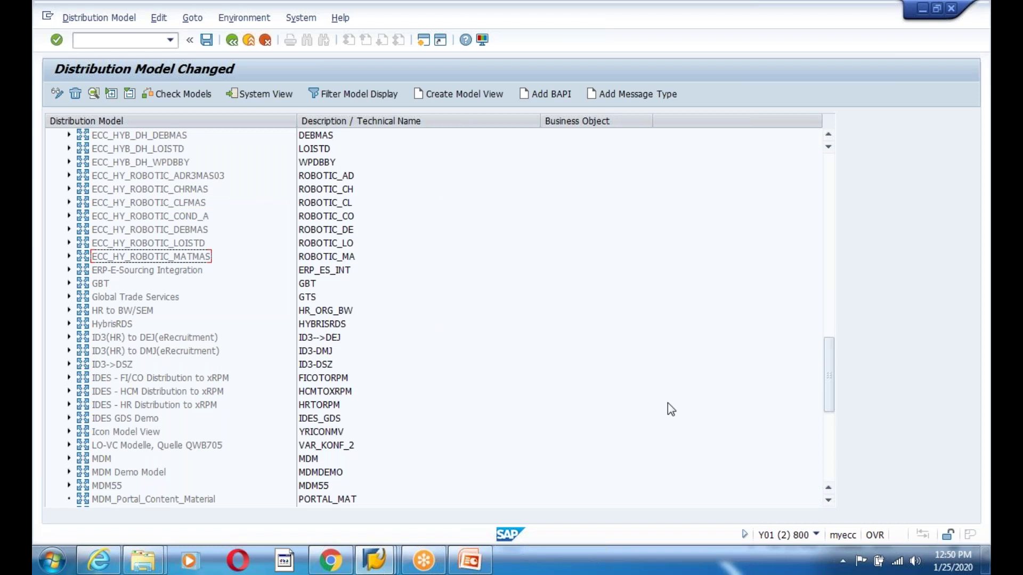
pyautogui.moveTo(830, 352); pyautogui.dragTo(830, 491)
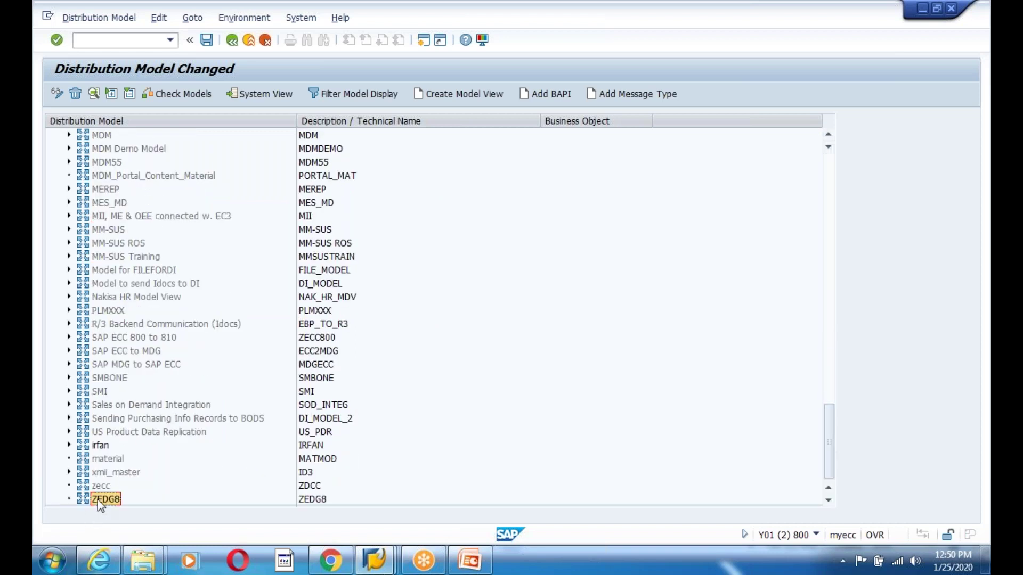
# Add a message type flow from sender EDGN00 to receiver EDGN810 under ZEDG8
pyautogui.click(618, 96)
pyautogui.click(232, 245)
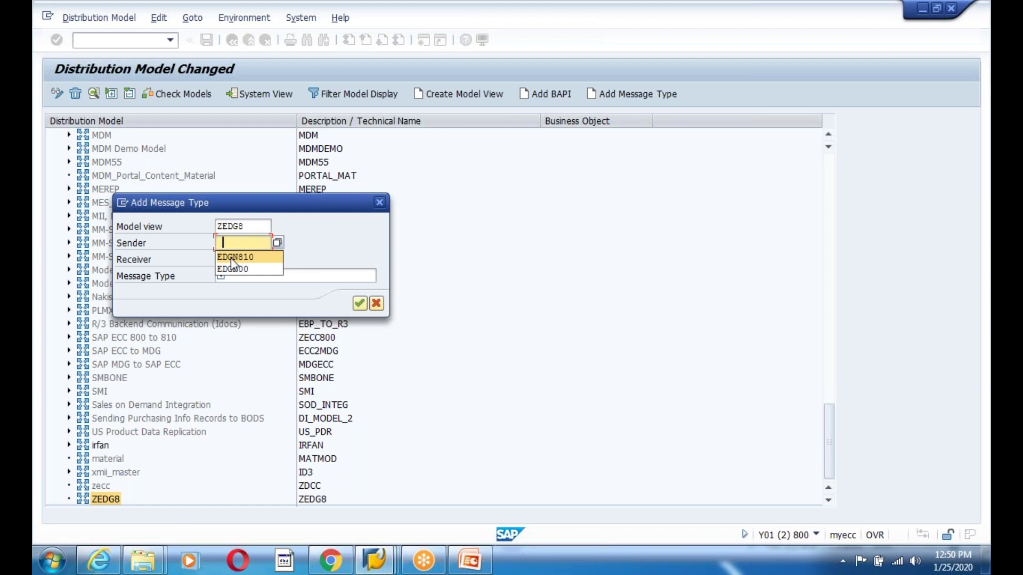
pyautogui.click(236, 259)
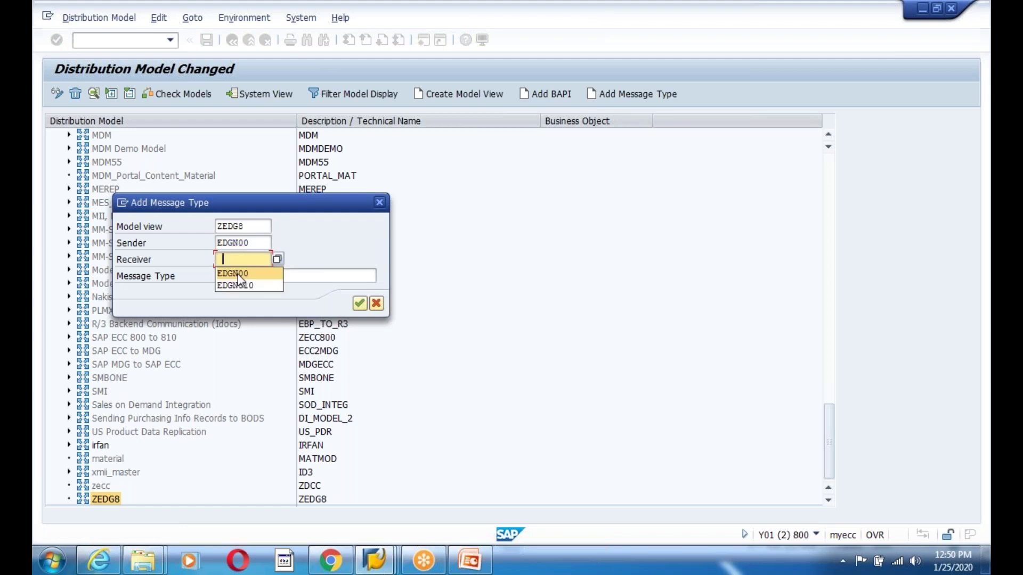
pyautogui.click(240, 283)
pyautogui.press('Tab')
pyautogui.click(239, 291)
pyautogui.click(360, 304)
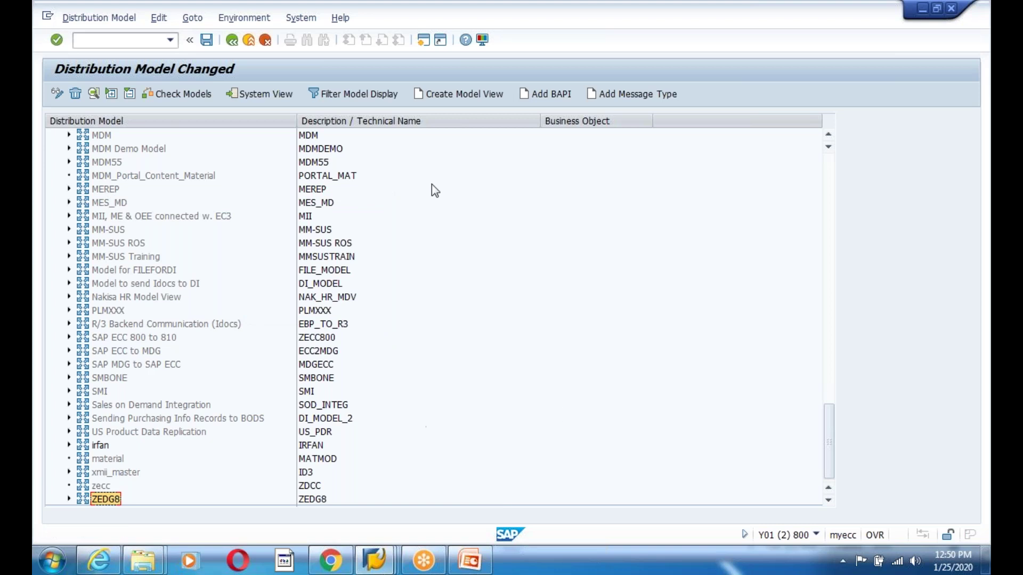
# Add message type MATMAS from sender EDGN810 to receiver EDGN00 under ZEDG8
pyautogui.click(633, 93)
pyautogui.click(243, 242)
pyautogui.click(235, 269)
pyautogui.click(243, 259)
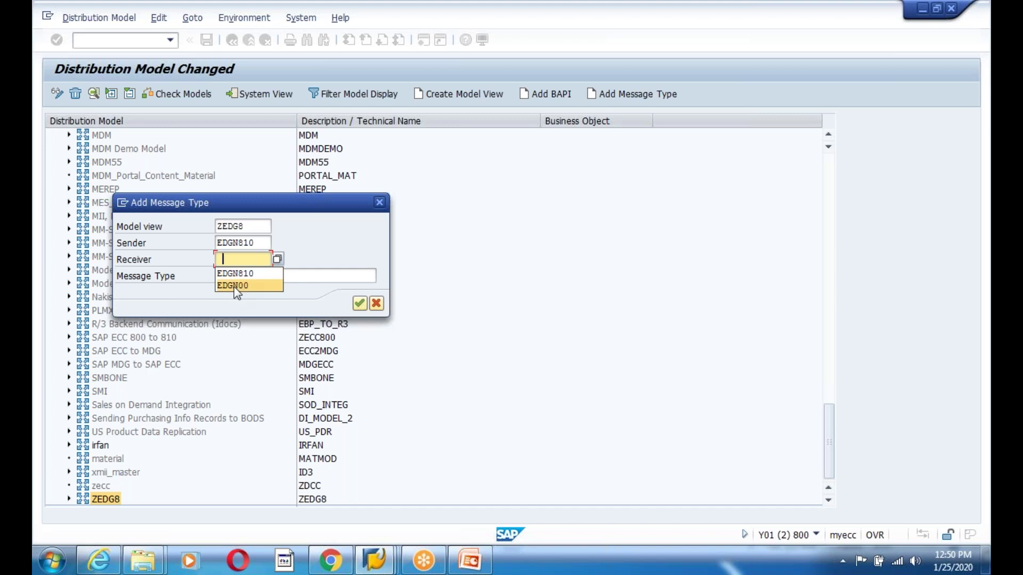
pyautogui.click(234, 286)
pyautogui.click(234, 275)
pyautogui.click(234, 287)
pyautogui.click(359, 303)
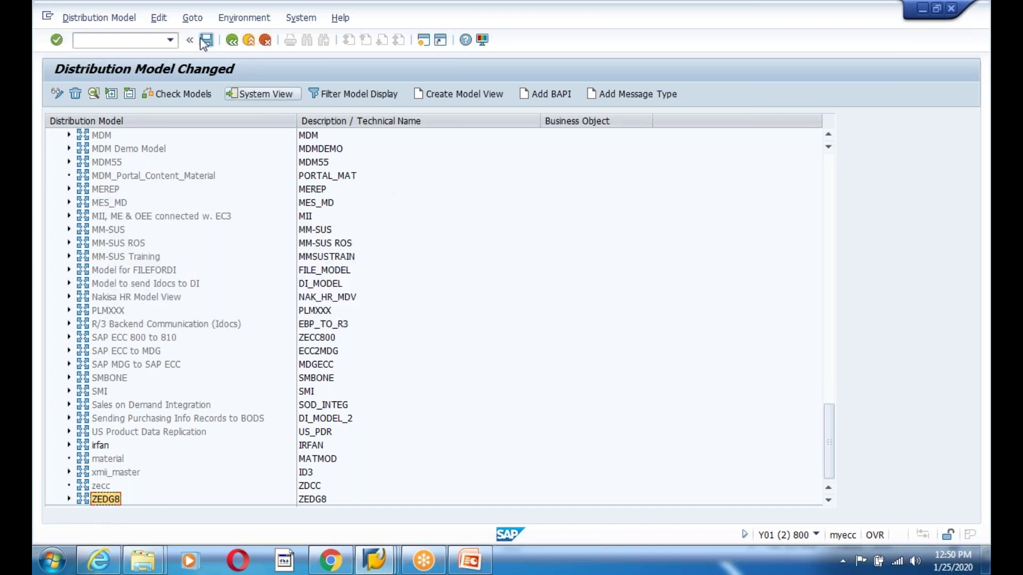
# Save the distribution model and choose Edit > Model View > Distribute for ZEDG8
pyautogui.click(158, 18)
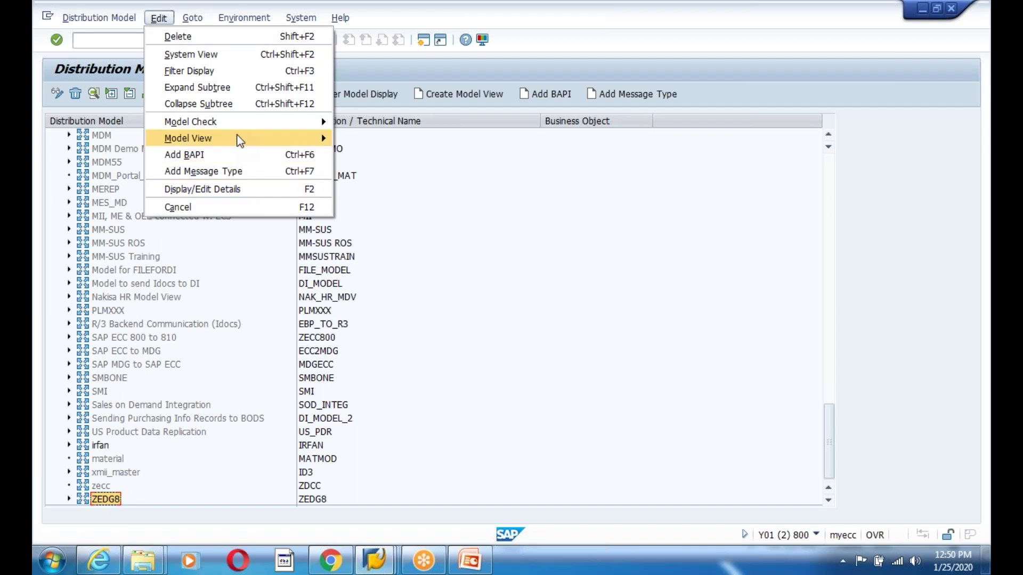
pyautogui.click(398, 180)
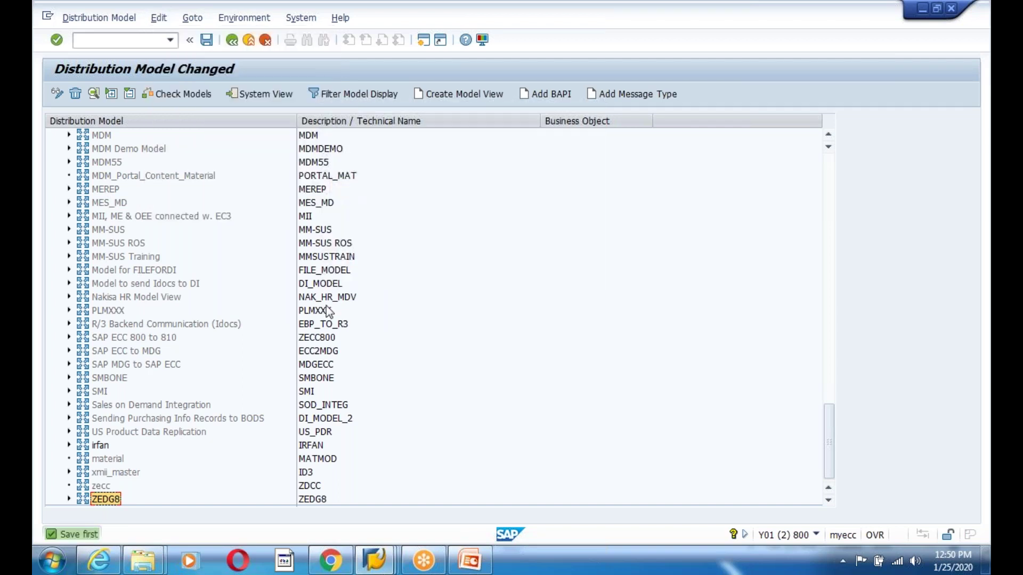
pyautogui.click(207, 42)
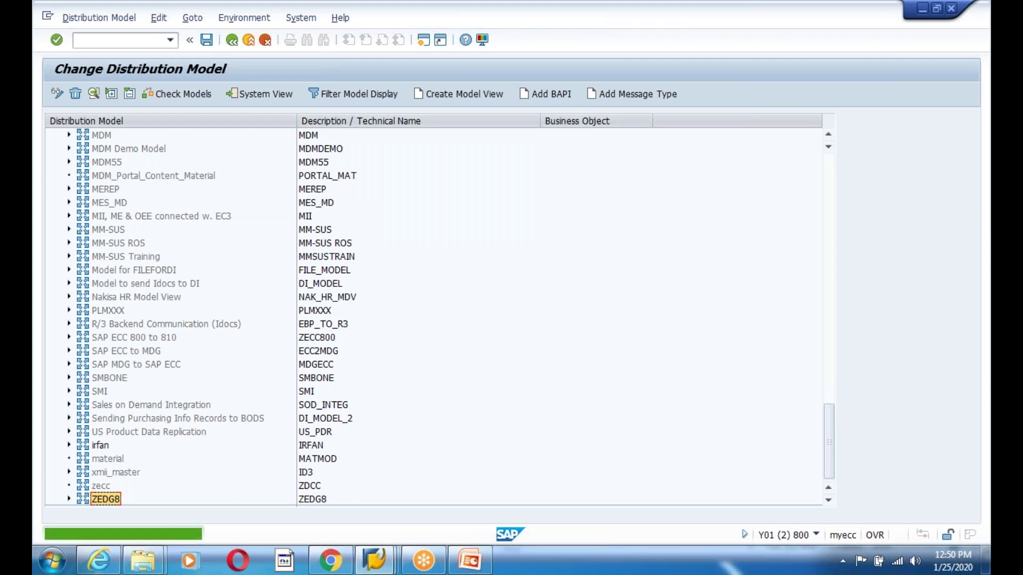
pyautogui.click(172, 18)
pyautogui.moveTo(208, 138)
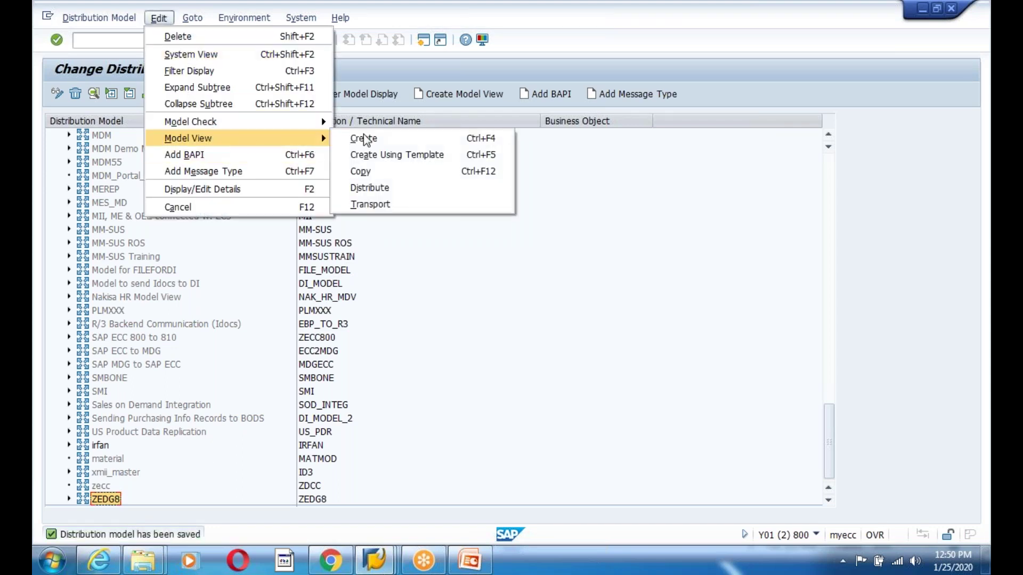
pyautogui.click(386, 188)
# Distribute ZEDG8 and check the log results for target systems EDGN00 and EDGN810
pyautogui.click(411, 533)
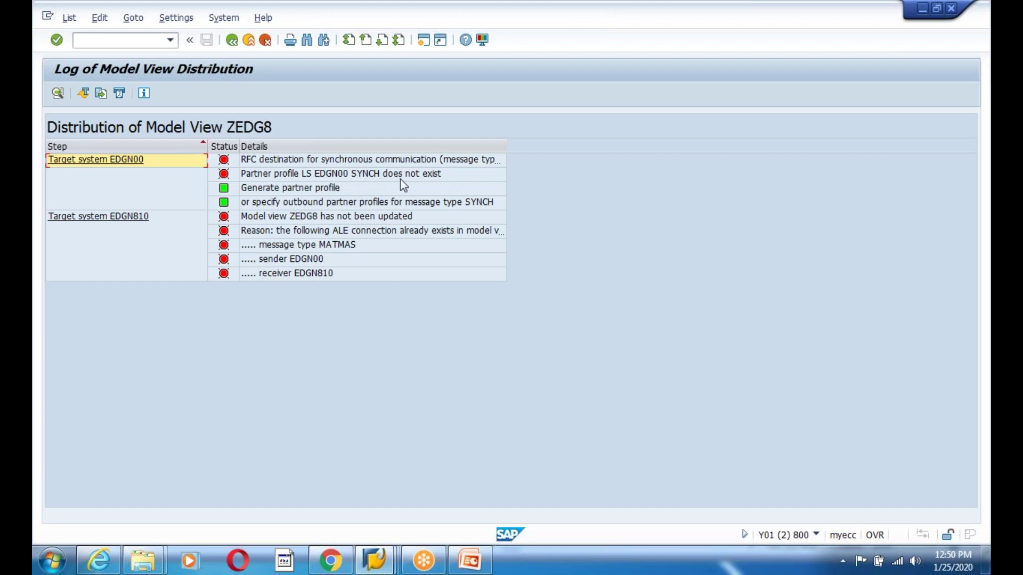
pyautogui.click(341, 161)
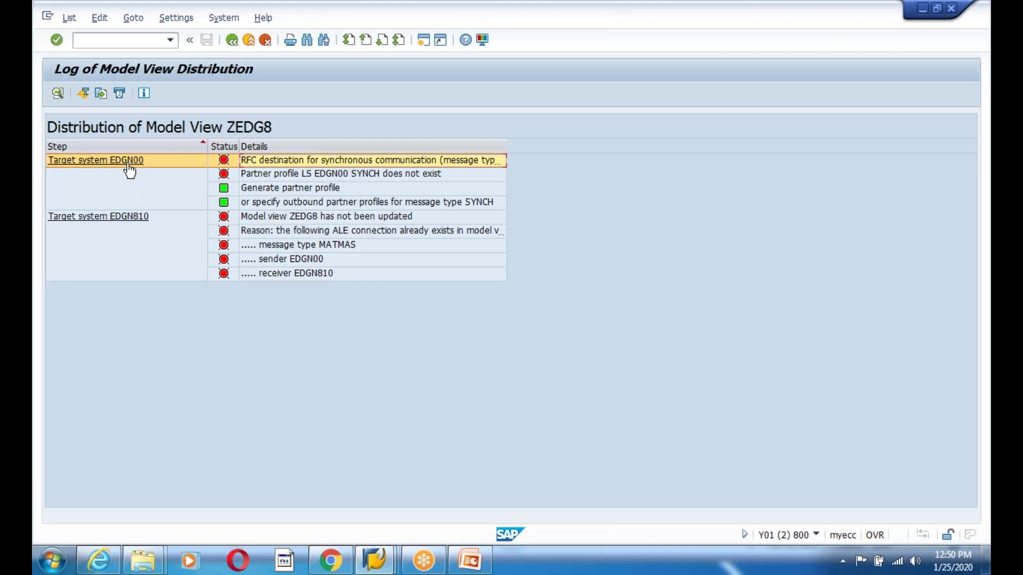
pyautogui.click(131, 219)
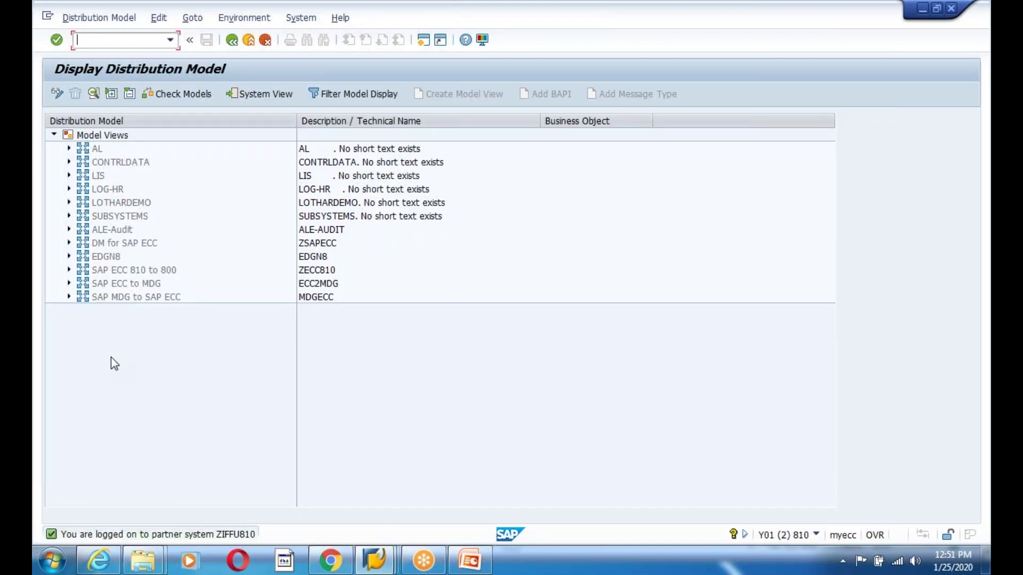
# Review the partner system's model views and the EDGN00 log row, then go back to the main menu
pyautogui.click(111, 356)
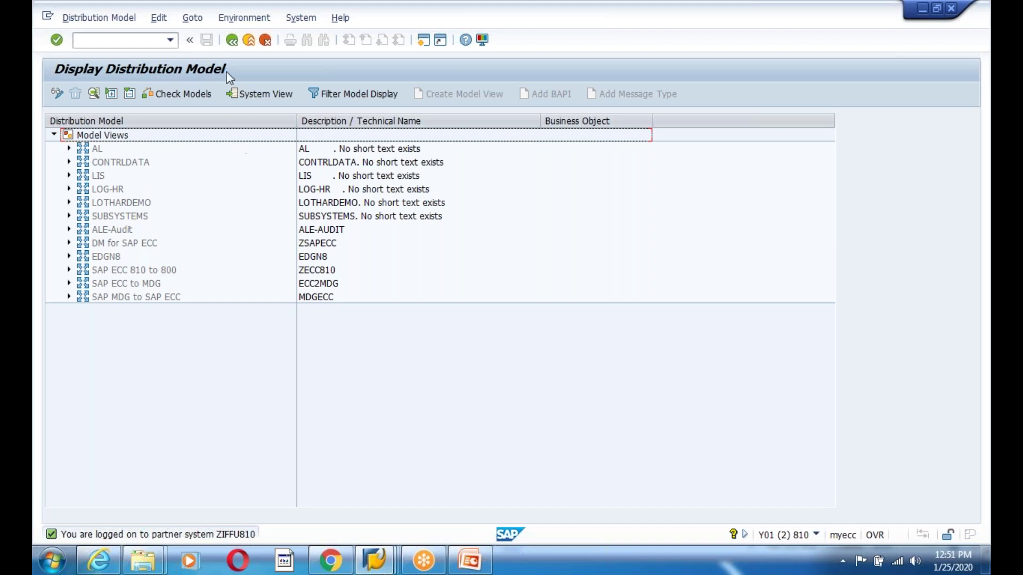
pyautogui.click(231, 40)
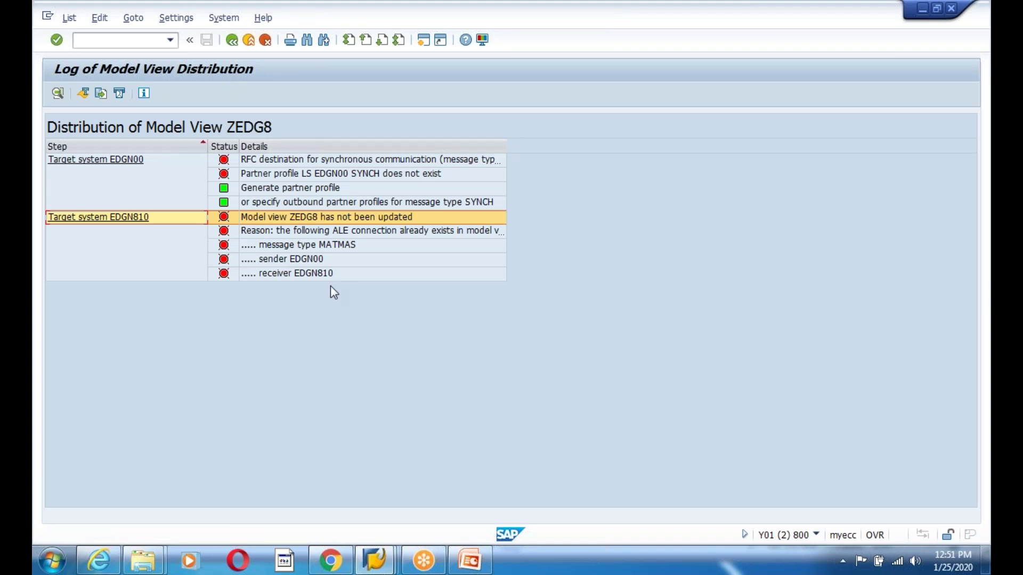
pyautogui.click(315, 161)
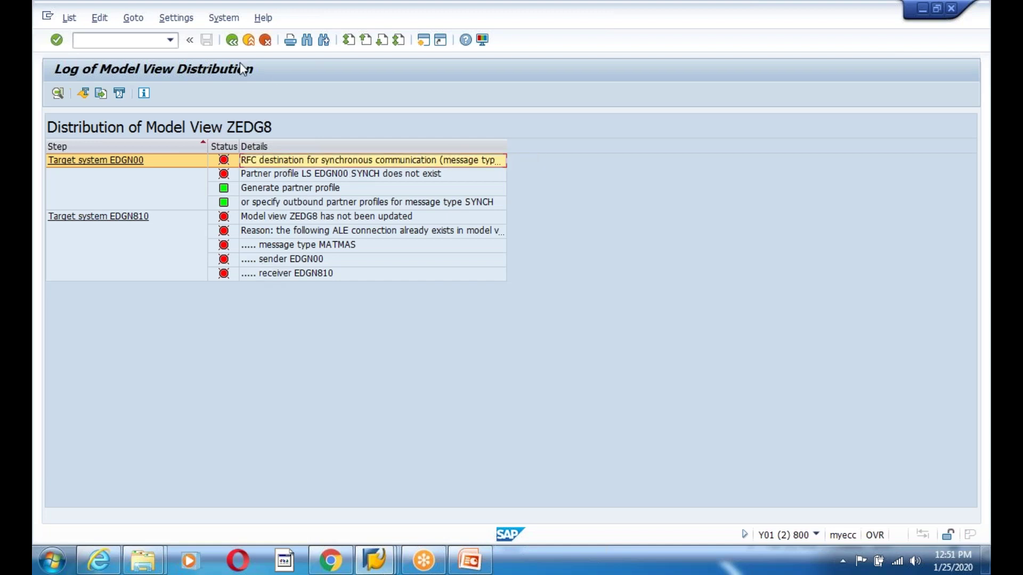
pyautogui.click(231, 40)
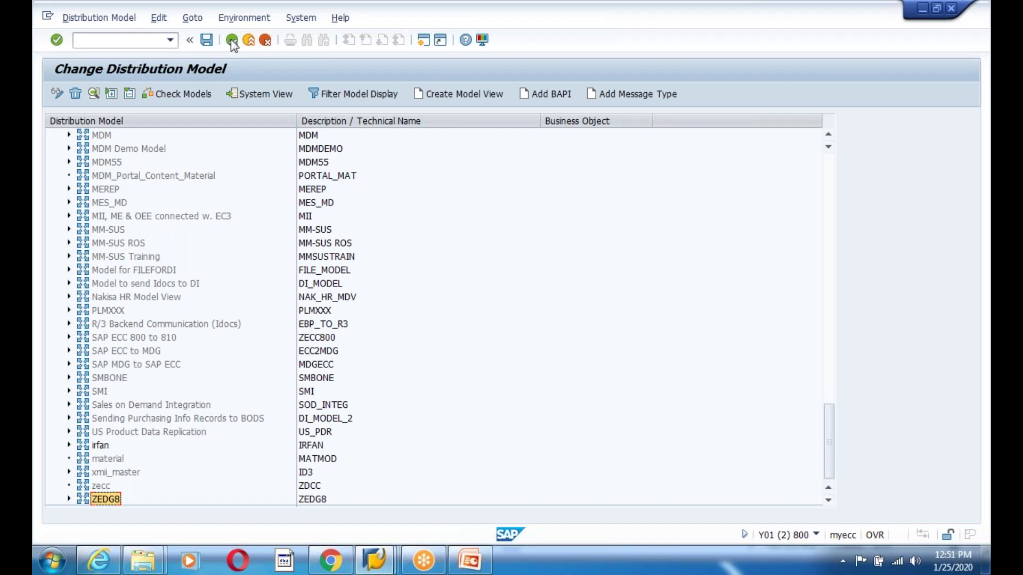
pyautogui.click(231, 40)
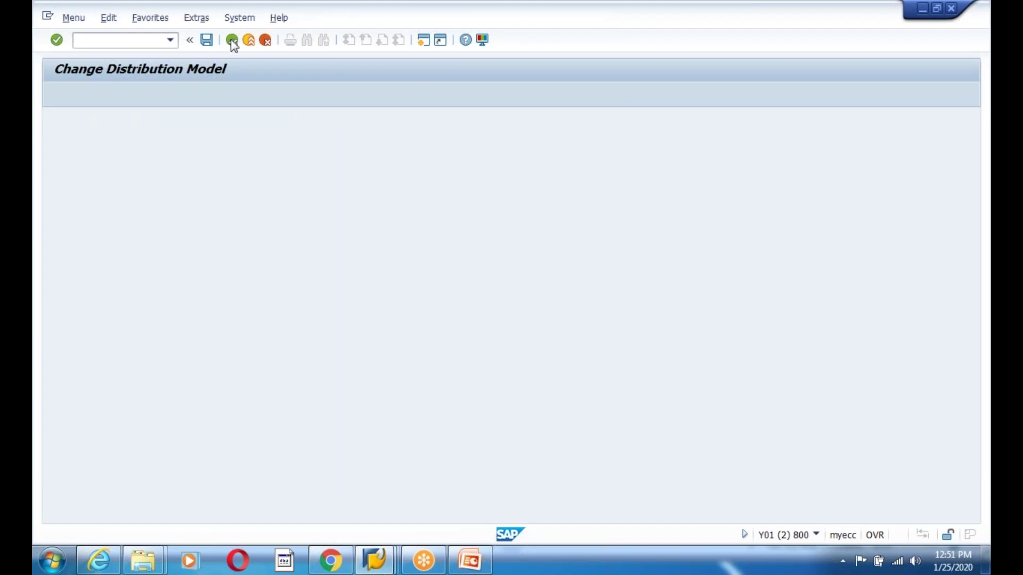
# Run WE20, expand partner type LS and open the EDGN810 partner profile
pyautogui.write('we')
pyautogui.press('Return')
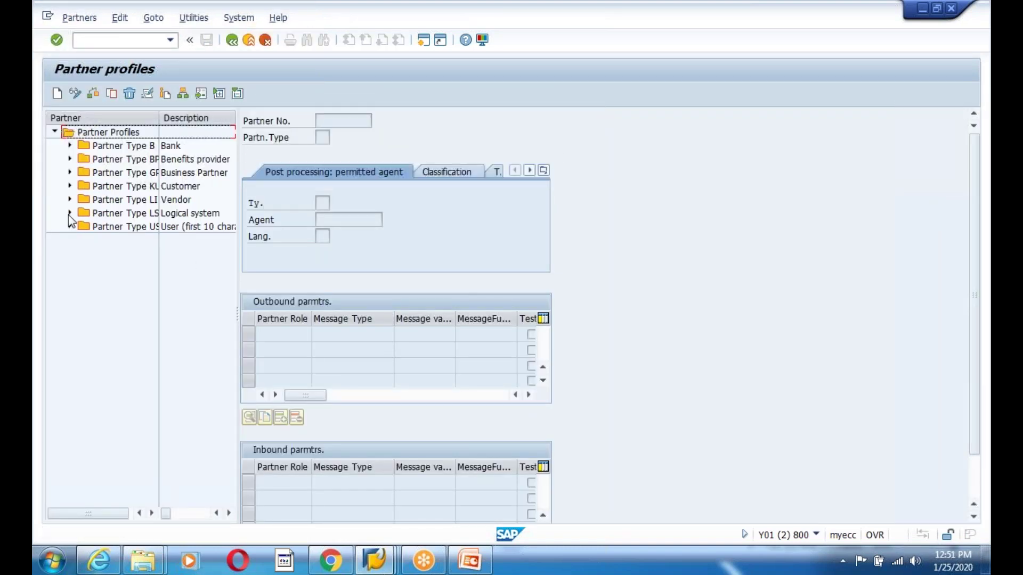
pyautogui.click(70, 213)
pyautogui.scroll(-5, 132, 492)
pyautogui.scroll(-1, 132, 493)
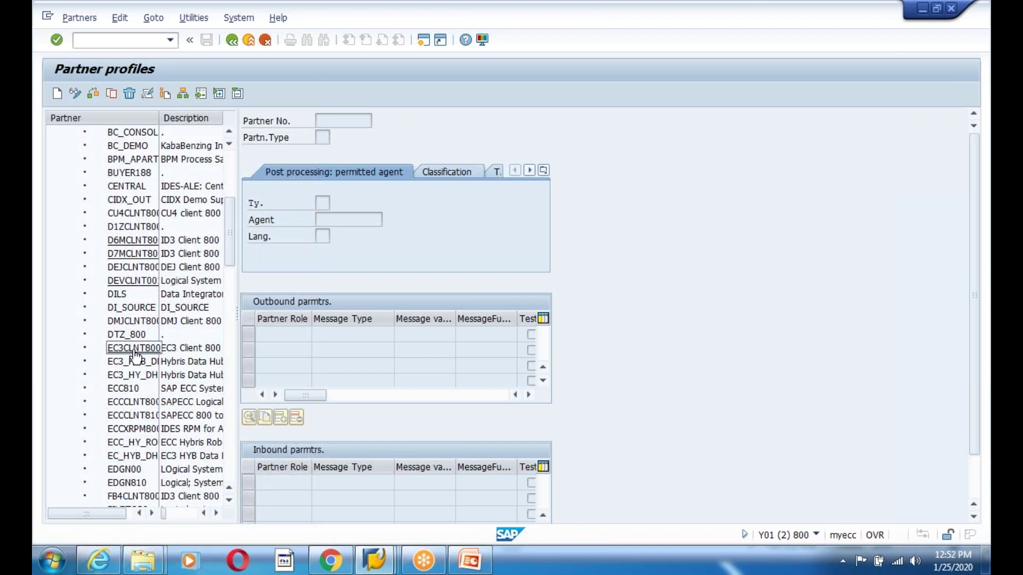
pyautogui.scroll(-3, 135, 427)
pyautogui.scroll(8, 134, 427)
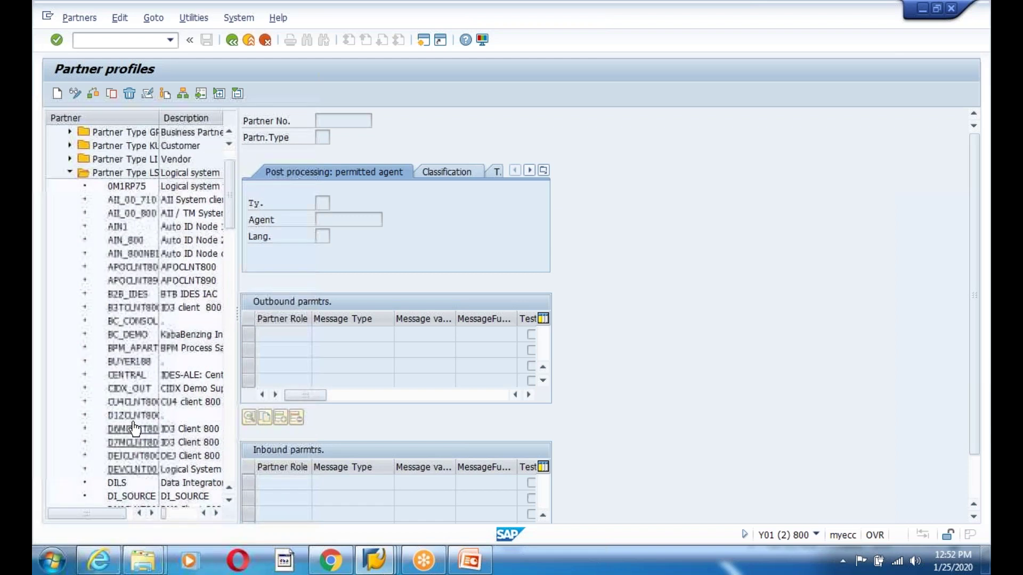
pyautogui.scroll(1, 133, 428)
pyautogui.scroll(-1, 134, 429)
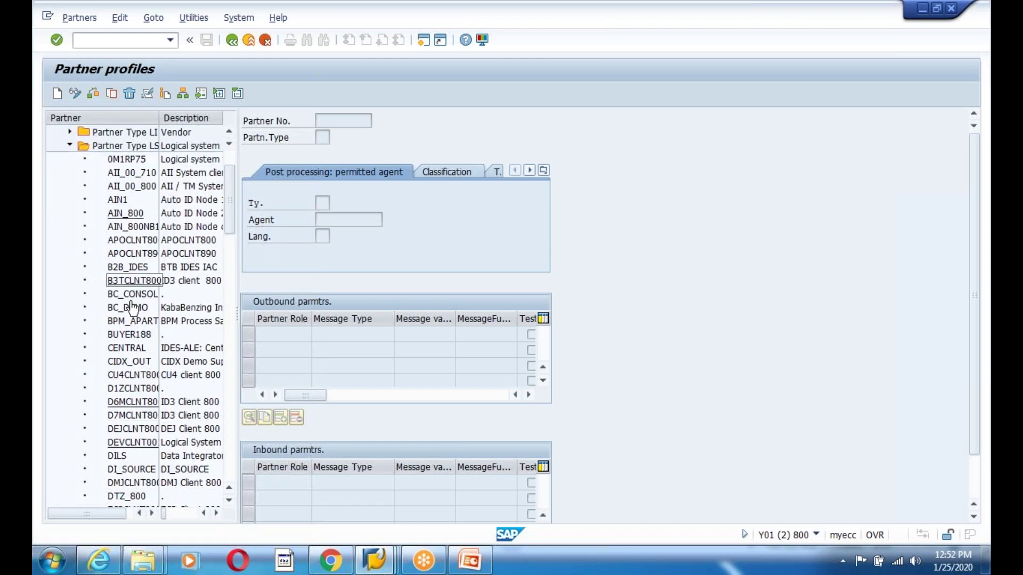
pyautogui.scroll(-4, 121, 442)
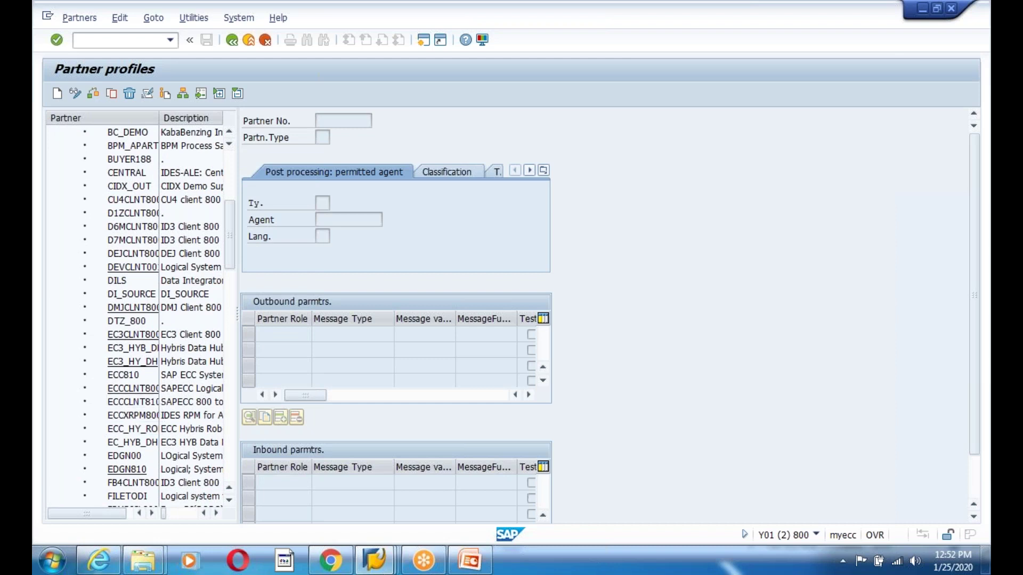
pyautogui.doubleClick(127, 469)
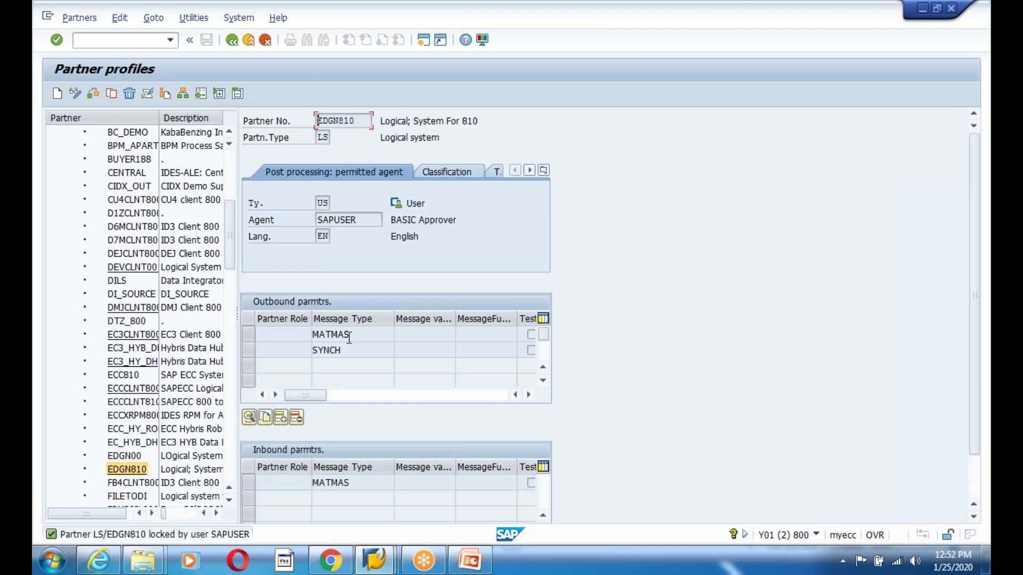
# Inspect EDGN810's inbound MATMAS, outbound SYNCH and outbound MATMAS parameters, then open port A000000066
pyautogui.click(349, 335)
pyautogui.click(353, 352)
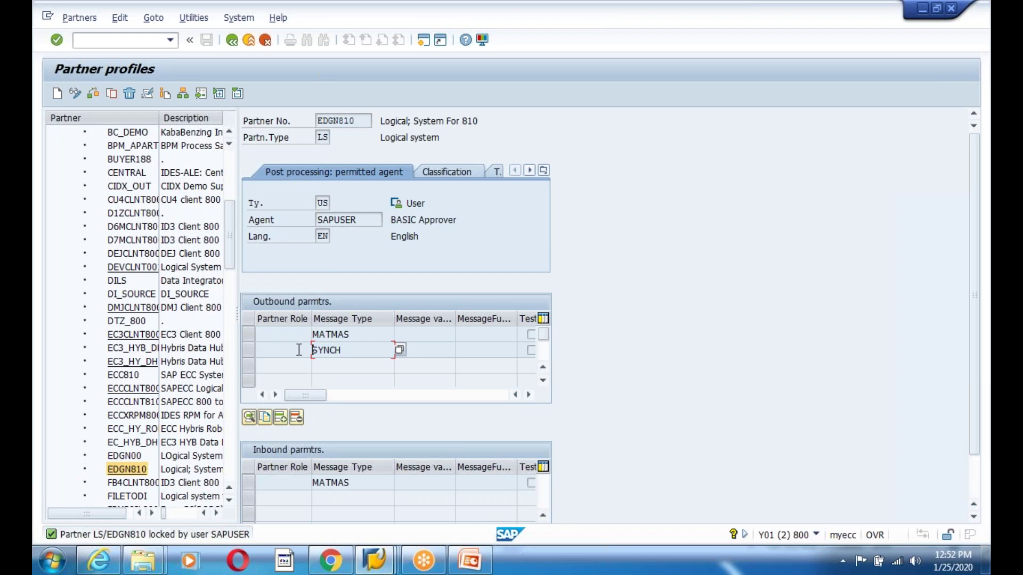
pyautogui.doubleClick(347, 484)
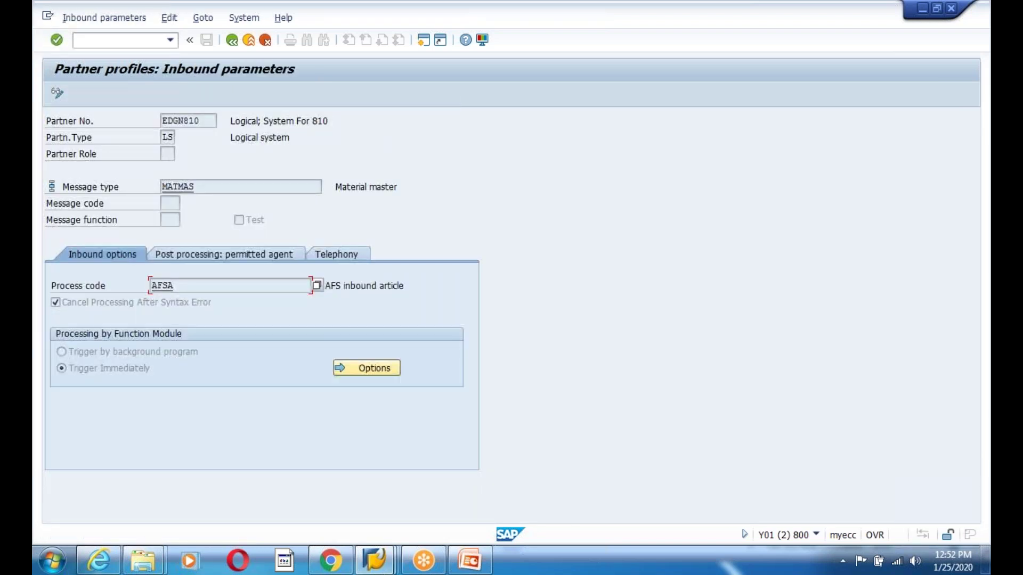
pyautogui.click(233, 42)
pyautogui.doubleClick(397, 349)
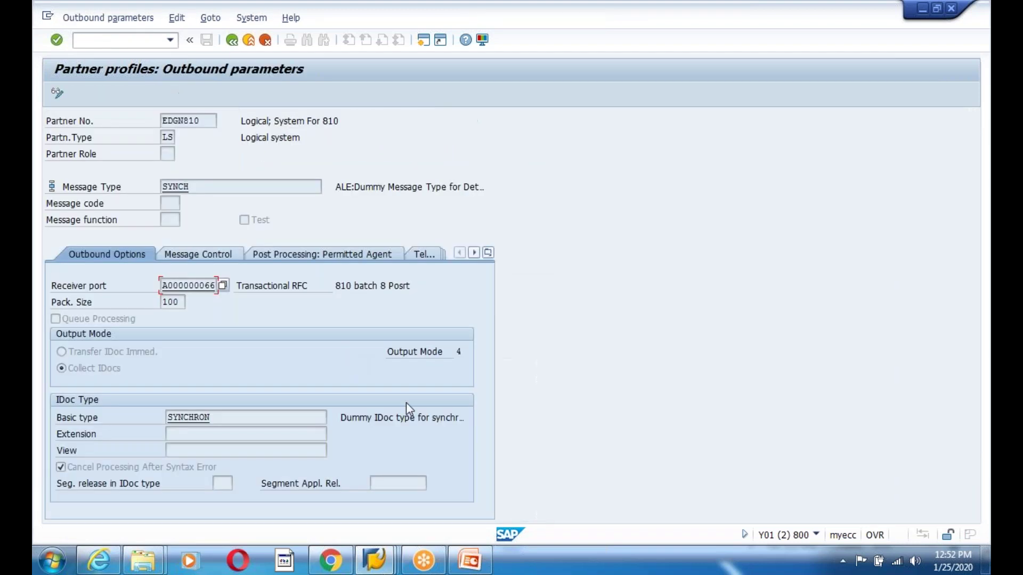
pyautogui.click(232, 42)
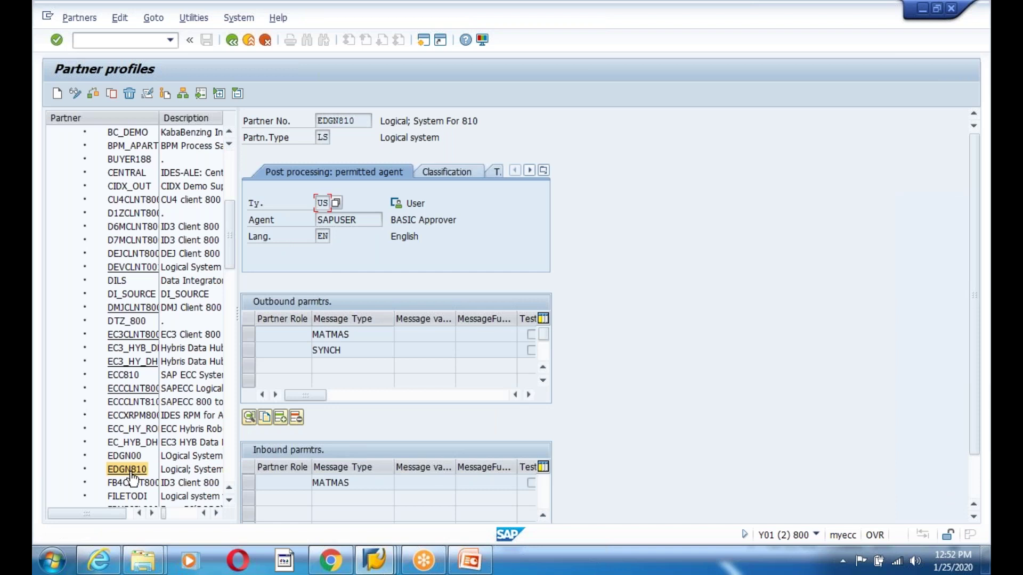
pyautogui.doubleClick(333, 334)
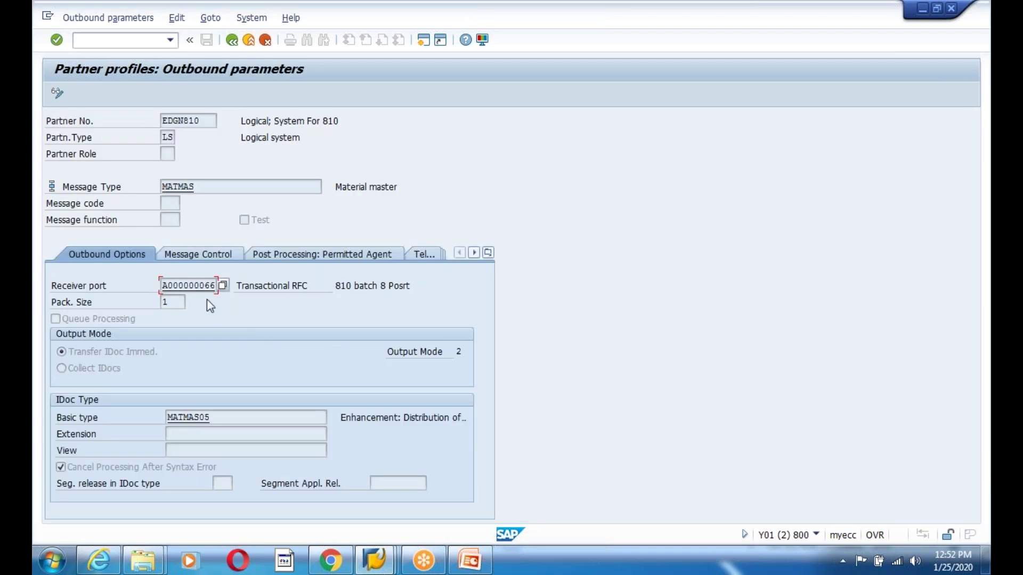
pyautogui.doubleClick(188, 286)
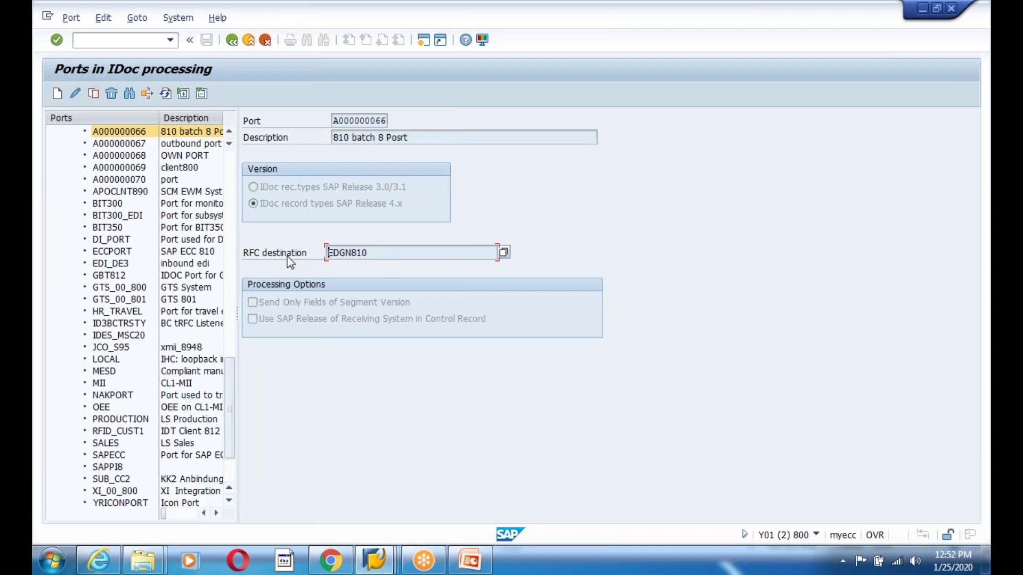
# Open RFC destination EDGN810, test a remote logon to system 810, and close that session
pyautogui.doubleClick(347, 254)
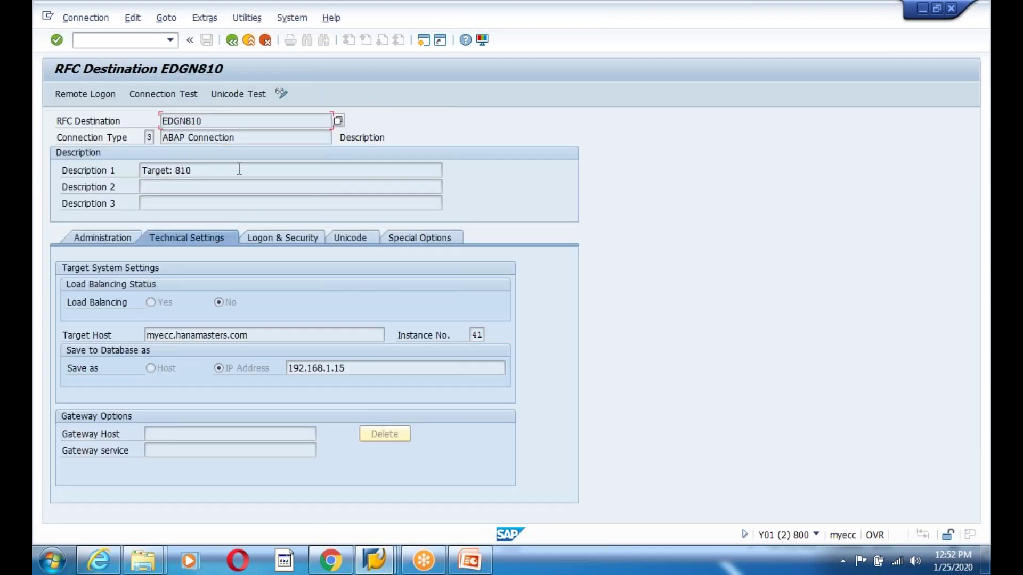
pyautogui.click(79, 96)
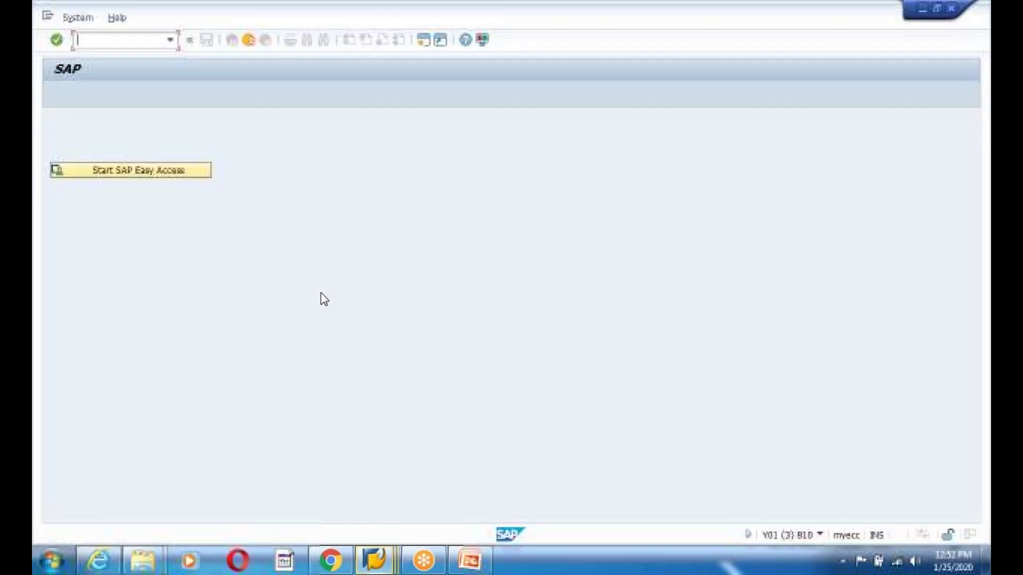
pyautogui.doubleClick(285, 21)
pyautogui.moveTo(254, 25); pyautogui.dragTo(216, 131)
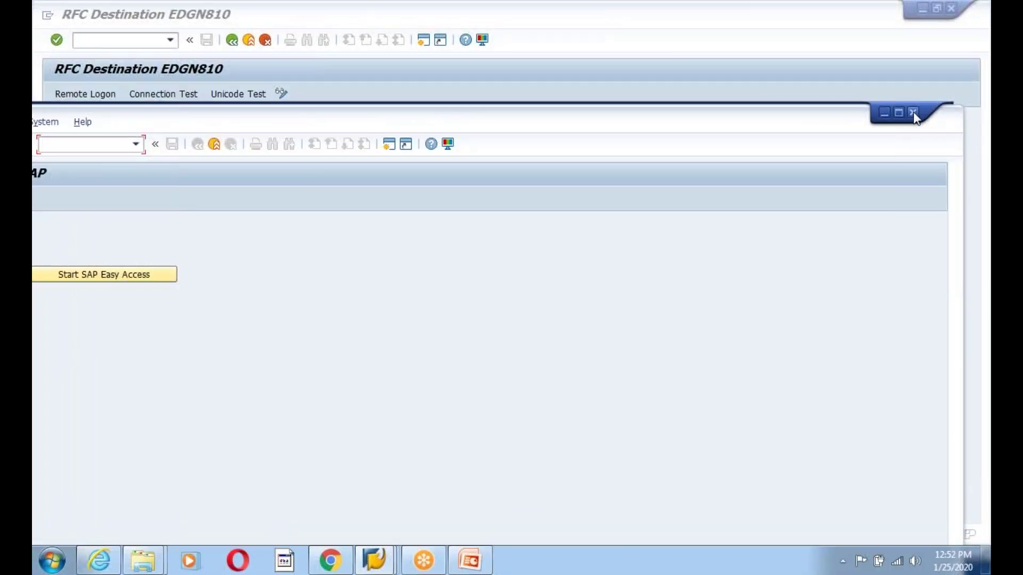
pyautogui.click(913, 113)
# Compare the ECC810, ECCCLNT810, EDGN00 and ID3CLNT800 partner profiles in WE20
pyautogui.moveTo(375, 560)
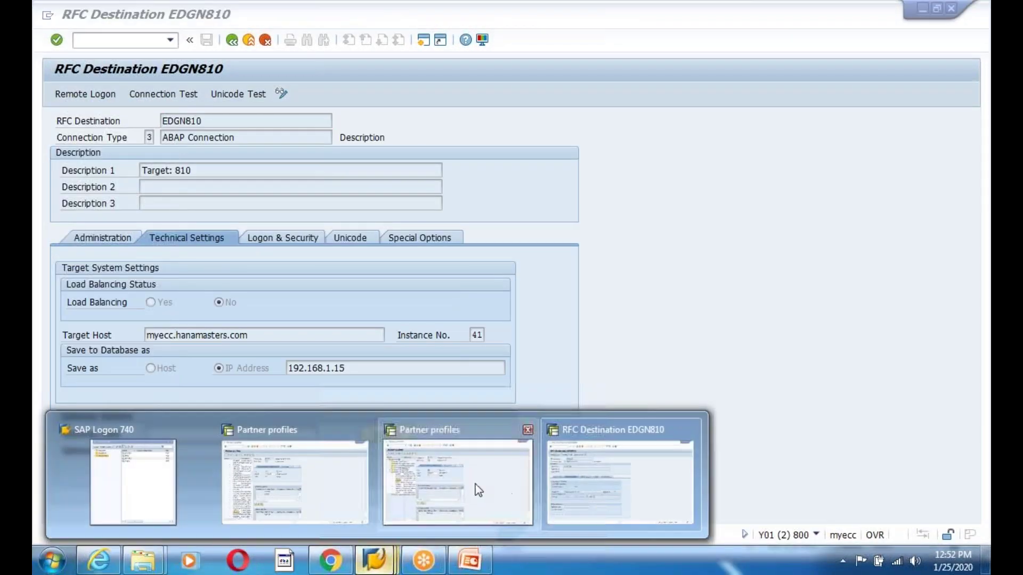
pyautogui.click(479, 490)
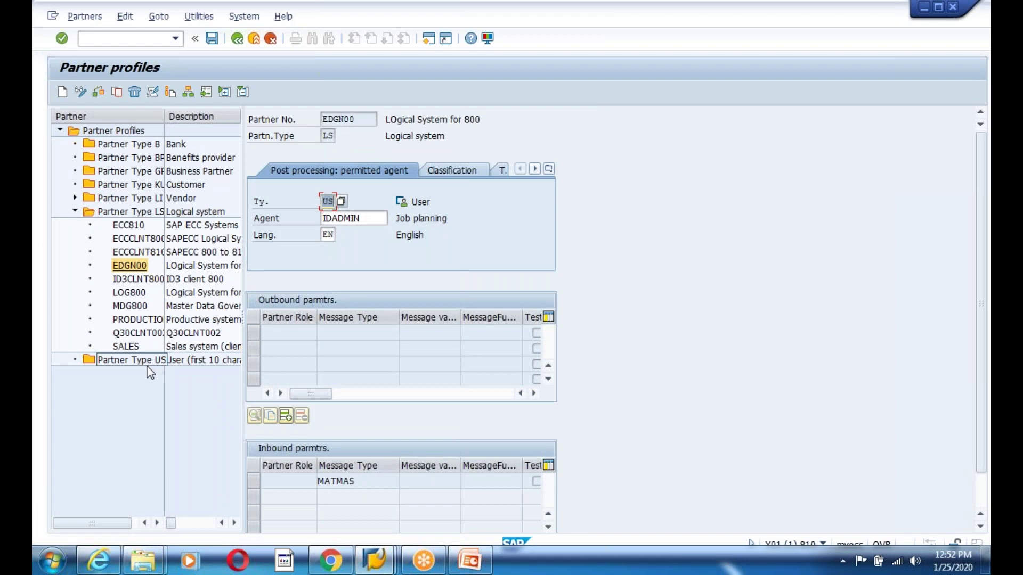
pyautogui.click(133, 227)
pyautogui.click(136, 252)
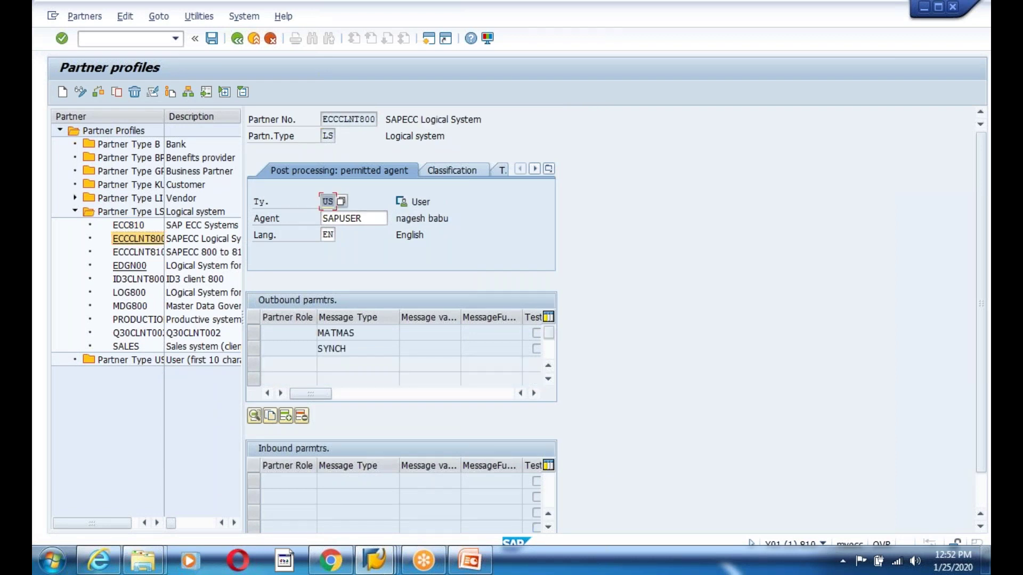
pyautogui.click(129, 265)
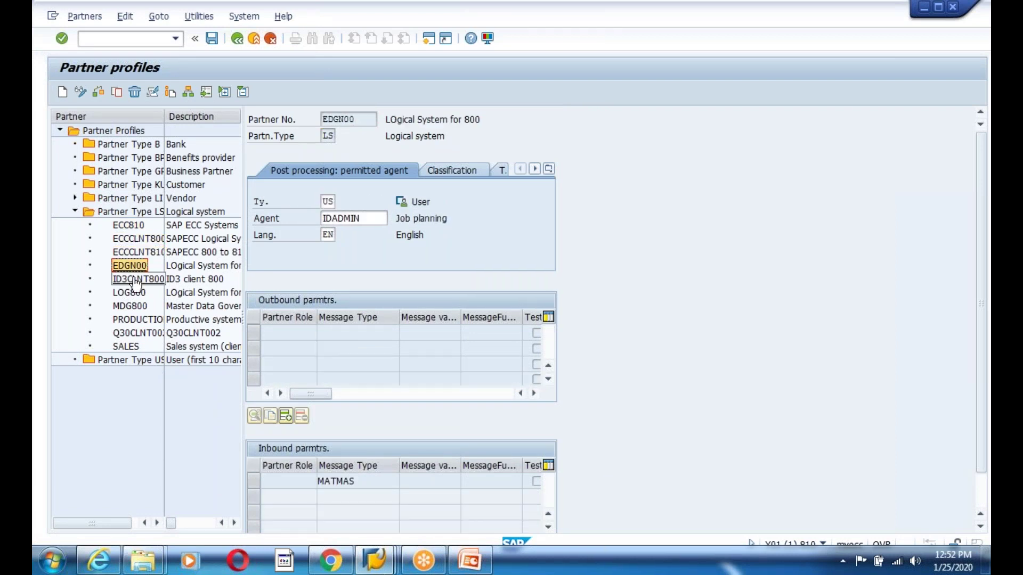
pyautogui.click(135, 279)
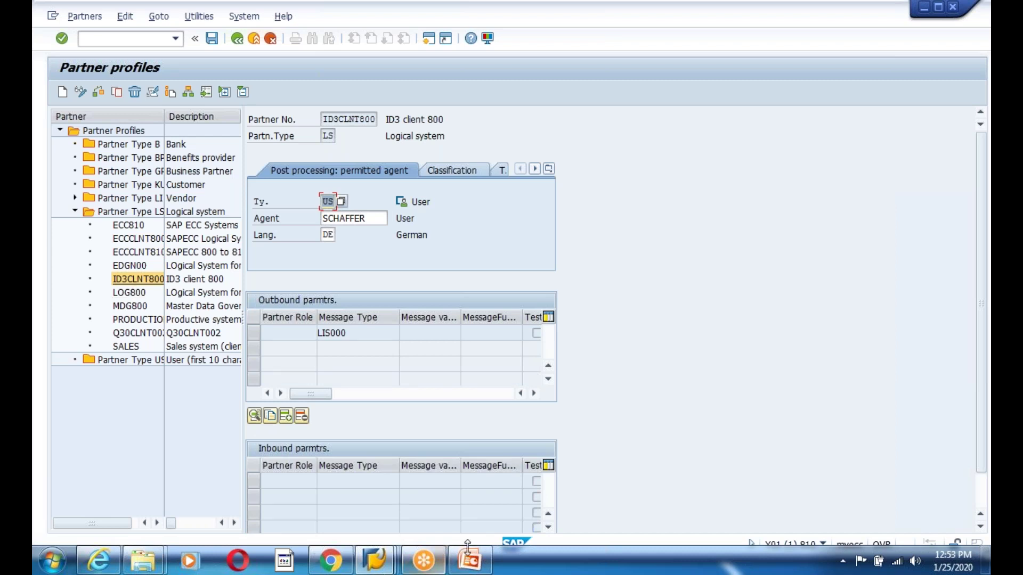
# Switch to the other partner profiles window, return to SAP Easy Access and enter transaction bd54
pyautogui.click(375, 559)
pyautogui.click(271, 471)
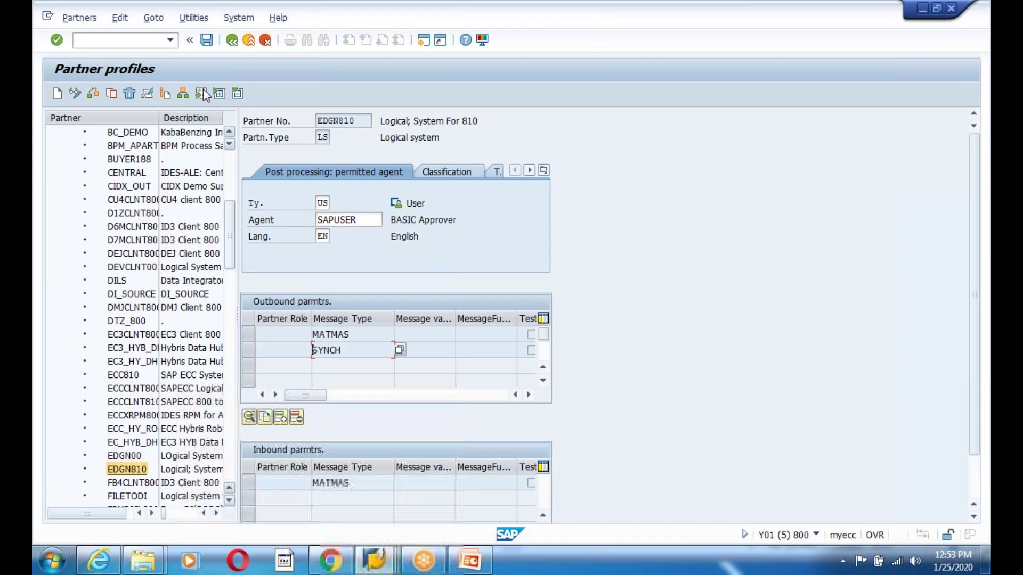
pyautogui.click(232, 37)
pyautogui.click(96, 38)
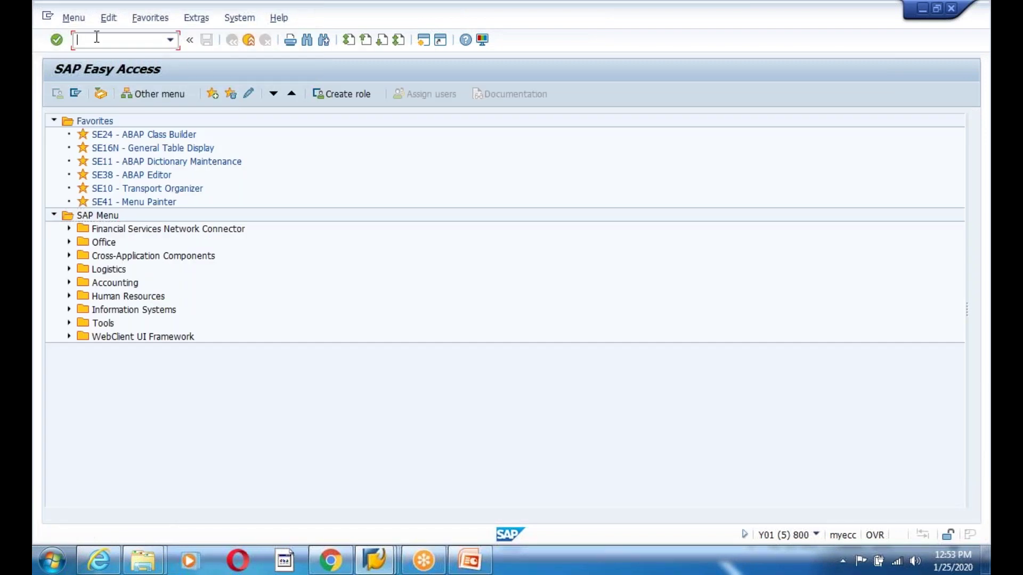
pyautogui.write('bd54')
pyautogui.press('Return')
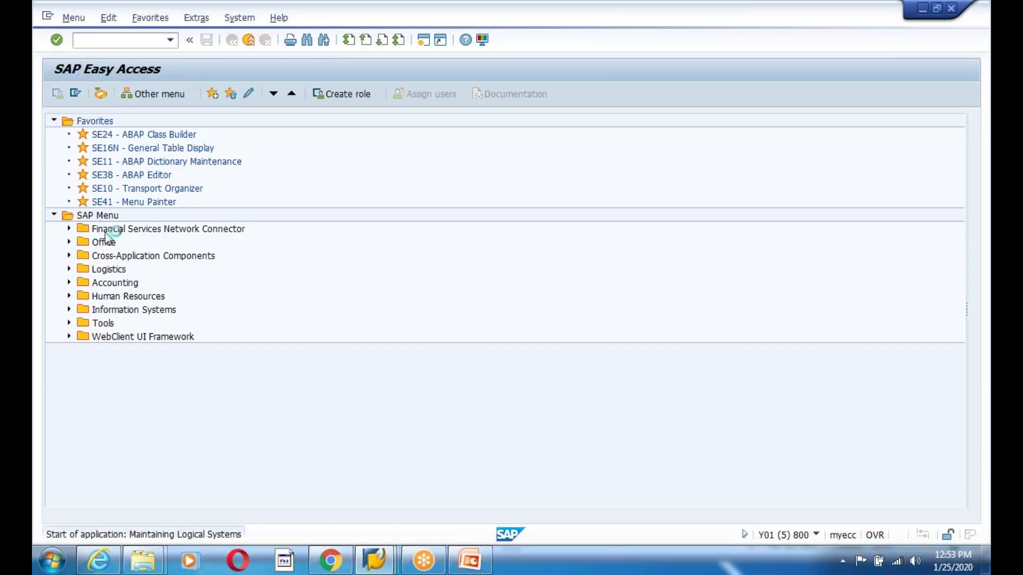
pyautogui.press('Return')
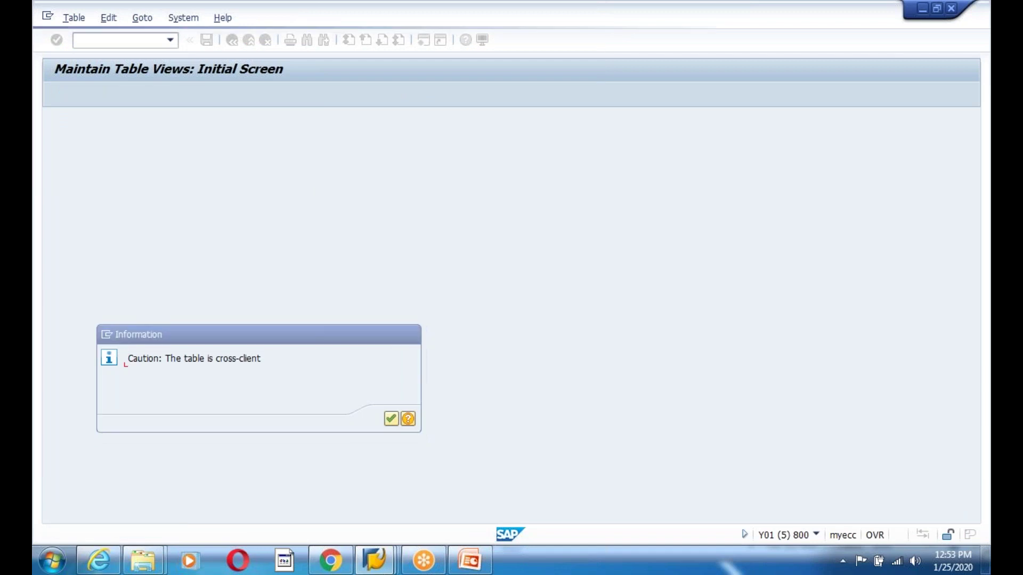
pyautogui.scroll(-13, 76, 376)
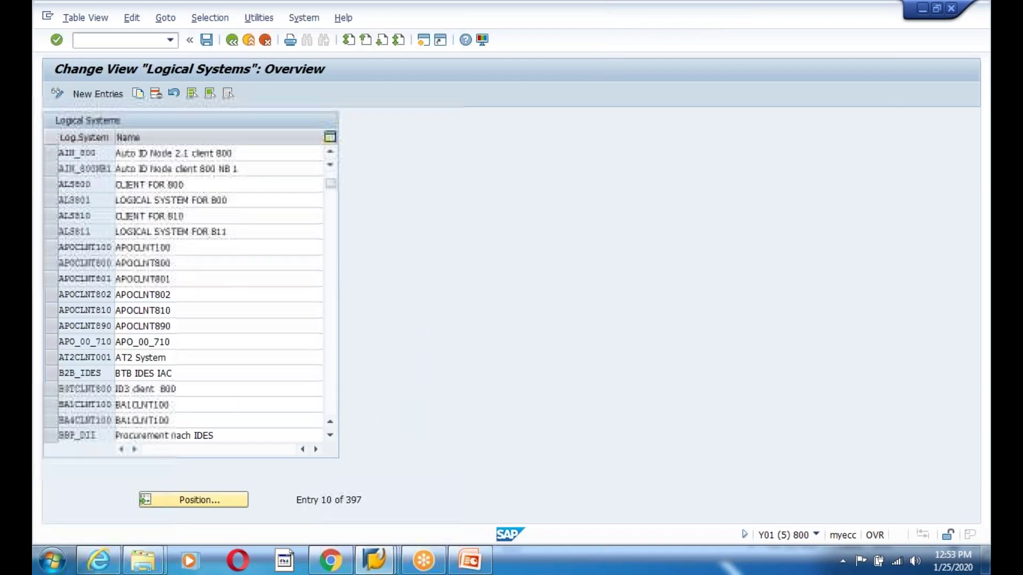
pyautogui.moveTo(329, 200); pyautogui.dragTo(345, 446)
pyautogui.scroll(4, 174, 388)
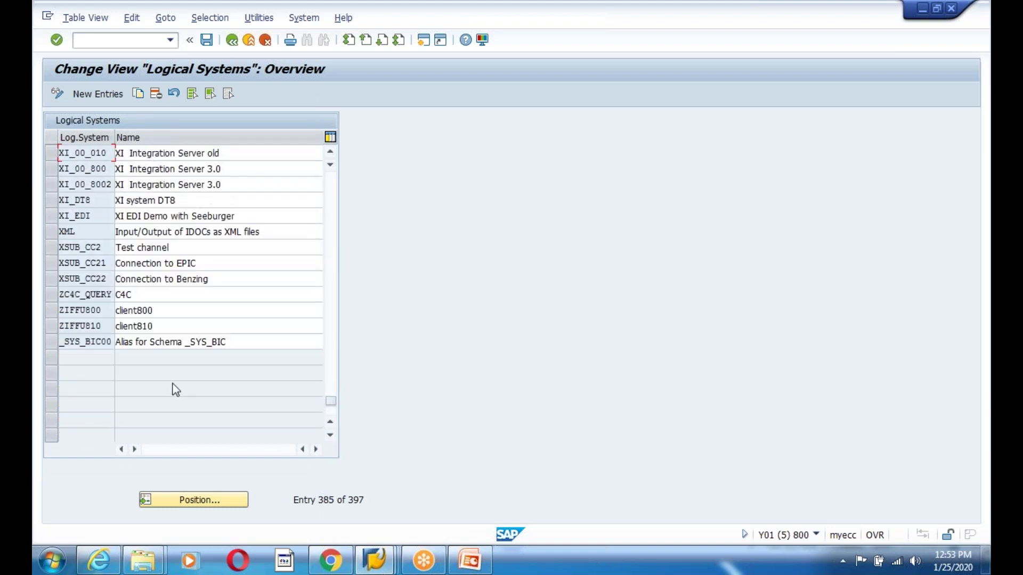
pyautogui.moveTo(107, 326); pyautogui.dragTo(59, 325)
pyautogui.click(80, 310)
pyautogui.click(232, 41)
pyautogui.click(117, 39)
pyautogui.write('sc')
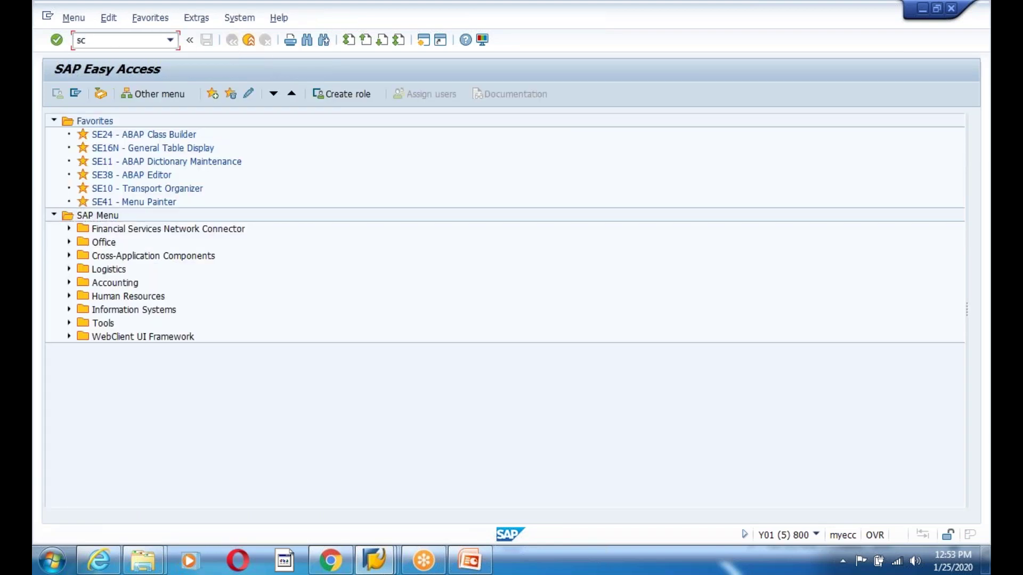
pyautogui.write('c4')
pyautogui.press('Return')
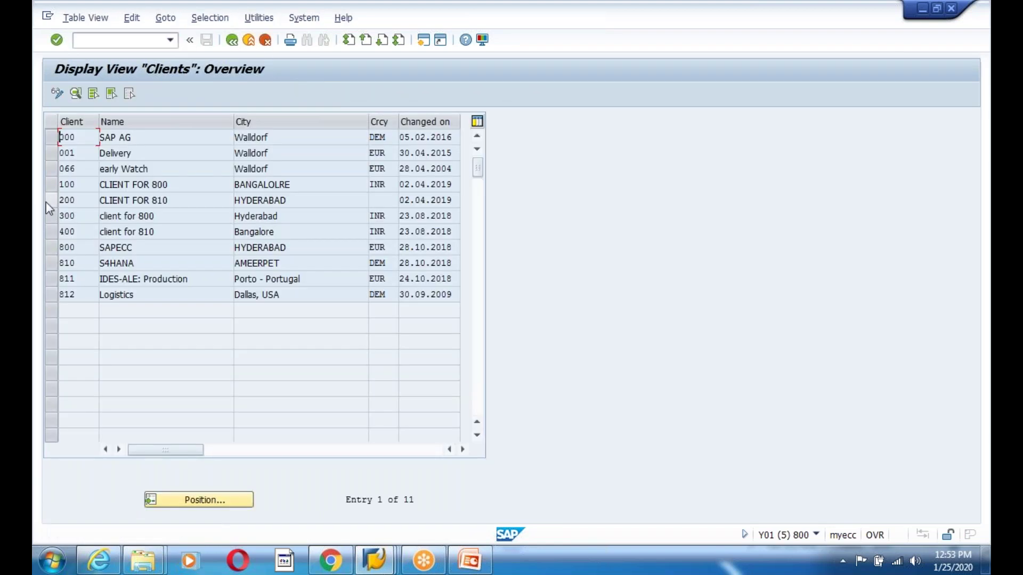
pyautogui.doubleClick(77, 245)
pyautogui.click(181, 170)
pyautogui.click(232, 40)
pyautogui.click(65, 279)
pyautogui.doubleClick(72, 263)
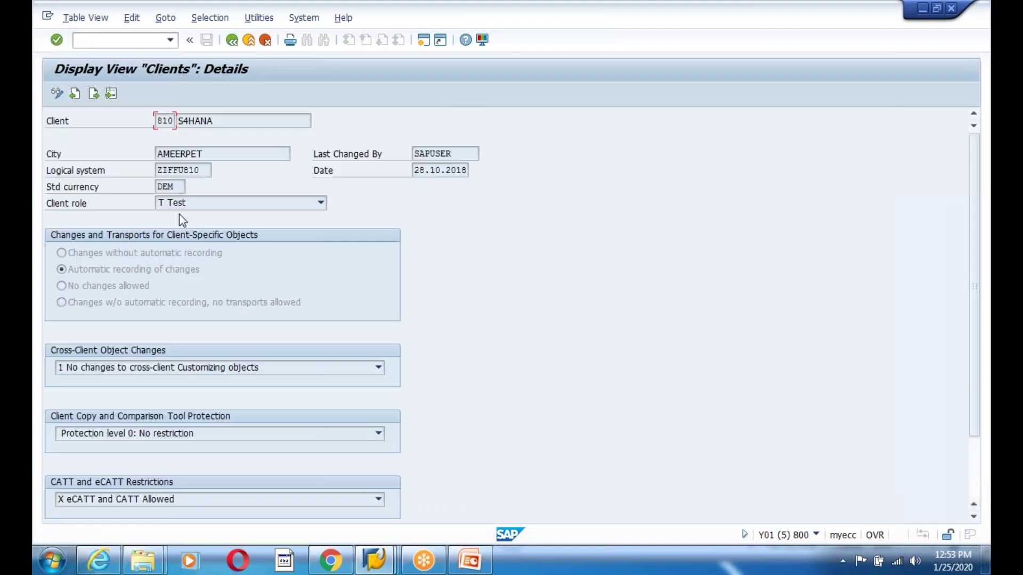
pyautogui.doubleClick(205, 170)
pyautogui.click(204, 170)
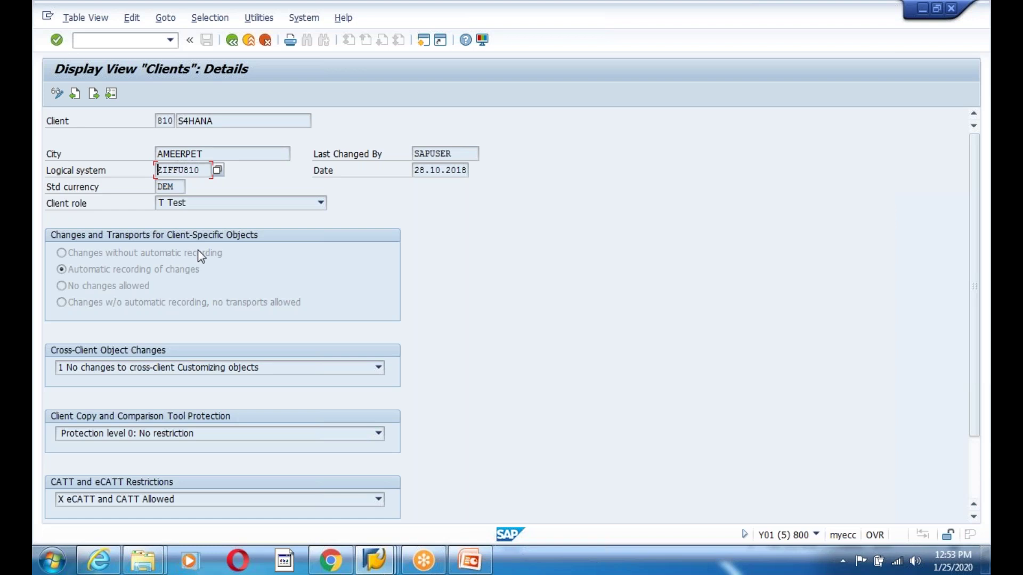
pyautogui.moveTo(207, 171); pyautogui.dragTo(151, 177)
pyautogui.click(232, 40)
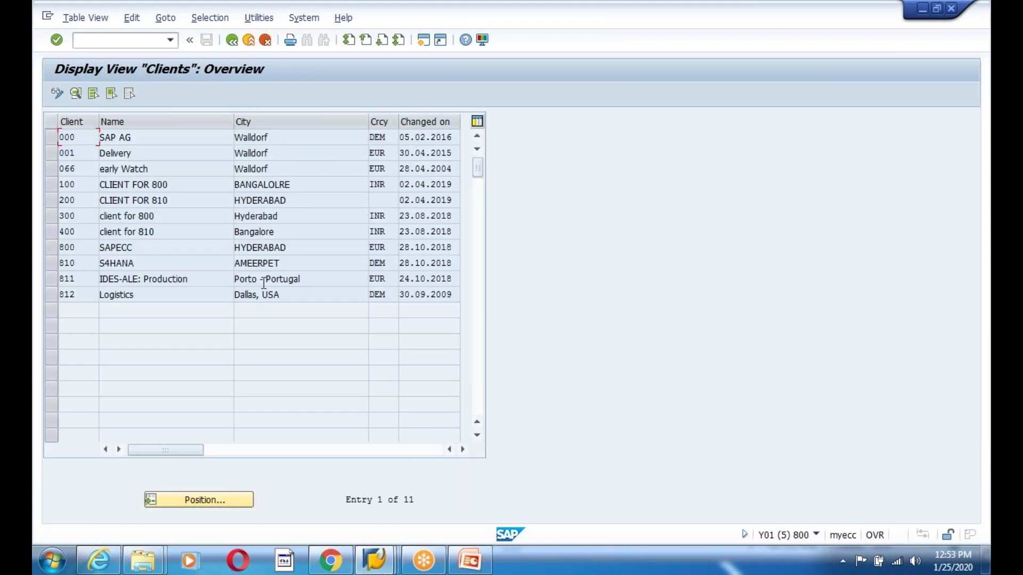
pyautogui.click(85, 266)
pyautogui.moveTo(381, 552)
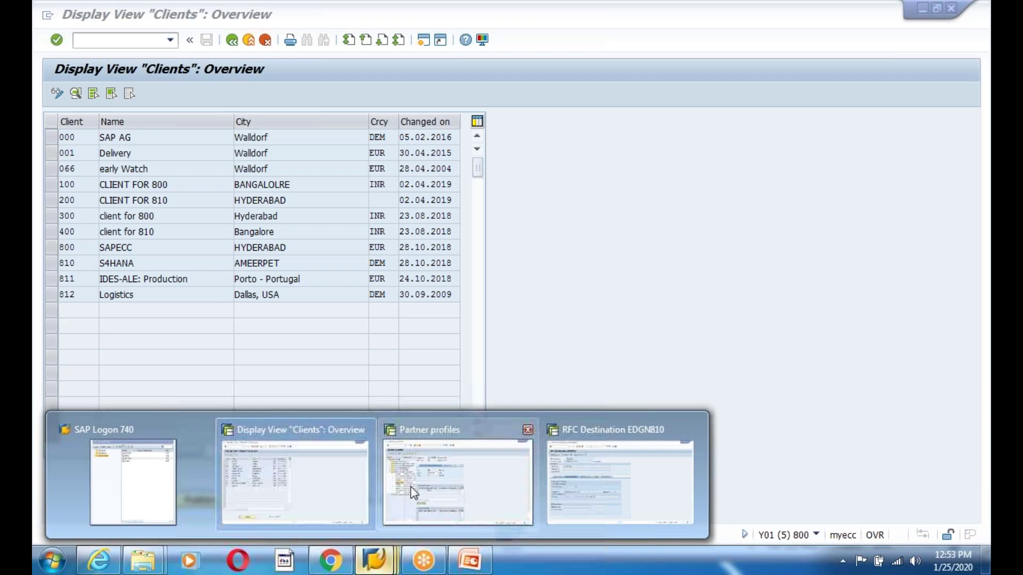
pyautogui.click(456, 479)
pyautogui.moveTo(374, 560)
pyautogui.click(261, 476)
pyautogui.click(232, 41)
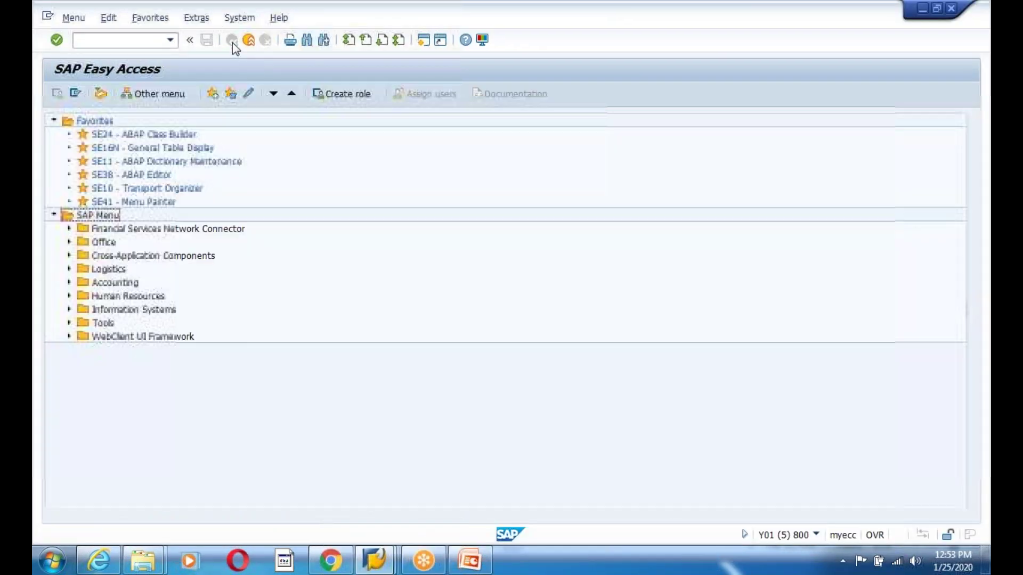
# Open partner profiles (WE20) and review ZIFFU800's MATMAS and SYNCH outbound parameters
pyautogui.click(115, 42)
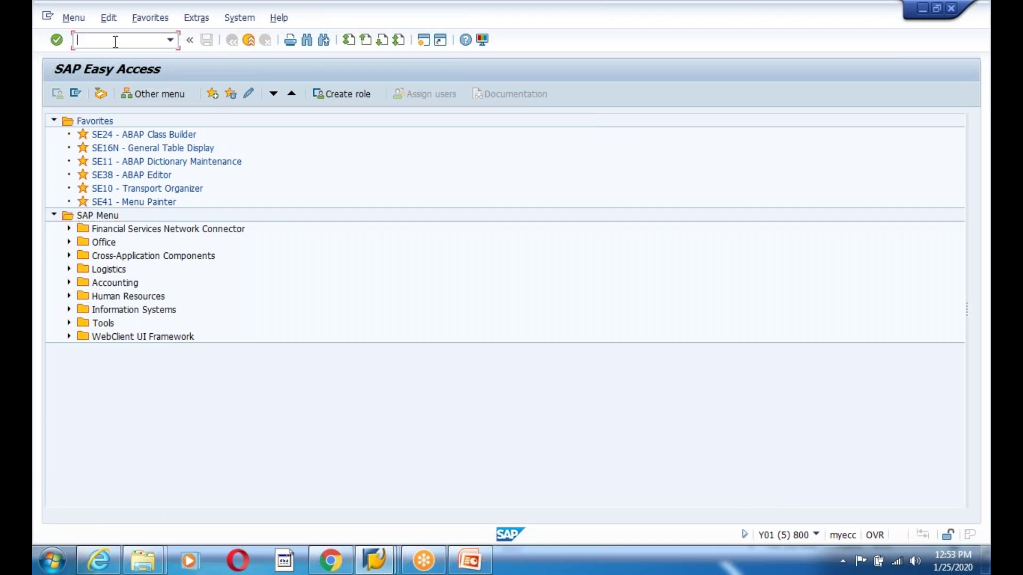
pyautogui.write('we20')
pyautogui.press('Return')
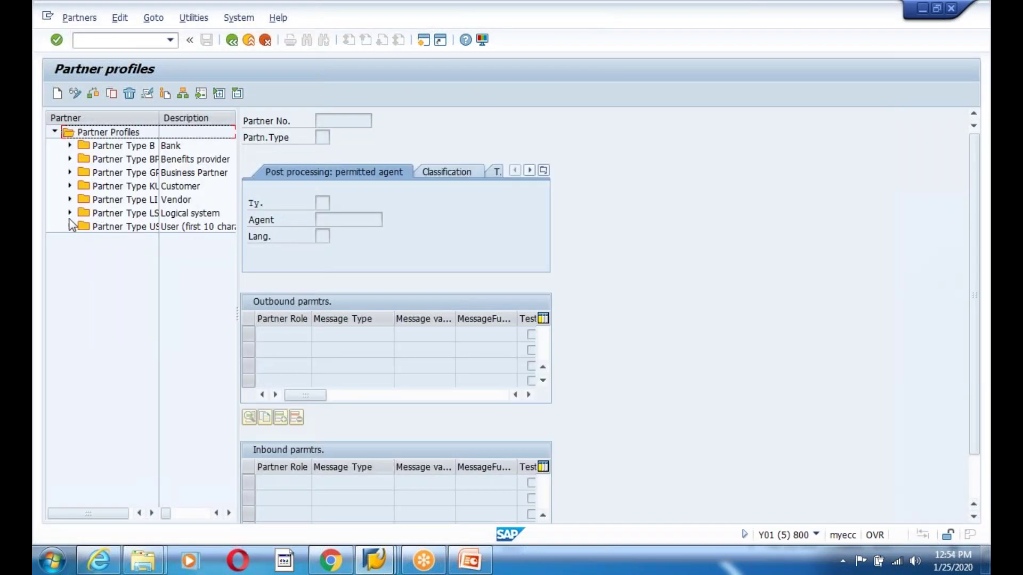
pyautogui.click(70, 213)
pyautogui.scroll(-2, 108, 382)
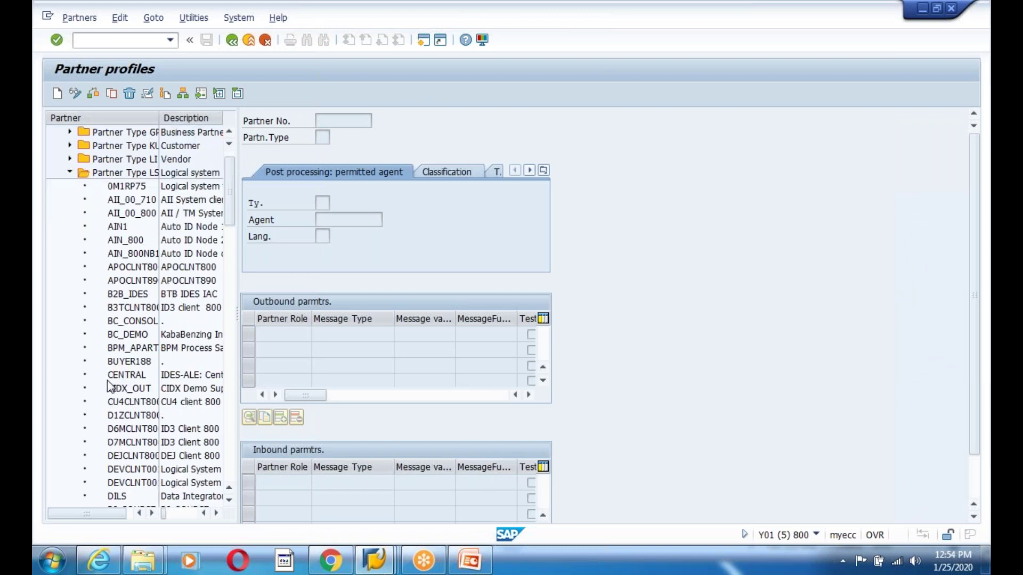
pyautogui.scroll(-14, 109, 386)
pyautogui.scroll(-15, 115, 404)
pyautogui.scroll(-3, 119, 419)
pyautogui.click(128, 457)
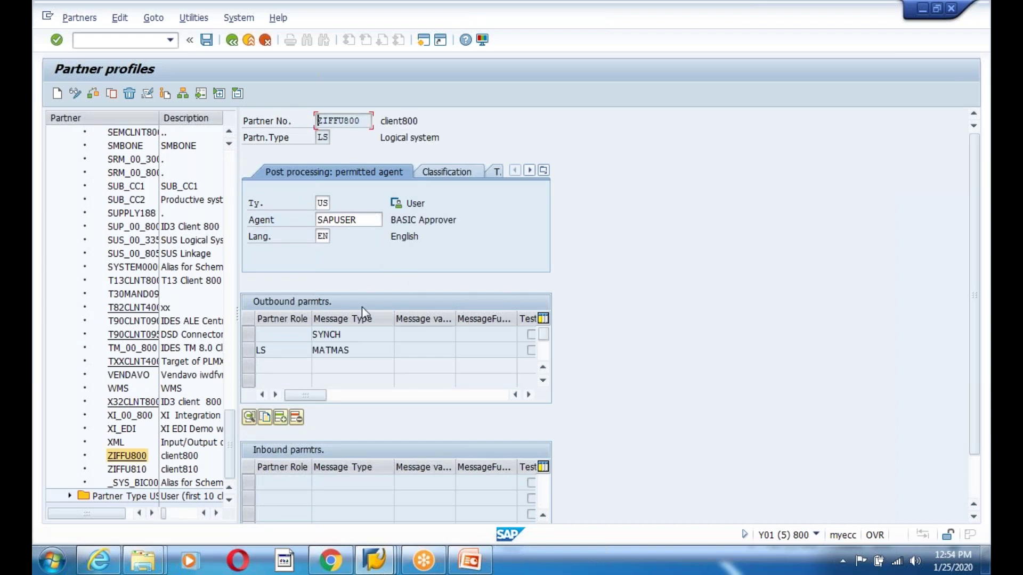
pyautogui.click(351, 349)
pyautogui.click(352, 335)
# Back the RFC destination EDGN810 window out to SAP Easy Access
pyautogui.moveTo(390, 567)
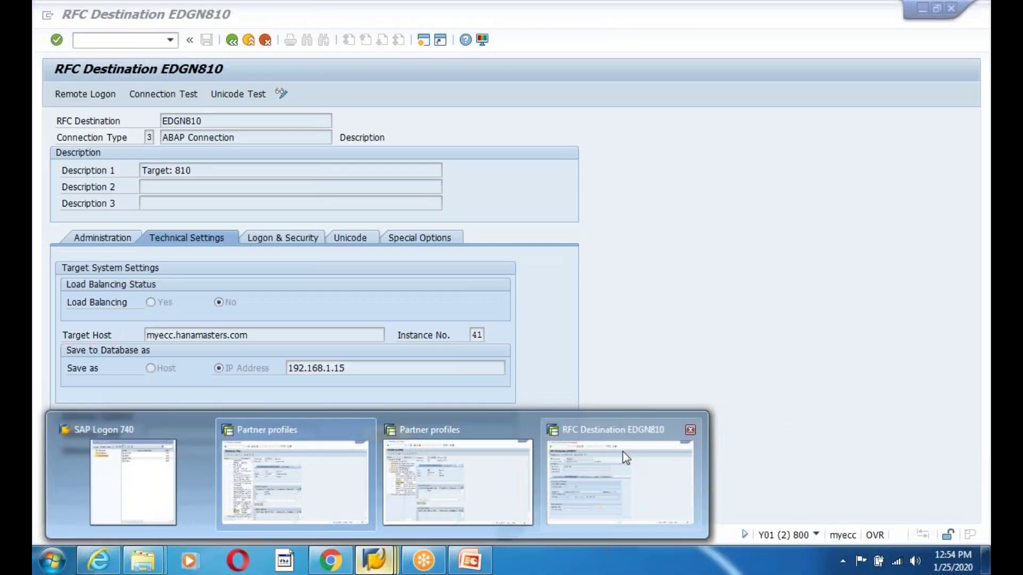
pyautogui.click(603, 451)
pyautogui.click(232, 40)
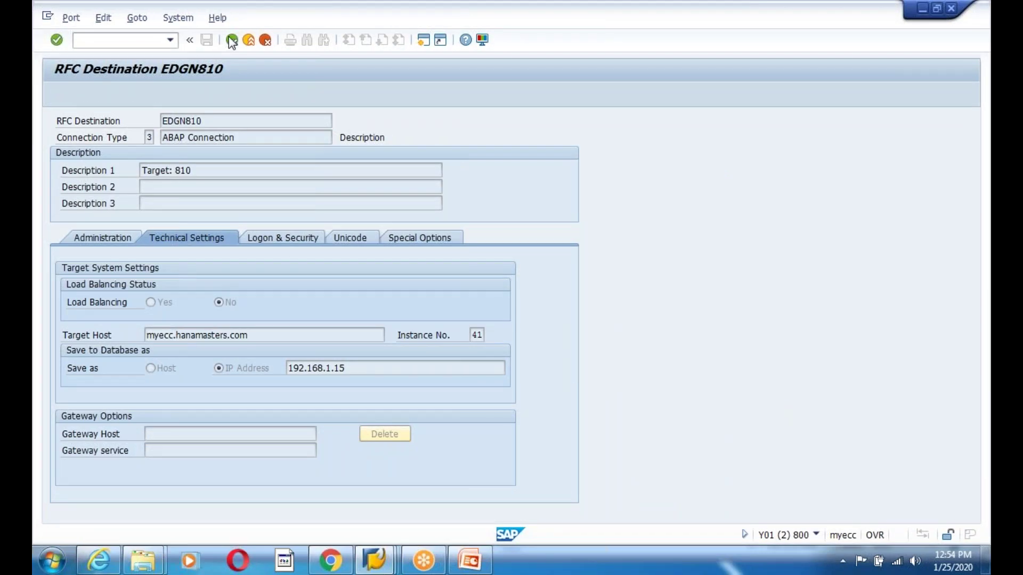
pyautogui.click(232, 40)
pyautogui.click(231, 40)
pyautogui.click(232, 40)
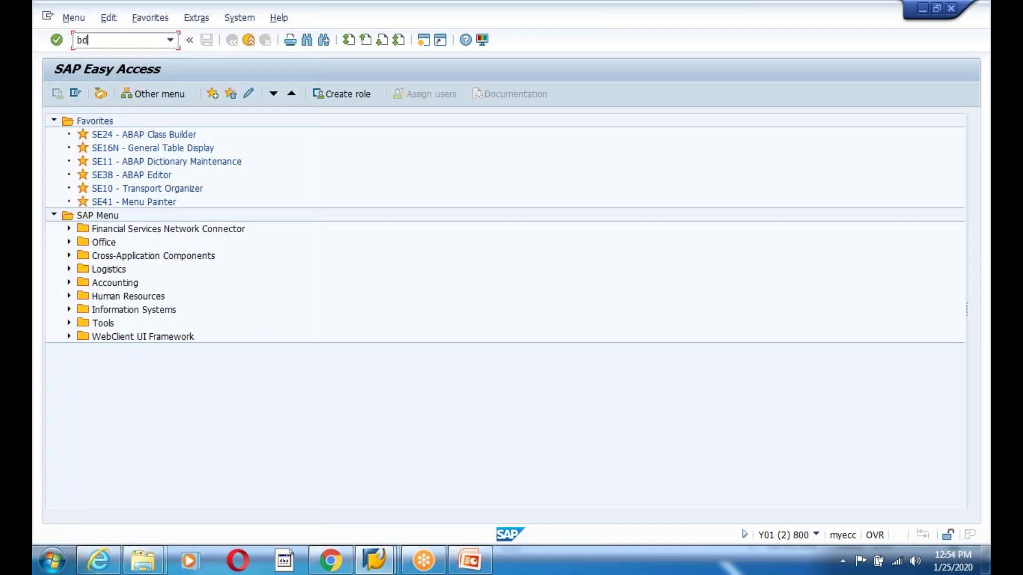
# Open Send Material and set logical system ZIFFU810 via a Z* search
pyautogui.press('Return')
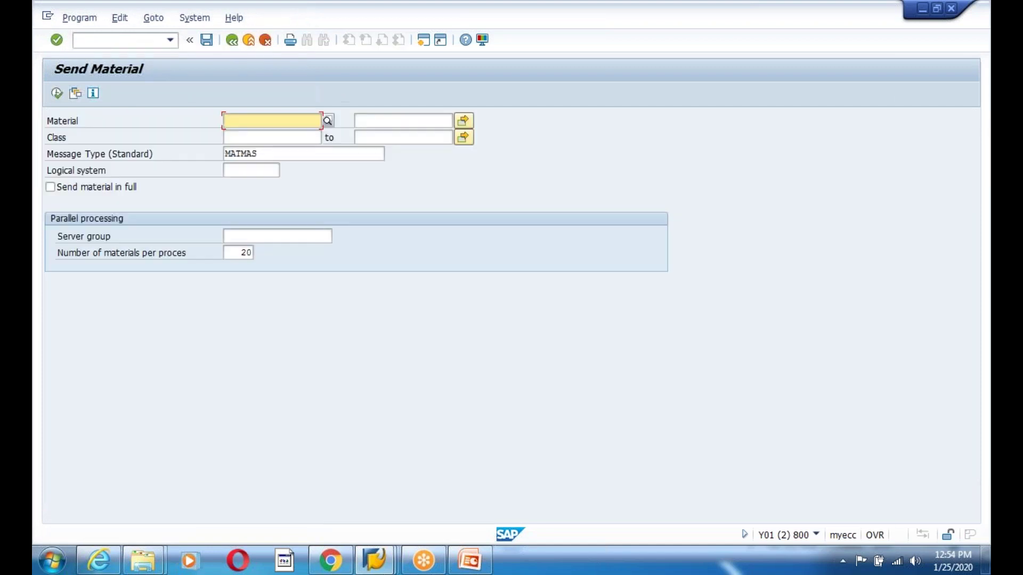
pyautogui.click(263, 172)
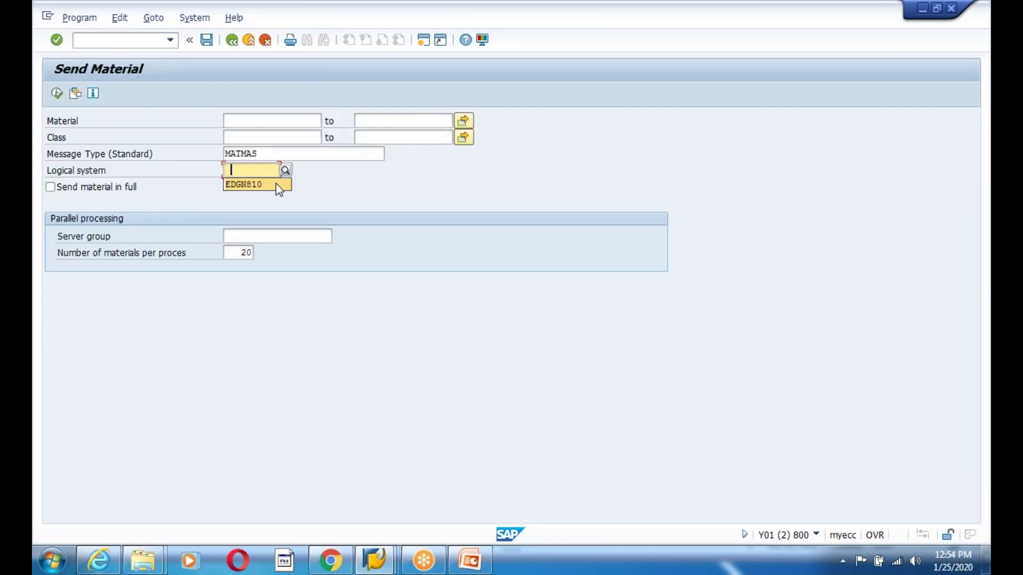
pyautogui.click(286, 171)
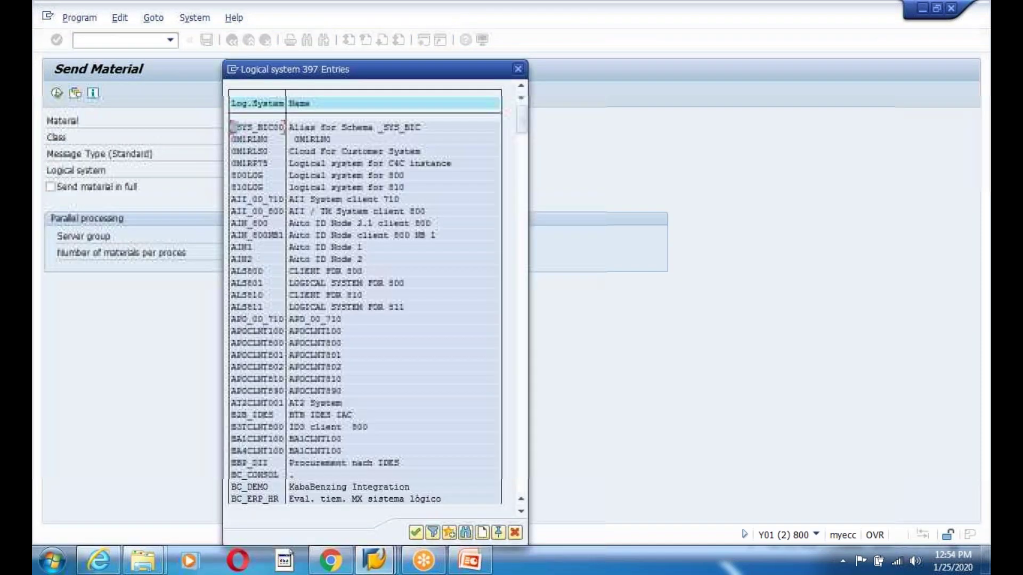
pyautogui.click(518, 69)
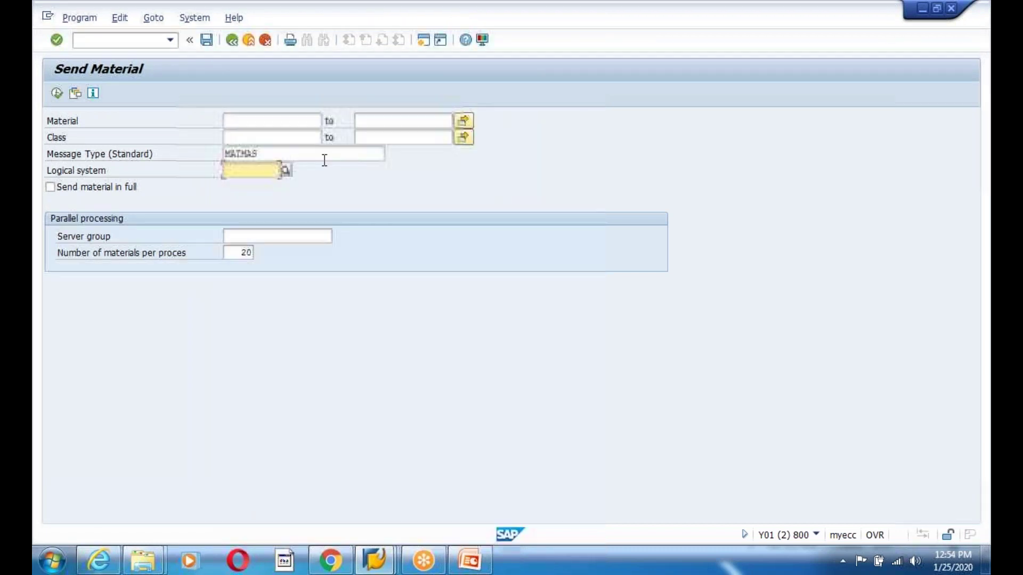
pyautogui.write('Z*')
pyautogui.press('F4')
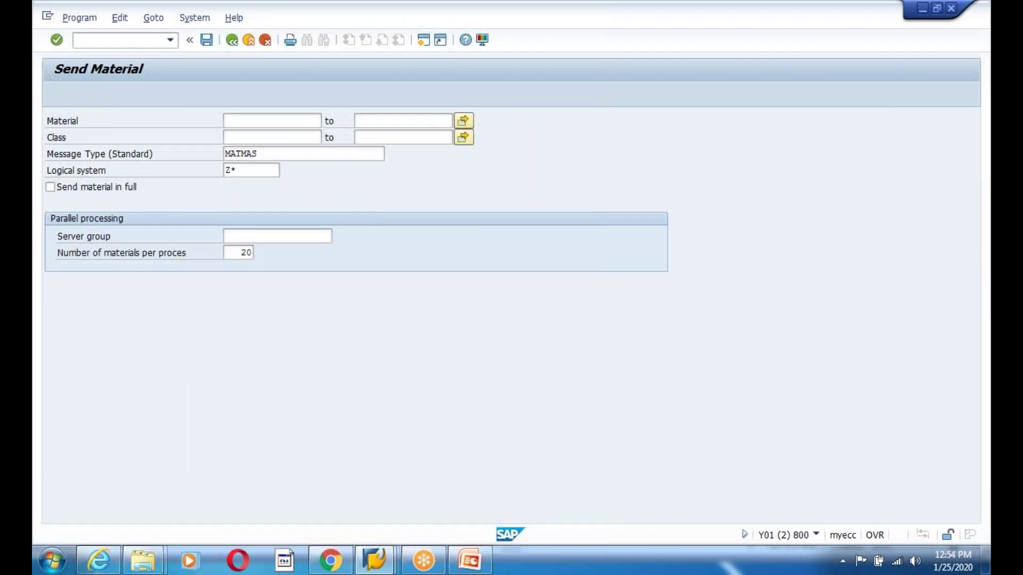
pyautogui.doubleClick(259, 268)
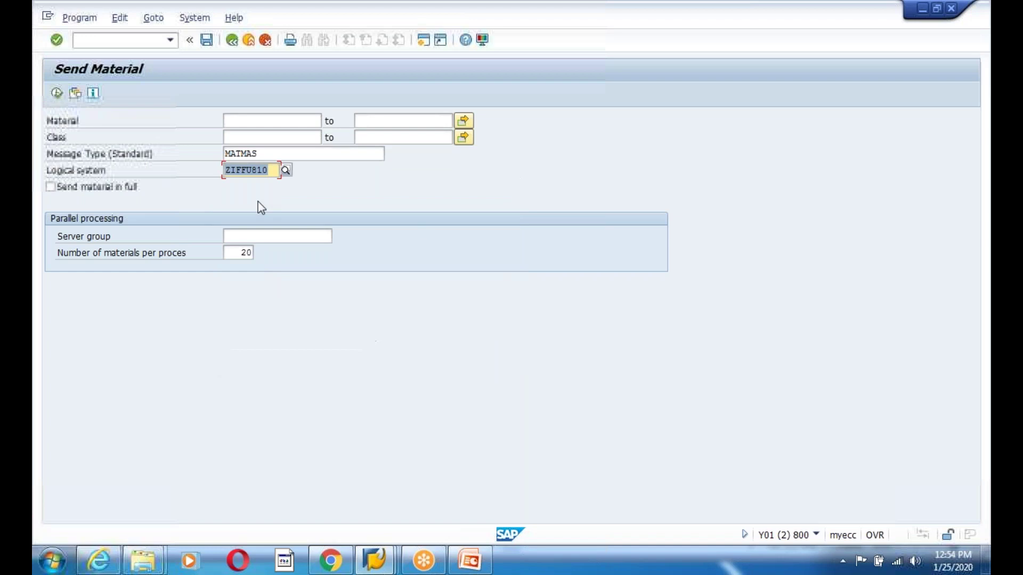
# Enter the material range M-01 to M-10
pyautogui.click(254, 119)
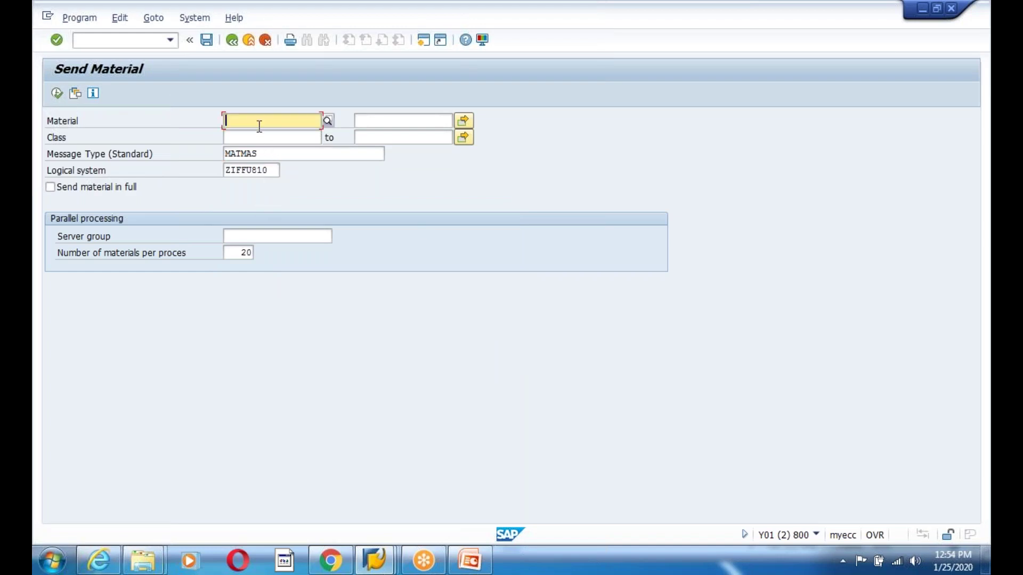
pyautogui.write('M-01')
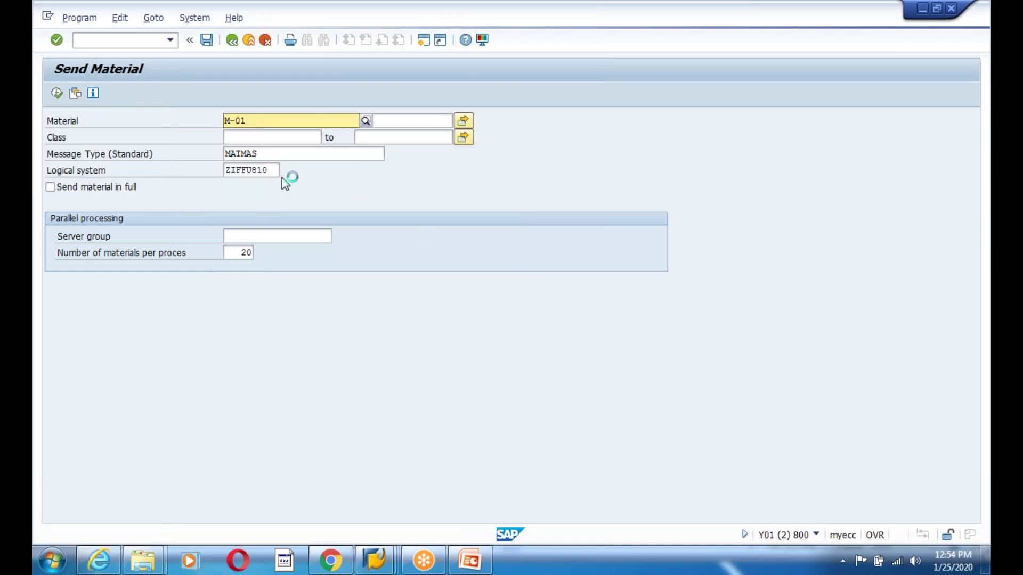
pyautogui.press('Return')
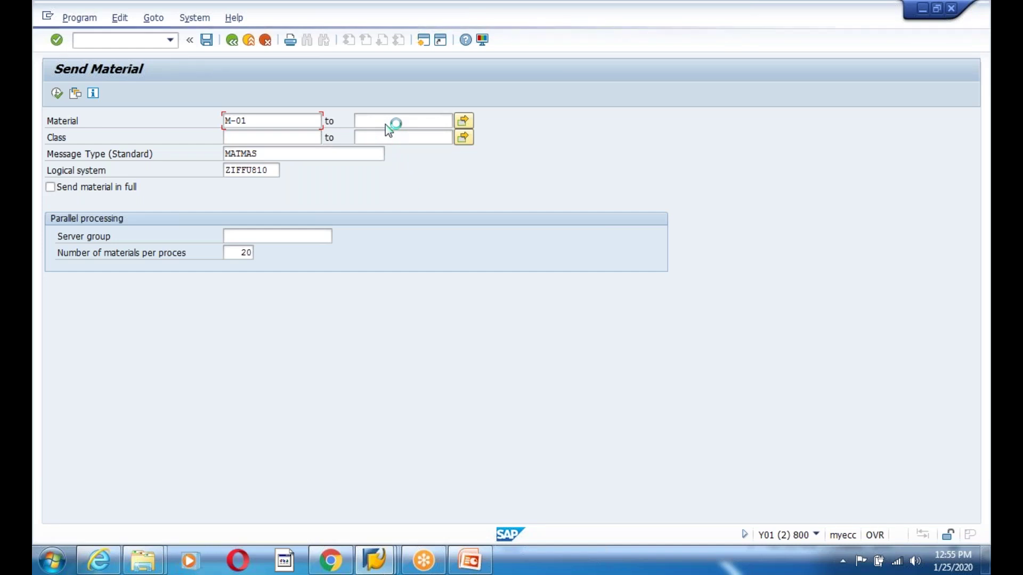
pyautogui.moveTo(425, 560)
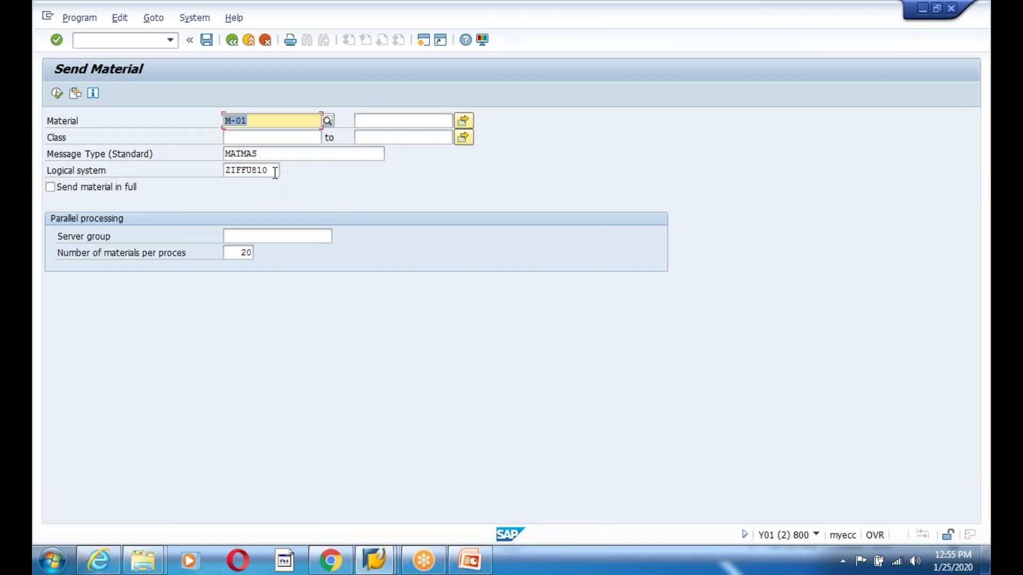
pyautogui.click(365, 120)
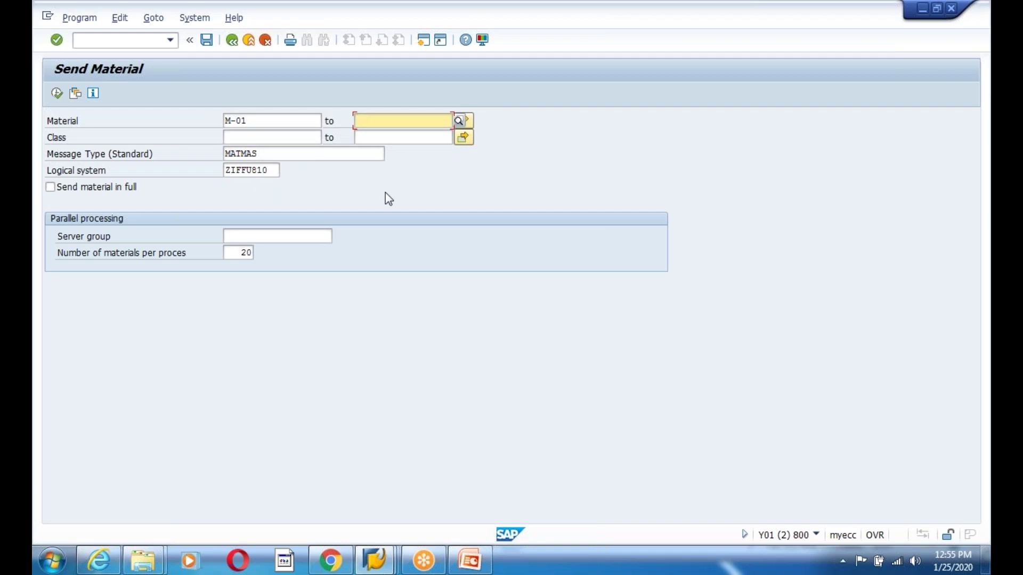
pyautogui.doubleClick(271, 171)
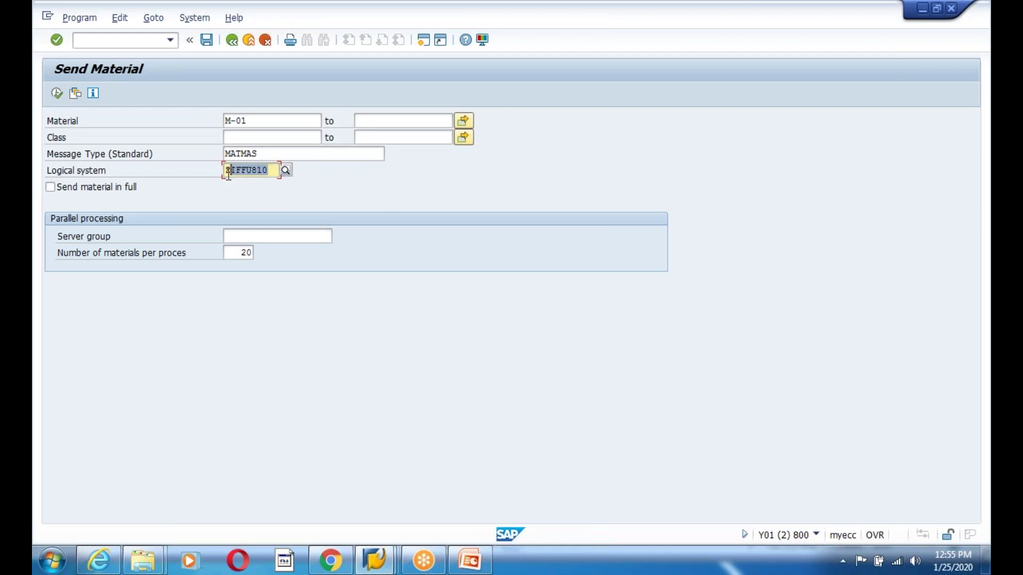
pyautogui.click(375, 122)
pyautogui.write('M-10')
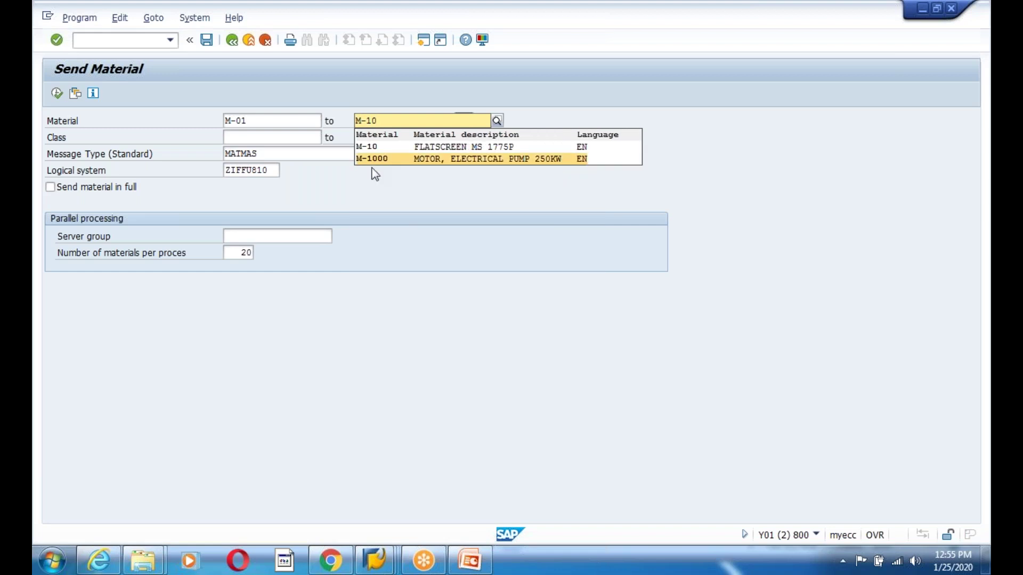
pyautogui.click(376, 147)
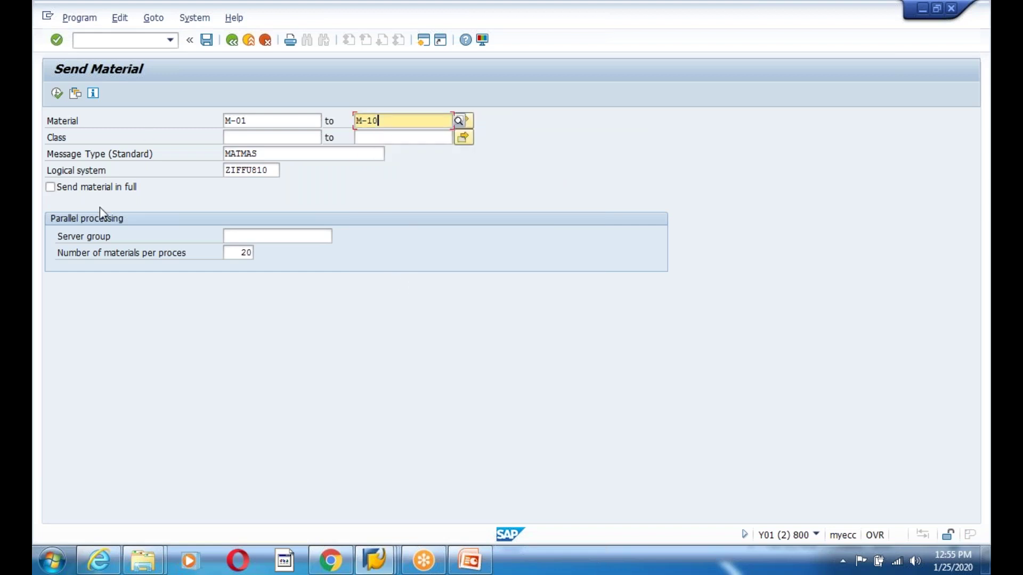
# Tick Send material in full, execute, and acknowledge the information message
pyautogui.click(50, 187)
pyautogui.click(56, 93)
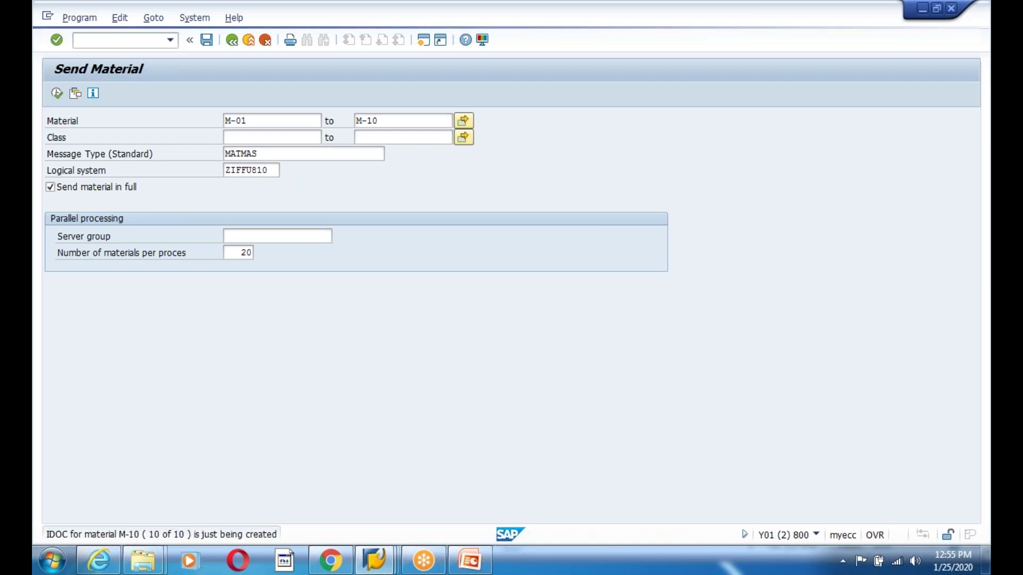
pyautogui.press('Return')
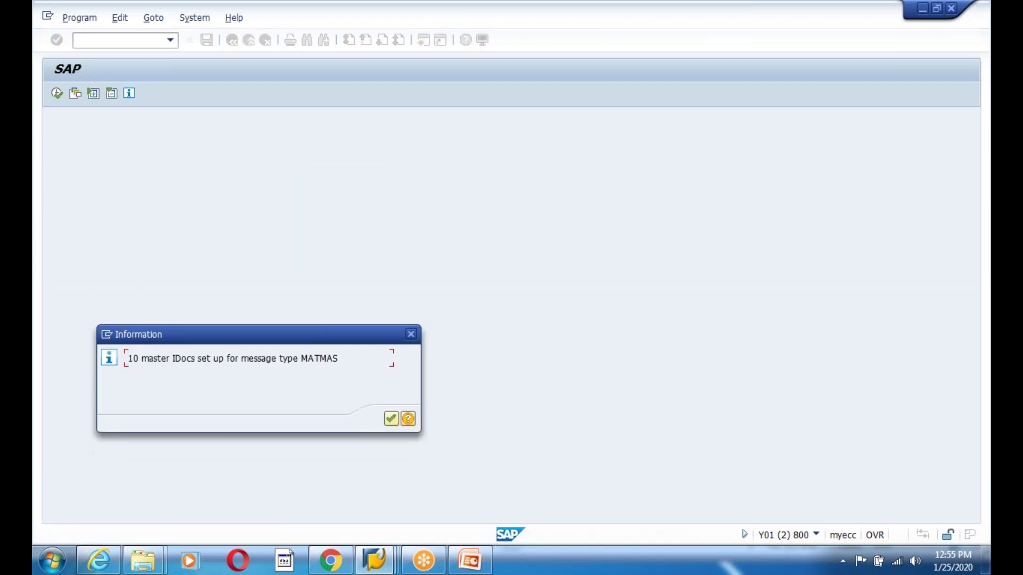
# Acknowledge the 10 master IDocs and communication IDoc messages, then leave Send Material
pyautogui.press('Return')
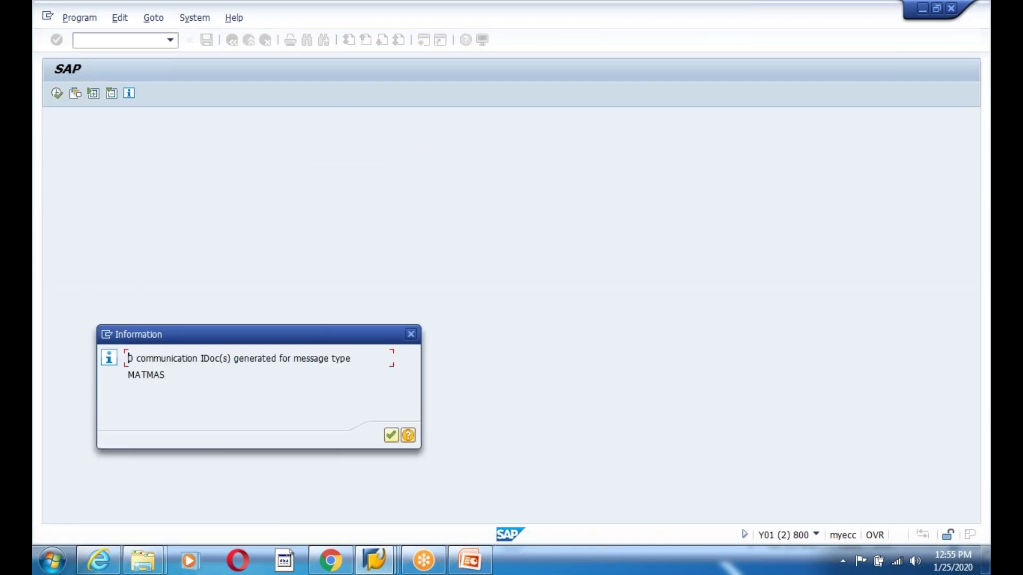
pyautogui.click(391, 436)
pyautogui.click(264, 170)
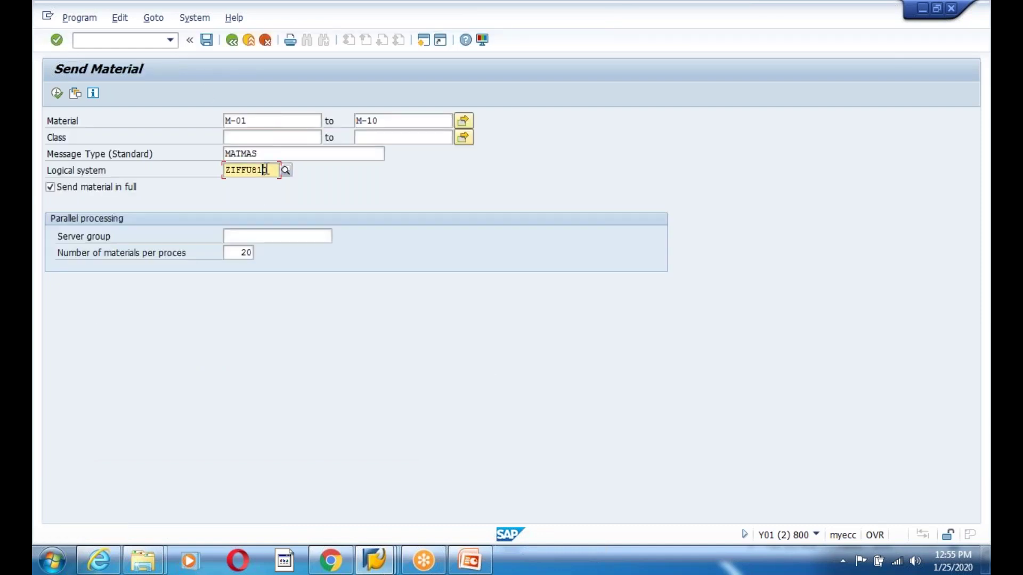
pyautogui.click(236, 42)
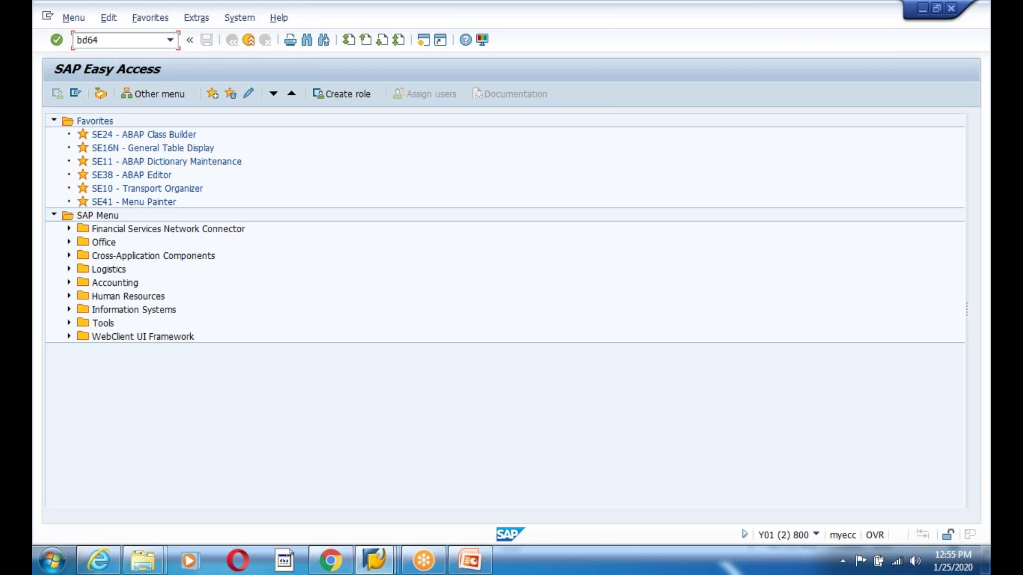
# Open BD64 and expand the irfan model view's client800, client810 and MATMAS nodes
pyautogui.press('Return')
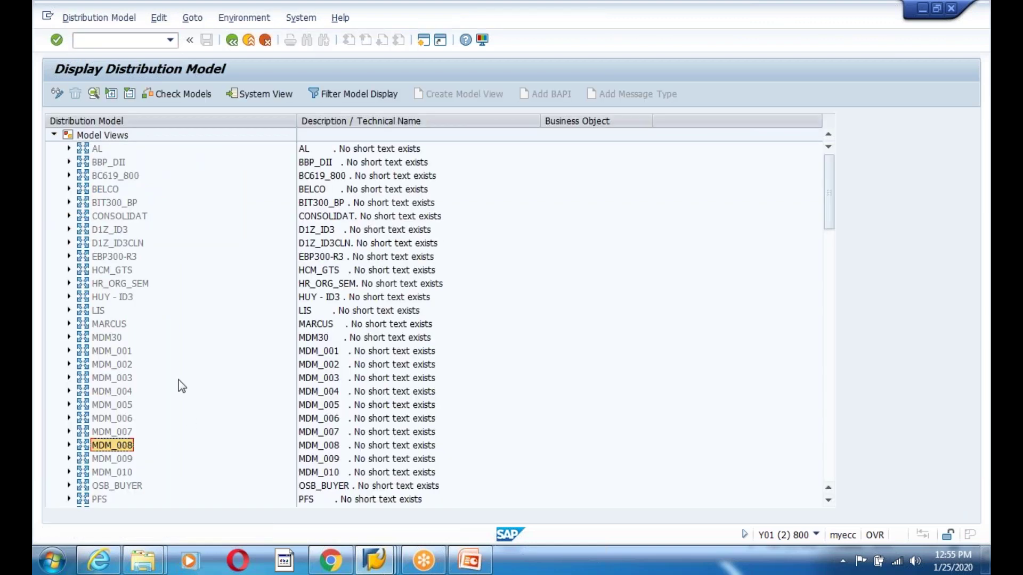
pyautogui.scroll(-8, 181, 382)
pyautogui.scroll(-20, 181, 383)
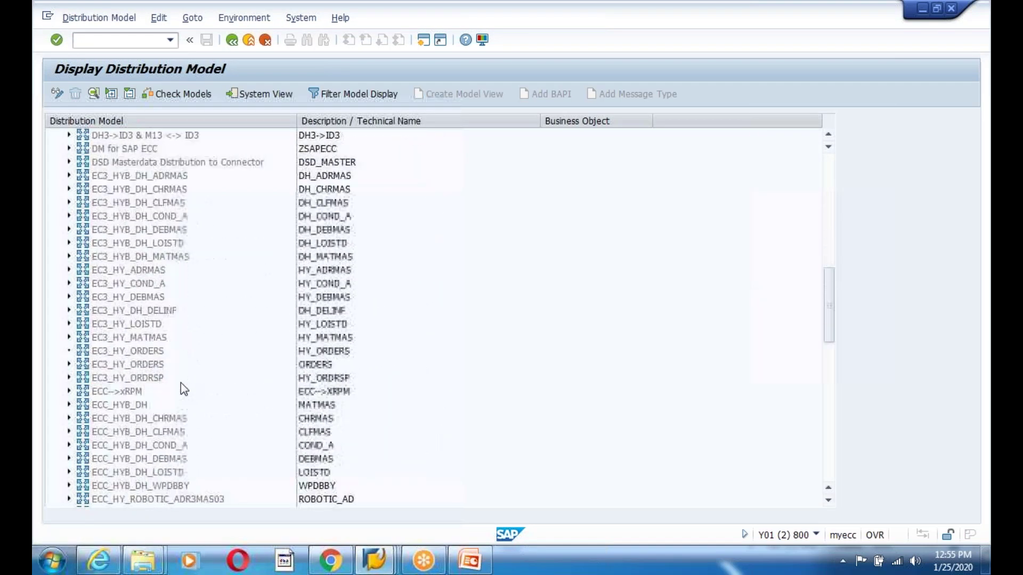
pyautogui.scroll(-6, 181, 382)
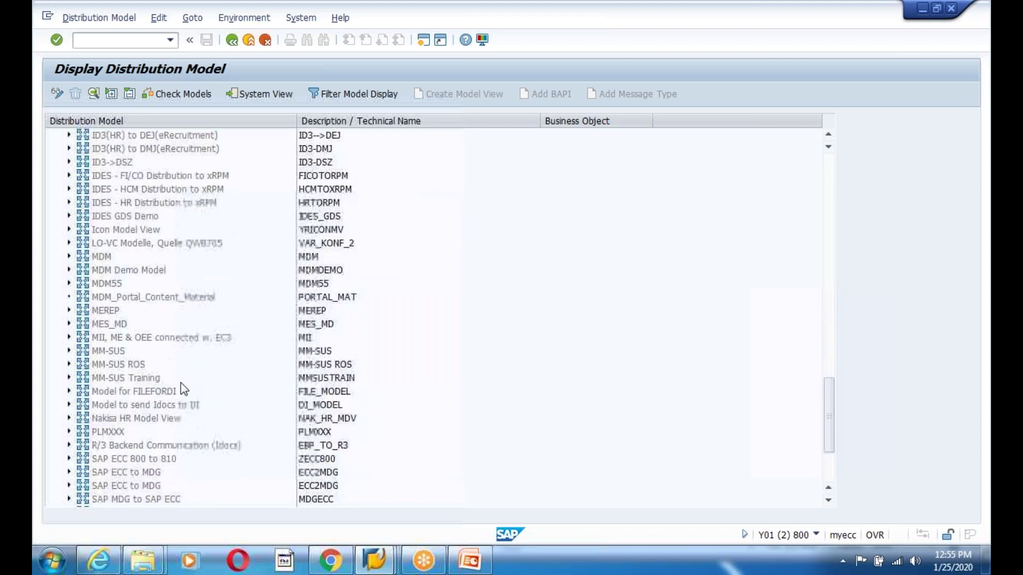
pyautogui.doubleClick(100, 459)
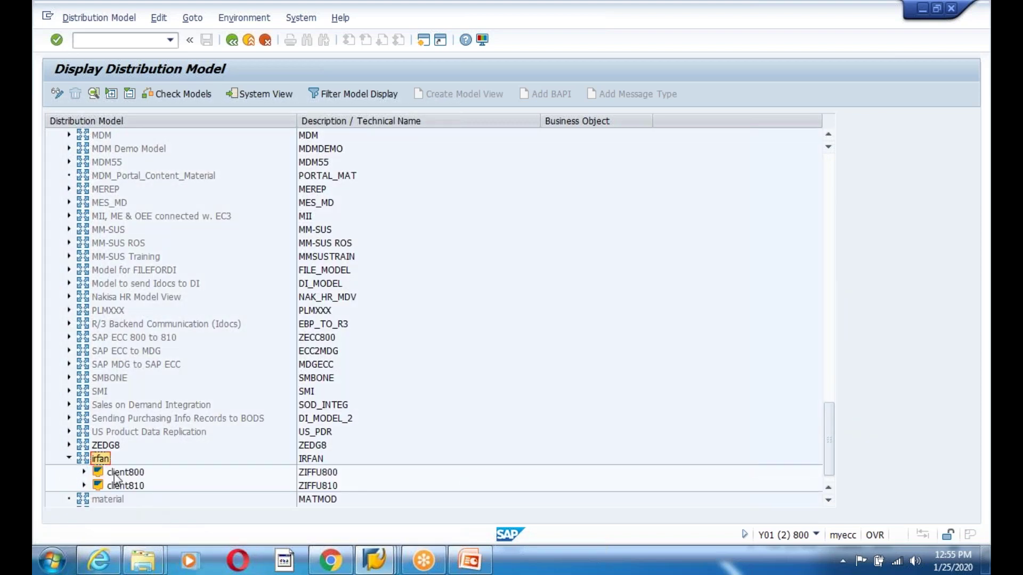
pyautogui.click(85, 473)
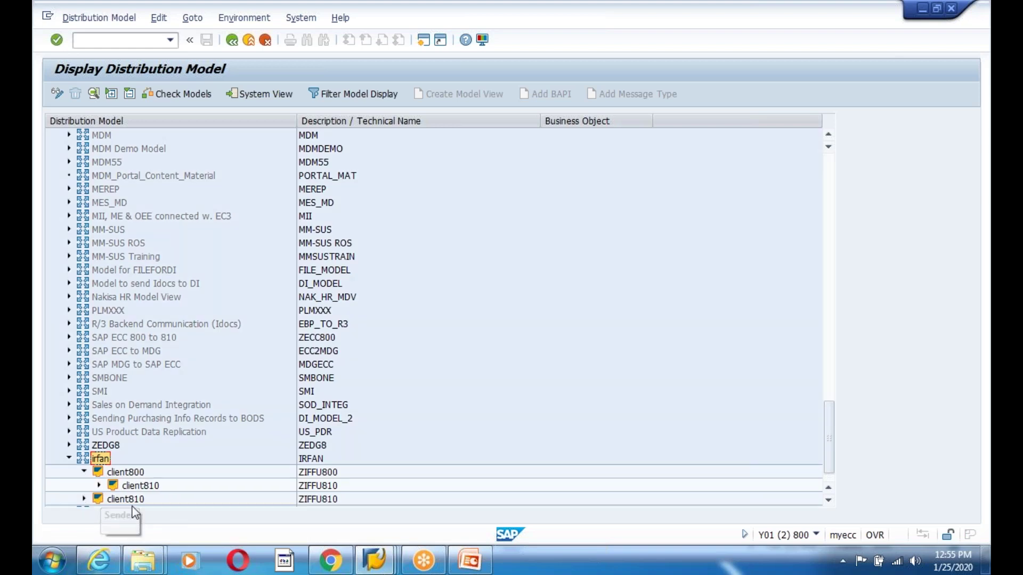
pyautogui.click(99, 486)
pyautogui.click(128, 448)
pyautogui.click(325, 446)
pyautogui.click(322, 459)
pyautogui.click(171, 472)
pyautogui.click(100, 431)
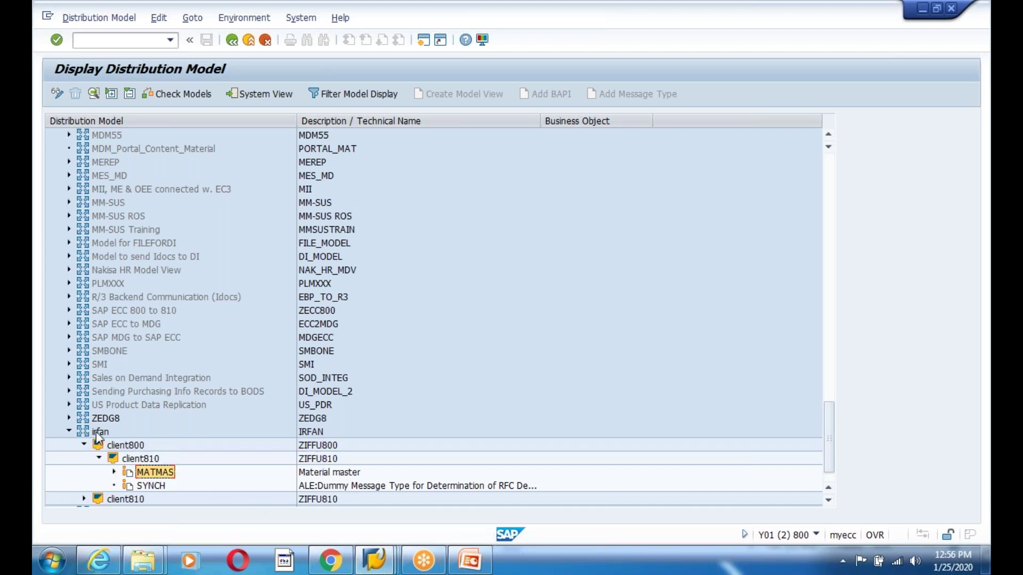
# Distribute model view irfan, confirm the receivers, and return from the log
pyautogui.click(160, 20)
pyautogui.moveTo(266, 138)
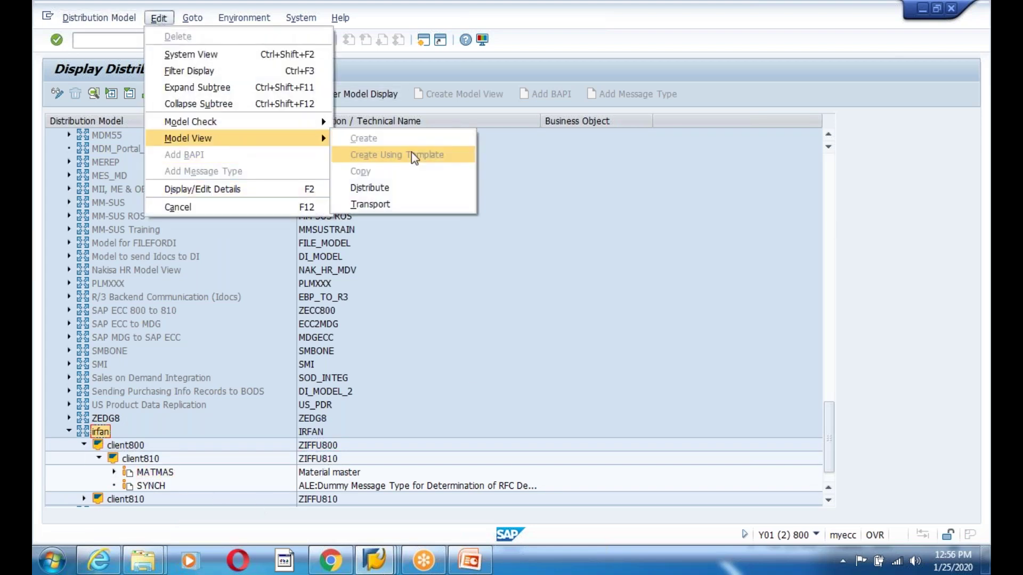
pyautogui.click(402, 186)
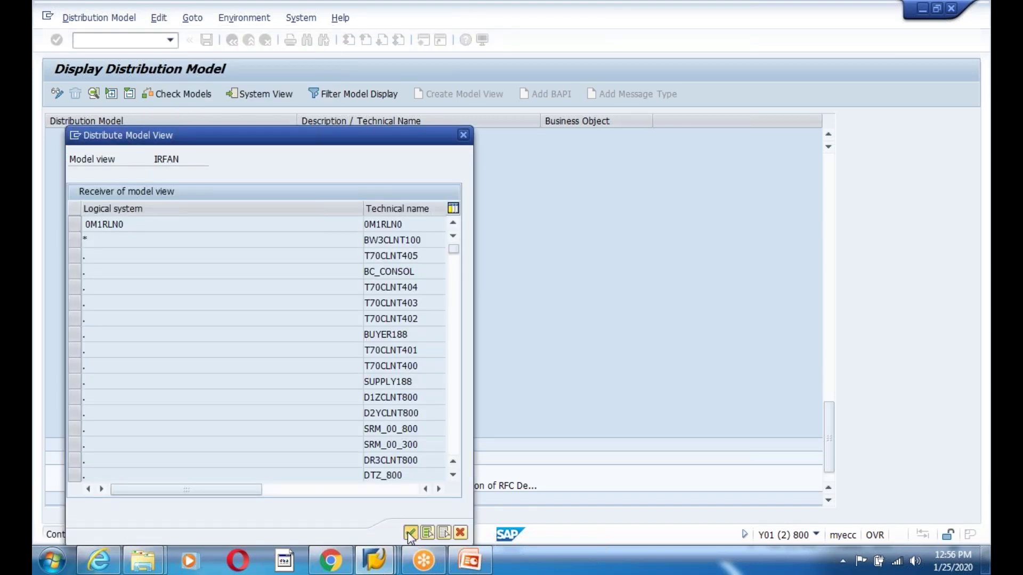
pyautogui.click(411, 533)
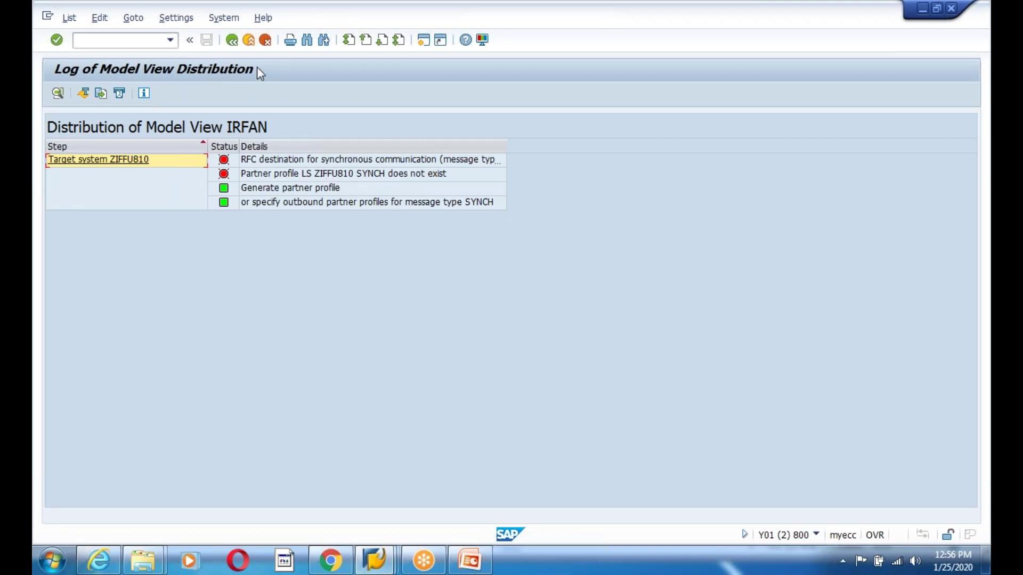
pyautogui.click(233, 40)
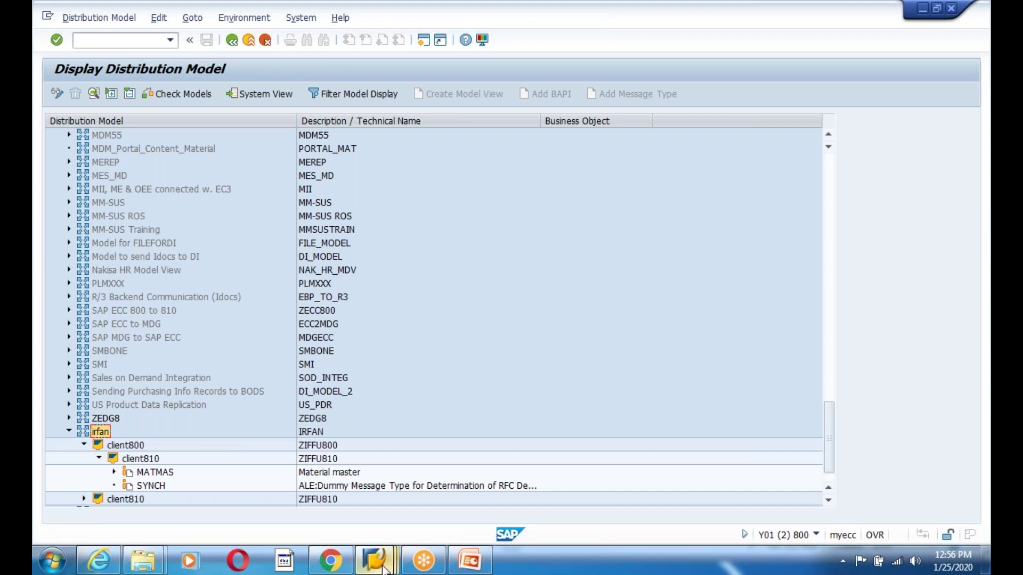
# Check ZIFFU800's SYNCH outbound settings with basic type SYNCHRON, then open partner ZIFFU810
pyautogui.click(388, 563)
pyautogui.click(319, 483)
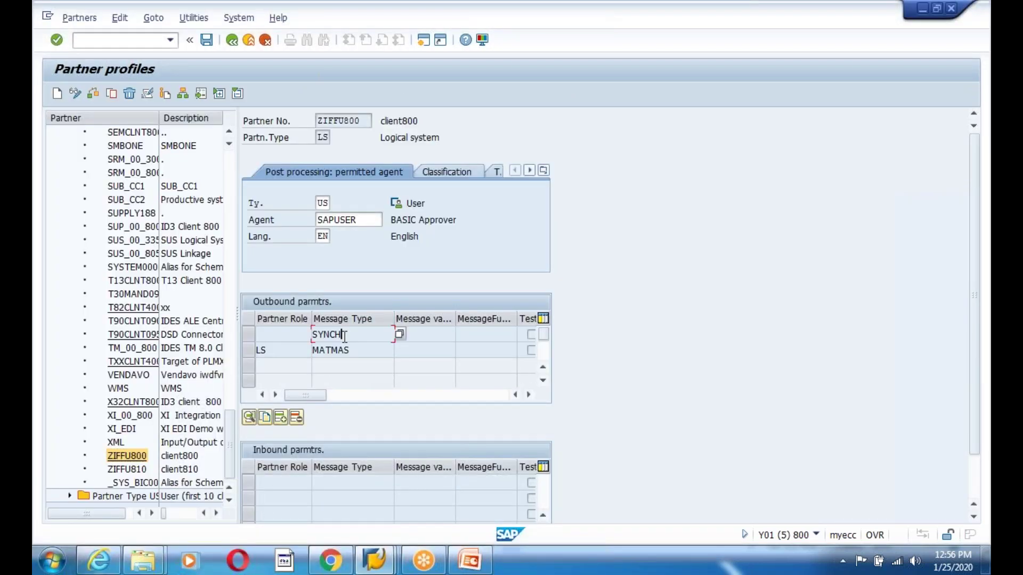
pyautogui.doubleClick(326, 334)
pyautogui.click(200, 191)
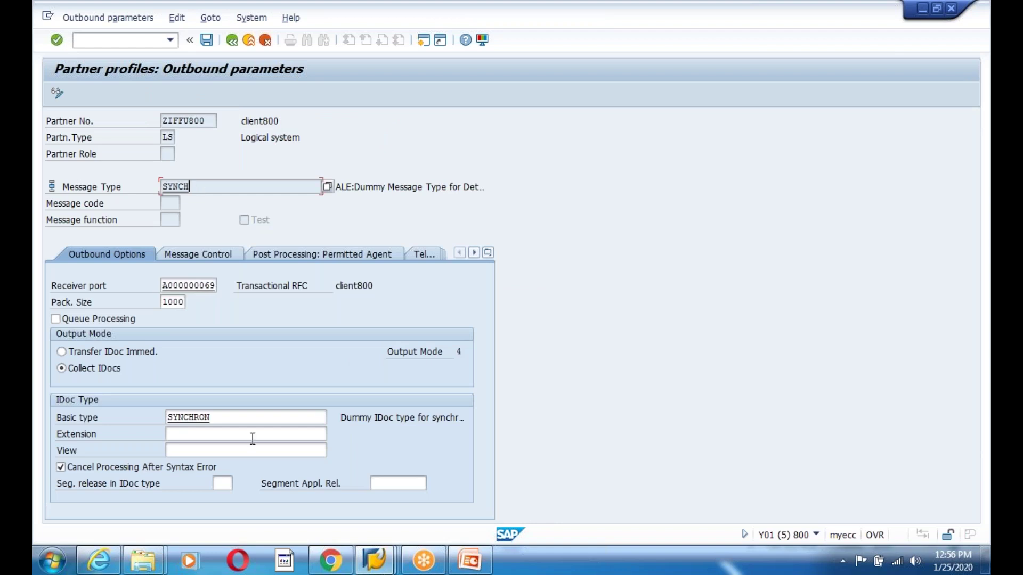
pyautogui.click(232, 417)
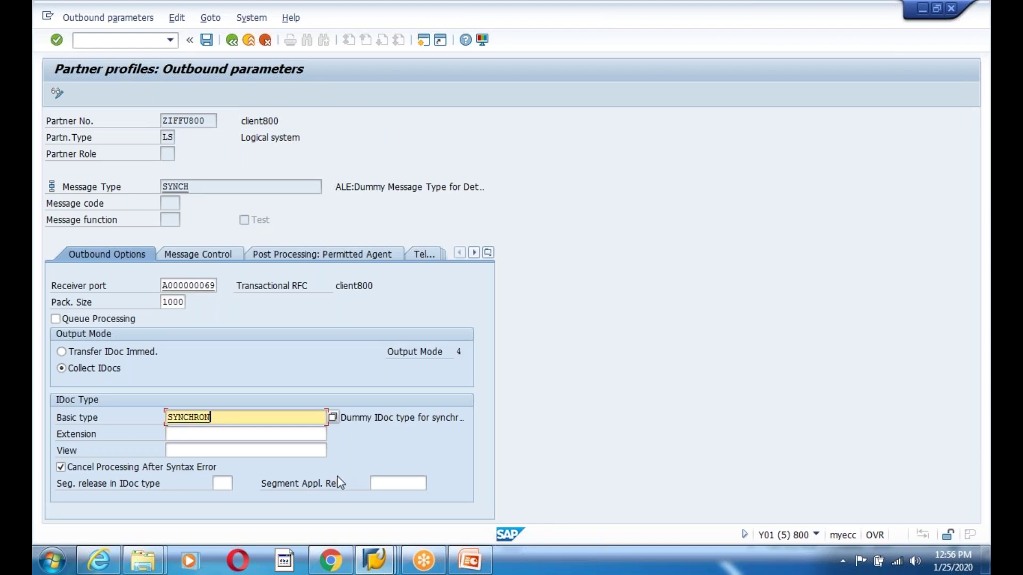
pyautogui.click(231, 41)
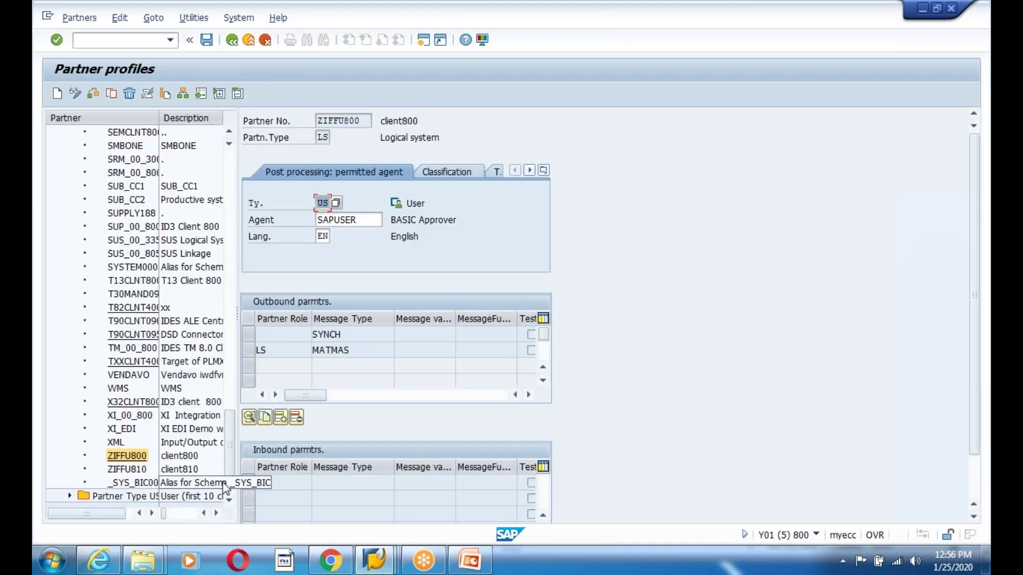
pyautogui.doubleClick(127, 469)
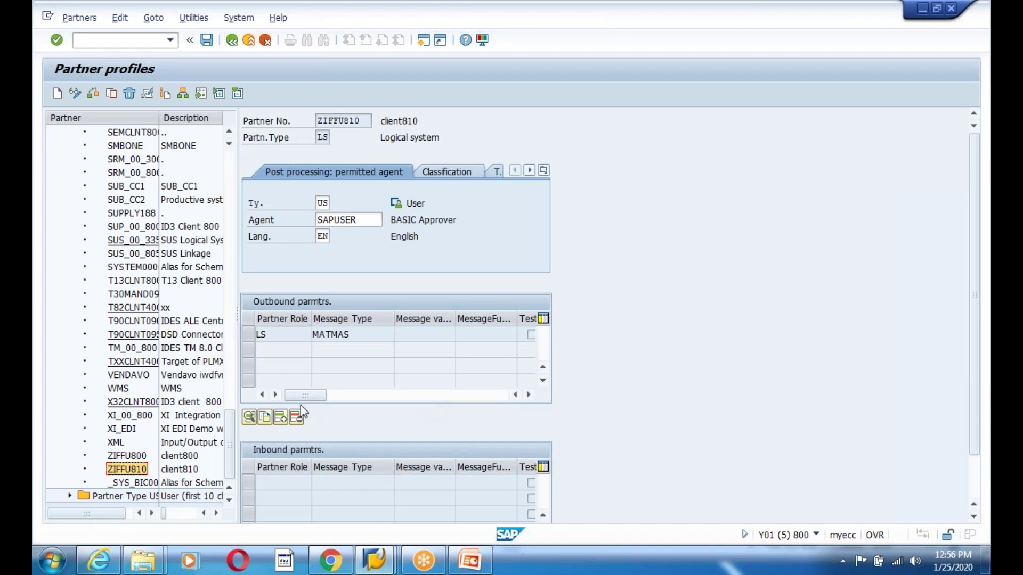
# Create and save ZIFFU810's SYNCH outbound parameter: port A000000066, basic type SYNCHRON, pack size 100
pyautogui.click(280, 420)
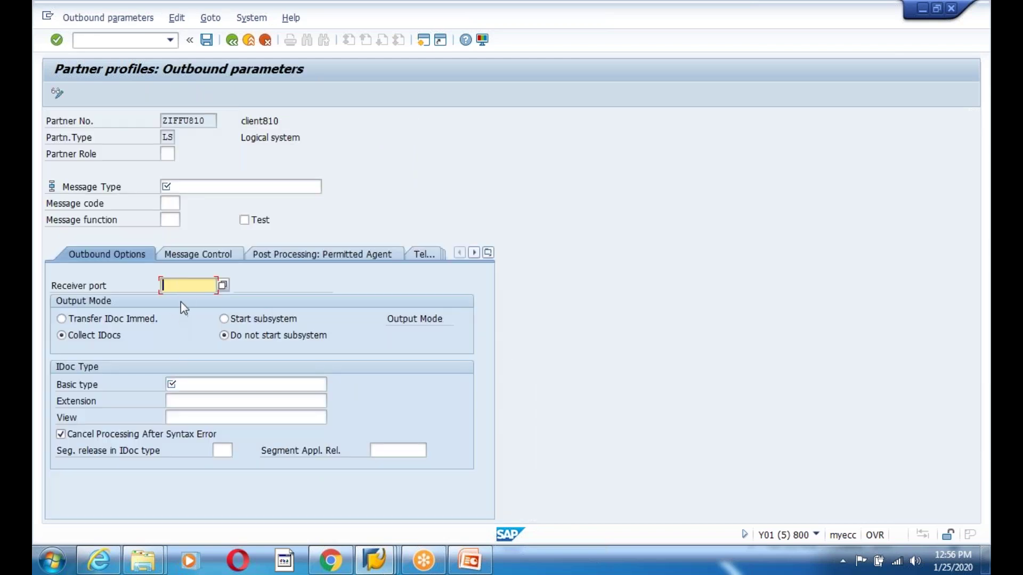
pyautogui.click(166, 187)
pyautogui.click(173, 196)
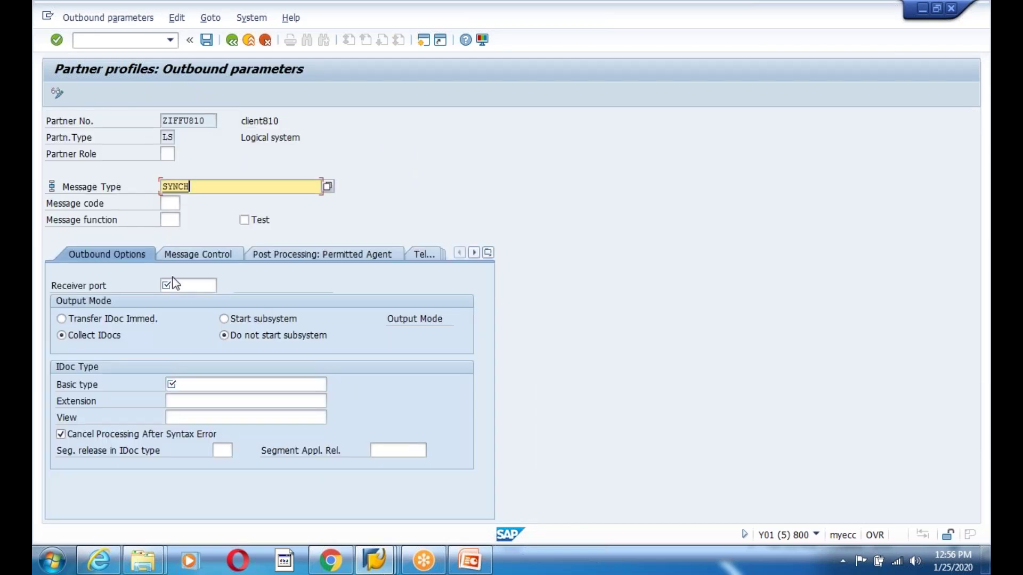
pyautogui.click(171, 288)
pyautogui.click(184, 301)
pyautogui.click(177, 384)
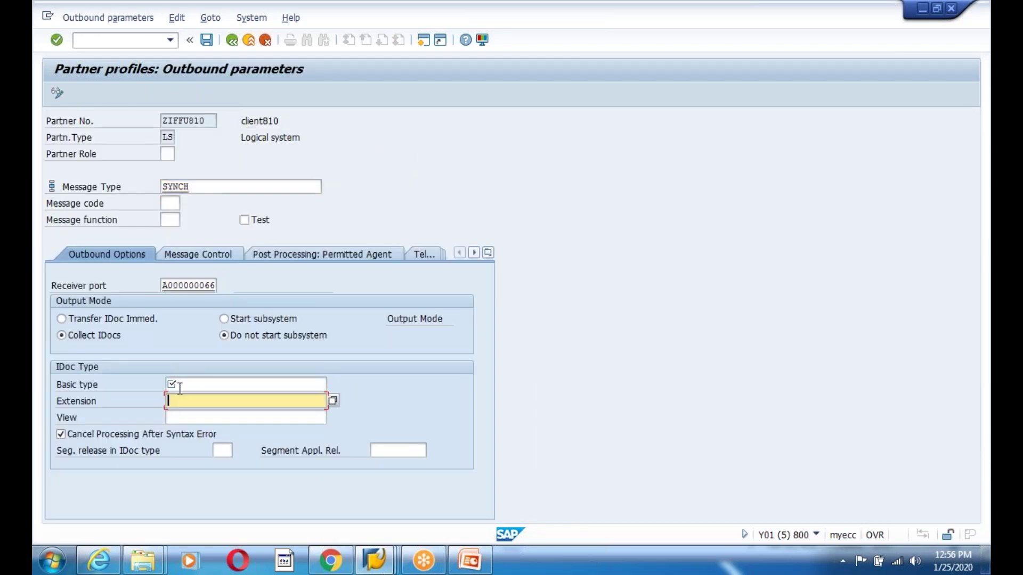
pyautogui.click(189, 399)
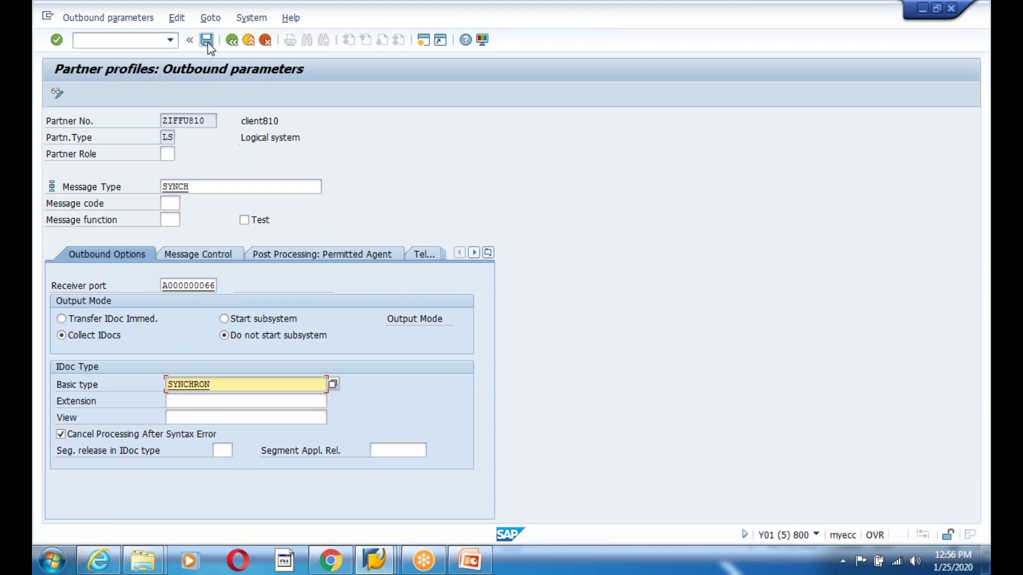
pyautogui.click(232, 40)
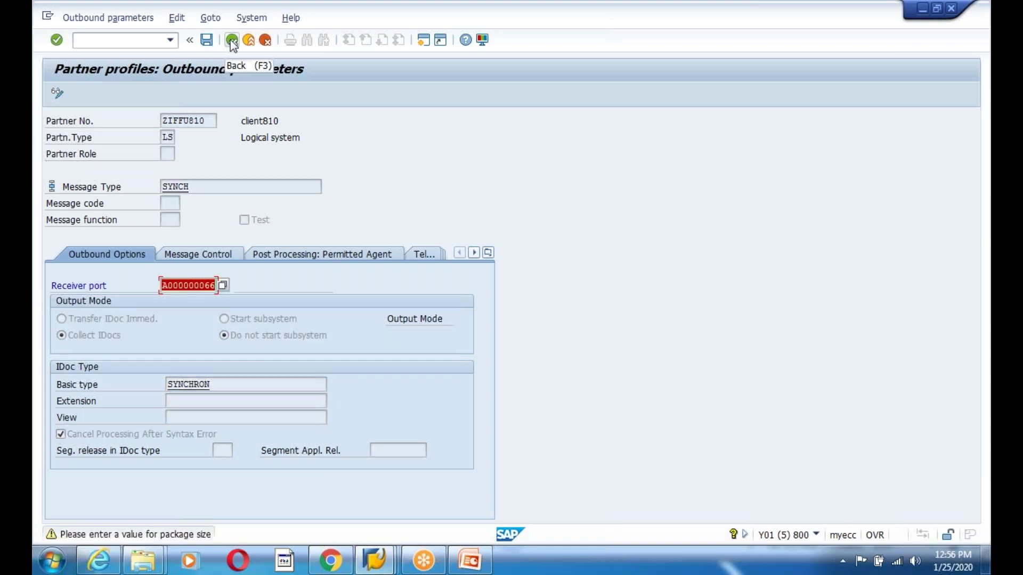
pyautogui.write('100')
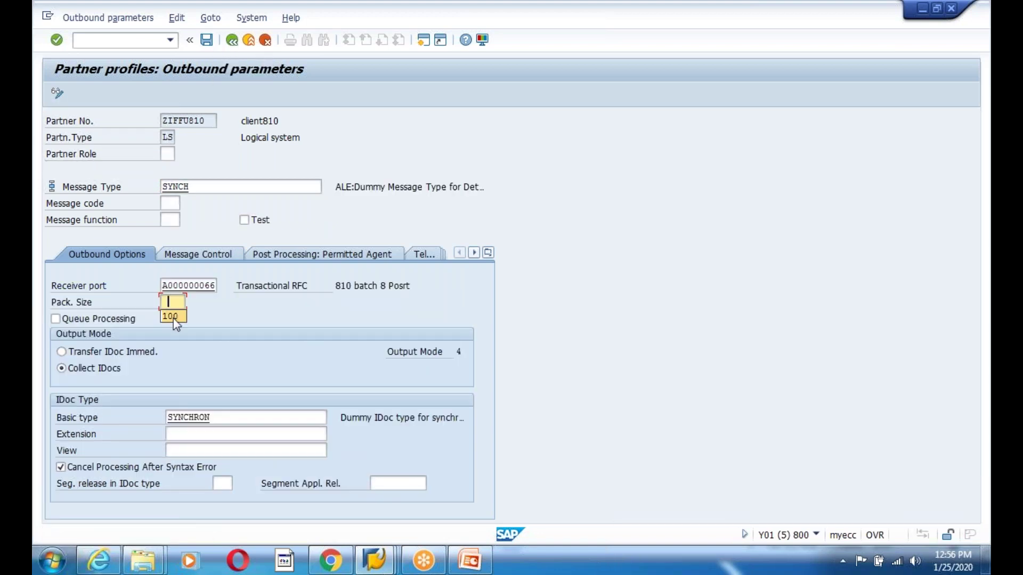
pyautogui.click(212, 40)
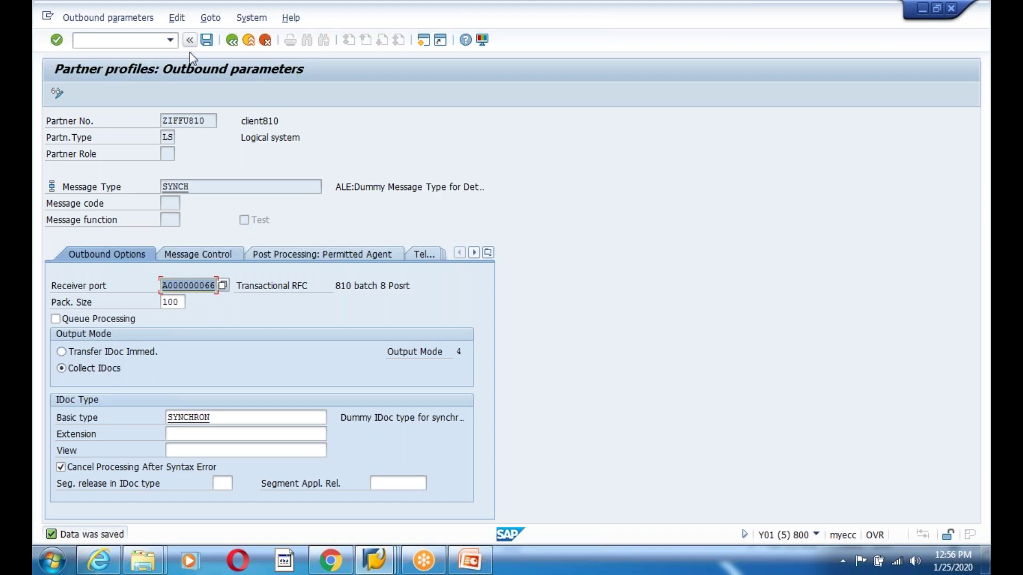
pyautogui.click(232, 40)
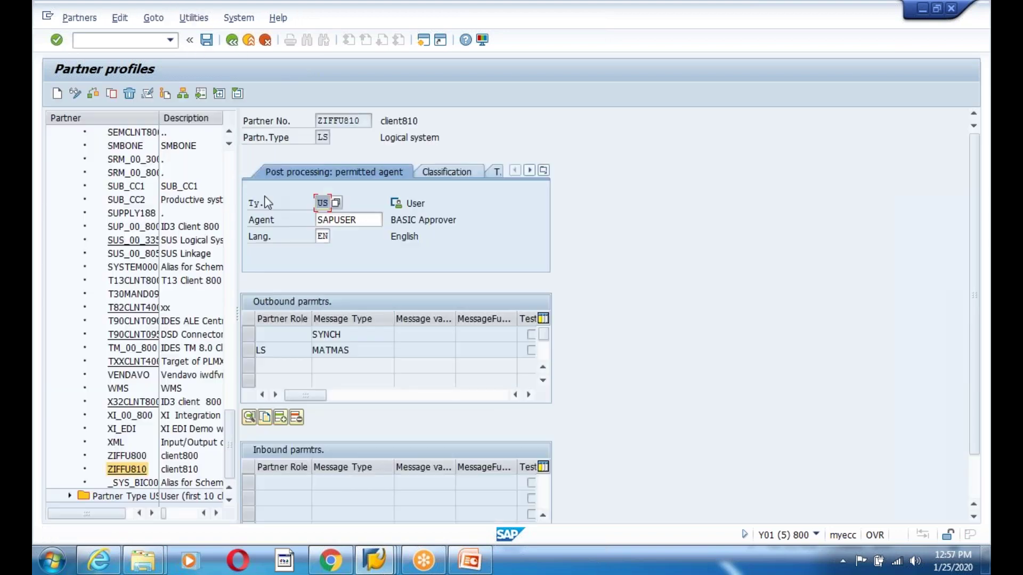
# Switch to the distribution model window and redistribute IRFAN to ZIFFU810, then leave the log
pyautogui.click(375, 560)
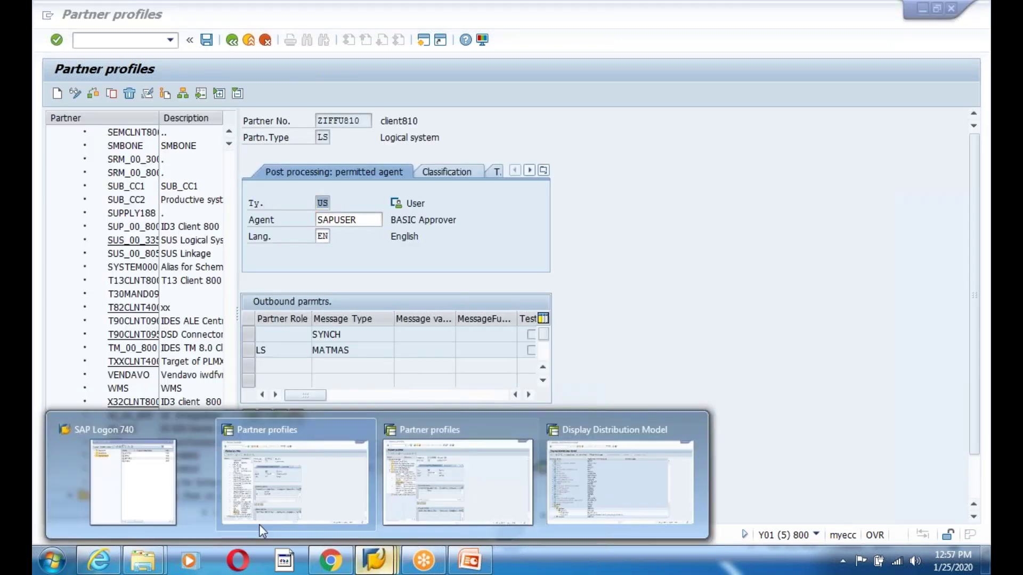
pyautogui.click(568, 481)
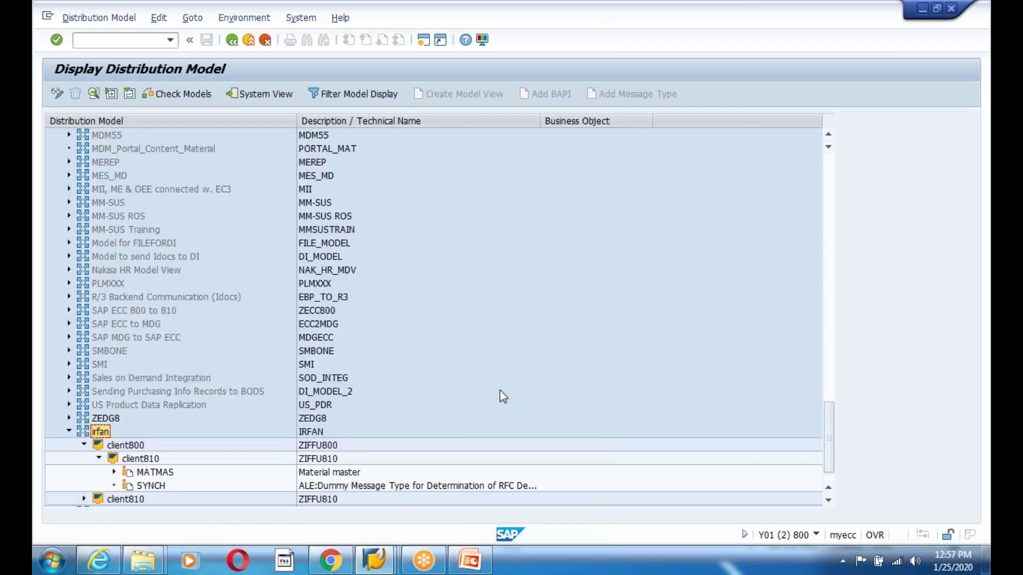
pyautogui.click(159, 18)
pyautogui.moveTo(272, 139)
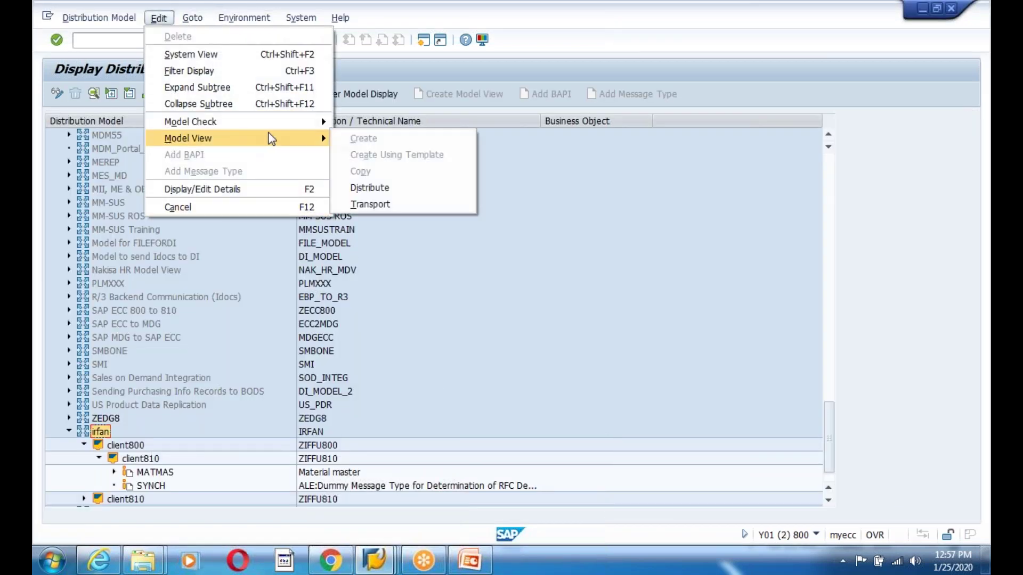
pyautogui.click(405, 189)
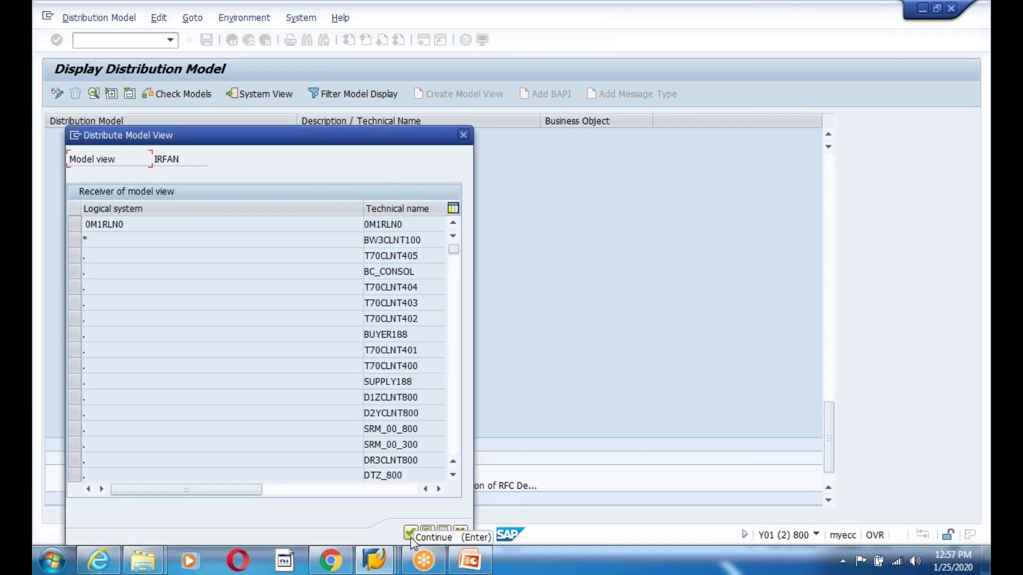
pyautogui.click(410, 533)
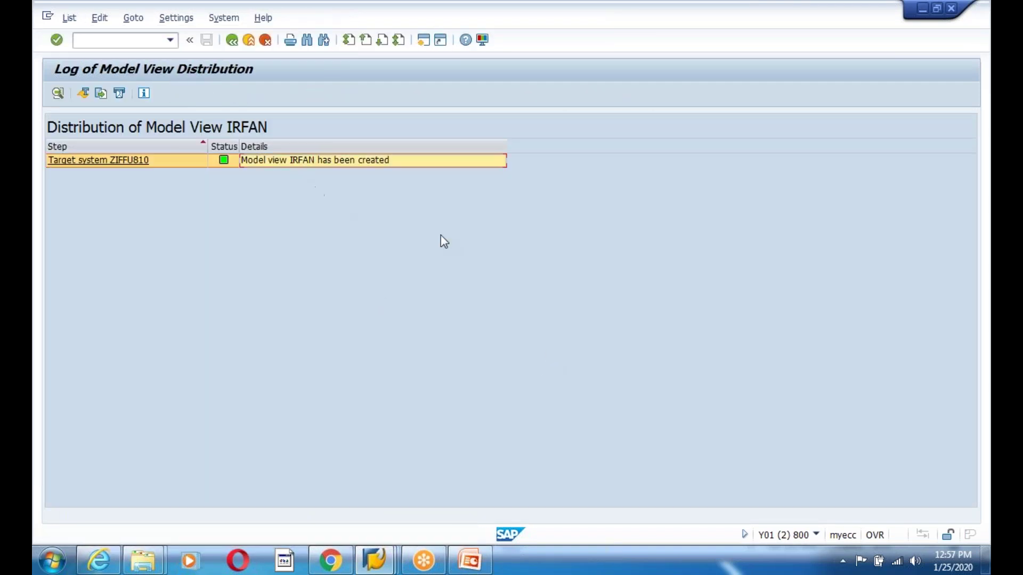
pyautogui.click(232, 43)
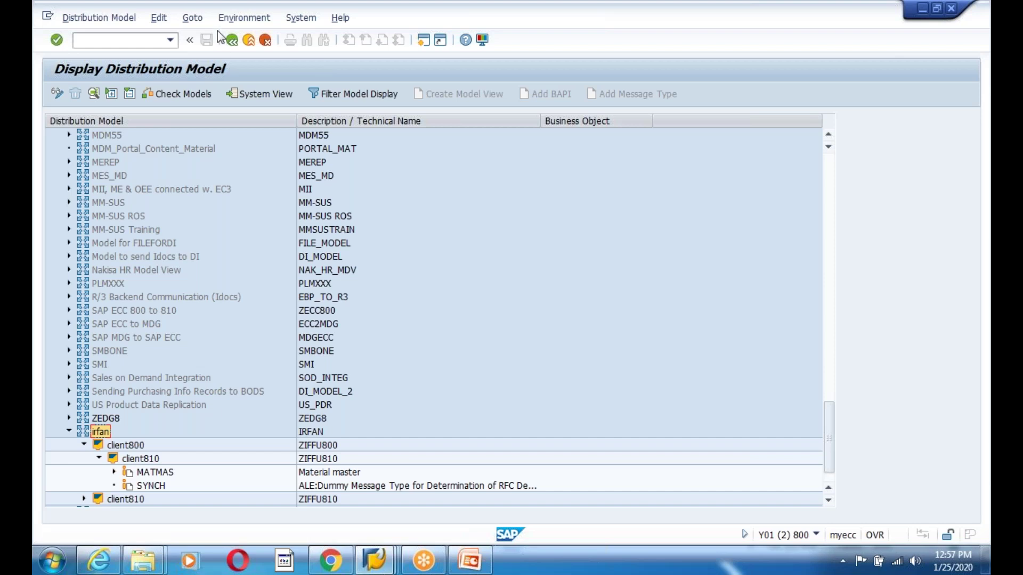
# In BD10, select materials M-01 to M-10 for logical system ZIFFU810
pyautogui.click(231, 42)
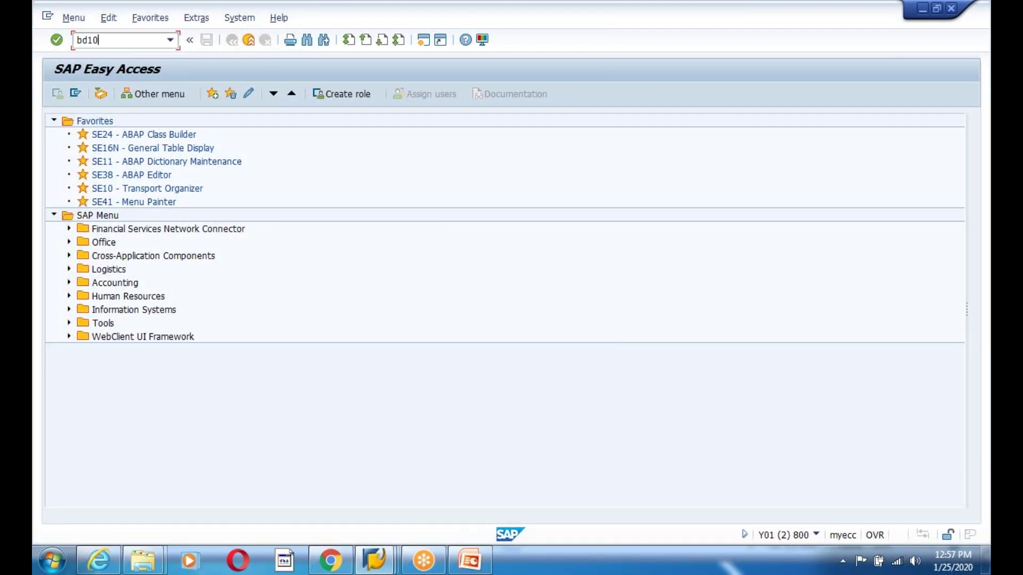
pyautogui.write('bd10')
pyautogui.press('Return')
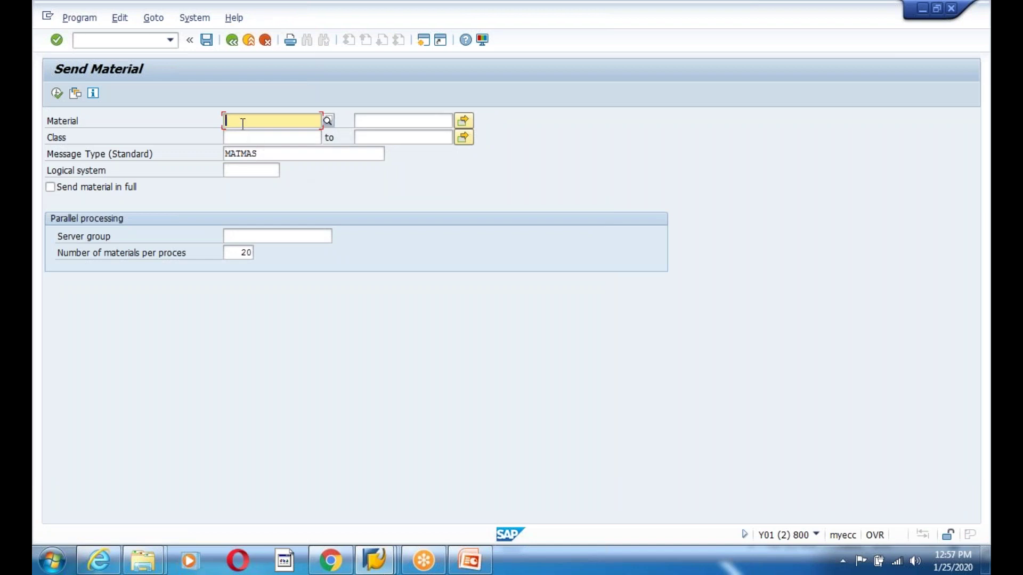
pyautogui.write('M-01')
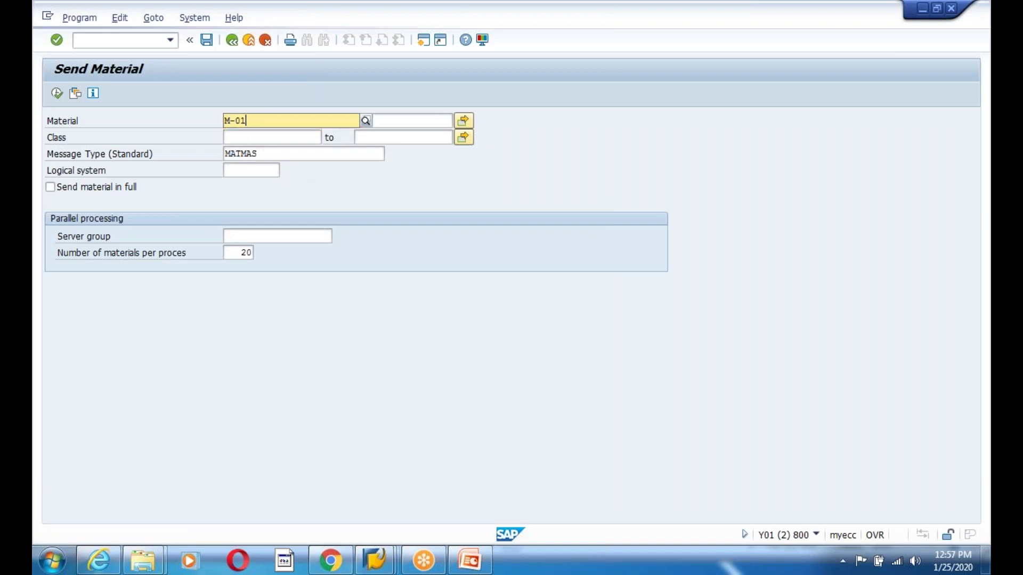
pyautogui.press('Return')
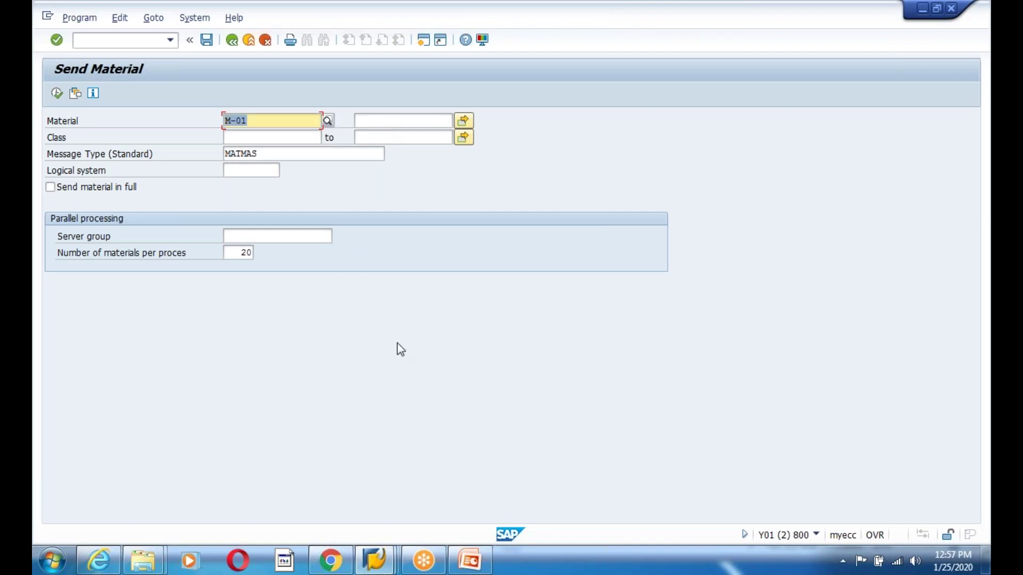
pyautogui.click(377, 119)
pyautogui.write('M-10')
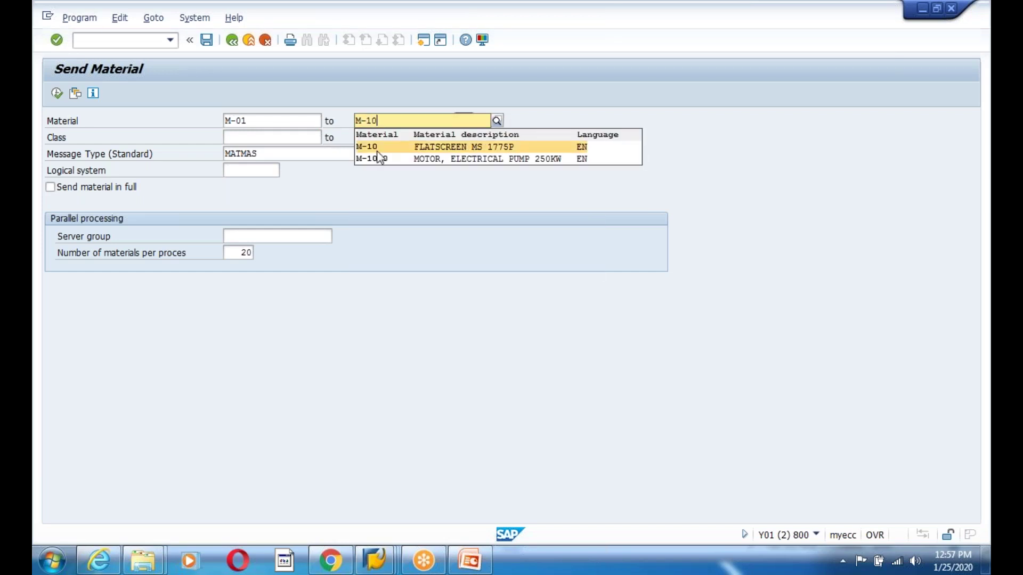
pyautogui.click(373, 147)
pyautogui.click(264, 169)
pyautogui.click(260, 187)
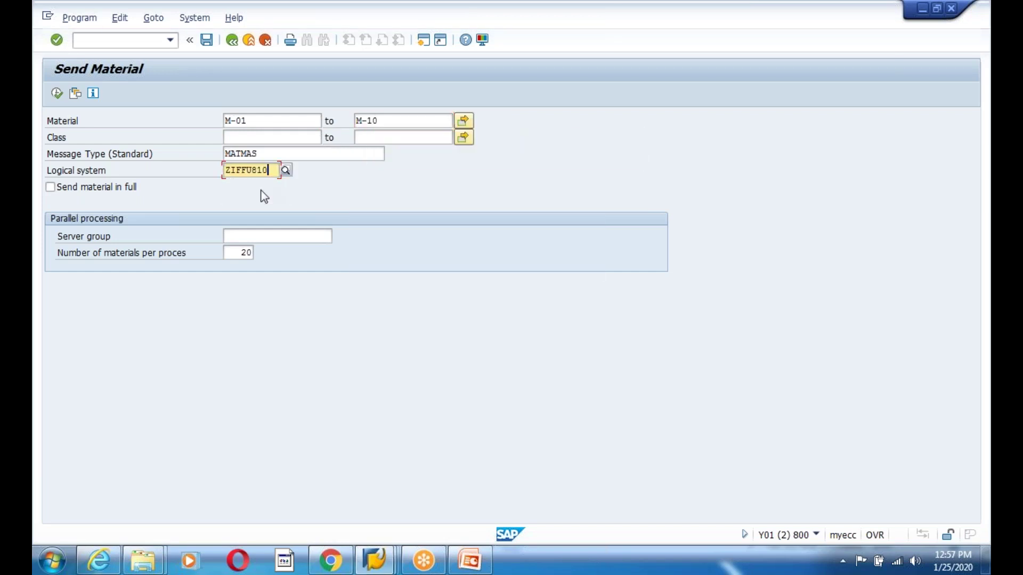
# Save the selection as variant IDOC (description 'fgfdgf'), then execute and acknowledge the message
pyautogui.click(207, 42)
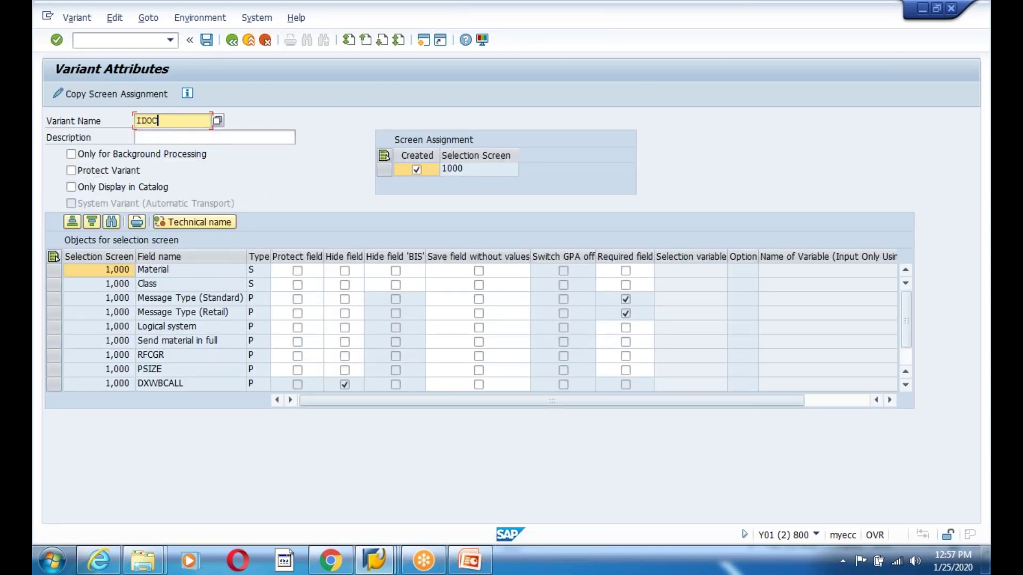
pyautogui.press('Tab')
pyautogui.write('fgfdgf')
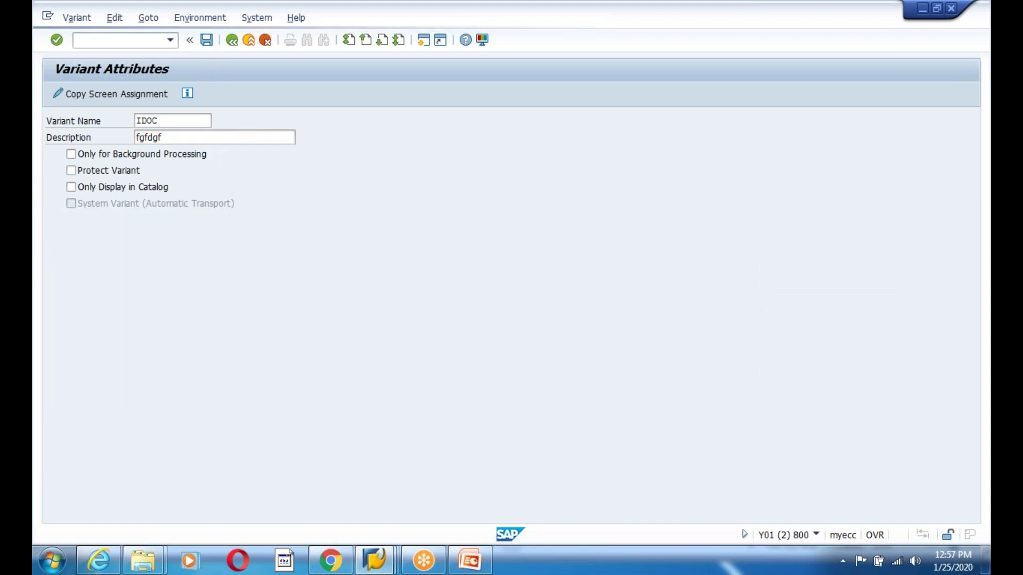
pyautogui.hotkey('ctrl', 's')
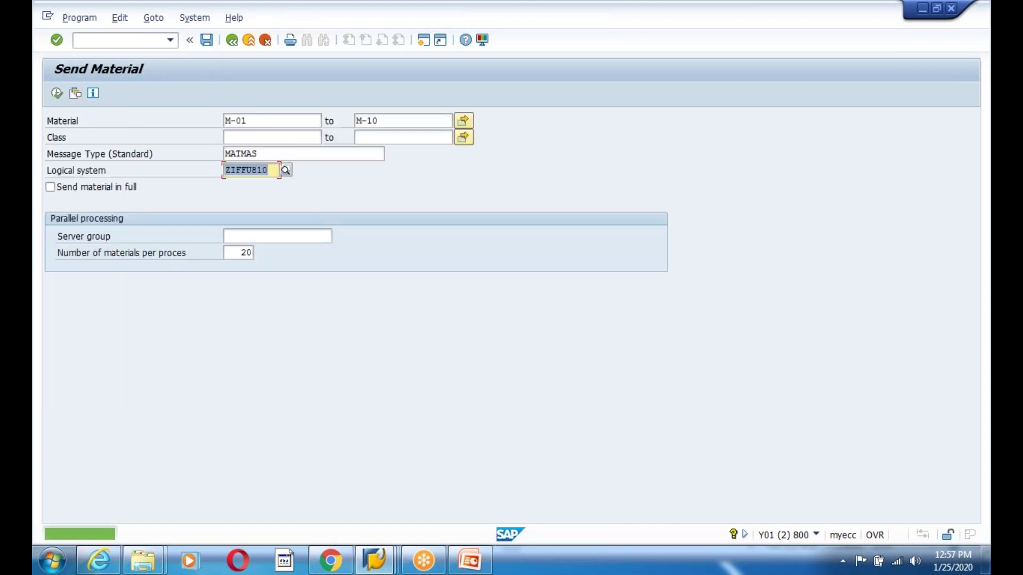
pyautogui.click(57, 94)
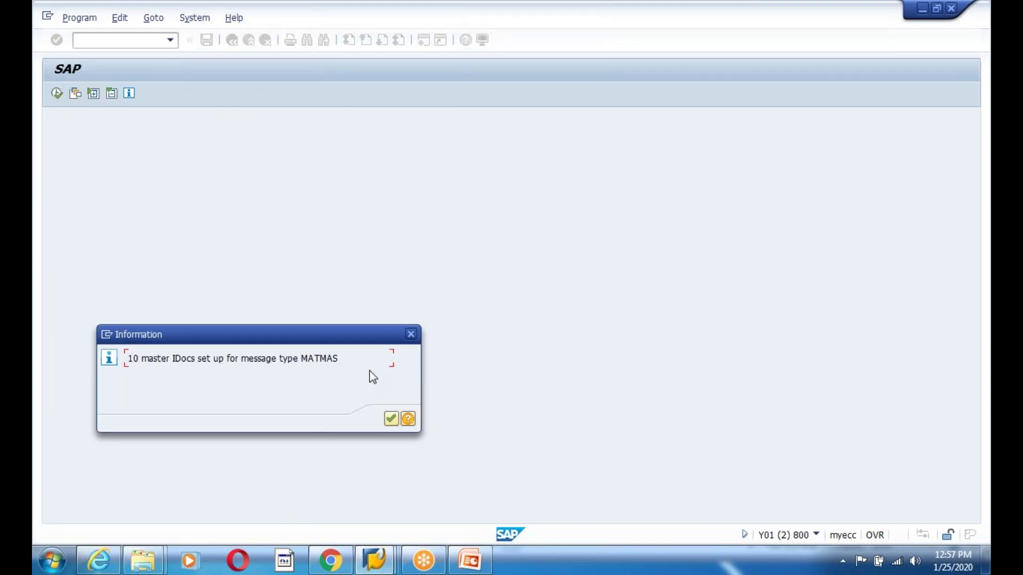
pyautogui.press('Return')
pyautogui.press('Return')
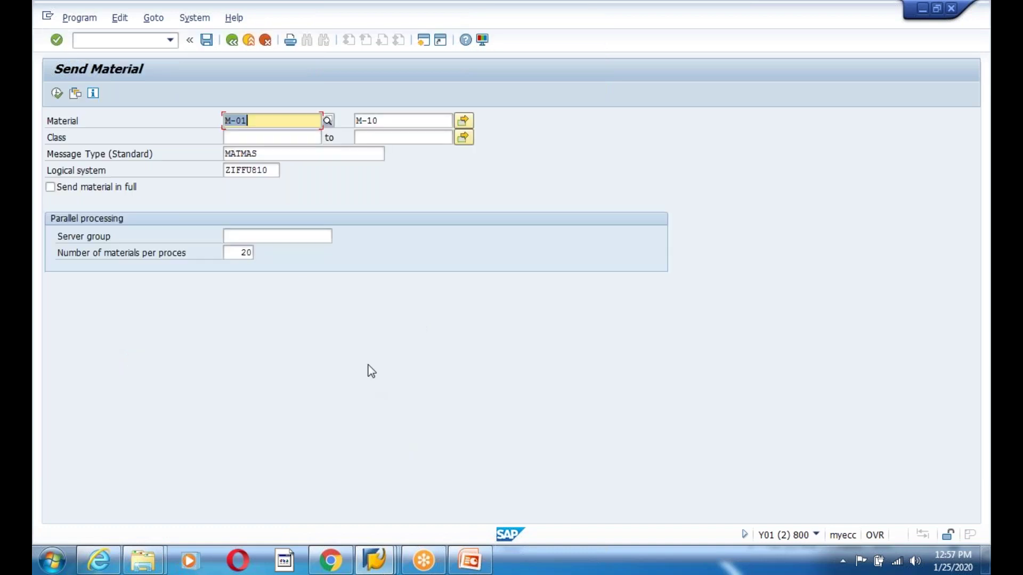
# Return to Easy Access and switch to the Partner profiles window showing ID3CLNT800
pyautogui.click(231, 40)
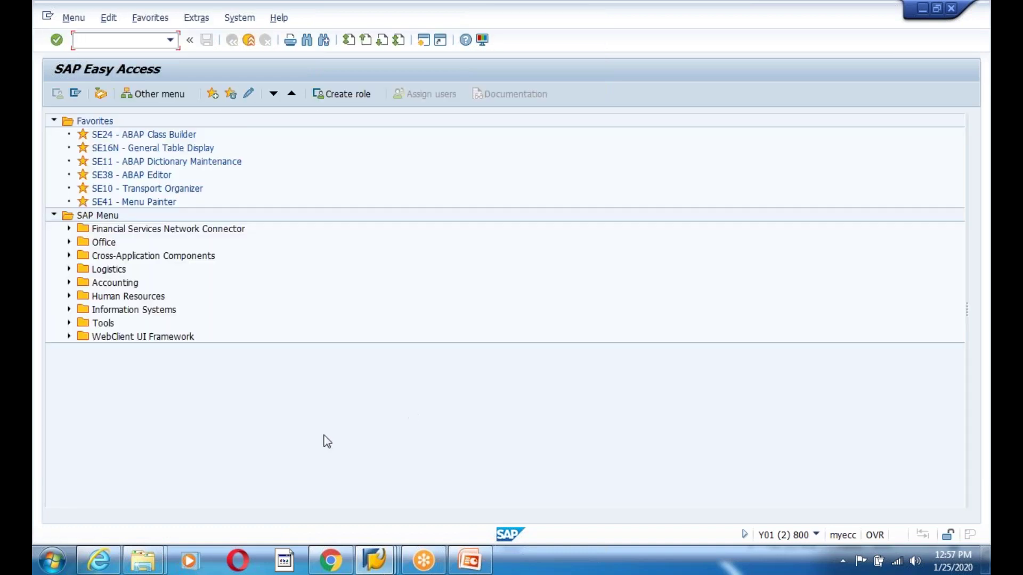
pyautogui.click(393, 558)
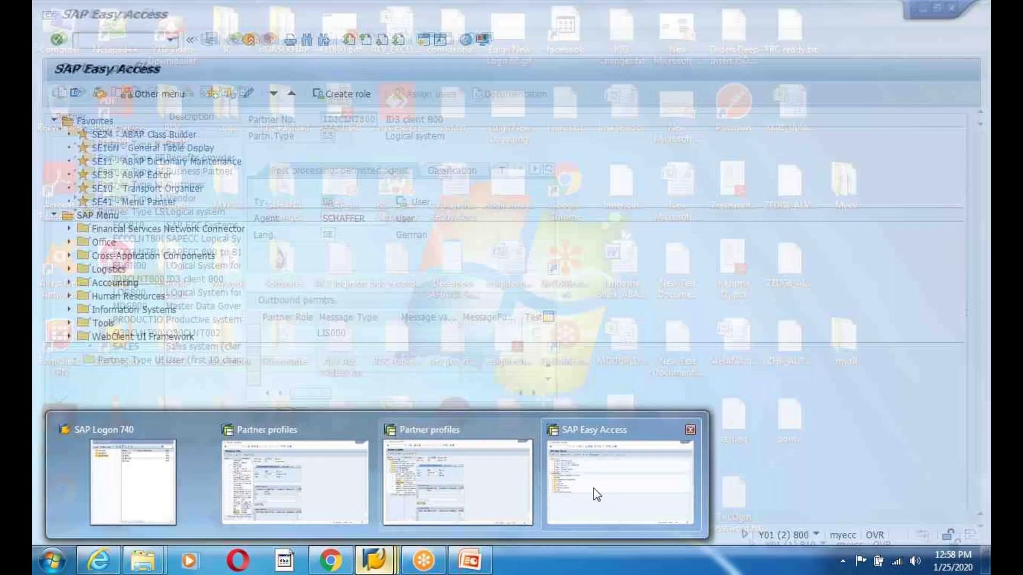
pyautogui.click(594, 491)
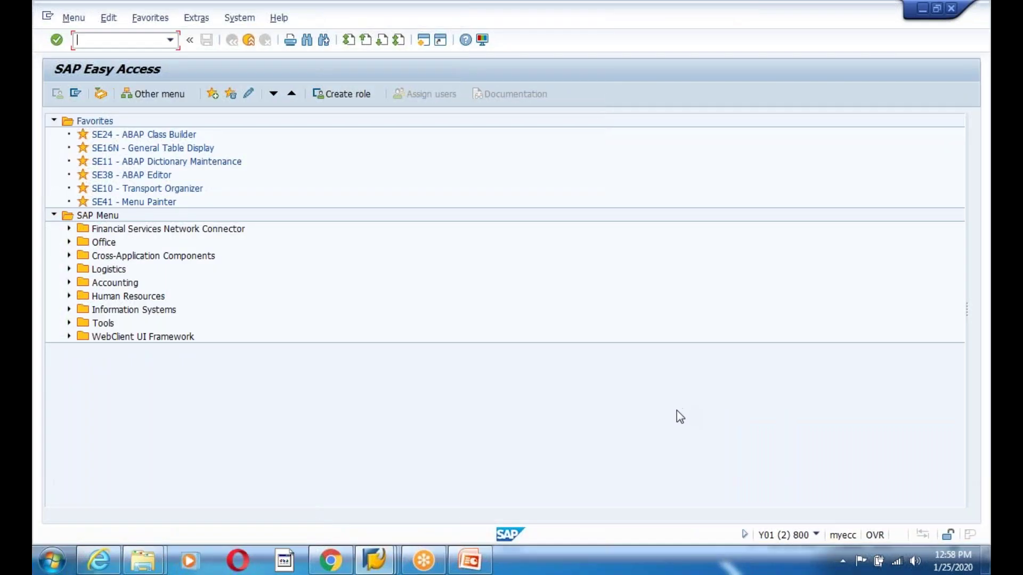
pyautogui.click(375, 559)
pyautogui.click(475, 513)
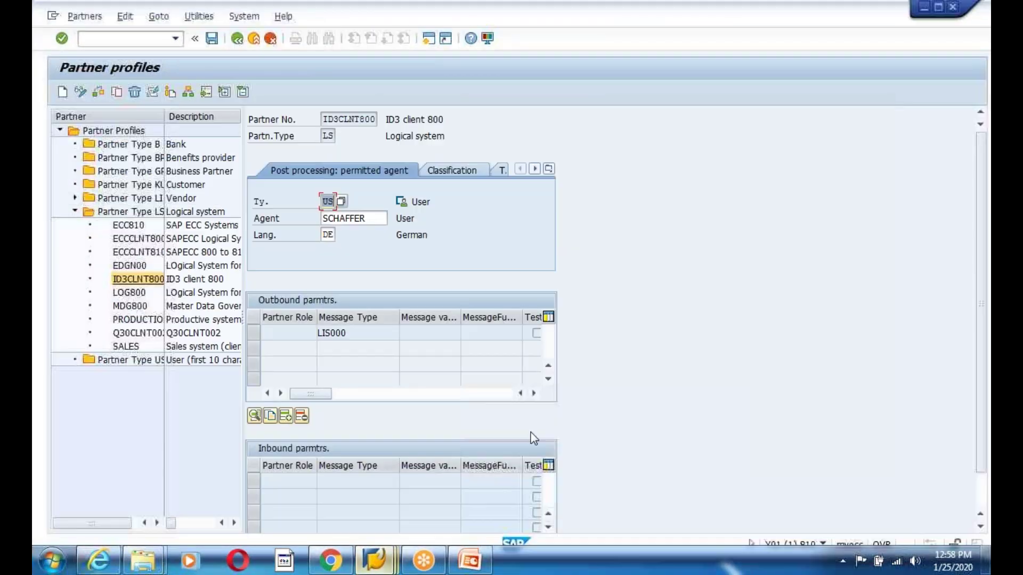
pyautogui.scroll(-1, 977, 426)
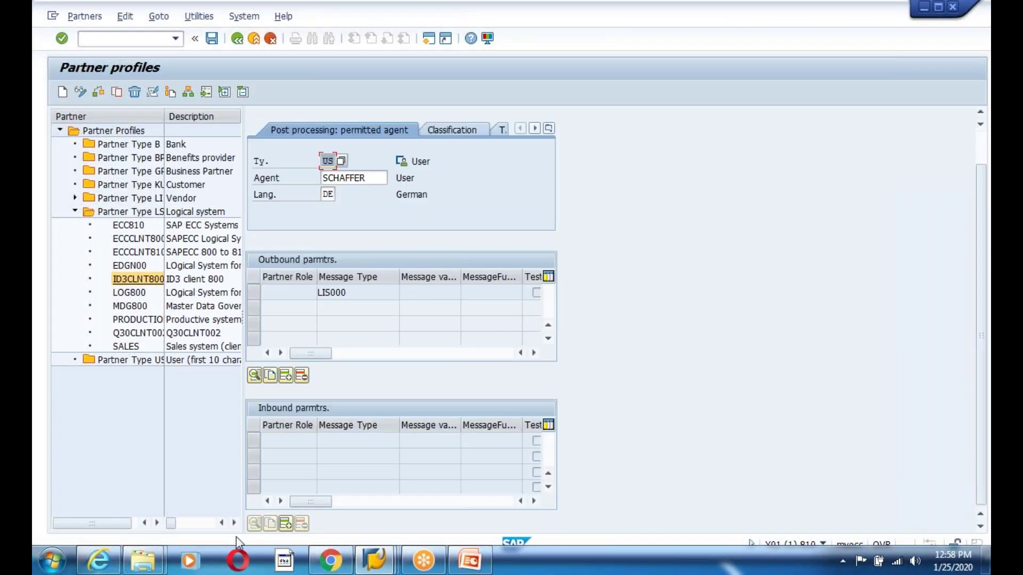
pyautogui.moveTo(374, 572)
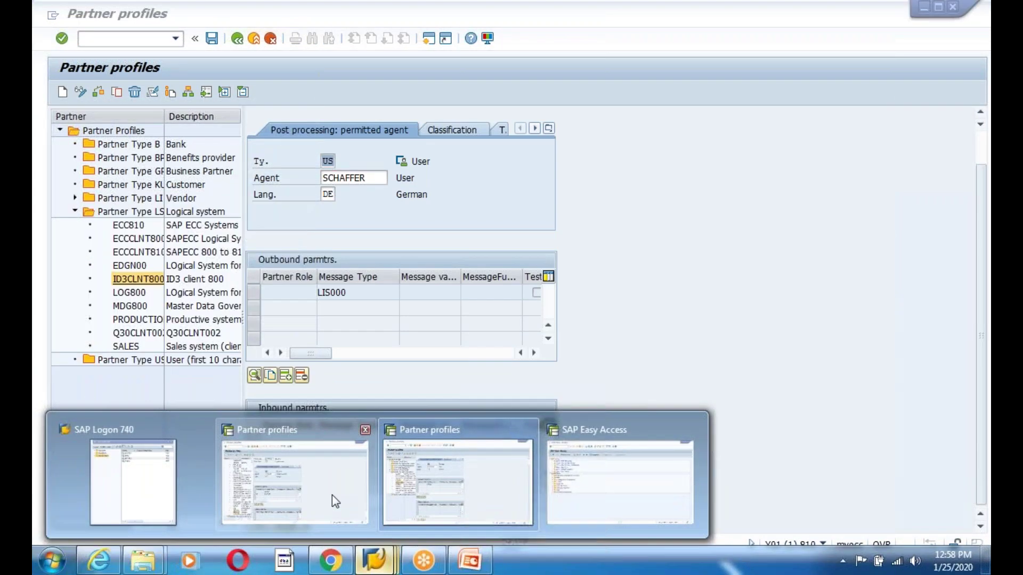
pyautogui.moveTo(397, 480)
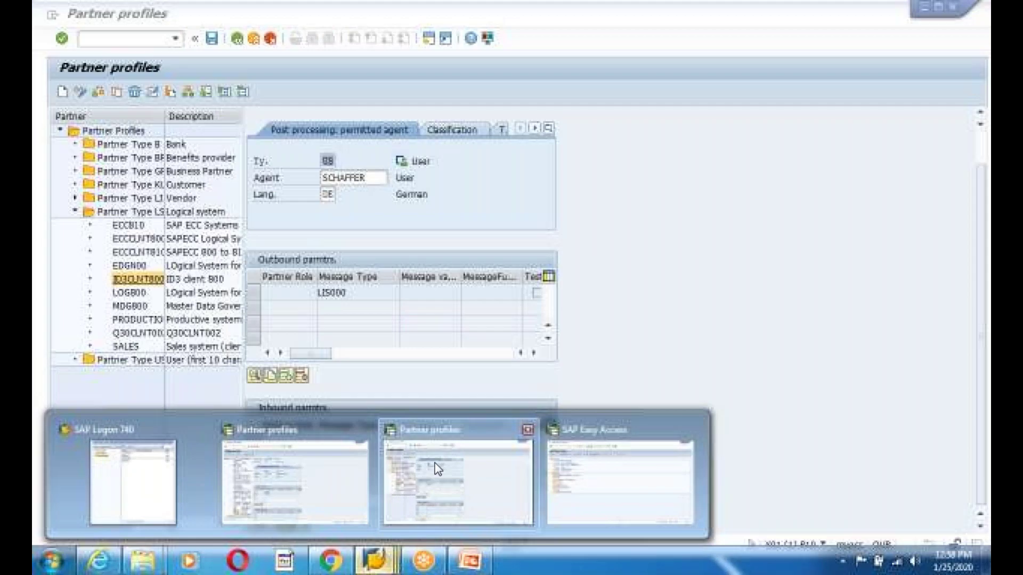
pyautogui.click(438, 469)
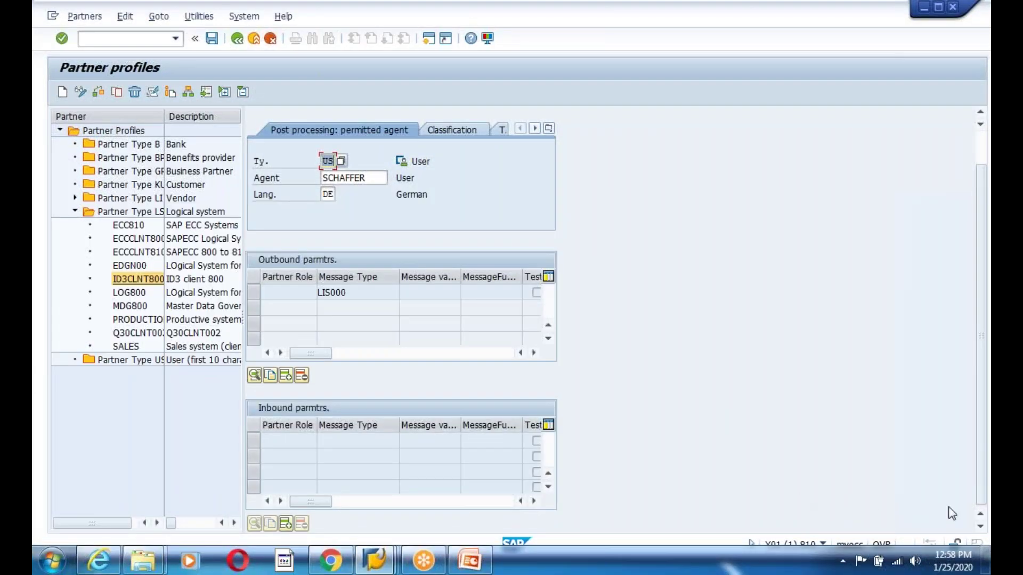
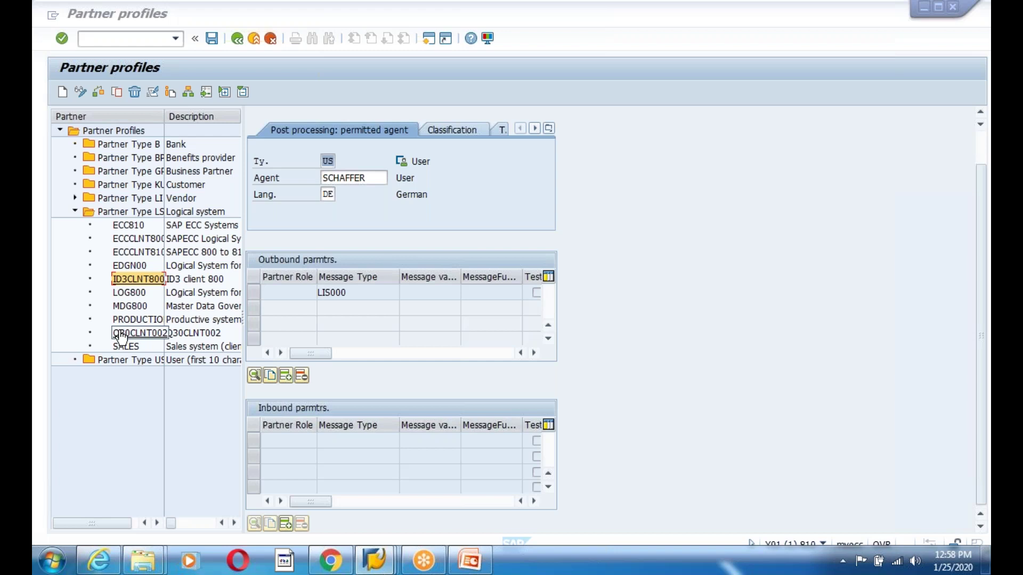
# Review the EDGN00 partner profile's agent type and its inbound MATMAS parameter row
pyautogui.click(130, 266)
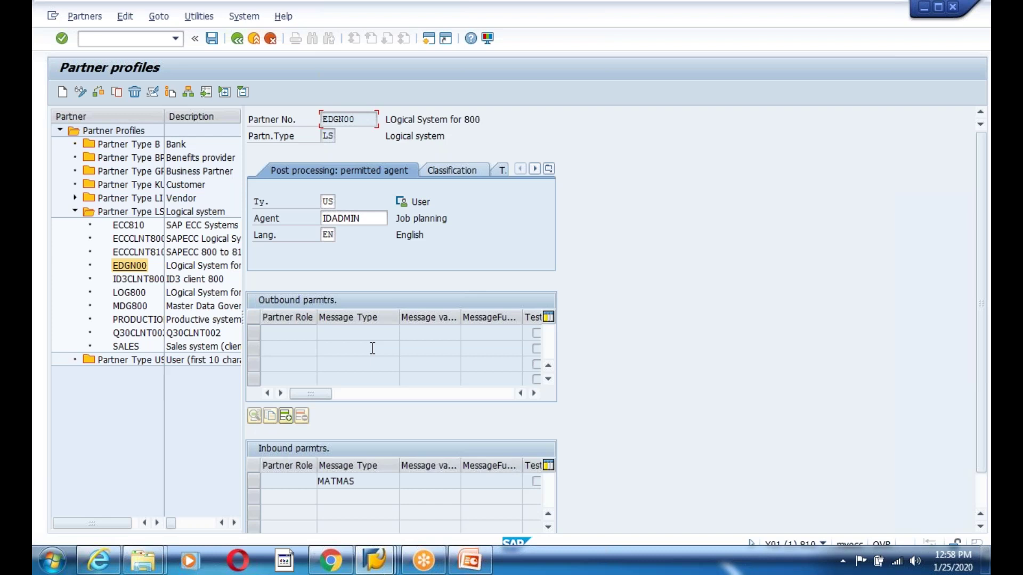
pyautogui.doubleClick(328, 201)
pyautogui.click(345, 482)
pyautogui.moveTo(359, 480); pyautogui.dragTo(260, 481)
pyautogui.press('Left')
pyautogui.click(61, 91)
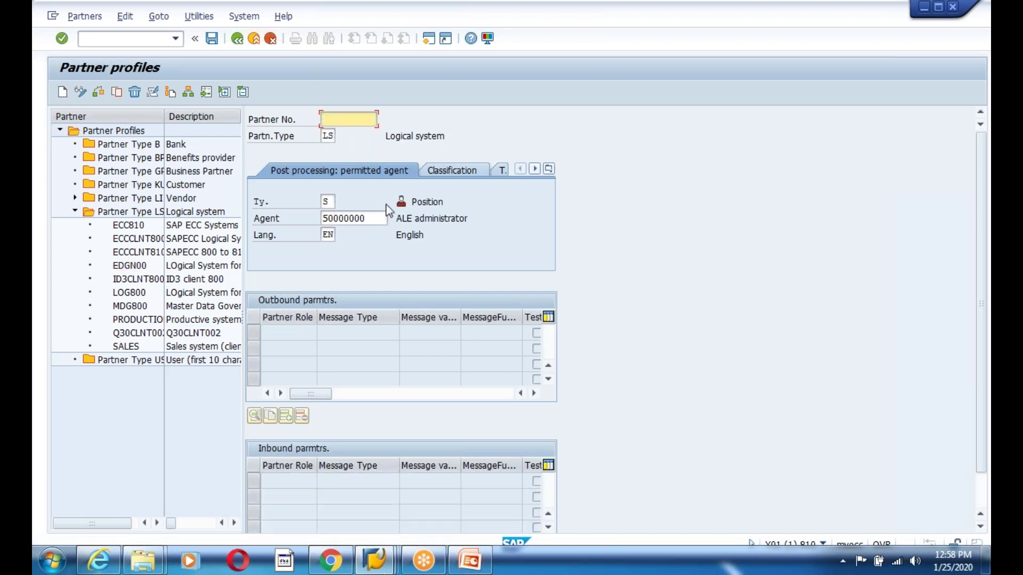
# Create and save partner profile ZIFFU800 with agent type US and agent IDADMIN
pyautogui.write('ZIFFU800')
pyautogui.press('Tab')
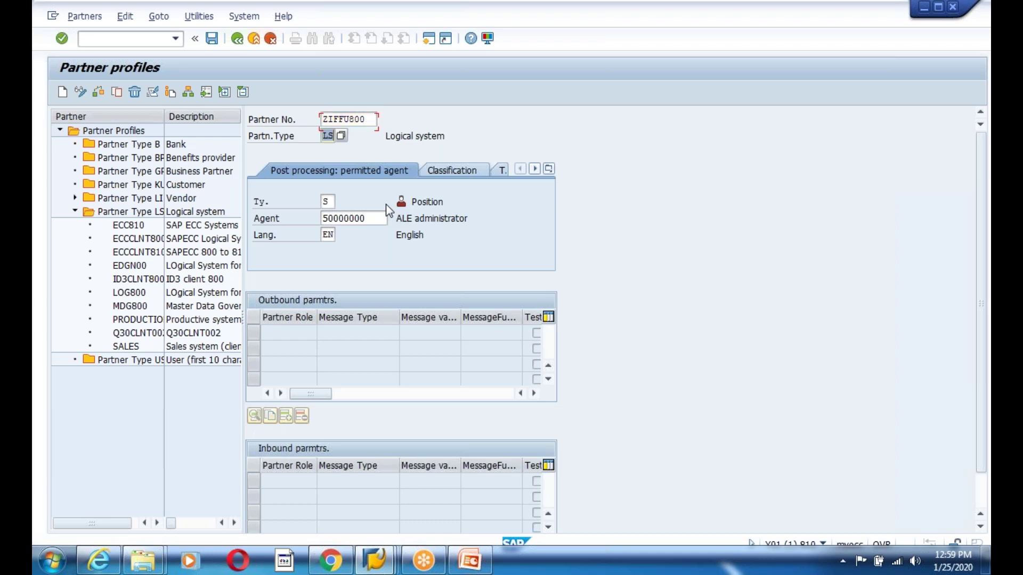
pyautogui.press('Tab')
pyautogui.write('US')
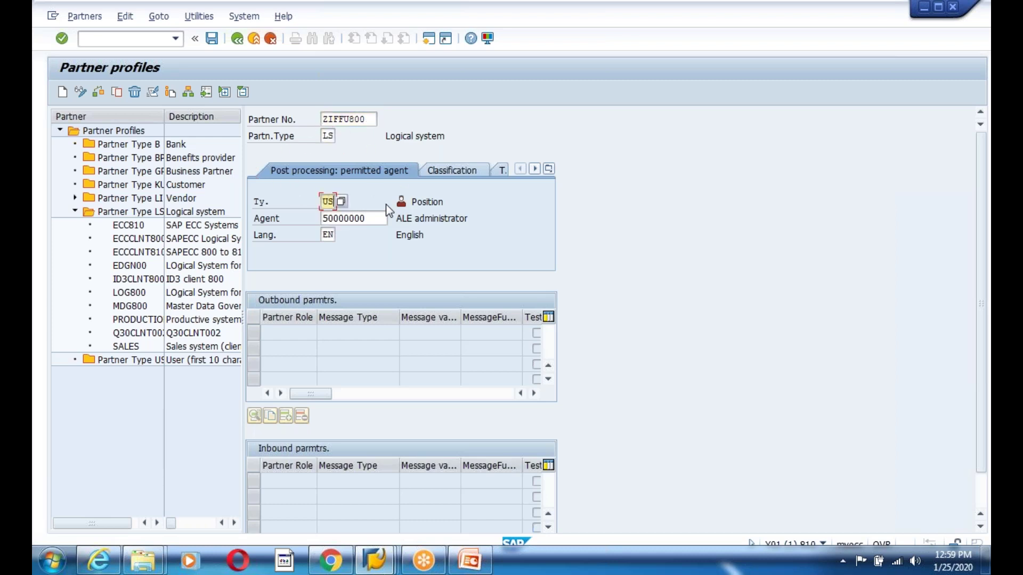
pyautogui.press('Tab')
pyautogui.write('ID')
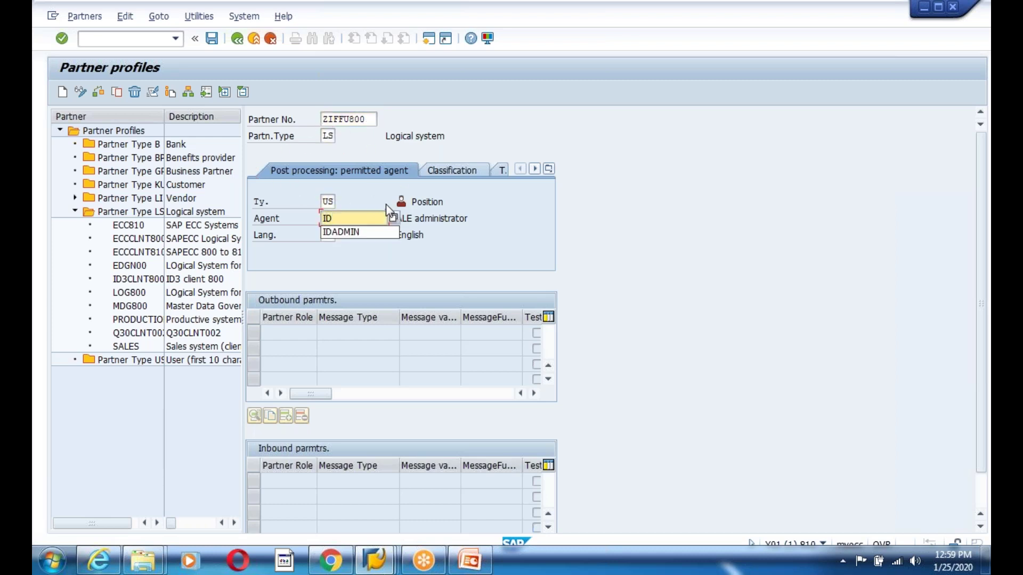
pyautogui.write('ADMIN')
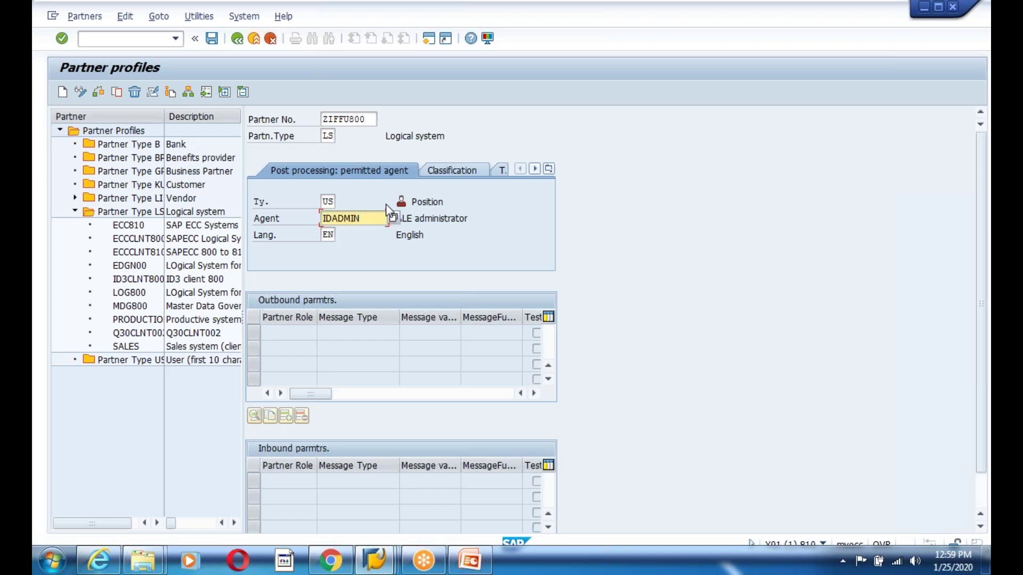
pyautogui.press('Return')
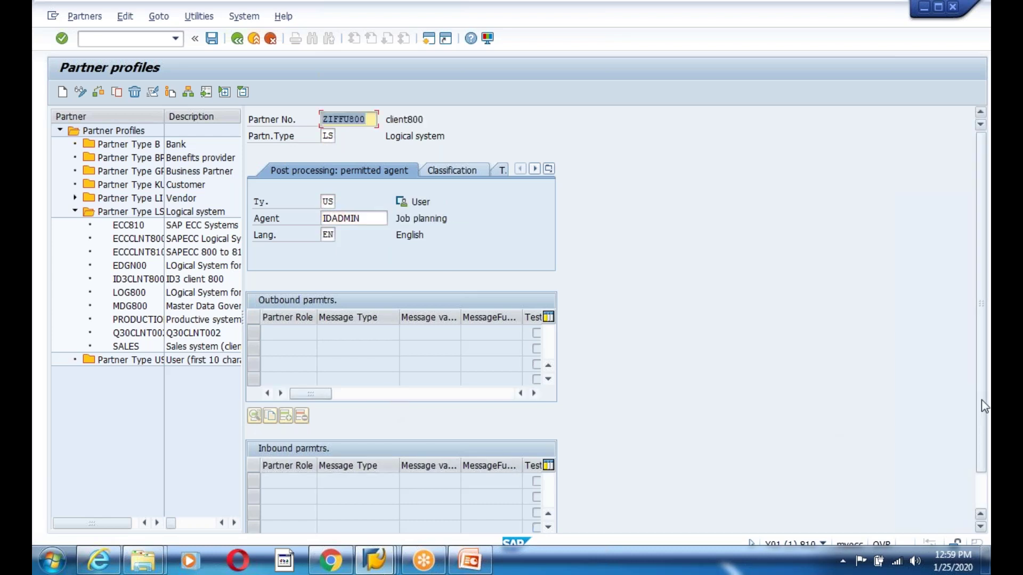
pyautogui.moveTo(981, 400); pyautogui.dragTo(981, 431)
pyautogui.click(212, 37)
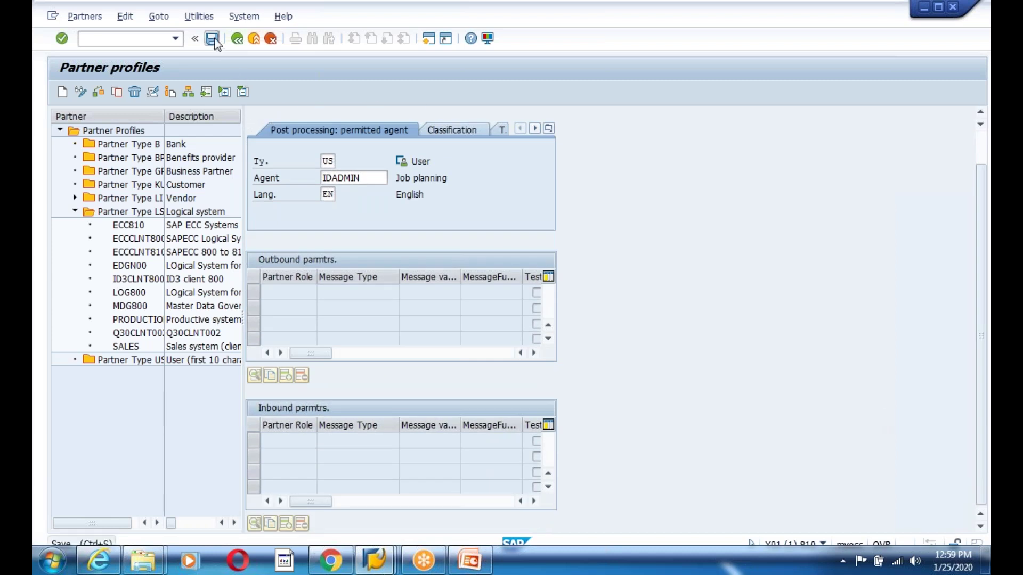
# Add inbound parameter MATMAS with process code MATM, triggered by background program, and save
pyautogui.moveTo(977, 329); pyautogui.dragTo(977, 370)
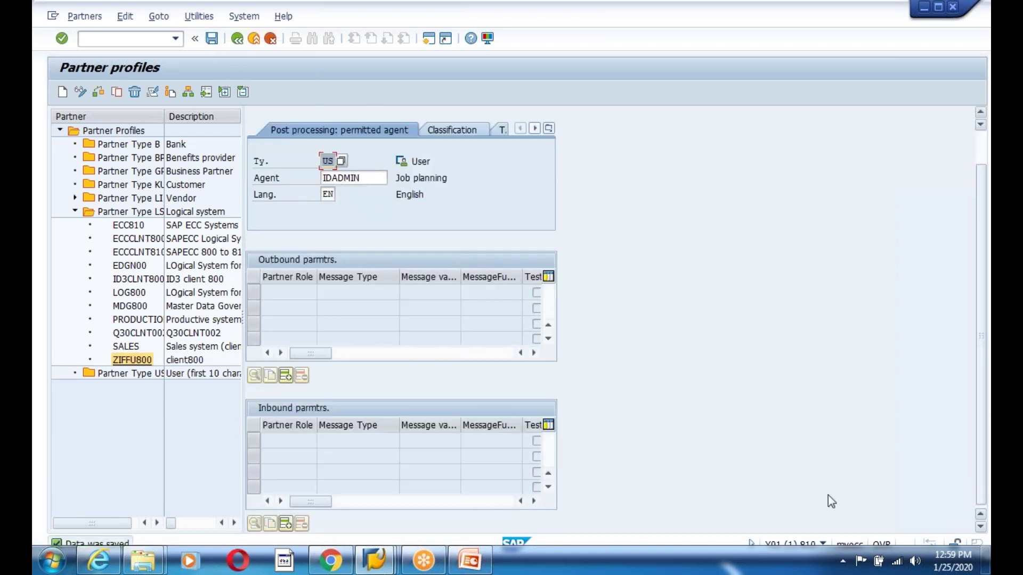
pyautogui.click(271, 523)
pyautogui.click(212, 185)
pyautogui.write('MATMAS')
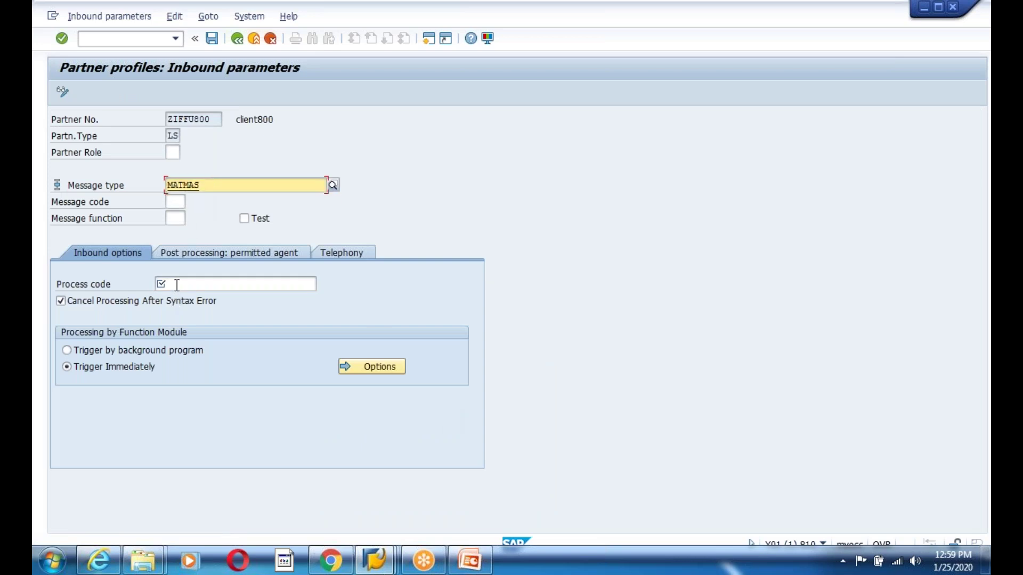
pyautogui.click(183, 282)
pyautogui.write('MATM')
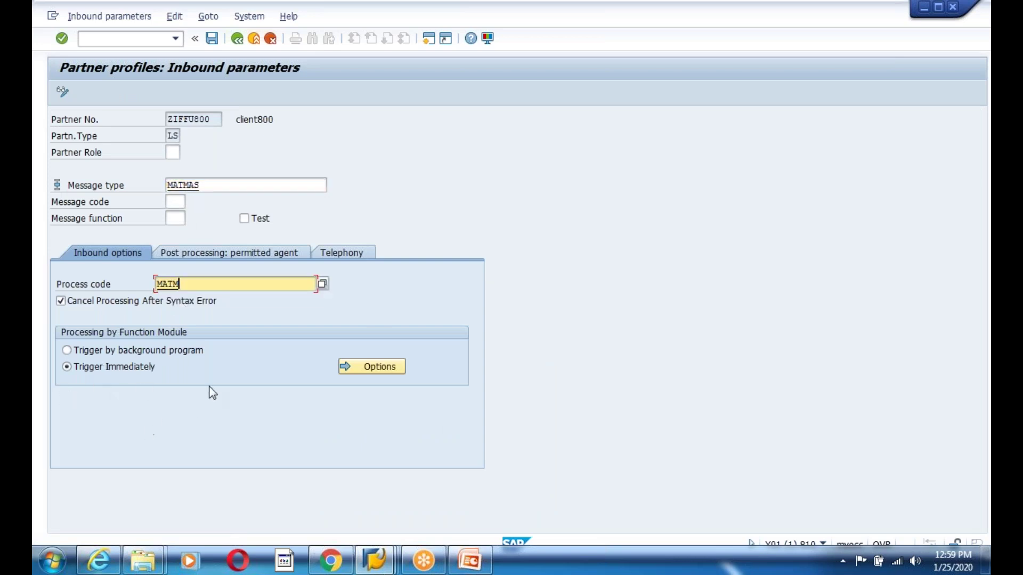
pyautogui.click(66, 350)
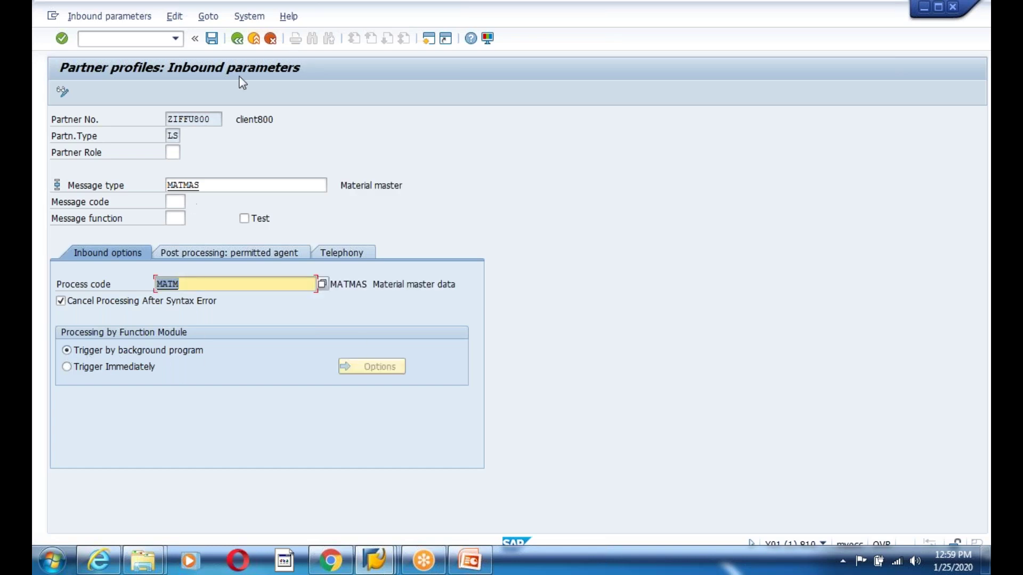
pyautogui.click(211, 38)
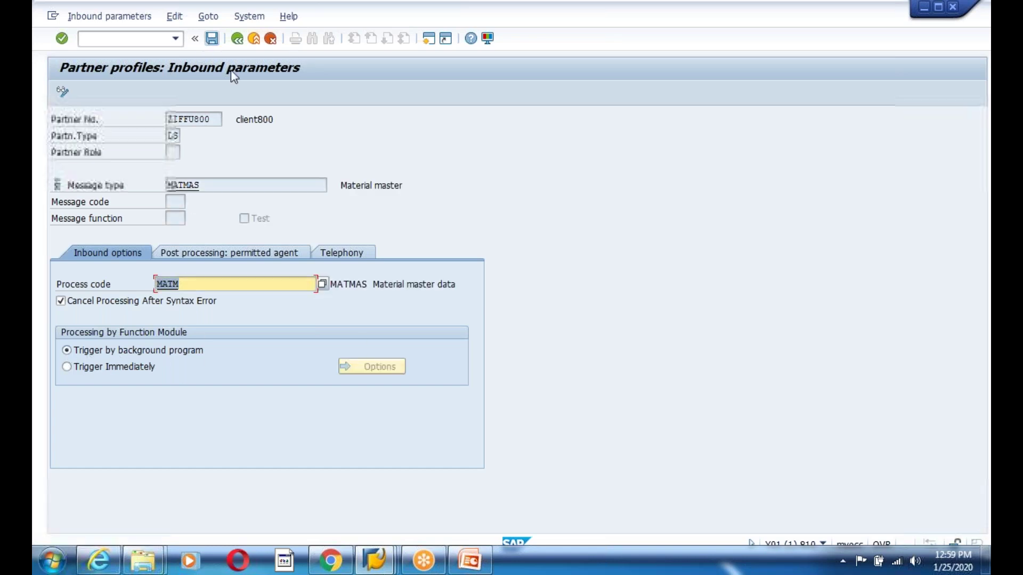
pyautogui.click(236, 38)
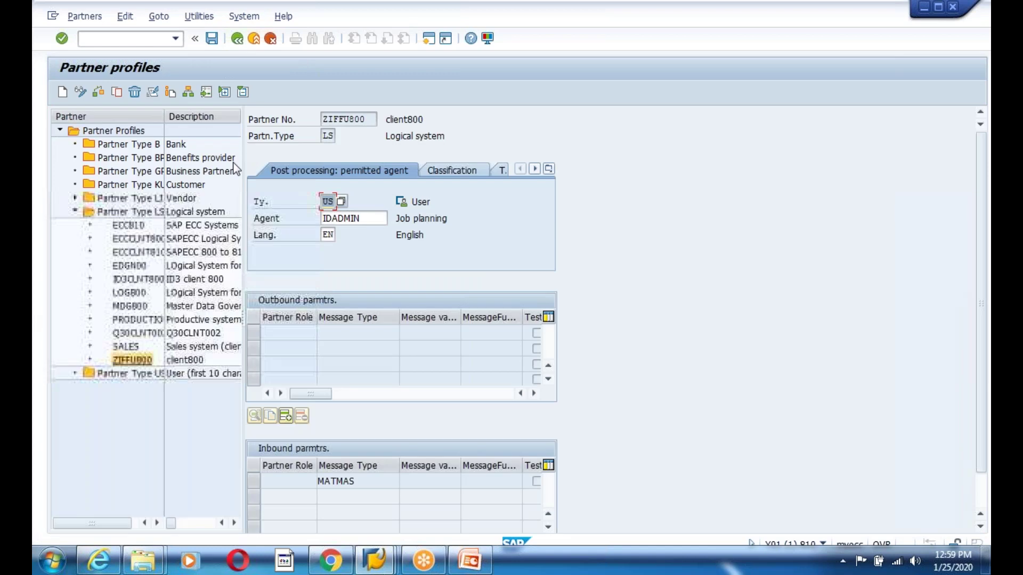
pyautogui.click(212, 38)
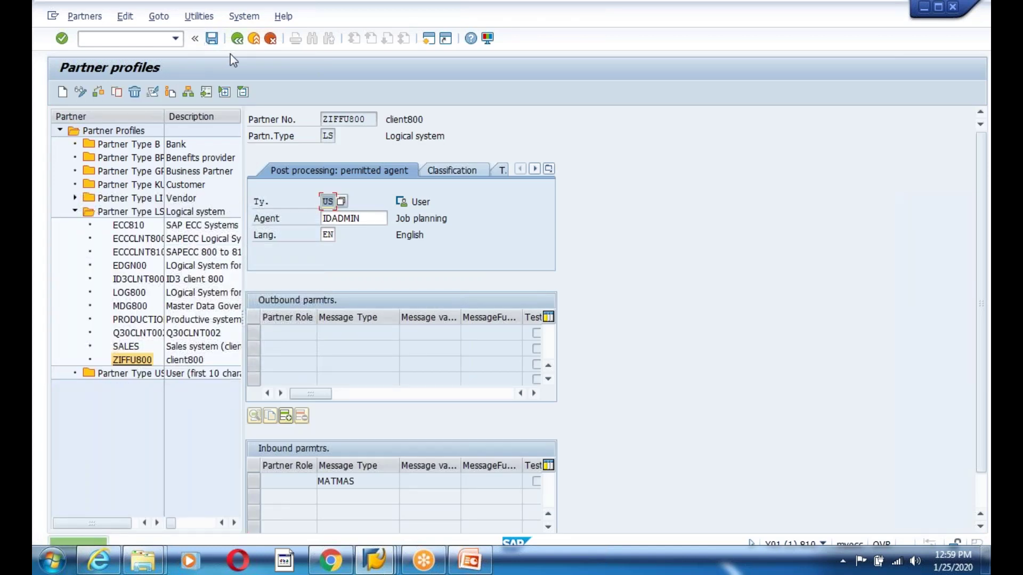
pyautogui.click(238, 38)
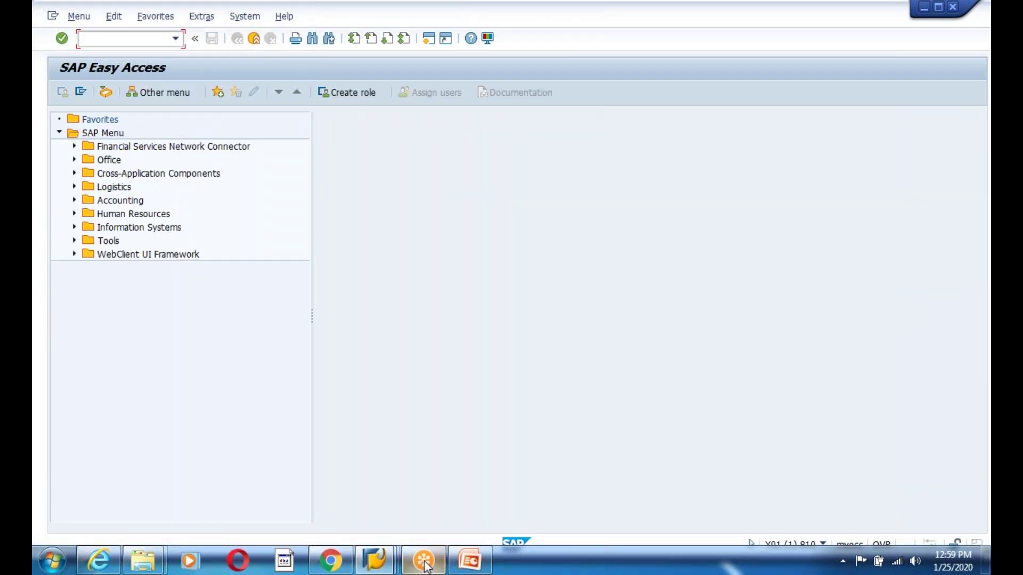
# In the client 800 window, check the ZIFFU810 profile's SYNCH entry and agent type
pyautogui.moveTo(375, 560)
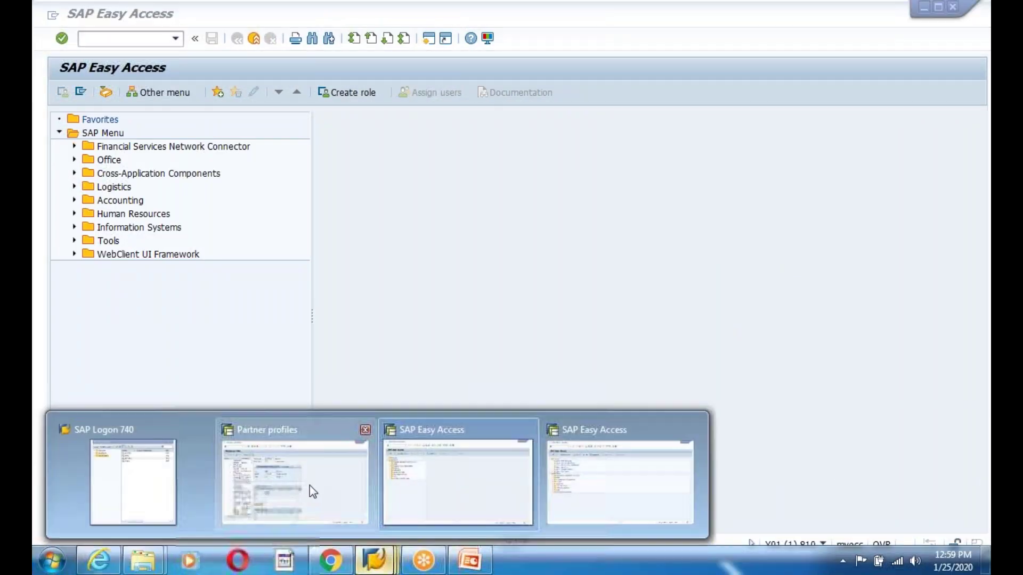
pyautogui.click(309, 485)
pyautogui.click(358, 341)
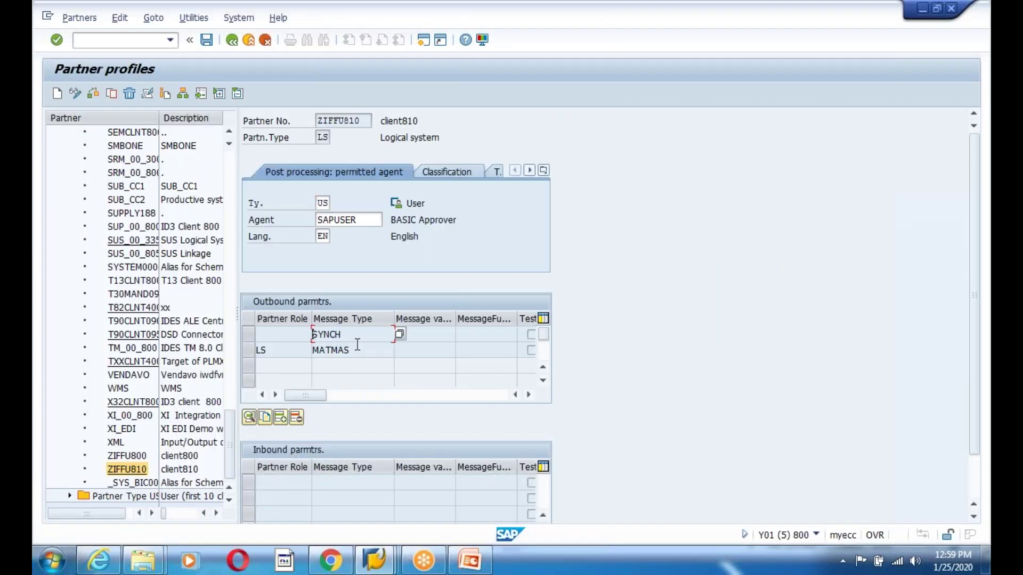
pyautogui.click(323, 203)
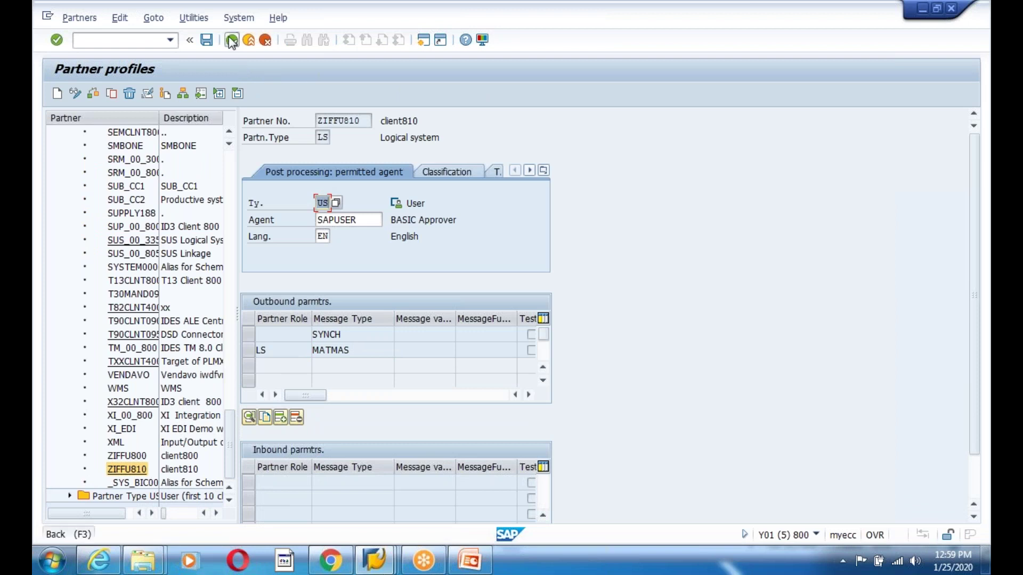
pyautogui.click(232, 41)
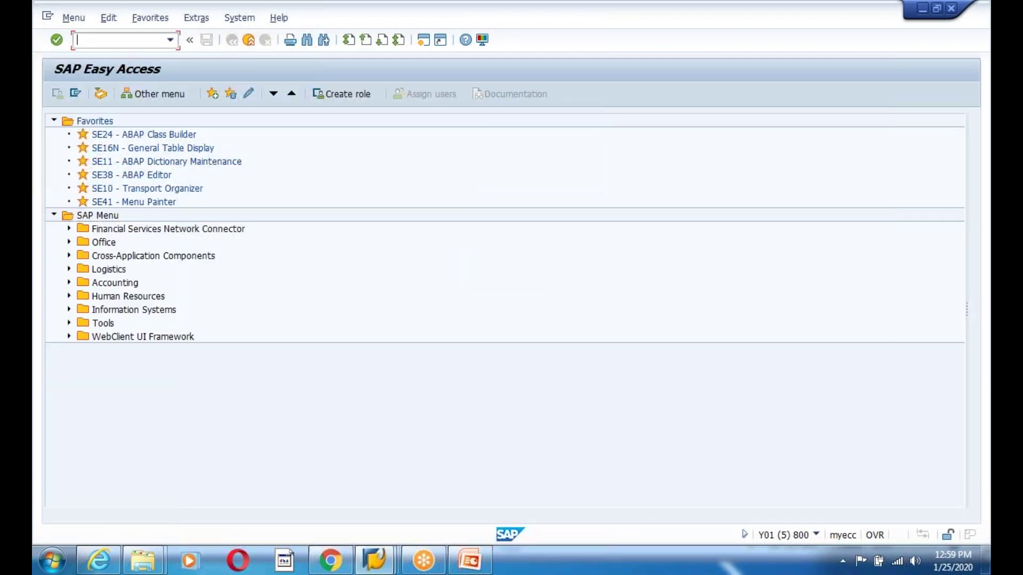
# Send materials M-01 to M-10 via BD10 using variant IDOC and acknowledge both messages
pyautogui.press('Return')
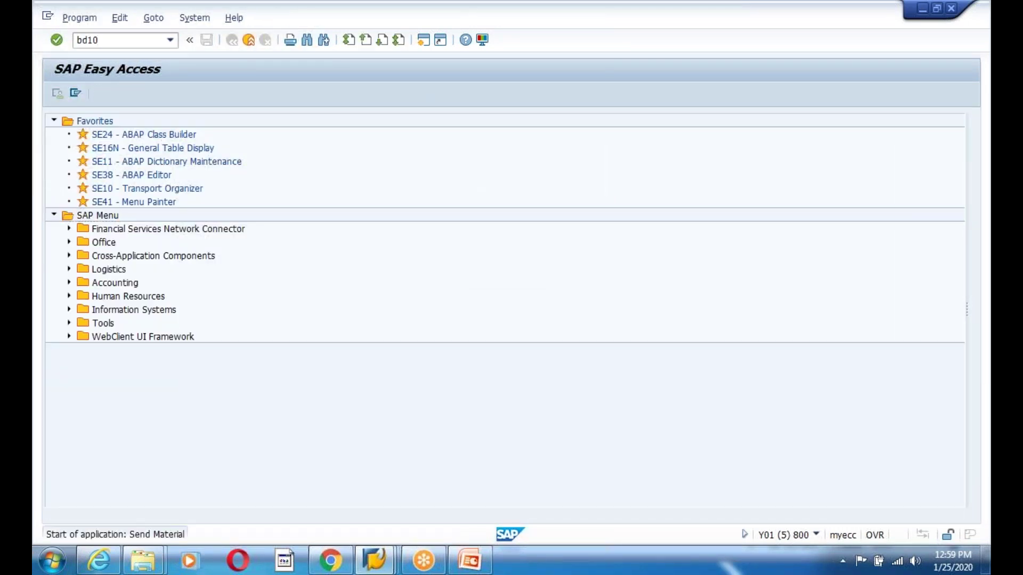
pyautogui.click(75, 95)
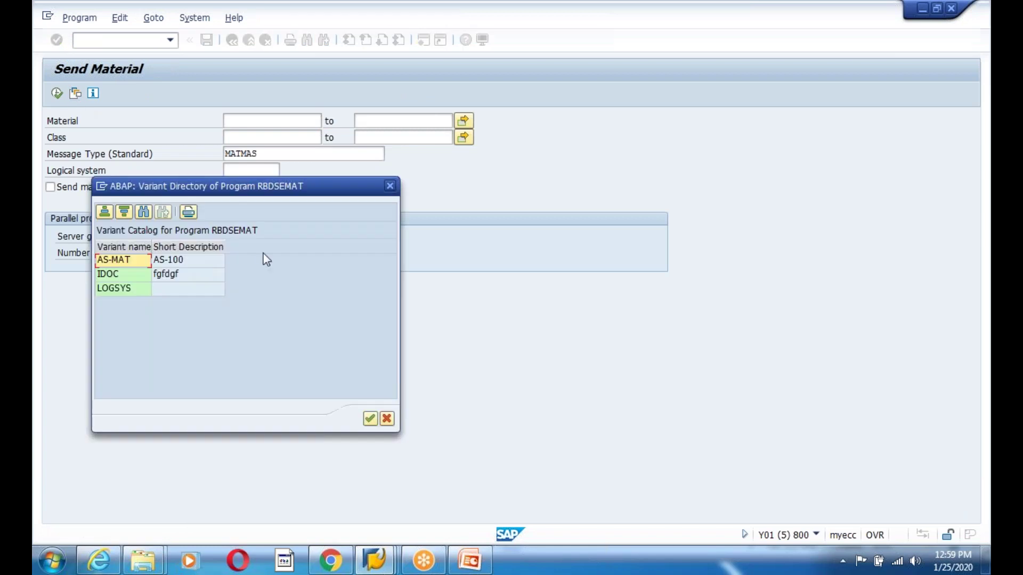
pyautogui.doubleClick(116, 272)
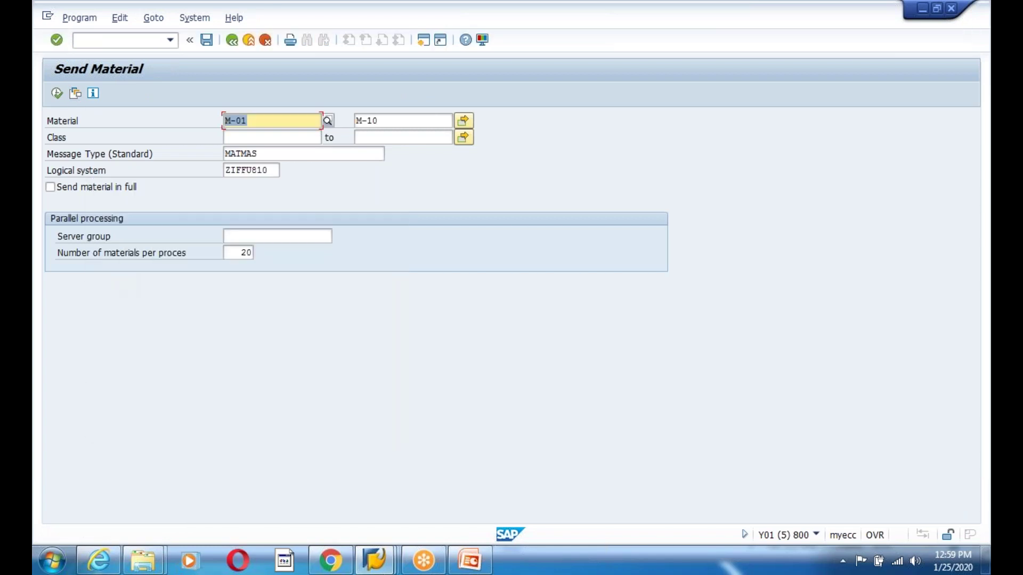
pyautogui.click(57, 94)
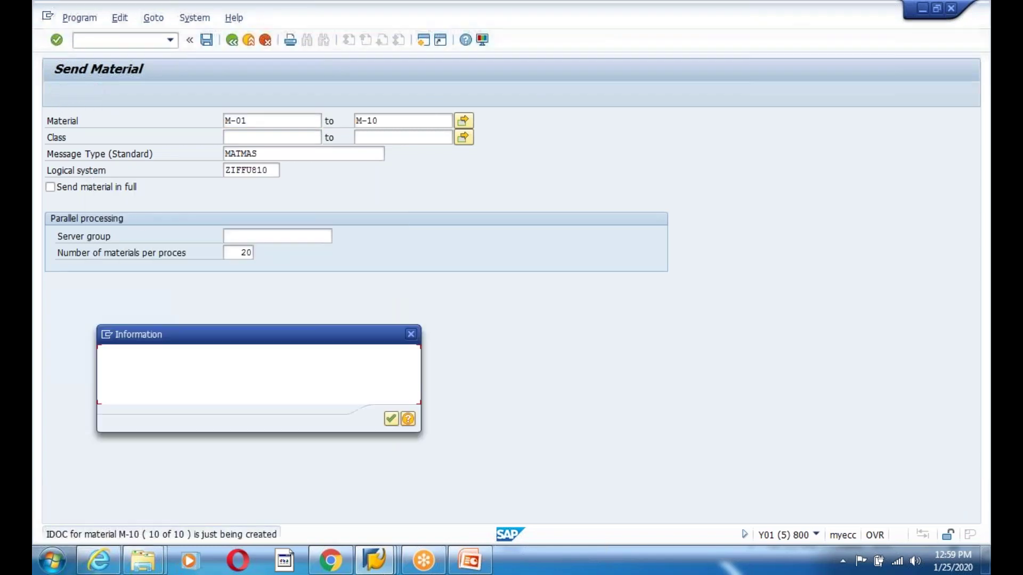
pyautogui.press('Return')
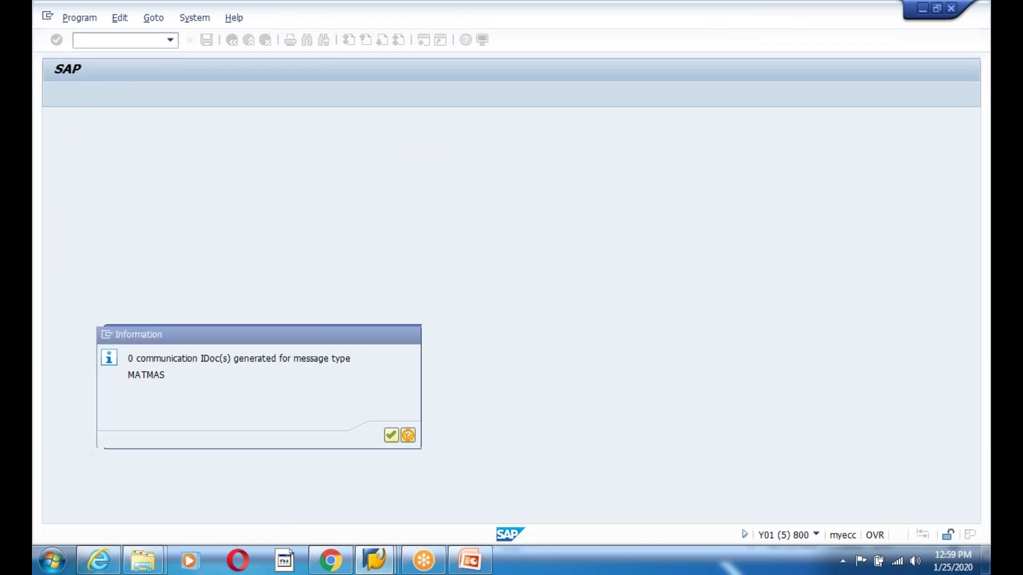
pyautogui.press('Return')
pyautogui.click(232, 40)
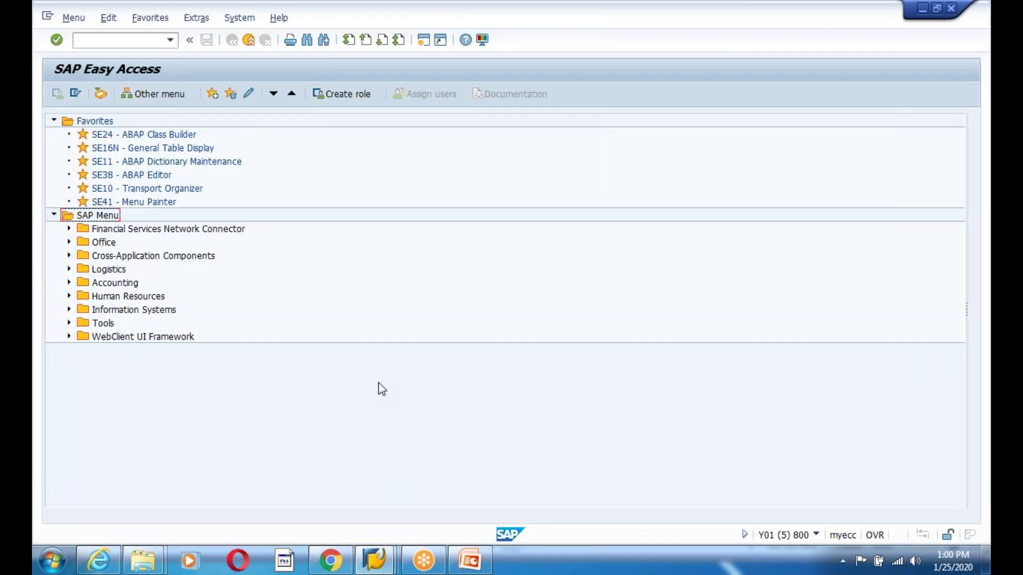
# In SCC4, open client 800 details and copy its logical system ZIFFU800
pyautogui.click(115, 41)
pyautogui.write('scc4')
pyautogui.press('Return')
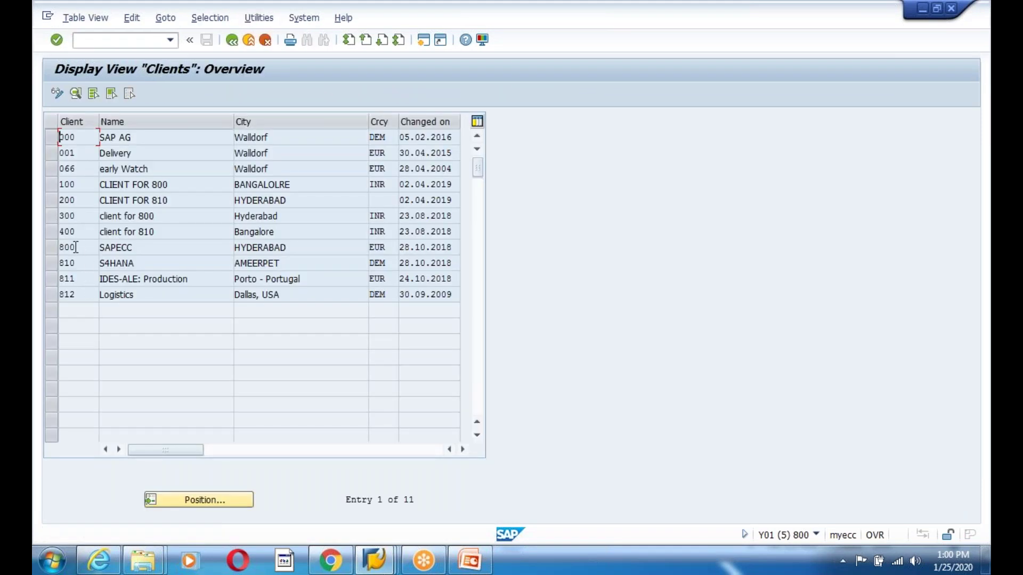
pyautogui.doubleClick(67, 247)
pyautogui.moveTo(203, 170); pyautogui.dragTo(116, 173)
pyautogui.hotkey('ctrl', 'c')
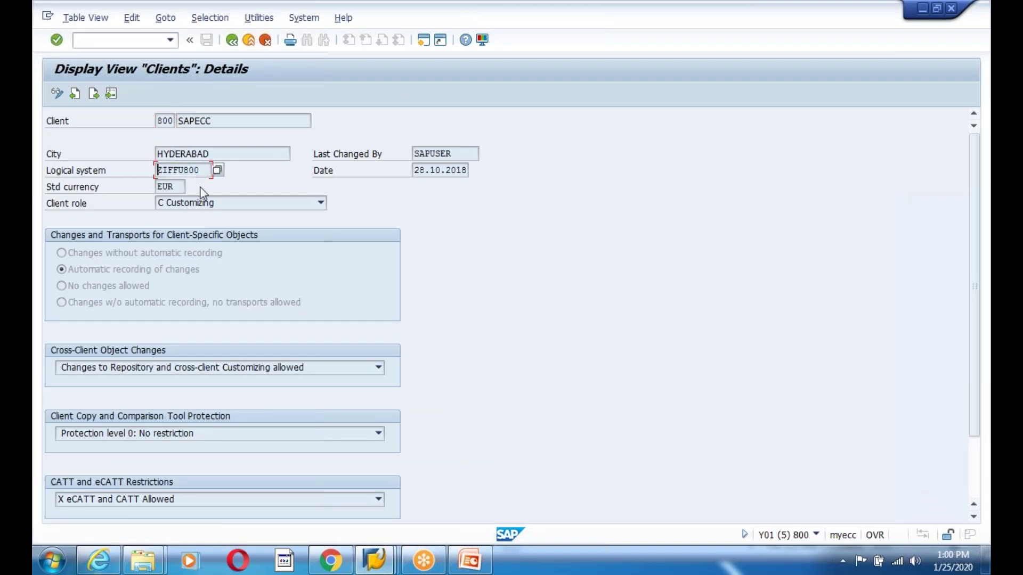
pyautogui.click(231, 41)
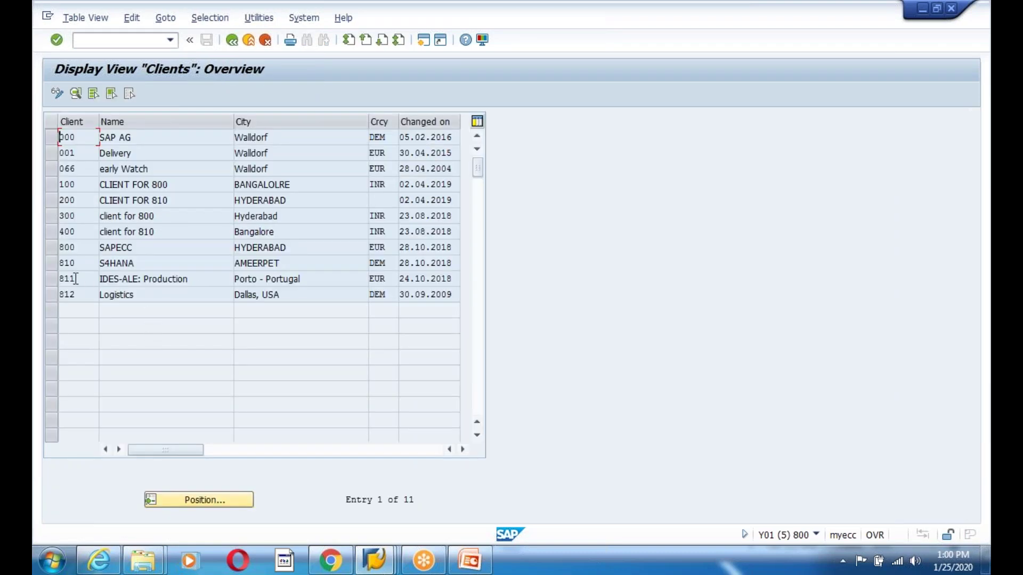
# Check client 810's logical system ZIFFU810, then return to SAP Easy Access
pyautogui.doubleClick(75, 263)
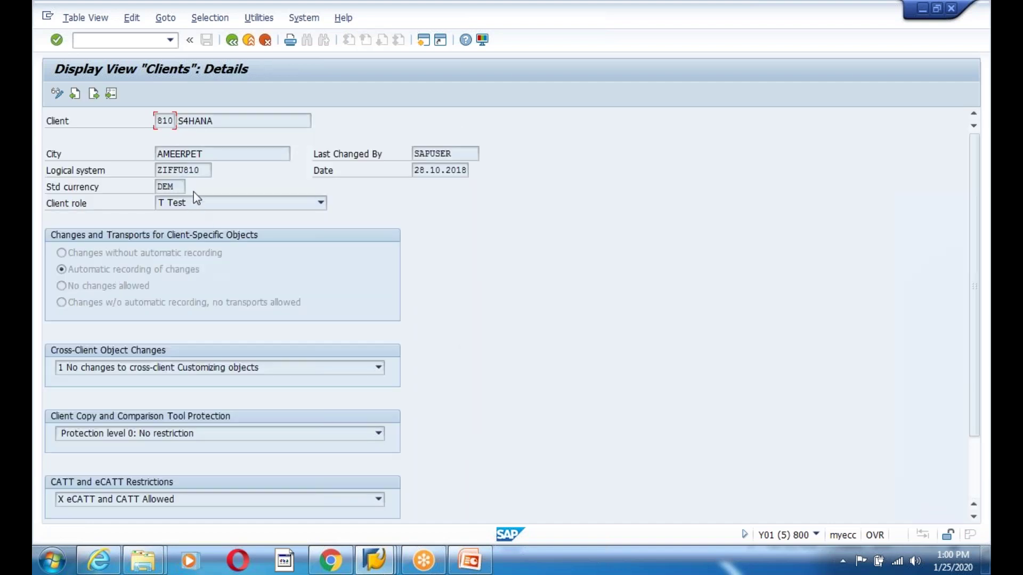
pyautogui.moveTo(201, 171); pyautogui.dragTo(182, 170)
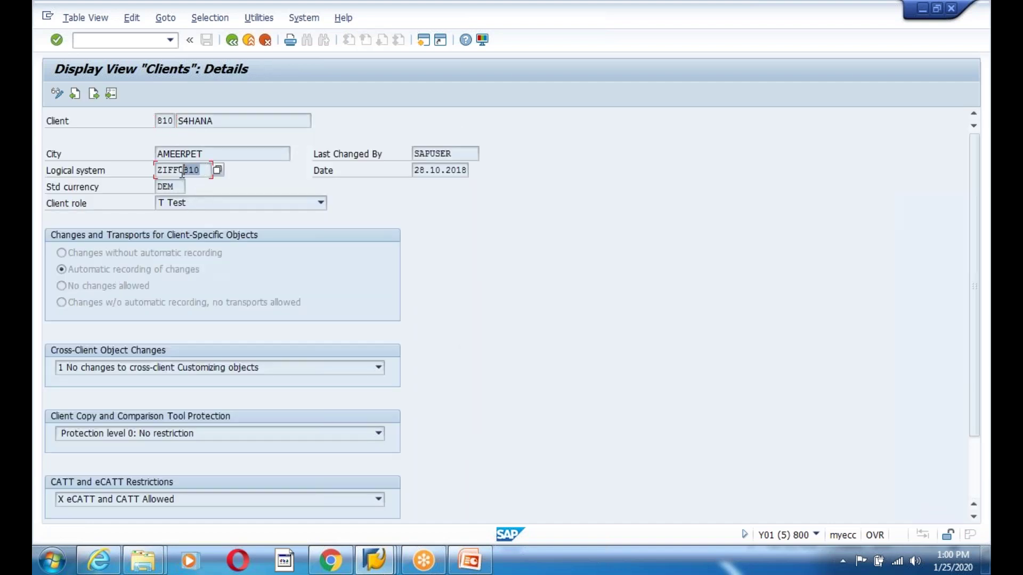
pyautogui.click(232, 41)
pyautogui.click(232, 41)
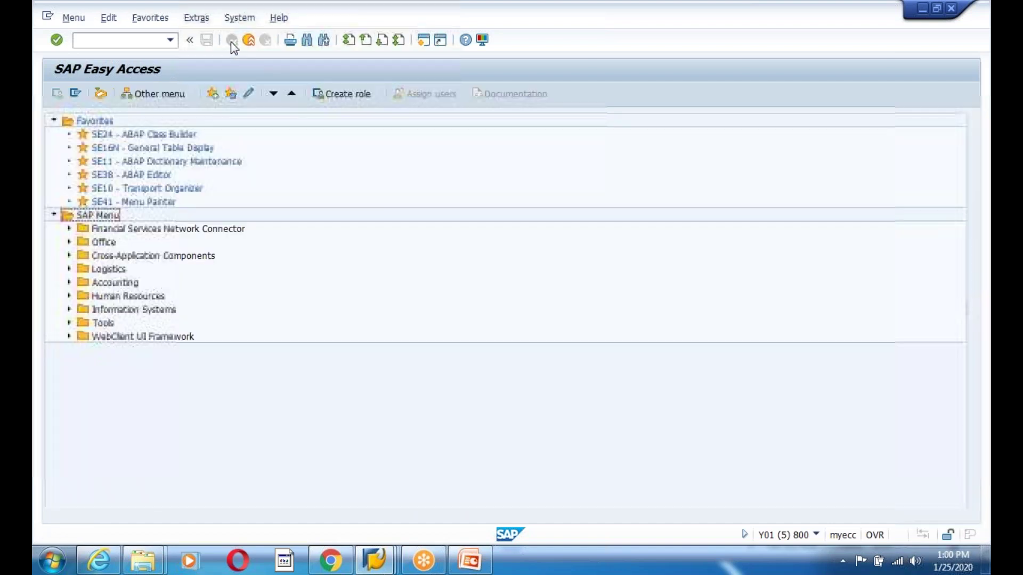
pyautogui.write('sm59')
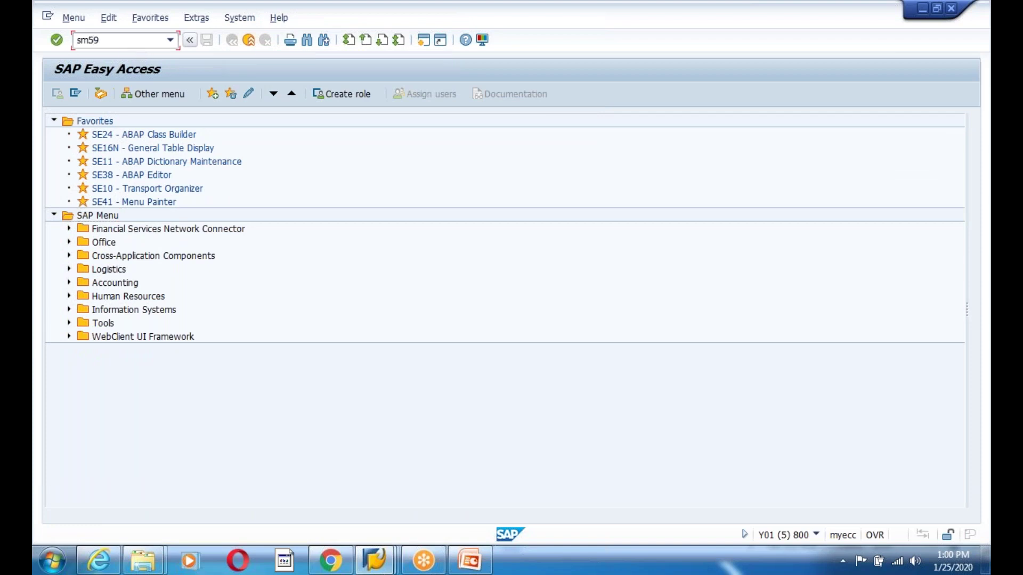
pyautogui.press('Return')
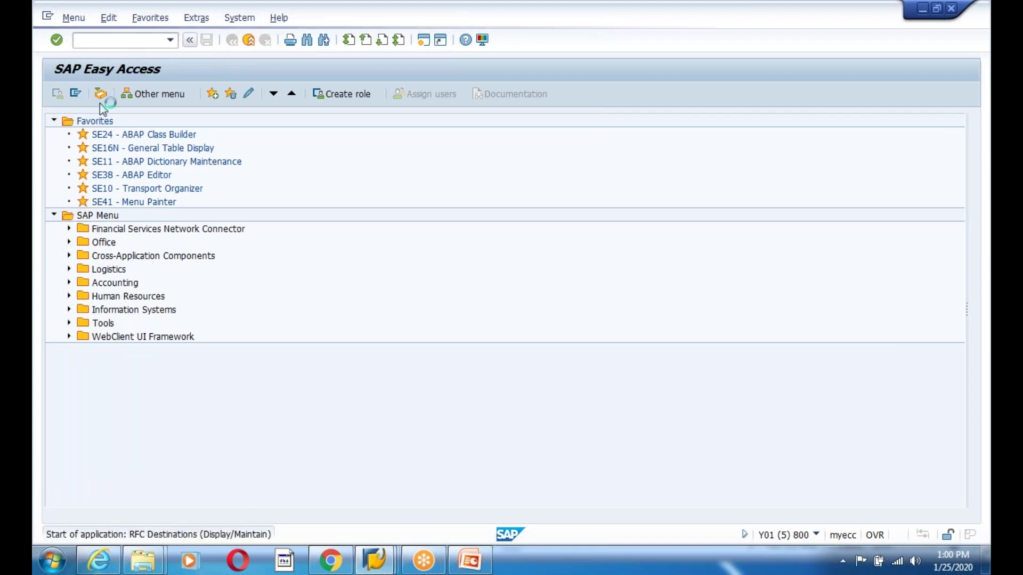
pyautogui.click(53, 187)
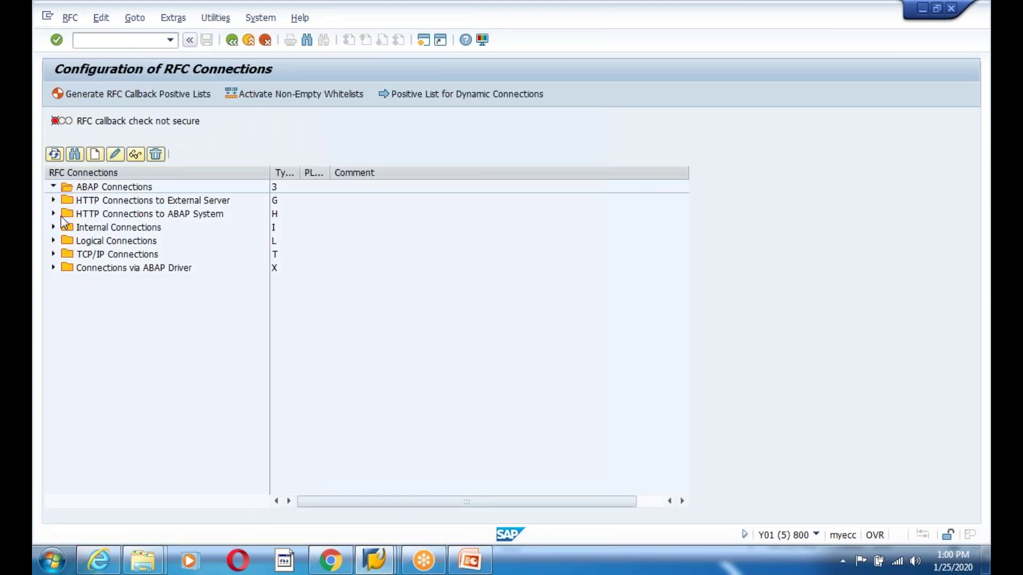
pyautogui.click(115, 308)
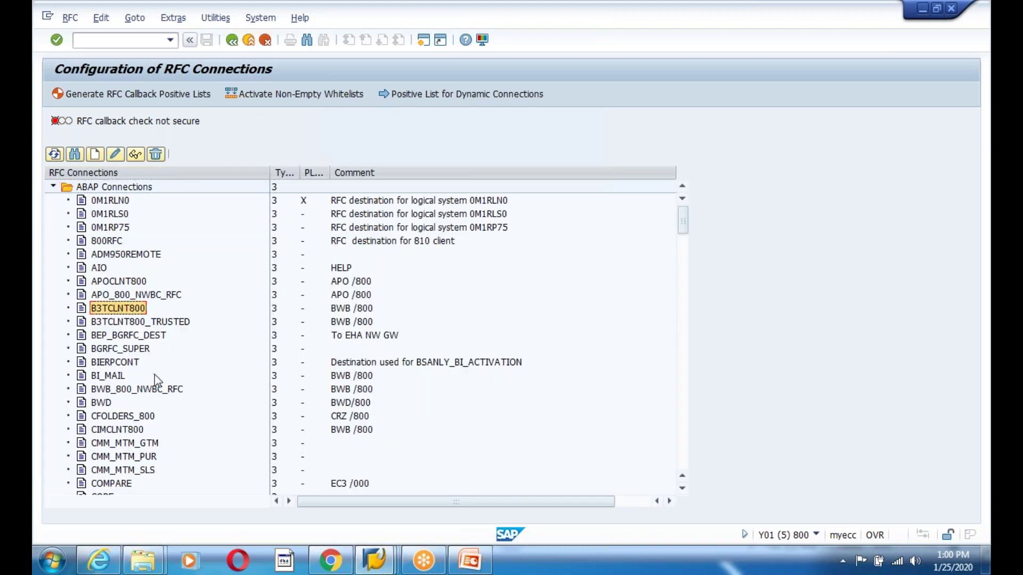
pyautogui.click(160, 390)
pyautogui.scroll(-7, 176, 392)
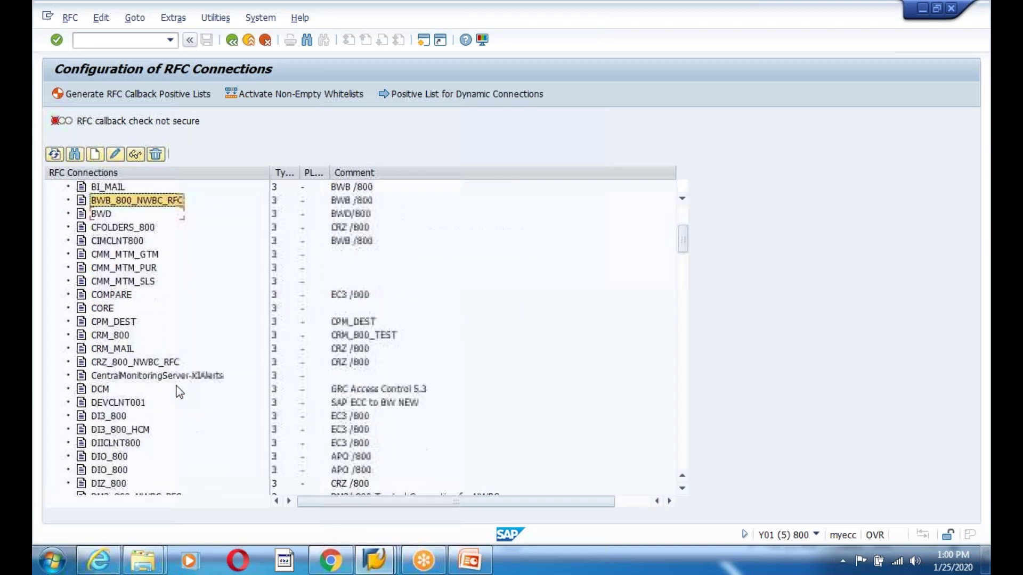
pyautogui.scroll(-6, 177, 391)
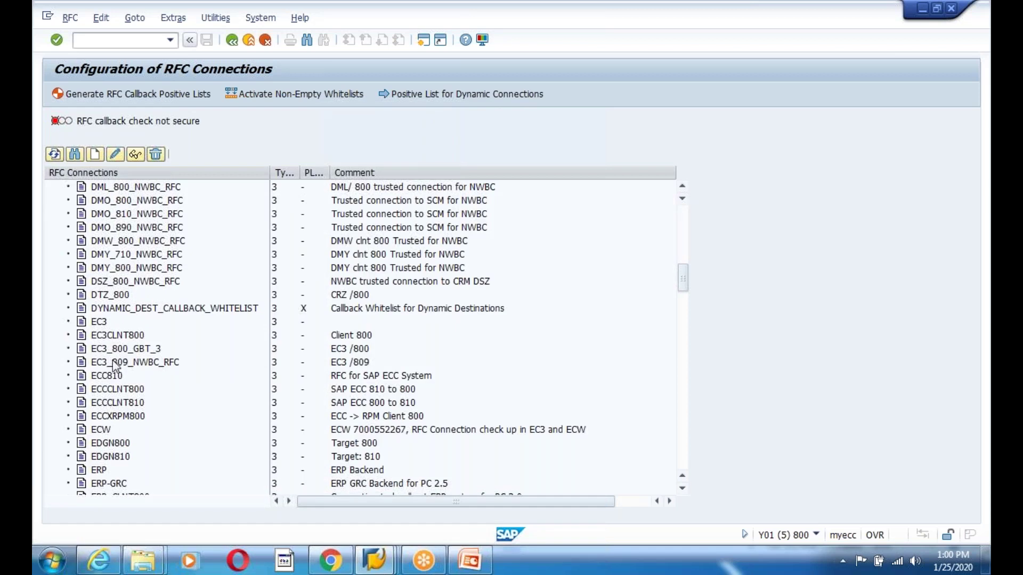
pyautogui.click(110, 446)
pyautogui.doubleClick(110, 457)
pyautogui.click(91, 101)
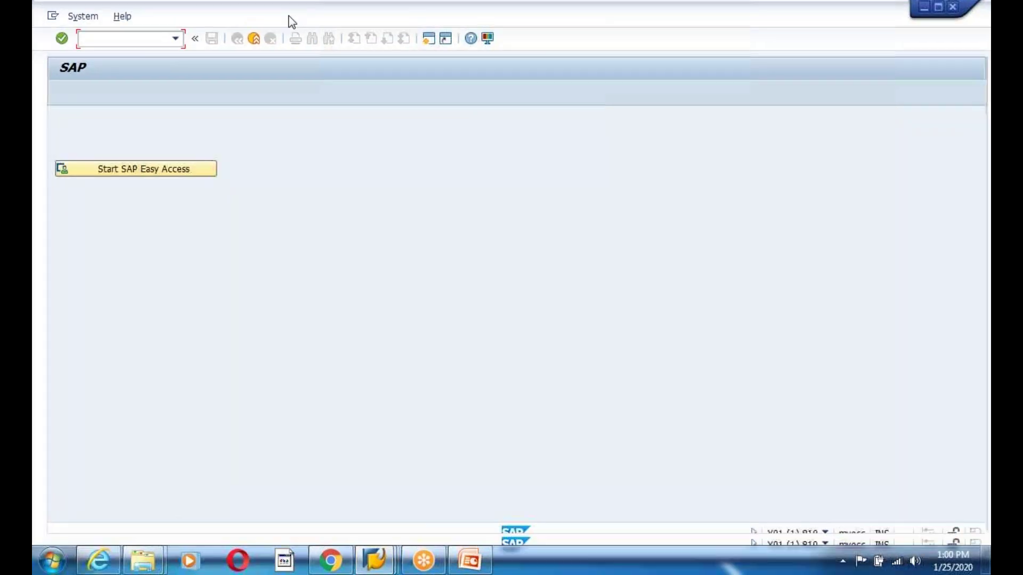
pyautogui.doubleClick(317, 13)
pyautogui.click(884, 86)
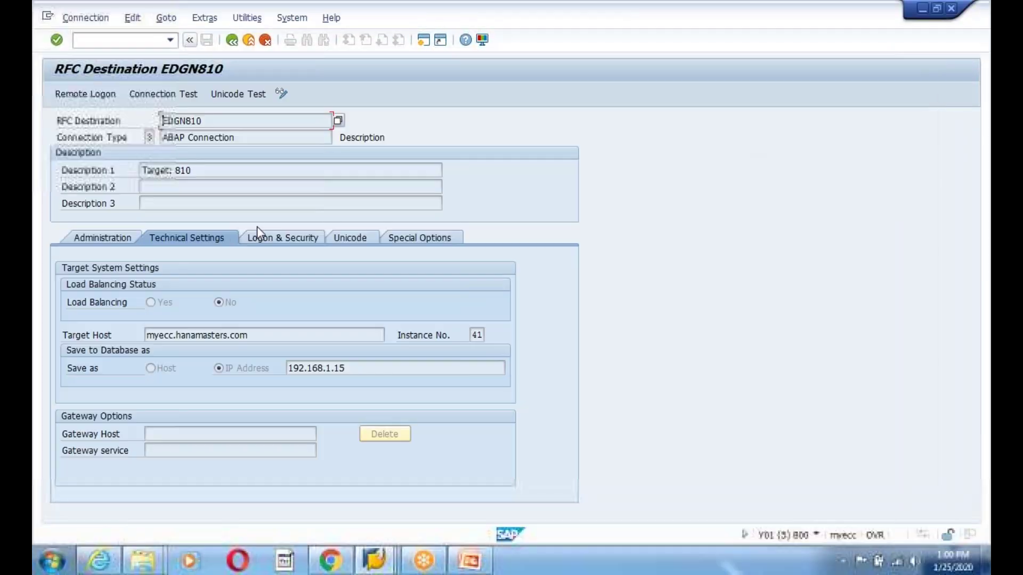
pyautogui.click(232, 40)
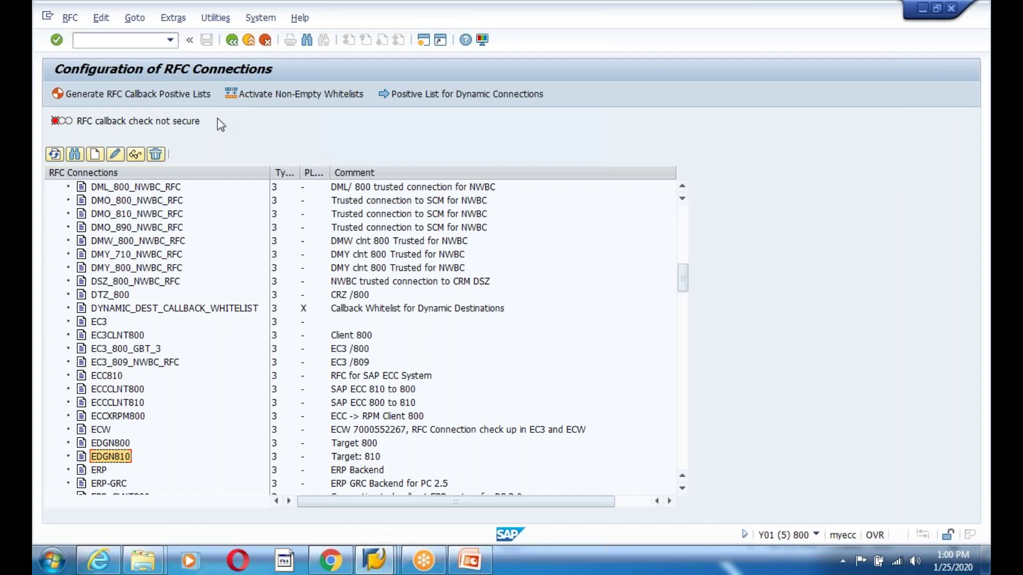
pyautogui.click(232, 40)
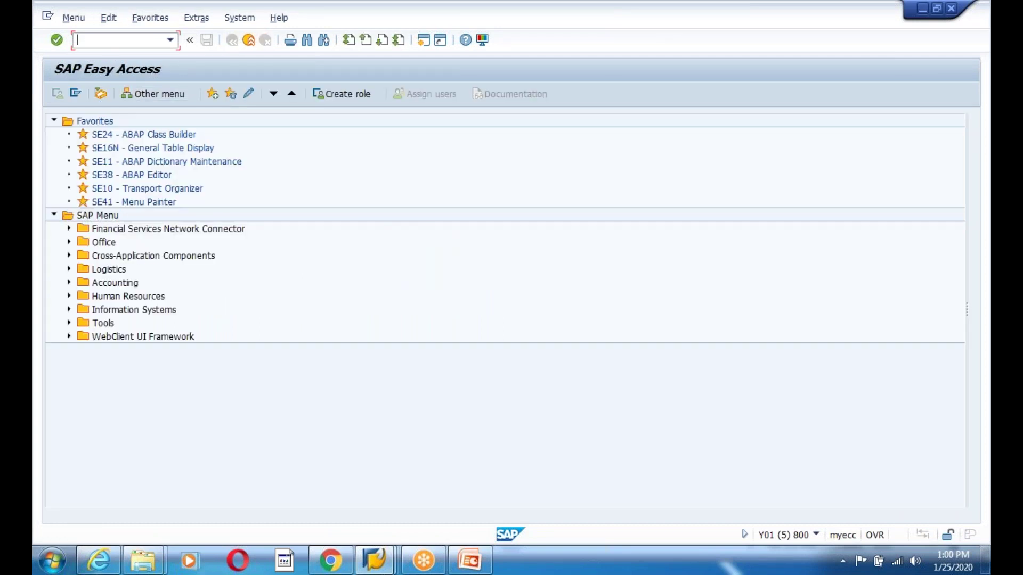
# Open partner ZIFFU810 under Partner Type LS in WE20 and select its MATMAS outbound row
pyautogui.press('Return')
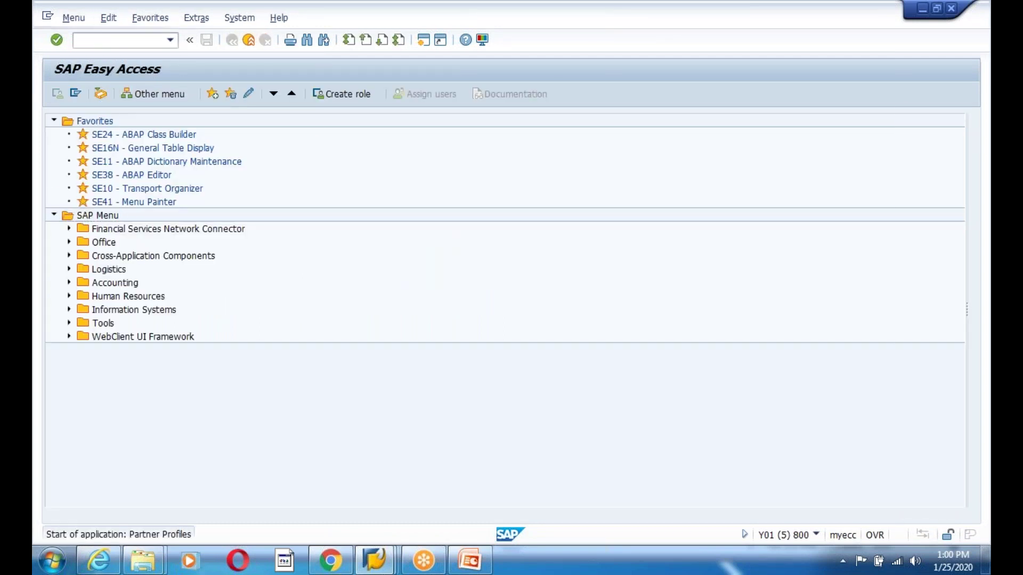
pyautogui.click(73, 212)
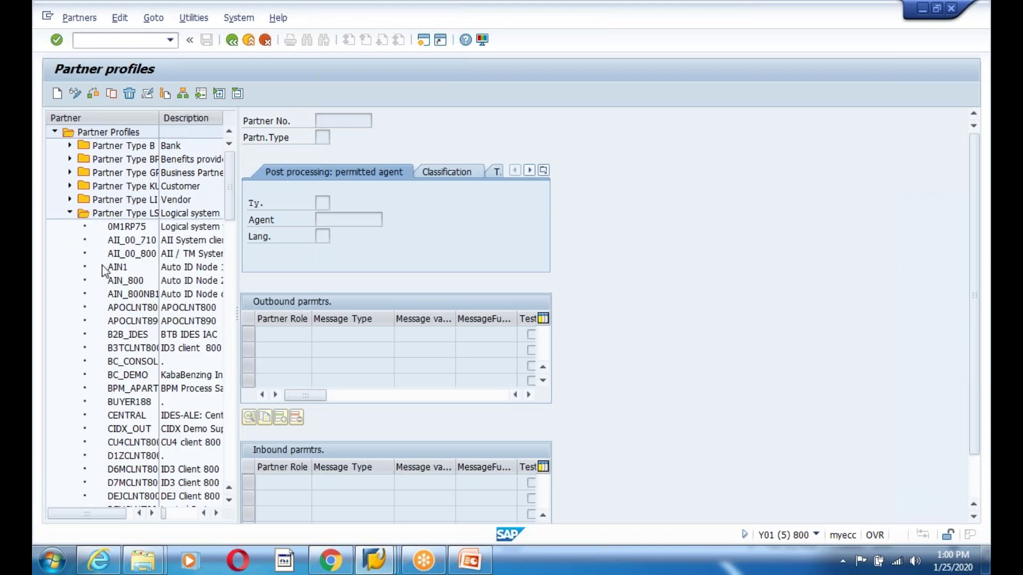
pyautogui.moveTo(231, 190); pyautogui.dragTo(123, 482)
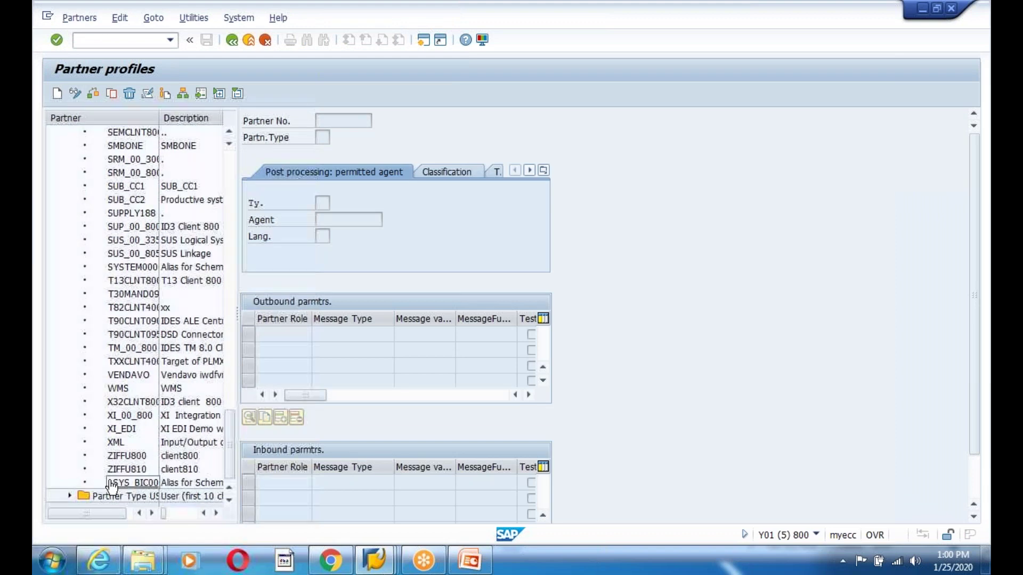
pyautogui.doubleClick(122, 471)
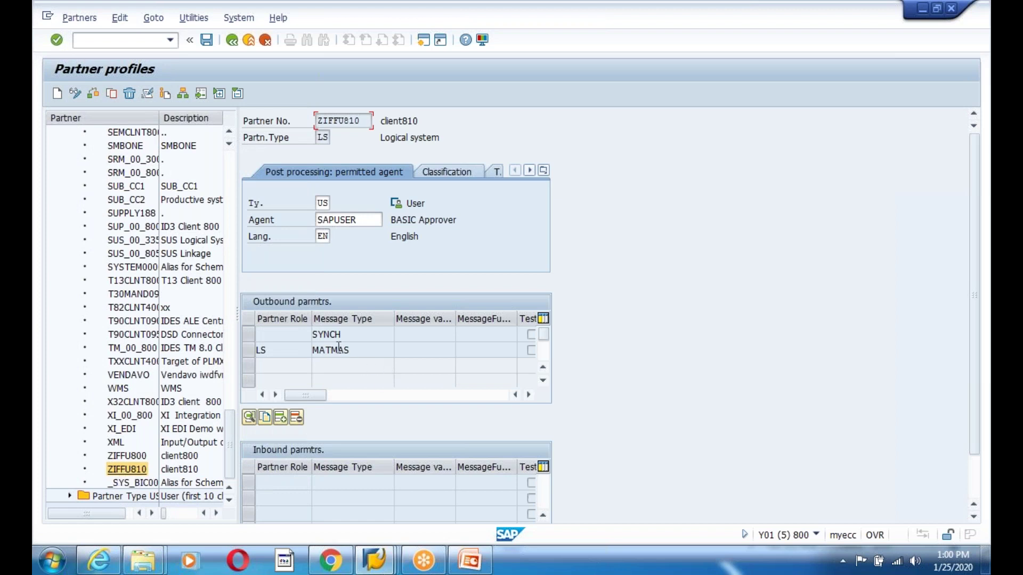
pyautogui.click(249, 350)
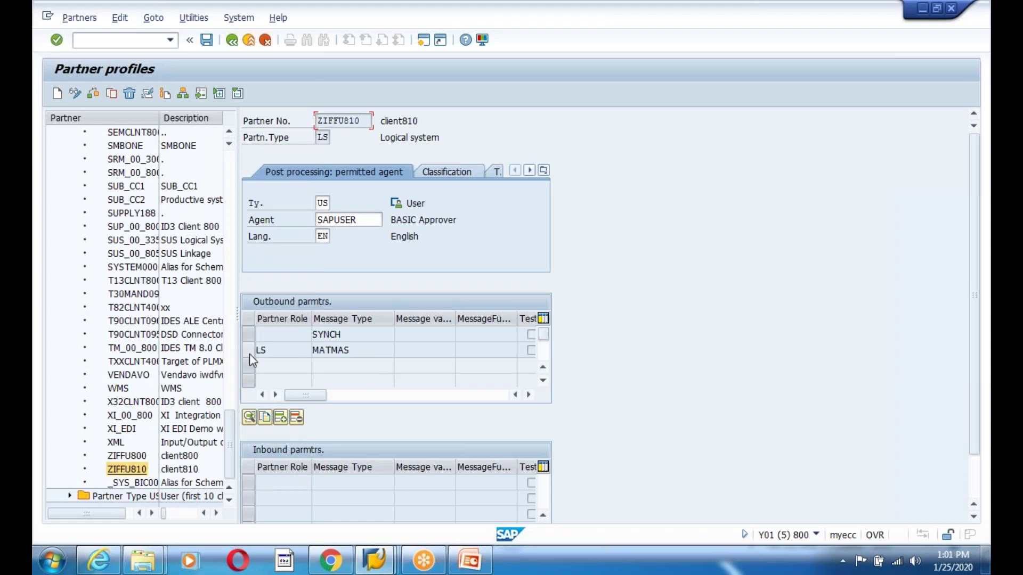
# Replace the MATMAS outbound parameter with one using port A000000066 and basic type MATMAS05
pyautogui.click(296, 417)
pyautogui.click(241, 276)
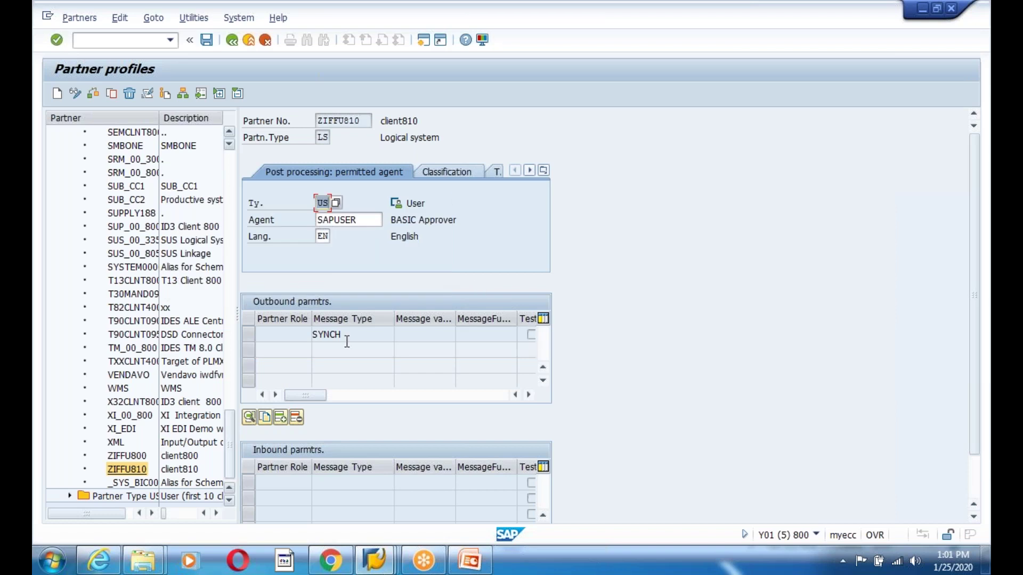
pyautogui.click(264, 418)
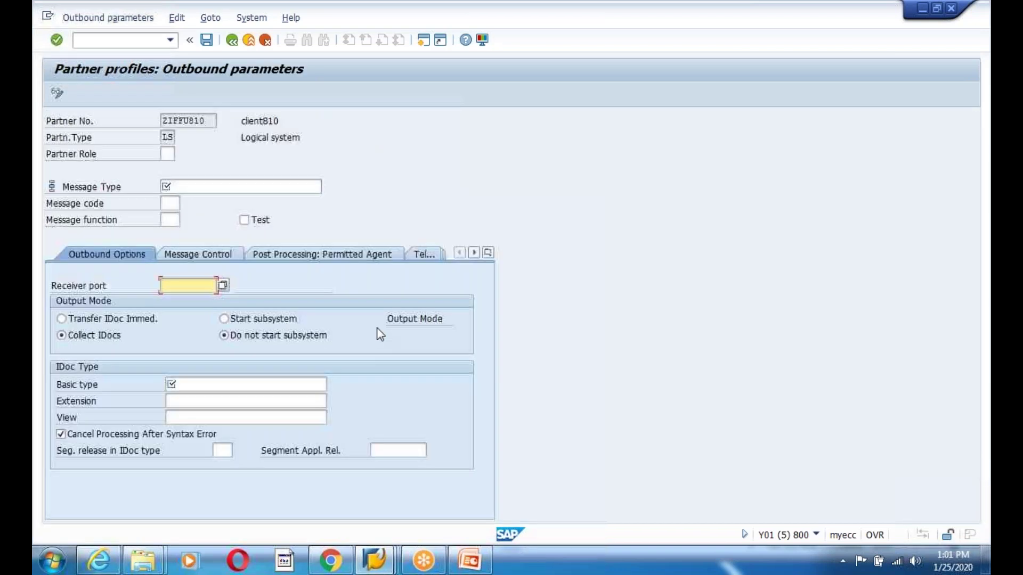
pyautogui.click(179, 190)
pyautogui.click(171, 199)
pyautogui.press('BackSpace')
pyautogui.press('BackSpace')
pyautogui.press('BackSpace')
pyautogui.press('BackSpace')
pyautogui.press('BackSpace')
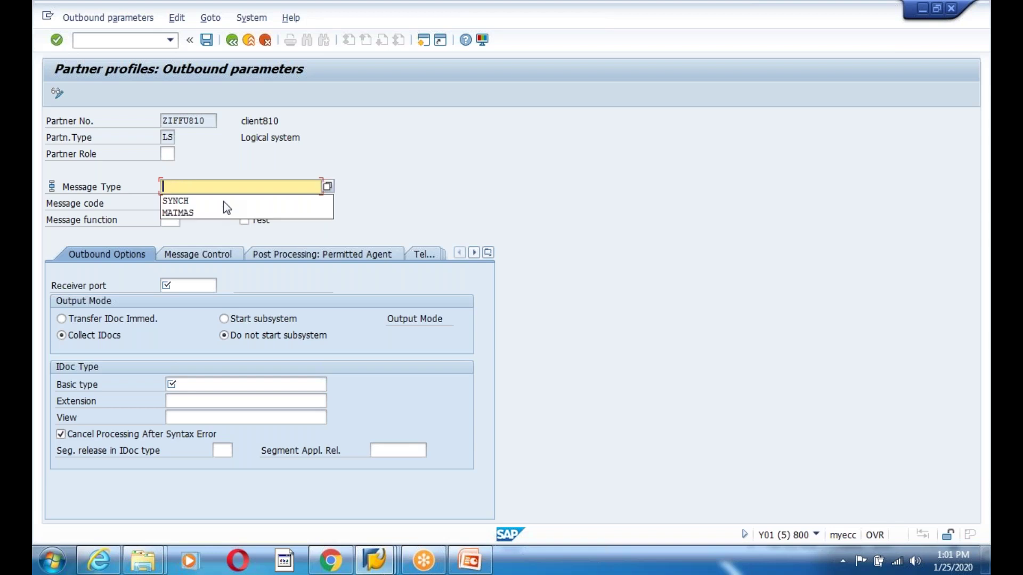
pyautogui.click(186, 286)
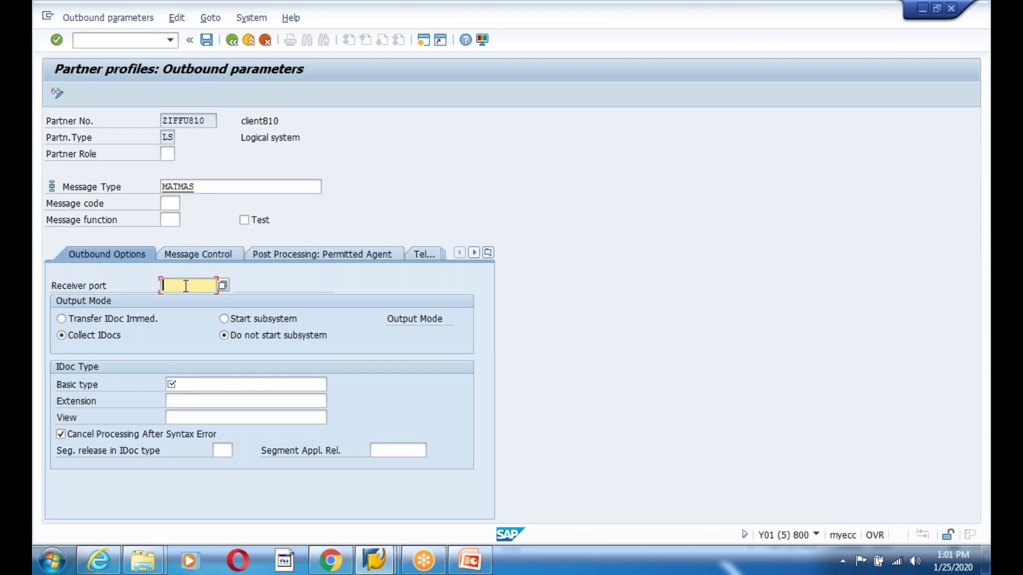
pyautogui.click(202, 301)
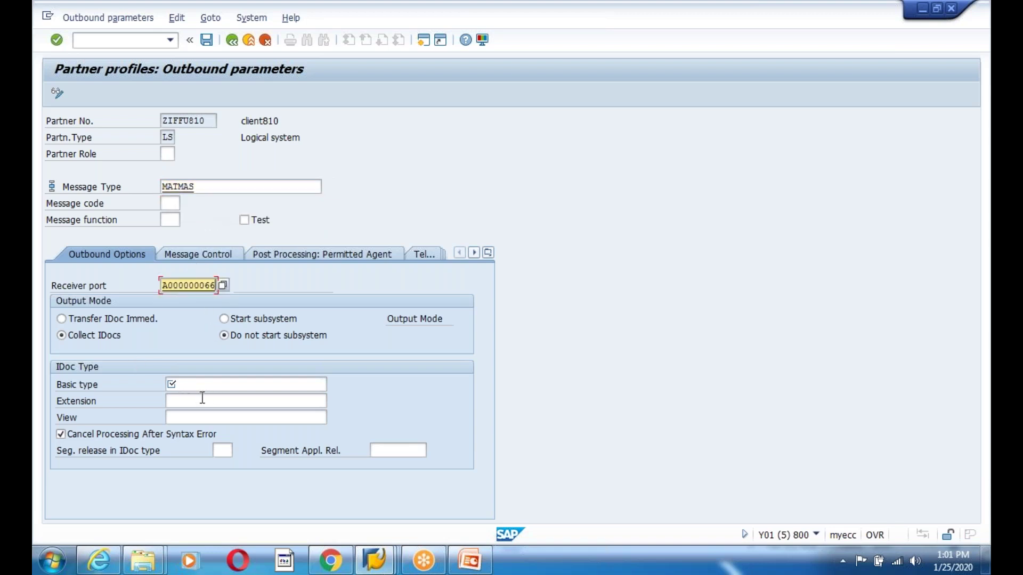
pyautogui.click(187, 381)
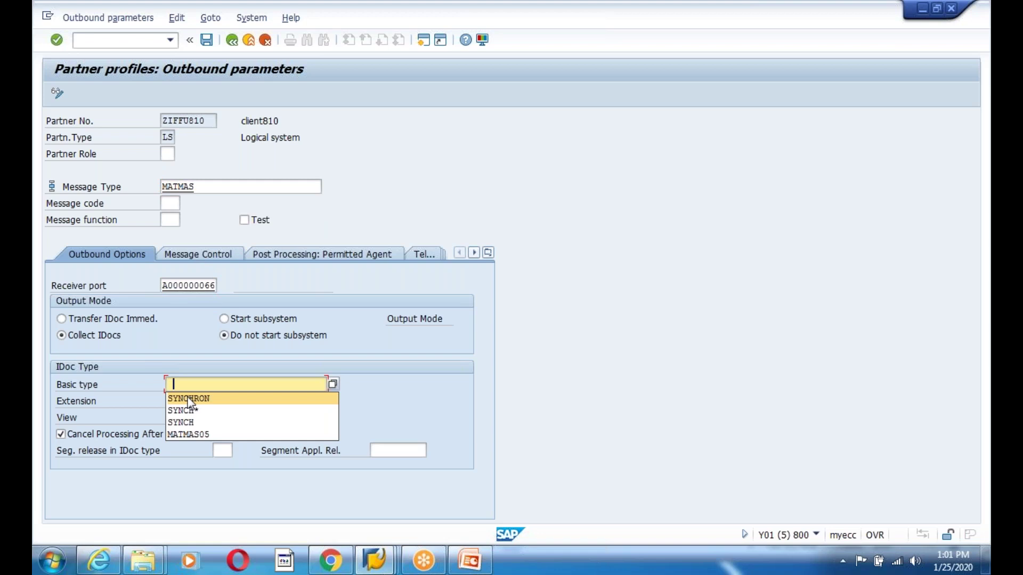
pyautogui.click(193, 433)
pyautogui.click(207, 40)
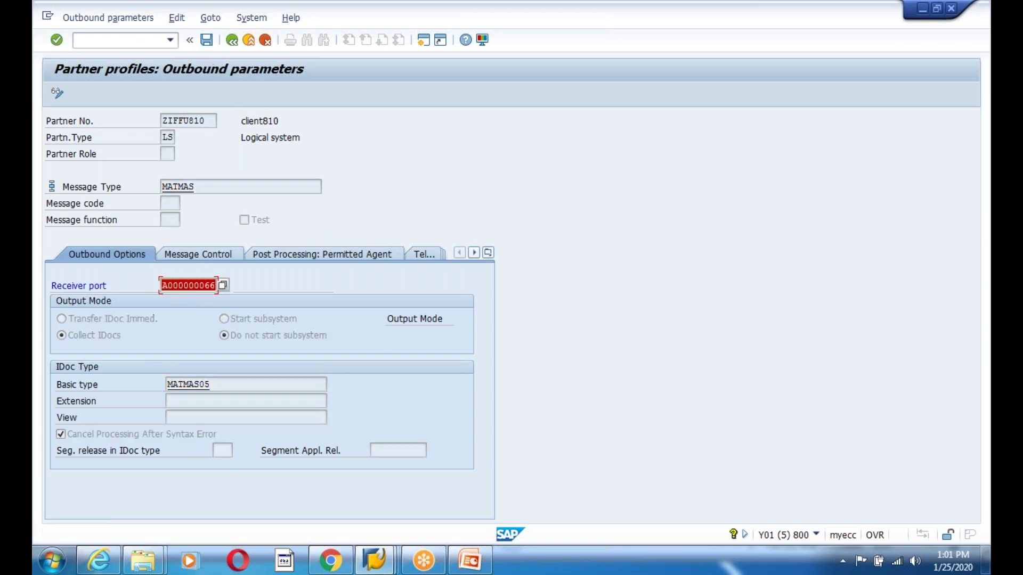
# Set the MATMAS outbound packet size to 100 and save
pyautogui.press('Return')
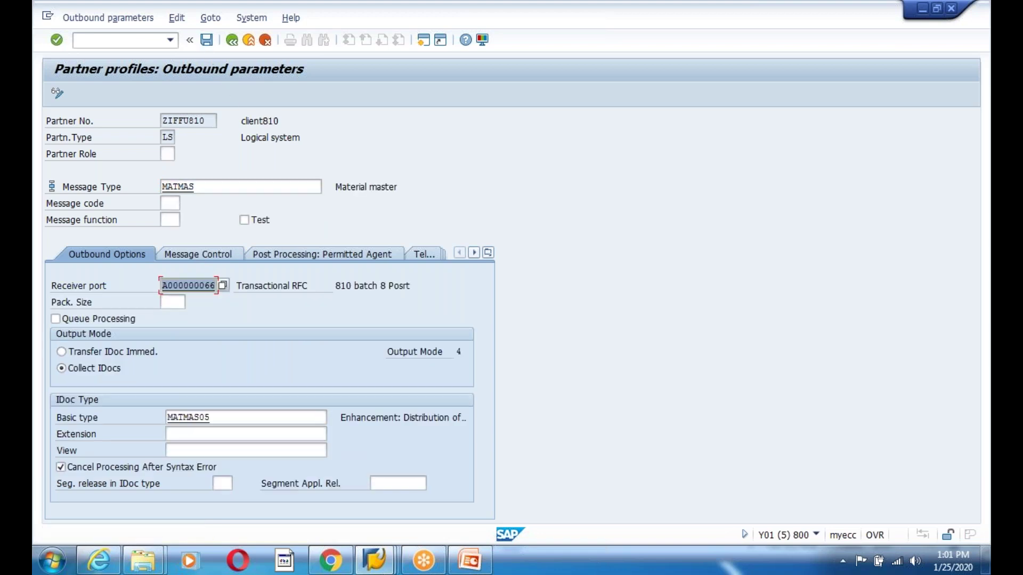
pyautogui.click(173, 302)
pyautogui.write('100')
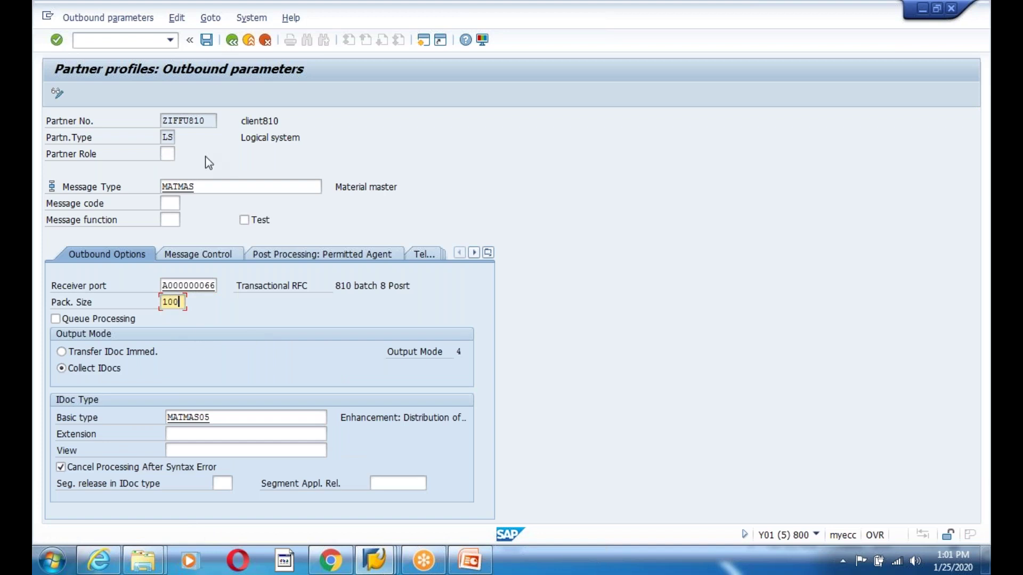
pyautogui.click(208, 40)
pyautogui.click(232, 40)
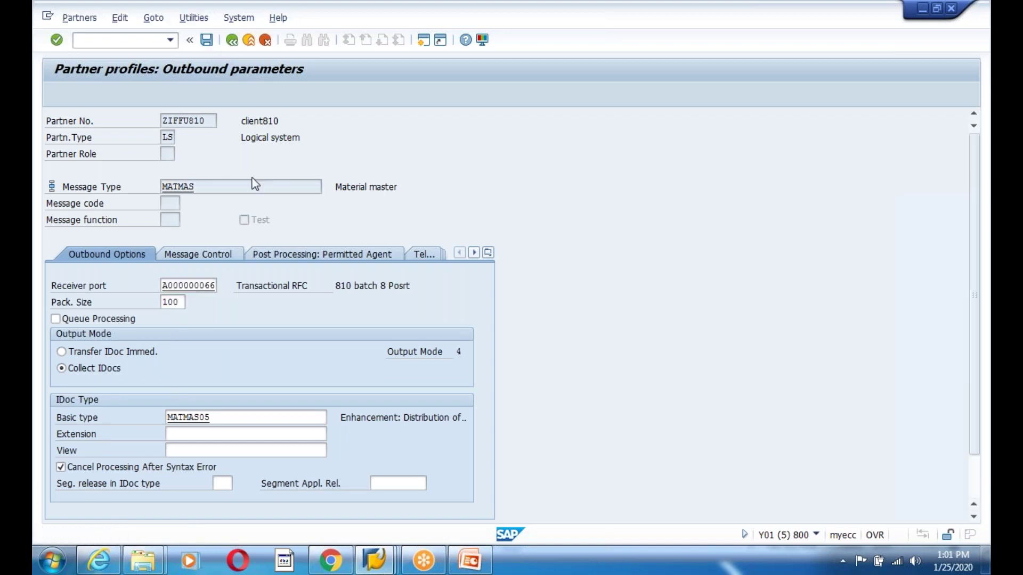
# Give the SYNCH outbound parameter basic type SYNCHRON and save it
pyautogui.doubleClick(347, 350)
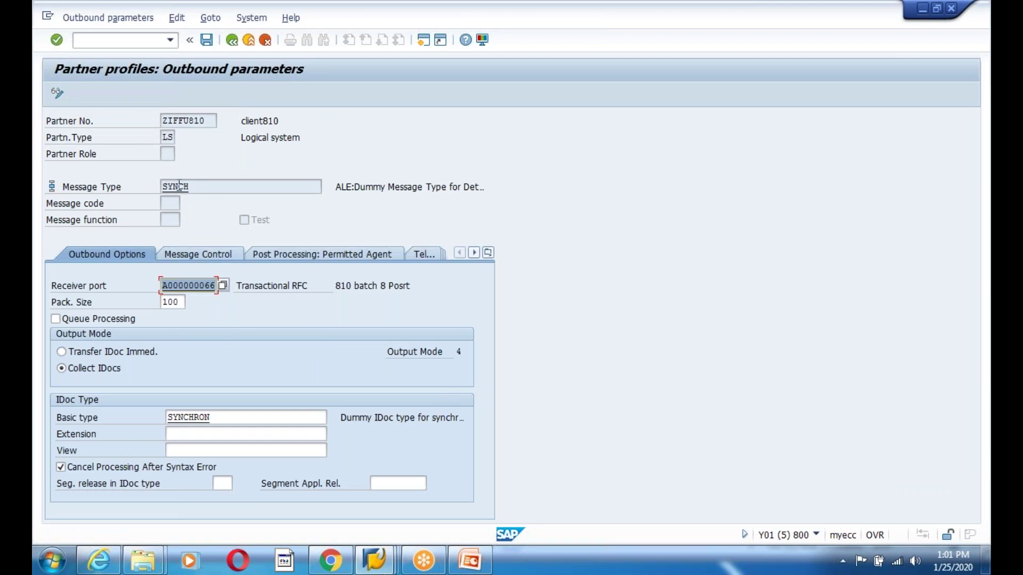
pyautogui.click(213, 418)
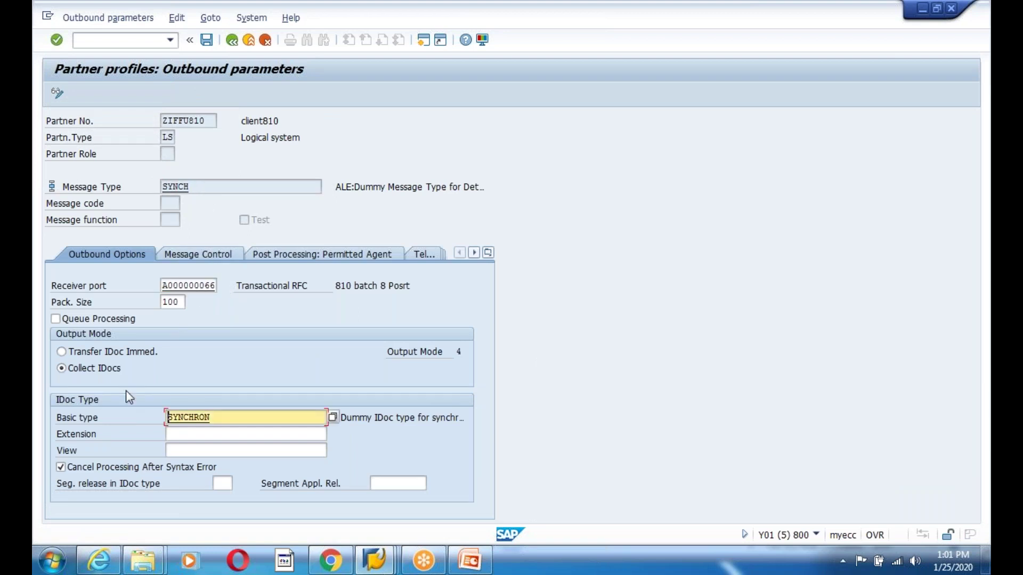
pyautogui.click(206, 40)
pyautogui.click(232, 40)
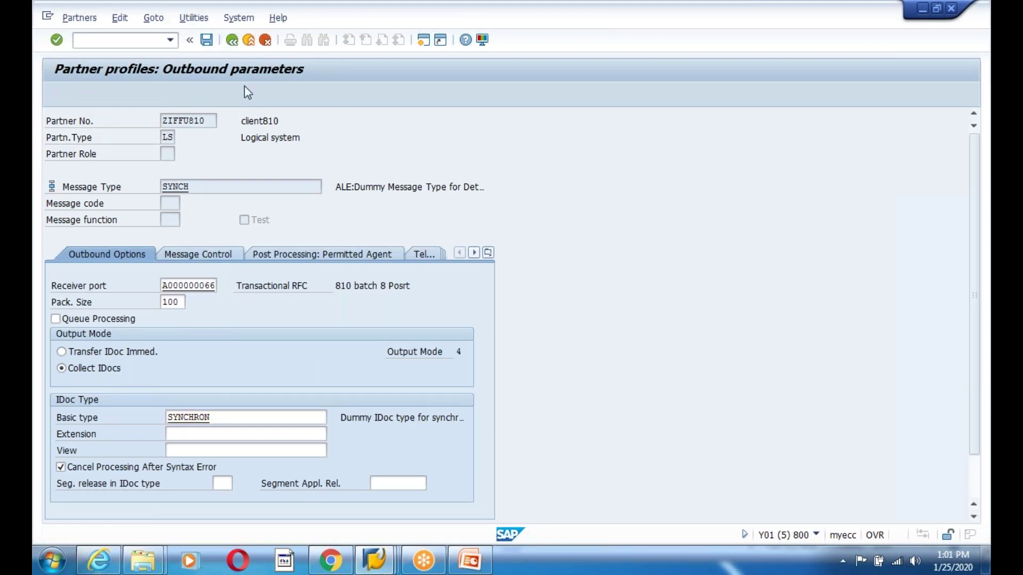
pyautogui.click(351, 335)
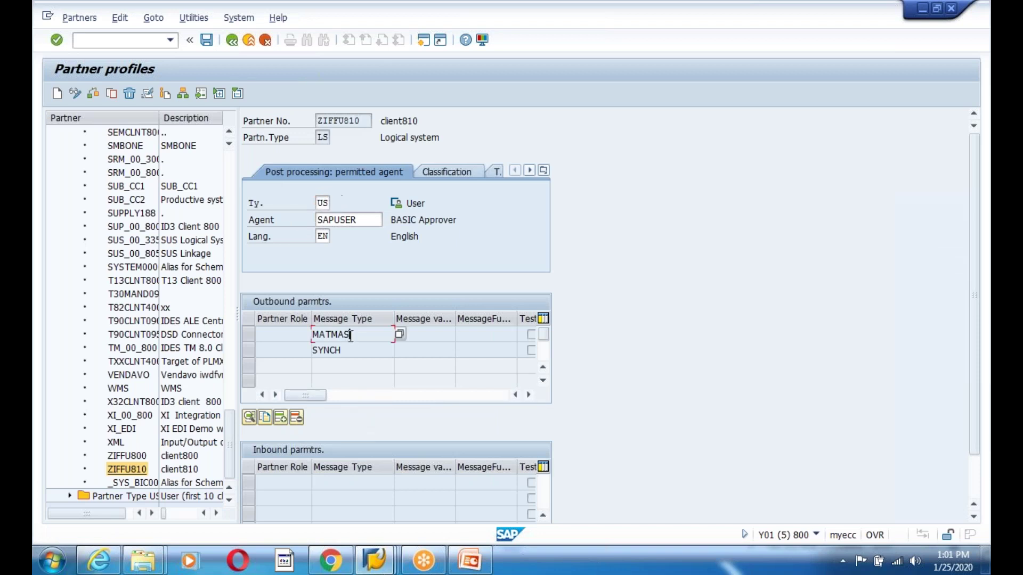
# Delete the ZIFFU800 partner profile after confirming, then recheck ZIFFU810's SYNCH parameter
pyautogui.click(355, 352)
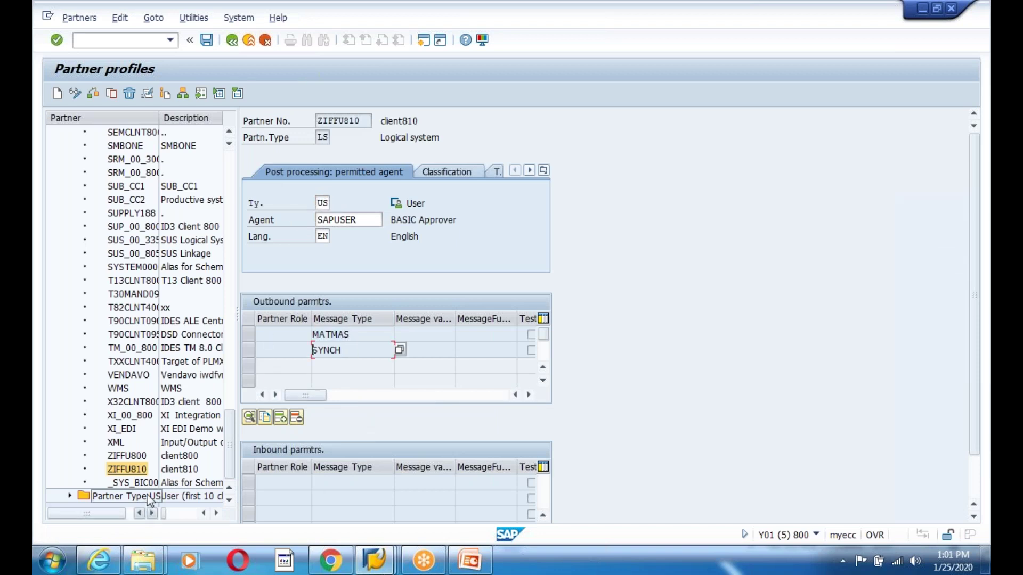
pyautogui.click(128, 456)
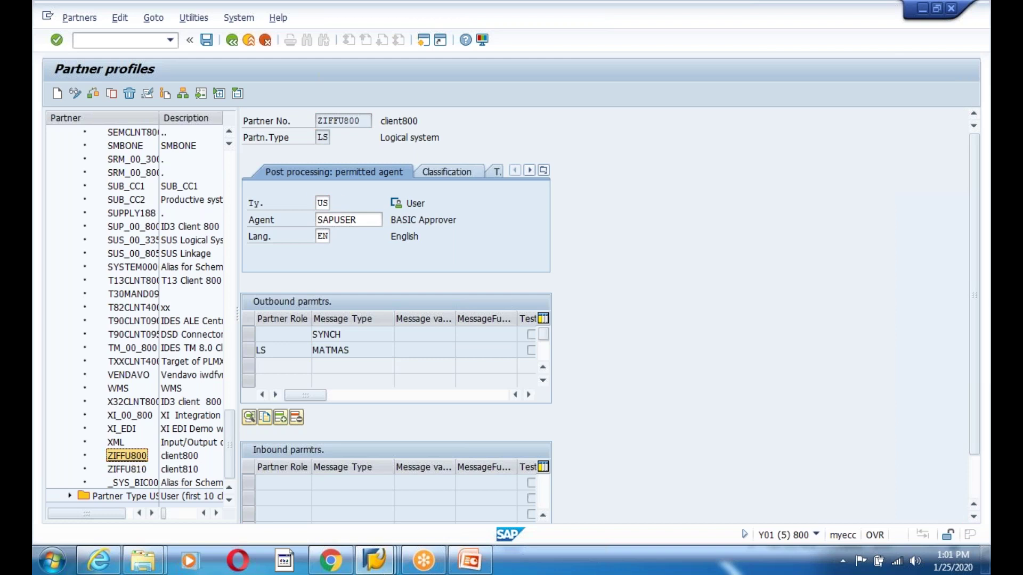
pyautogui.click(130, 93)
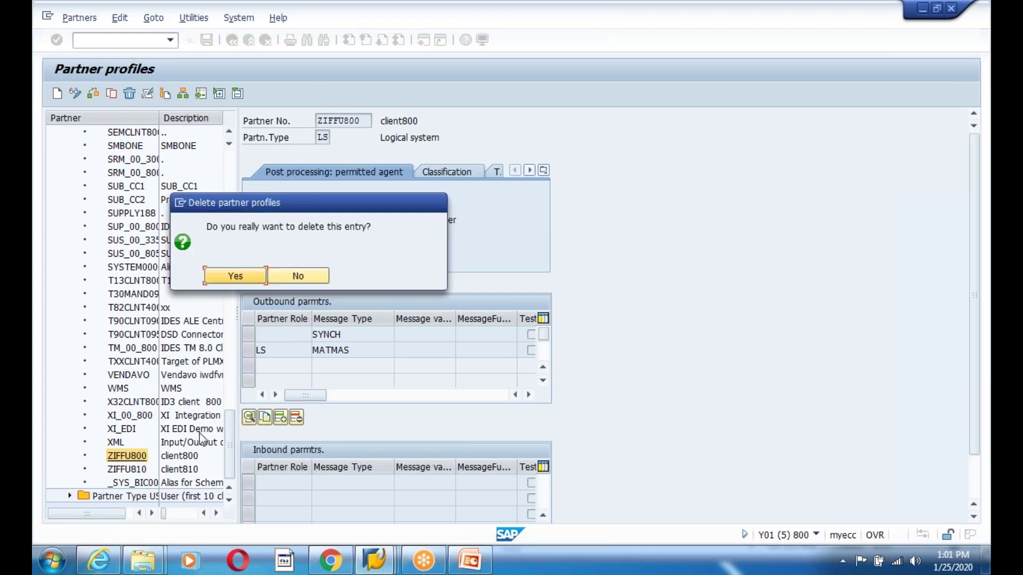
pyautogui.click(237, 276)
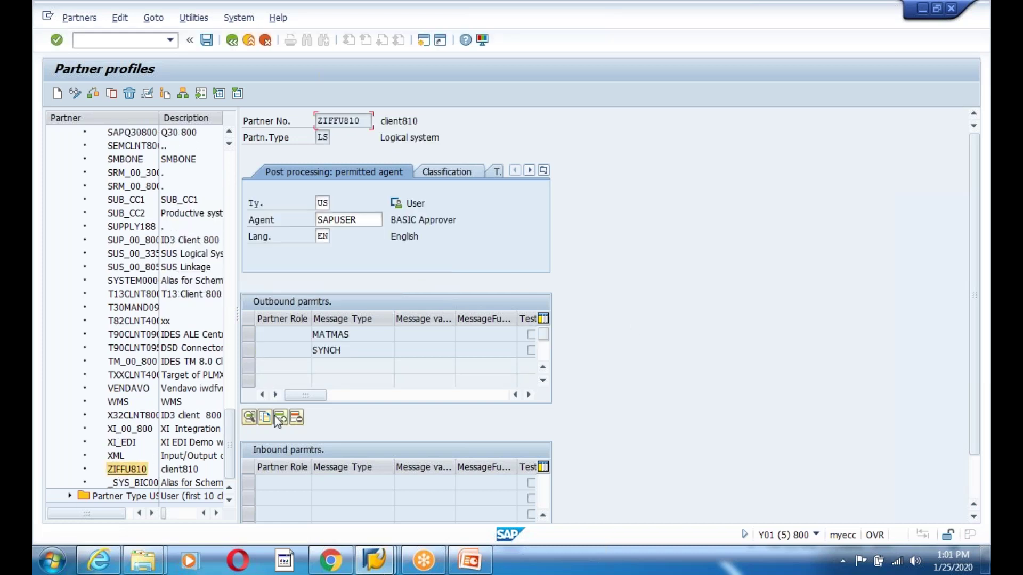
pyautogui.click(346, 334)
pyautogui.click(314, 350)
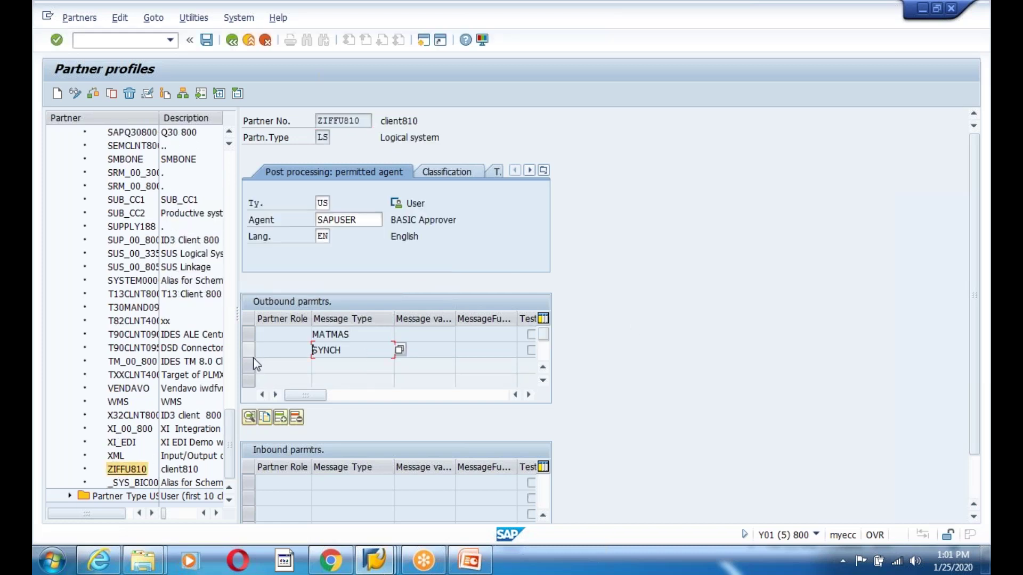
pyautogui.click(392, 568)
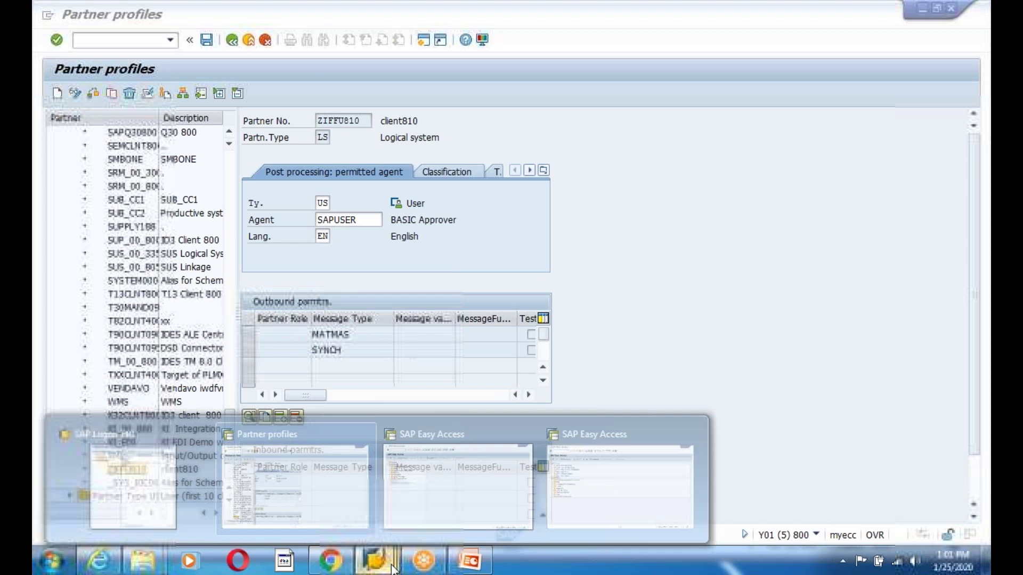
# In the client 810 session, open partner profile LS ZIFFU800 in WE20
pyautogui.click(434, 502)
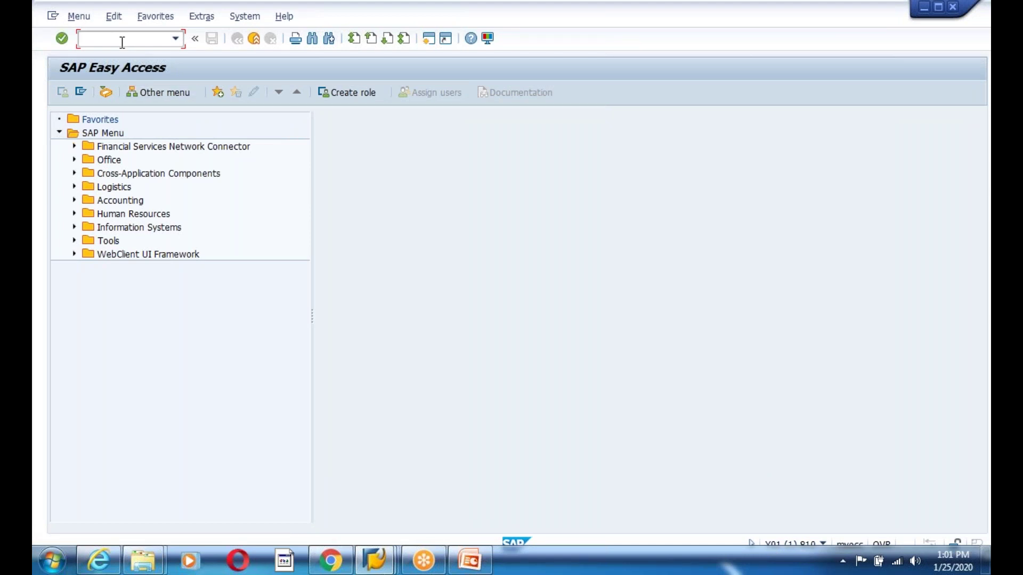
pyautogui.write('we')
pyautogui.press('Return')
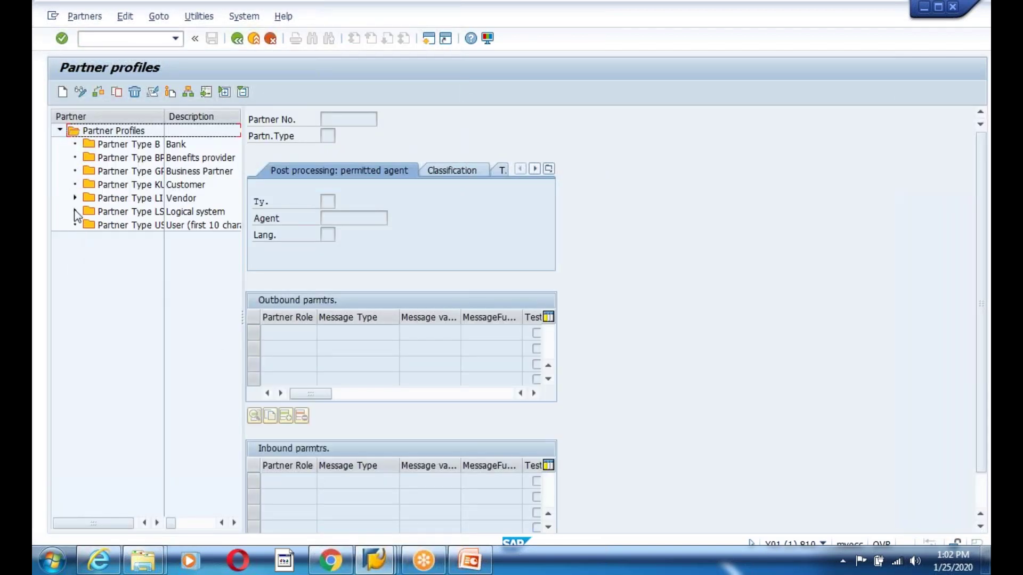
pyautogui.click(75, 212)
pyautogui.doubleClick(132, 360)
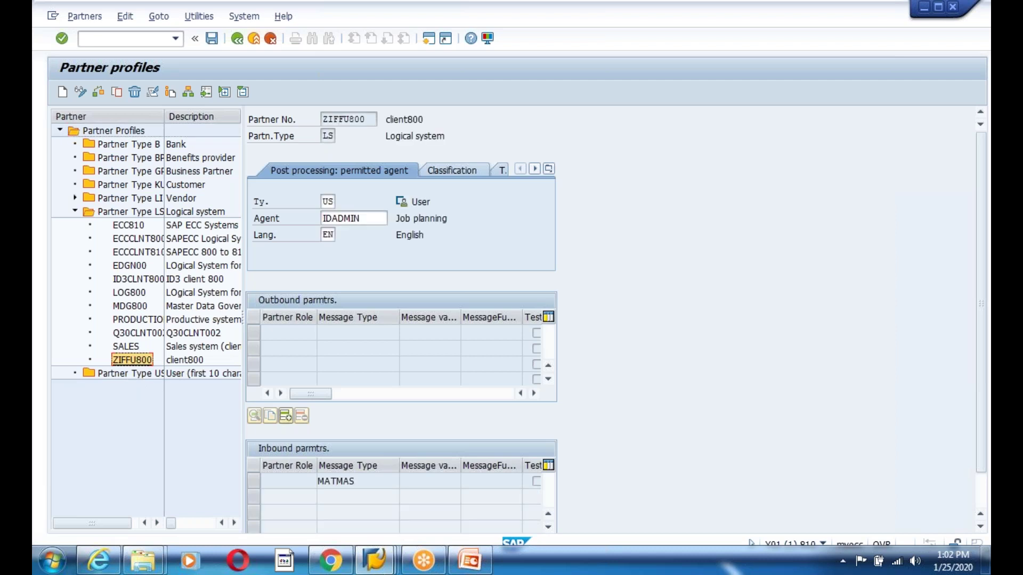
# Change the inbound MATMAS process code to MATM, then return to the client 800 session
pyautogui.click(368, 486)
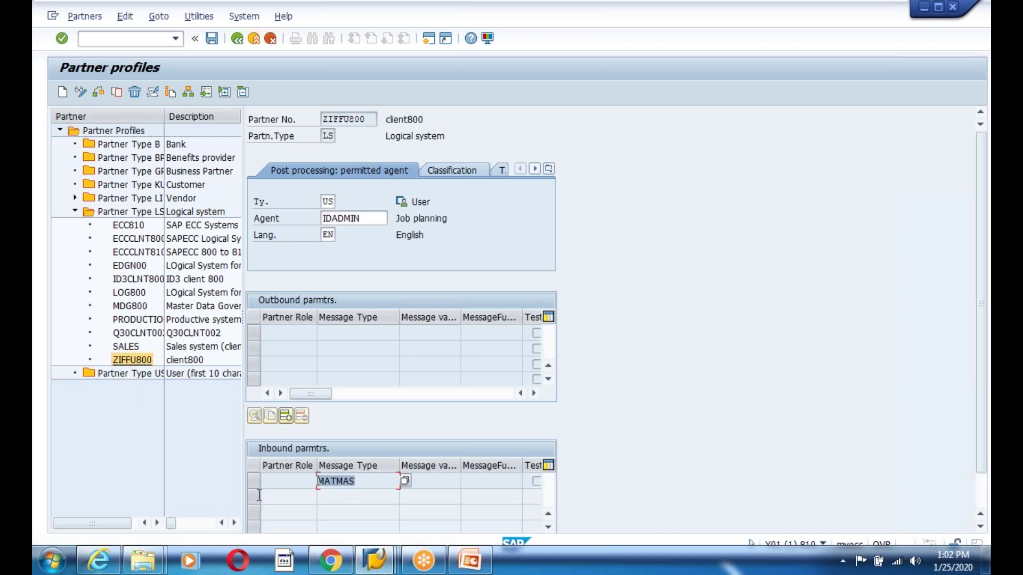
pyautogui.doubleClick(342, 483)
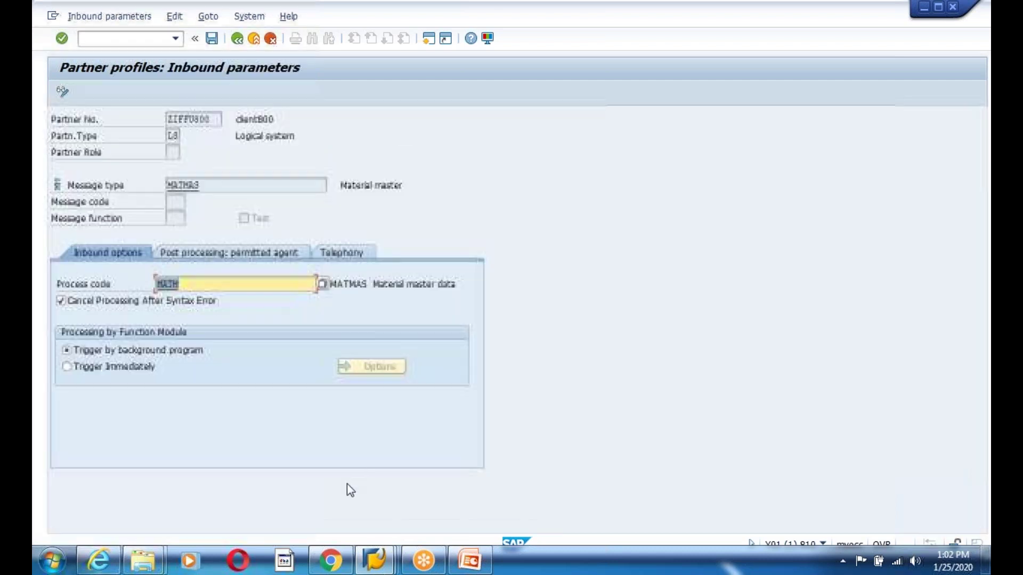
pyautogui.write('MATM')
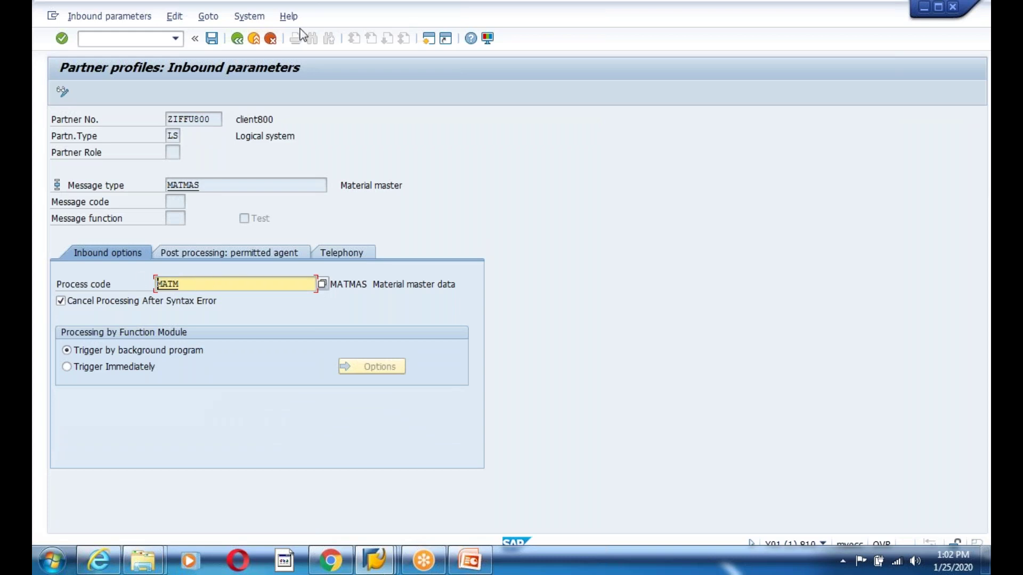
pyautogui.click(237, 39)
pyautogui.click(237, 38)
pyautogui.moveTo(376, 559)
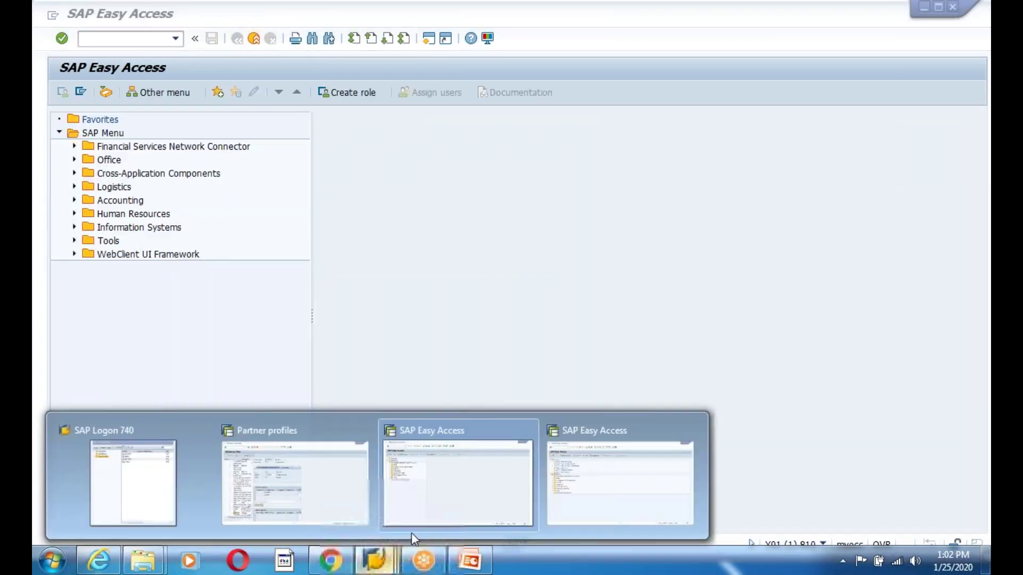
pyautogui.click(306, 484)
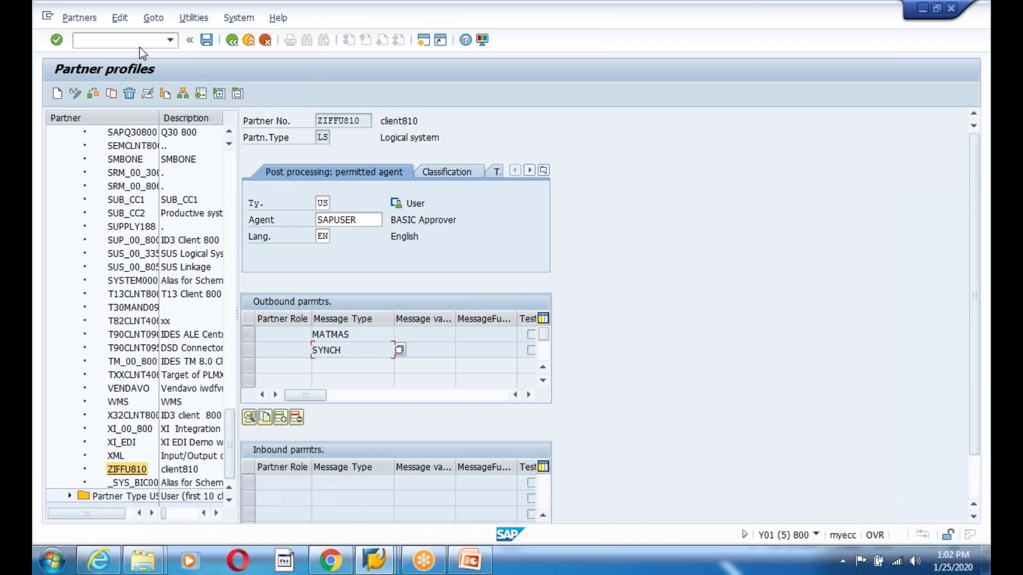
# Review the logical systems list in BD54, then launch distribution model transaction BD64
pyautogui.click(238, 42)
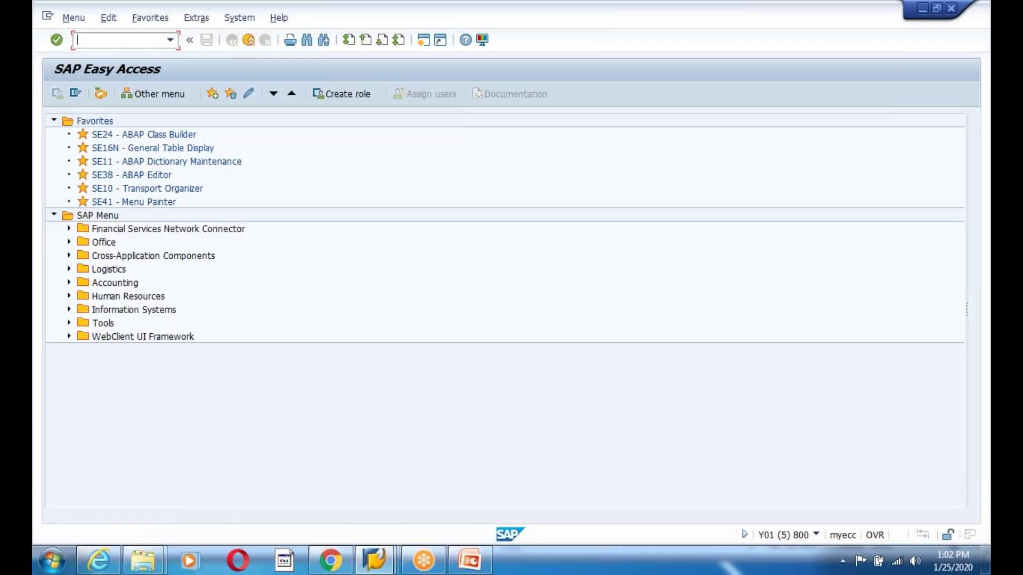
pyautogui.write('4')
pyautogui.press('Return')
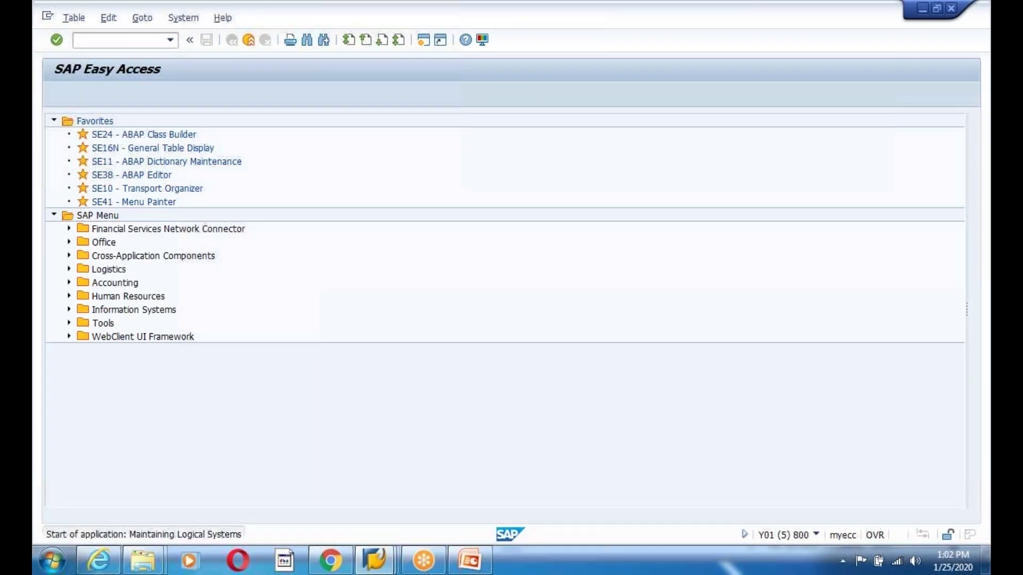
pyautogui.press('Return')
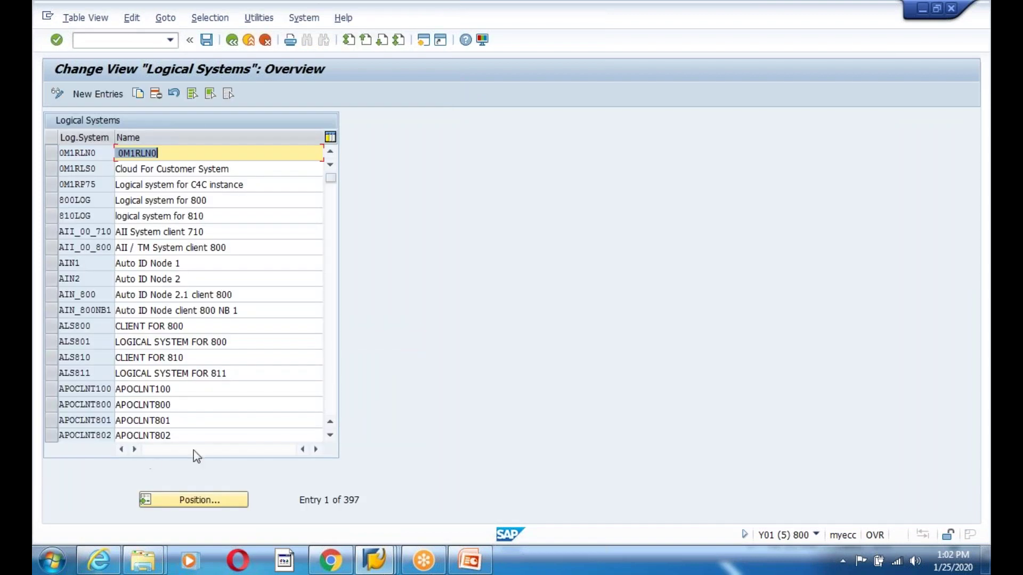
pyautogui.click(232, 40)
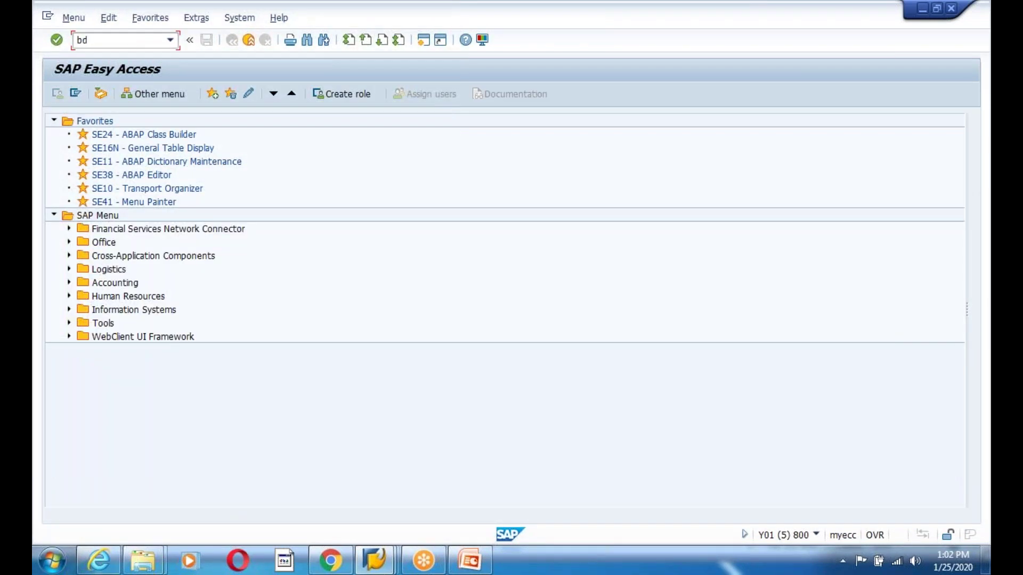
pyautogui.press('Return')
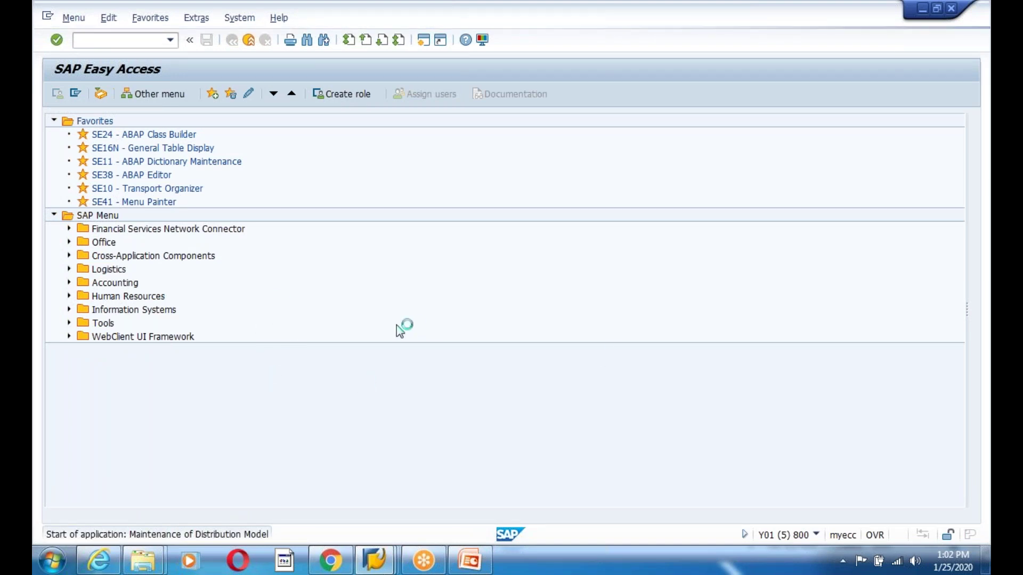
# Select the irfan model view and switch the distribution model to change mode
pyautogui.click(107, 432)
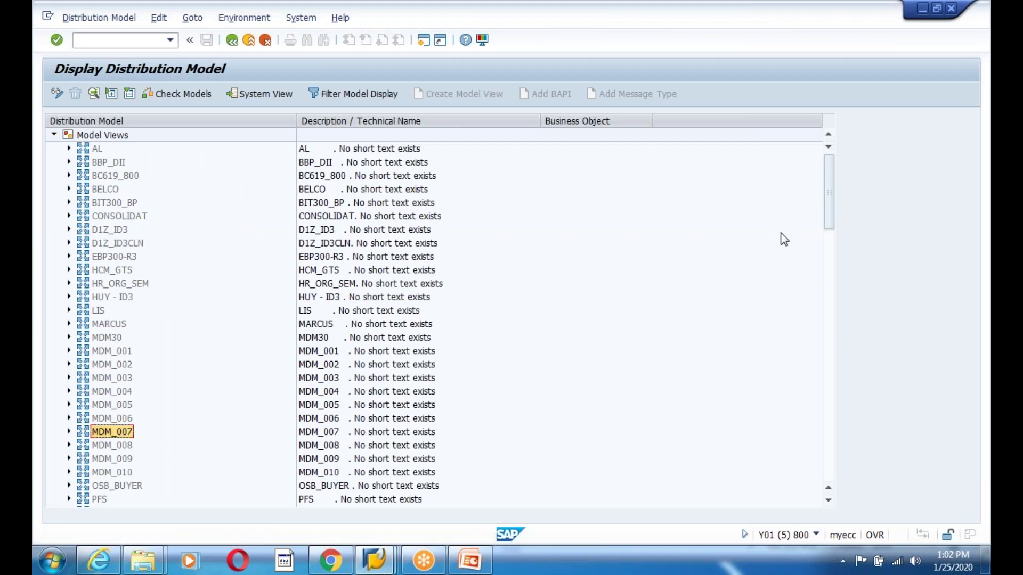
pyautogui.moveTo(829, 186); pyautogui.dragTo(856, 469)
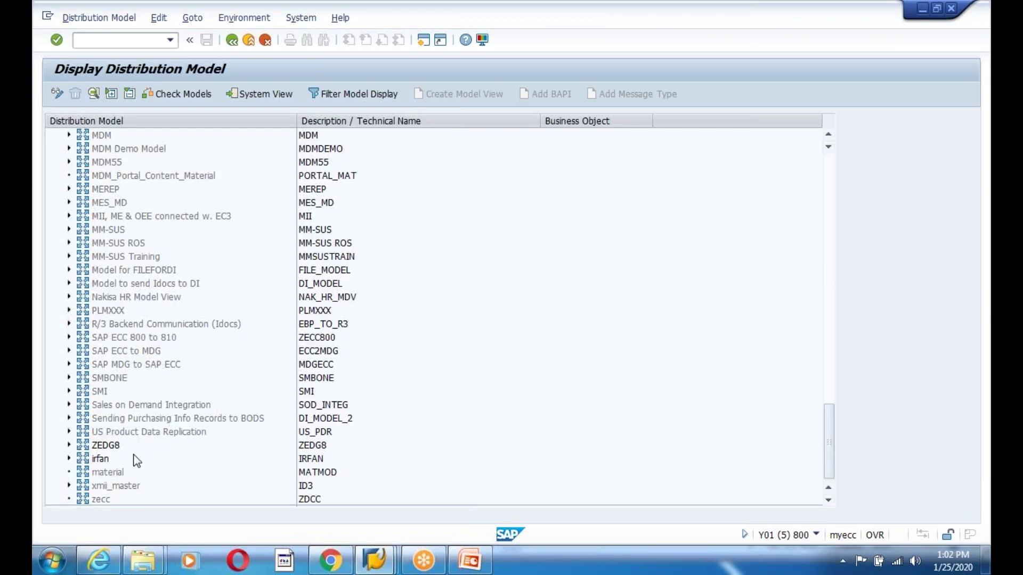
pyautogui.click(69, 458)
pyautogui.click(100, 458)
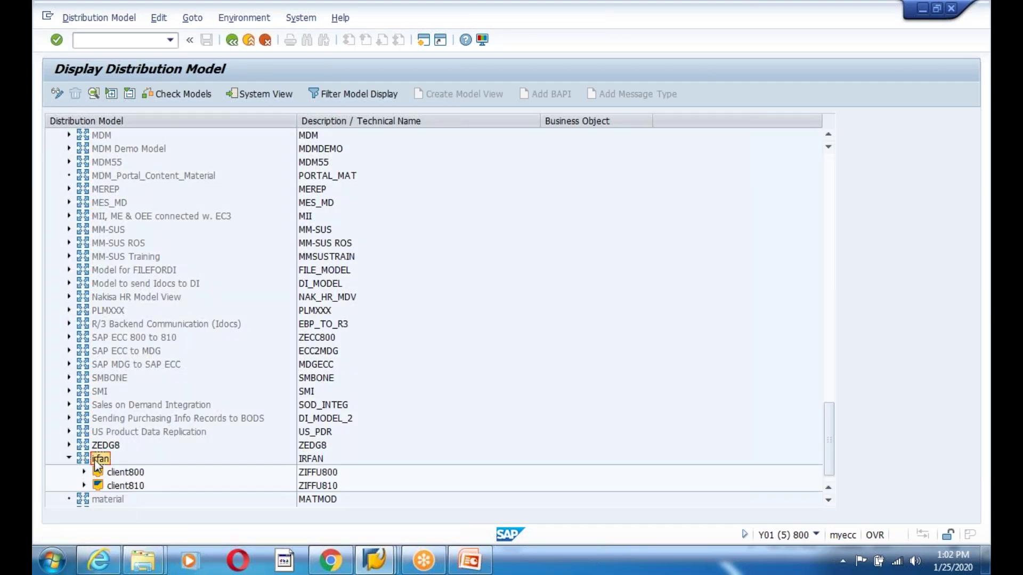
pyautogui.click(63, 96)
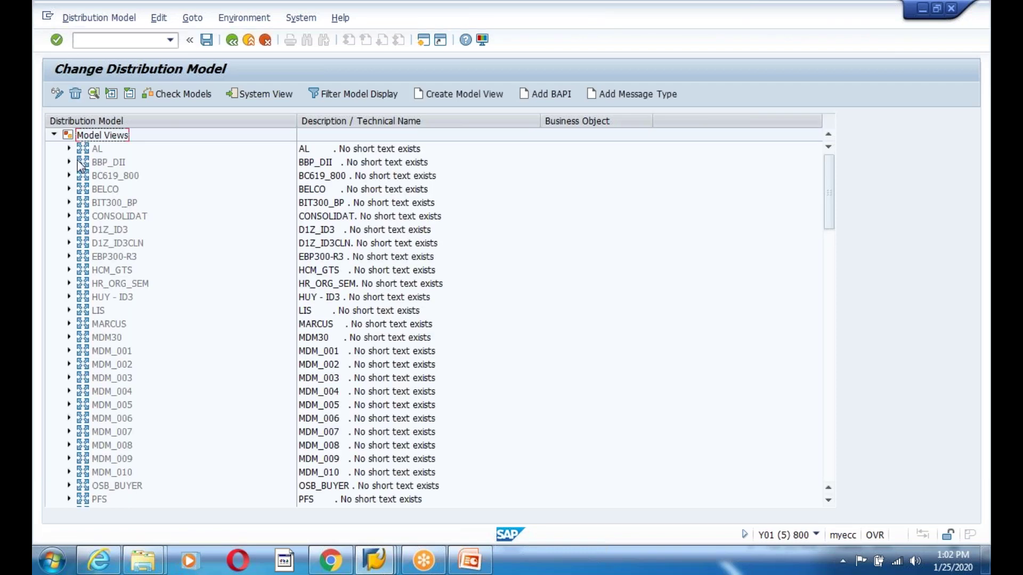
# Delete the irfan and ZEDG8 model views and save the distribution model
pyautogui.moveTo(828, 193); pyautogui.dragTo(829, 457)
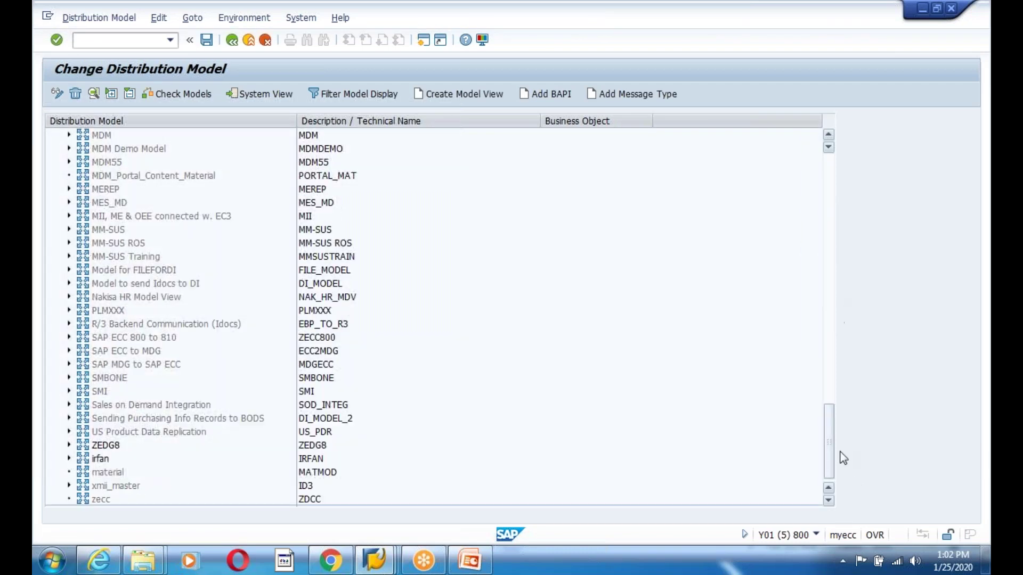
pyautogui.click(99, 459)
pyautogui.click(76, 95)
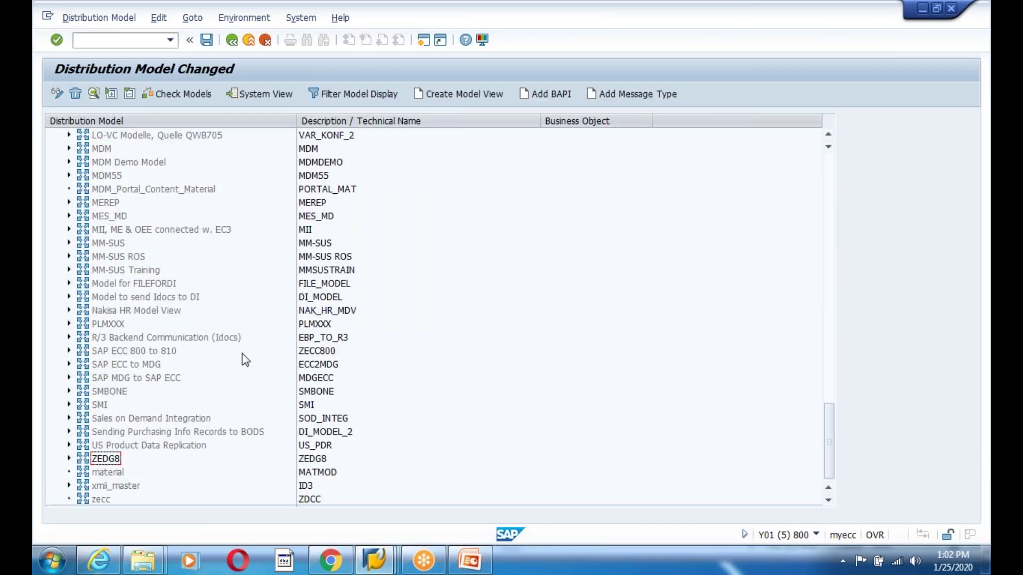
pyautogui.click(74, 96)
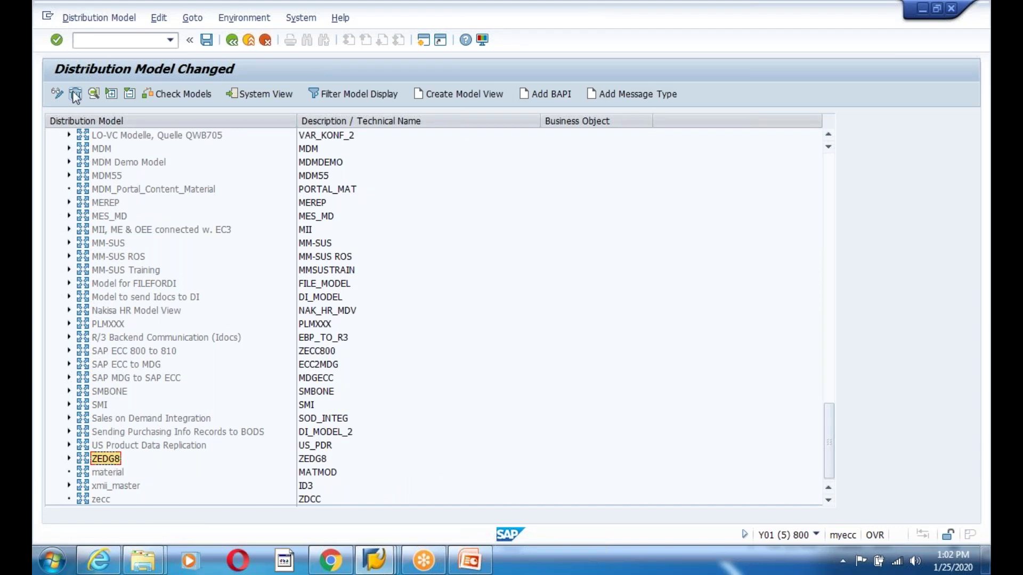
pyautogui.click(208, 41)
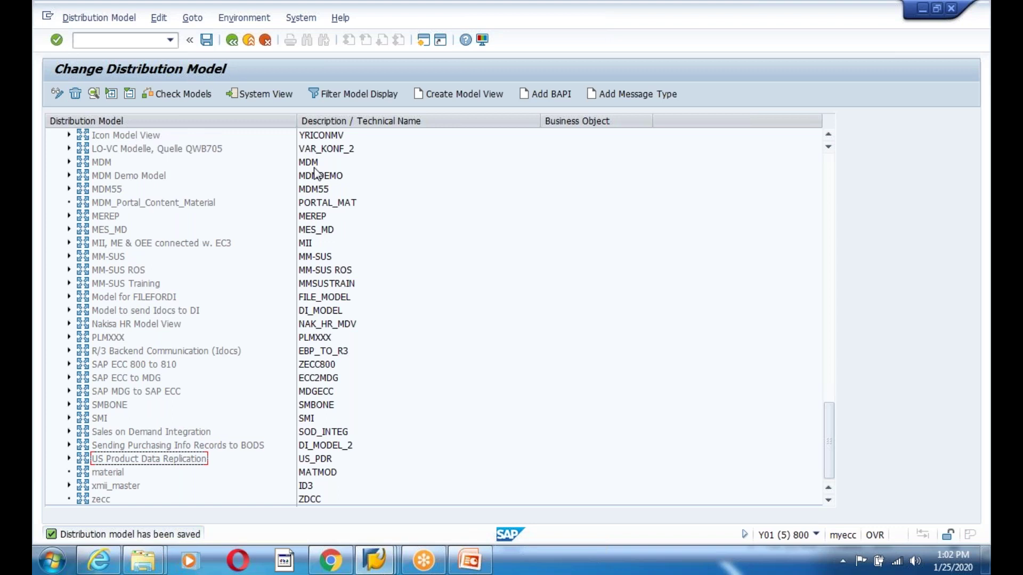
pyautogui.click(459, 92)
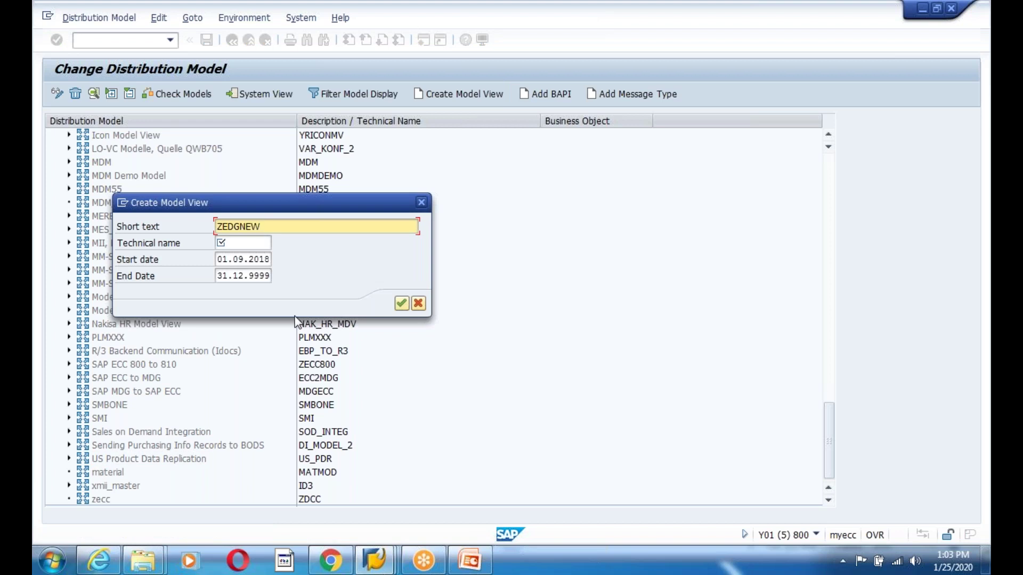
# Create the ZEDGNEW model view, using ZEDGNEW as both short text and technical name
pyautogui.doubleClick(250, 227)
pyautogui.hotkey('ctrl', 'c')
pyautogui.click(231, 244)
pyautogui.hotkey('ctrl', 'v')
pyautogui.click(401, 304)
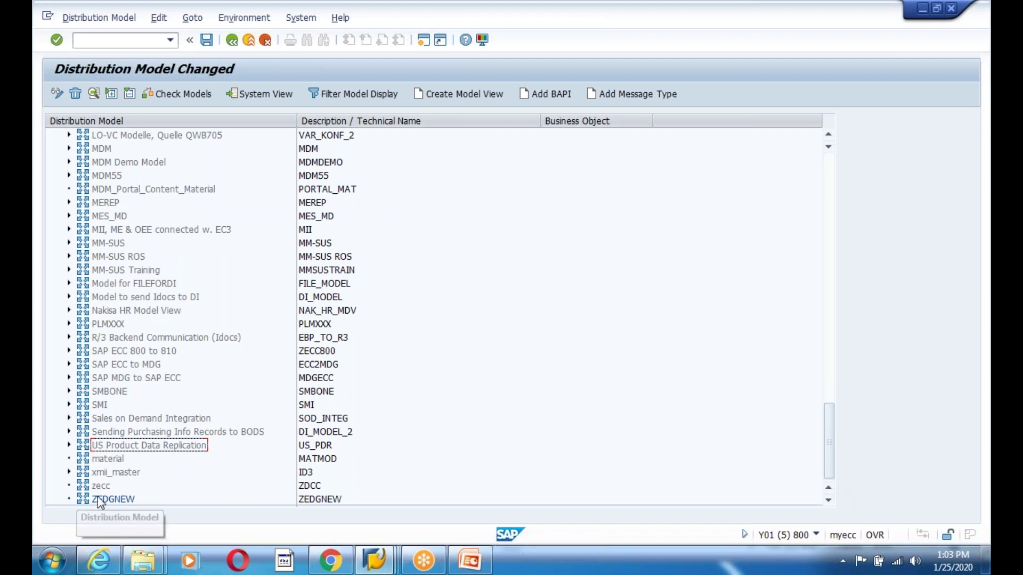
# Add message type MATMAS to ZEDGNEW from sender ZIFFU800 to receiver ZIFFU810
pyautogui.click(632, 93)
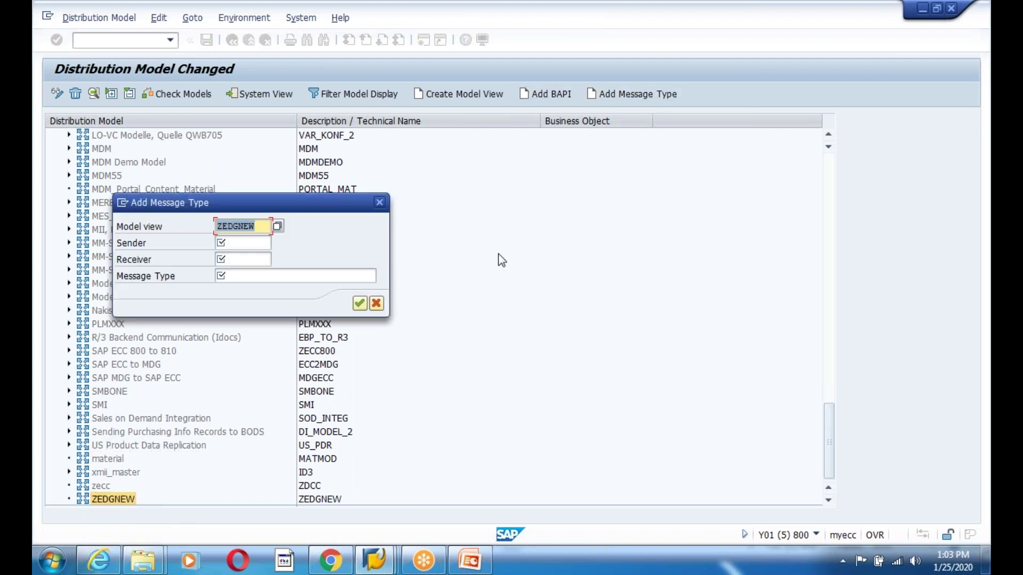
pyautogui.click(243, 240)
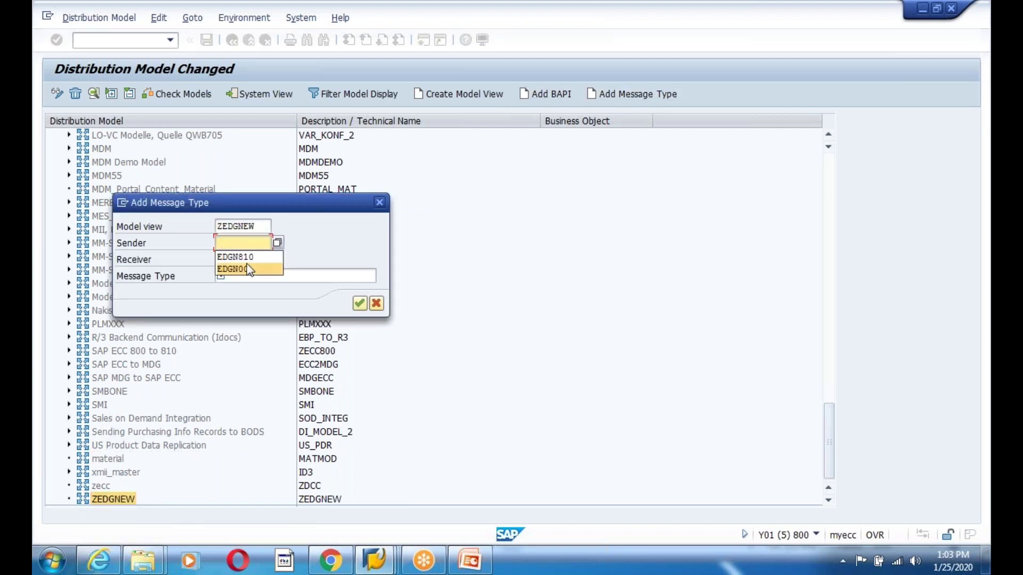
pyautogui.click(254, 246)
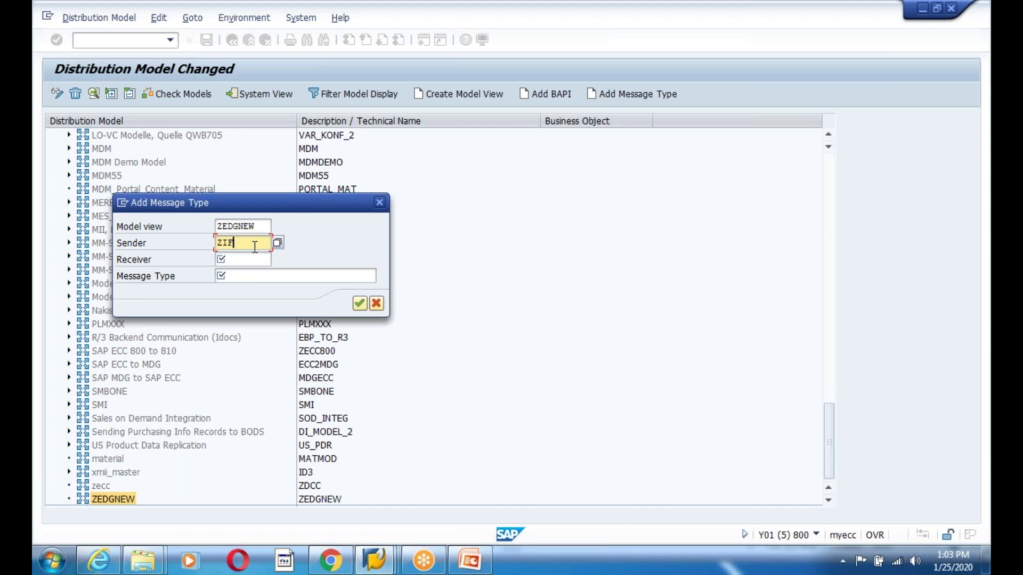
pyautogui.press('F4')
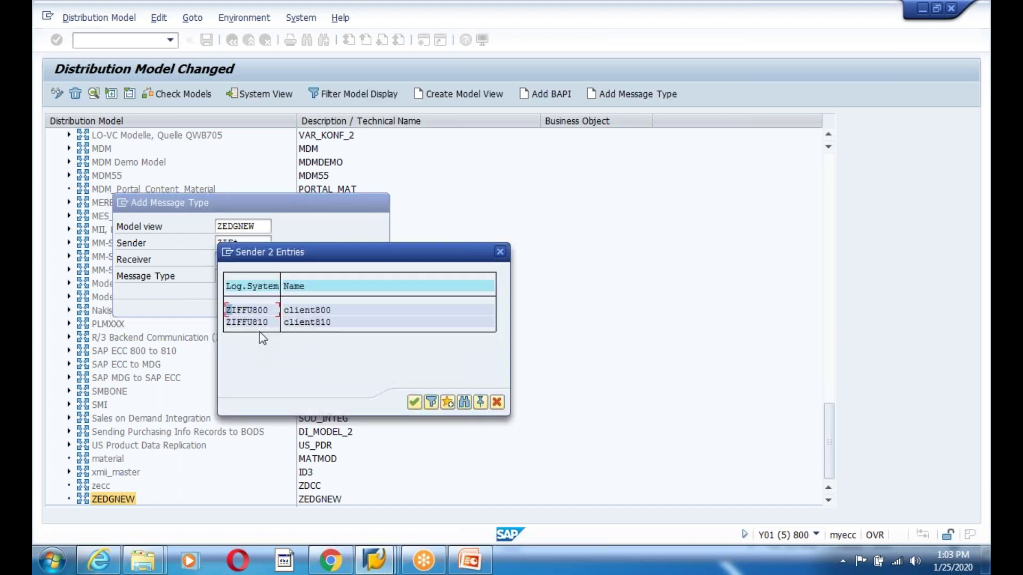
pyautogui.doubleClick(239, 311)
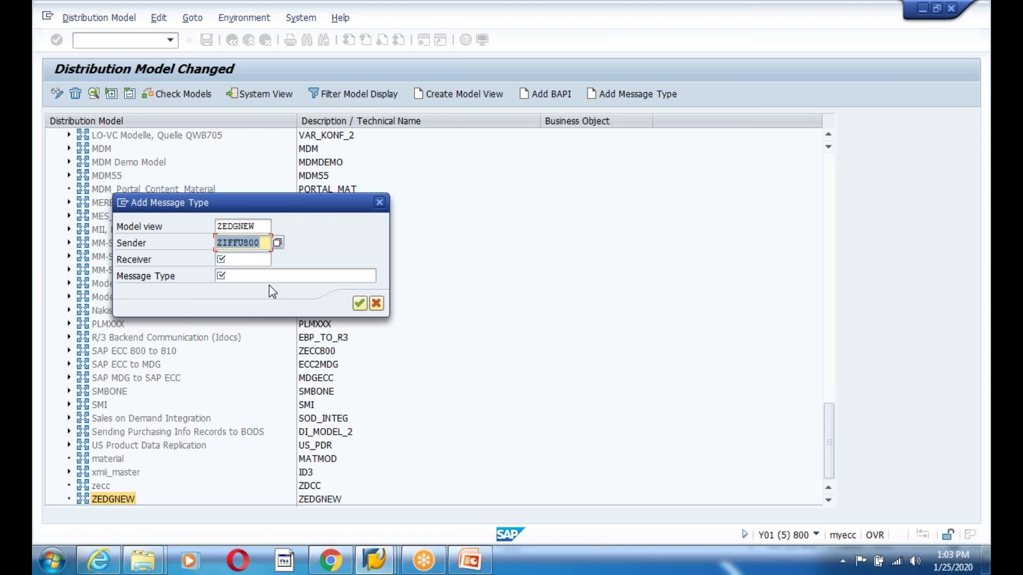
pyautogui.click(246, 261)
pyautogui.moveTo(265, 243); pyautogui.dragTo(216, 243)
pyautogui.click(228, 259)
pyautogui.hotkey('ctrl', 'v')
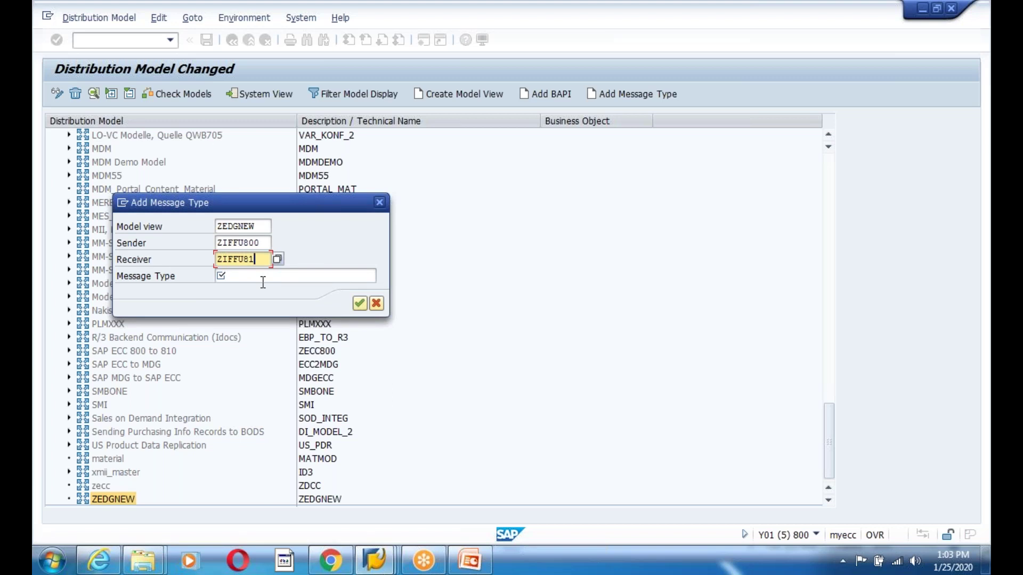
pyautogui.click(263, 280)
pyautogui.write('M')
pyautogui.click(299, 292)
pyautogui.press('Return')
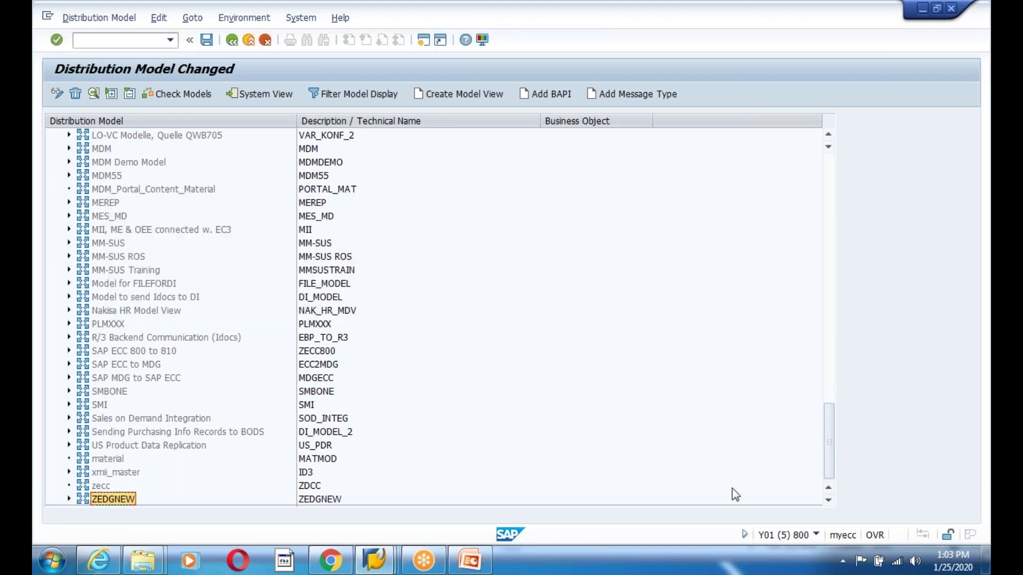
# Add the reverse MATMAS message type from ZIFFU810 to ZIFFU800 and save the distribution model
pyautogui.click(634, 94)
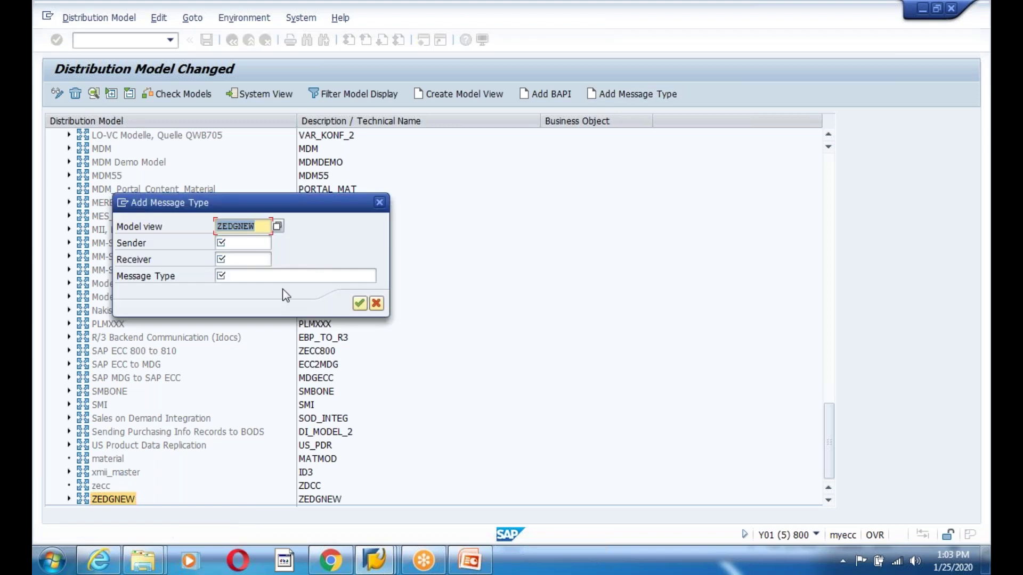
pyautogui.click(245, 242)
pyautogui.click(248, 260)
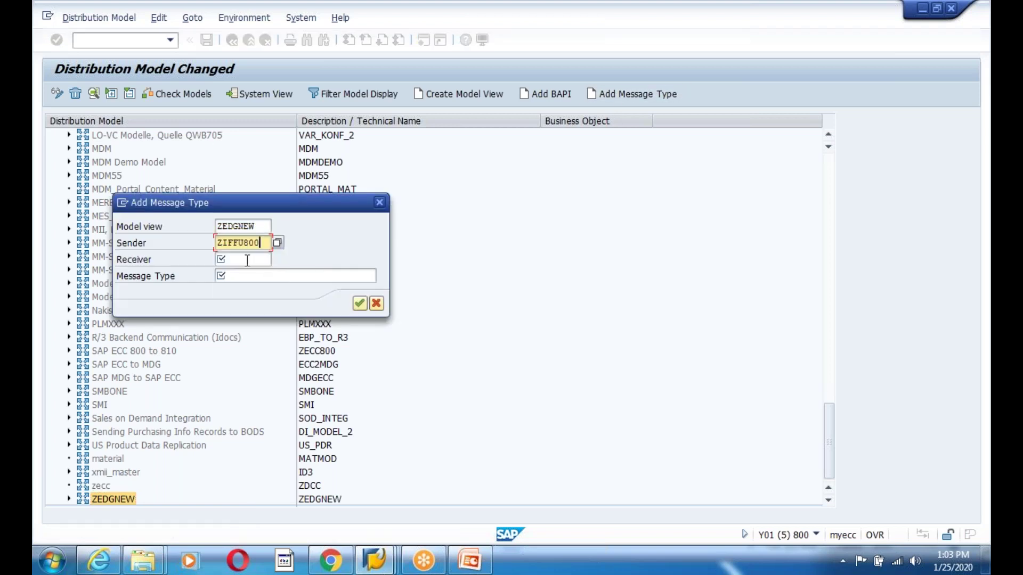
pyautogui.click(246, 259)
pyautogui.click(241, 274)
pyautogui.click(260, 242)
pyautogui.press('BackSpace')
pyautogui.press('BackSpace')
pyautogui.write('1')
pyautogui.click(259, 259)
pyautogui.press('BackSpace')
pyautogui.press('BackSpace')
pyautogui.write('00')
pyautogui.click(238, 275)
pyautogui.click(253, 293)
pyautogui.click(359, 304)
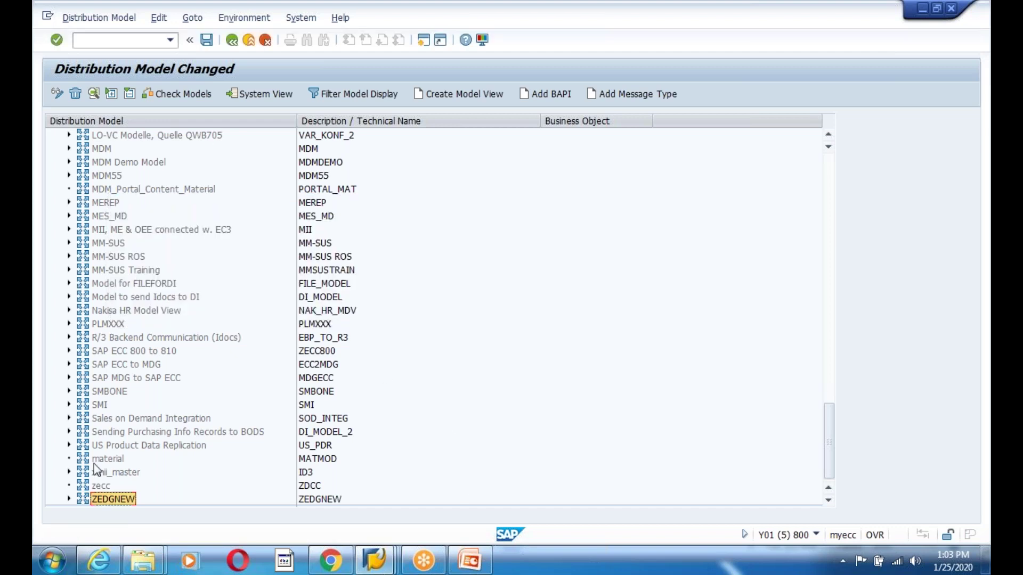
pyautogui.click(211, 41)
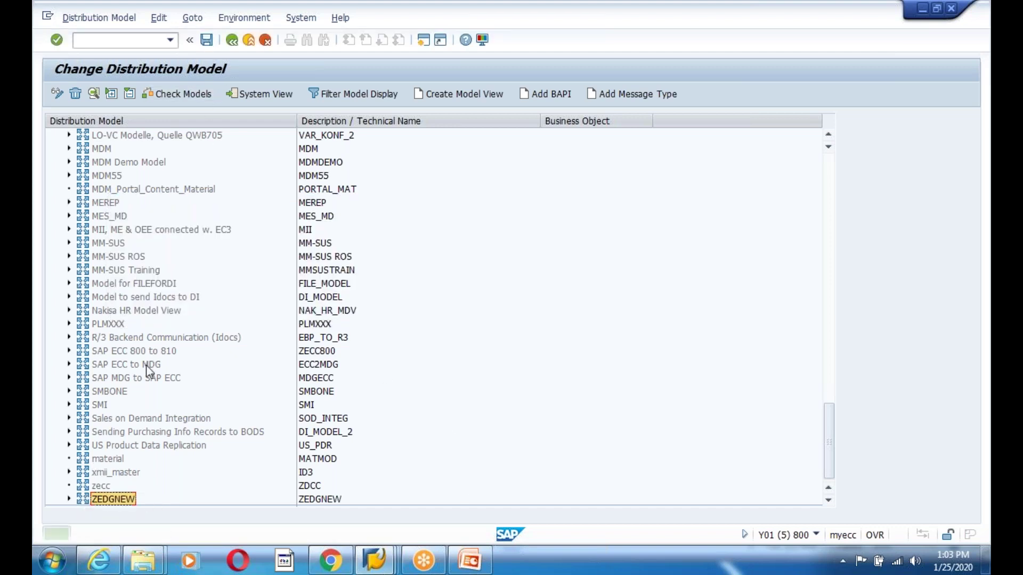
# Distribute ZEDGNEW to ZIFFU810, read the 'not updated' log, and return to the distribution model
pyautogui.click(158, 17)
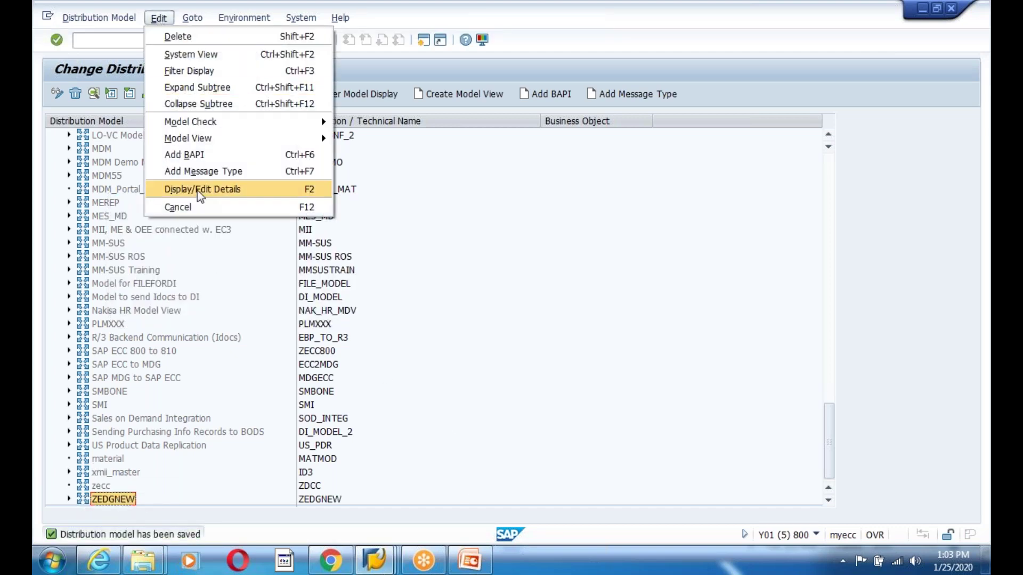
pyautogui.moveTo(241, 138)
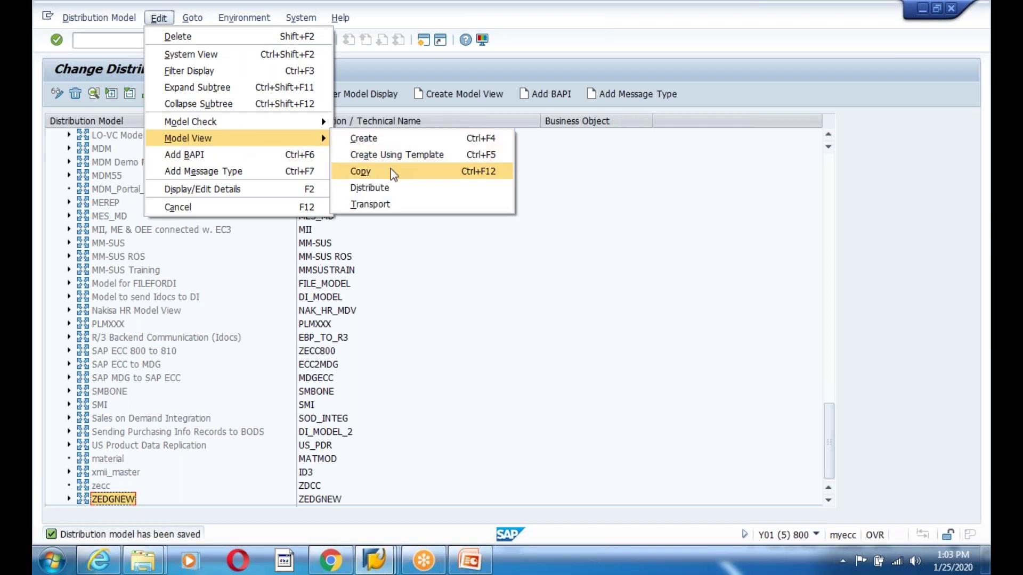
pyautogui.click(382, 187)
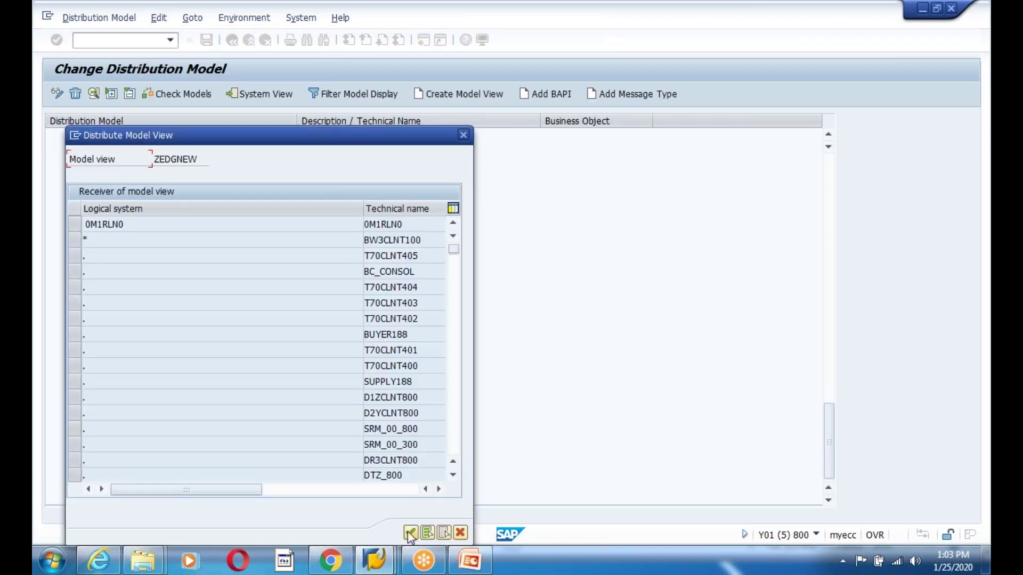
pyautogui.click(411, 533)
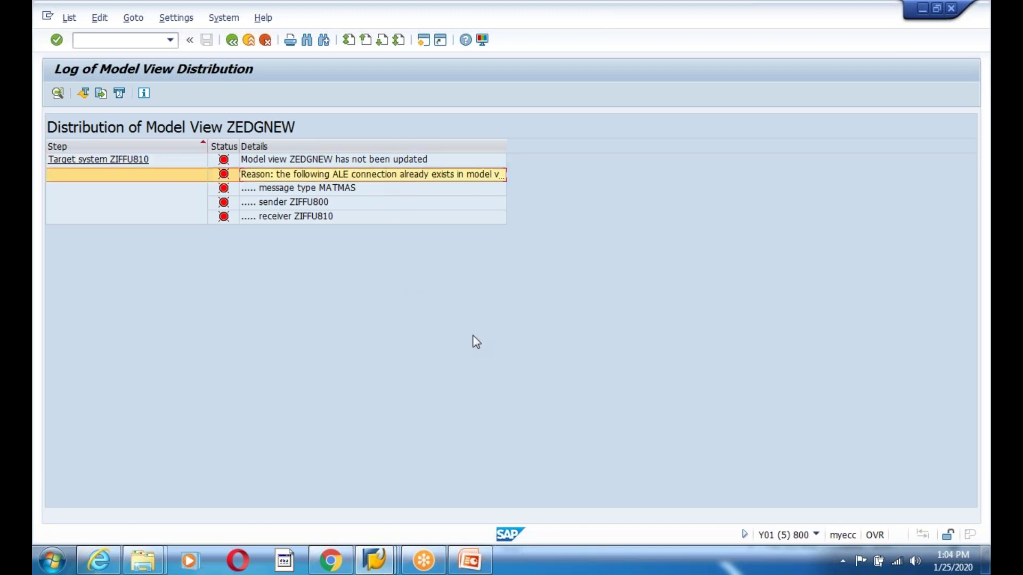
pyautogui.click(232, 40)
pyautogui.click(207, 40)
pyautogui.click(107, 459)
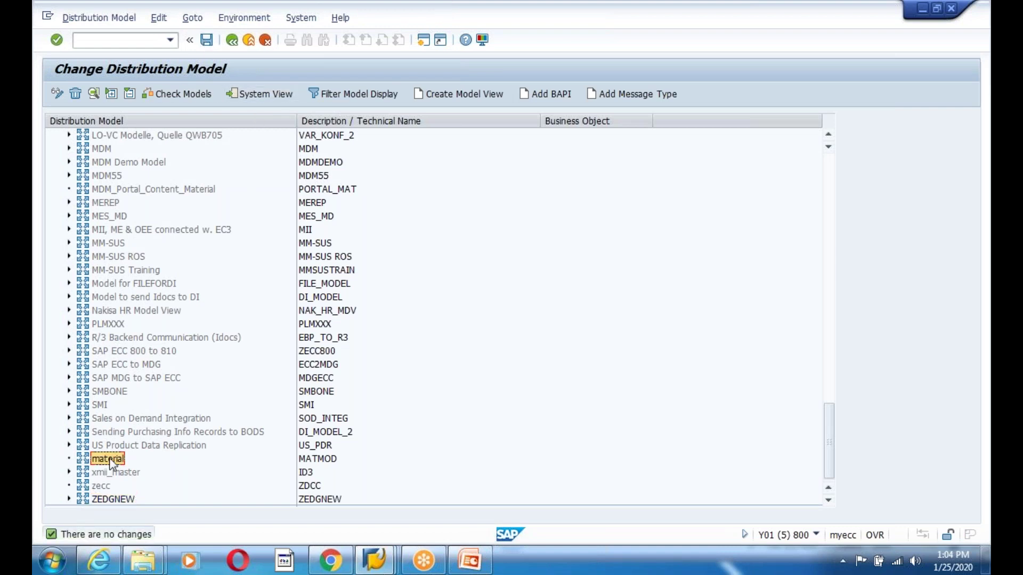
# Reopen the distribution model with BD64 and select the ZEDGNEW model view
pyautogui.click(232, 40)
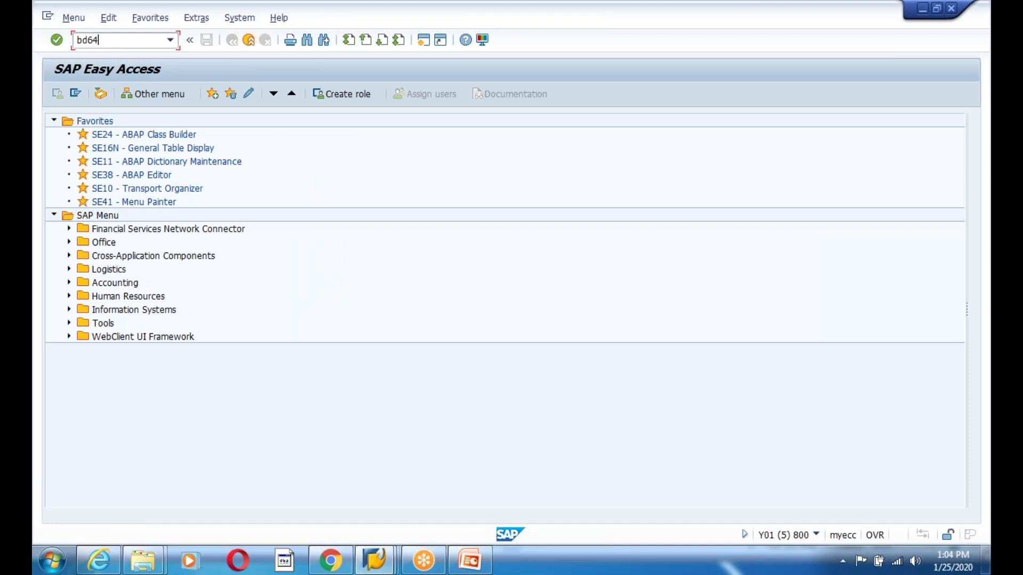
pyautogui.write('bd64')
pyautogui.press('Return')
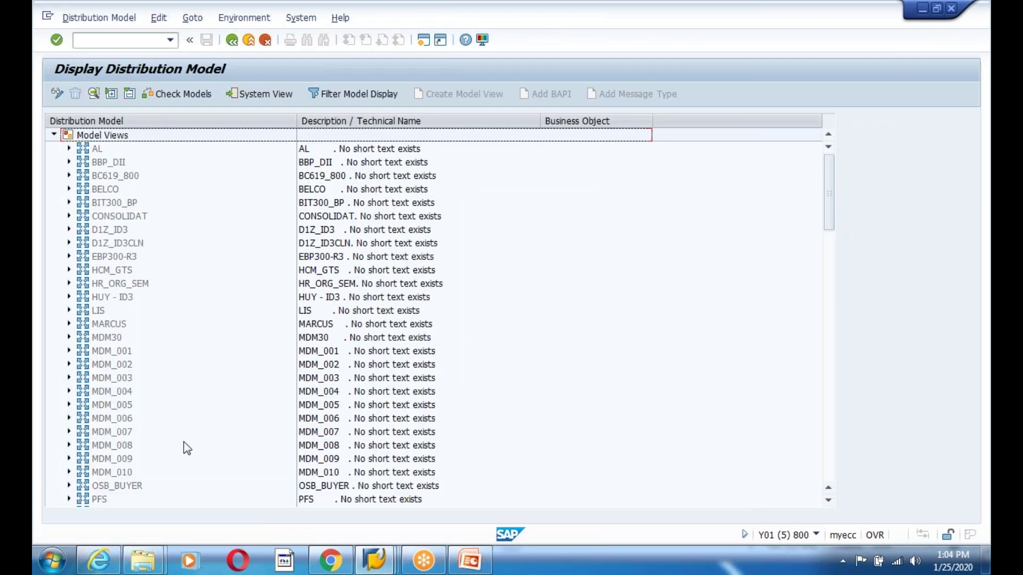
pyautogui.scroll(-2, 186, 441)
pyautogui.scroll(-16, 186, 441)
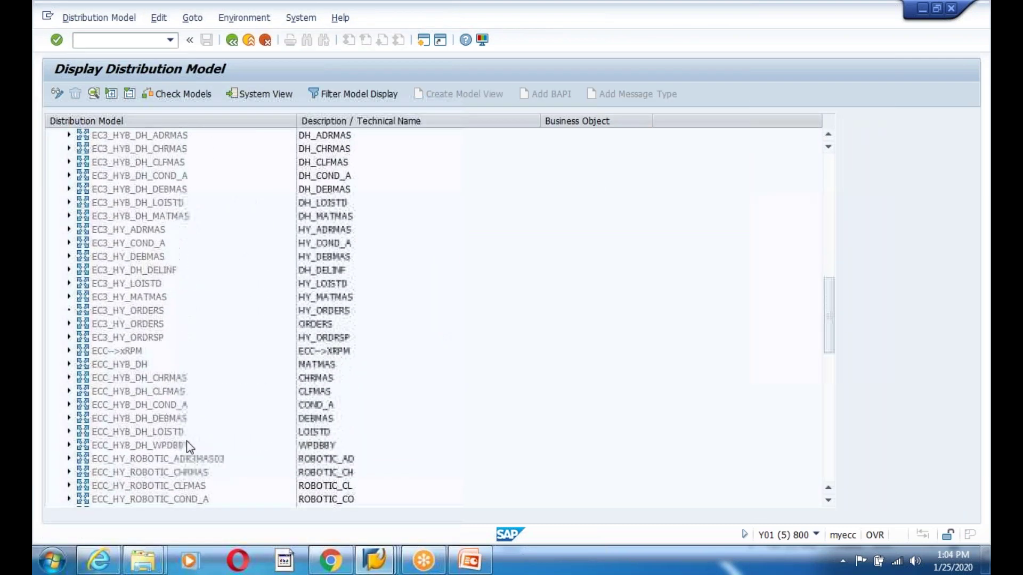
pyautogui.scroll(-2, 190, 446)
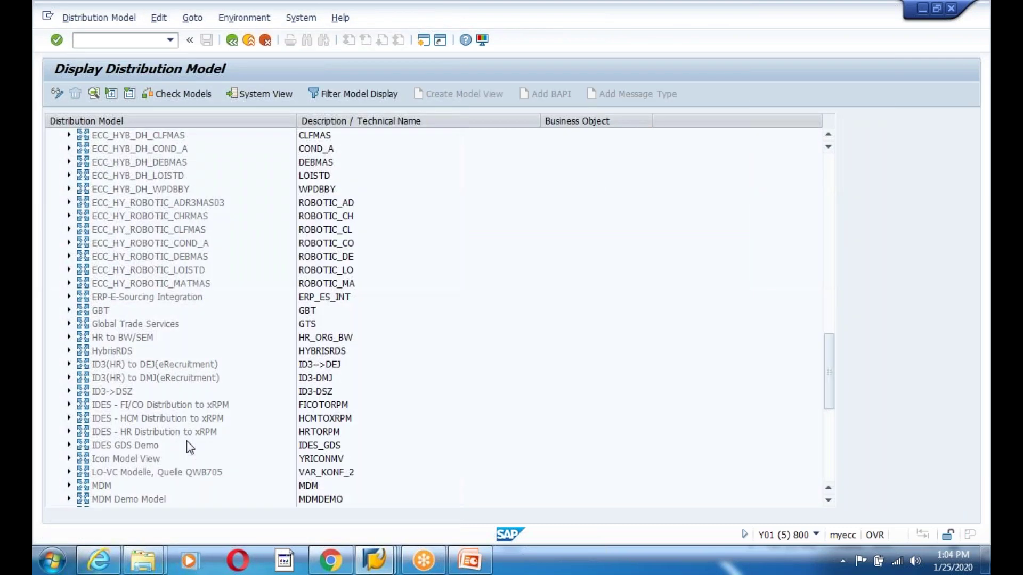
pyautogui.click(131, 477)
pyautogui.scroll(-3, 175, 455)
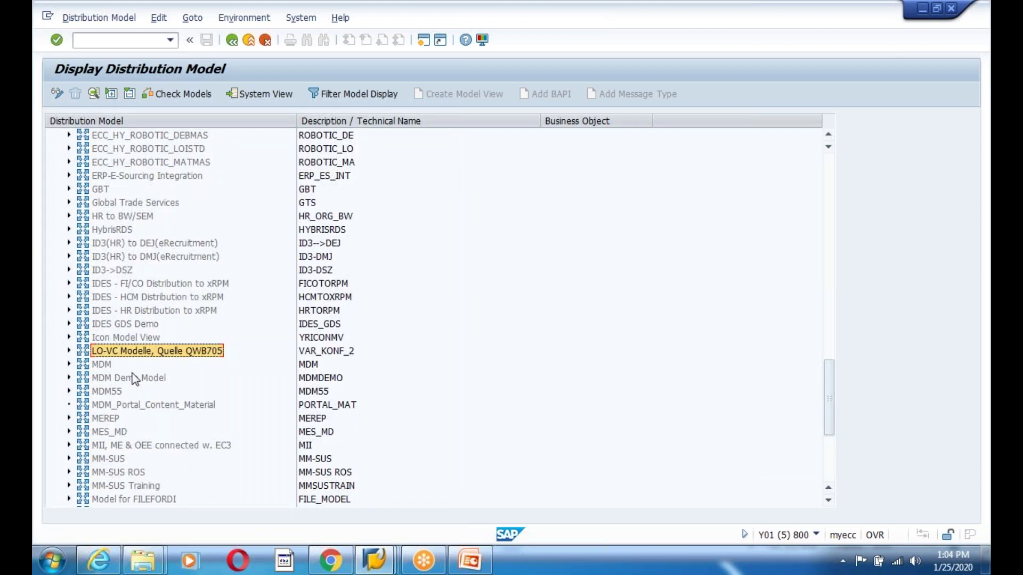
pyautogui.scroll(-5, 133, 378)
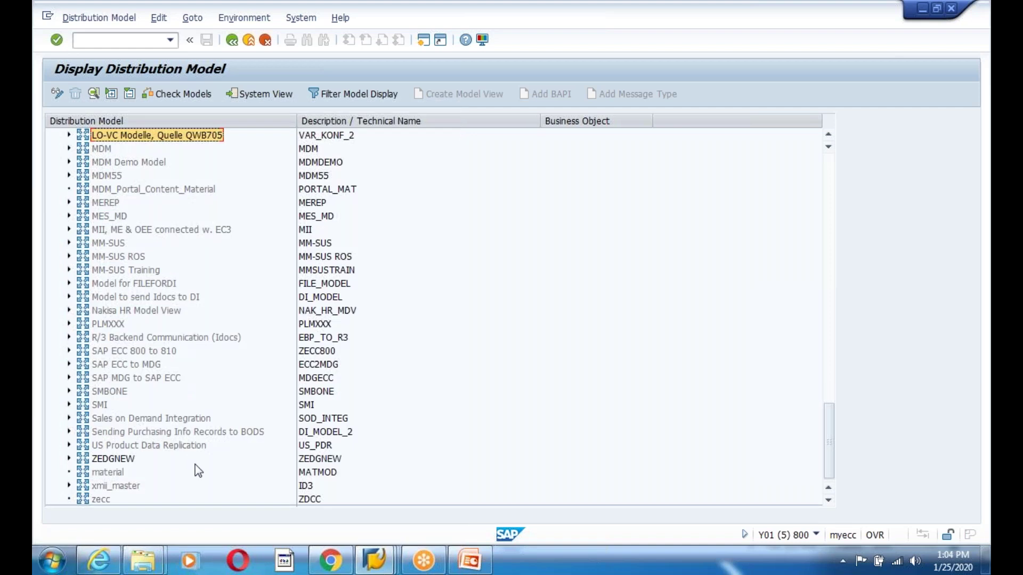
pyautogui.click(109, 459)
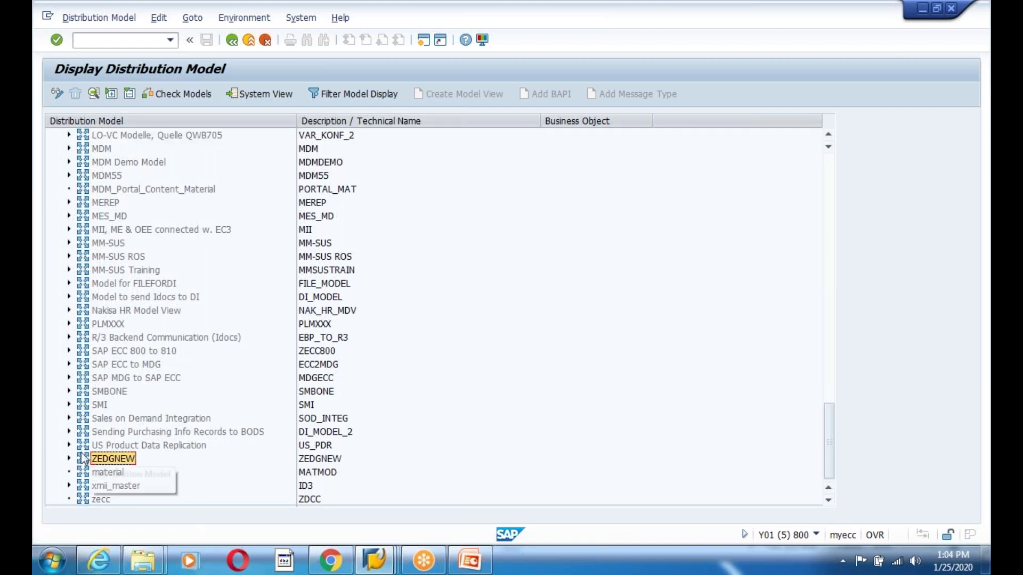
# Distribute ZEDGNEW again and leave the 'ALE connection already exists' log
pyautogui.click(159, 19)
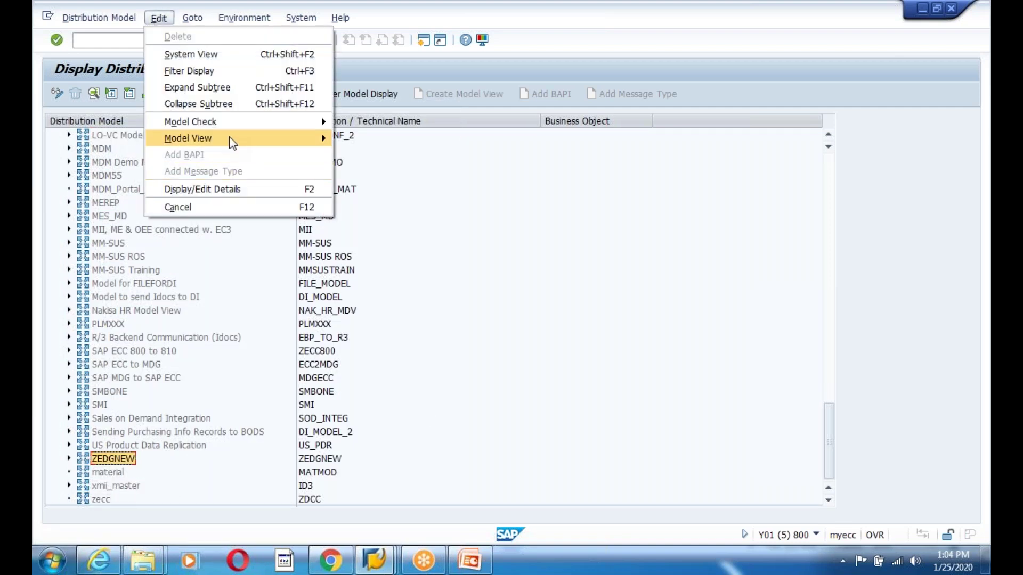
pyautogui.moveTo(224, 137)
pyautogui.click(423, 190)
pyautogui.click(411, 531)
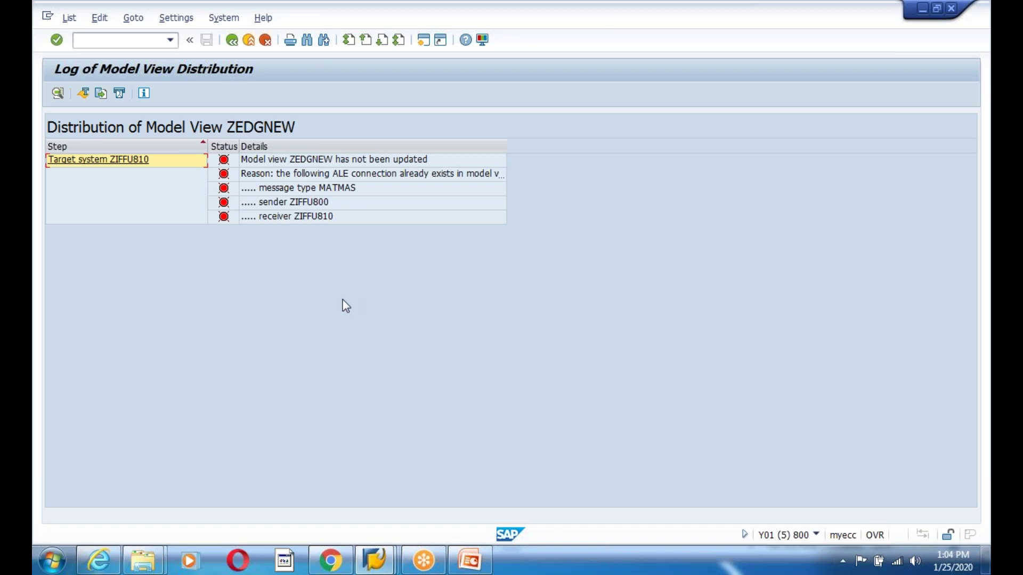
pyautogui.click(232, 40)
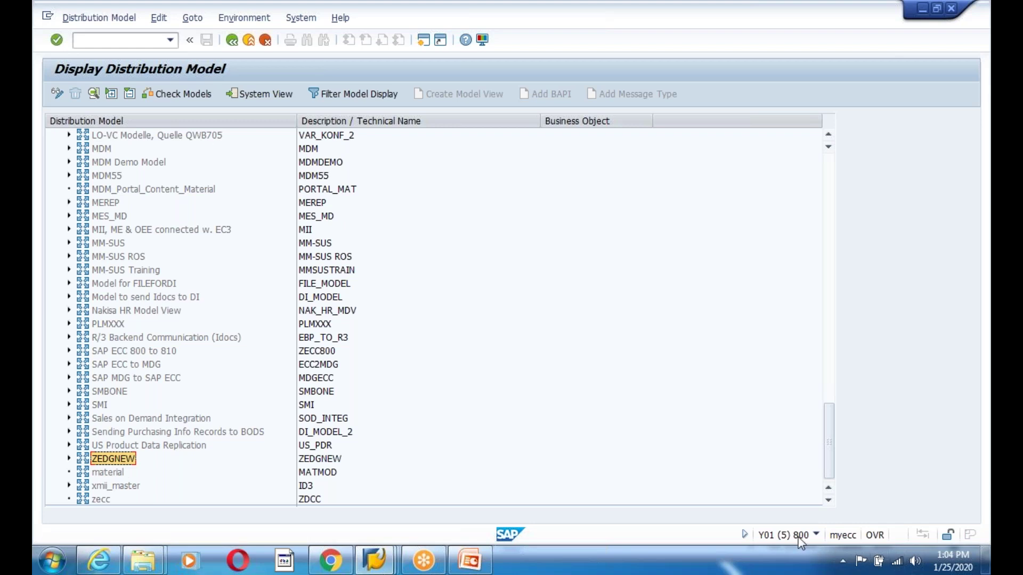
pyautogui.click(375, 561)
# Open client 810's distribution model, expand the irfan view, and switch to change mode
pyautogui.click(488, 498)
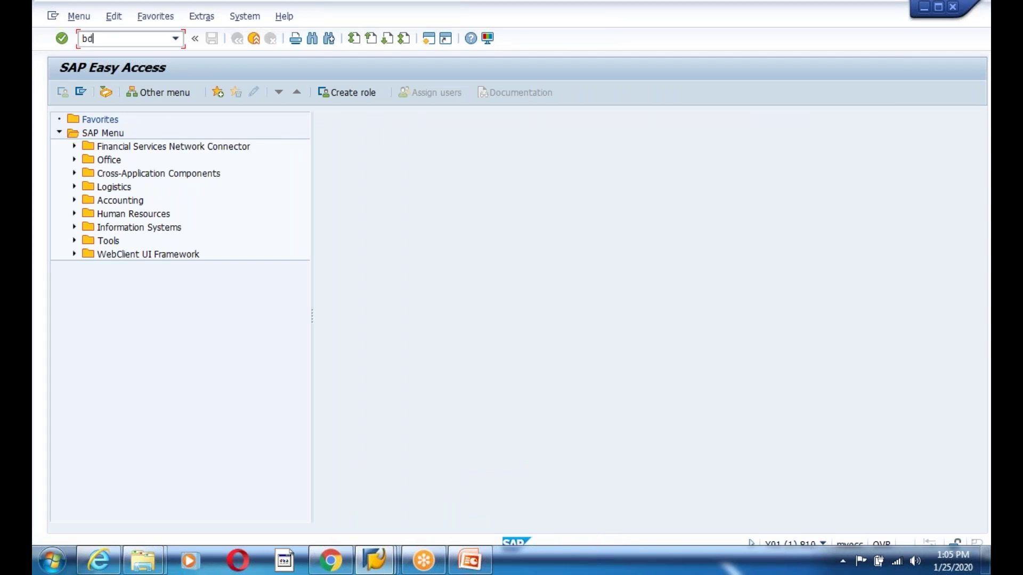
pyautogui.press('Return')
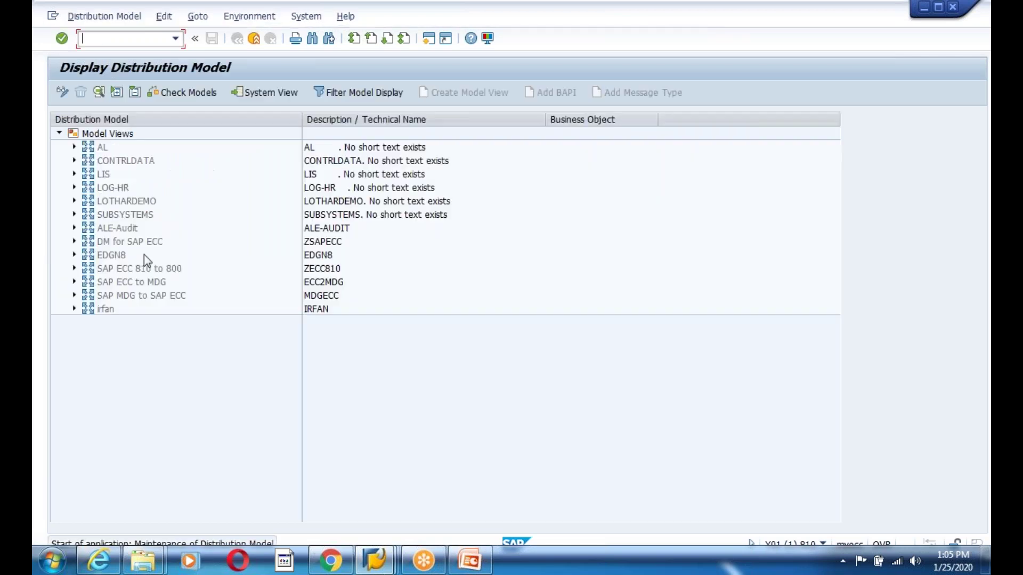
pyautogui.doubleClick(102, 310)
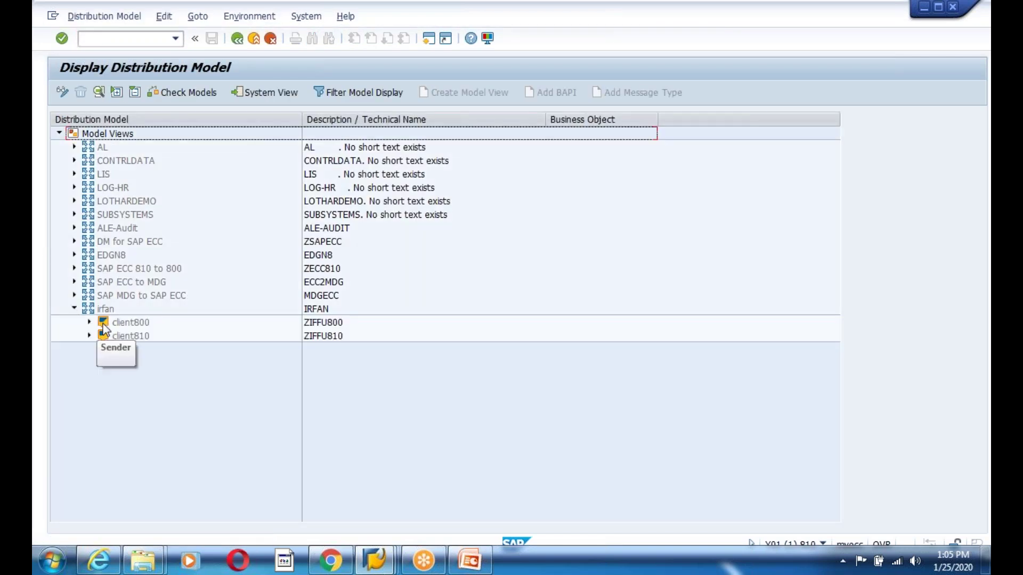
pyautogui.hotkey('ctrl', 'F1')
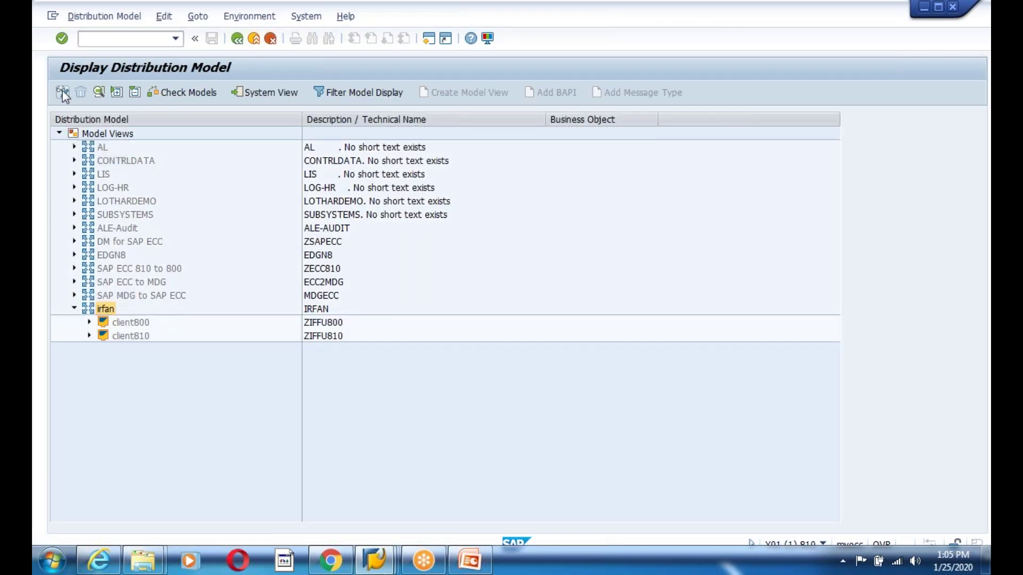
# Delete the IRFAN model view, confirming the deletion
pyautogui.click(105, 310)
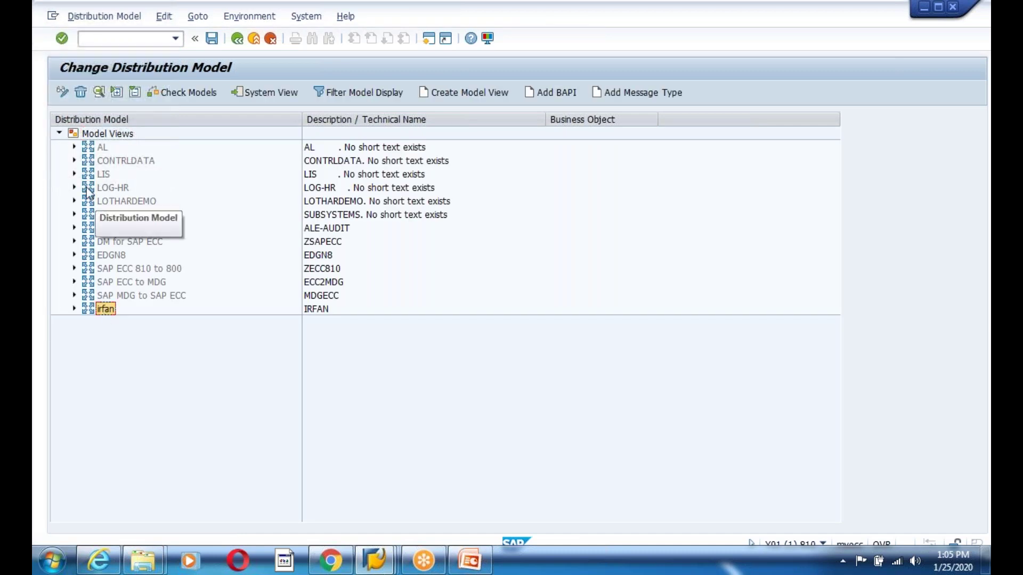
pyautogui.click(80, 92)
pyautogui.click(254, 276)
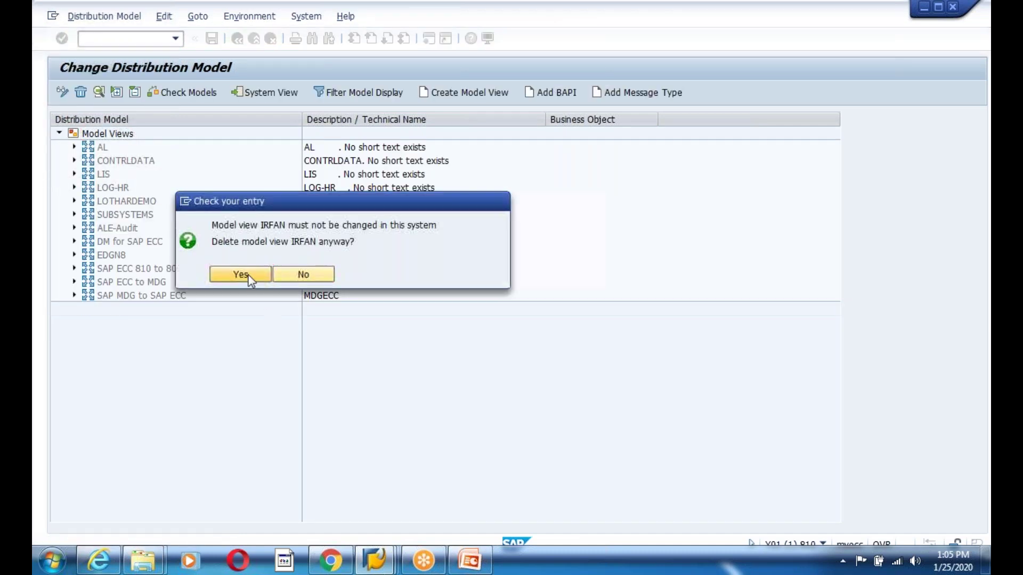
pyautogui.click(74, 297)
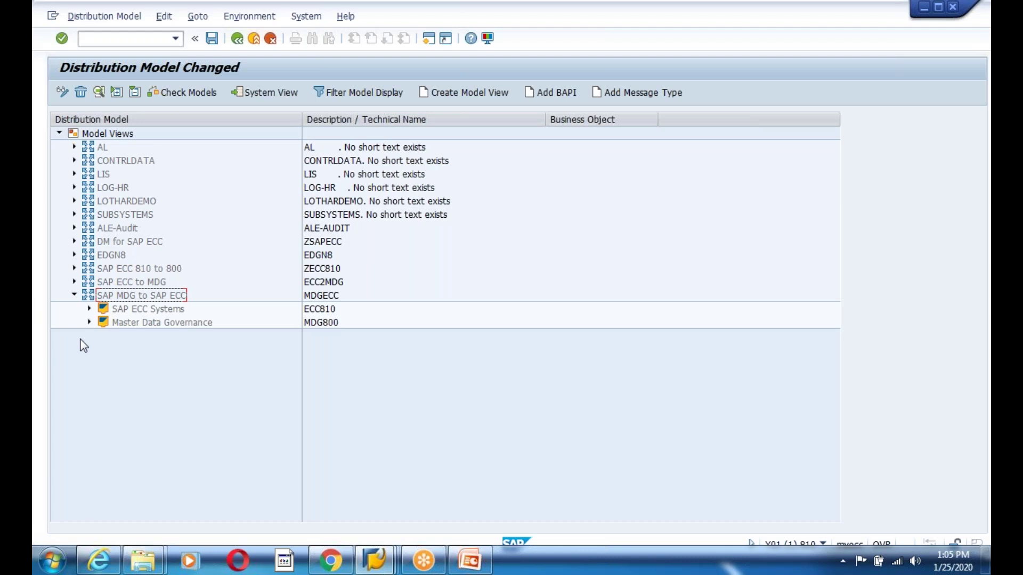
pyautogui.click(75, 295)
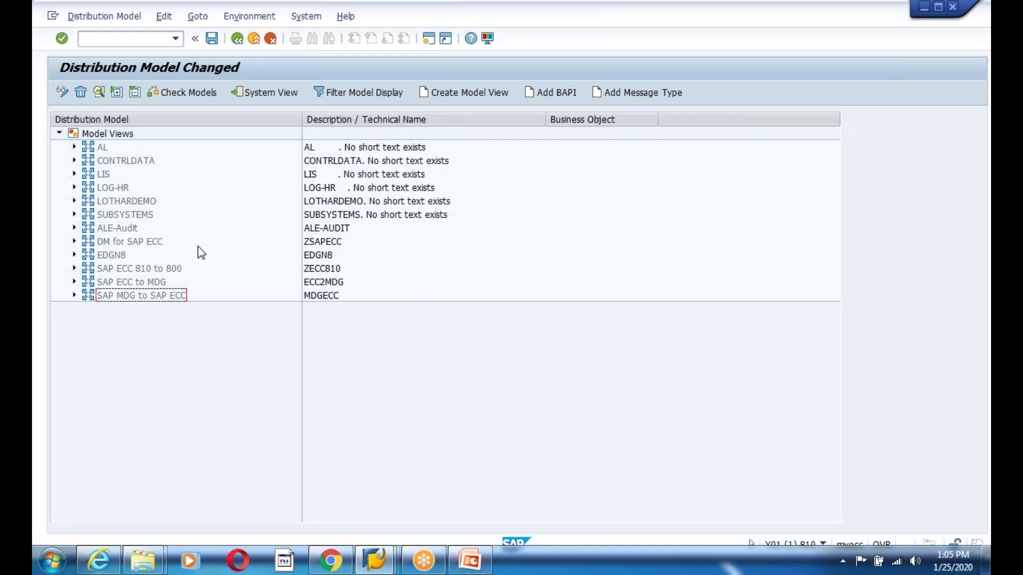
# Leave the changed model and rerun BD64 to verify IRFAN is gone
pyautogui.click(237, 38)
pyautogui.click(237, 38)
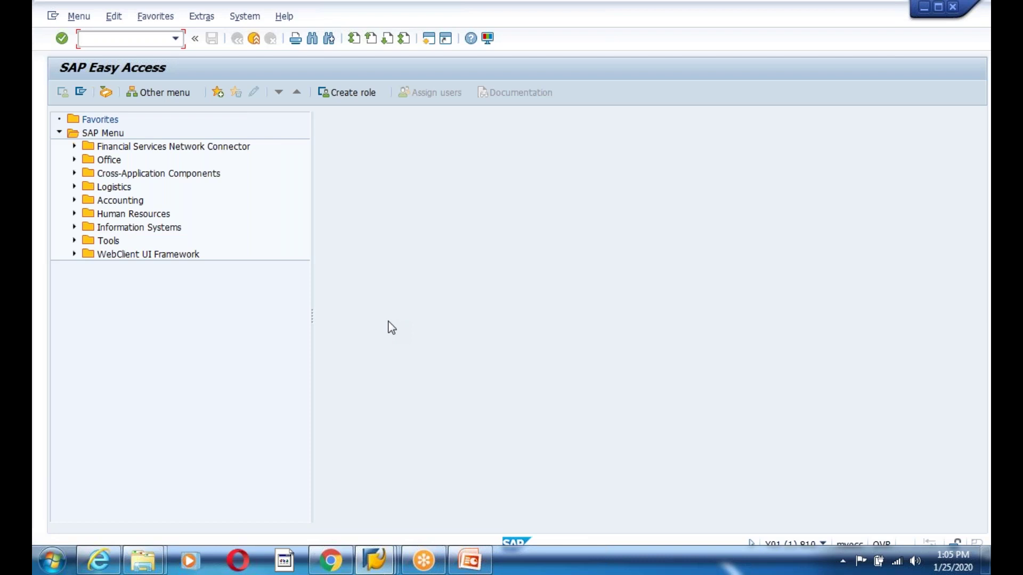
pyautogui.press('Return')
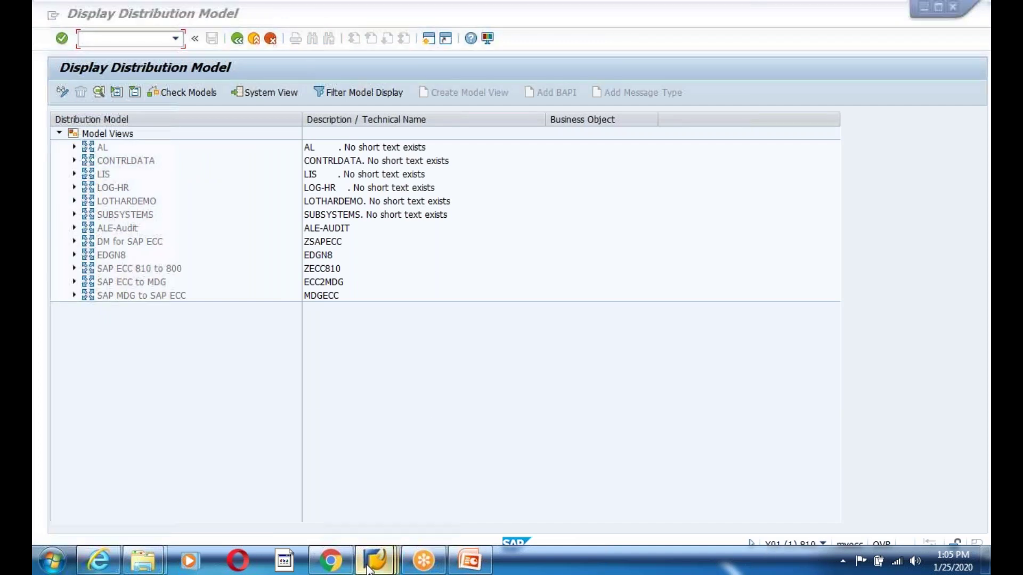
# Distribute the ZEDGNEW model view from client 800 to ZIFFU810
pyautogui.moveTo(376, 560)
pyautogui.click(315, 488)
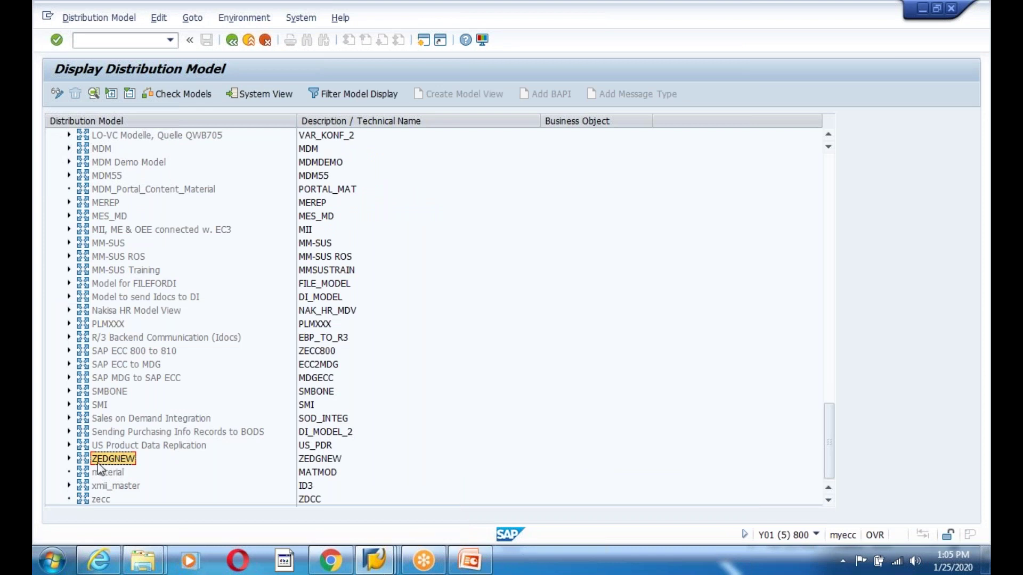
pyautogui.click(159, 17)
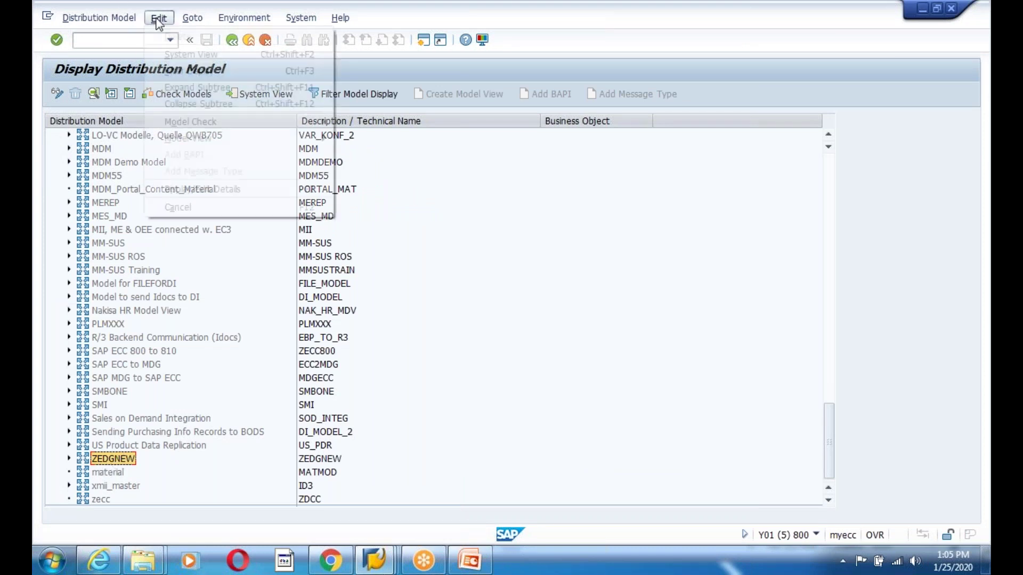
pyautogui.moveTo(247, 137)
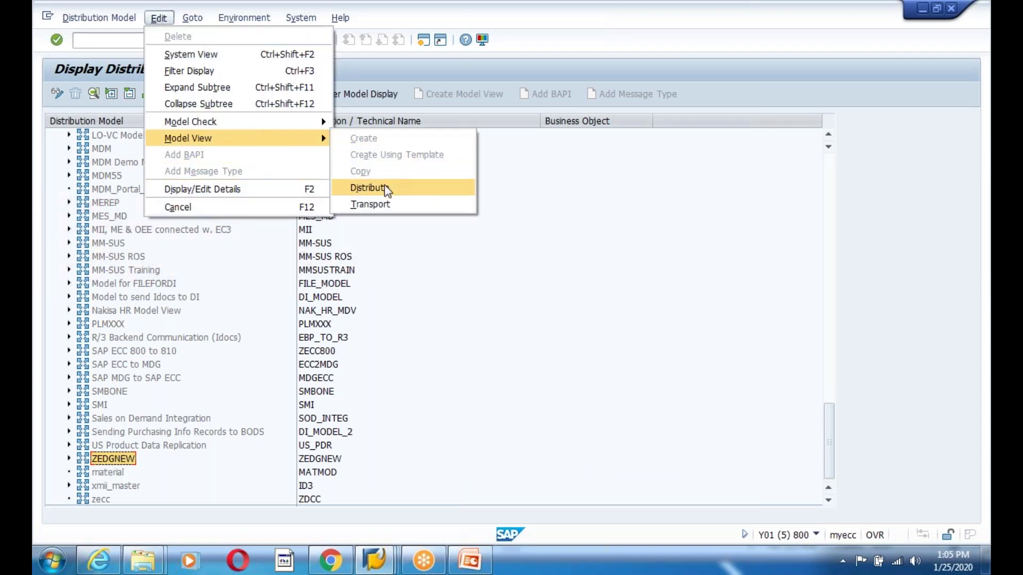
pyautogui.click(384, 188)
pyautogui.click(409, 533)
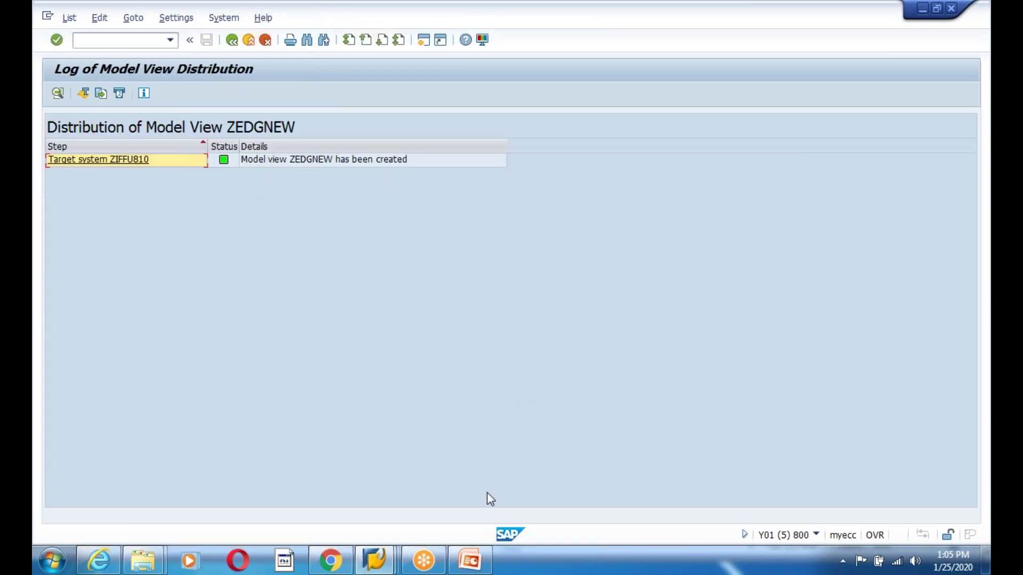
# In client 810, rerun BD64 and check that ZEDGNEW has arrived
pyautogui.moveTo(374, 559)
pyautogui.click(469, 494)
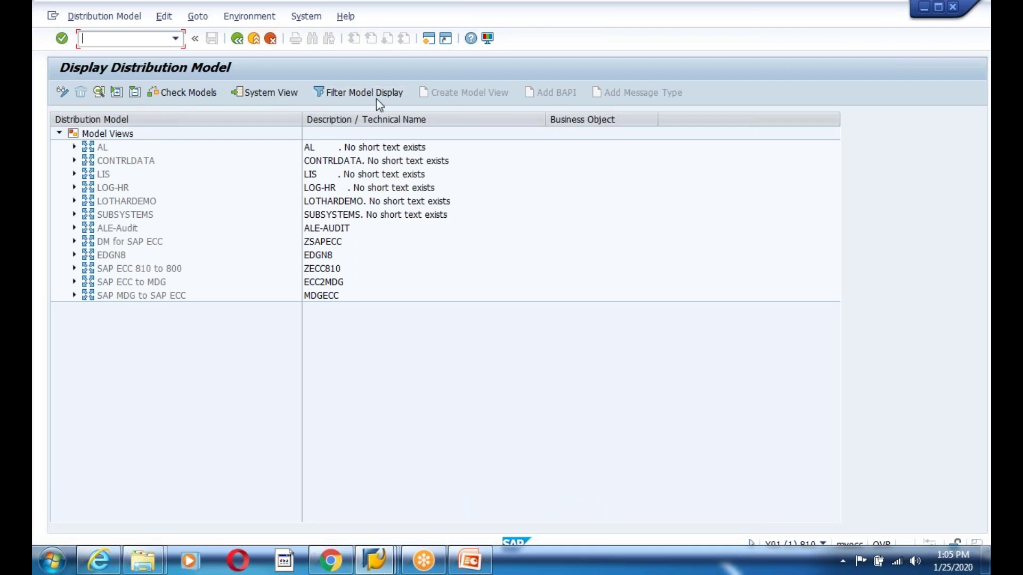
pyautogui.press('F3')
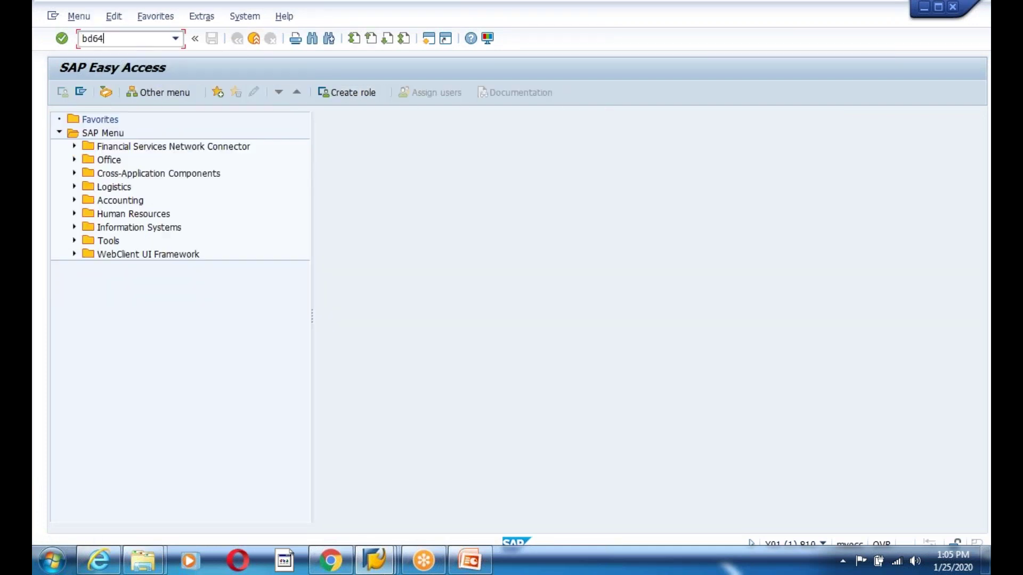
pyautogui.write('bd64')
pyautogui.press('Return')
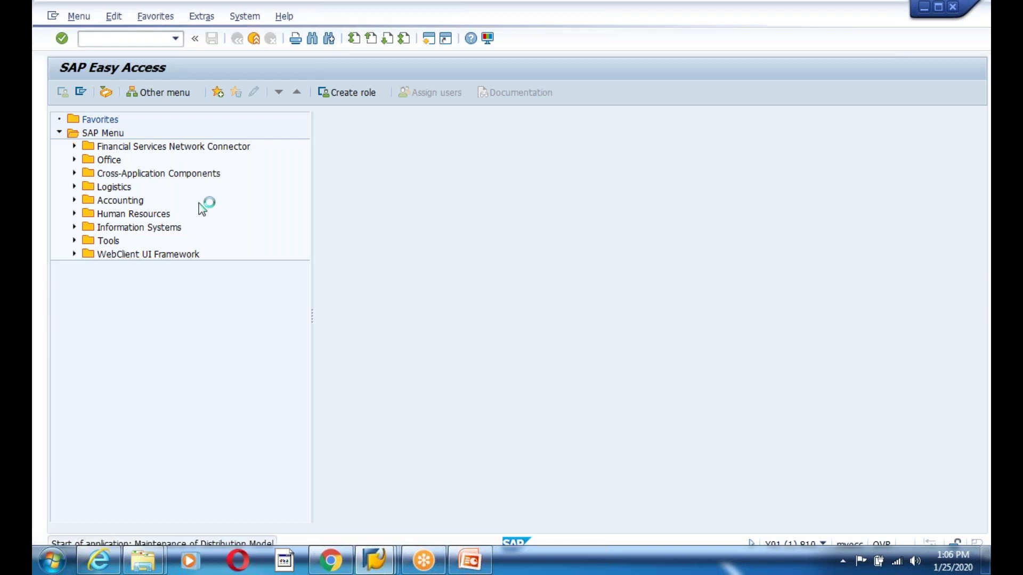
pyautogui.click(91, 312)
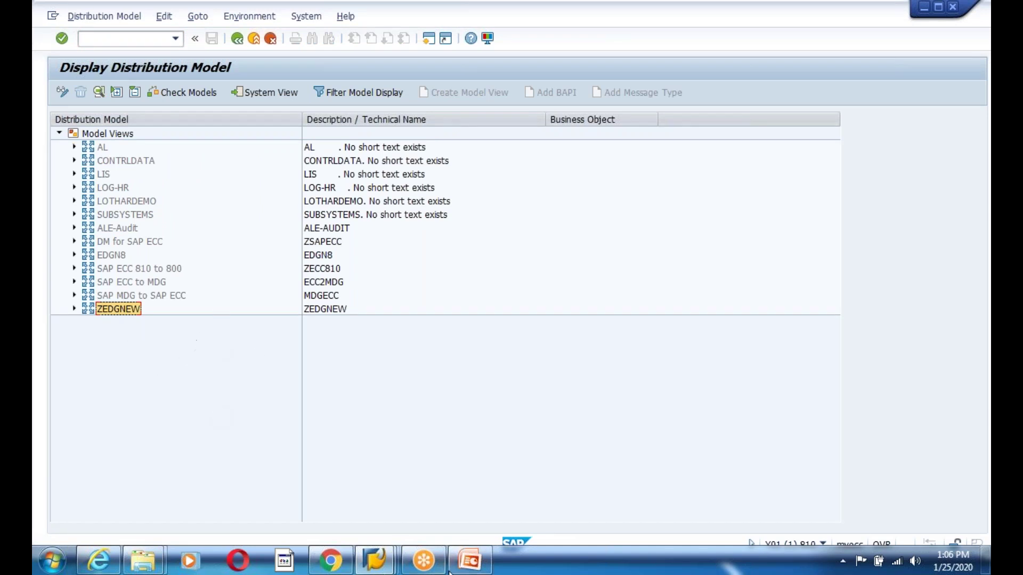
# Leave the distribution log and return client 800 to the Easy Access menu
pyautogui.moveTo(374, 560)
pyautogui.click(296, 493)
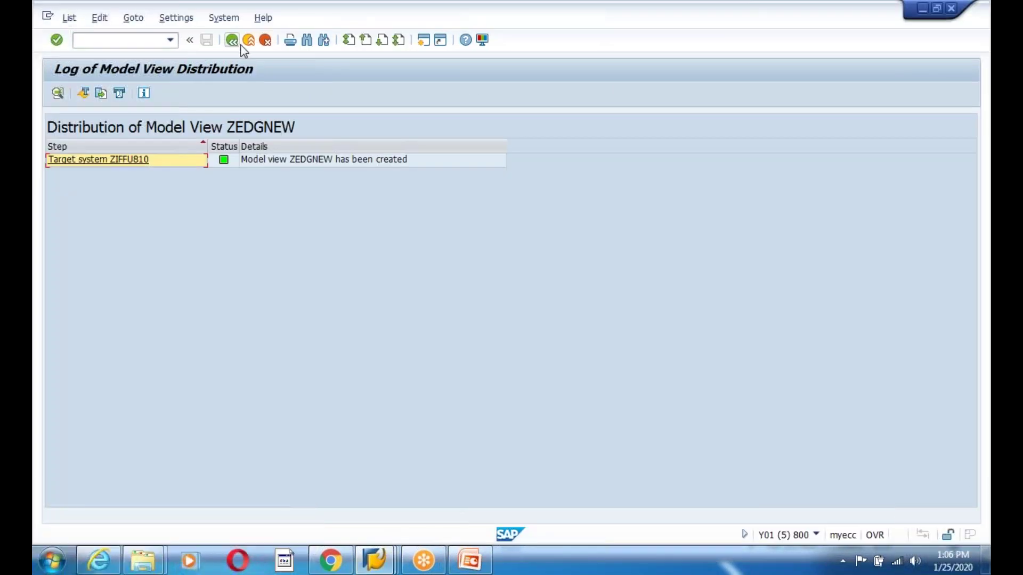
pyautogui.click(235, 43)
pyautogui.click(128, 42)
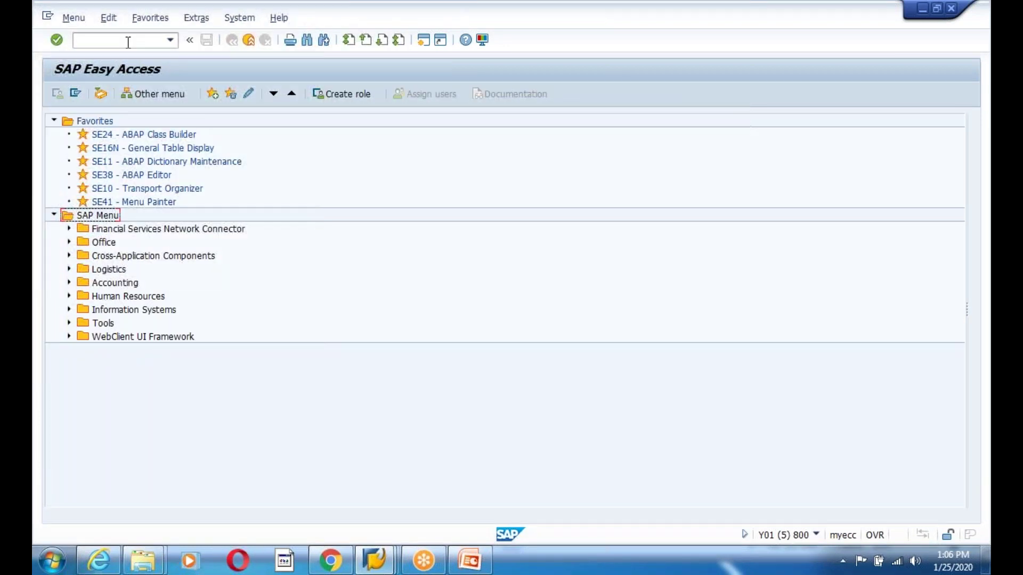
# Run BD10 with the IDOC variant to send materials M-01 to M-10 to ZIFFU810
pyautogui.write('bd10')
pyautogui.press('Return')
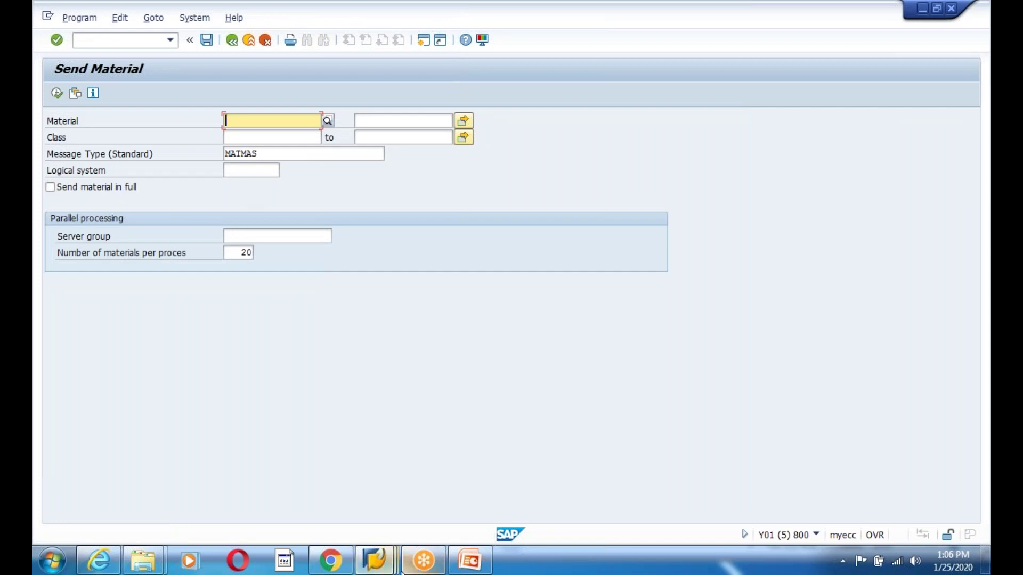
pyautogui.click(375, 559)
pyautogui.click(296, 480)
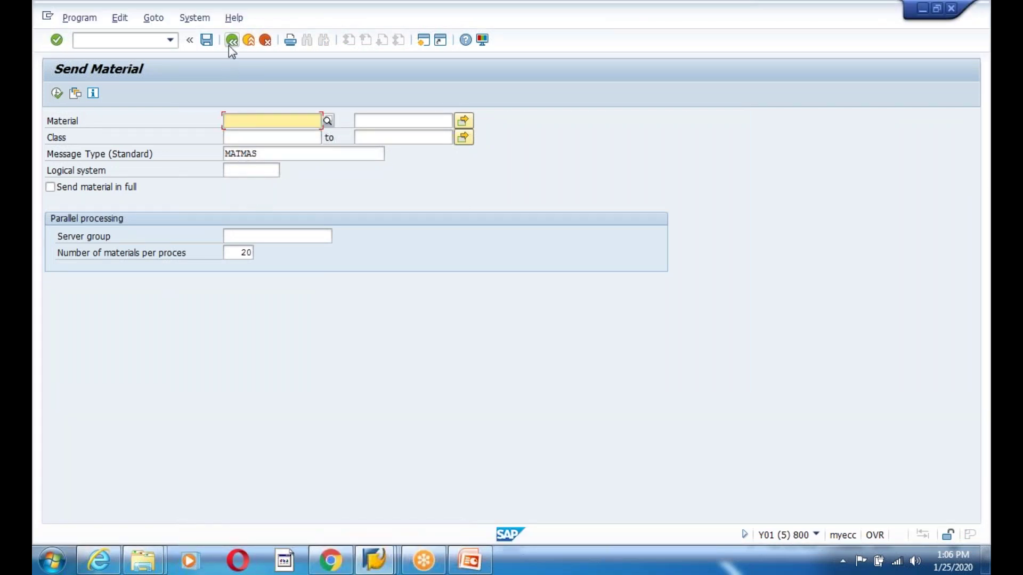
pyautogui.click(230, 43)
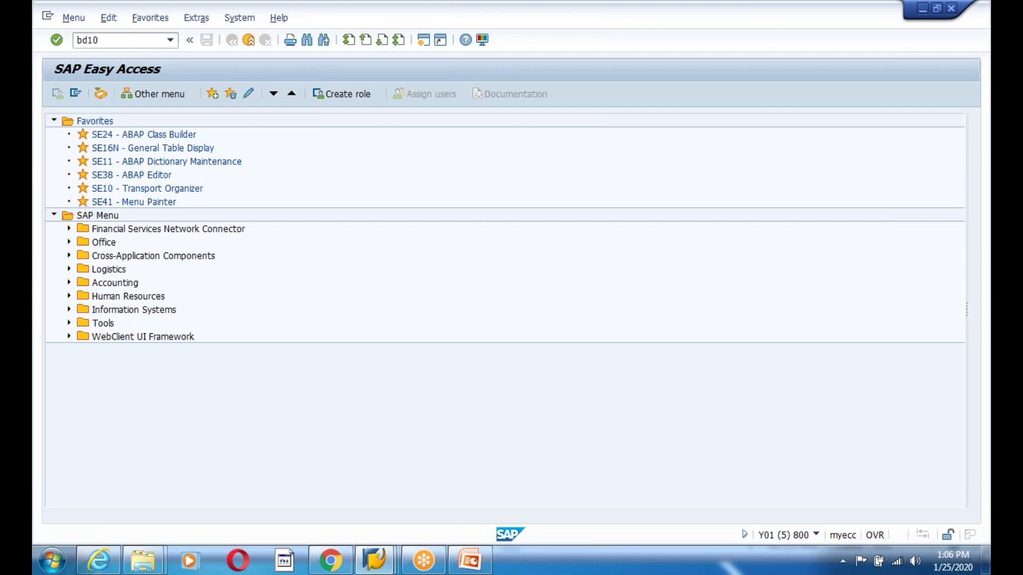
pyautogui.press('Return')
pyautogui.click(75, 94)
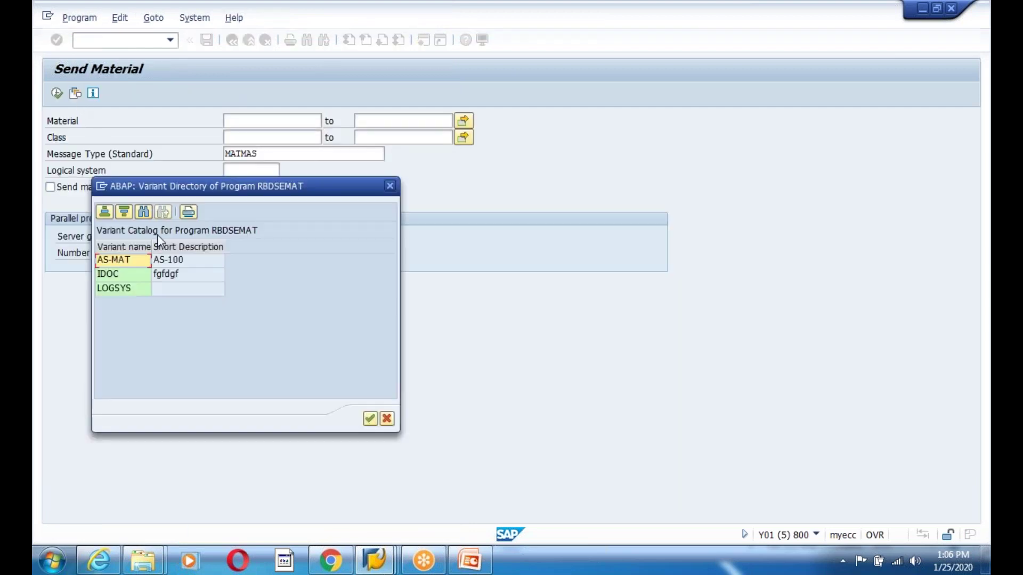
pyautogui.click(127, 278)
pyautogui.doubleClick(126, 278)
pyautogui.click(57, 94)
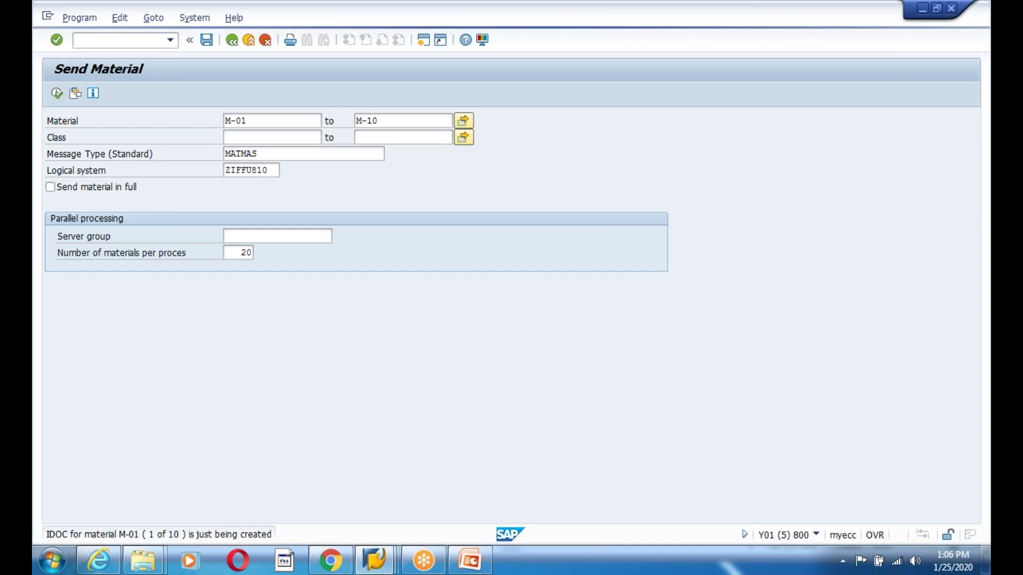
# Stop the hung Send Material transaction via the window's session options
pyautogui.click(373, 560)
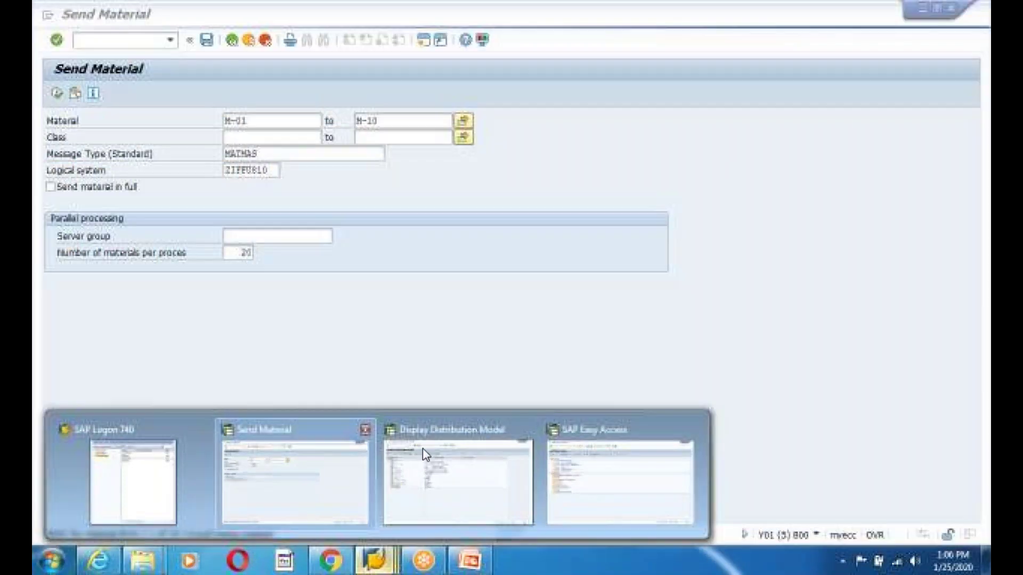
pyautogui.click(461, 454)
pyautogui.click(376, 560)
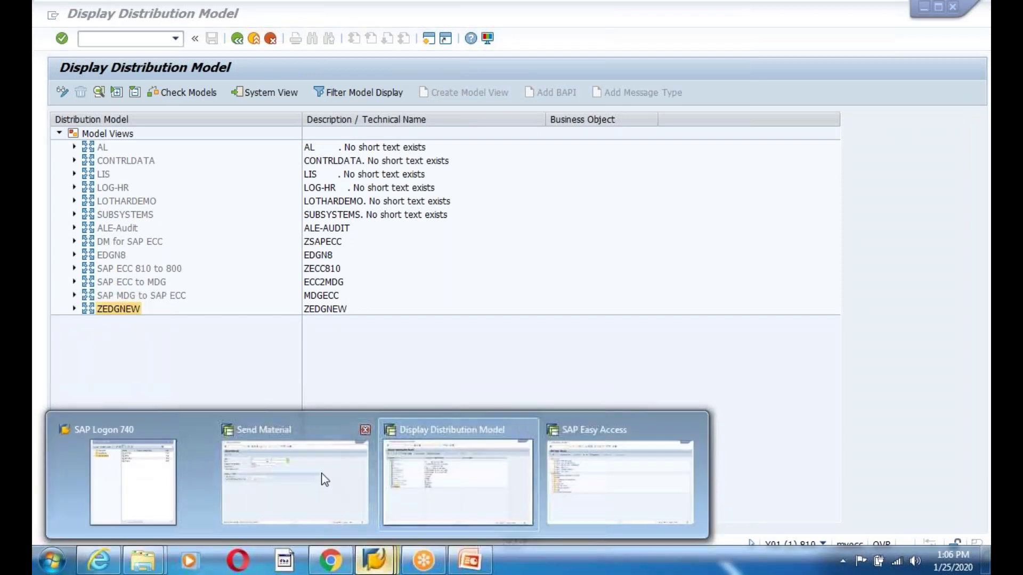
pyautogui.click(341, 481)
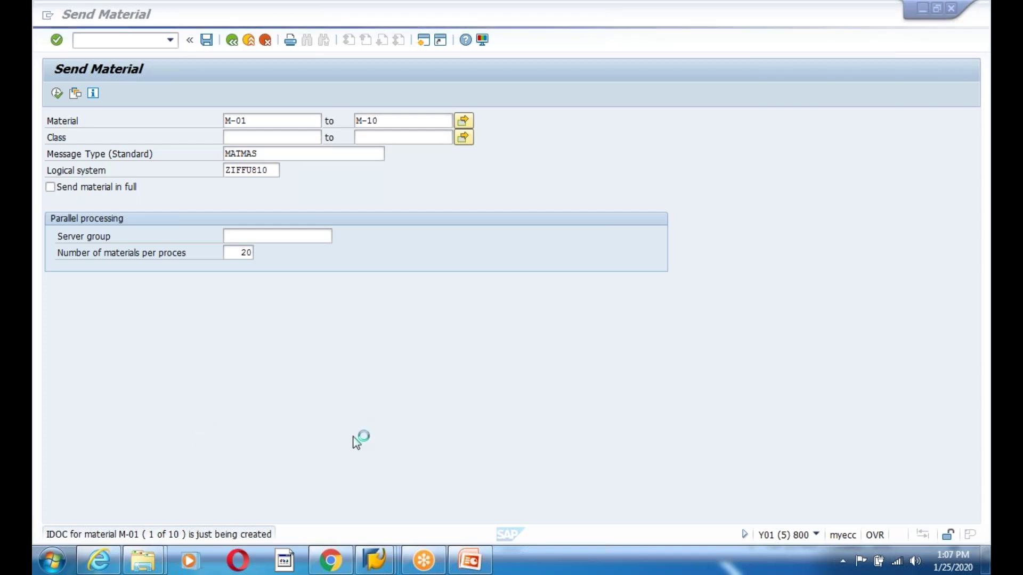
pyautogui.moveTo(380, 561)
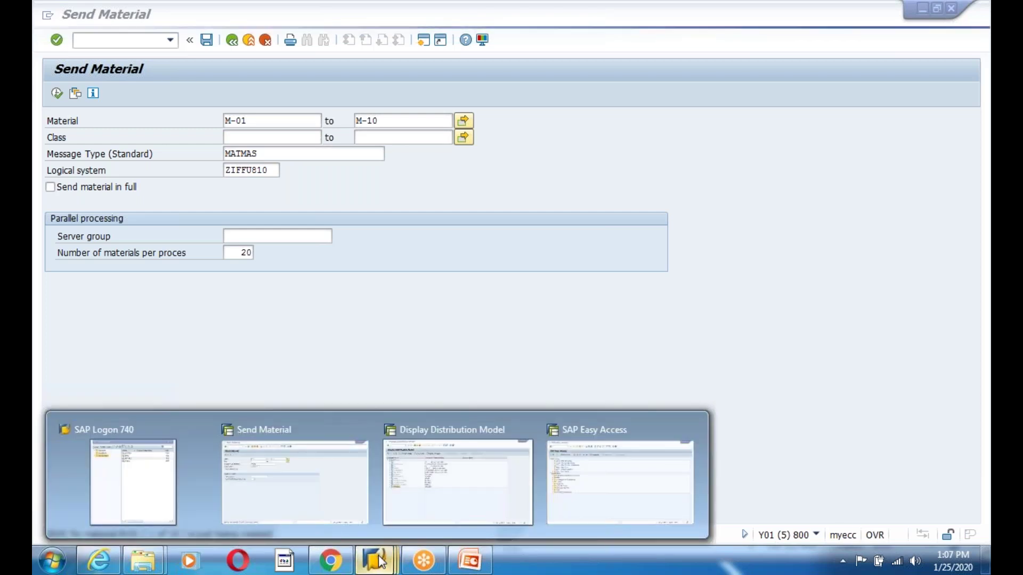
pyautogui.click(468, 560)
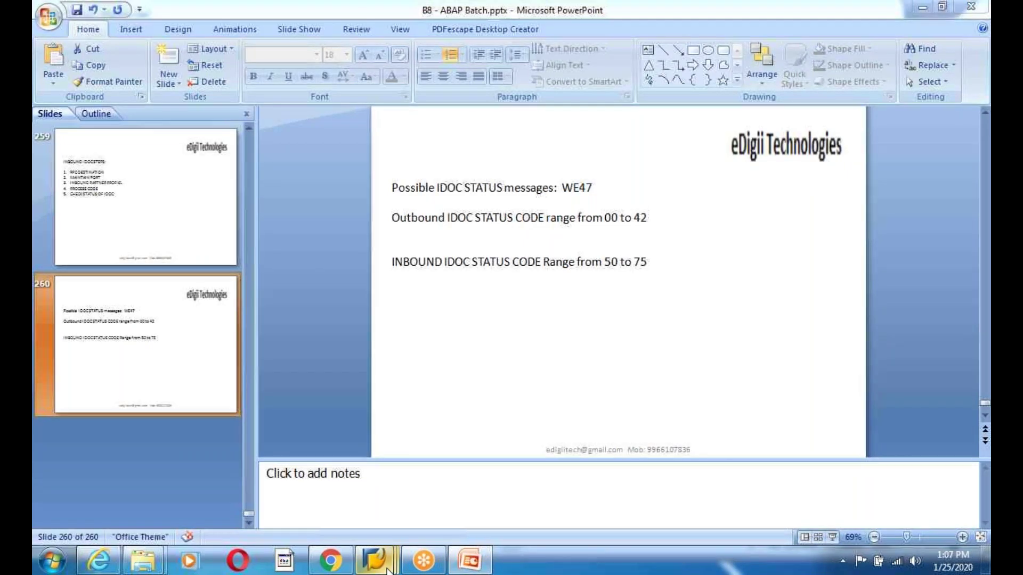
pyautogui.moveTo(374, 561)
pyautogui.click(331, 513)
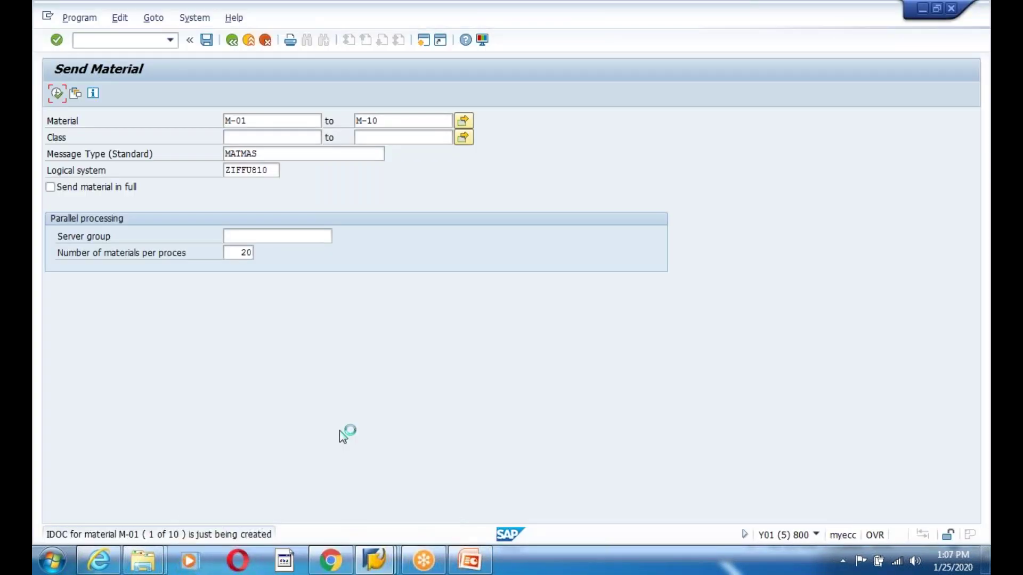
pyautogui.click(48, 16)
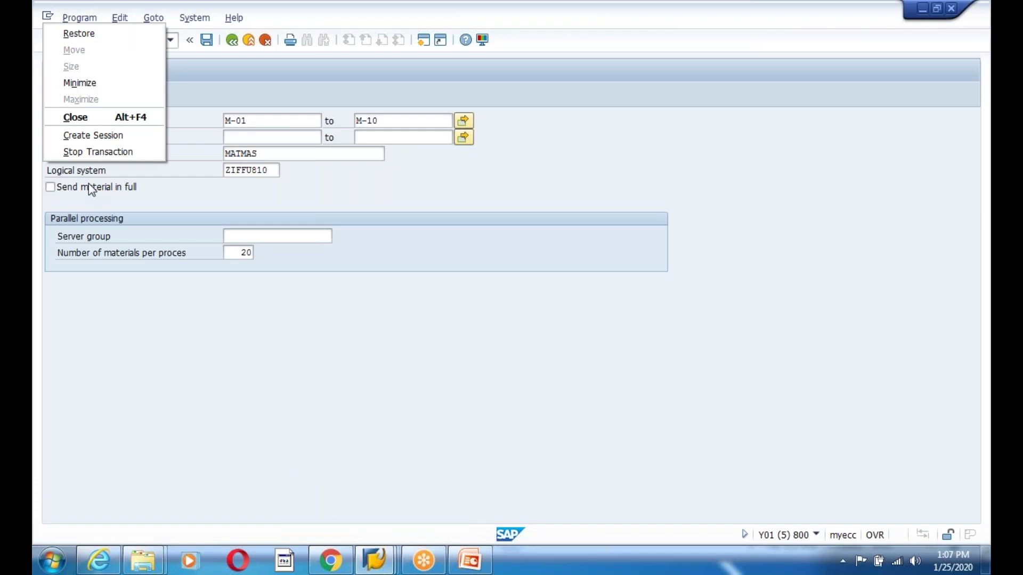
pyautogui.click(96, 152)
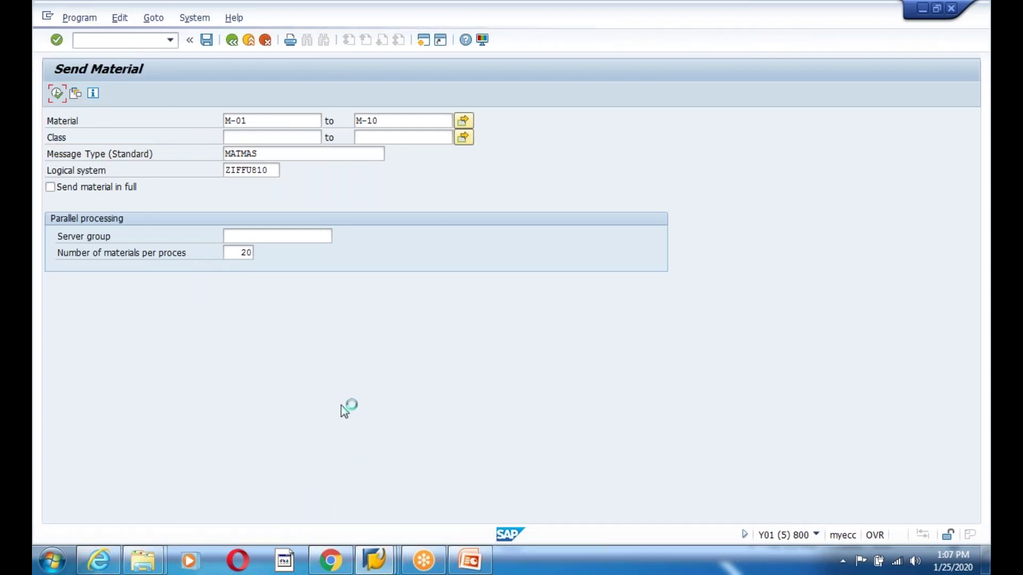
# Close the spare SAP Easy Access session window
pyautogui.click(366, 569)
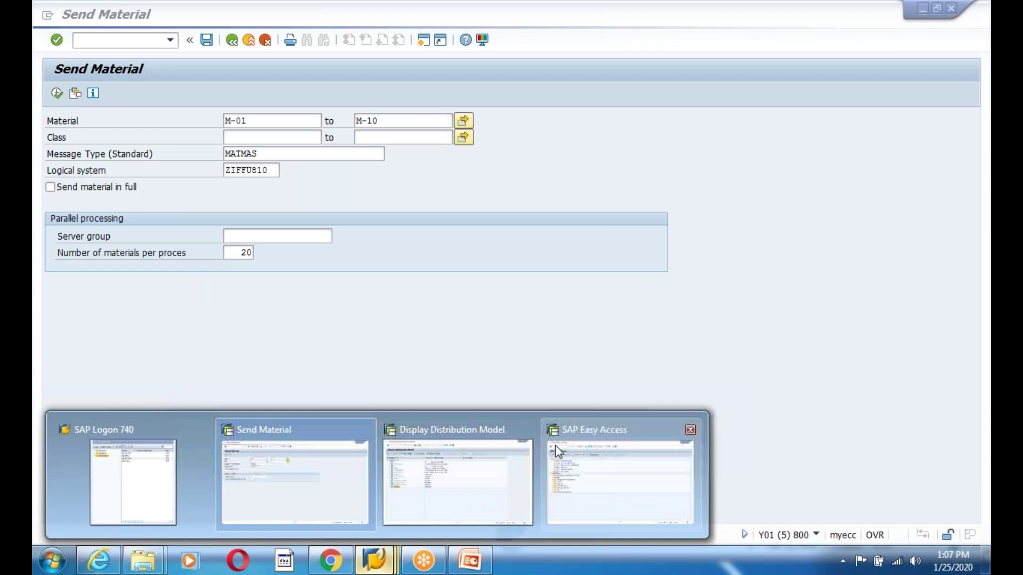
pyautogui.moveTo(687, 430)
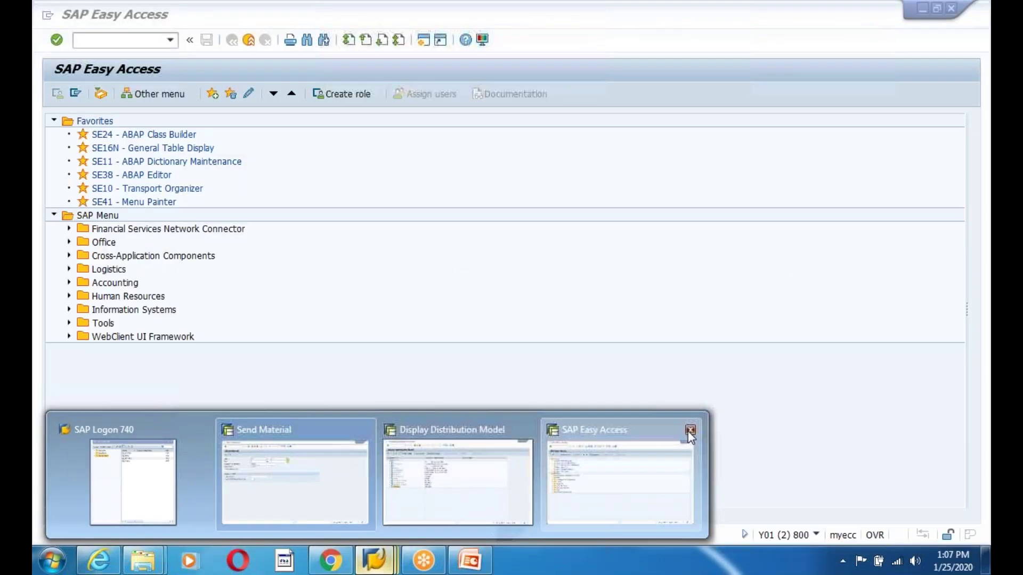
pyautogui.click(514, 445)
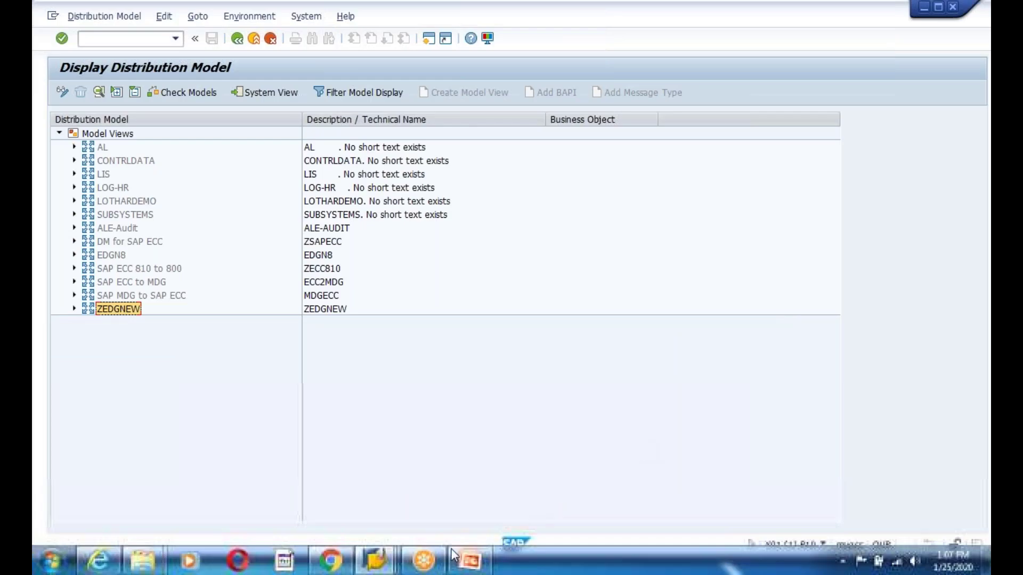
pyautogui.moveTo(386, 533)
pyautogui.click(295, 469)
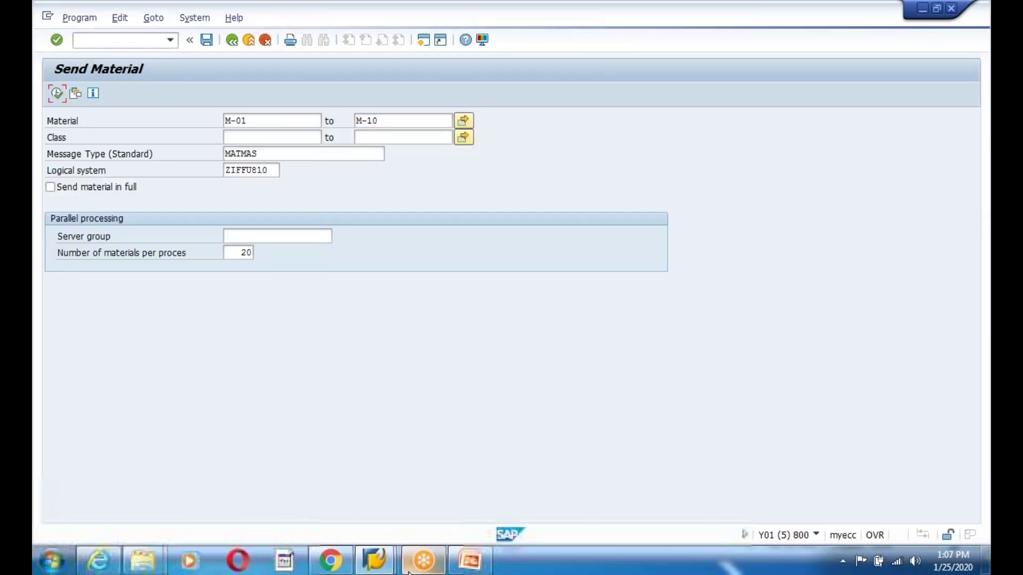
pyautogui.moveTo(375, 560)
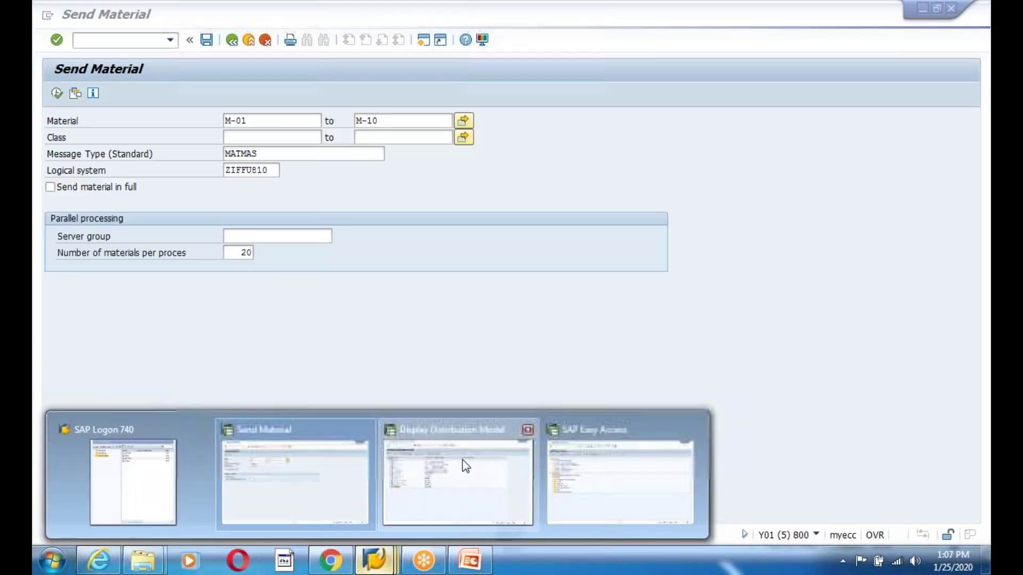
pyautogui.click(463, 469)
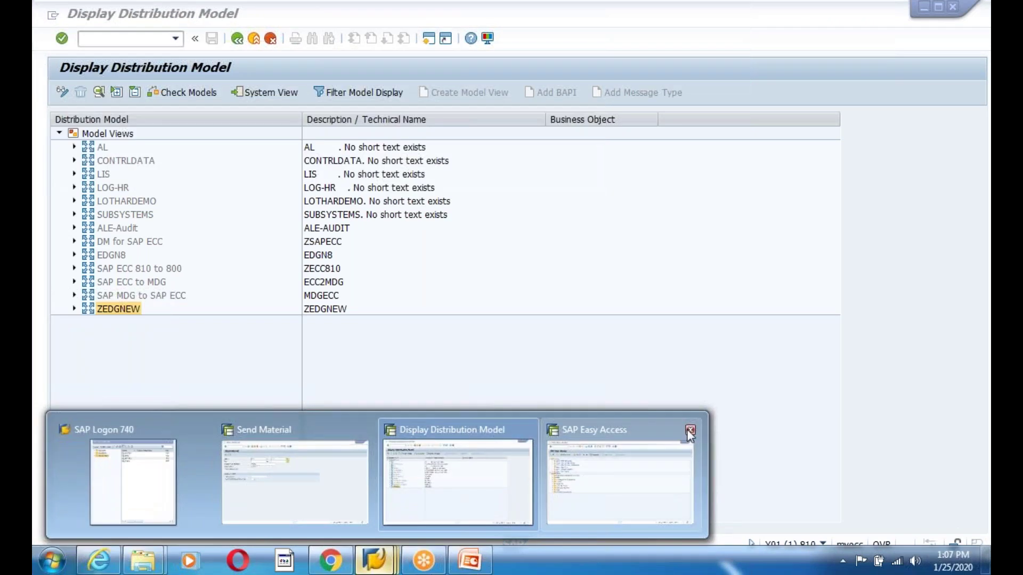
pyautogui.click(689, 430)
# Execute the Send Material selection again, then open Windows Task Manager
pyautogui.click(385, 455)
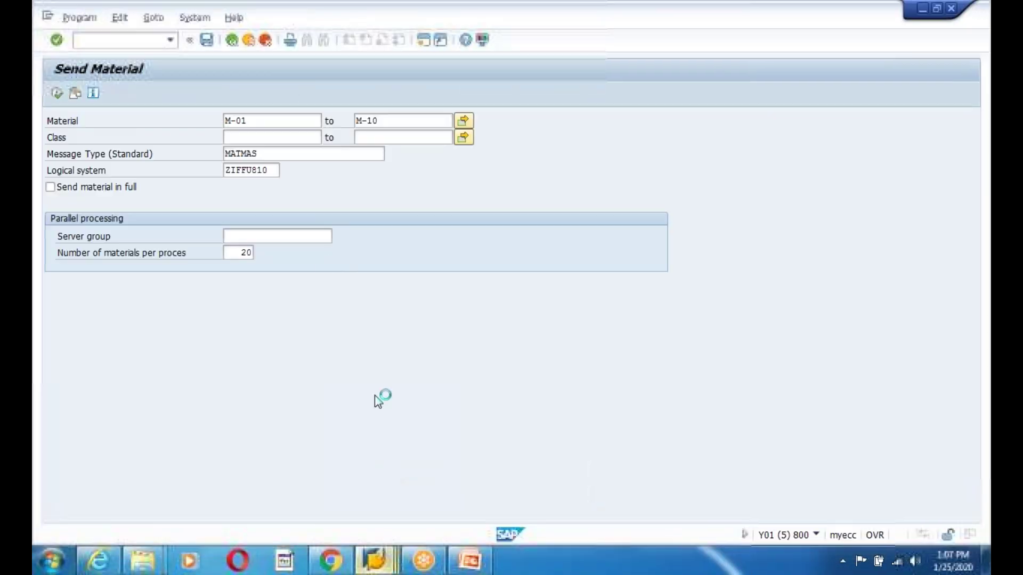
pyautogui.moveTo(373, 562)
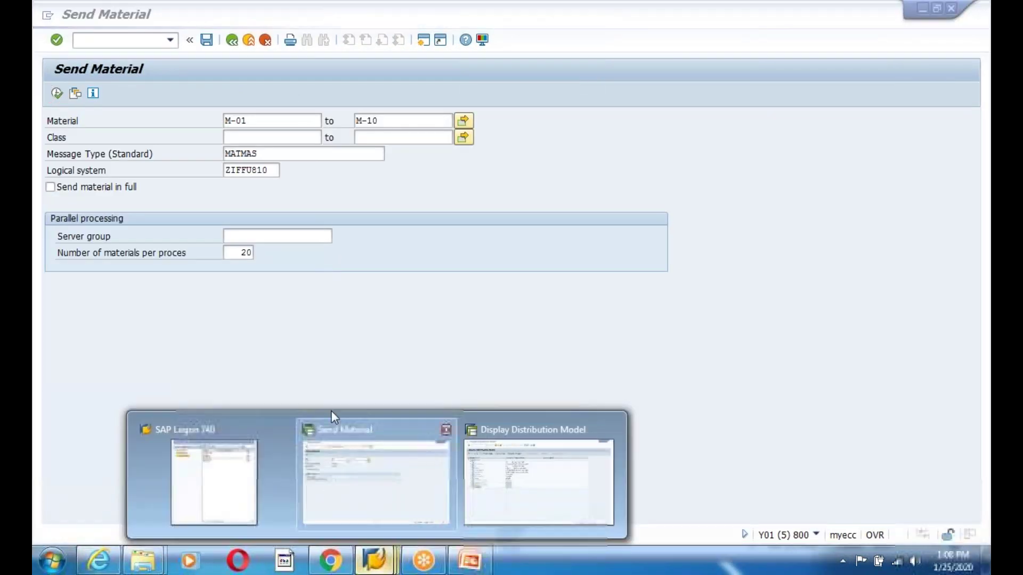
pyautogui.click(340, 473)
pyautogui.click(49, 21)
pyautogui.click(50, 23)
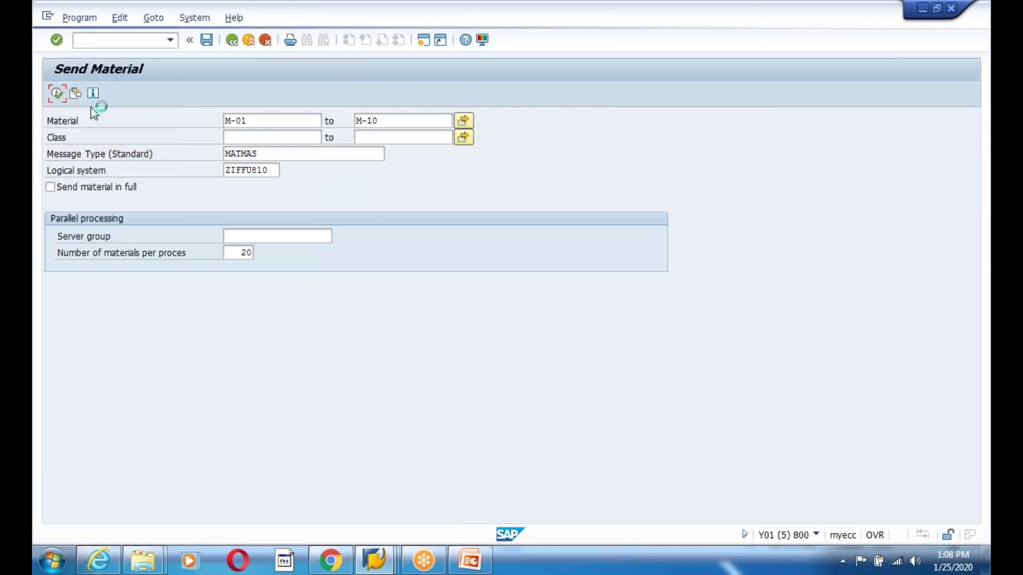
pyautogui.press('F8')
pyautogui.hotkey('ctrl', 'shift', 'Escape')
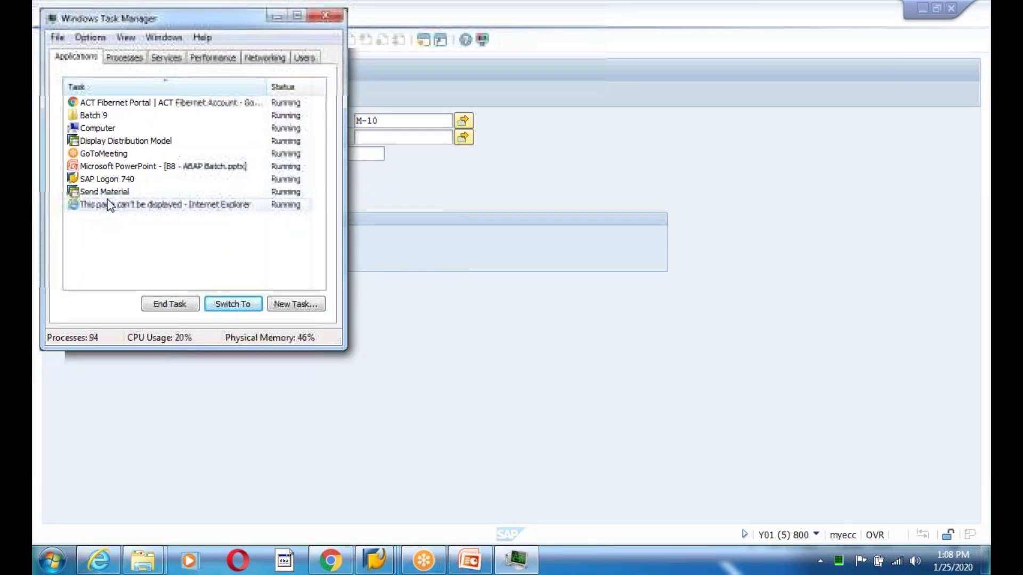
# End the frozen Send Material task and close Task Manager
pyautogui.click(104, 192)
pyautogui.click(170, 305)
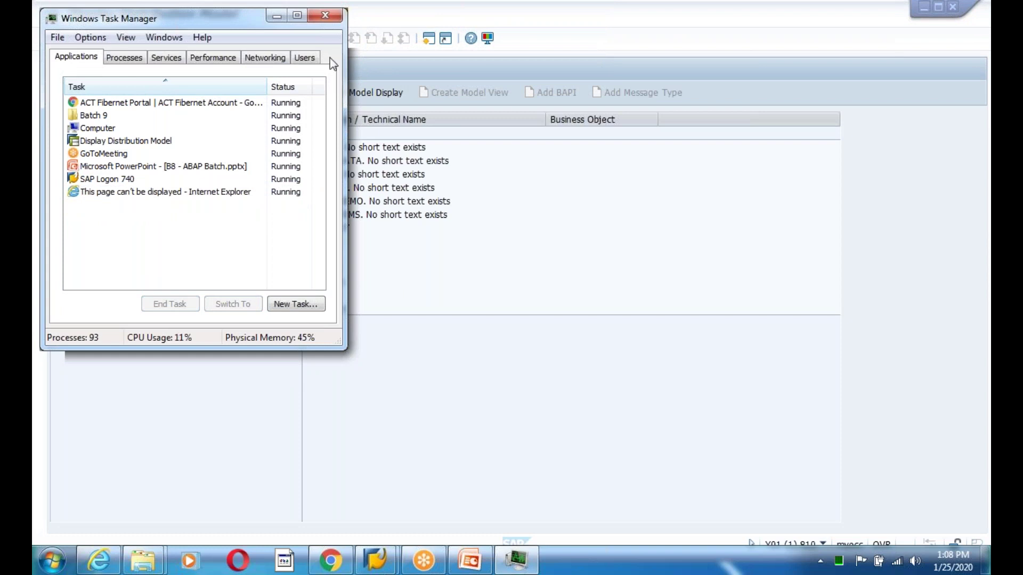
pyautogui.click(323, 16)
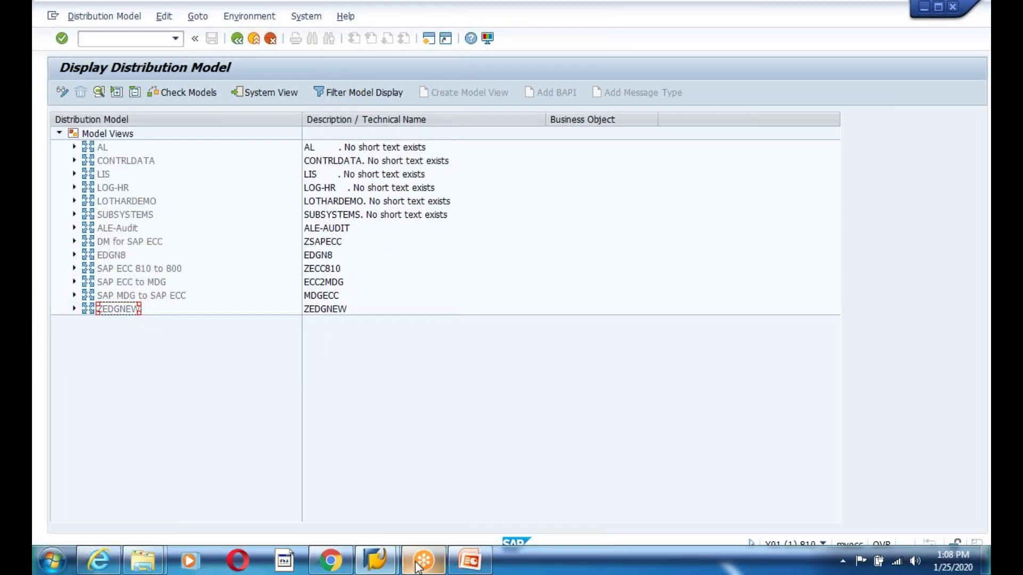
# Log on to SAP ECC client 800 with user name and password, continuing without ending other logons
pyautogui.moveTo(371, 565)
pyautogui.click(285, 464)
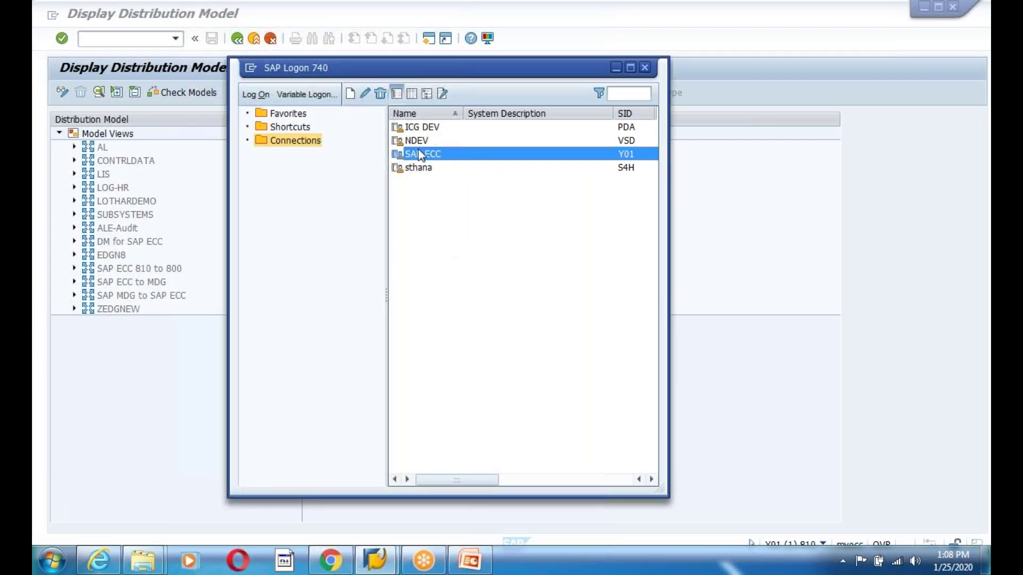
pyautogui.press('Return')
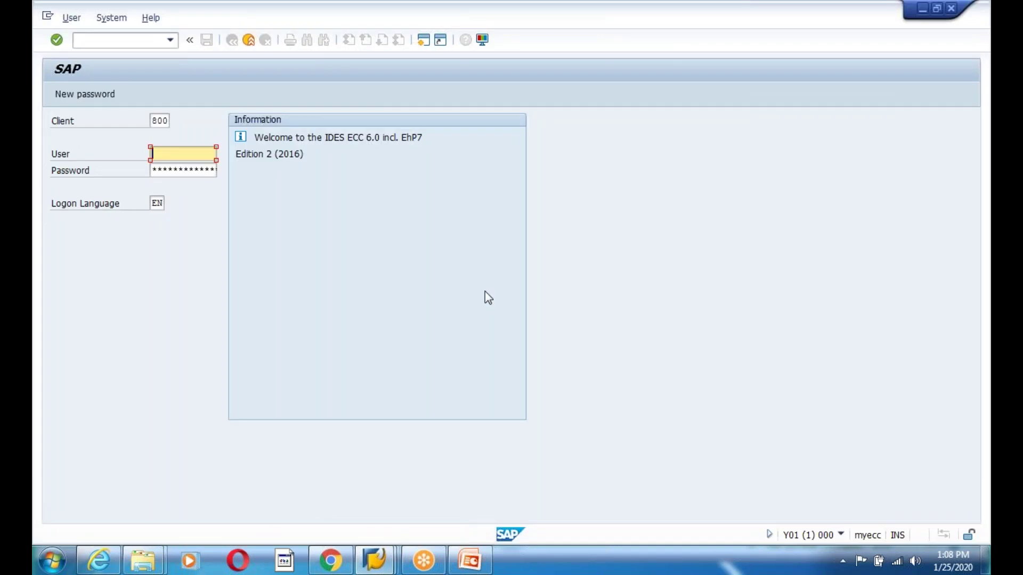
pyautogui.press('Down')
pyautogui.press('Tab')
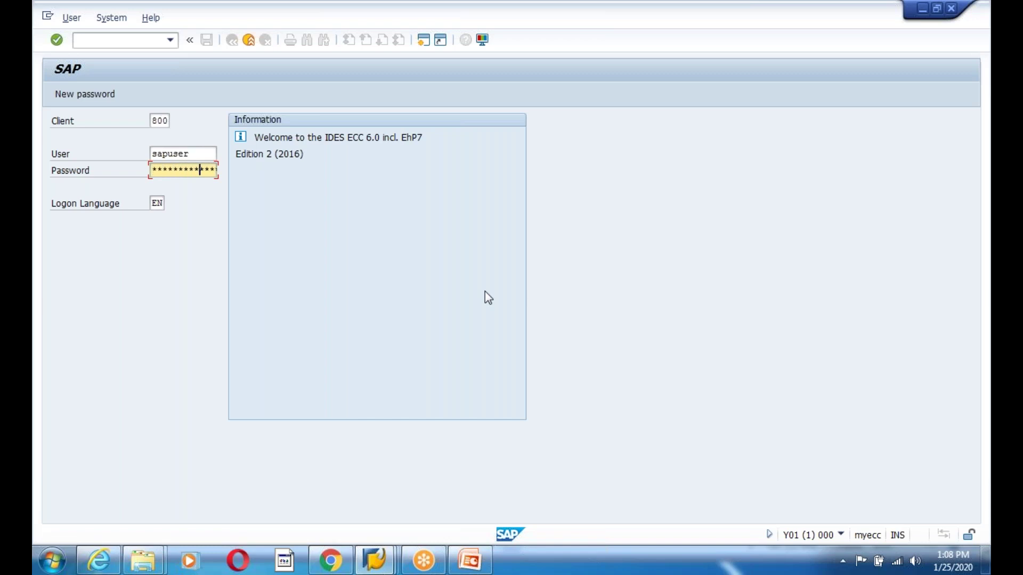
pyautogui.press('Return')
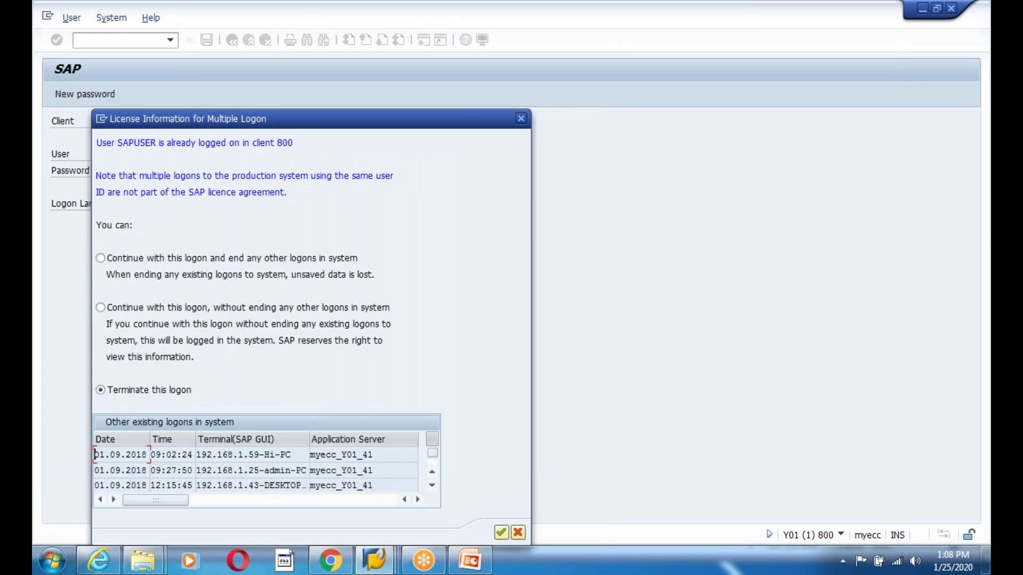
pyautogui.click(101, 308)
pyautogui.press('Return')
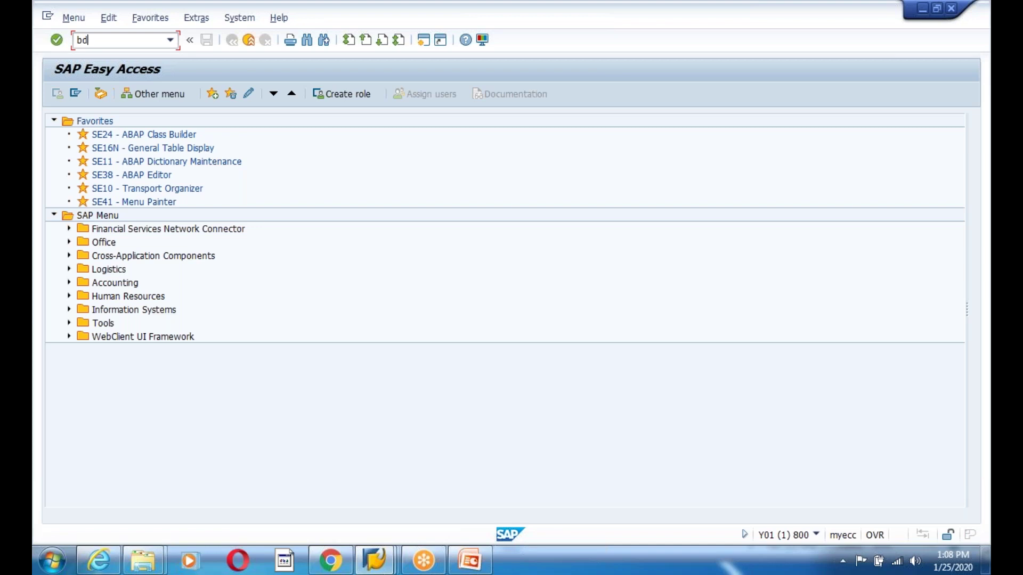
# Execute BD10 with the saved M-01 to M-10 / ZIFFU810 variant, acknowledge both IDoc messages, and go back
pyautogui.press('Return')
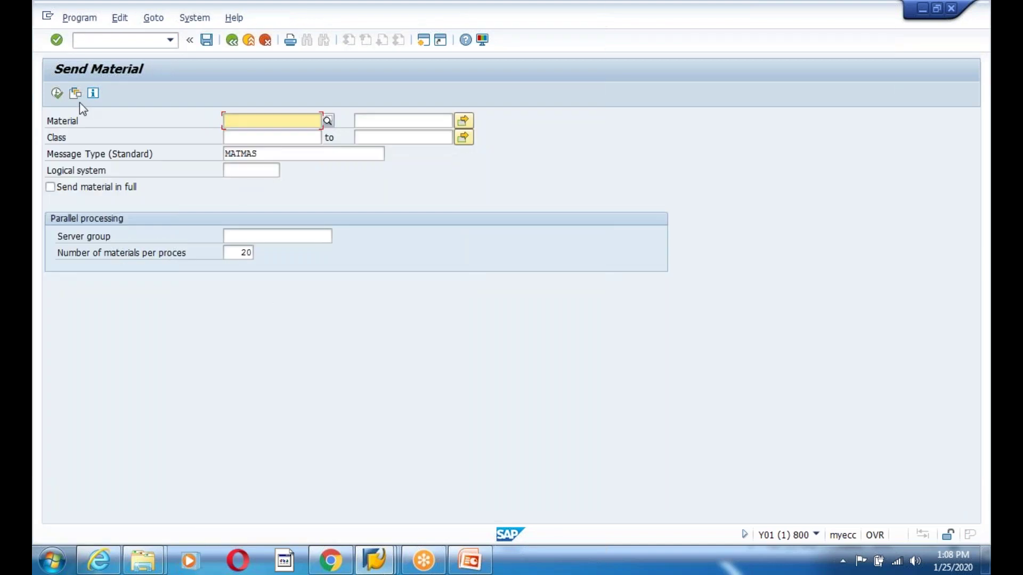
pyautogui.doubleClick(129, 276)
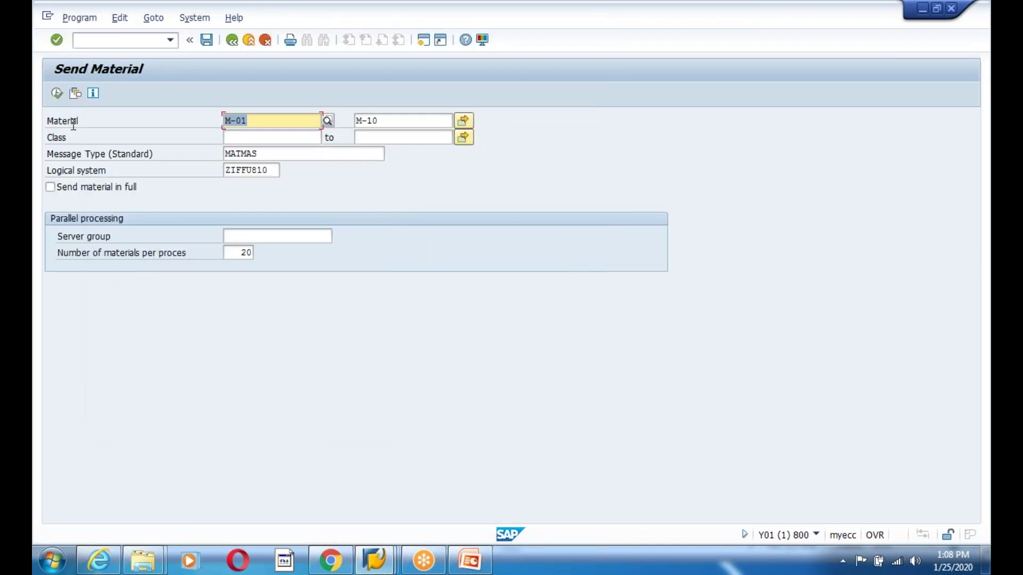
pyautogui.click(57, 93)
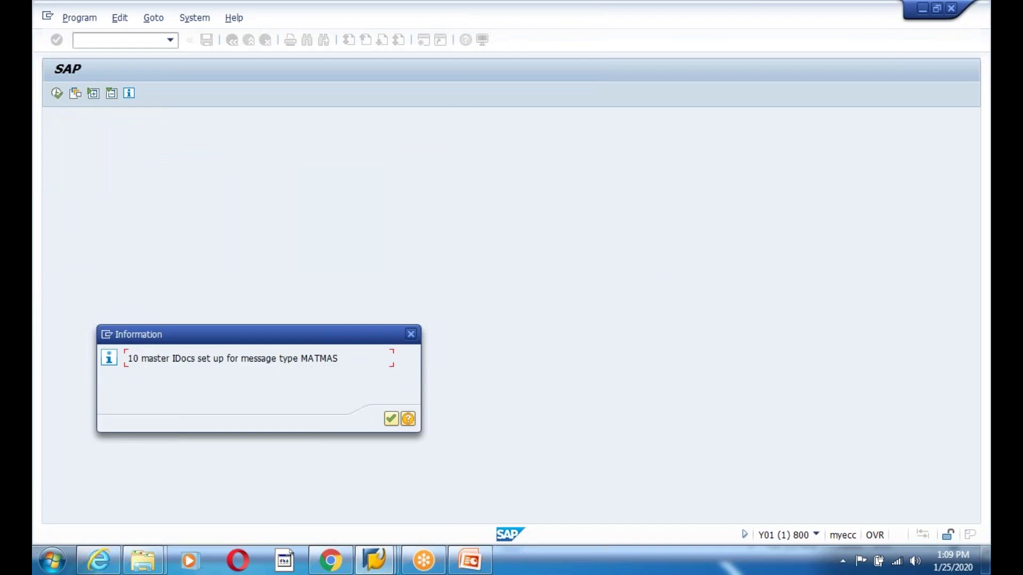
pyautogui.press('Return')
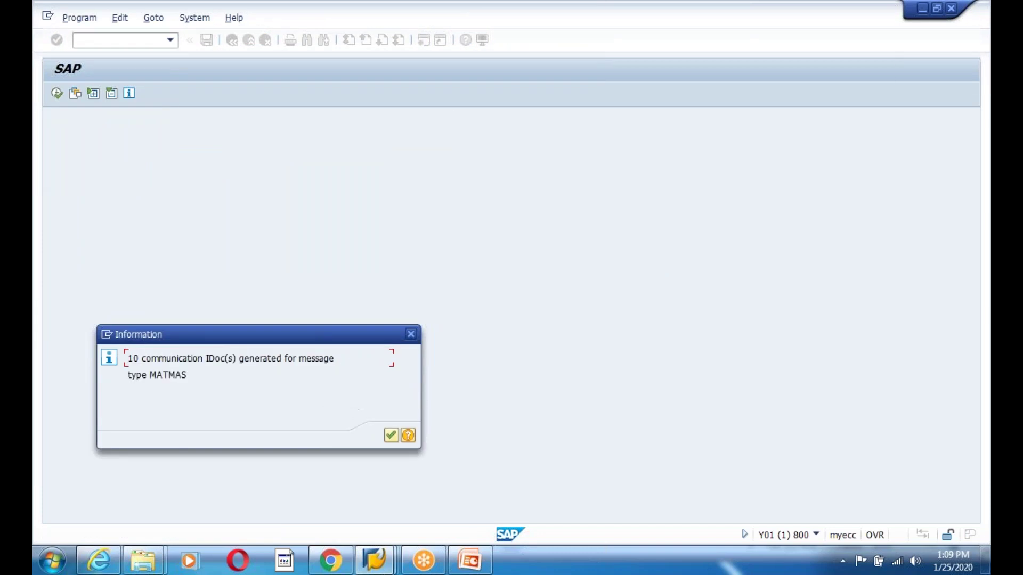
pyautogui.press('Return')
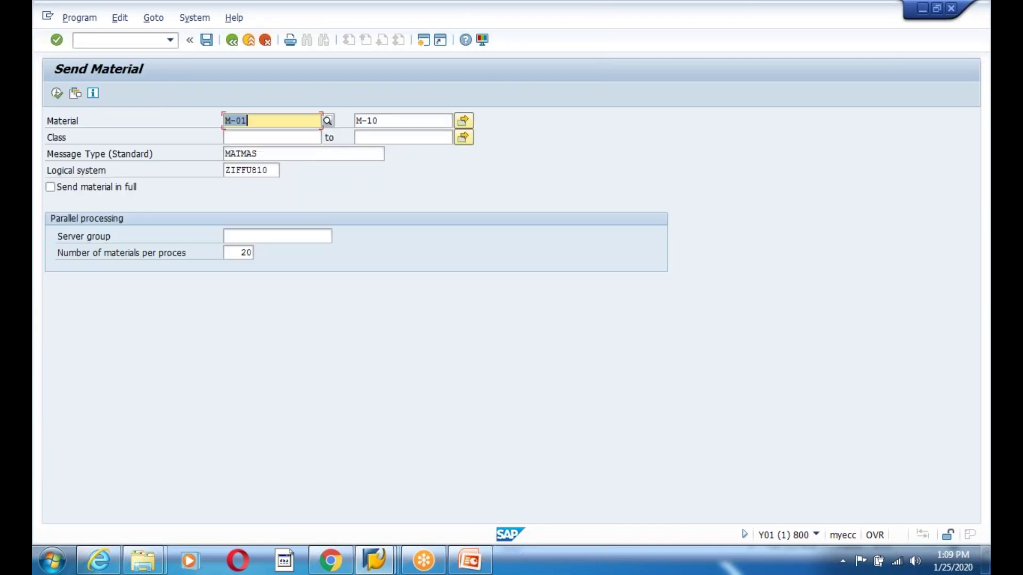
pyautogui.click(231, 40)
pyautogui.write('we02')
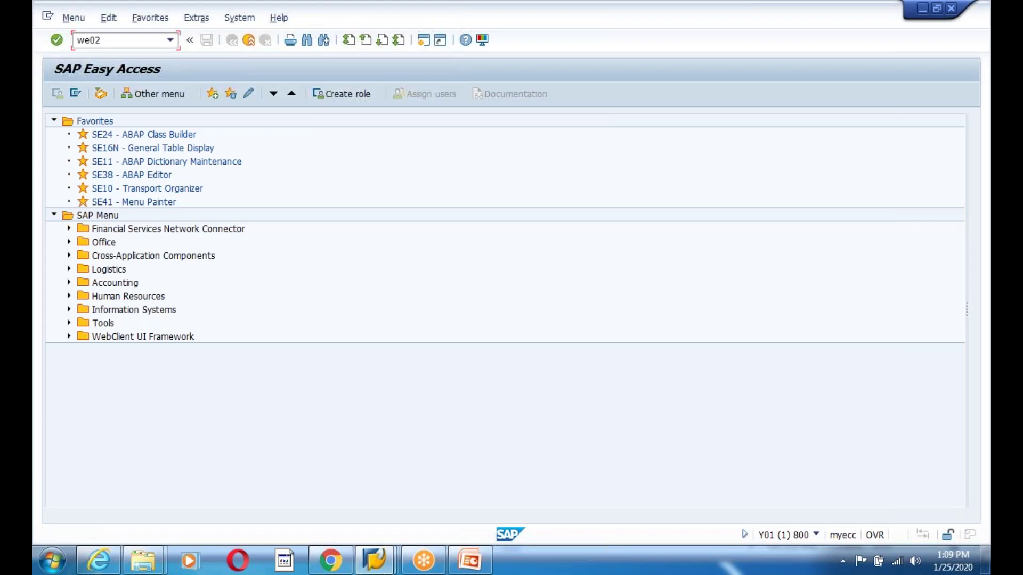
# Open the IDoc List selection, then review the push/pull slide highlighting outbound status 30
pyautogui.press('Return')
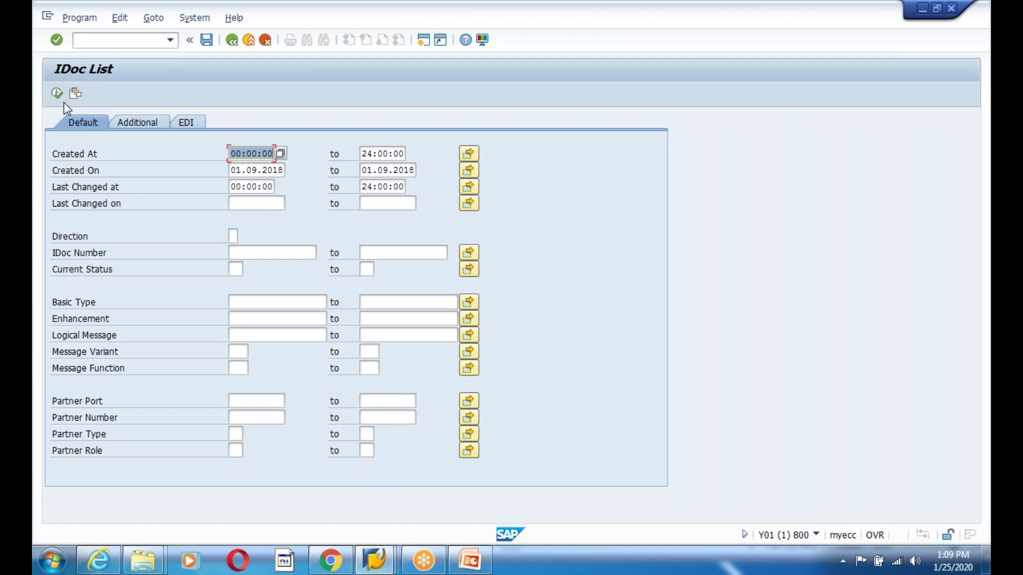
pyautogui.click(469, 560)
pyautogui.click(137, 244)
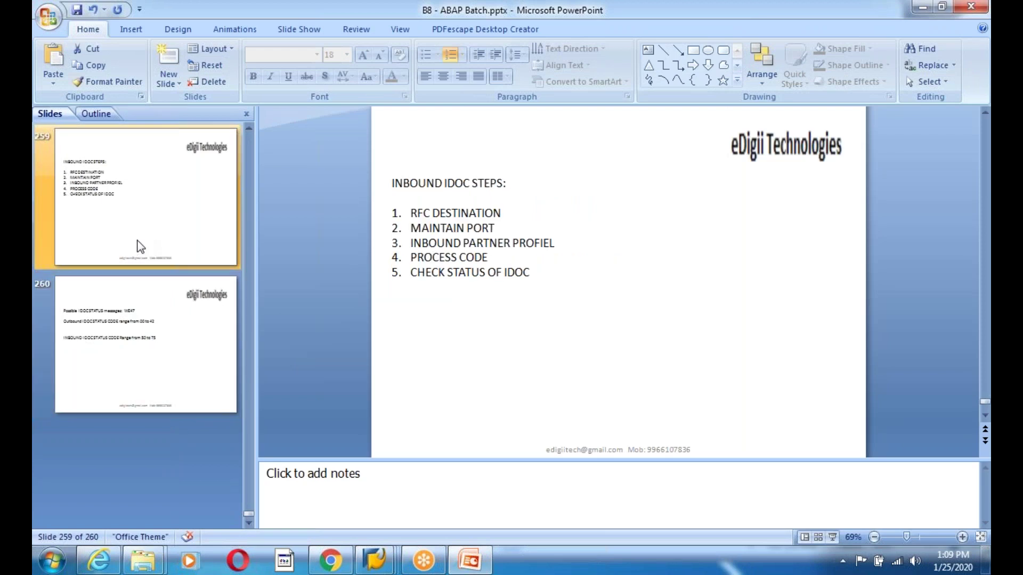
pyautogui.scroll(1, 148, 312)
pyautogui.scroll(3, 152, 309)
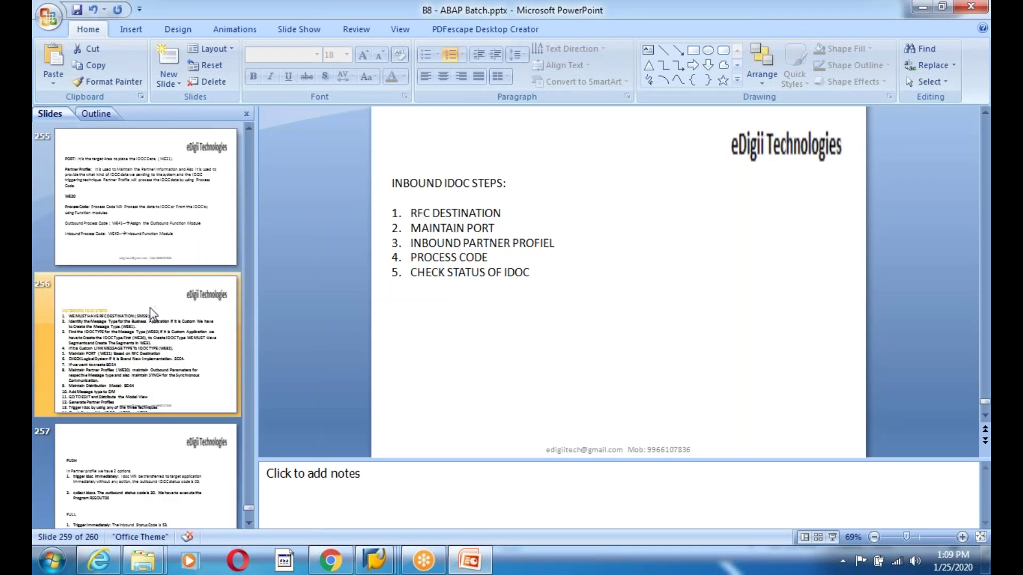
pyautogui.click(109, 477)
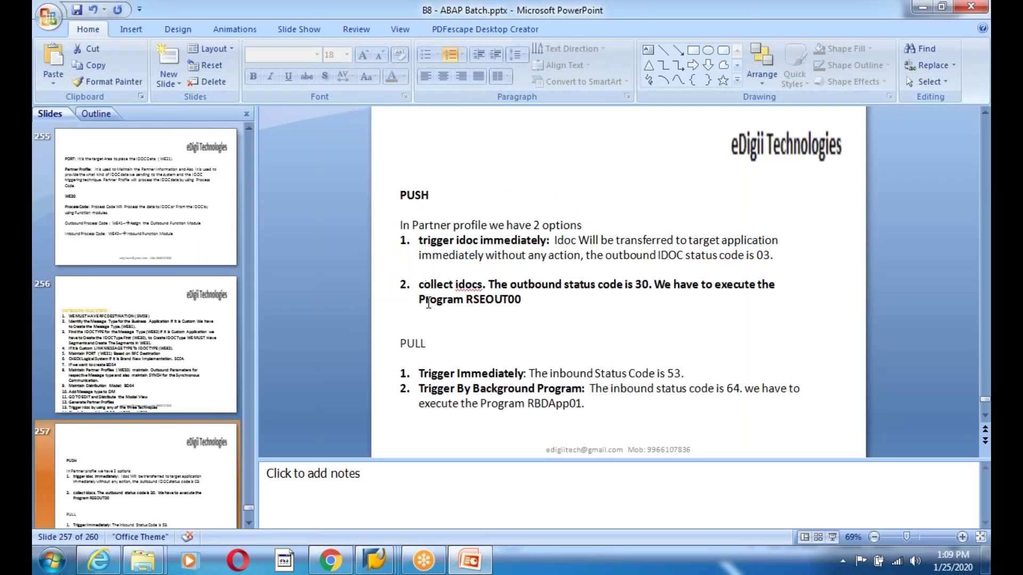
pyautogui.moveTo(485, 289); pyautogui.dragTo(419, 285)
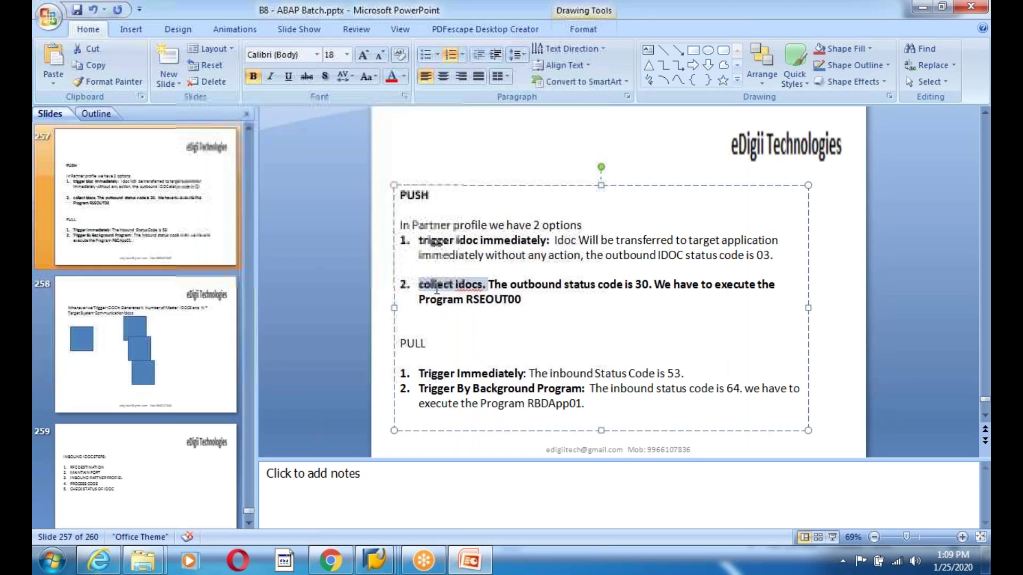
pyautogui.doubleClick(642, 284)
# List the ten outbound MATMAS IDocs matching the selection and check their statuses
pyautogui.moveTo(375, 559)
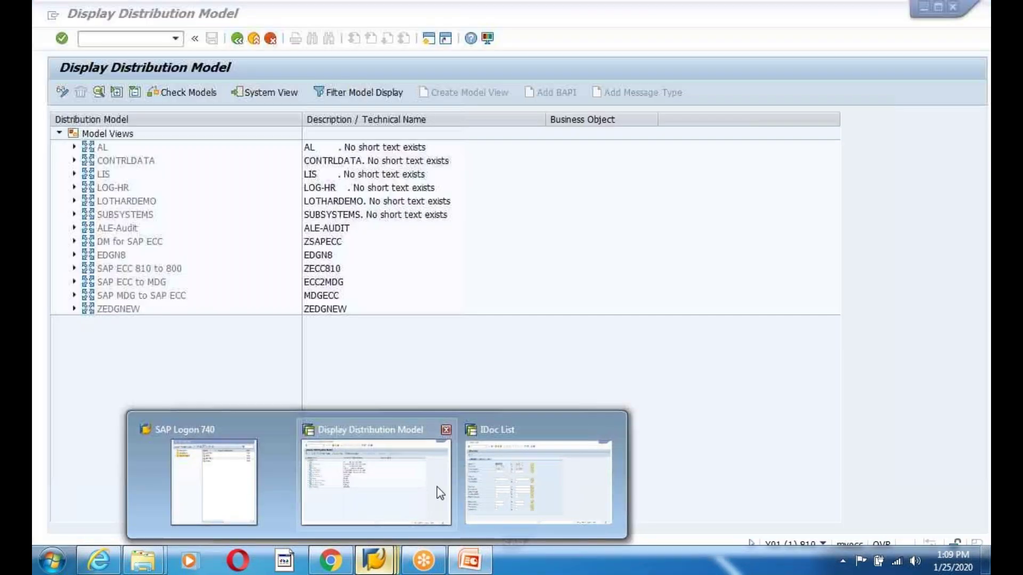
pyautogui.click(437, 487)
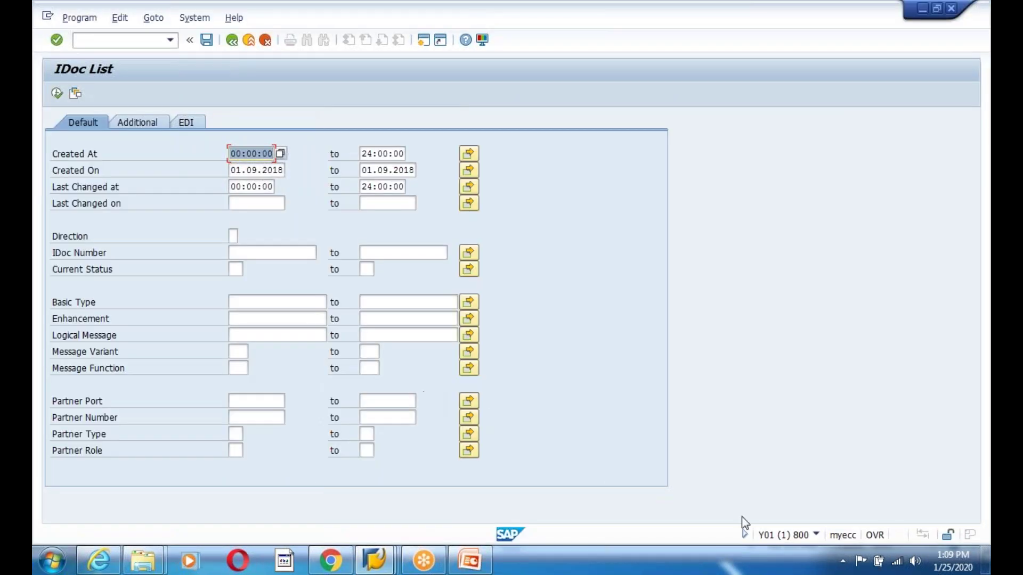
pyautogui.click(57, 94)
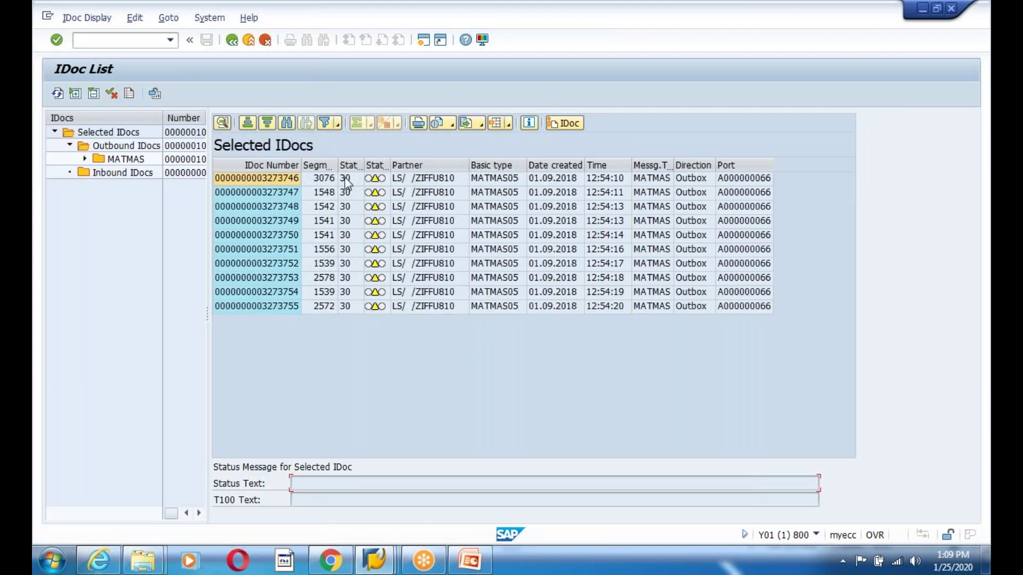
pyautogui.click(345, 208)
pyautogui.click(347, 235)
pyautogui.click(347, 267)
pyautogui.click(348, 293)
pyautogui.click(347, 309)
pyautogui.click(354, 266)
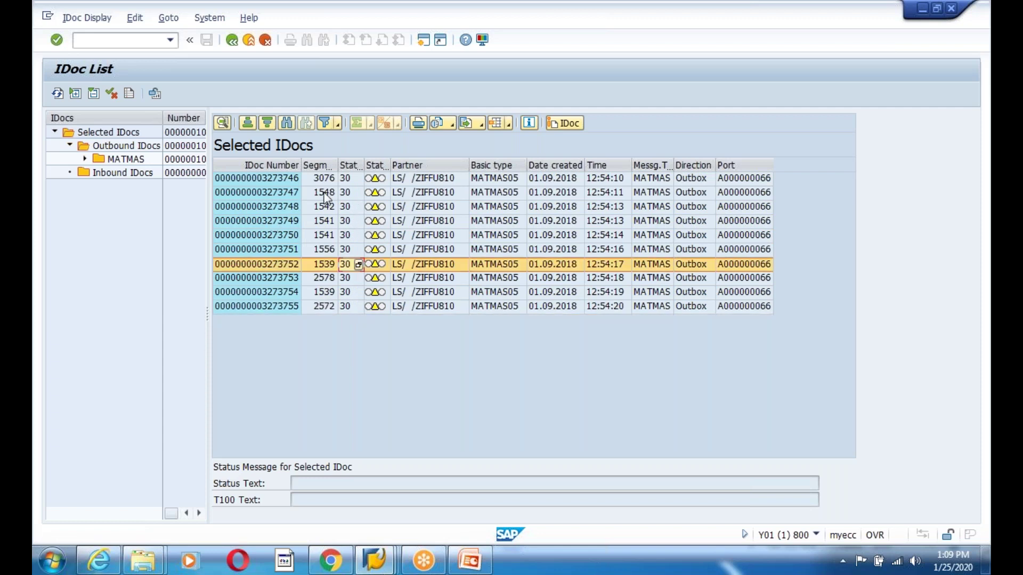
# Open IDoc 3273746 and review its status records, selecting status 30
pyautogui.doubleClick(254, 177)
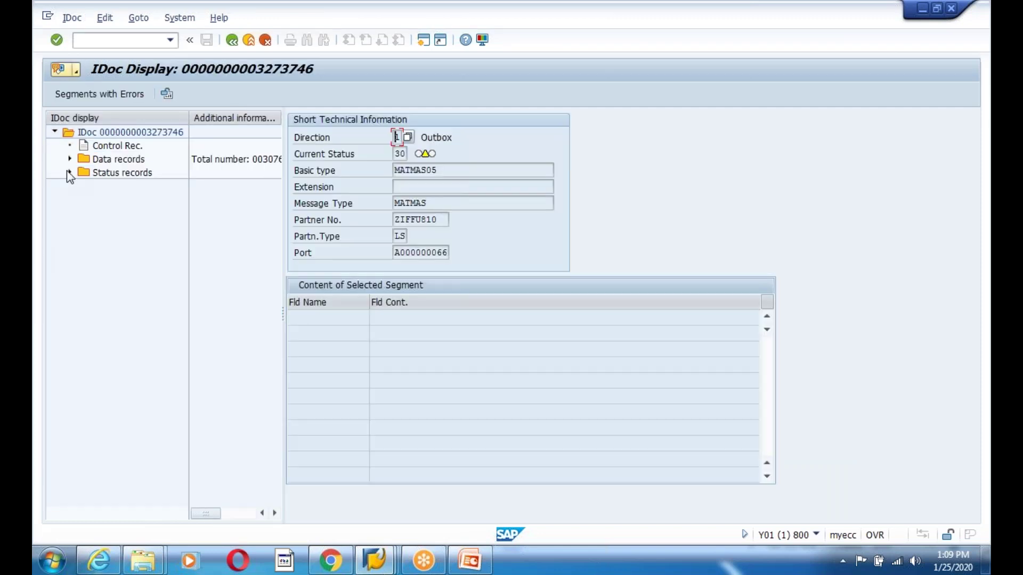
pyautogui.click(69, 173)
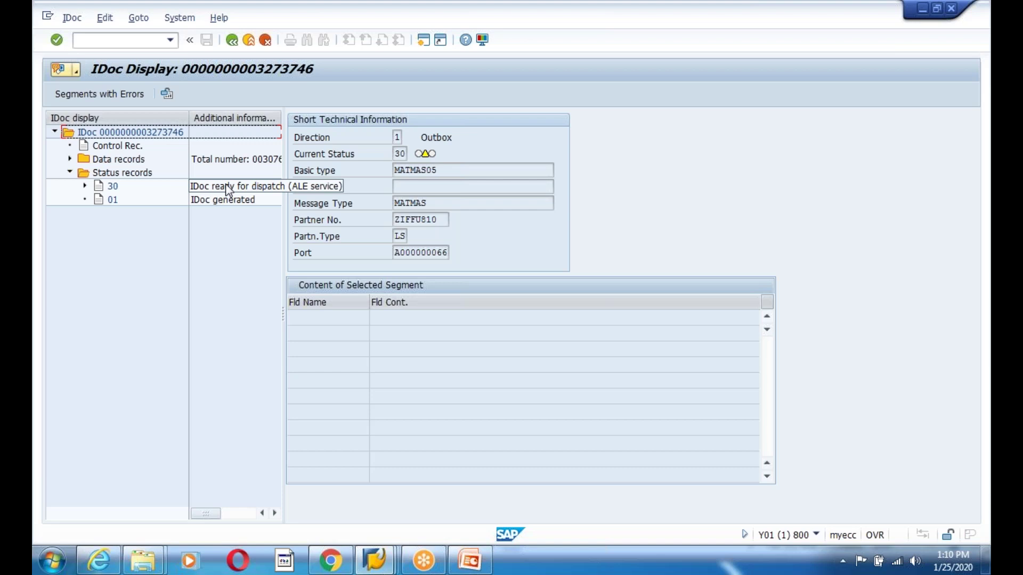
pyautogui.click(111, 193)
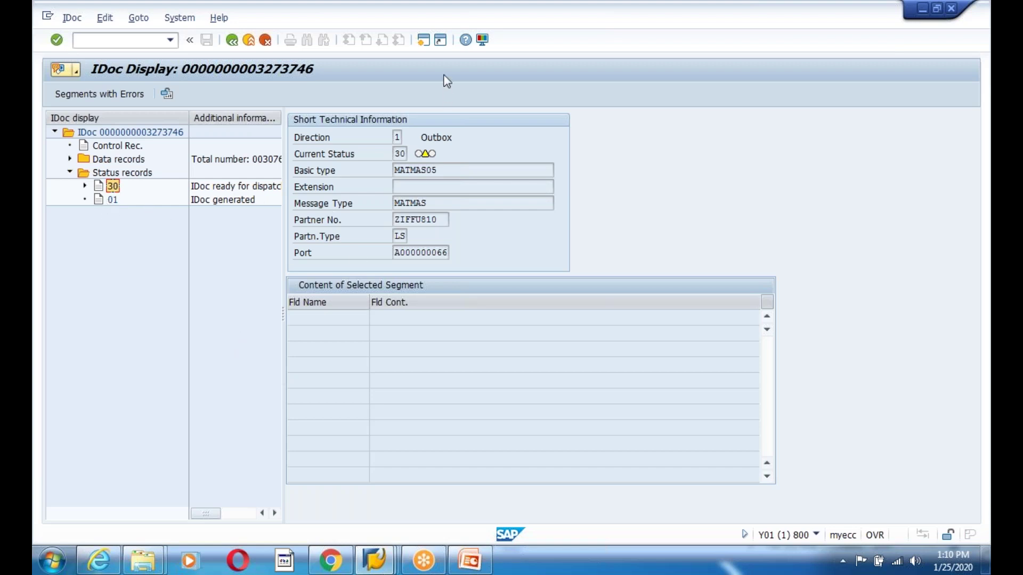
pyautogui.click(424, 42)
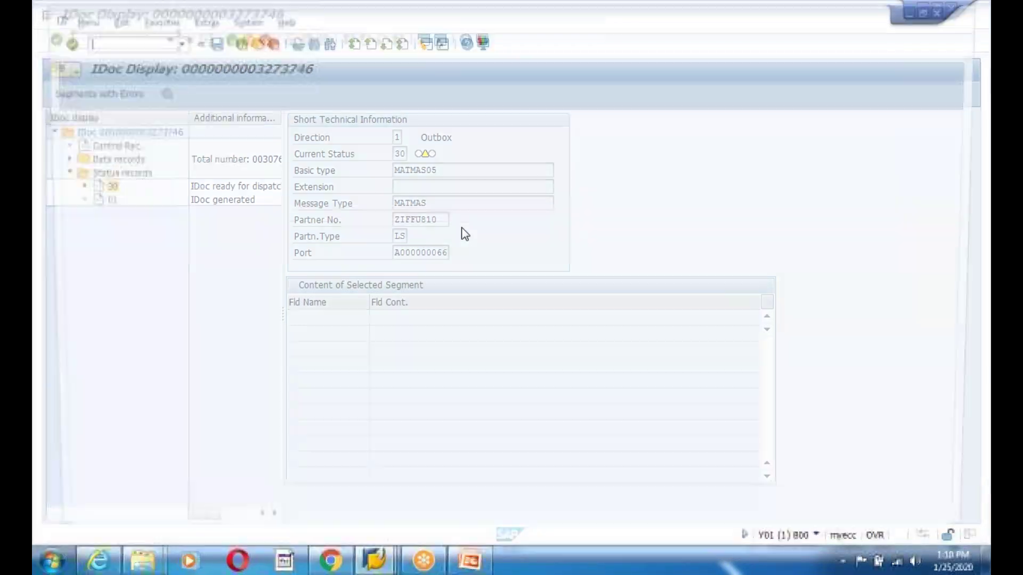
# Run report RSEOUT00 through SE38 to reach its selection screen
pyautogui.write('se38')
pyautogui.press('Return')
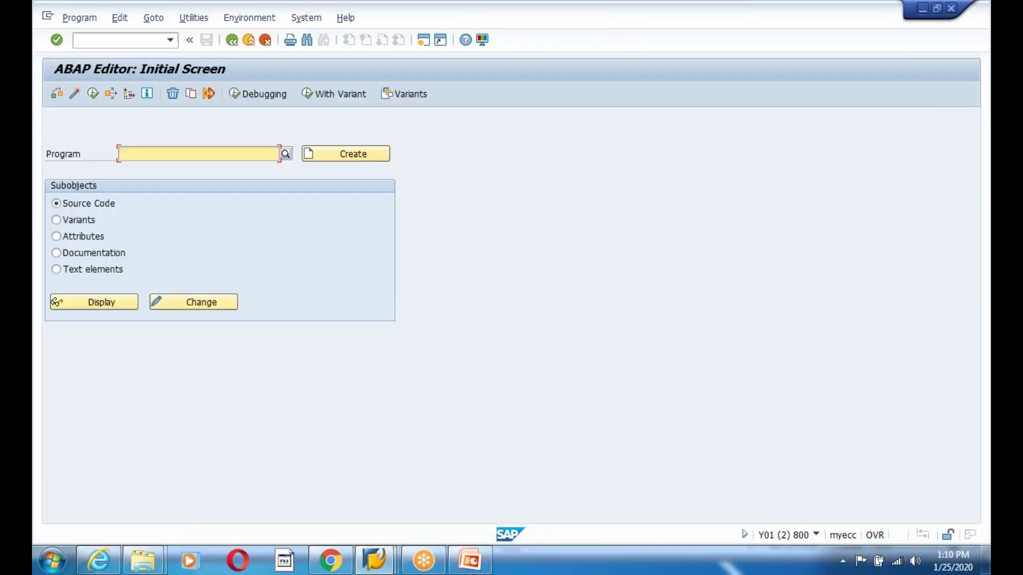
pyautogui.write('RS')
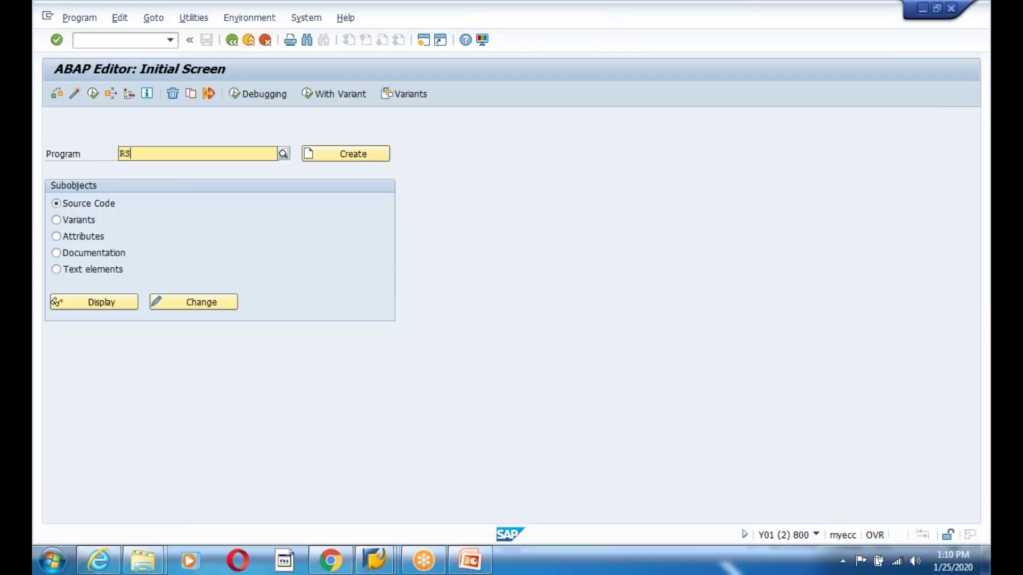
pyautogui.write('EOUT')
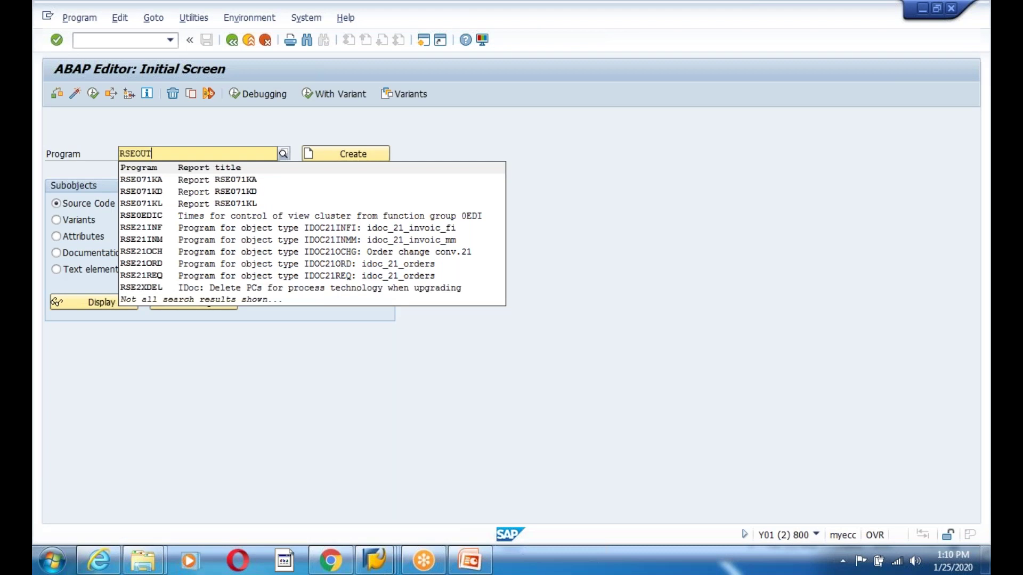
pyautogui.write('00')
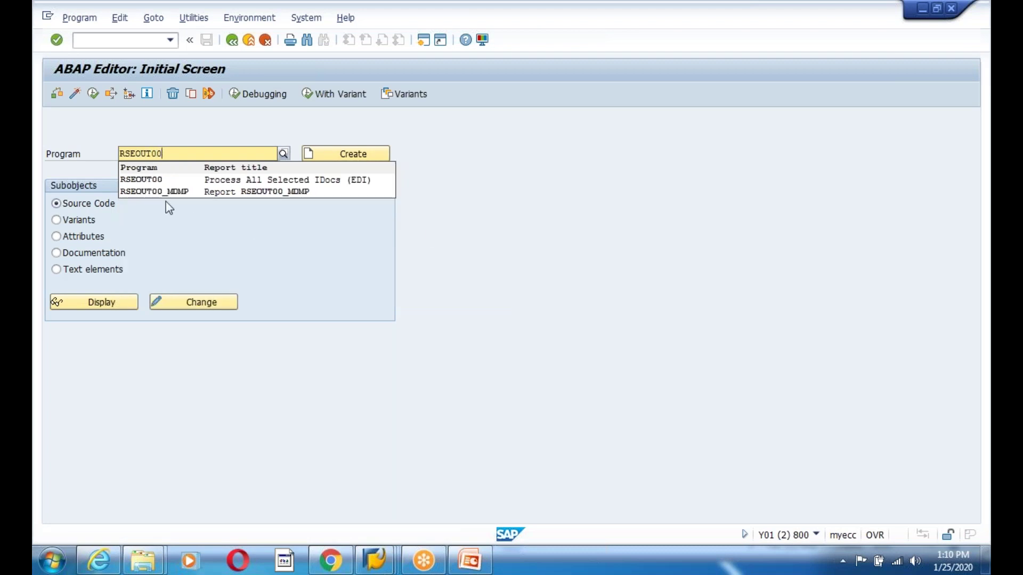
pyautogui.click(161, 180)
pyautogui.click(94, 94)
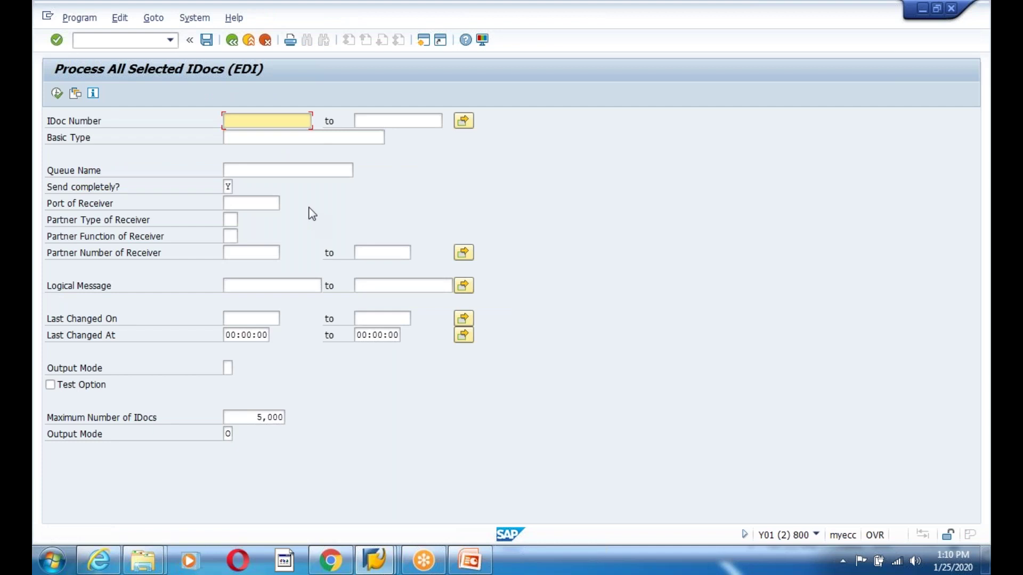
# Copy the ten IDoc numbers from the IDoc list into RSEOUT00's IDoc Number multiple selection
pyautogui.hotkey('alt', 'Tab')
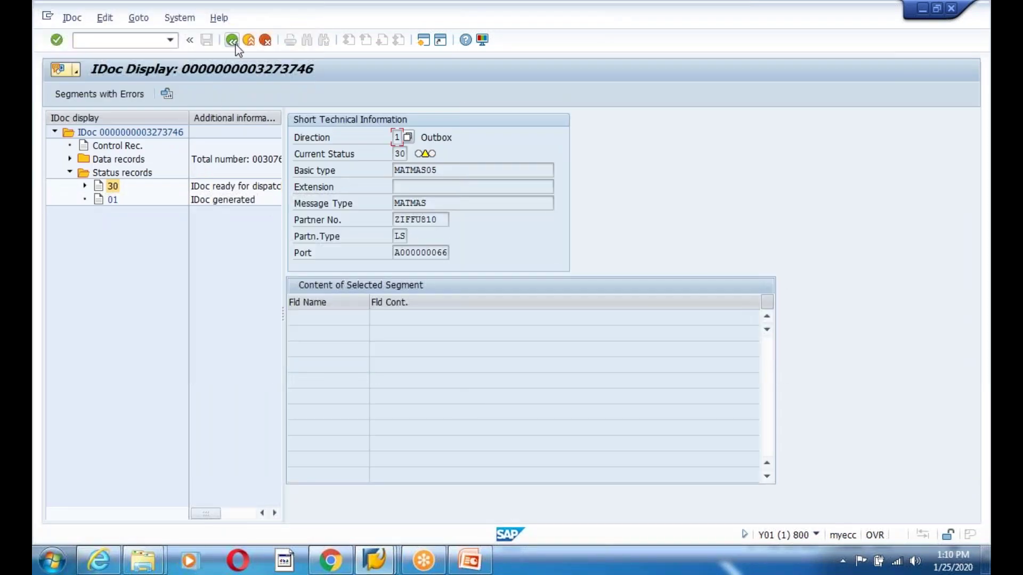
pyautogui.click(232, 40)
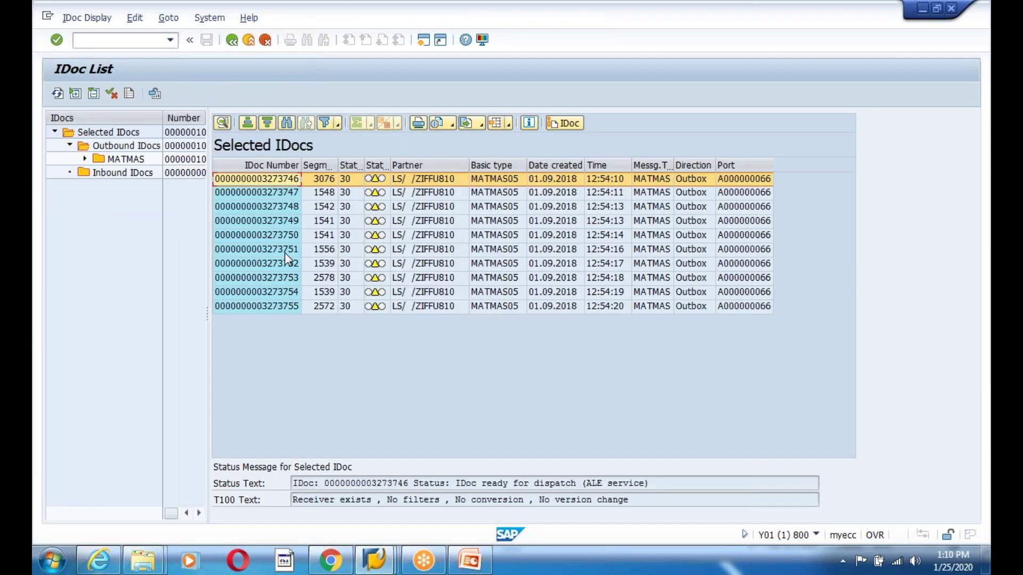
pyautogui.moveTo(277, 180); pyautogui.dragTo(277, 324)
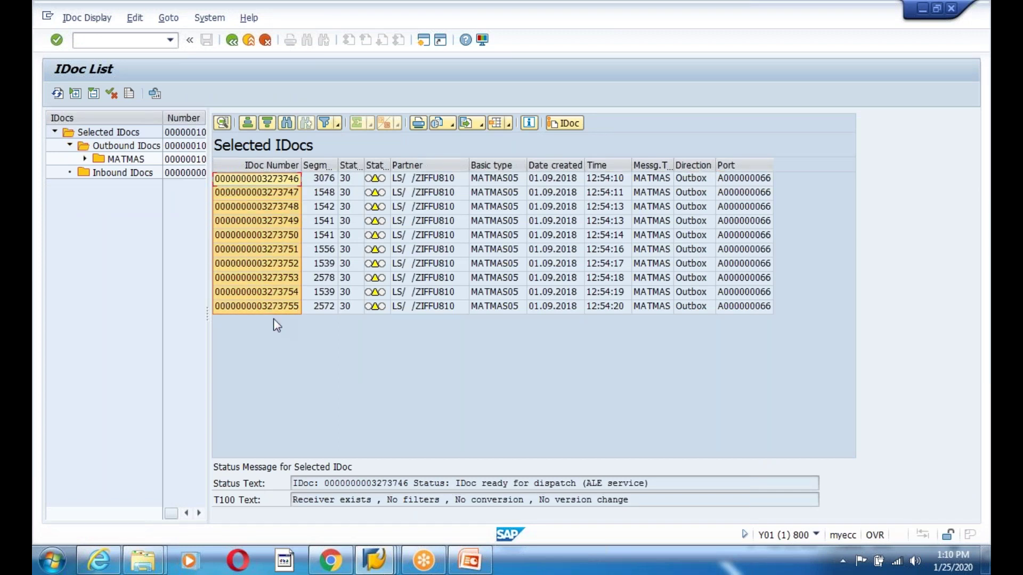
pyautogui.hotkey('alt', 'Tab')
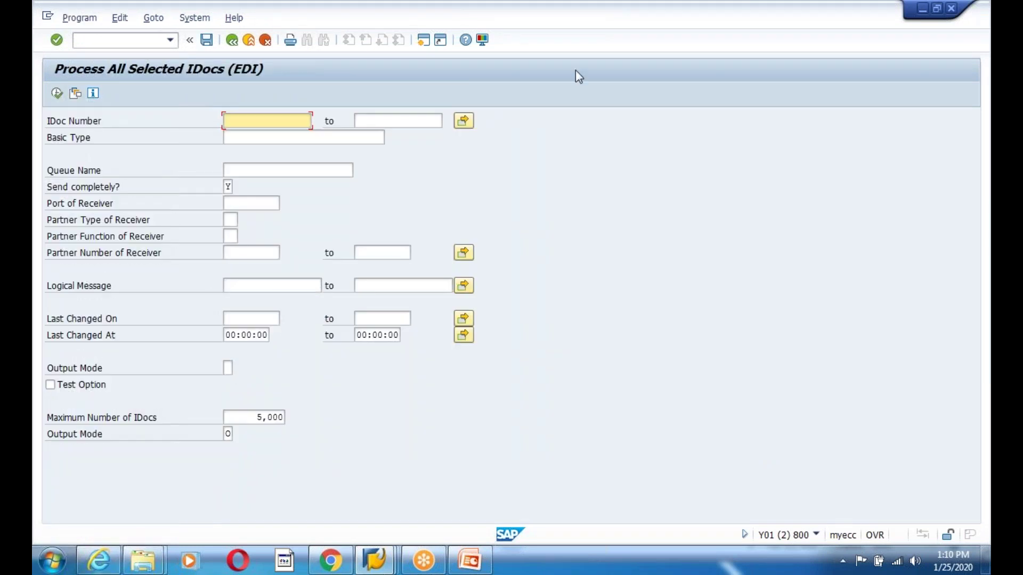
pyautogui.click(463, 121)
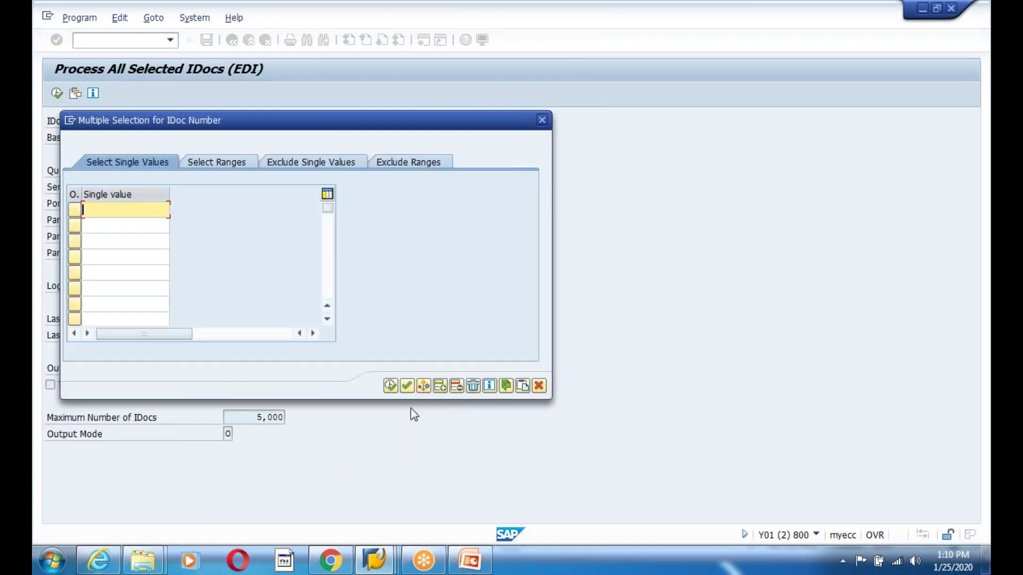
pyautogui.hotkey('shift', 'F12')
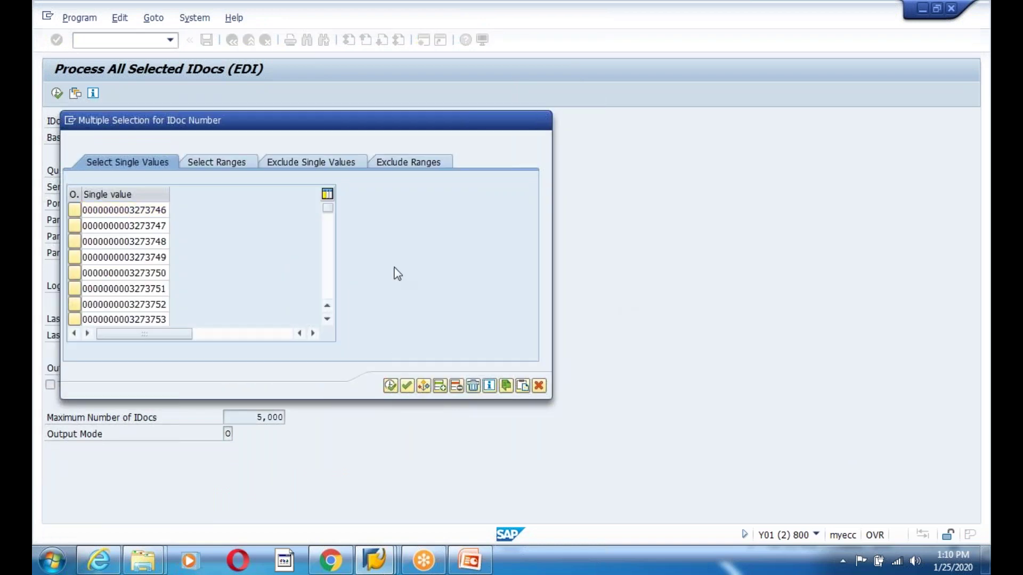
pyautogui.press('F8')
# Execute the dispatch, acknowledge the '8 IDocs selected' message, and refresh the IDoc list
pyautogui.click(57, 94)
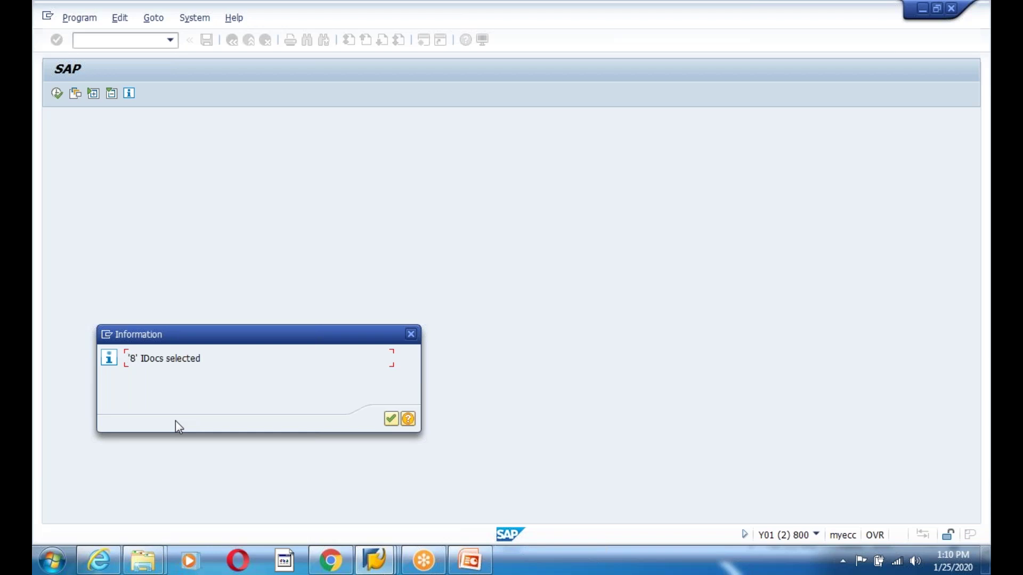
pyautogui.press('Return')
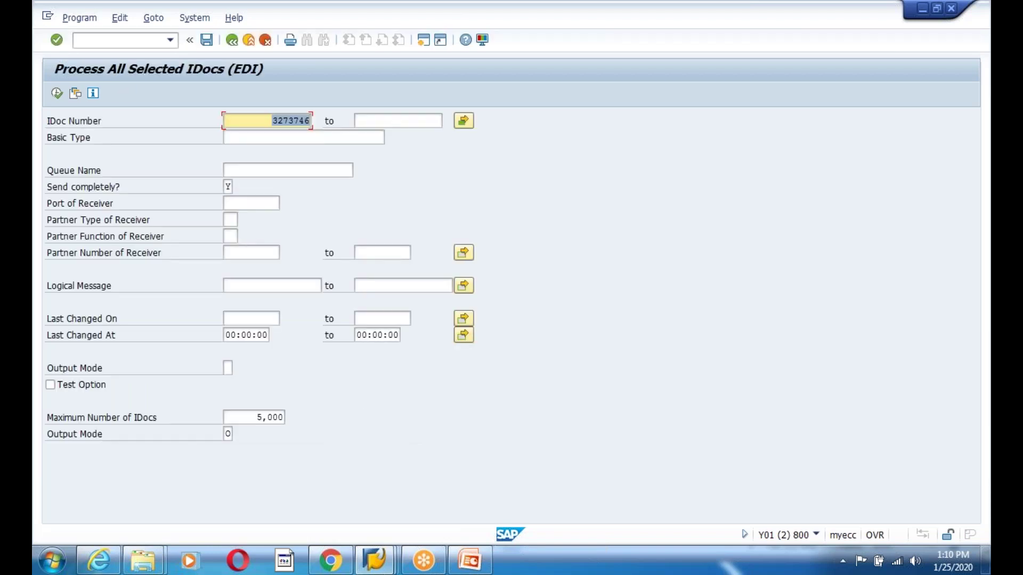
pyautogui.hotkey('alt', 'Tab')
pyautogui.click(57, 94)
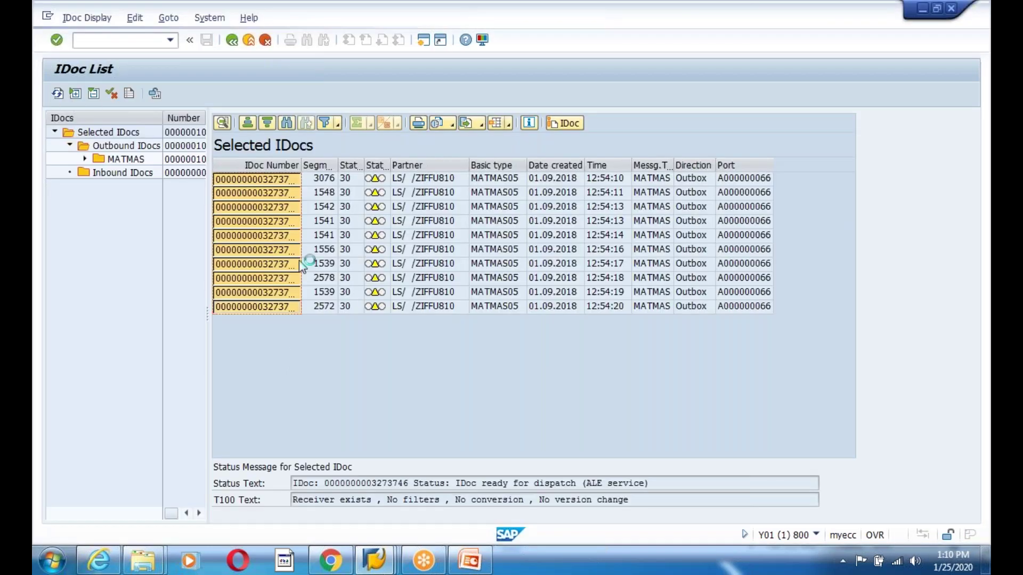
# Open IDoc 3273746 and expand its status 03 record, Data passed to port OK
pyautogui.click(353, 223)
pyautogui.click(351, 238)
pyautogui.click(350, 292)
pyautogui.click(349, 308)
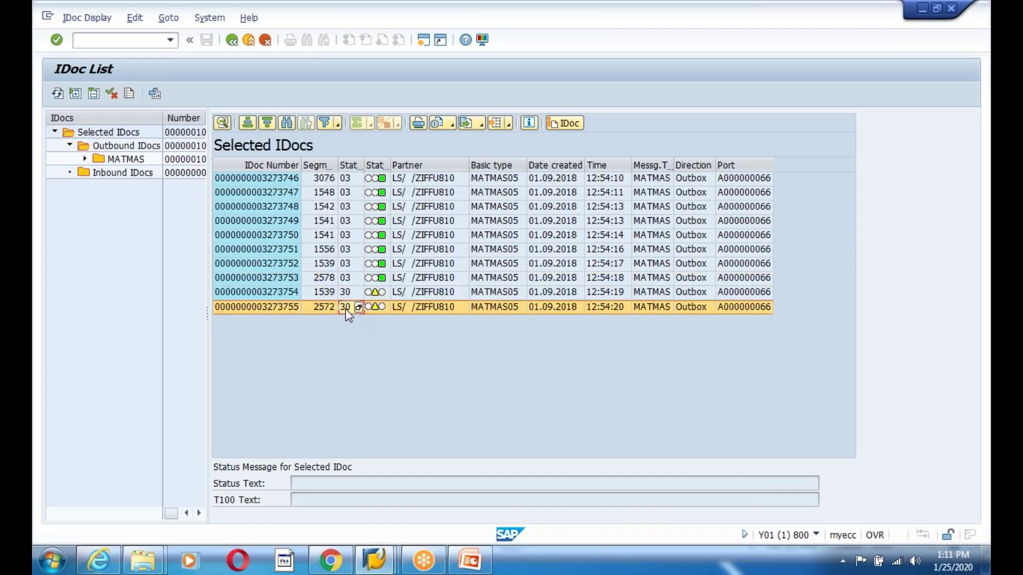
pyautogui.click(245, 181)
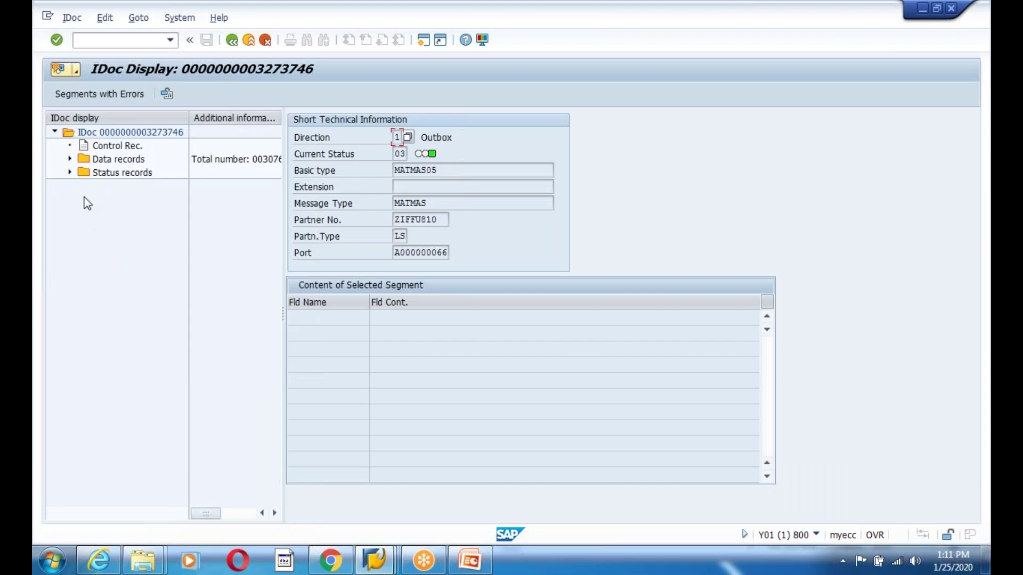
pyautogui.click(71, 172)
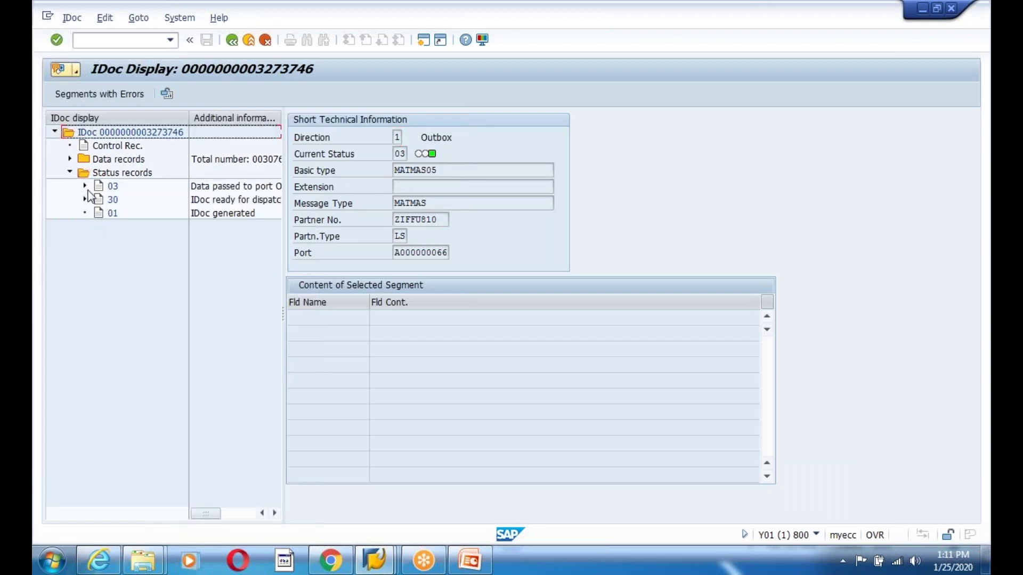
pyautogui.click(85, 186)
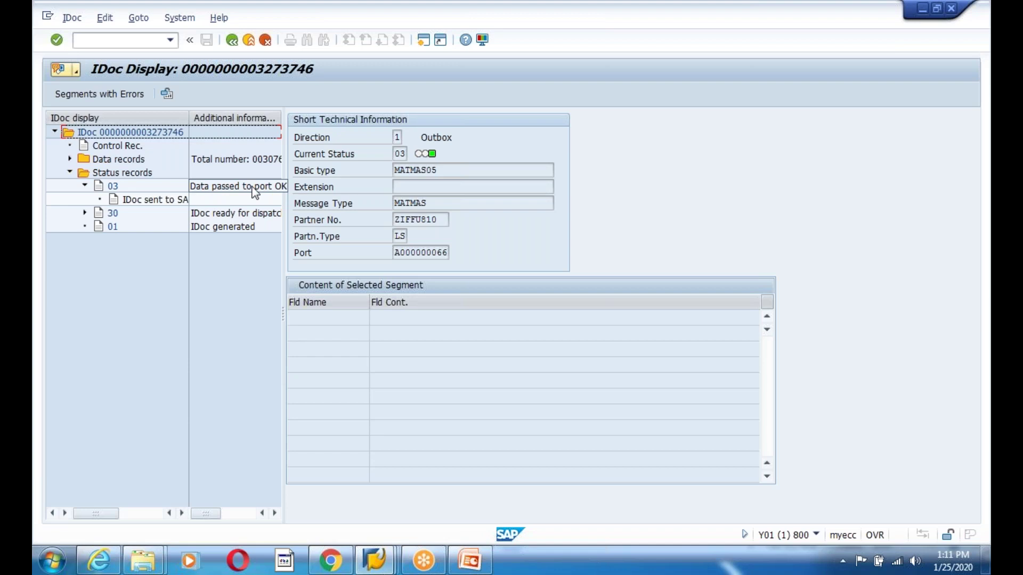
pyautogui.click(132, 201)
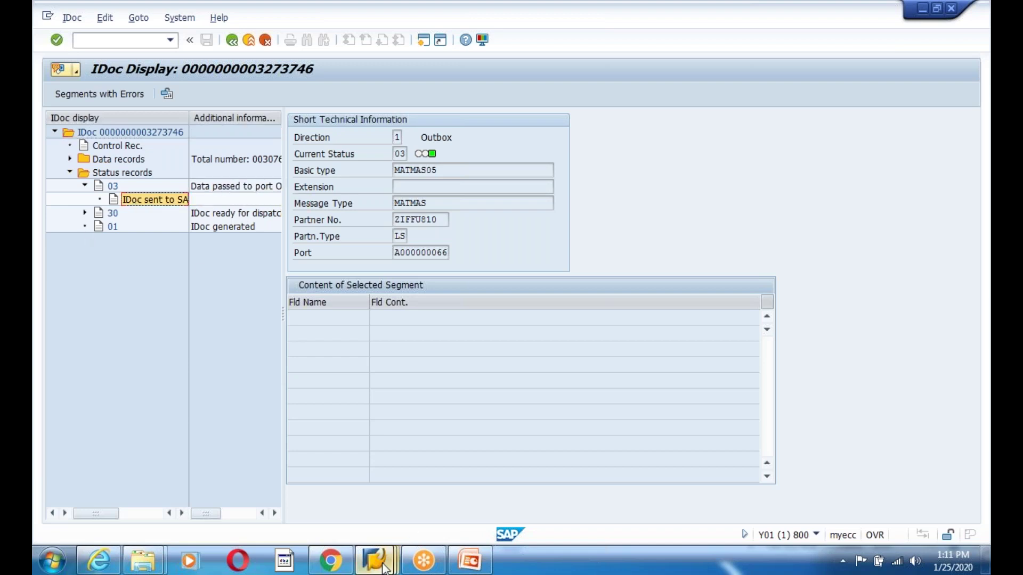
# Switch between the RSEOUT00 window and the IDoc display window
pyautogui.moveTo(375, 562)
pyautogui.click(595, 496)
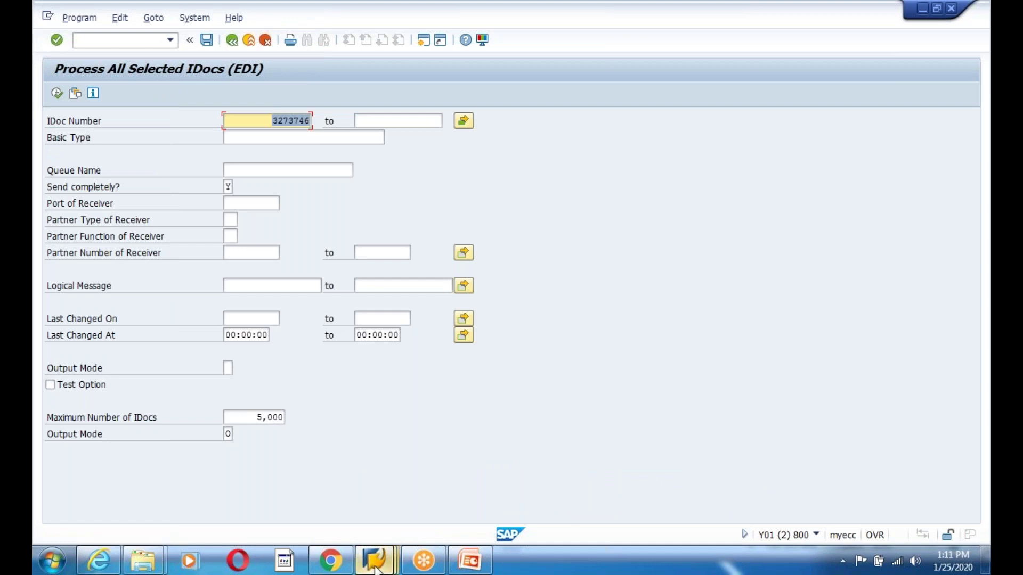
pyautogui.click(459, 463)
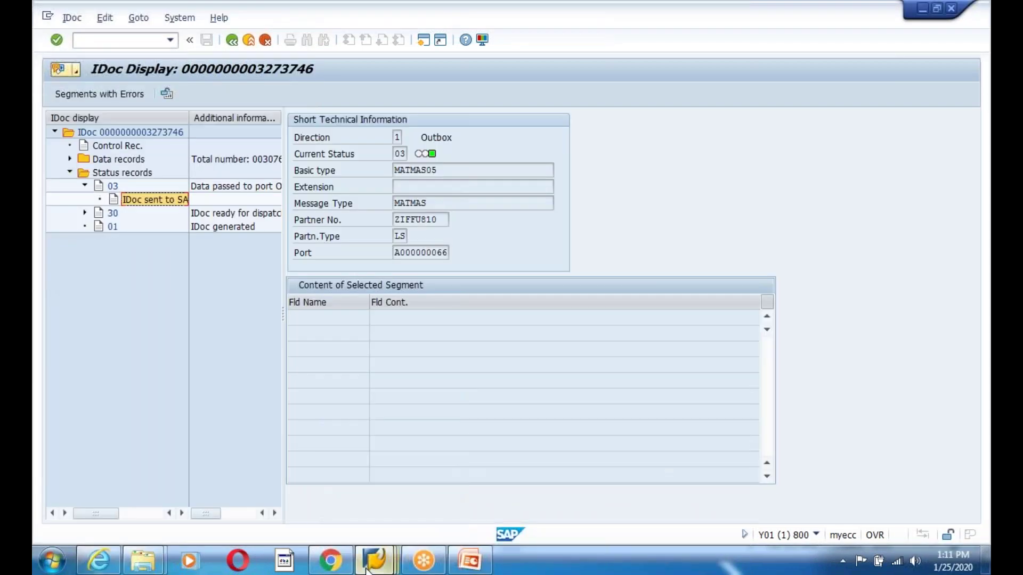
# Log on to the SAP ECC system in client 810 with the suggested user and start WE02
pyautogui.moveTo(376, 562)
pyautogui.click(129, 450)
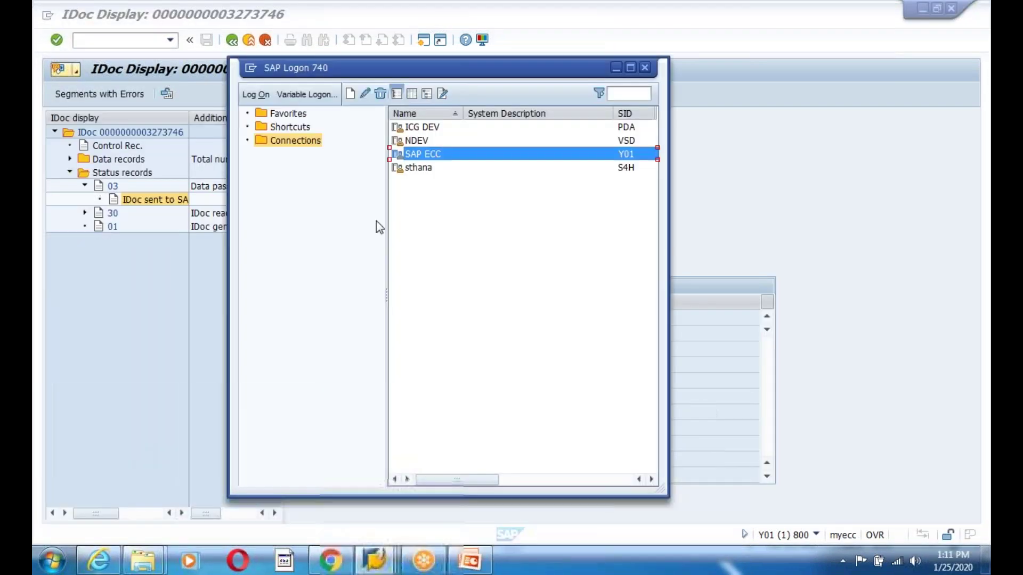
pyautogui.doubleClick(429, 157)
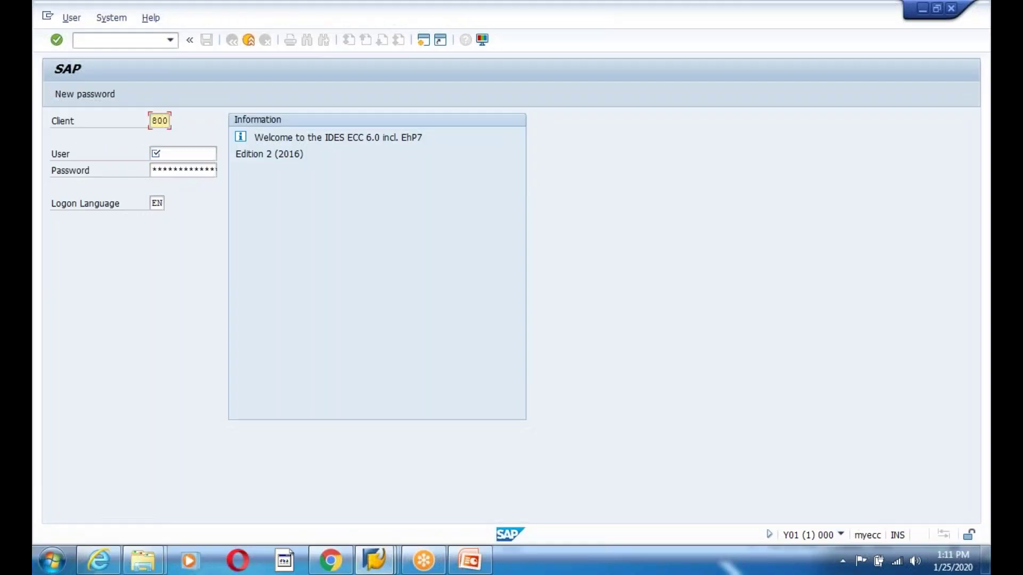
pyautogui.press('BackSpace')
pyautogui.press('BackSpace')
pyautogui.write('10')
pyautogui.press('Tab')
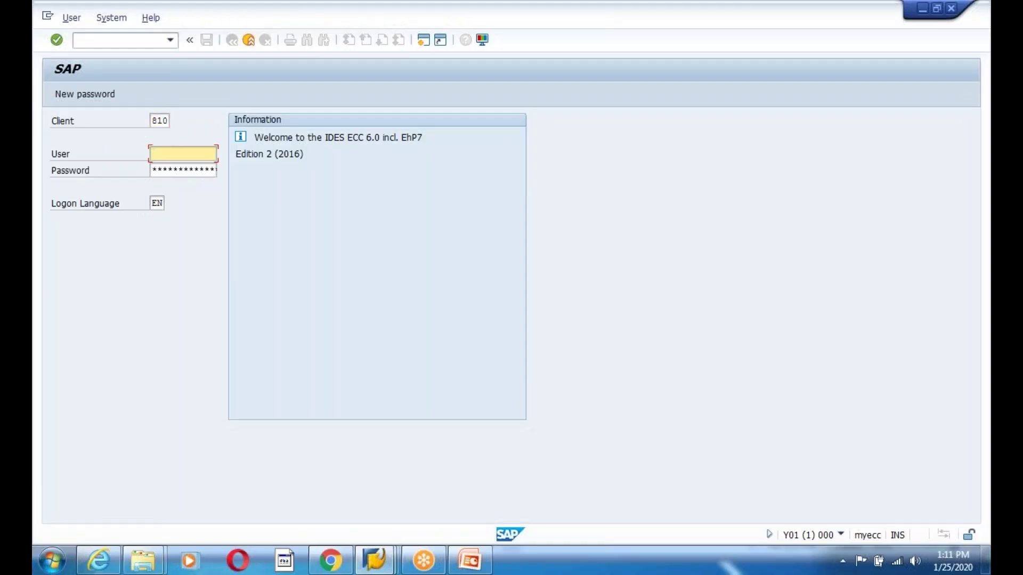
pyautogui.write('ID')
pyautogui.press('Down')
pyautogui.press('Tab')
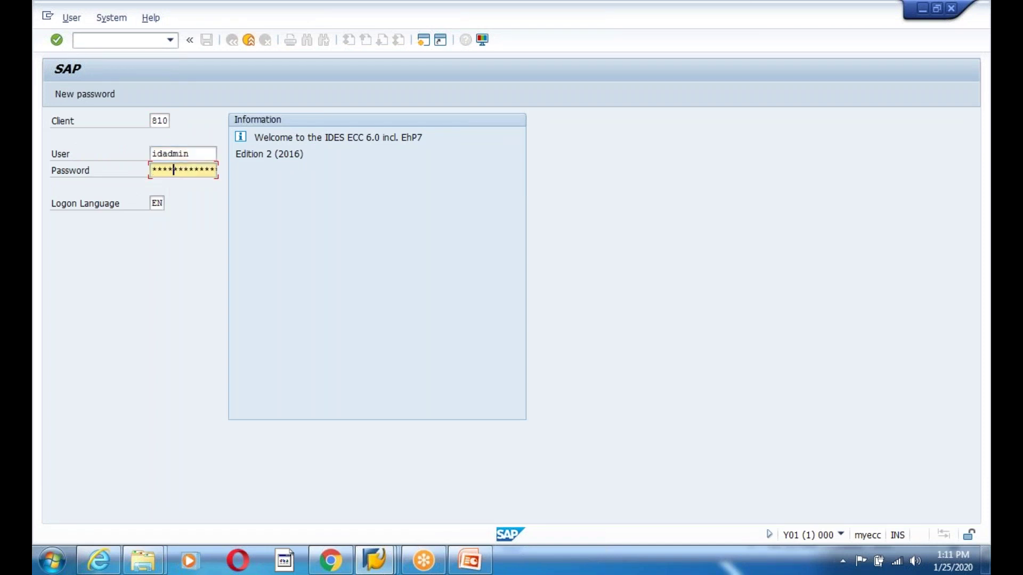
pyautogui.press('Return')
pyautogui.press('Return')
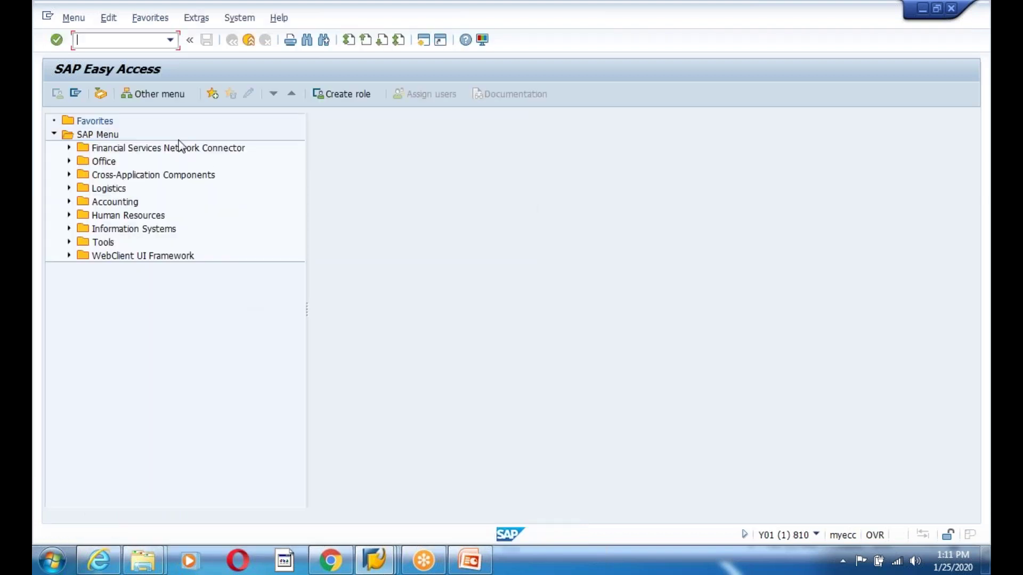
pyautogui.write('we02')
pyautogui.press('Return')
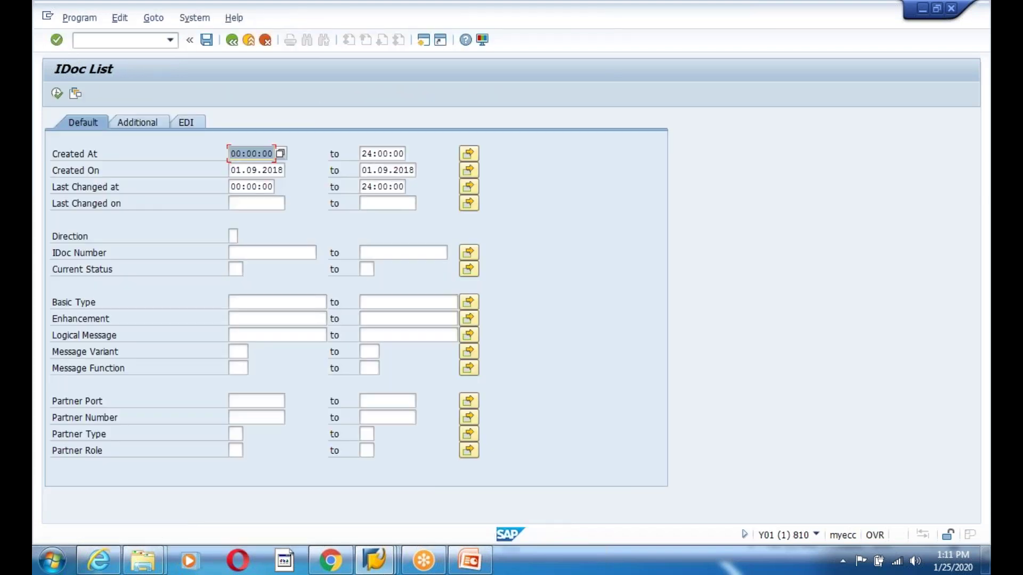
# List the eight inbound MATMAS IDocs at status 64 and select IDoc 259001
pyautogui.click(57, 94)
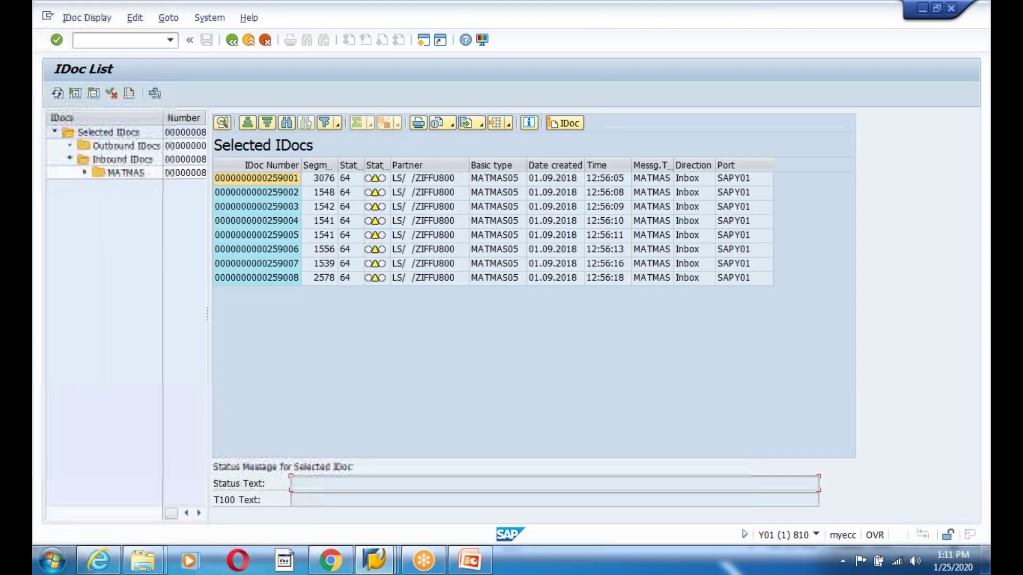
pyautogui.click(349, 165)
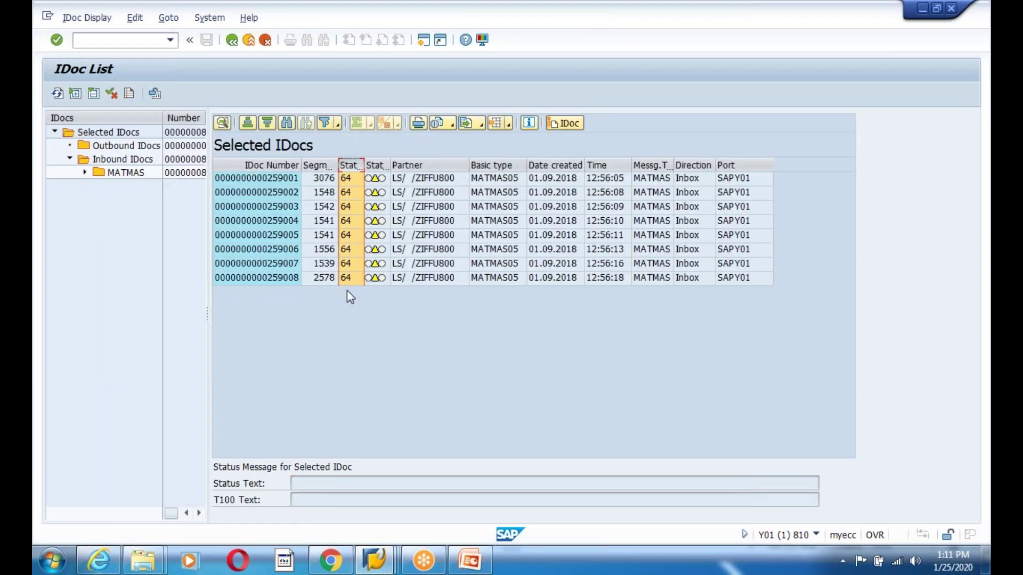
pyautogui.click(347, 222)
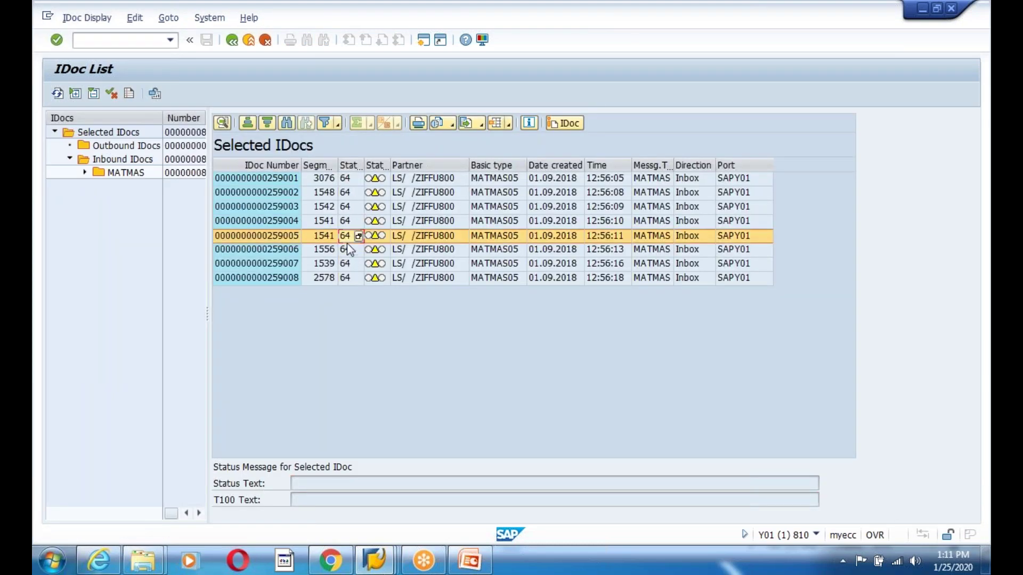
pyautogui.click(352, 207)
pyautogui.click(353, 193)
pyautogui.click(352, 179)
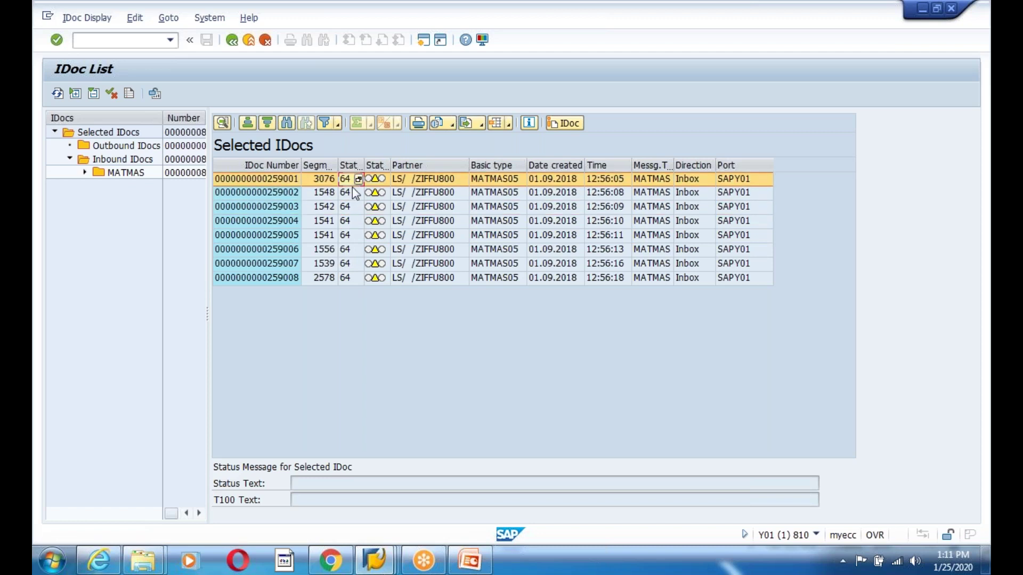
# Open IDoc 259001 and inspect its expanded status 64 record
pyautogui.doubleClick(254, 180)
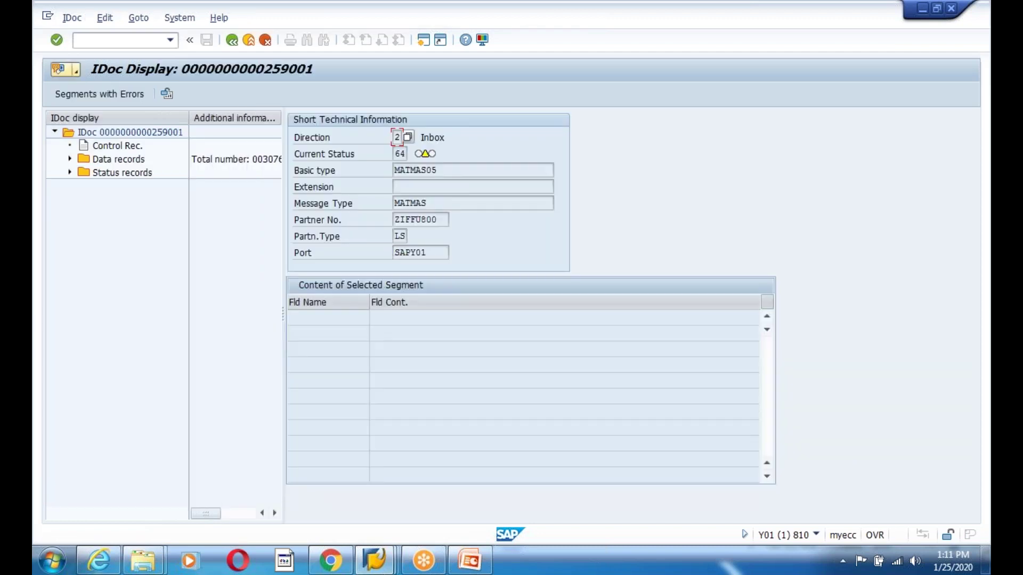
pyautogui.click(69, 173)
pyautogui.click(85, 186)
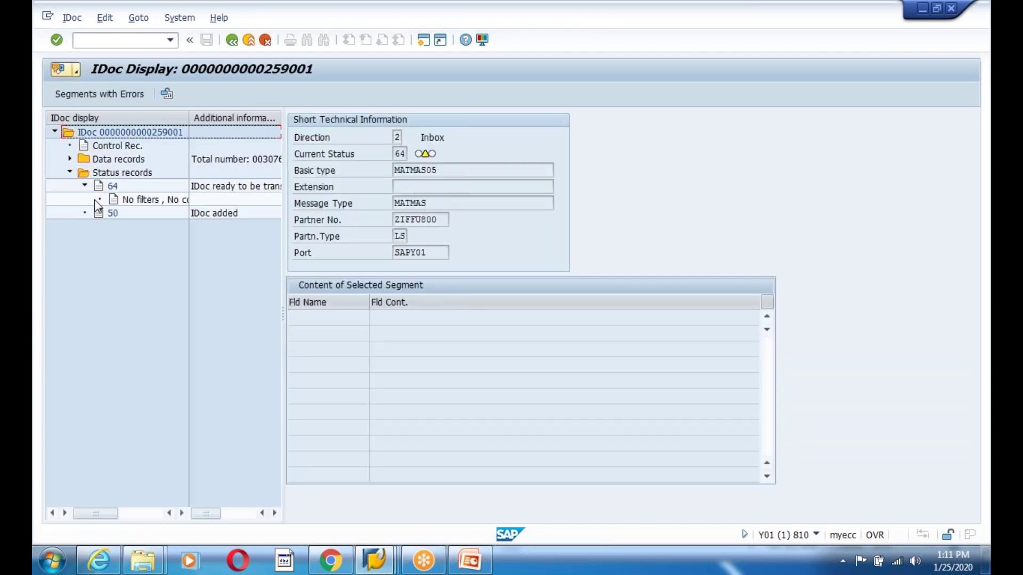
pyautogui.click(247, 188)
pyautogui.click(424, 43)
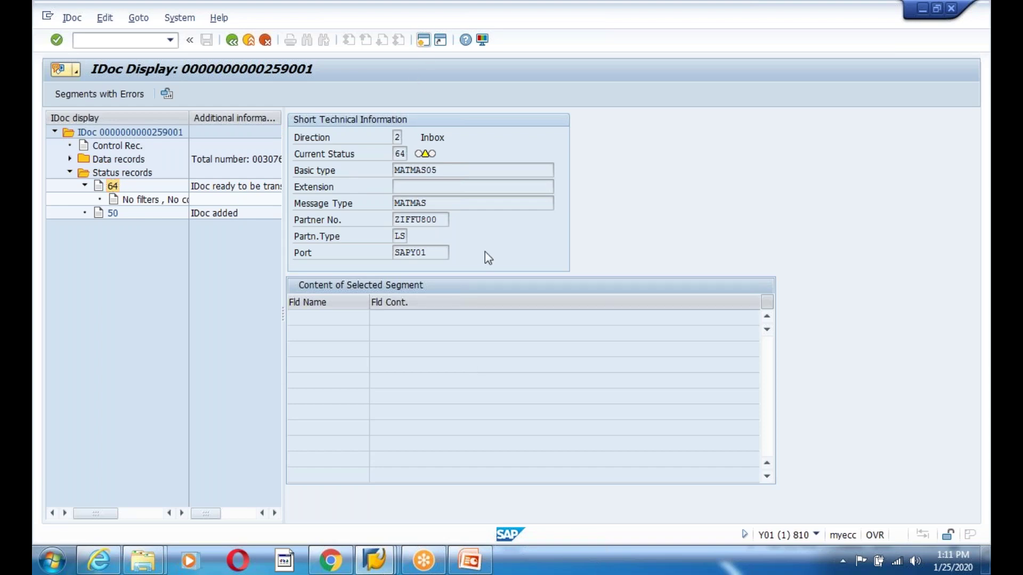
pyautogui.write('se')
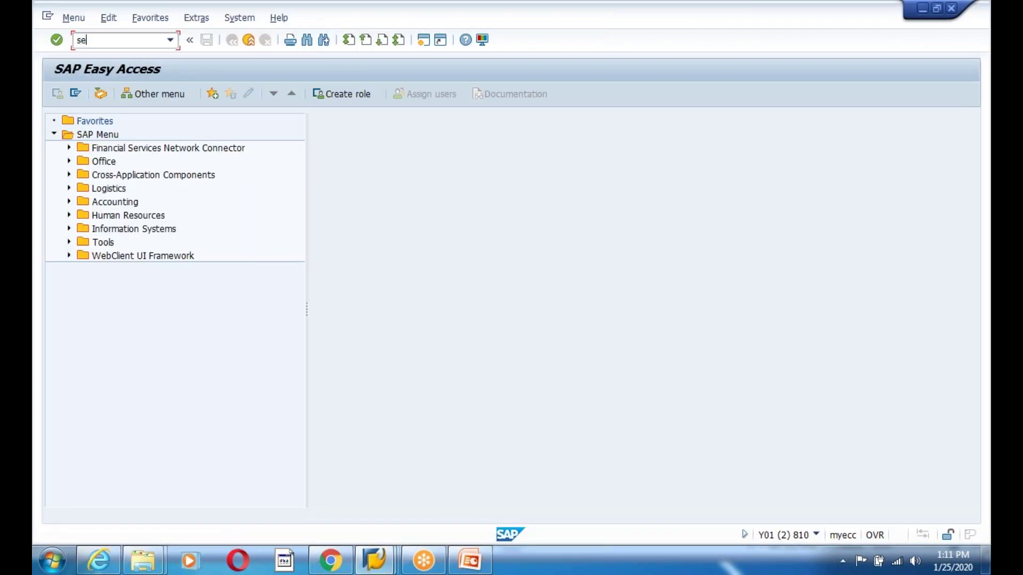
pyautogui.write('38')
# Run RBDAPP01 and open multiple selection for its IDoc Number field
pyautogui.press('Return')
pyautogui.write('R')
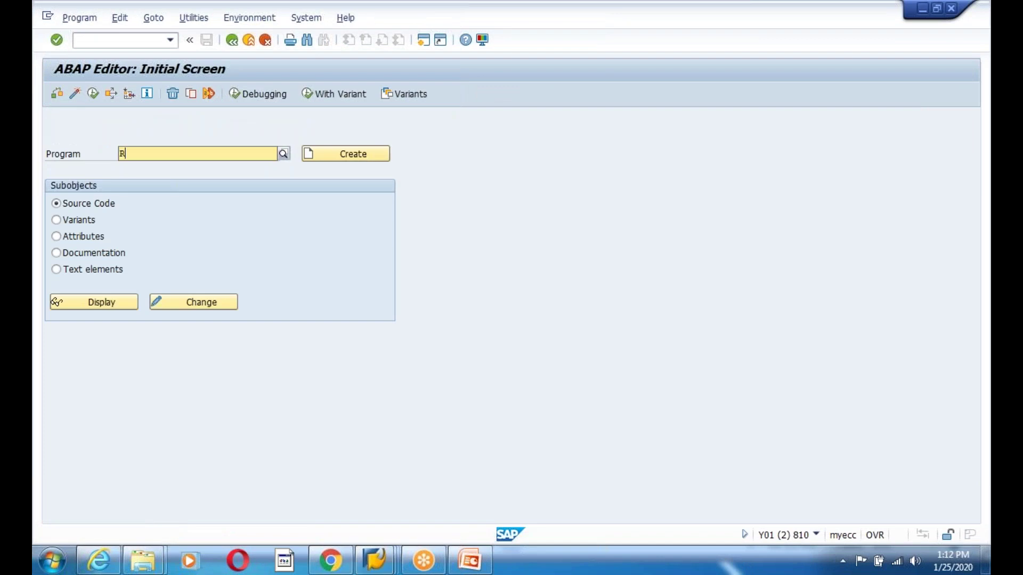
pyautogui.write('BDApp01')
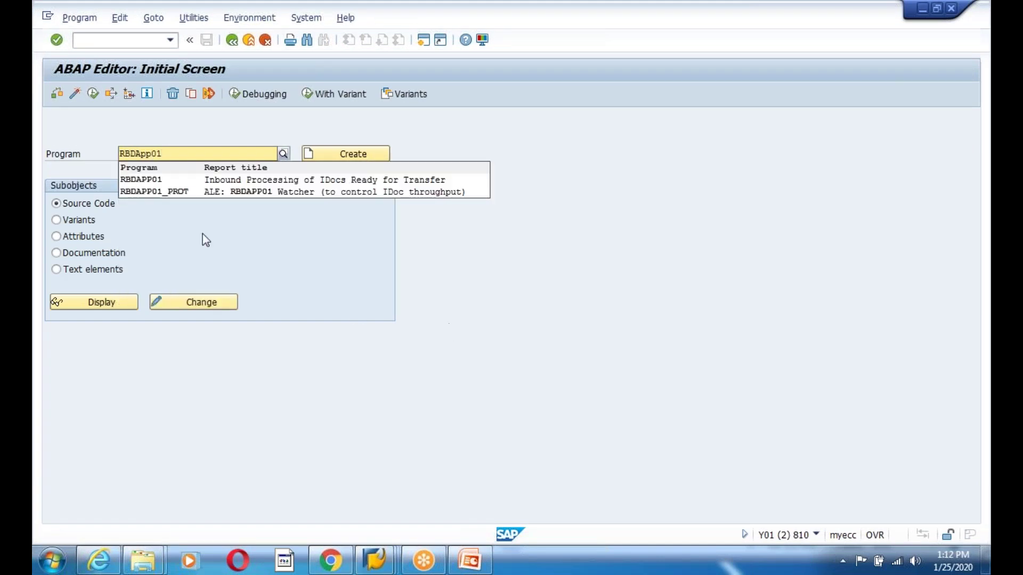
pyautogui.click(142, 178)
pyautogui.click(94, 94)
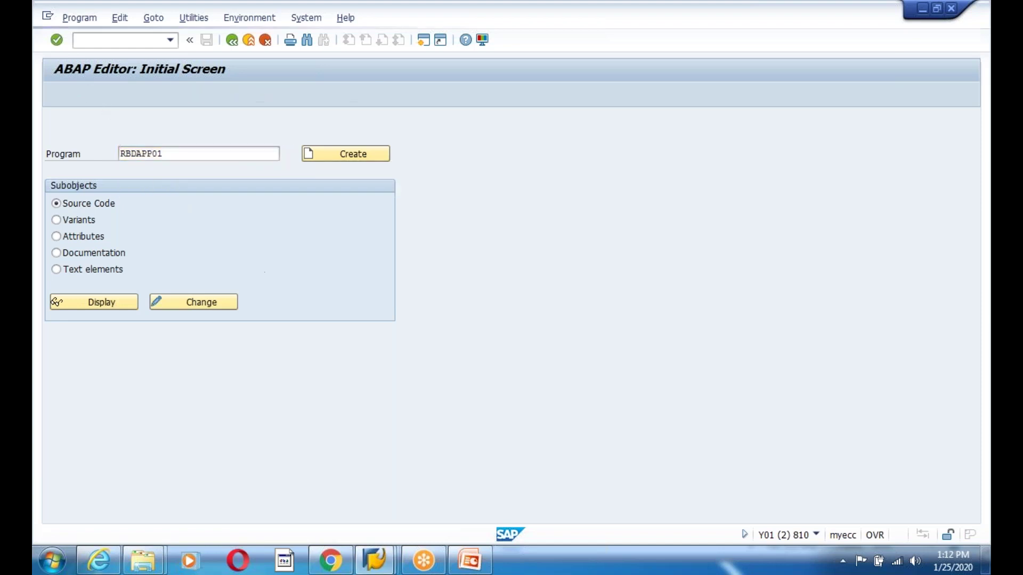
pyautogui.click(468, 154)
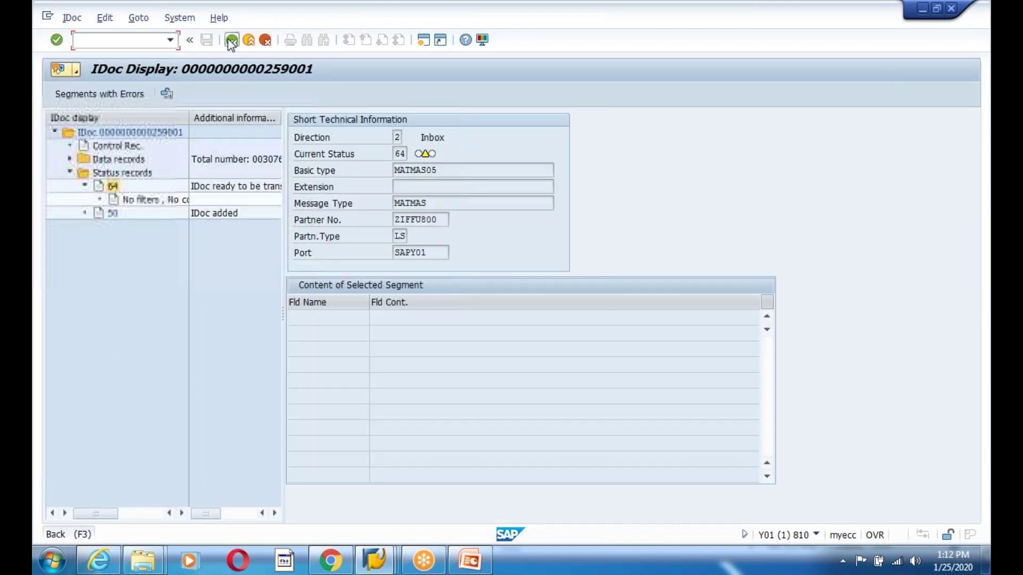
# Copy IDoc numbers 259001–259008 from the WE02 list into the selection and execute
pyautogui.click(230, 41)
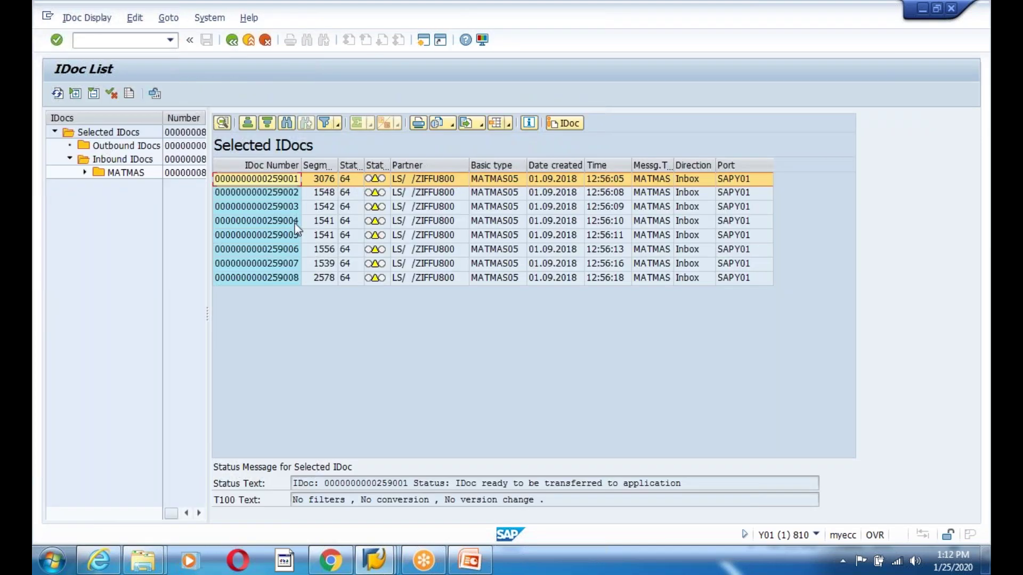
pyautogui.click(269, 180)
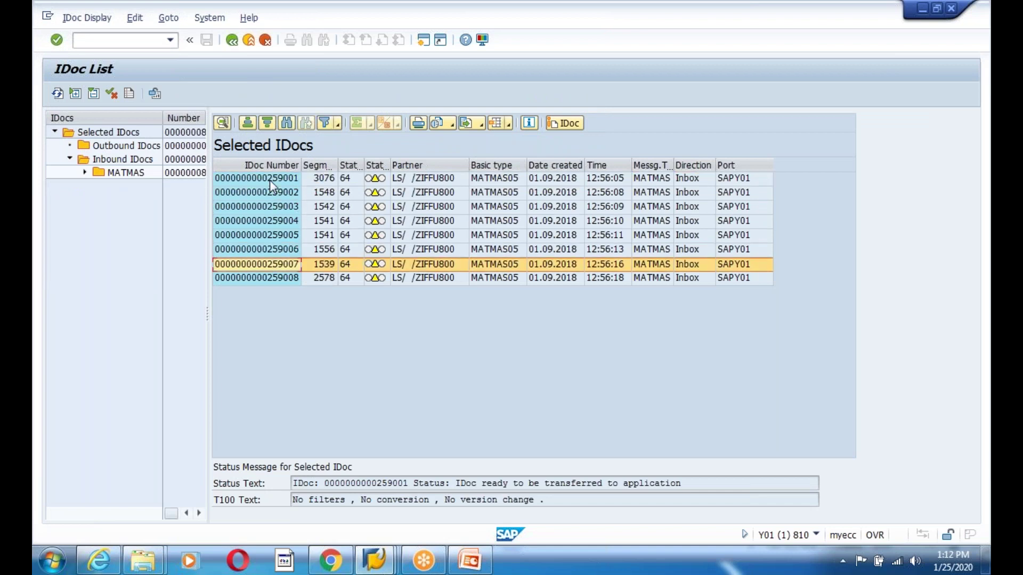
pyautogui.moveTo(269, 180); pyautogui.dragTo(270, 279)
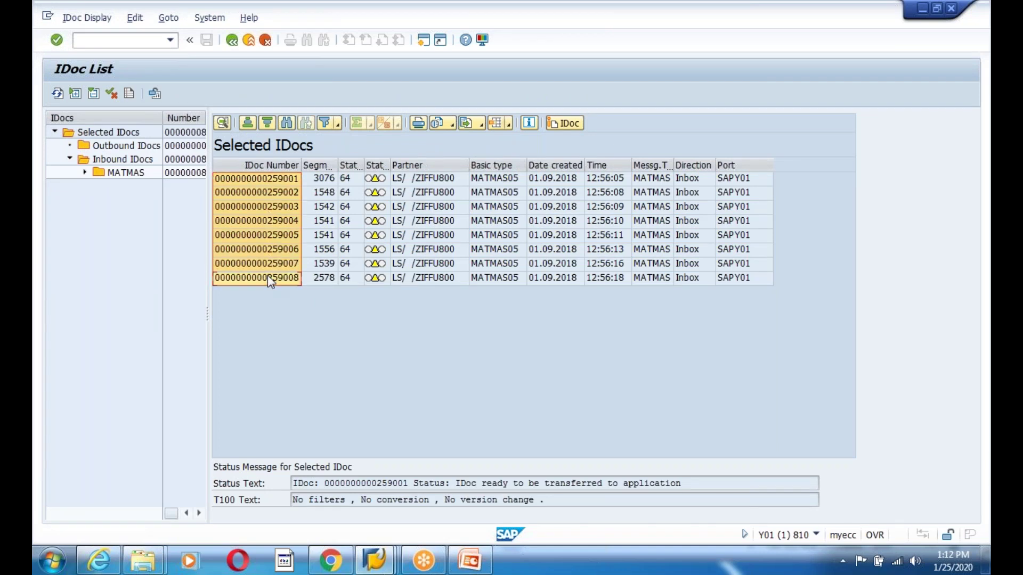
pyautogui.hotkey('alt', 'Tab')
pyautogui.hotkey('shift', 'F12')
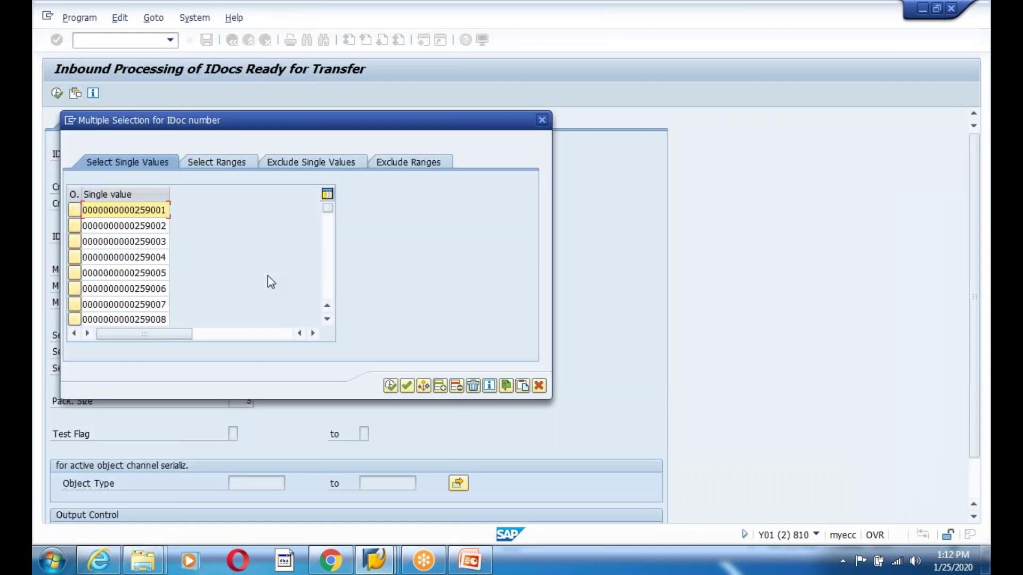
pyautogui.click(391, 391)
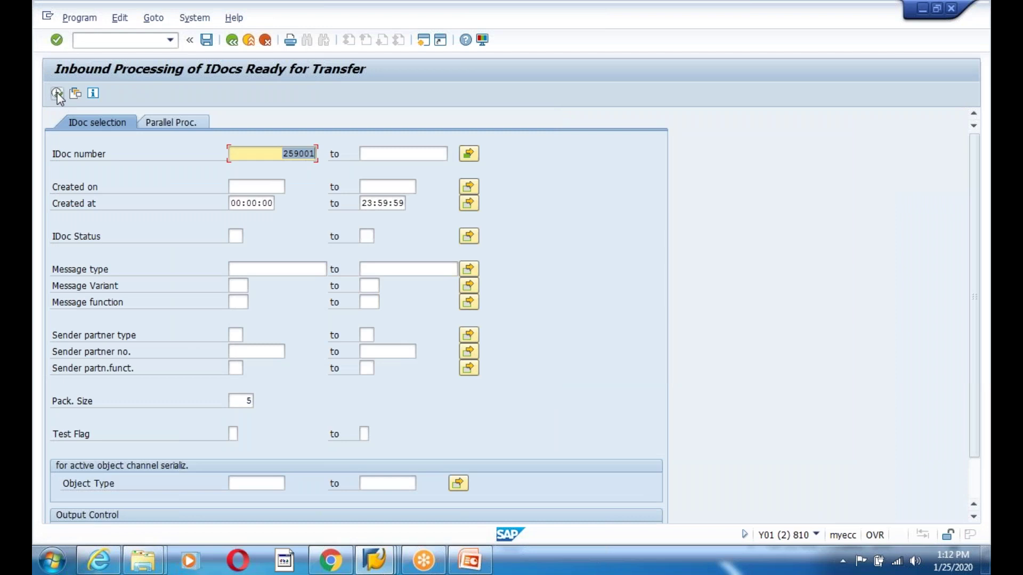
pyautogui.press('F8')
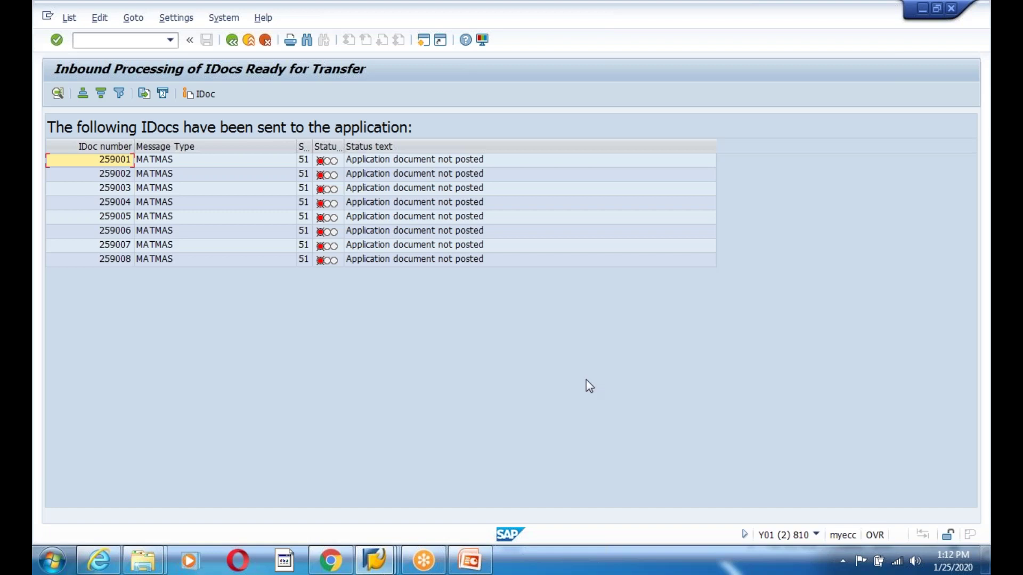
# Return to the IDoc list of 259001–259008 at status 51 and widen the Stat and Segments columns
pyautogui.click(232, 41)
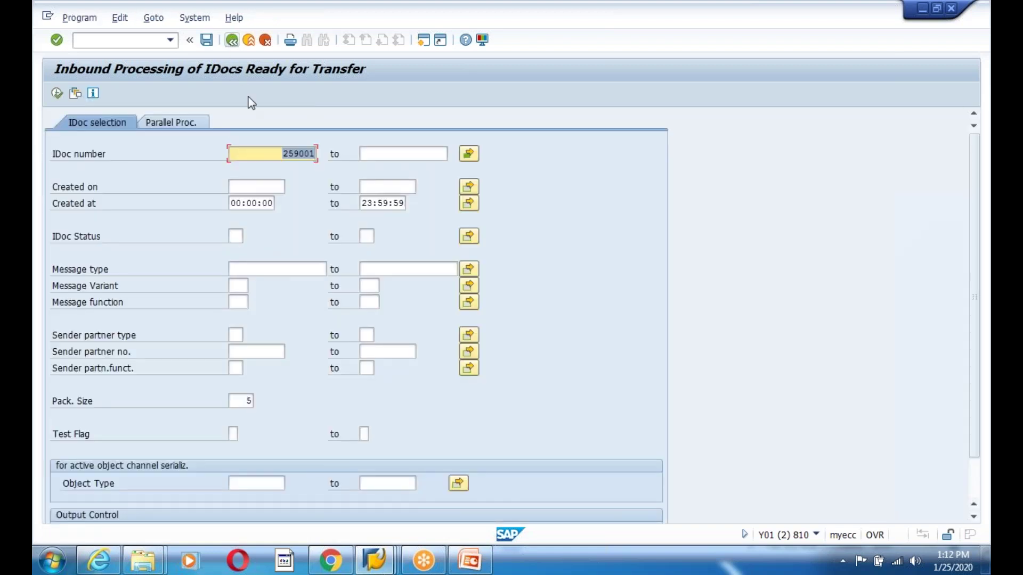
pyautogui.click(231, 40)
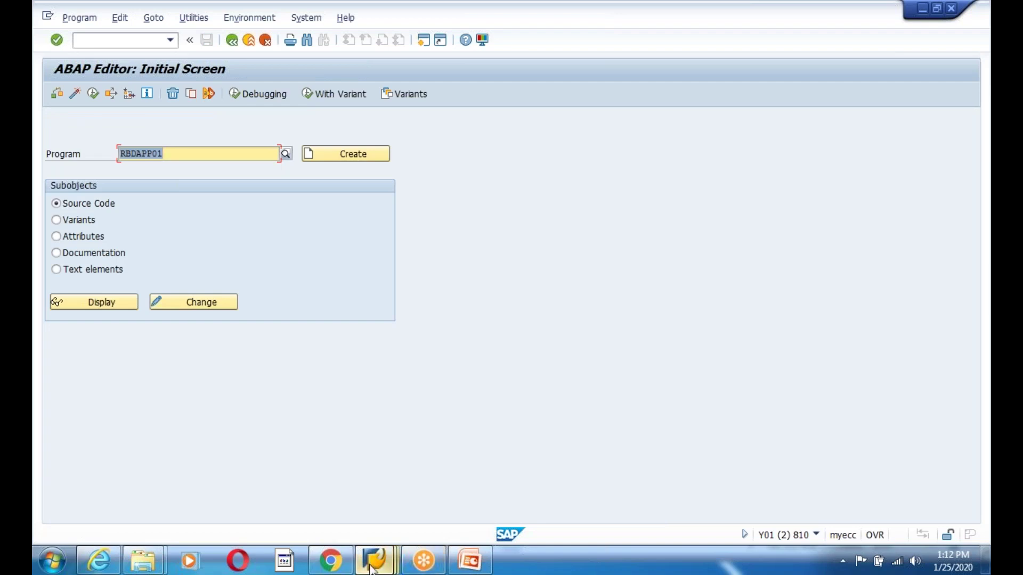
pyautogui.click(376, 560)
pyautogui.click(694, 444)
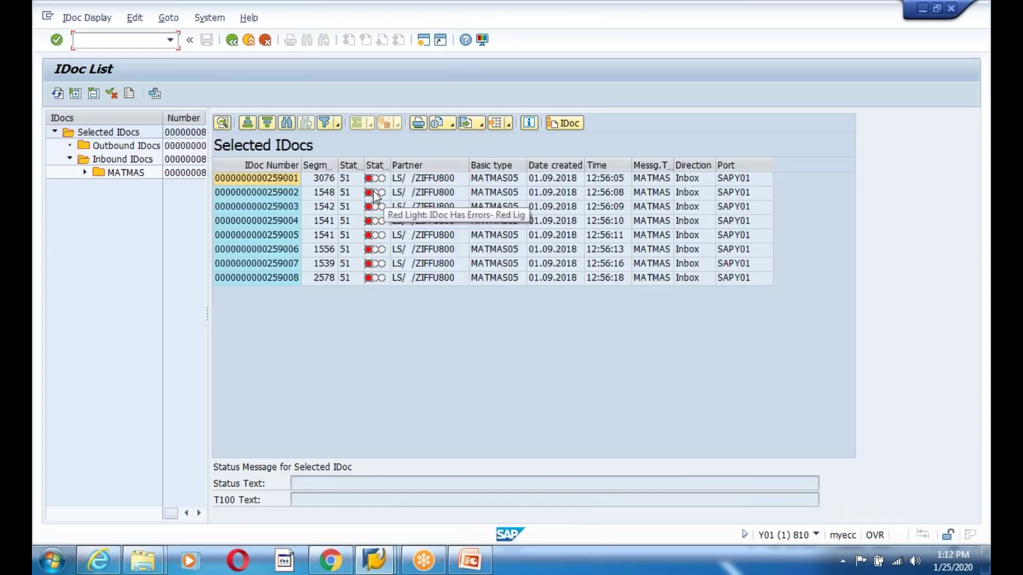
pyautogui.moveTo(364, 166); pyautogui.dragTo(400, 166)
pyautogui.moveTo(336, 170); pyautogui.dragTo(365, 170)
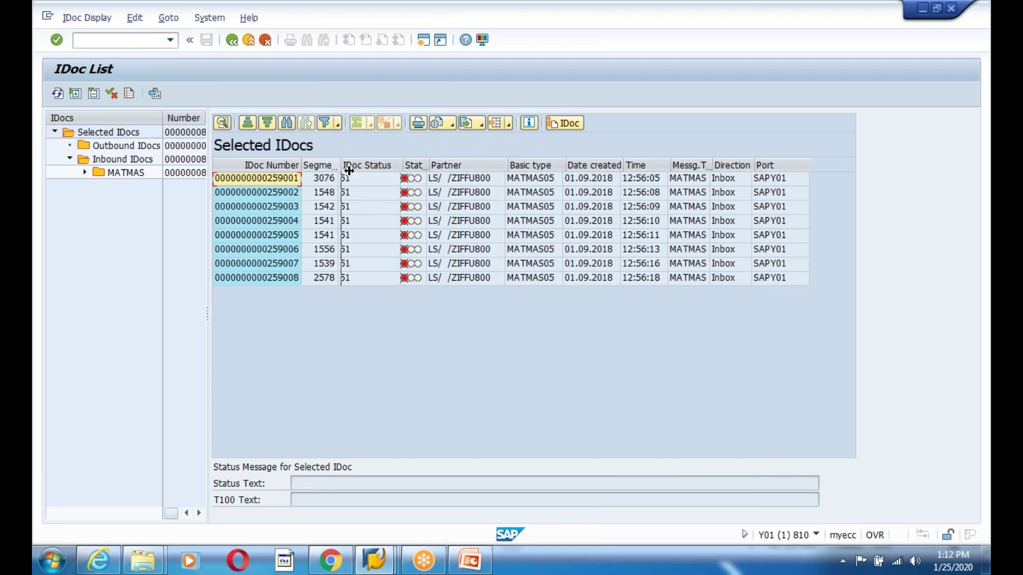
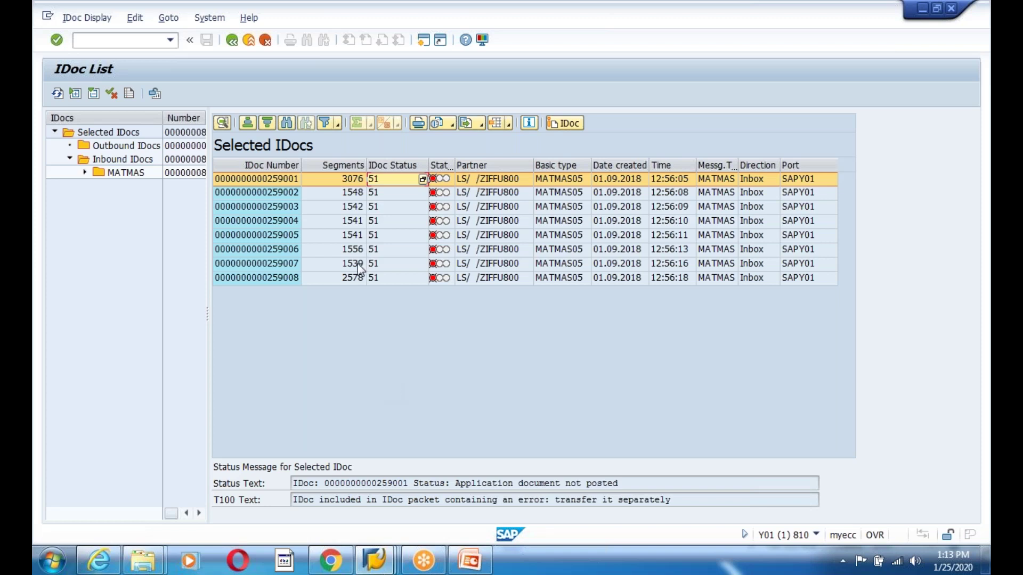
# Open IDoc 259001 and review its status records 50, 64 and 62
pyautogui.doubleClick(245, 179)
pyautogui.click(69, 173)
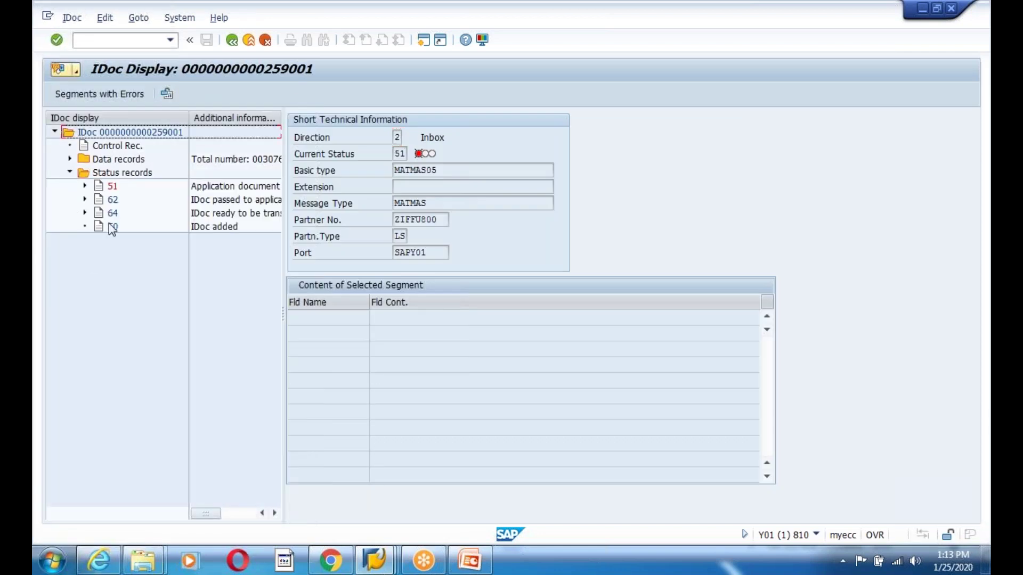
pyautogui.click(114, 227)
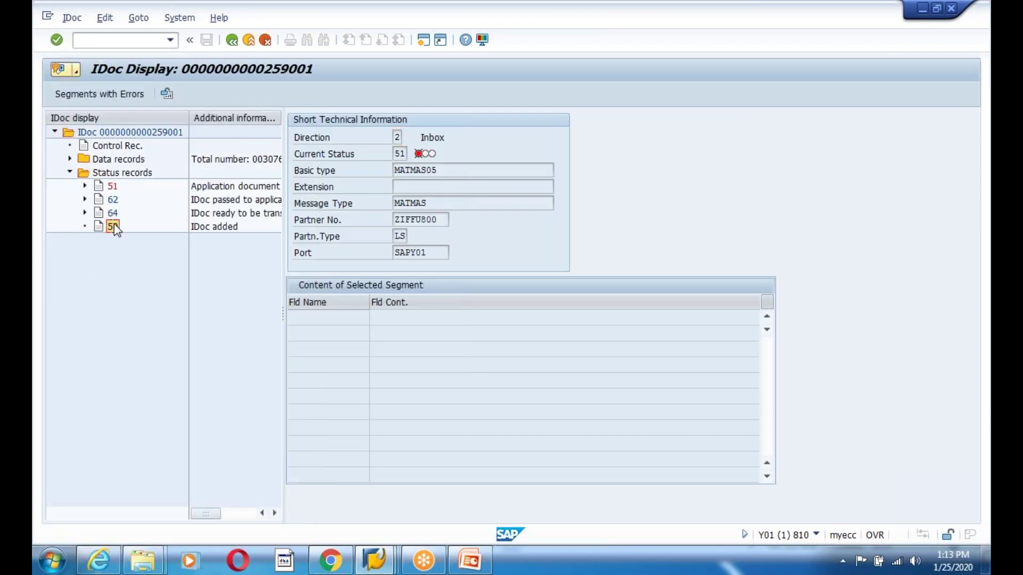
pyautogui.click(114, 214)
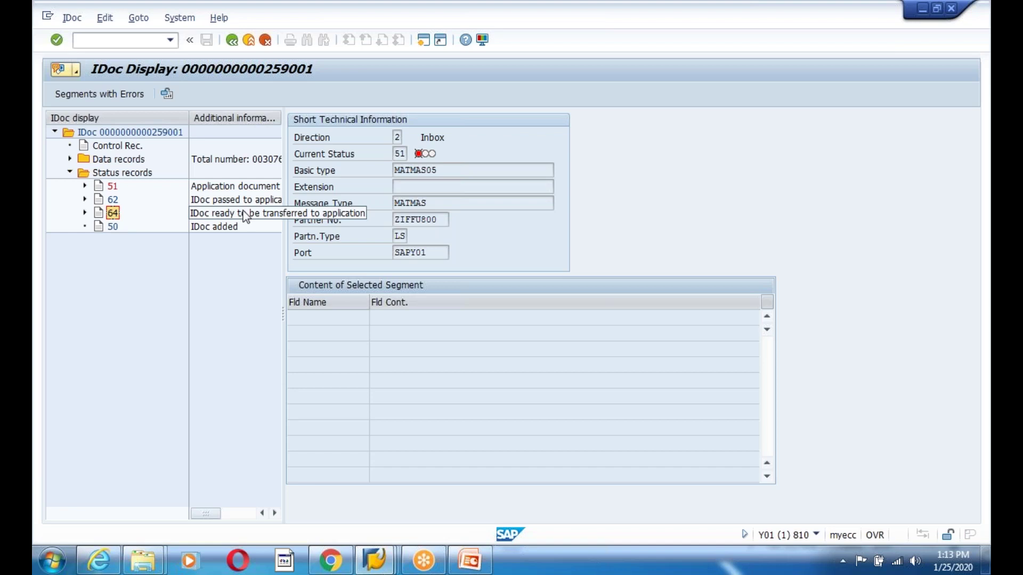
pyautogui.click(114, 201)
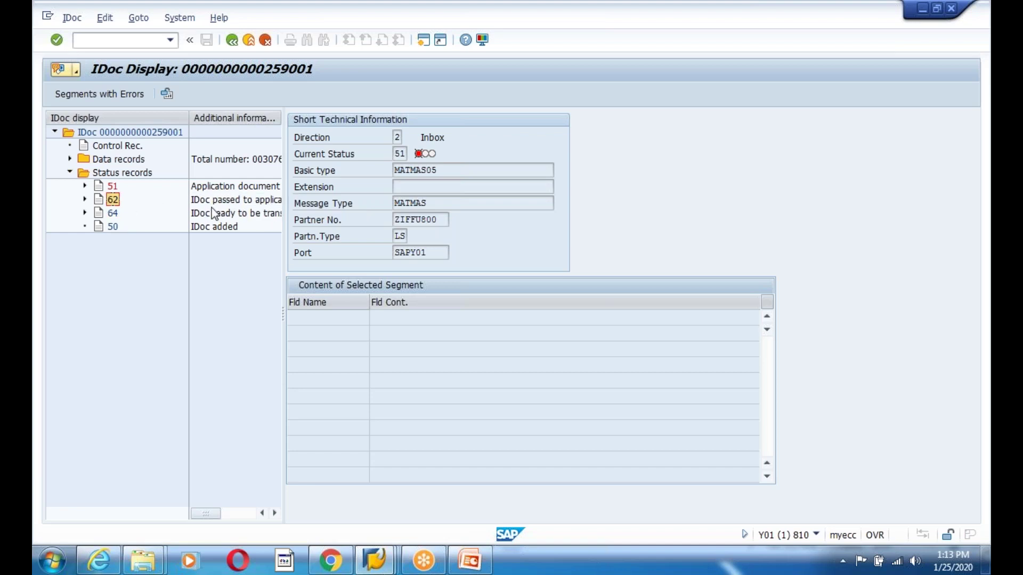
pyautogui.click(234, 200)
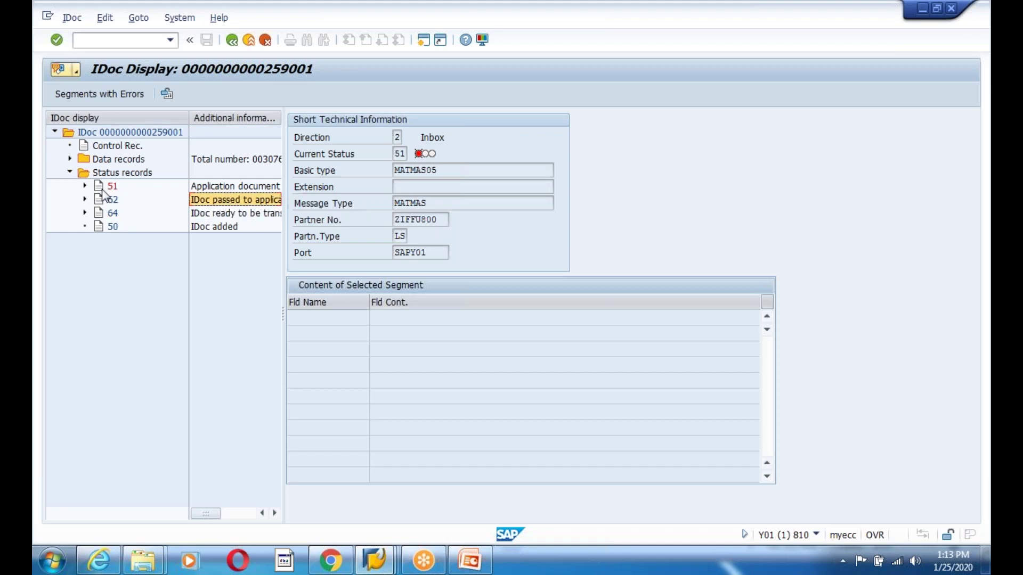
# Expand status 51 and read the B1051 packet-error long text in the Performance Assistant
pyautogui.click(85, 186)
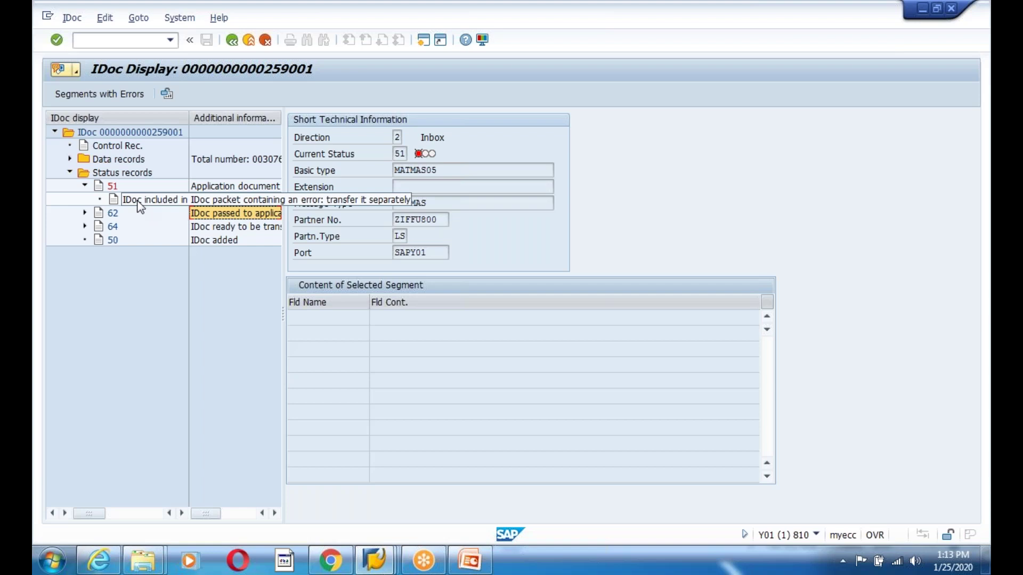
pyautogui.doubleClick(140, 201)
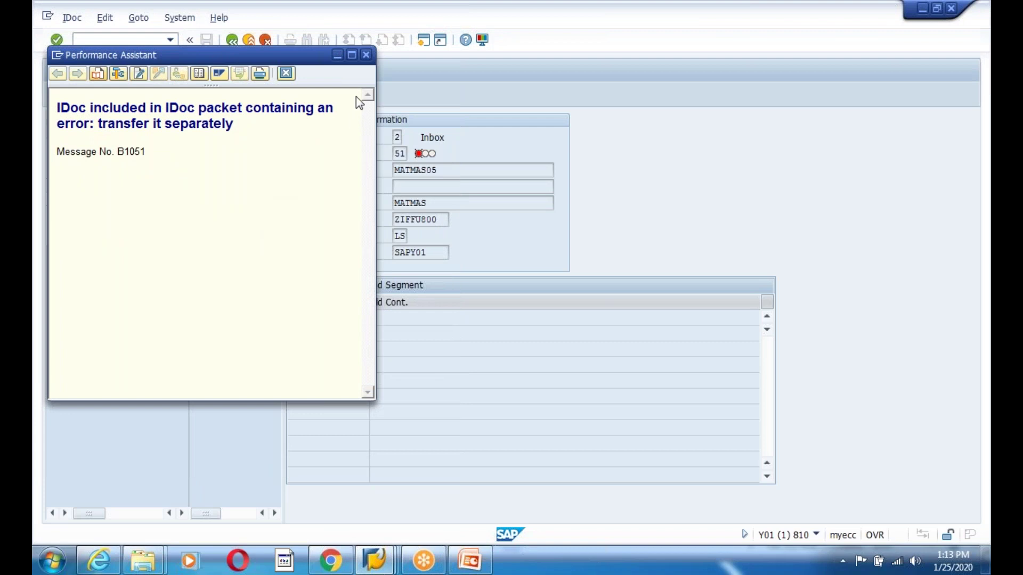
pyautogui.click(366, 55)
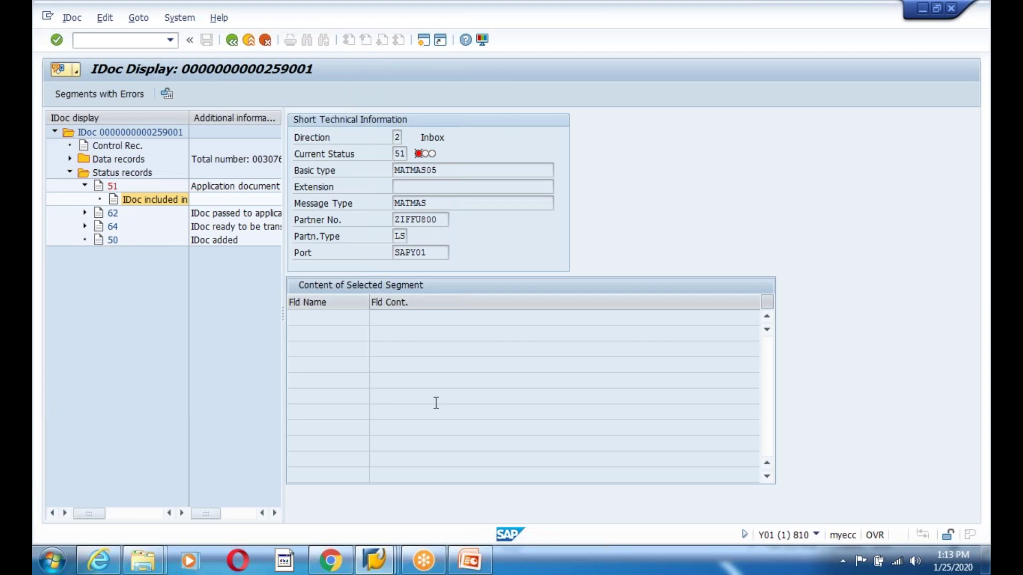
# Start SE16N with table EDIDS to load its selection fields
pyautogui.write('se')
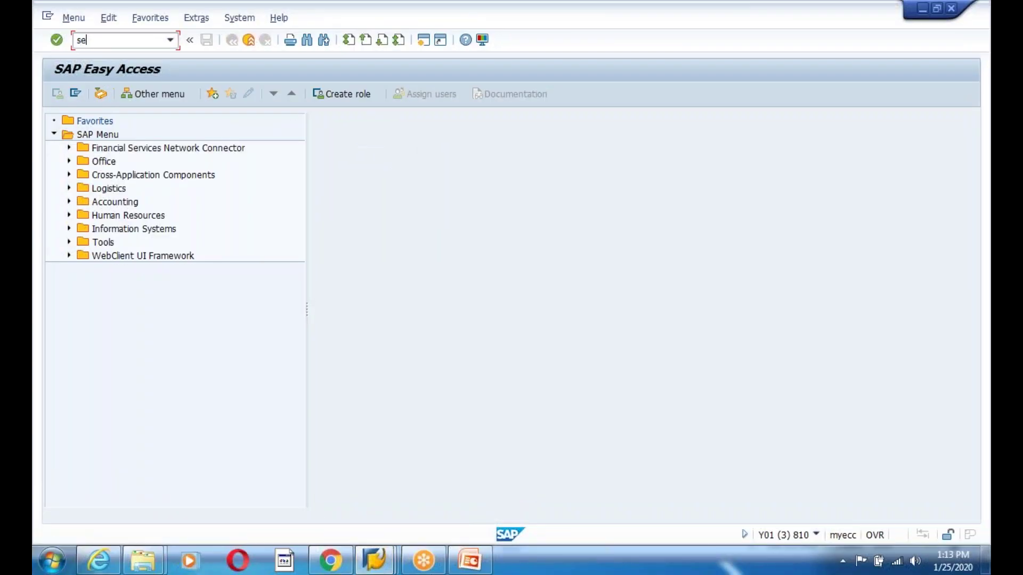
pyautogui.write('16n')
pyautogui.press('Return')
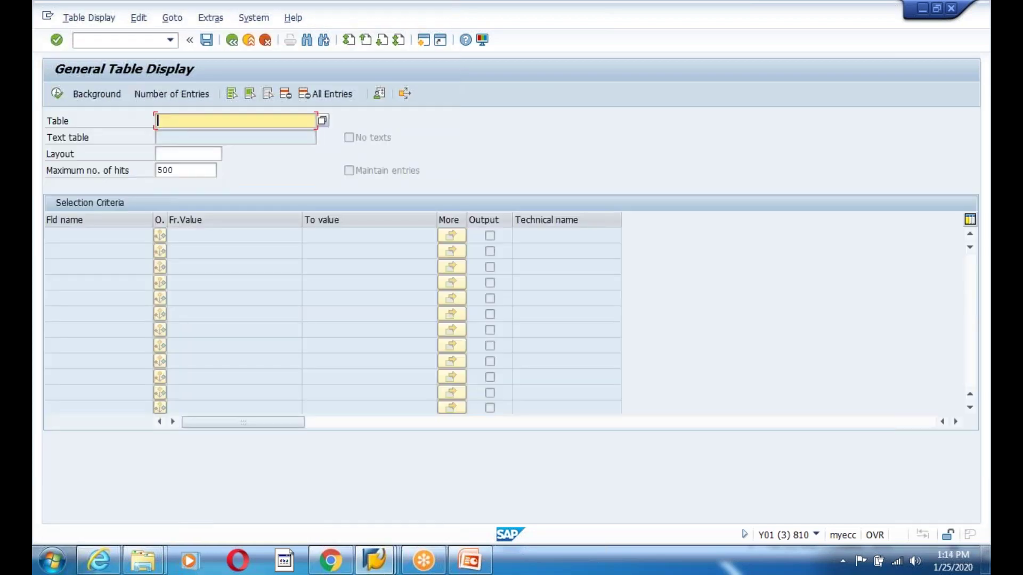
pyautogui.write('EDIDS')
pyautogui.press('Return')
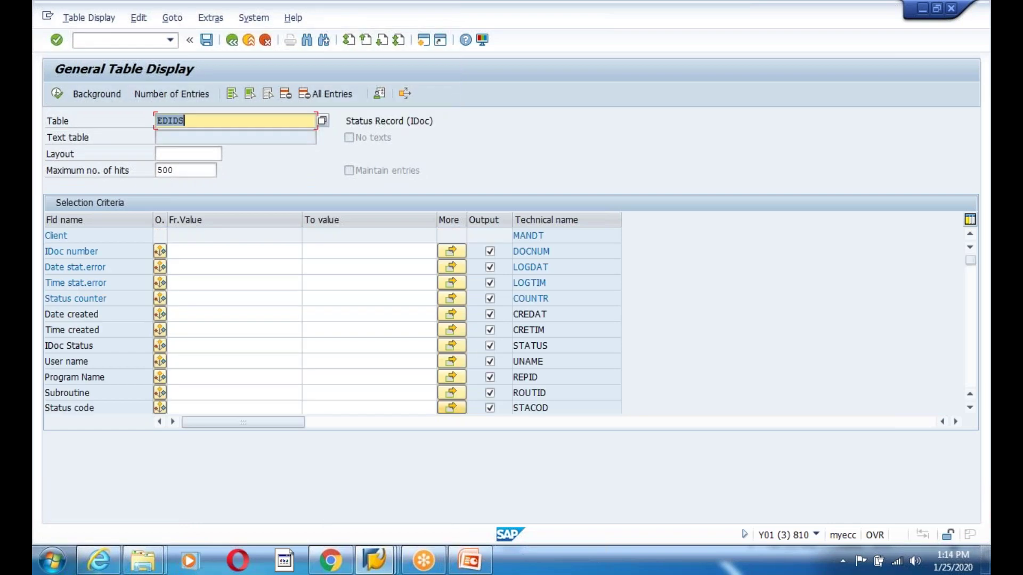
# Copy IDoc number 259001 from the control record into the EDIDS filter and execute
pyautogui.hotkey('alt', 'Tab')
pyautogui.doubleClick(132, 144)
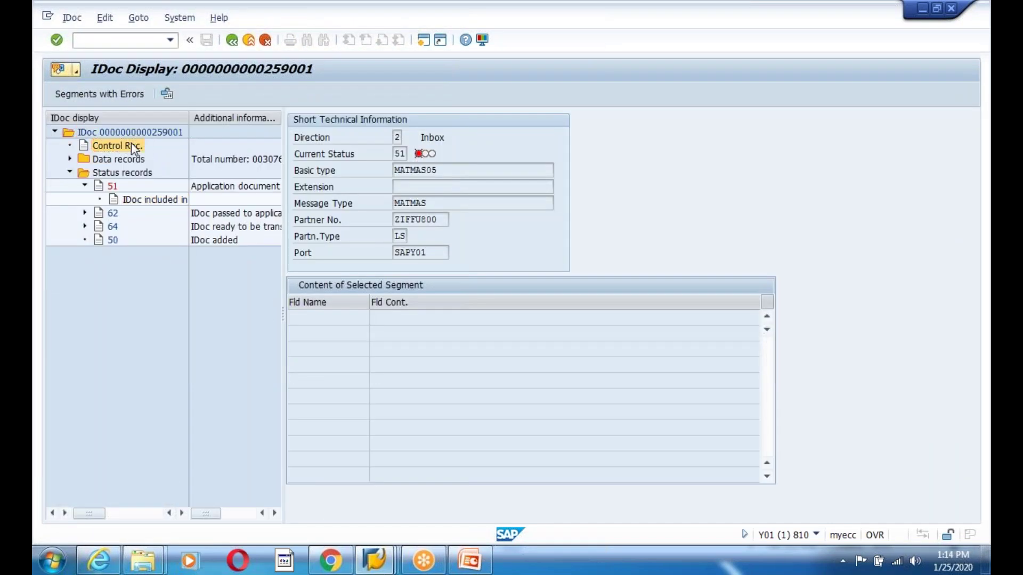
pyautogui.moveTo(206, 120); pyautogui.dragTo(166, 120)
pyautogui.hotkey('ctrl', 'c')
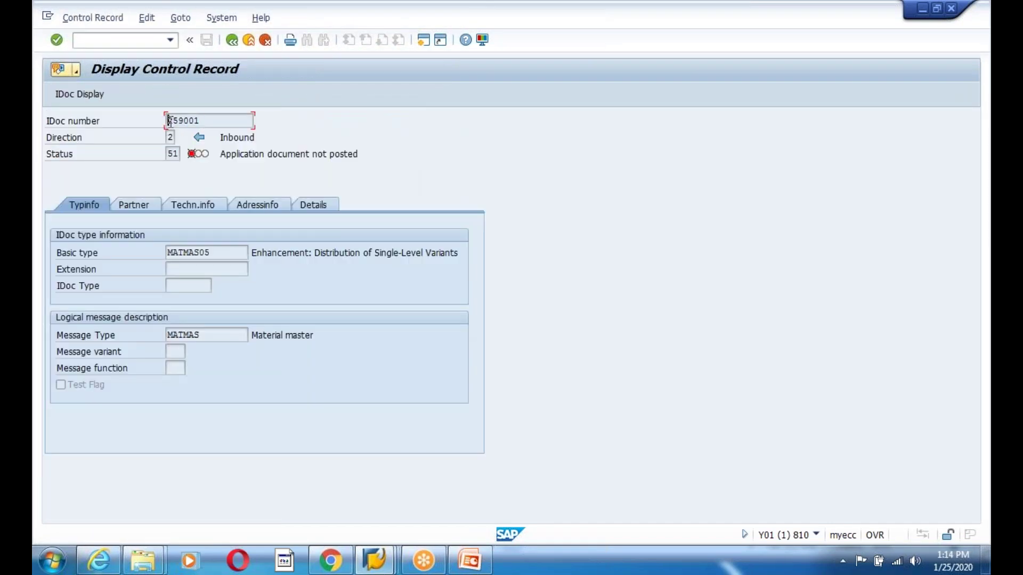
pyautogui.hotkey('alt', 'Tab')
pyautogui.click(213, 251)
pyautogui.hotkey('ctrl', 'v')
pyautogui.press('F8')
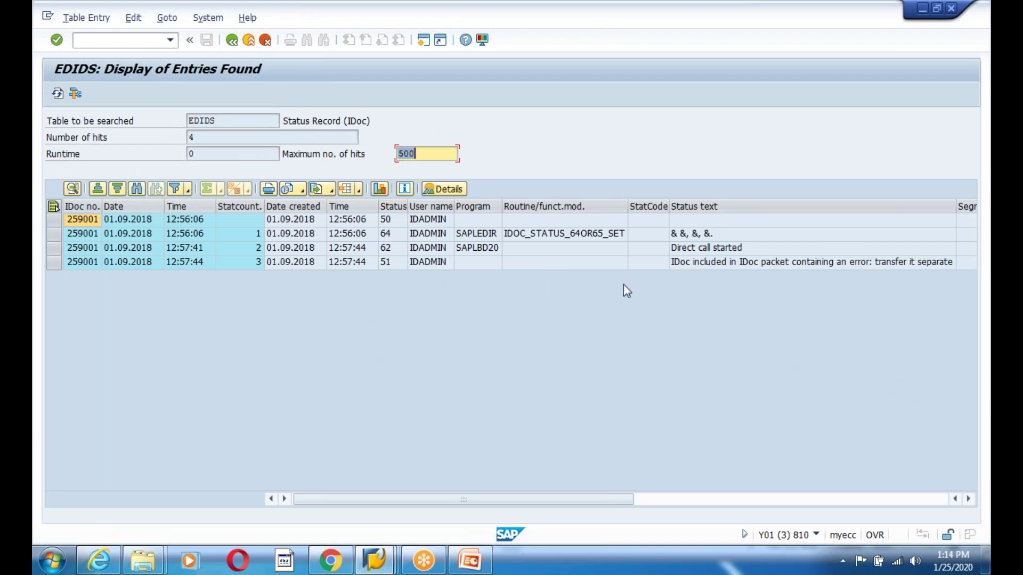
# Review the four status records' user, routine, message number, creation date and time columns
pyautogui.click(440, 236)
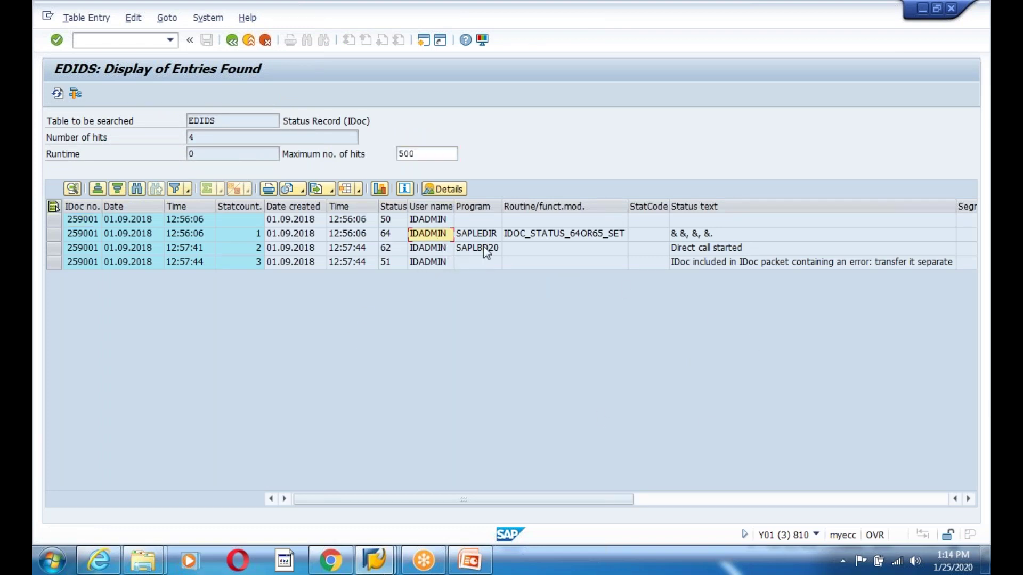
pyautogui.click(542, 238)
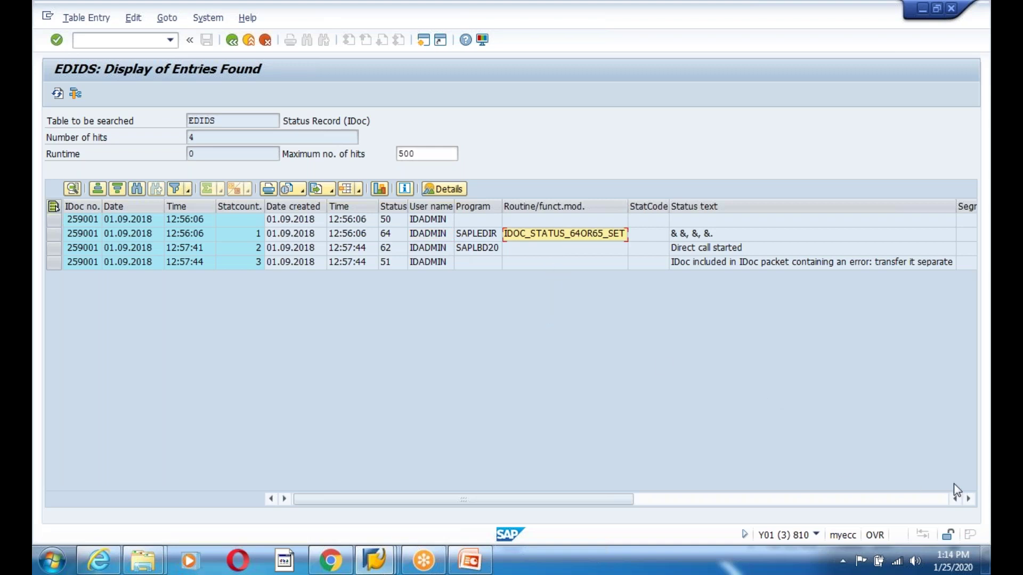
pyautogui.click(968, 499)
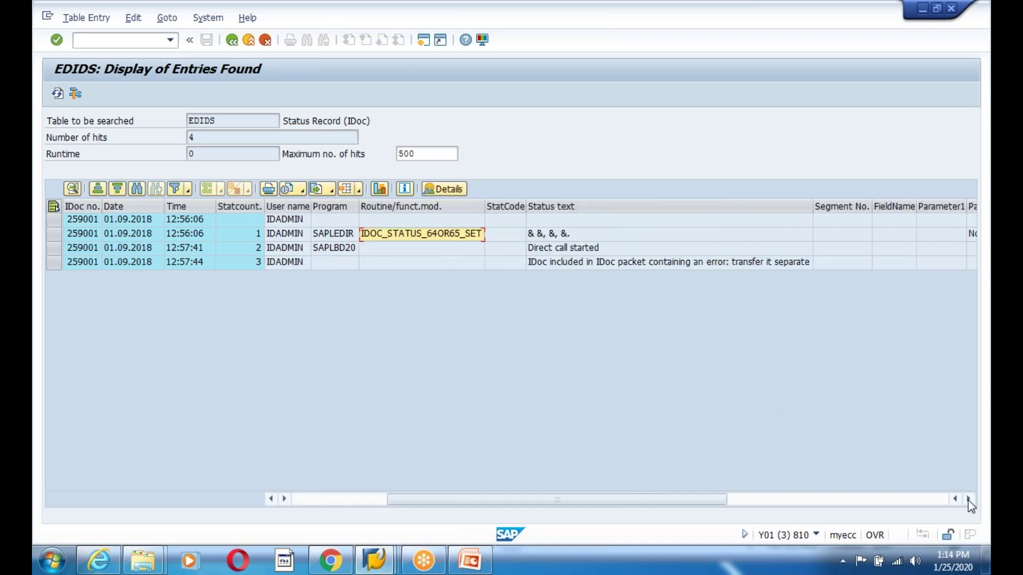
pyautogui.click(968, 499)
pyautogui.click(968, 499)
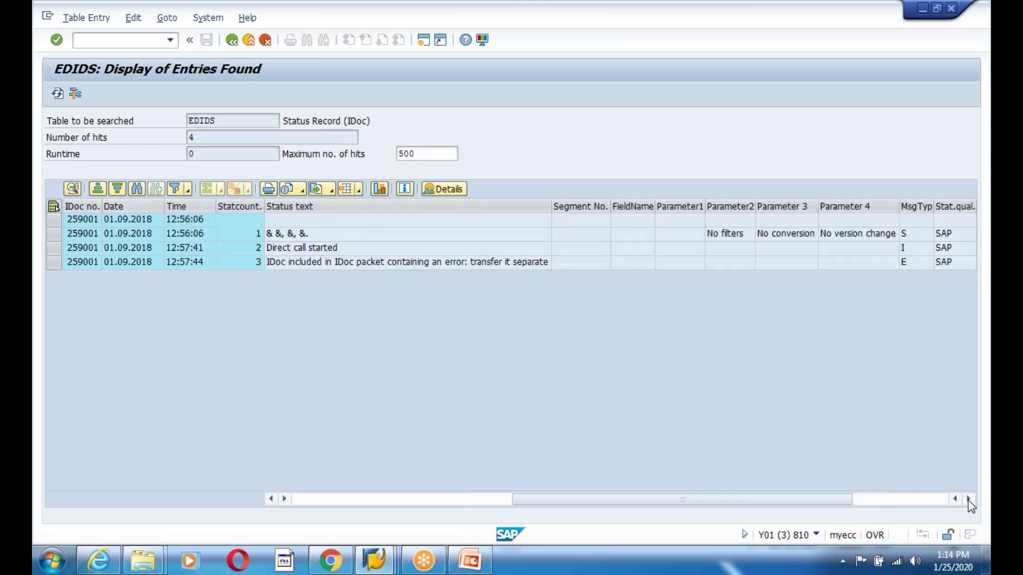
pyautogui.click(967, 499)
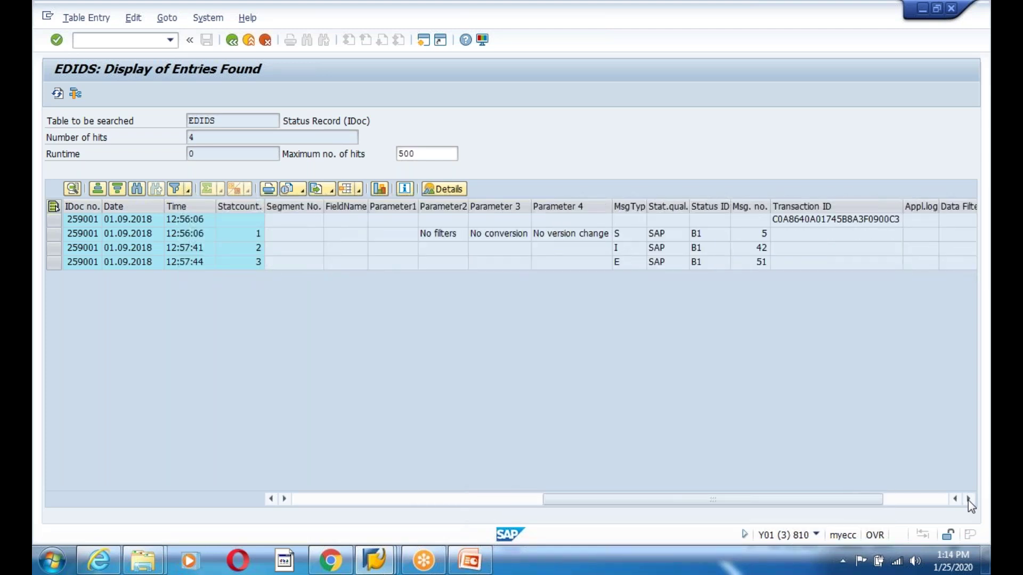
pyautogui.click(968, 500)
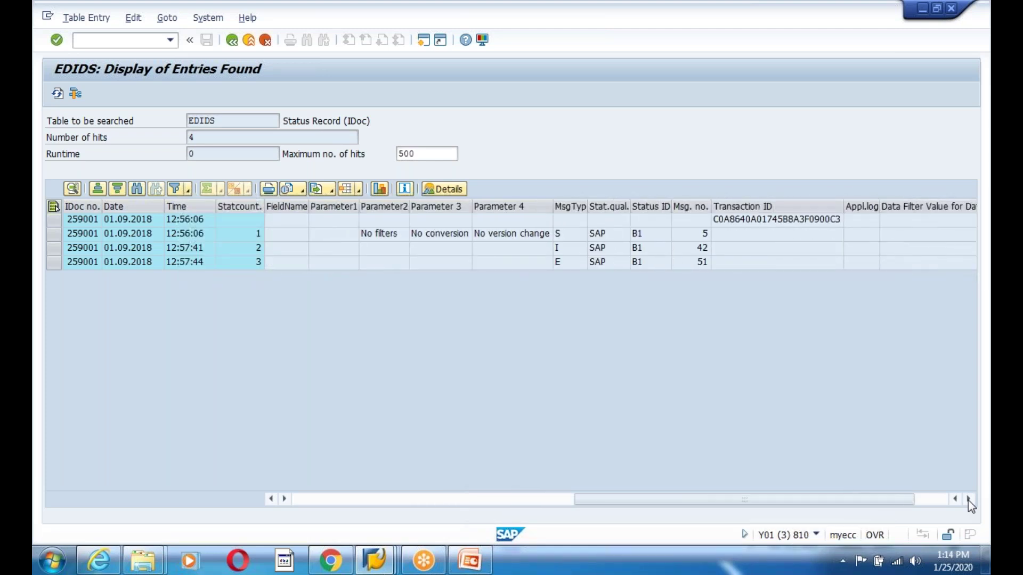
pyautogui.click(968, 499)
pyautogui.moveTo(745, 501); pyautogui.dragTo(279, 499)
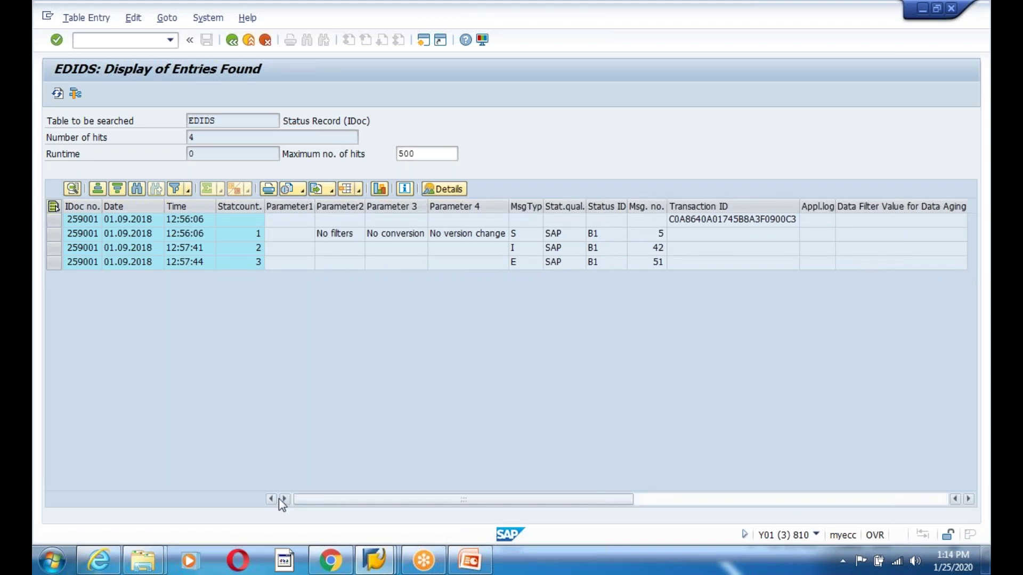
pyautogui.click(293, 237)
pyautogui.click(335, 248)
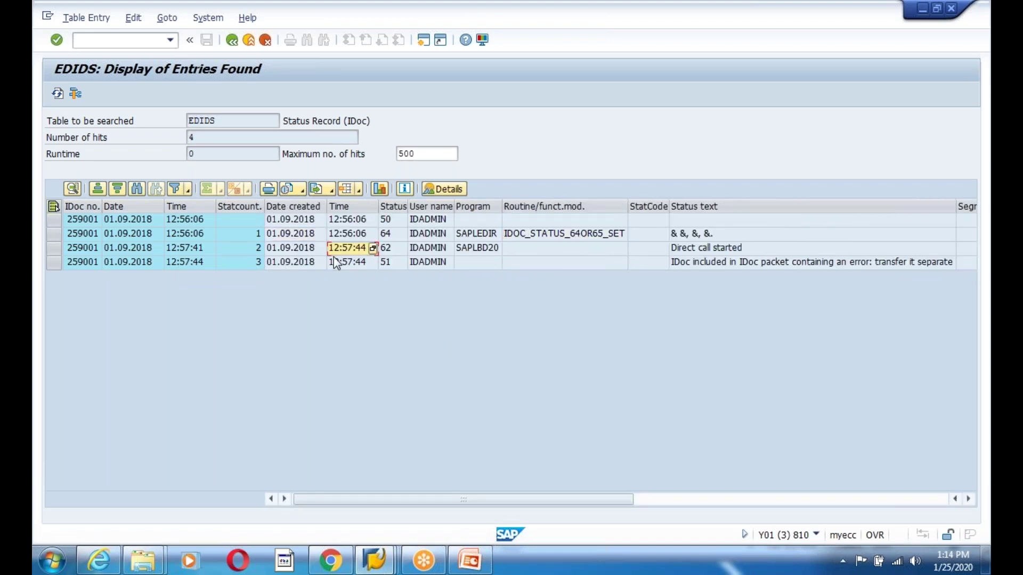
# Return to the EDIDS selection screen and open a new session on partner profiles
pyautogui.click(234, 41)
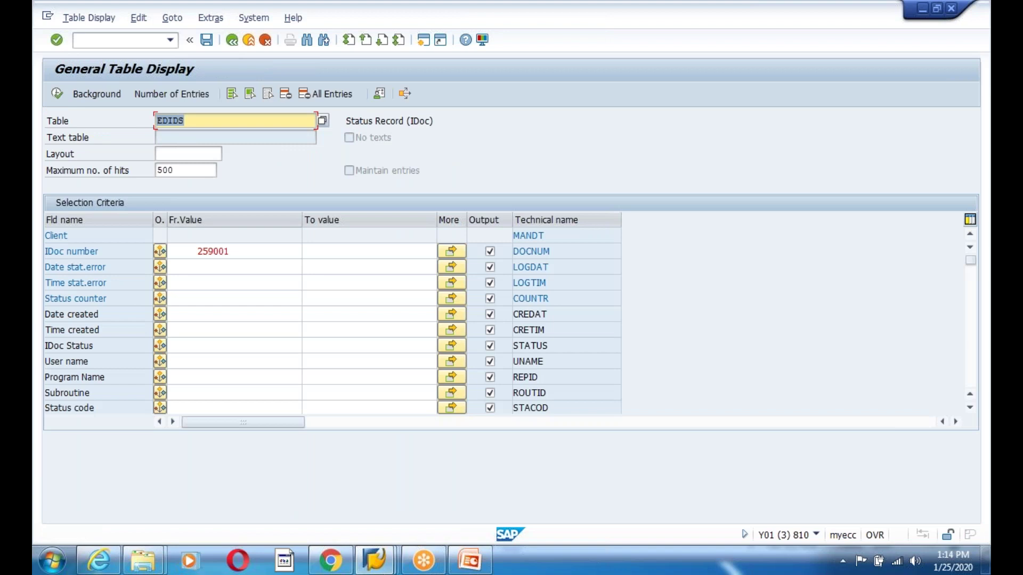
pyautogui.moveTo(377, 562)
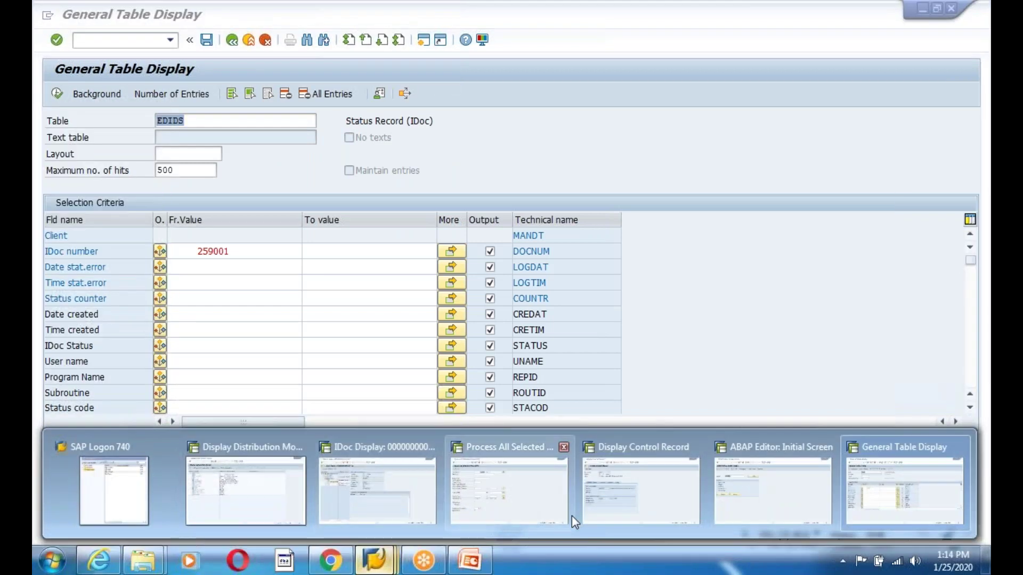
pyautogui.moveTo(614, 515)
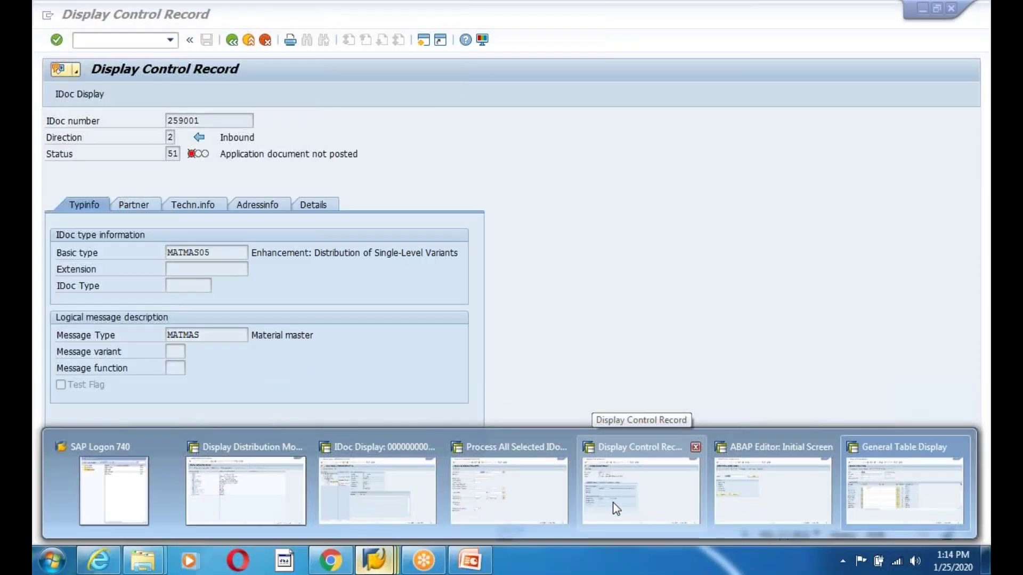
pyautogui.moveTo(469, 506)
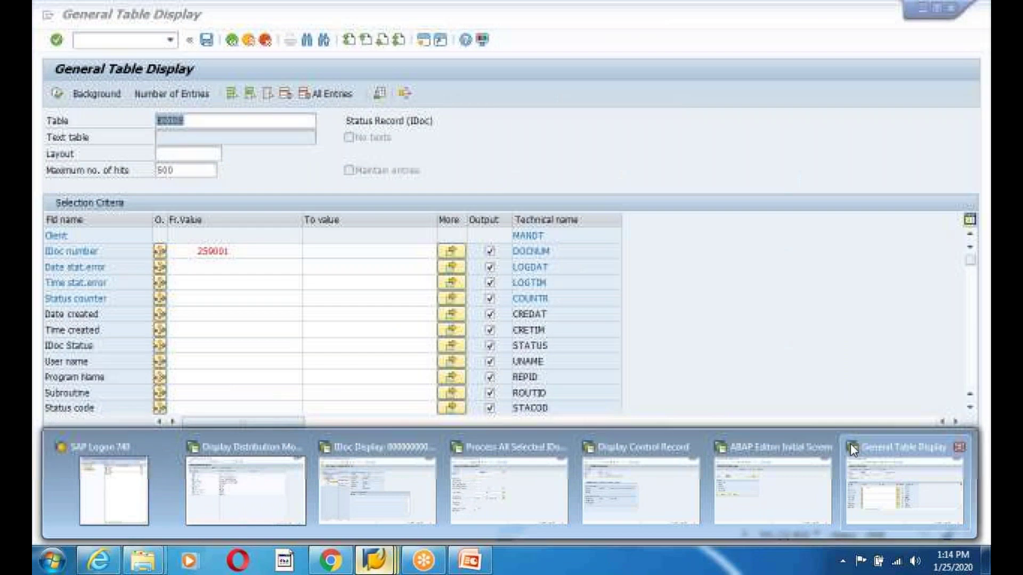
pyautogui.click(850, 443)
pyautogui.click(425, 43)
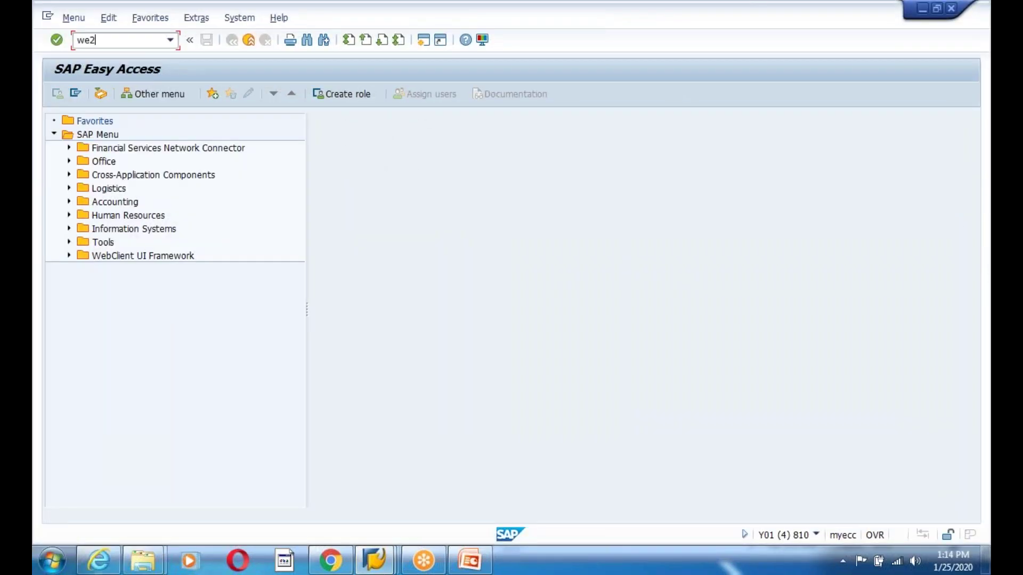
pyautogui.press('Return')
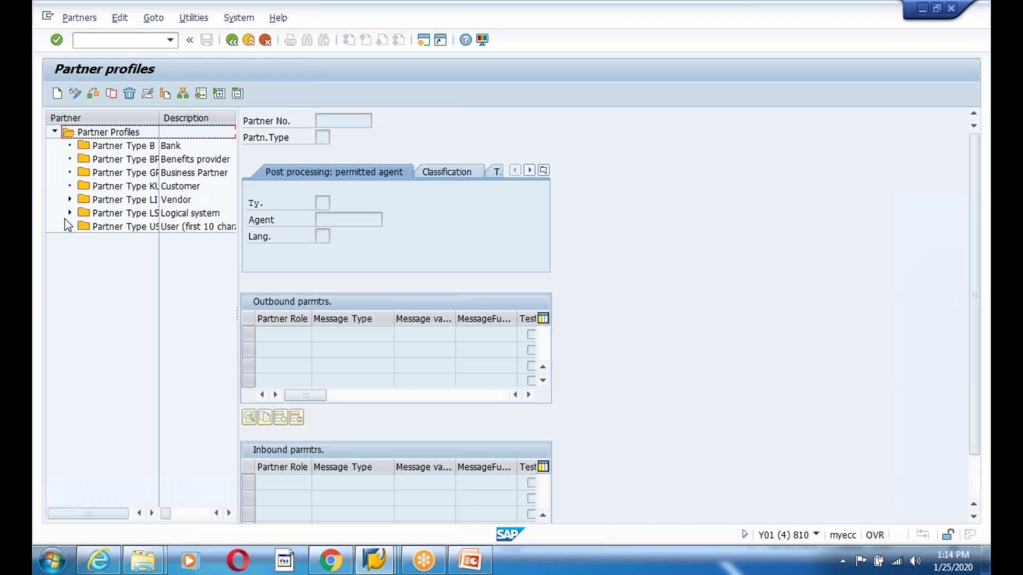
# Check ZIFFU800's inbound MATMAS parameters: process code MATM, triggered by background program
pyautogui.click(70, 213)
pyautogui.doubleClick(127, 361)
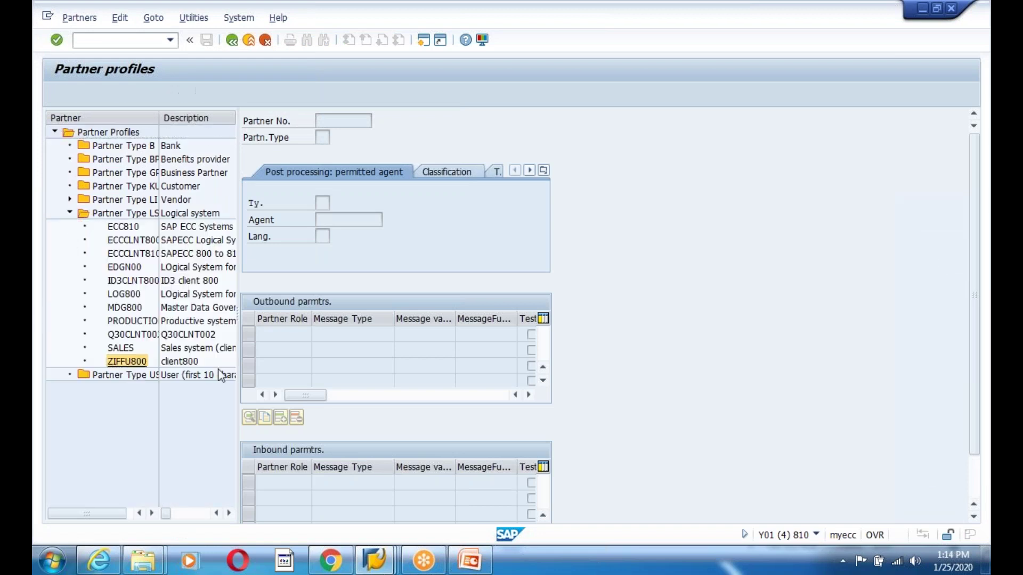
pyautogui.doubleClick(341, 483)
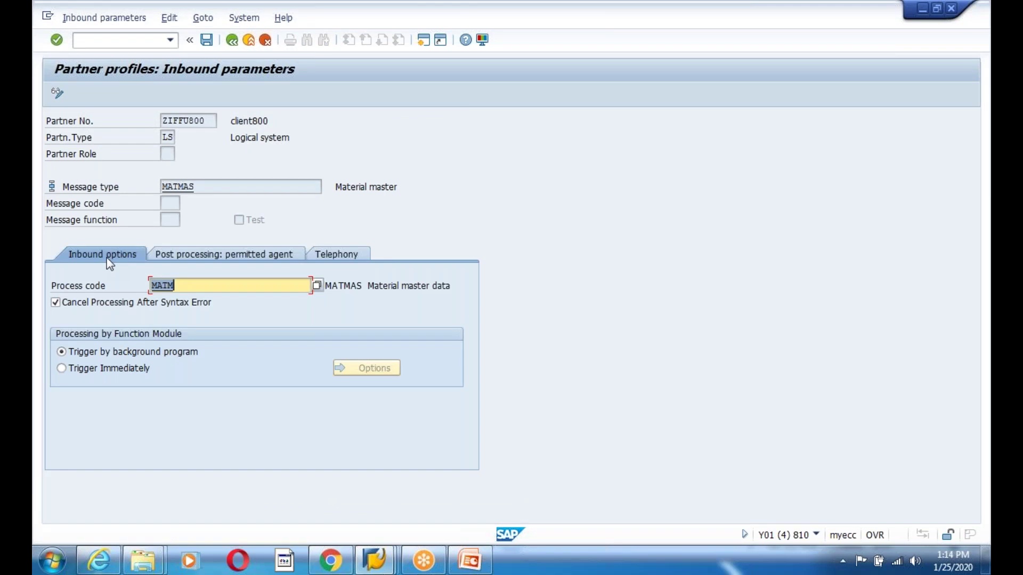
pyautogui.click(170, 255)
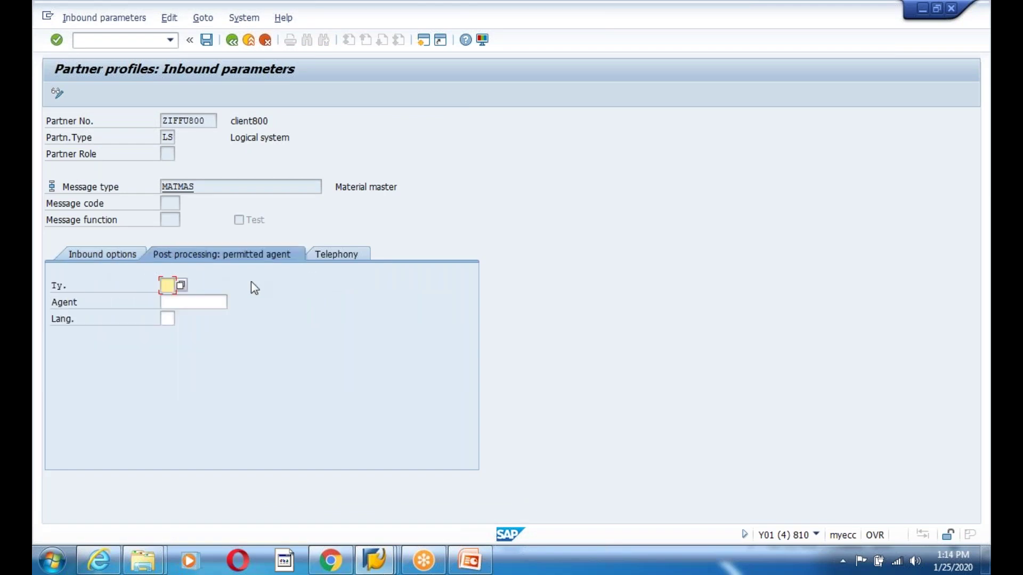
pyautogui.click(338, 255)
pyautogui.click(218, 255)
pyautogui.click(103, 255)
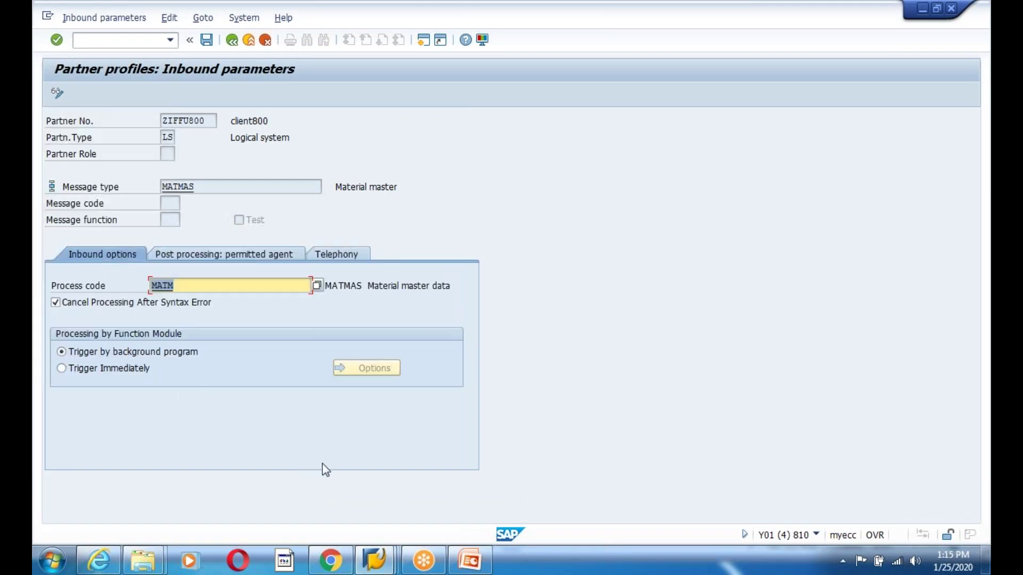
pyautogui.click(232, 41)
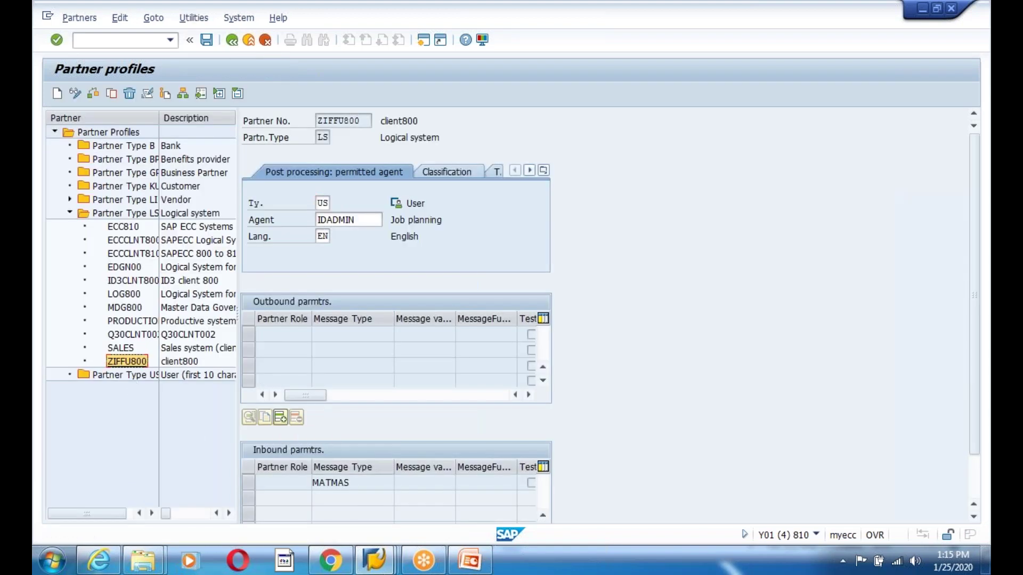
pyautogui.moveTo(384, 562)
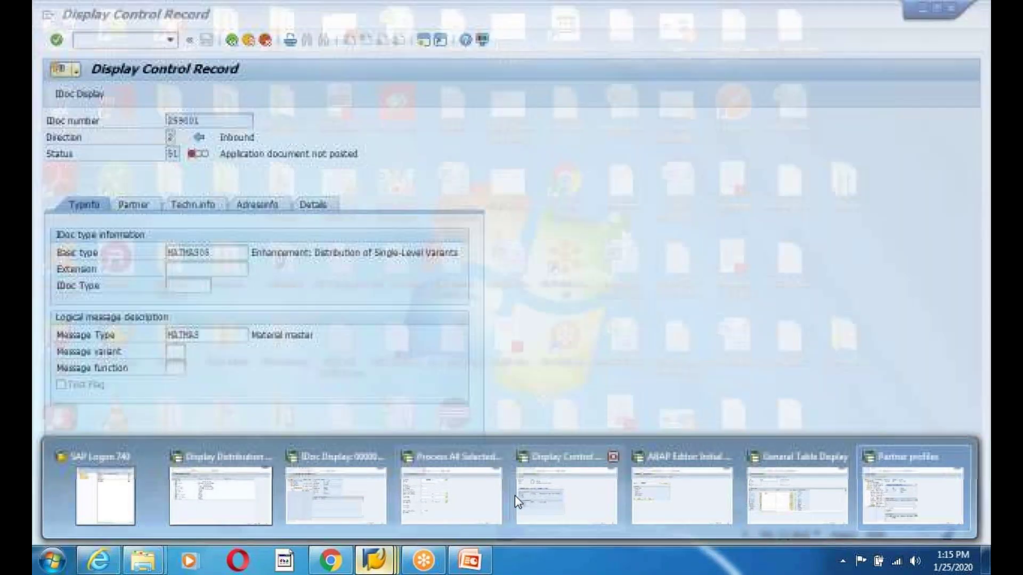
# Leave IDoc processing for the Easy Access menu and run WE20
pyautogui.click(488, 482)
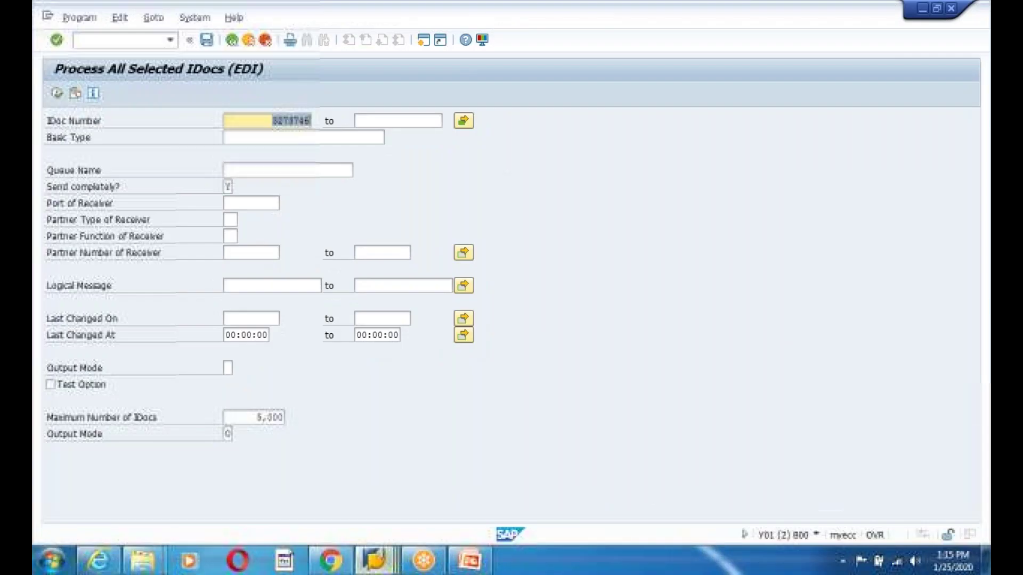
pyautogui.click(235, 42)
pyautogui.click(234, 42)
pyautogui.write('we20')
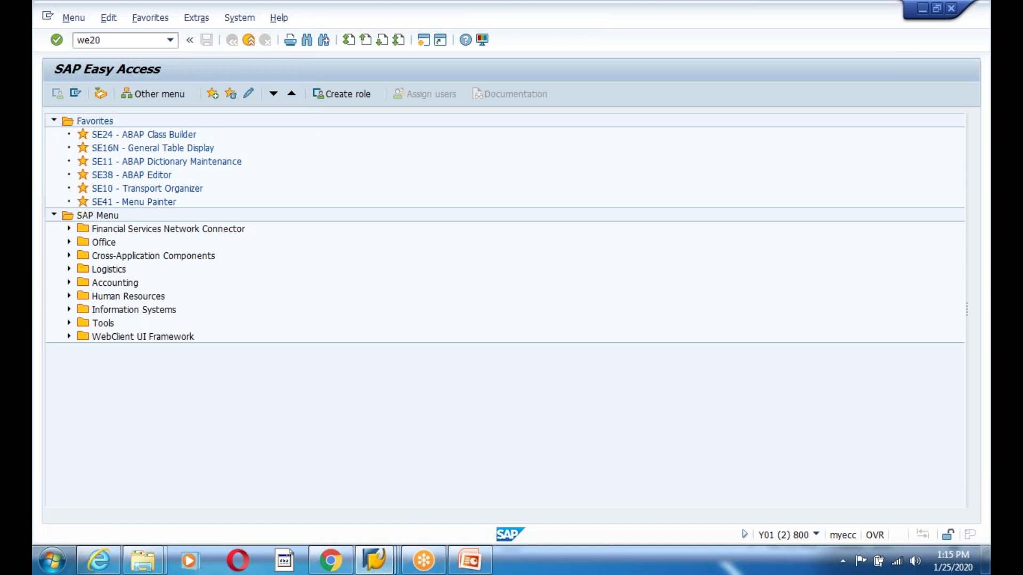
pyautogui.press('Return')
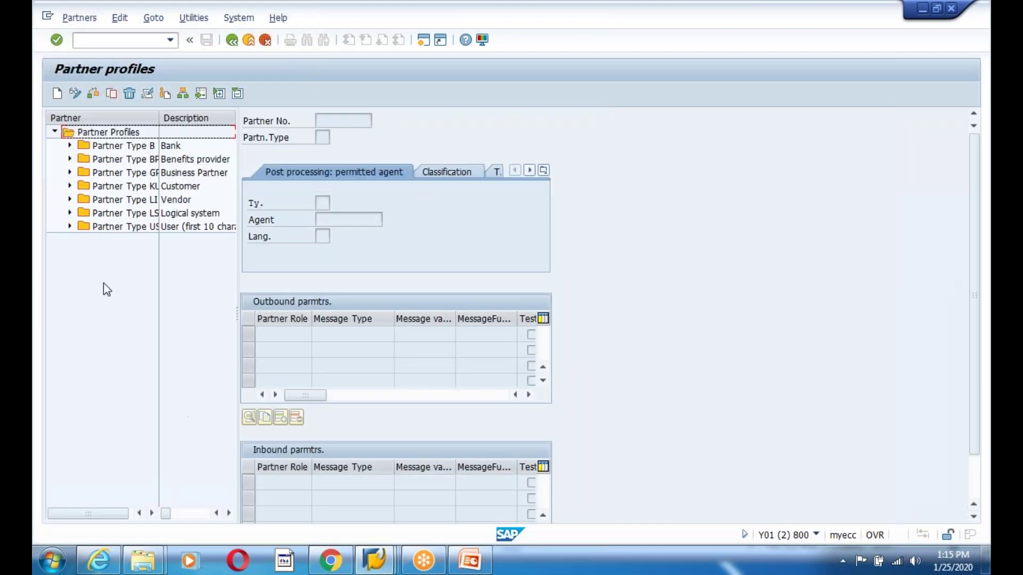
# Check ZIFFU810's outbound MATMAS parameters, then return to IDoc 259001's control record window
pyautogui.click(70, 214)
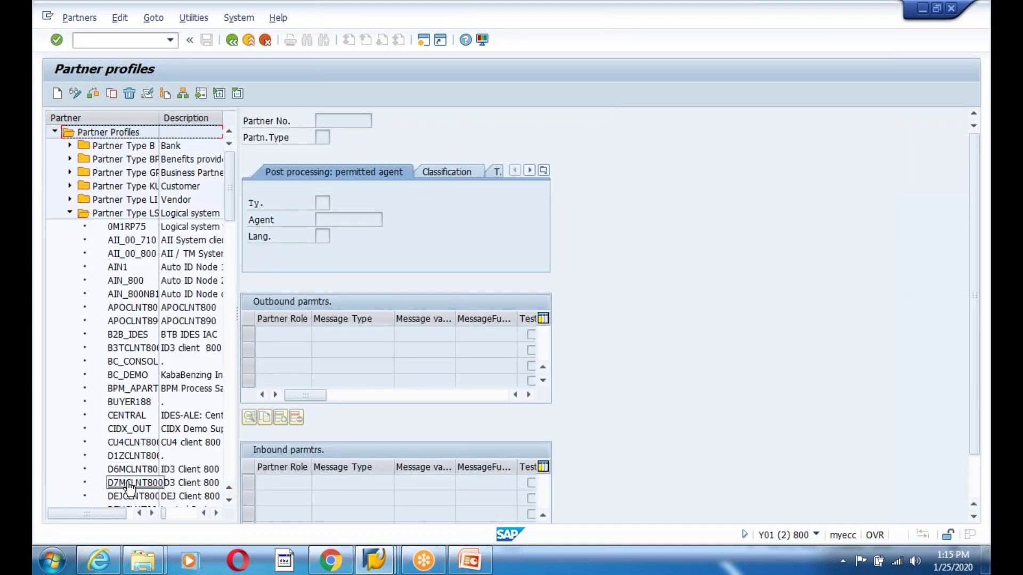
pyautogui.scroll(-3, 131, 486)
pyautogui.scroll(-4, 133, 314)
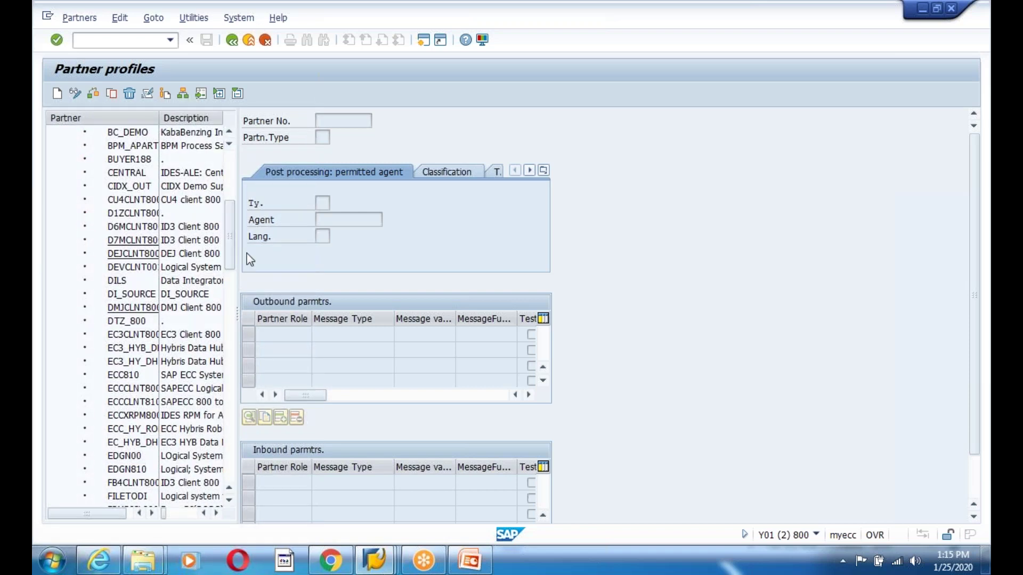
pyautogui.scroll(-10, 133, 314)
pyautogui.doubleClick(126, 469)
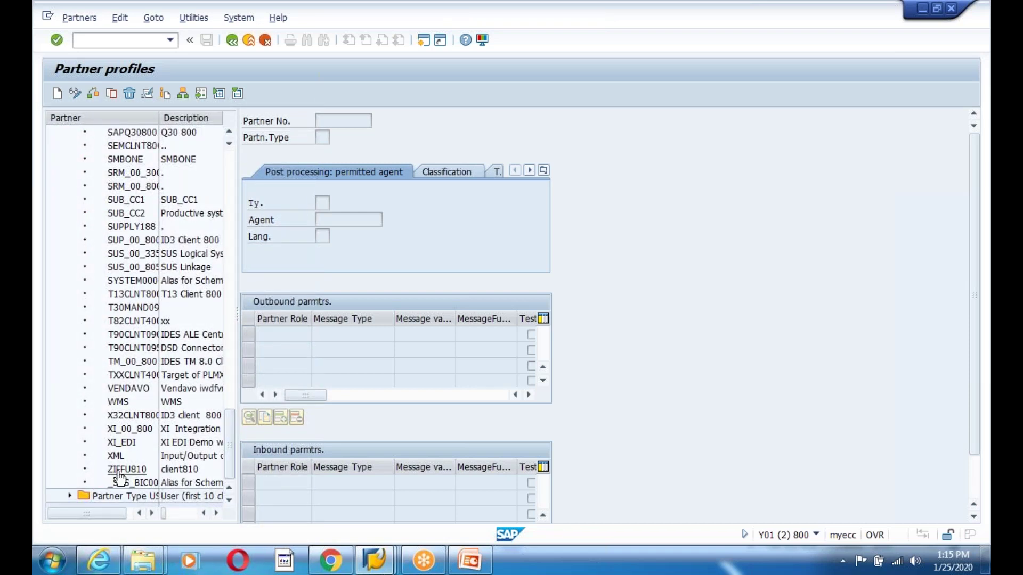
pyautogui.doubleClick(342, 337)
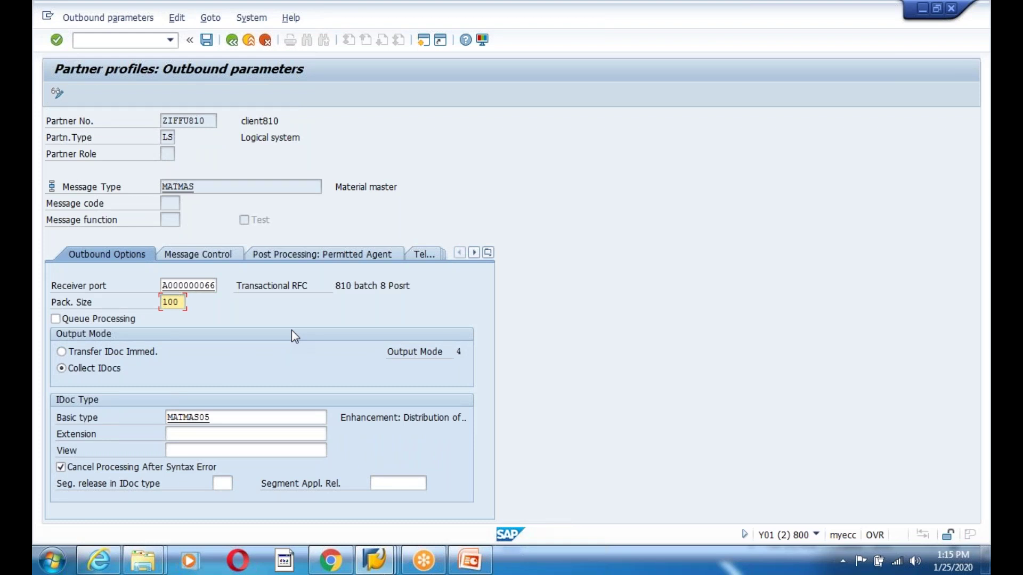
pyautogui.click(374, 559)
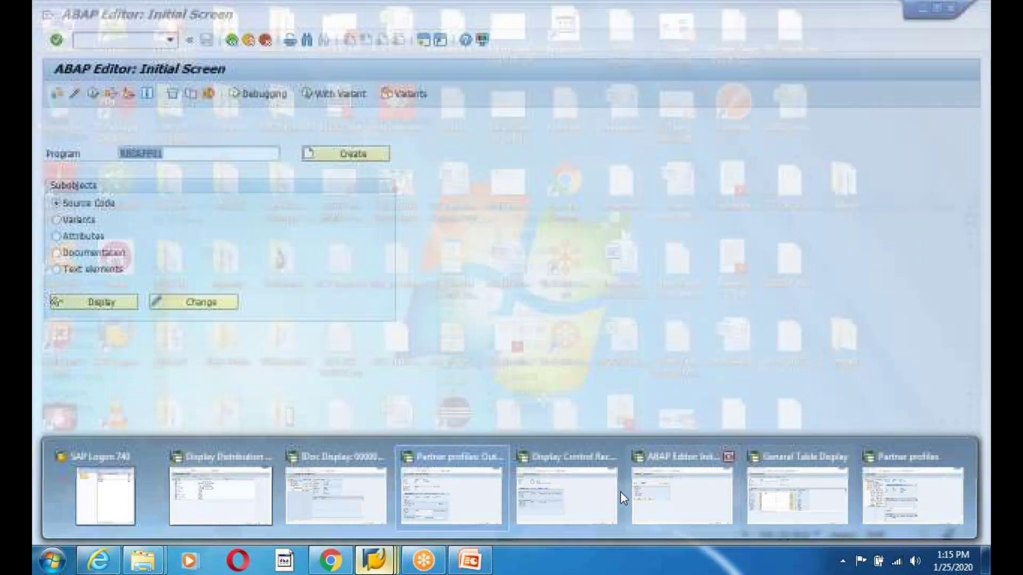
pyautogui.click(613, 493)
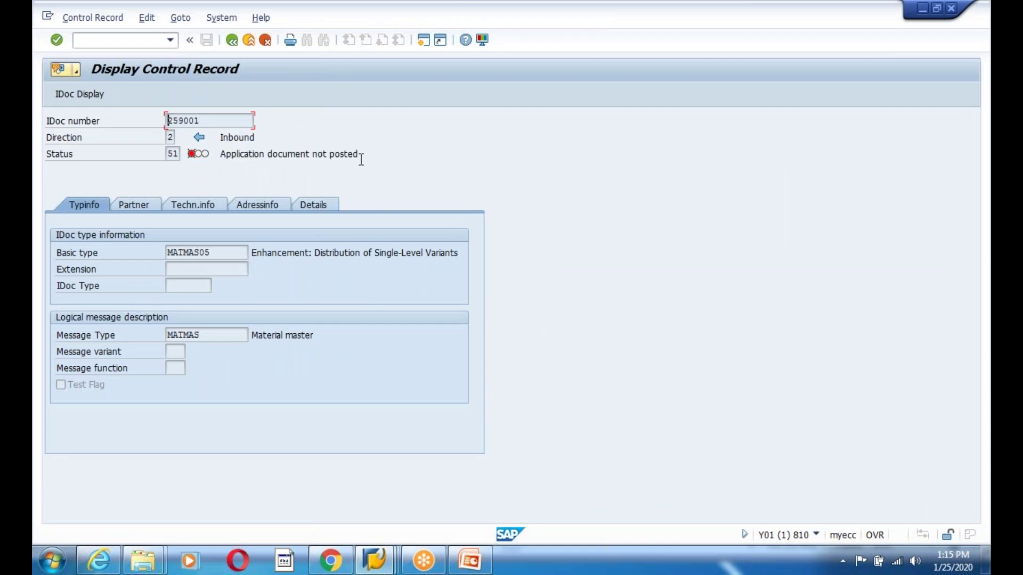
# Review the control record's partner, technical, address, reference and type tabs
pyautogui.click(173, 154)
pyautogui.click(134, 208)
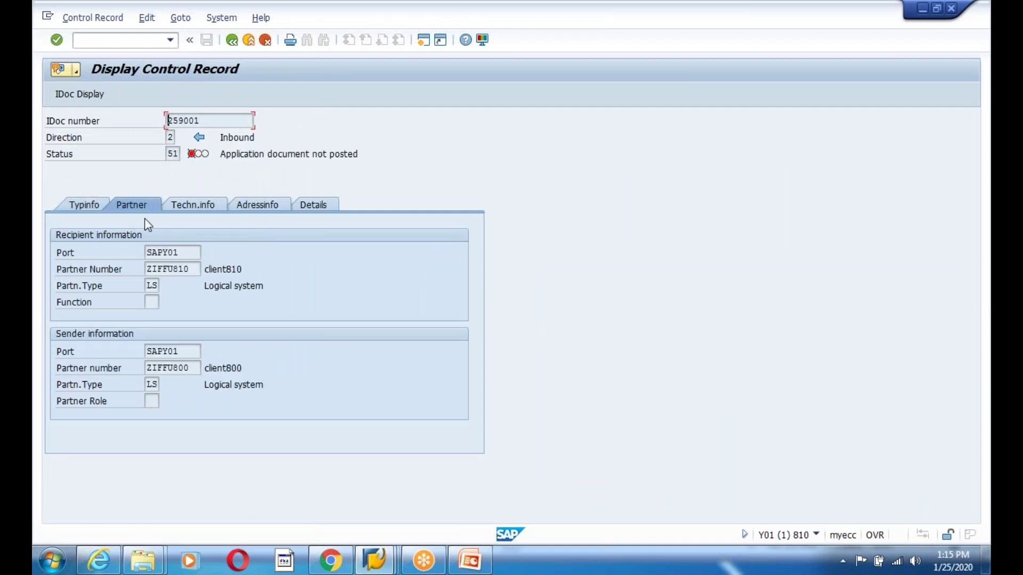
pyautogui.click(204, 210)
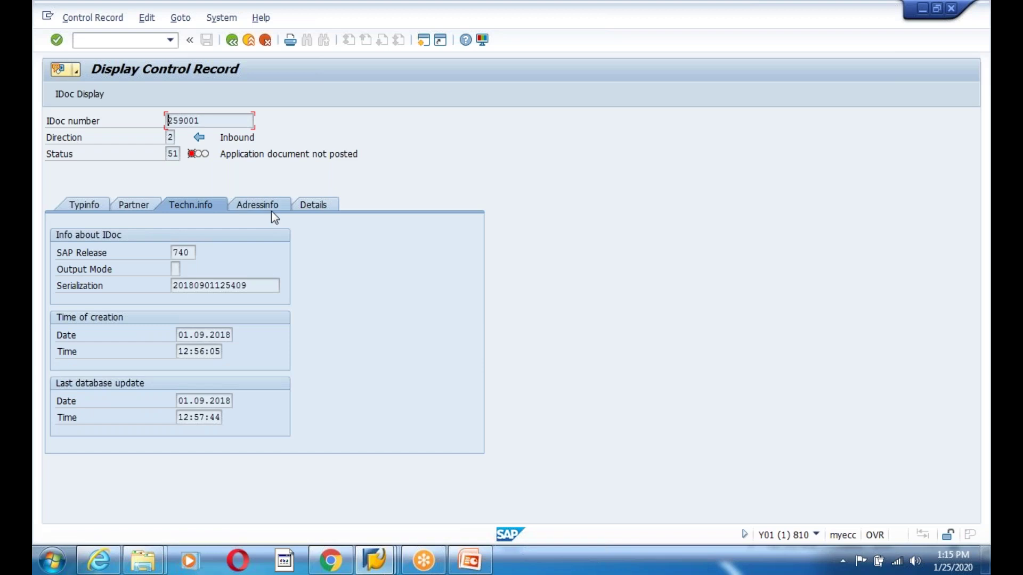
pyautogui.click(269, 208)
pyautogui.click(322, 208)
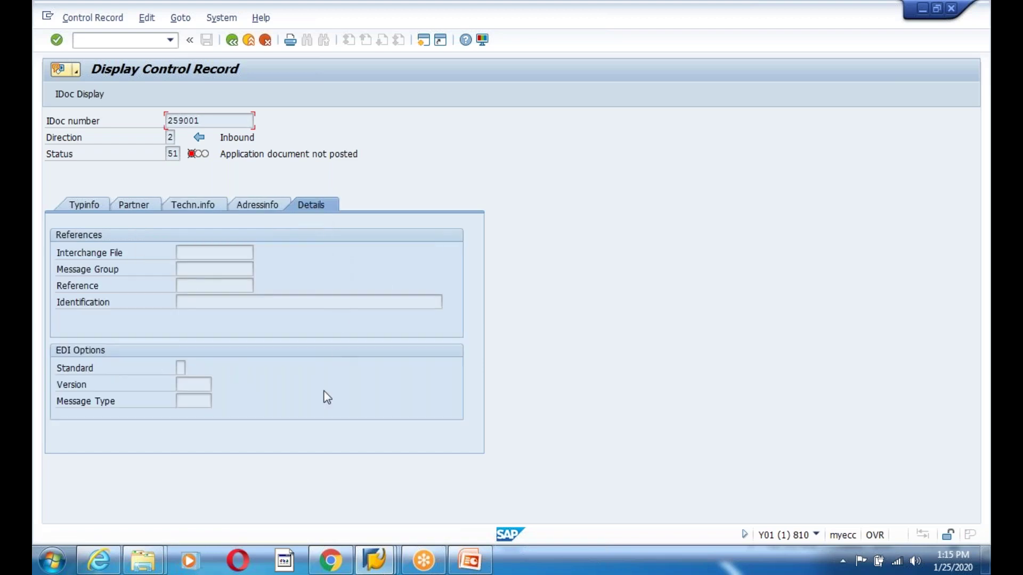
pyautogui.click(257, 207)
pyautogui.click(193, 207)
pyautogui.click(128, 208)
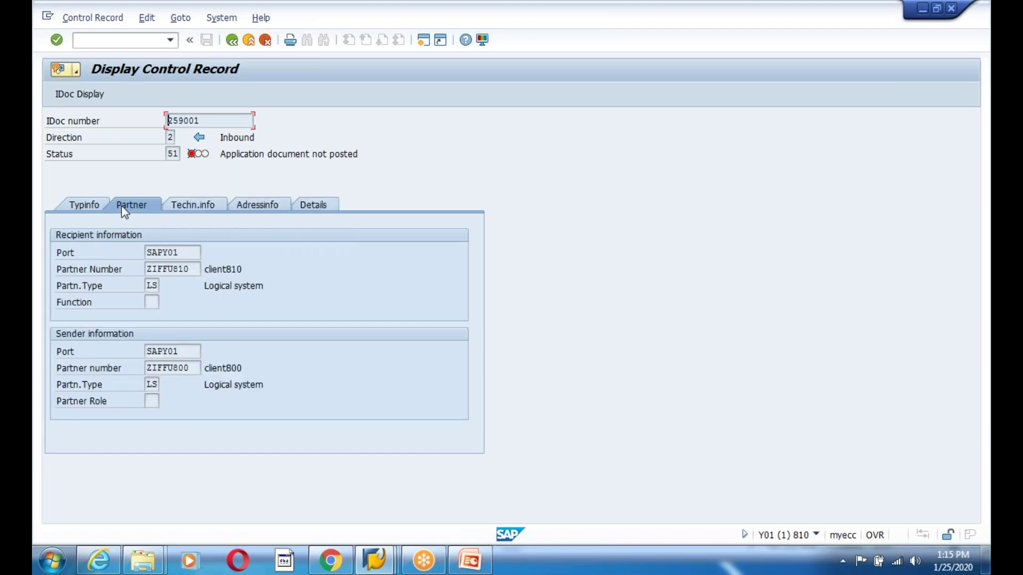
pyautogui.click(84, 206)
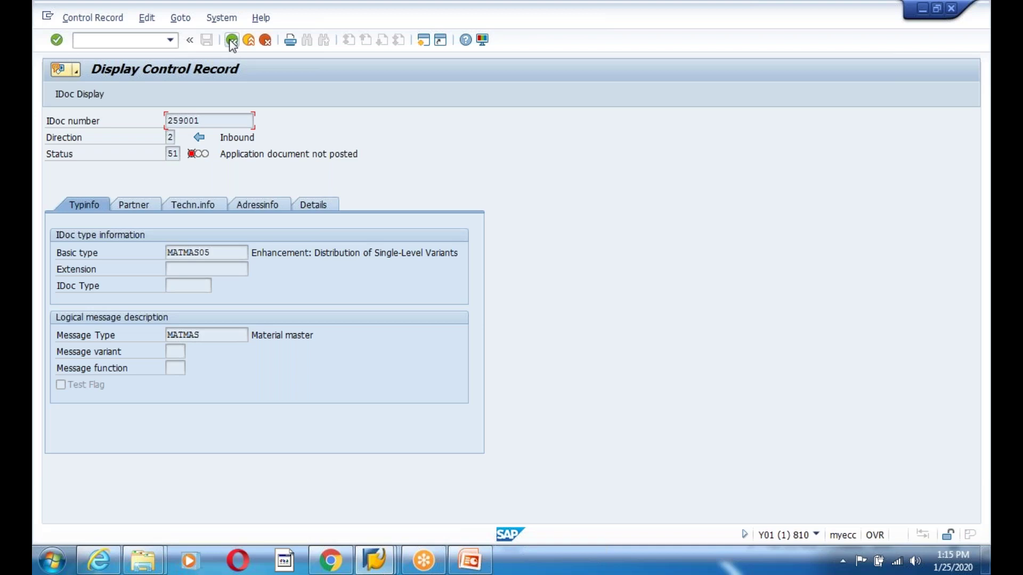
pyautogui.click(231, 41)
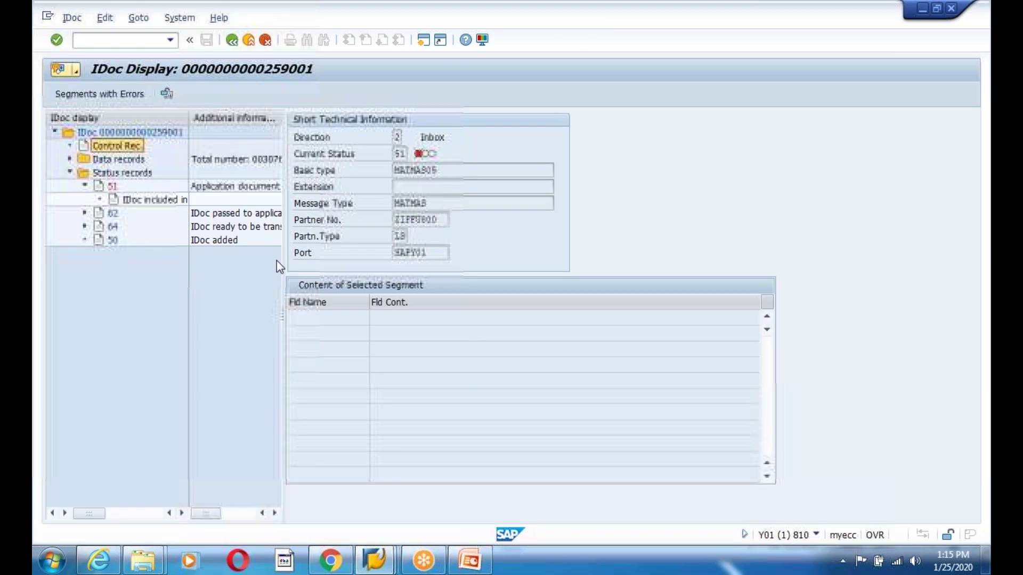
# Read the status 51 record's error text and status details, then return to the IDoc list
pyautogui.doubleClick(112, 186)
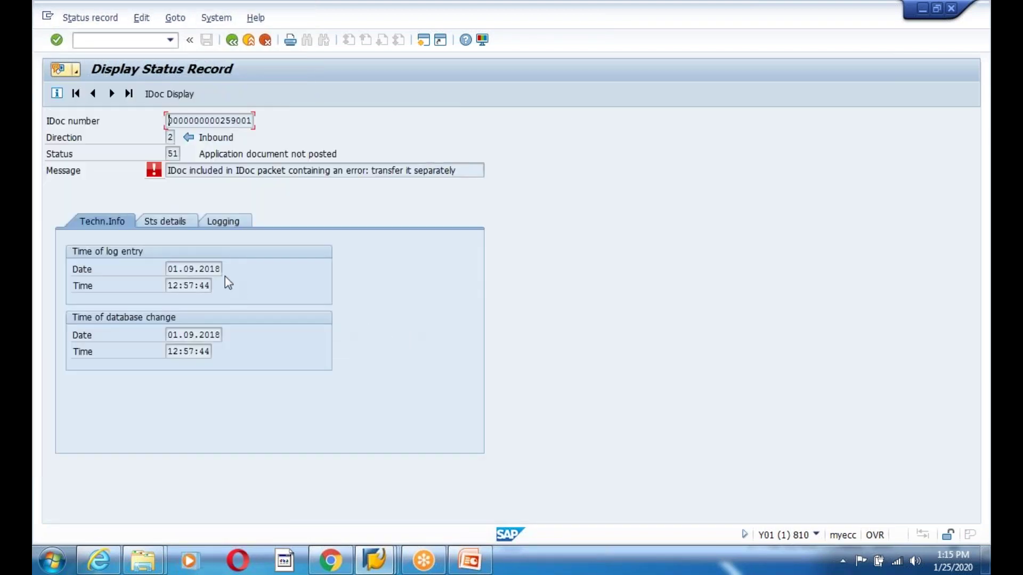
pyautogui.moveTo(246, 171); pyautogui.dragTo(478, 179)
pyautogui.click(478, 180)
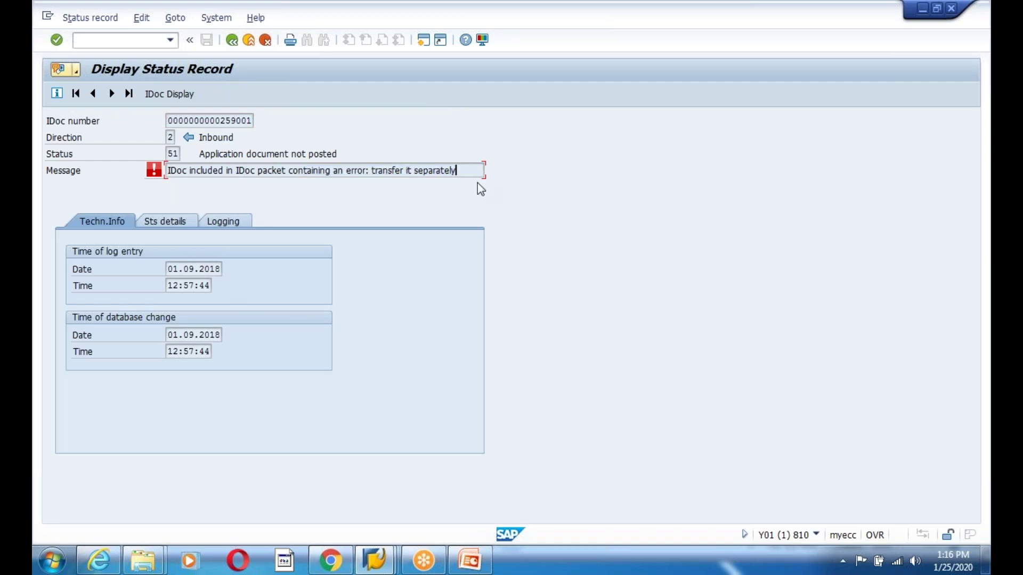
pyautogui.click(161, 228)
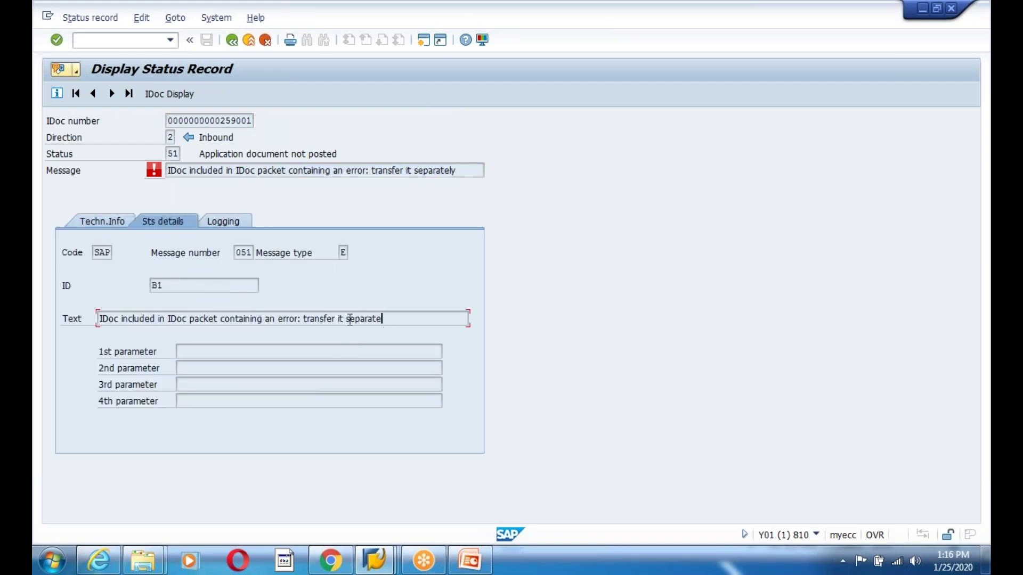
pyautogui.moveTo(387, 320); pyautogui.dragTo(83, 321)
pyautogui.click(80, 319)
pyautogui.click(231, 40)
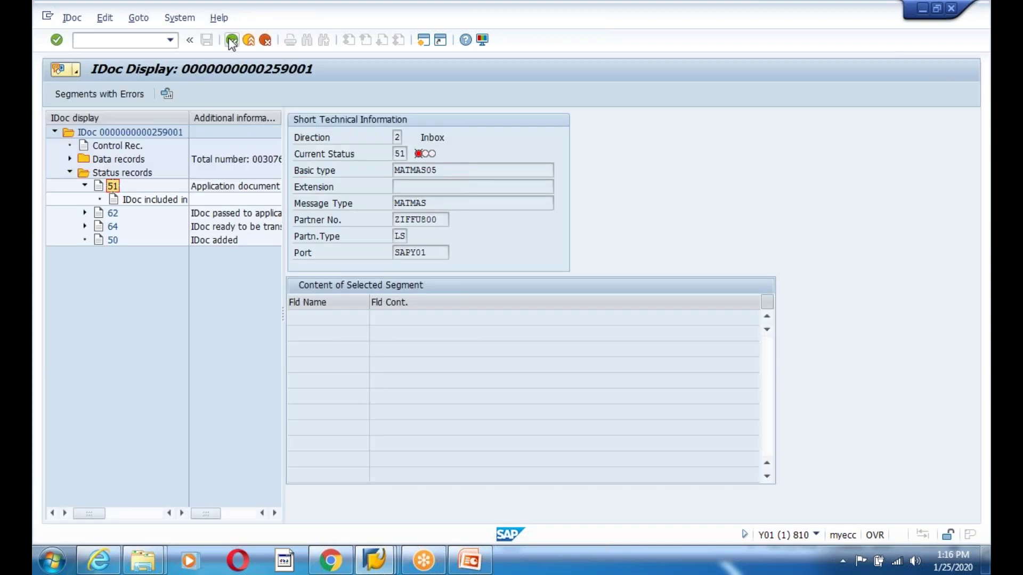
pyautogui.click(232, 40)
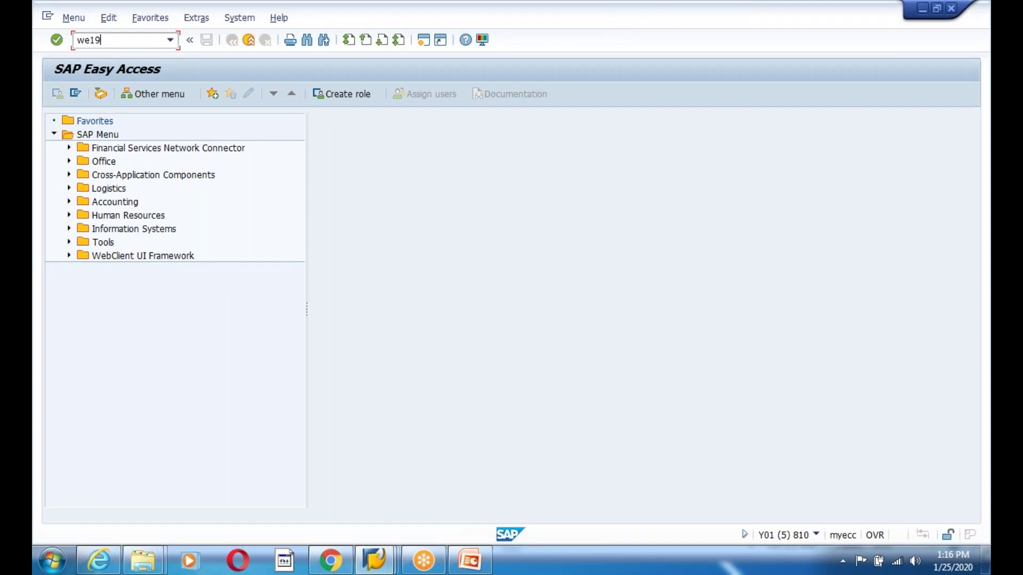
# Run transaction WE19, the IDoc processing test tool
pyautogui.press('Return')
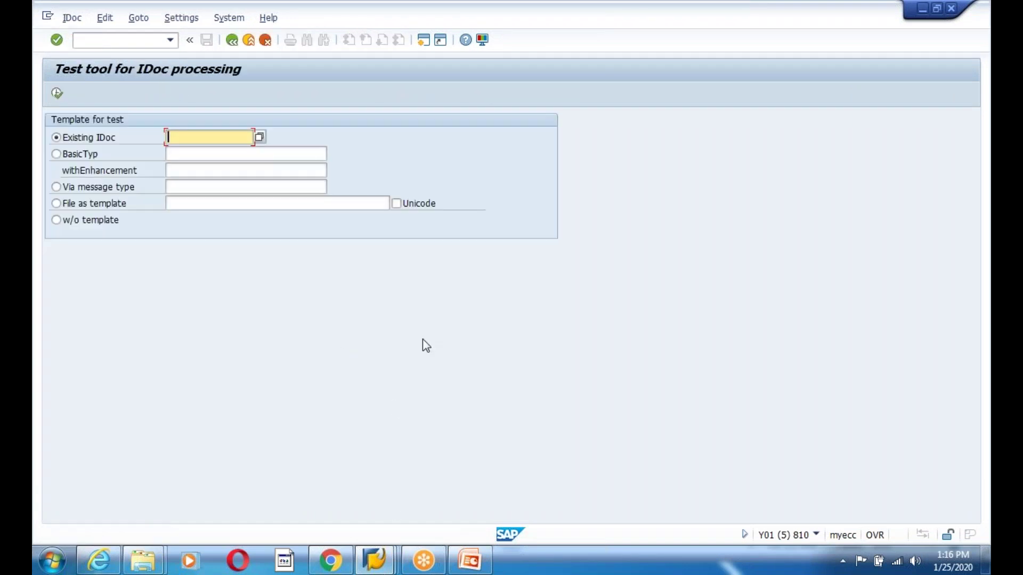
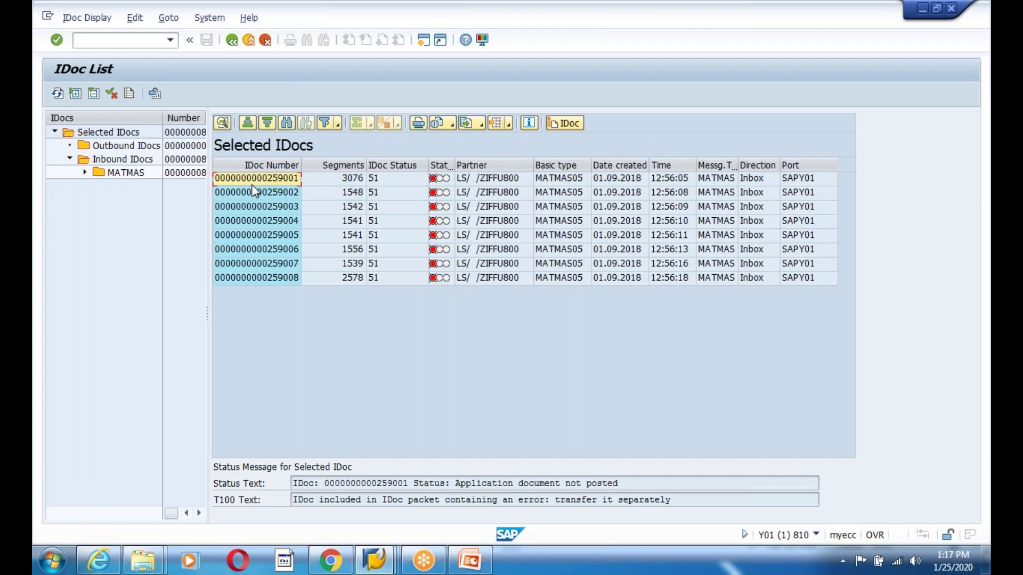
# Load IDoc 259001 as a WE19 template and post it via standard inbound, creating IDoc 259009
pyautogui.hotkey('ctrl', 'v')
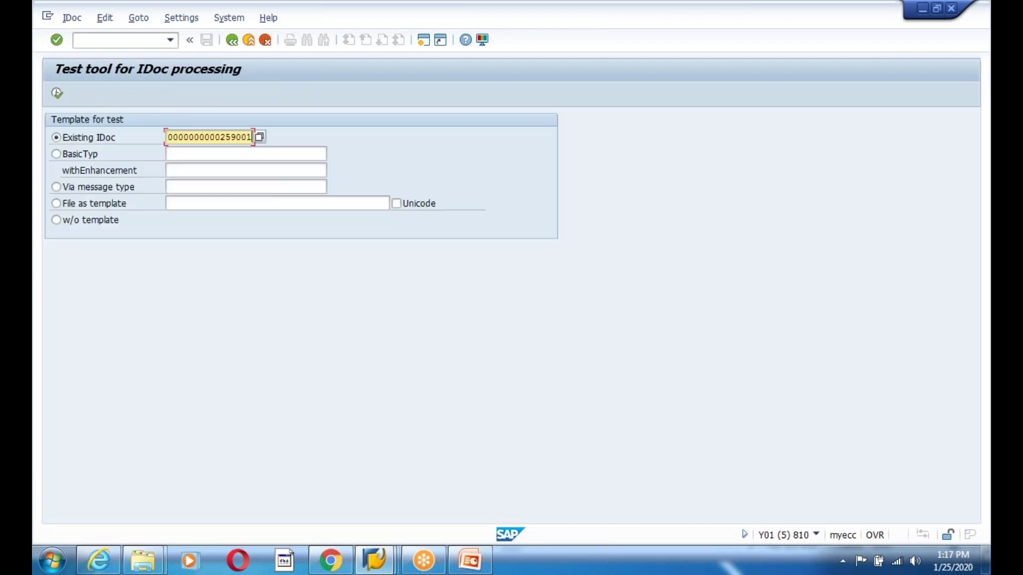
pyautogui.click(57, 95)
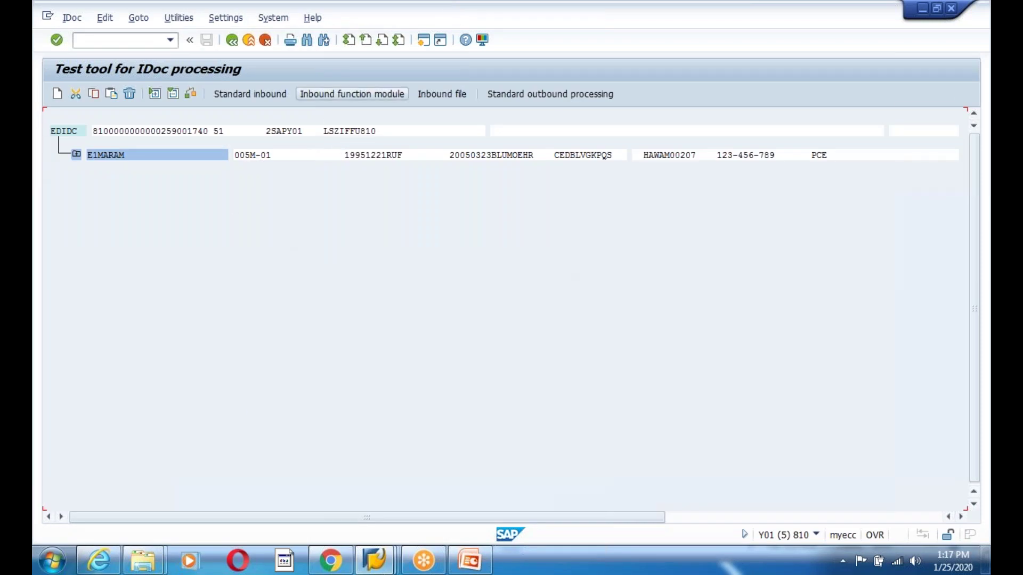
pyautogui.click(251, 97)
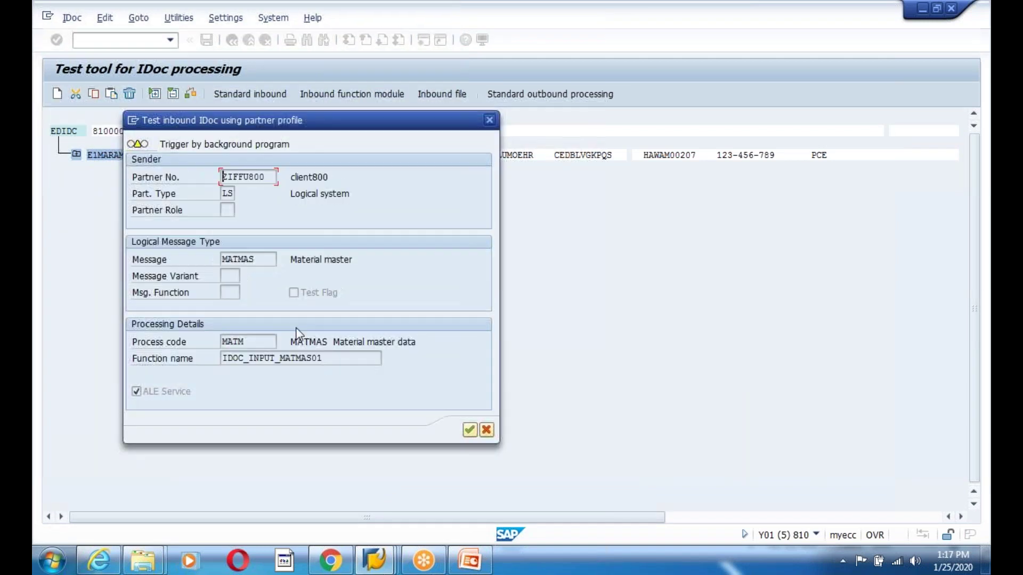
pyautogui.click(470, 431)
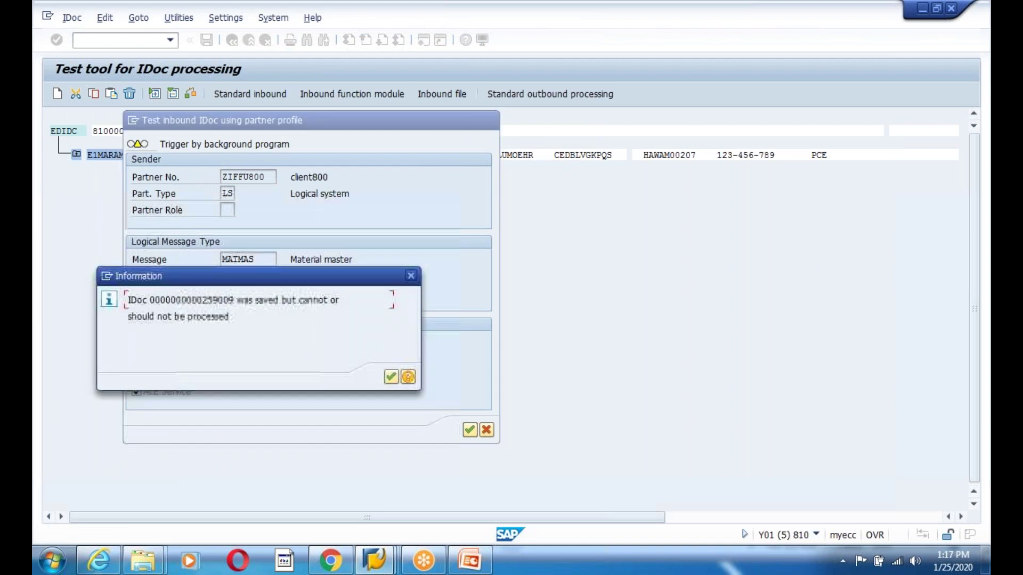
pyautogui.click(206, 301)
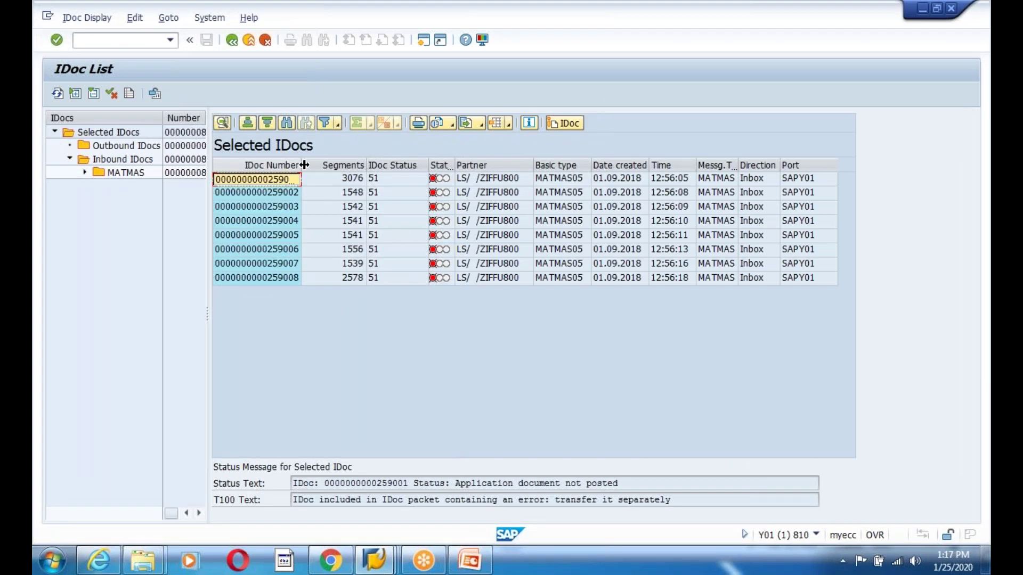
pyautogui.moveTo(304, 165); pyautogui.dragTo(364, 175)
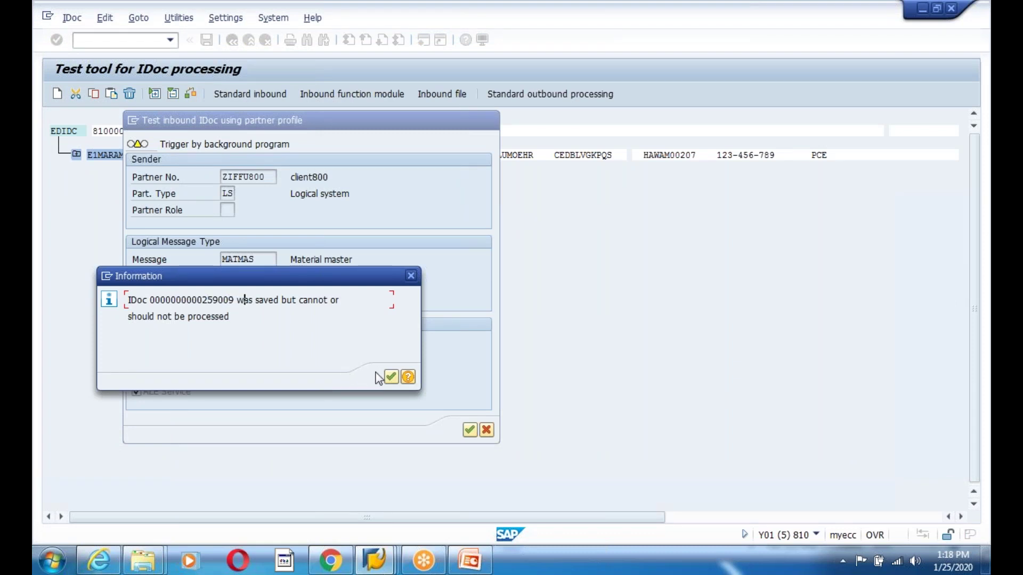
pyautogui.click(390, 377)
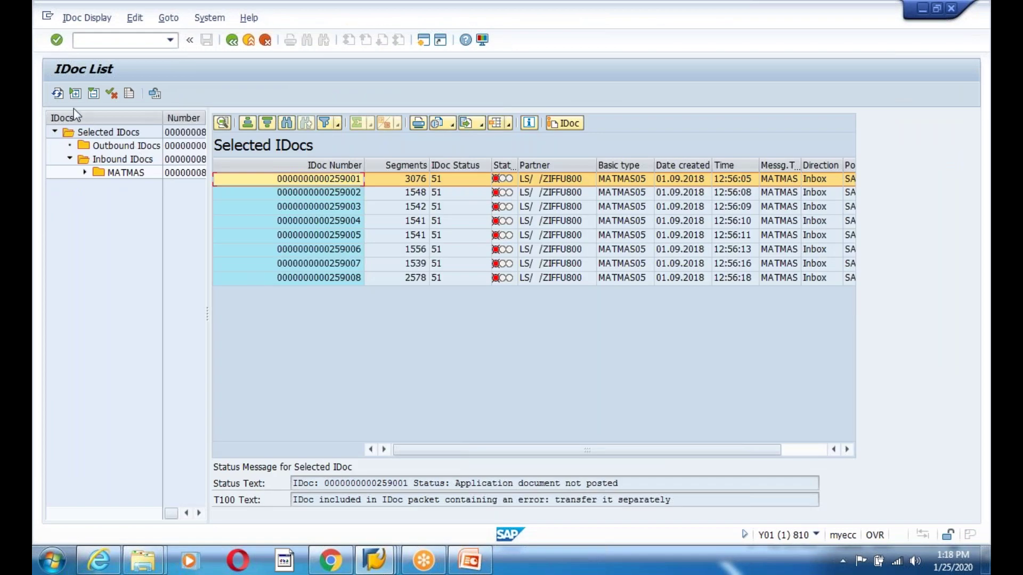
# Refresh the IDoc list and confirm new IDoc 259009 is at status 64
pyautogui.click(57, 94)
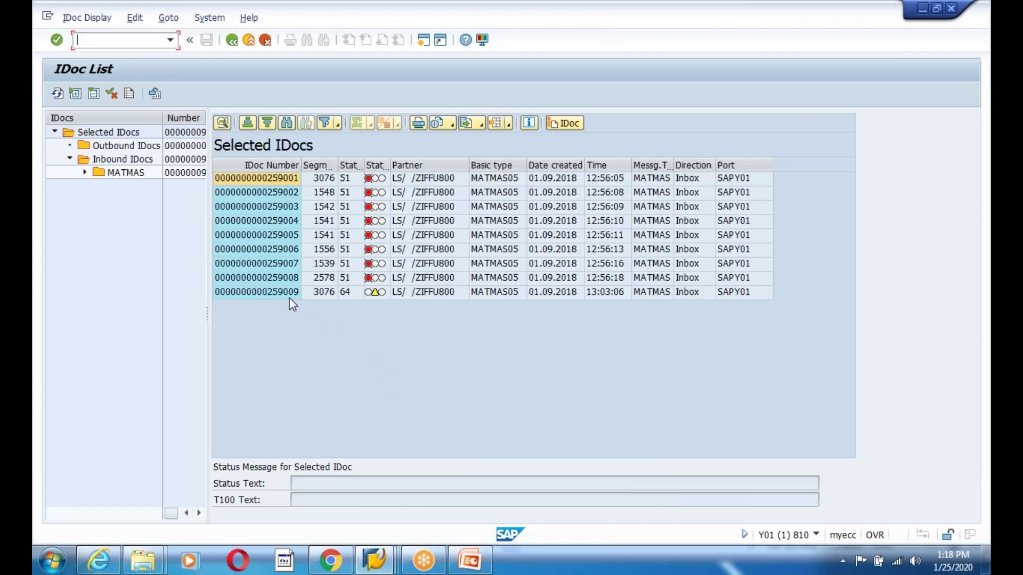
pyautogui.click(289, 296)
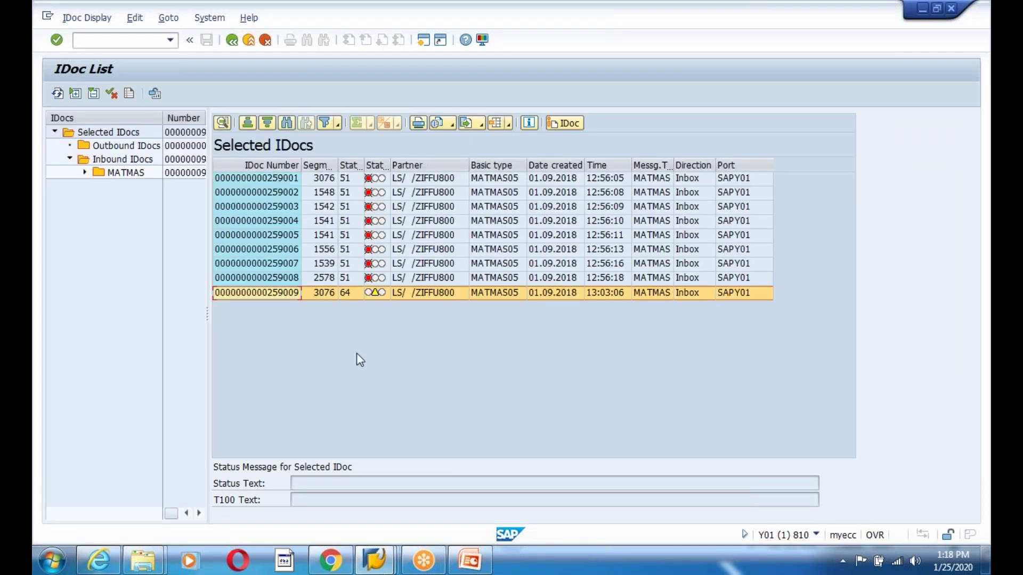
pyautogui.click(347, 293)
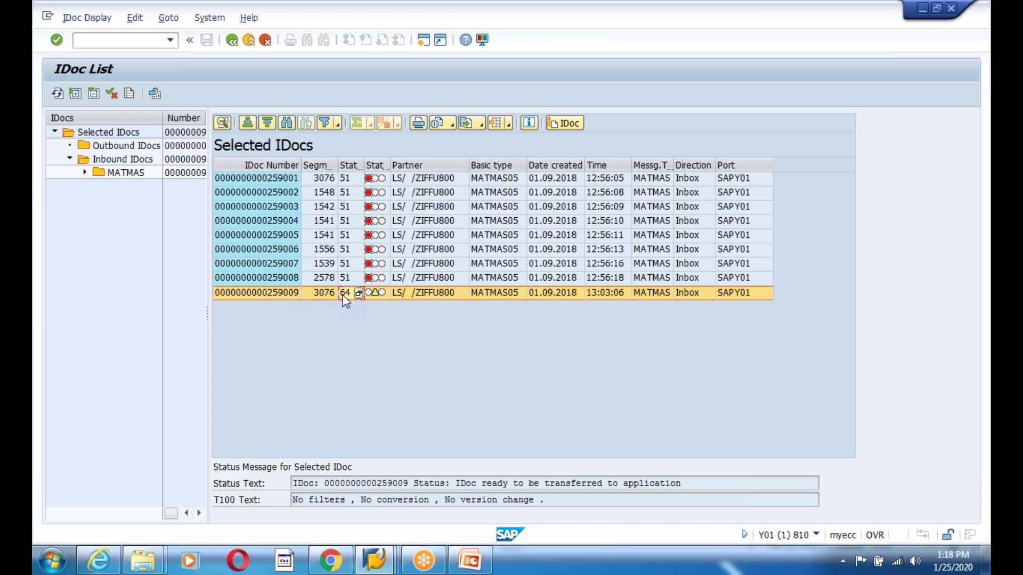
pyautogui.click(269, 296)
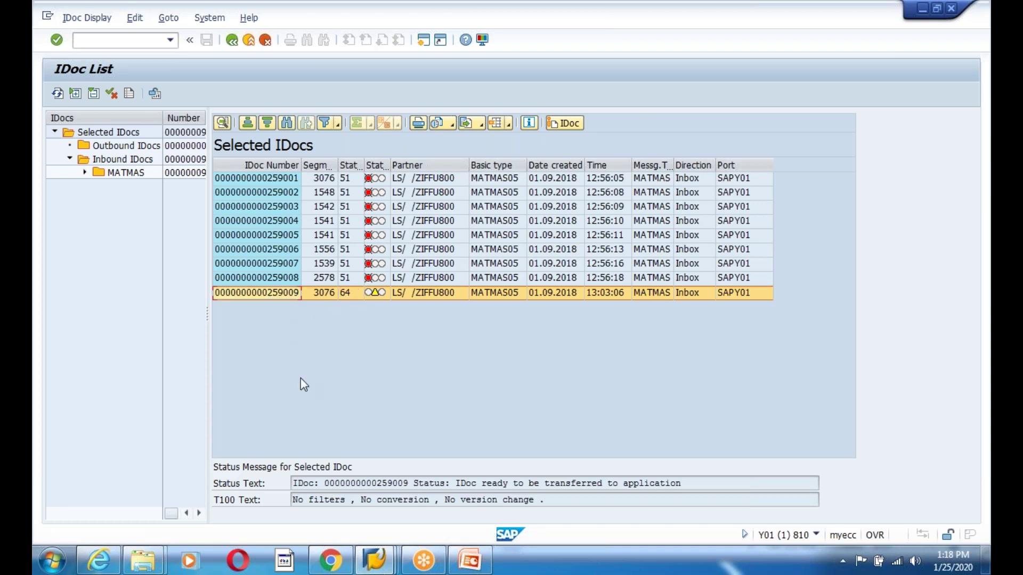
# Switch back to the IDoc test tool window and open a new SAP session
pyautogui.click(383, 564)
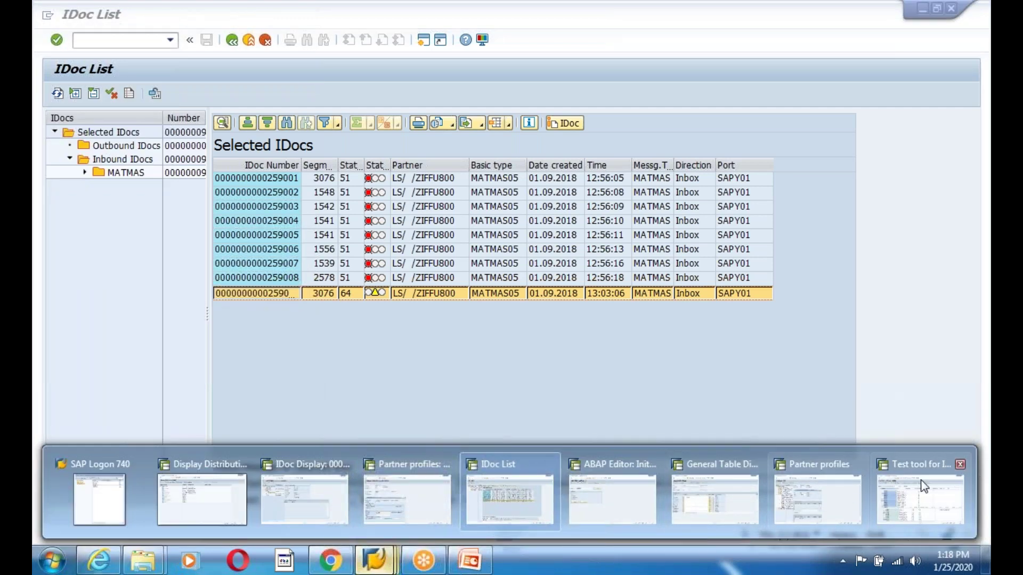
pyautogui.click(925, 495)
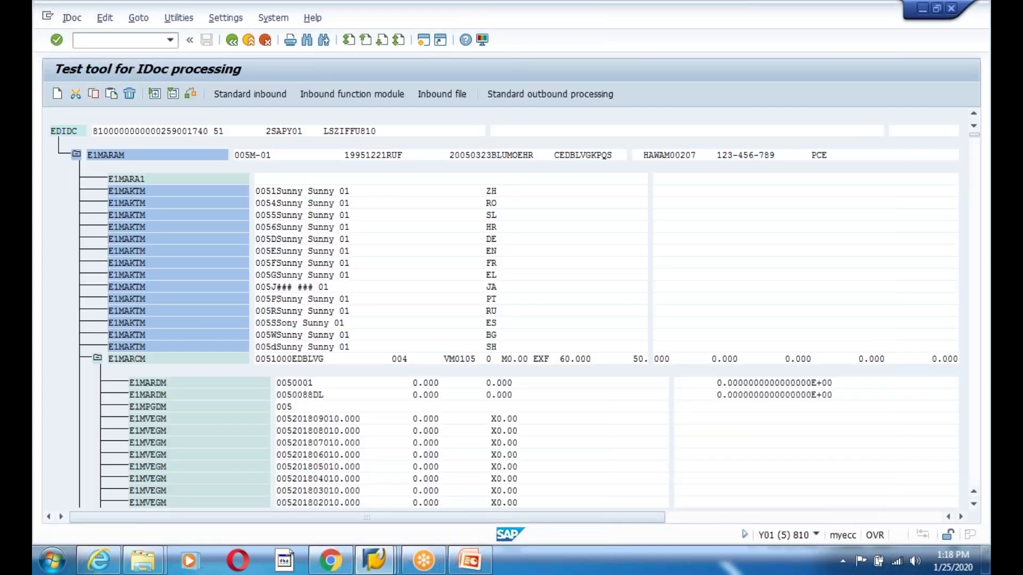
pyautogui.click(424, 40)
# Run program RBDAPP01 from SE38 with IDoc 259009 as the selection
pyautogui.write('we')
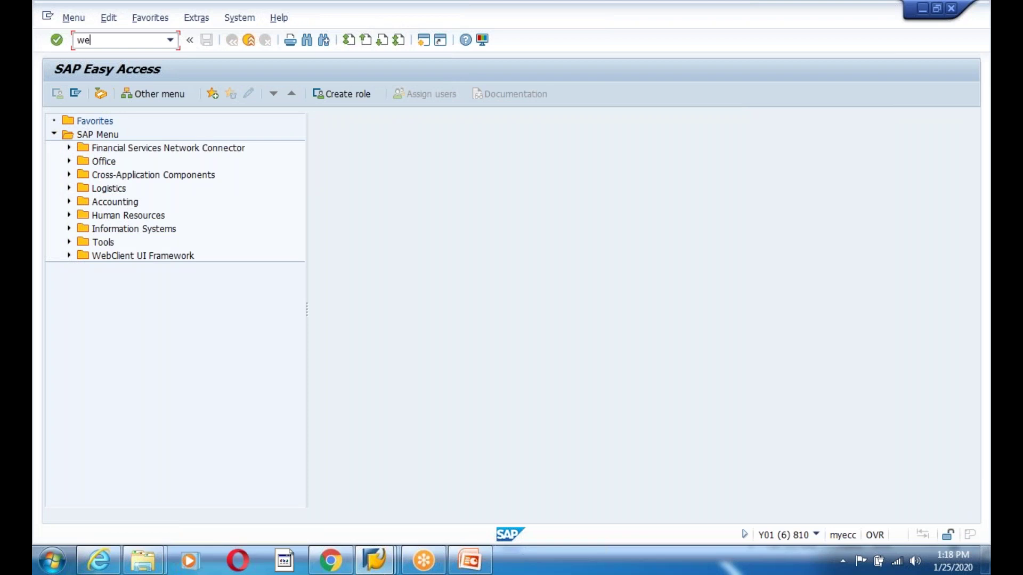
pyautogui.press('BackSpace')
pyautogui.press('BackSpace')
pyautogui.write('se38')
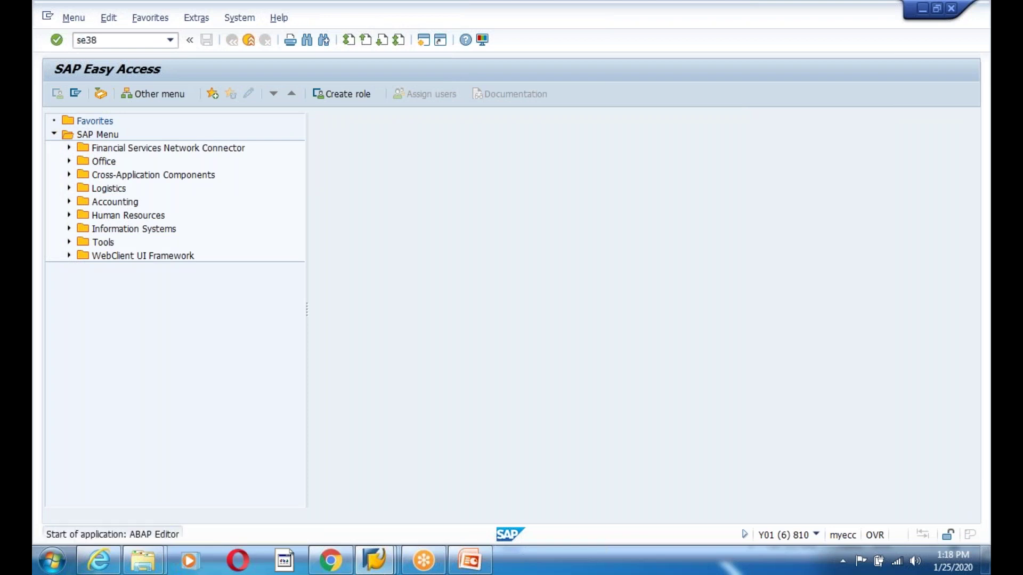
pyautogui.press('Return')
pyautogui.click(93, 94)
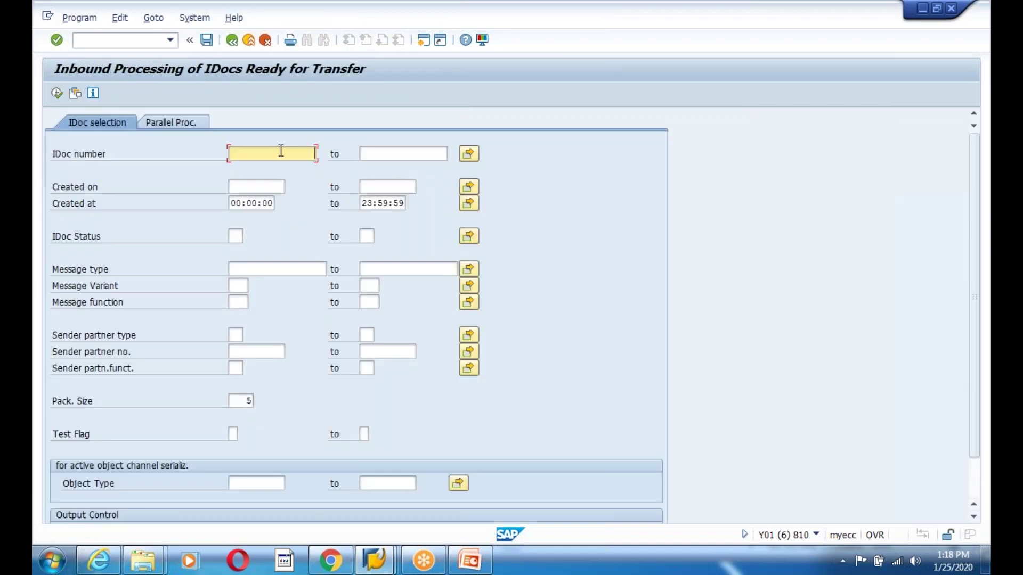
pyautogui.click(468, 154)
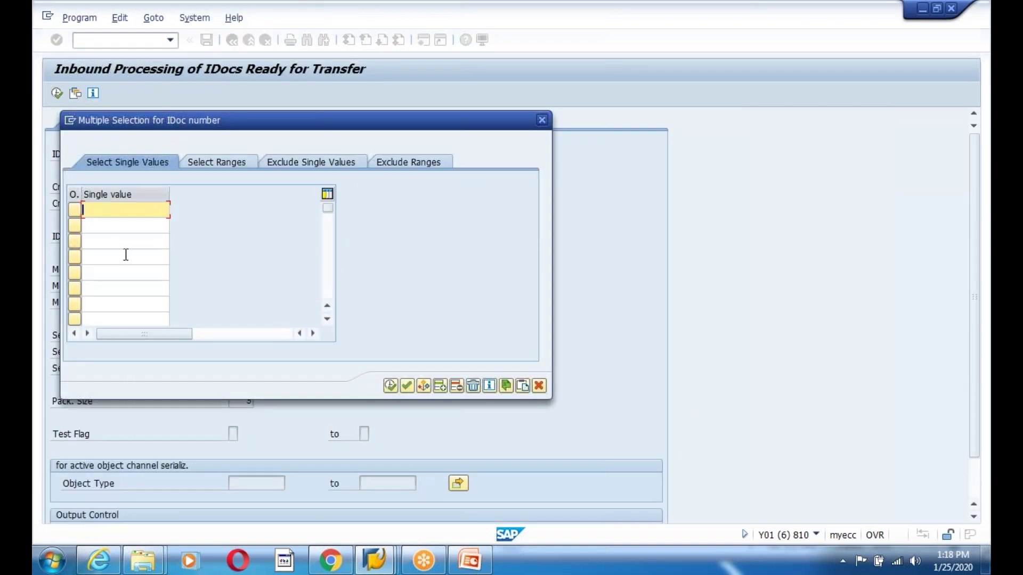
pyautogui.hotkey('ctrl', 'v')
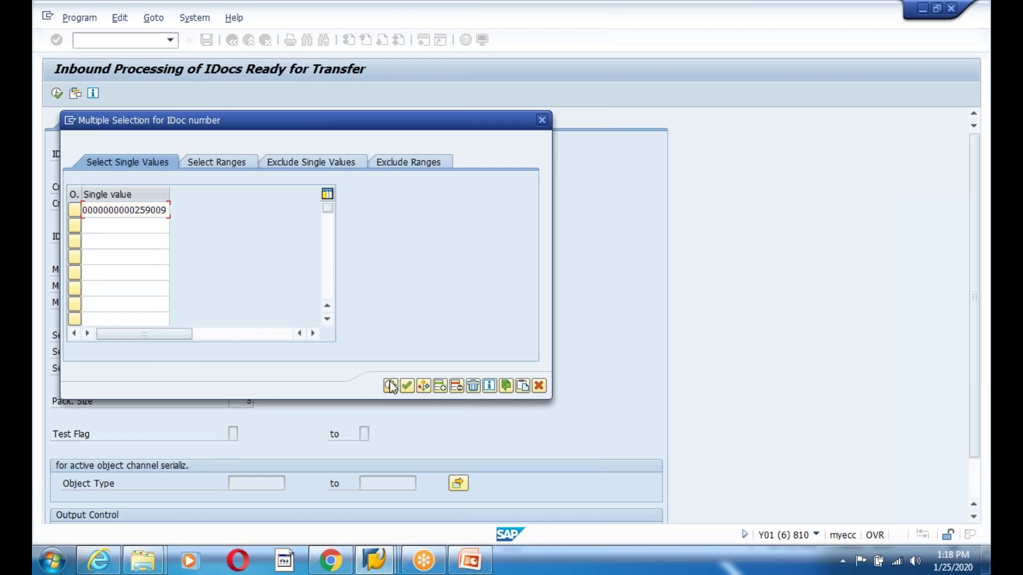
pyautogui.click(390, 386)
pyautogui.click(57, 93)
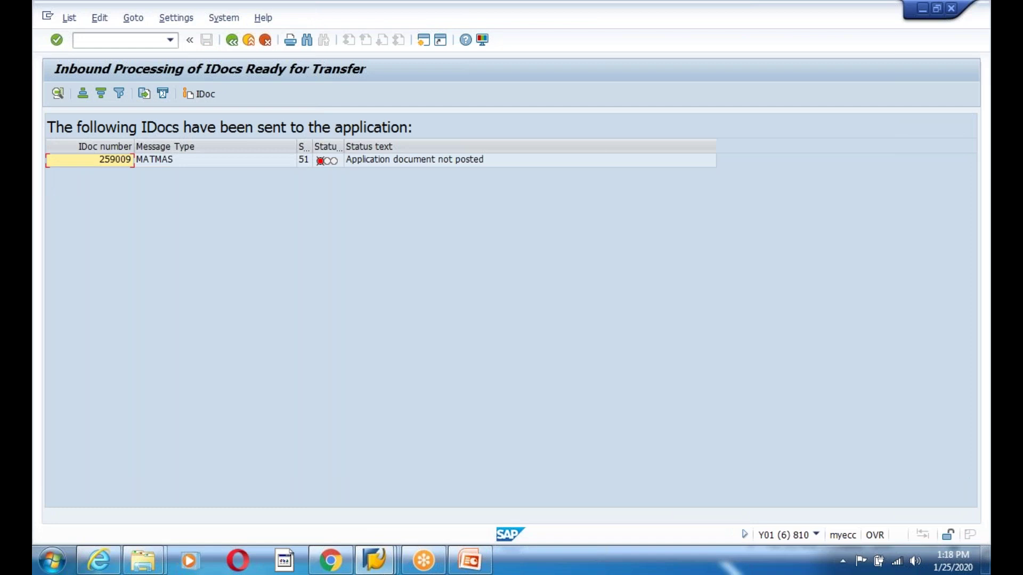
# Refresh the IDoc List window to show IDoc 259009 now at status 51
pyautogui.hotkey('alt', 'Tab')
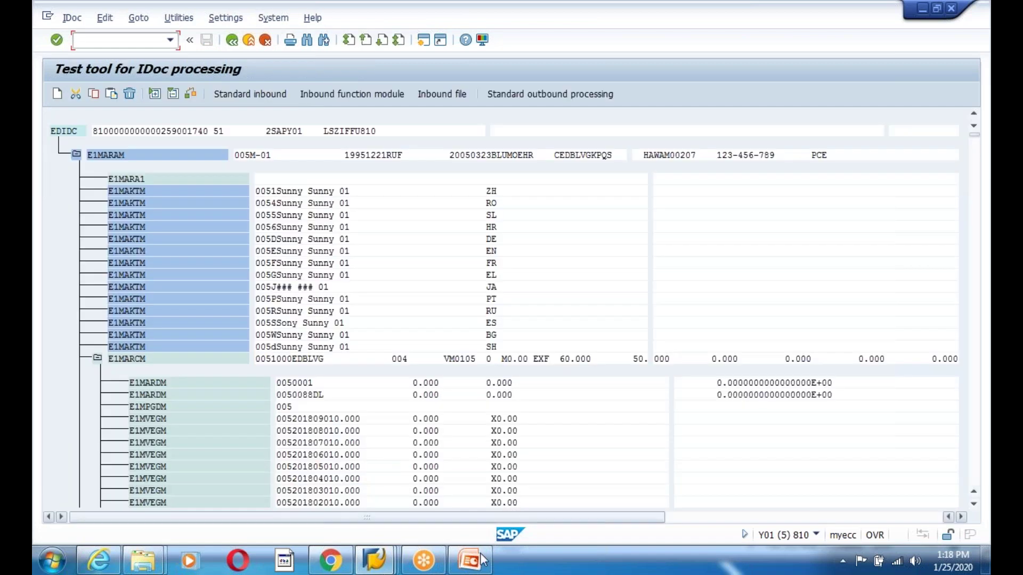
pyautogui.moveTo(375, 560)
pyautogui.click(462, 501)
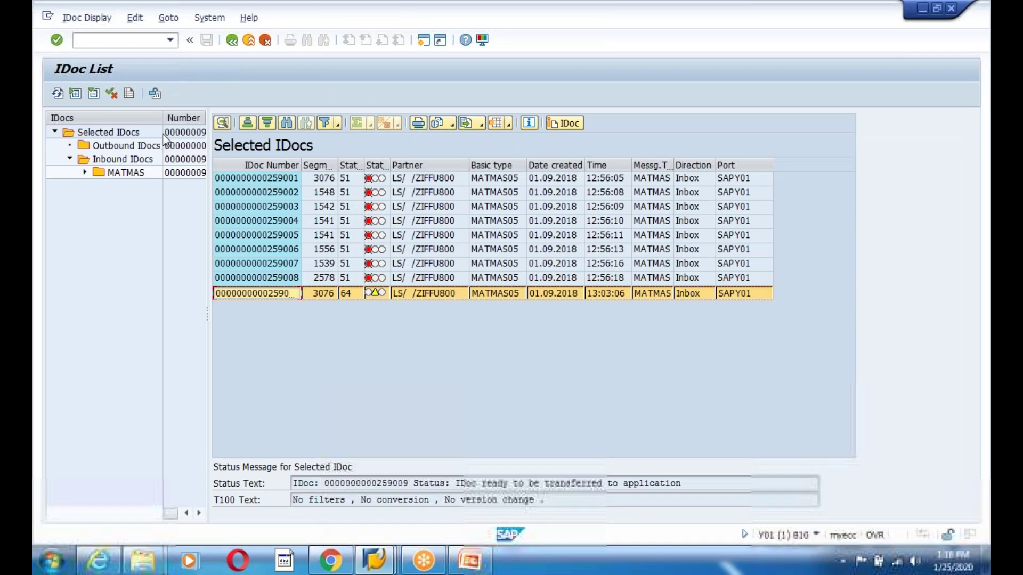
pyautogui.click(57, 94)
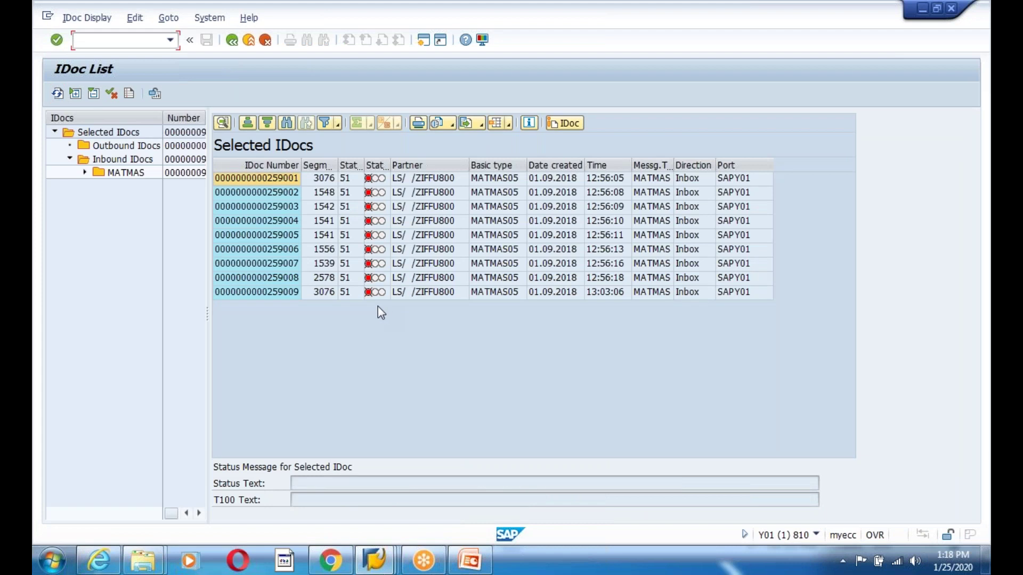
# Open IDoc 259009, expand its status 51 records, and display its control record
pyautogui.doubleClick(279, 291)
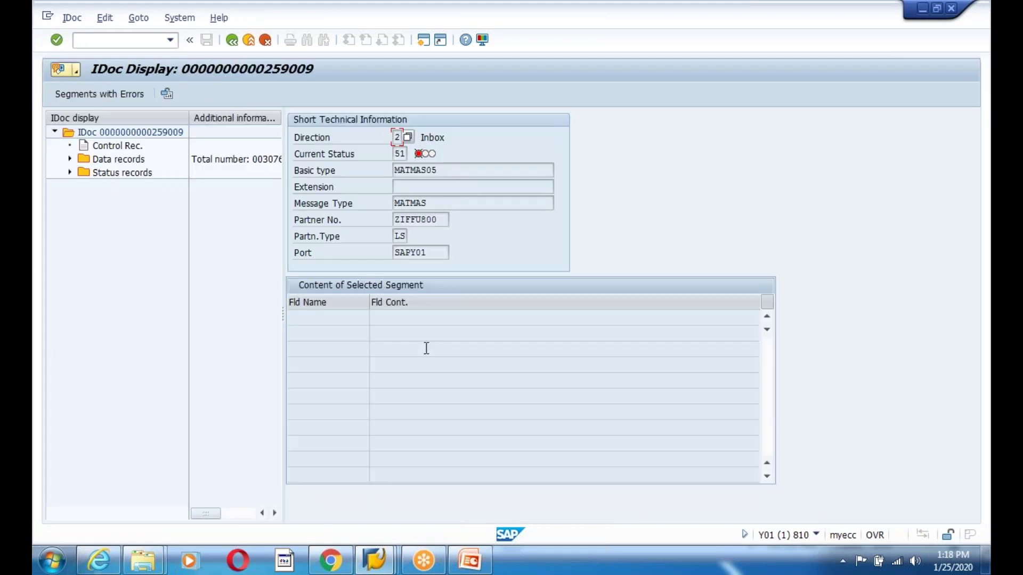
pyautogui.click(70, 172)
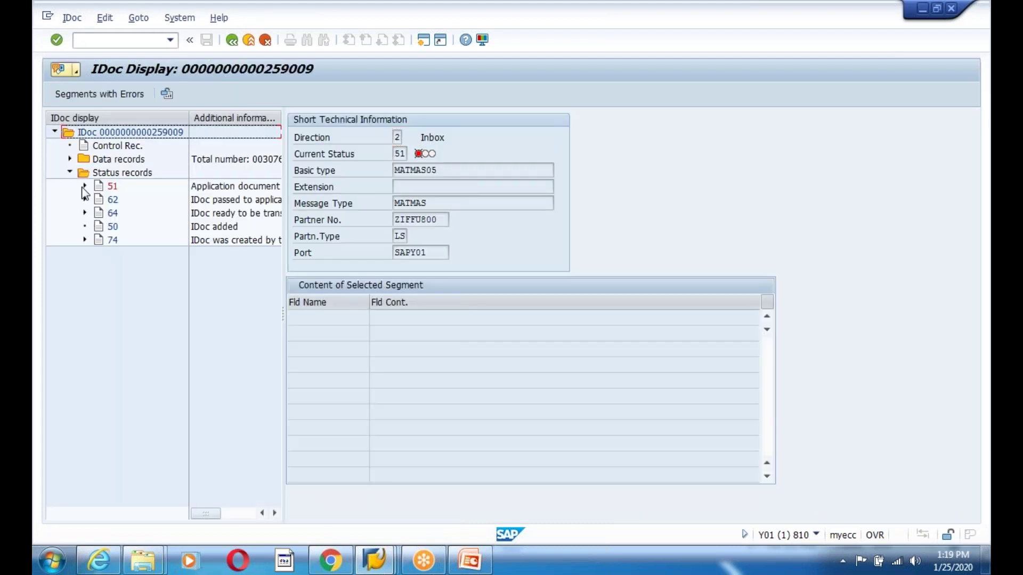
pyautogui.click(85, 185)
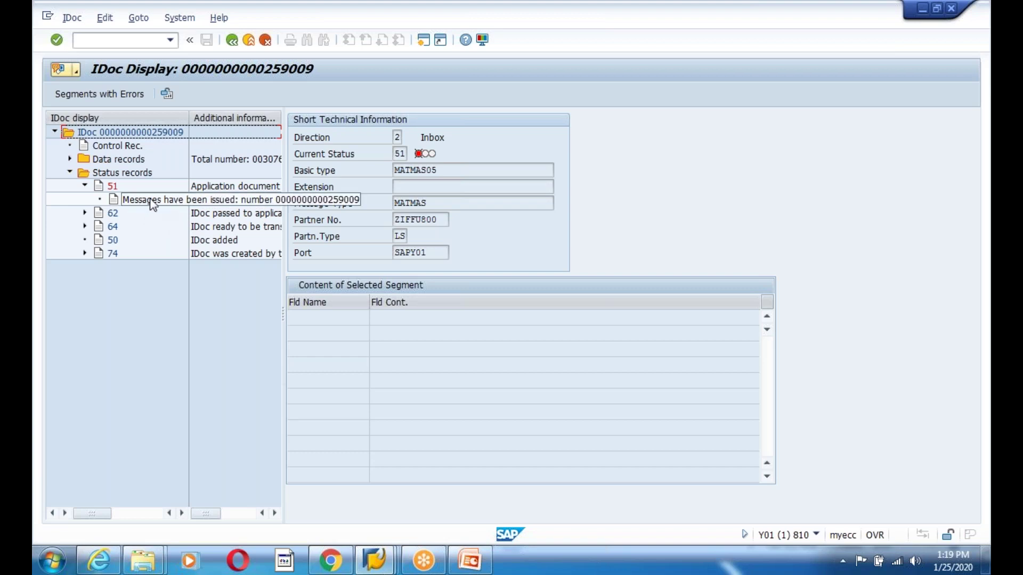
pyautogui.click(149, 201)
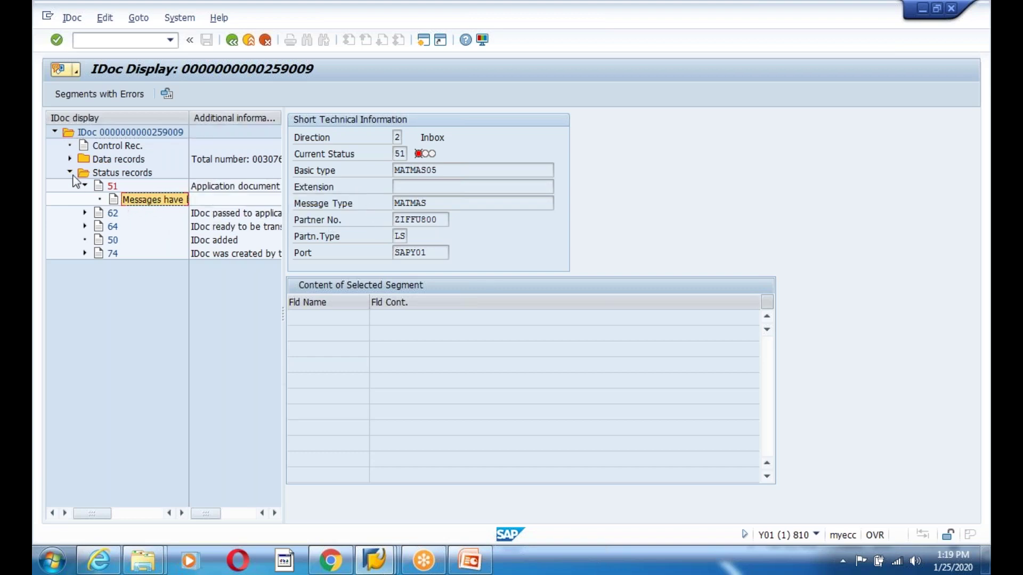
pyautogui.doubleClick(110, 146)
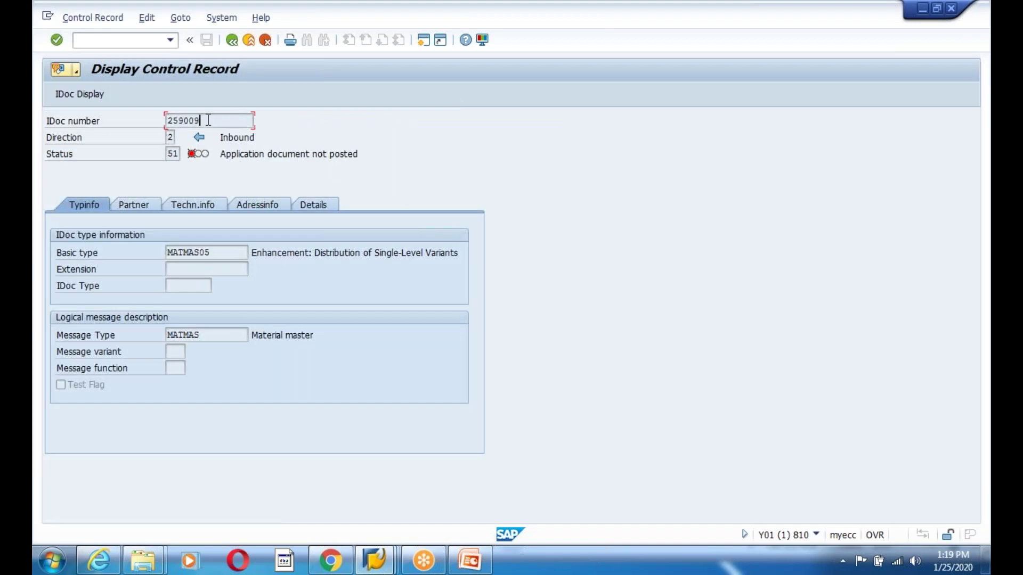
pyautogui.click(375, 559)
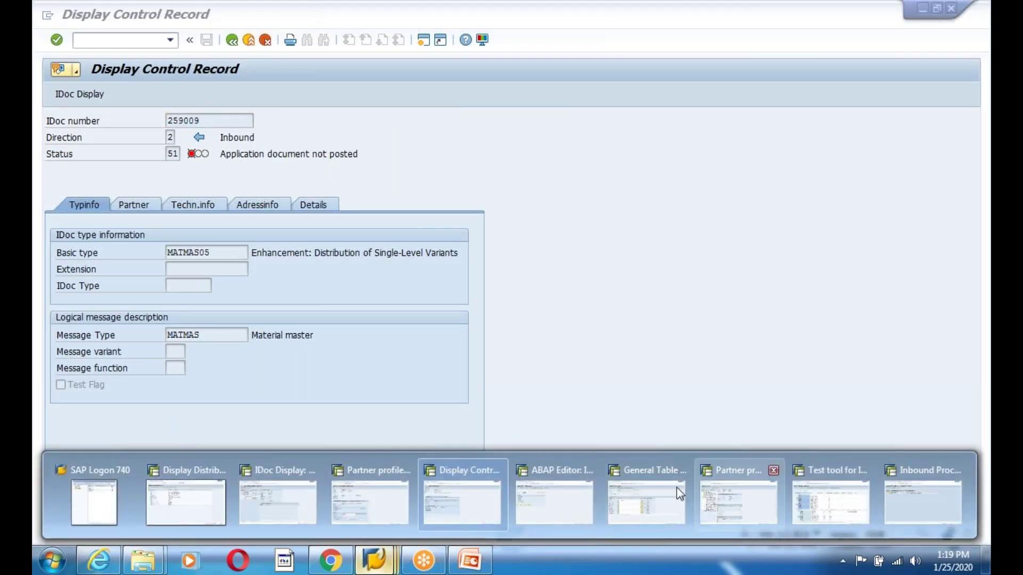
# List the EDIDS status records for IDoc 259009 in the table display
pyautogui.click(643, 486)
pyautogui.click(237, 251)
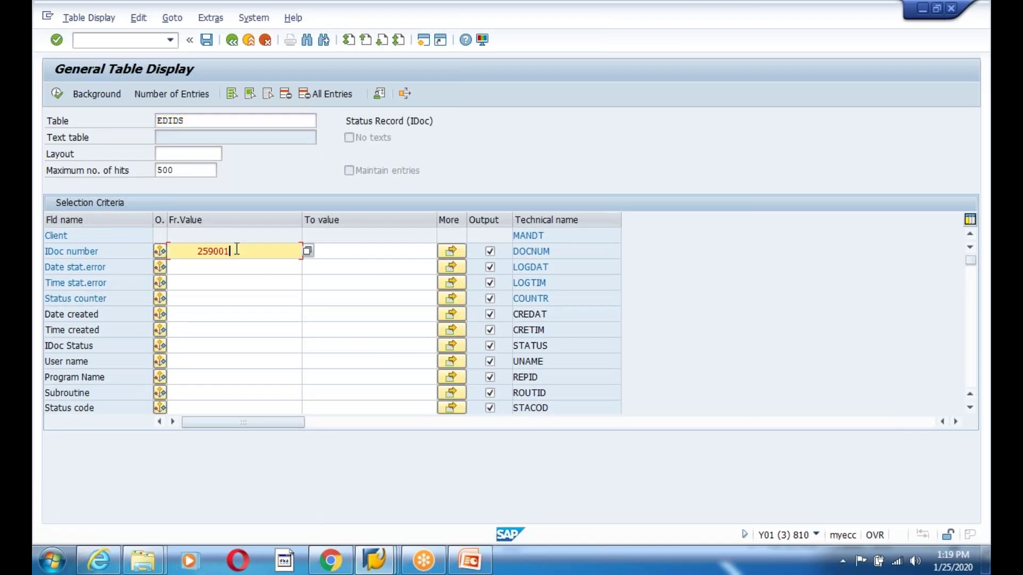
pyautogui.press('BackSpace')
pyautogui.press('BackSpace')
pyautogui.press('BackSpace')
pyautogui.press('BackSpace')
pyautogui.press('BackSpace')
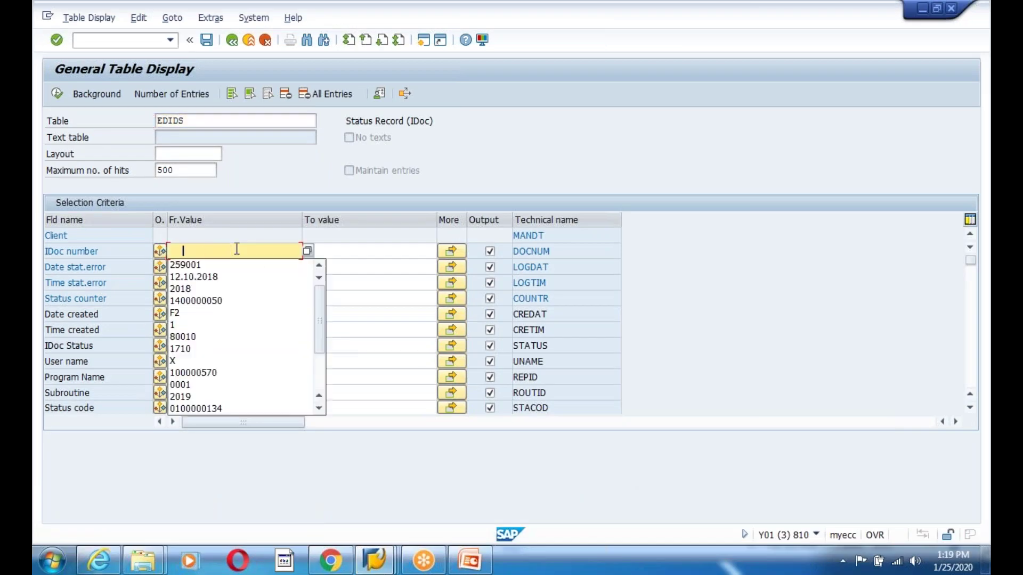
pyautogui.write('259009')
pyautogui.click(58, 95)
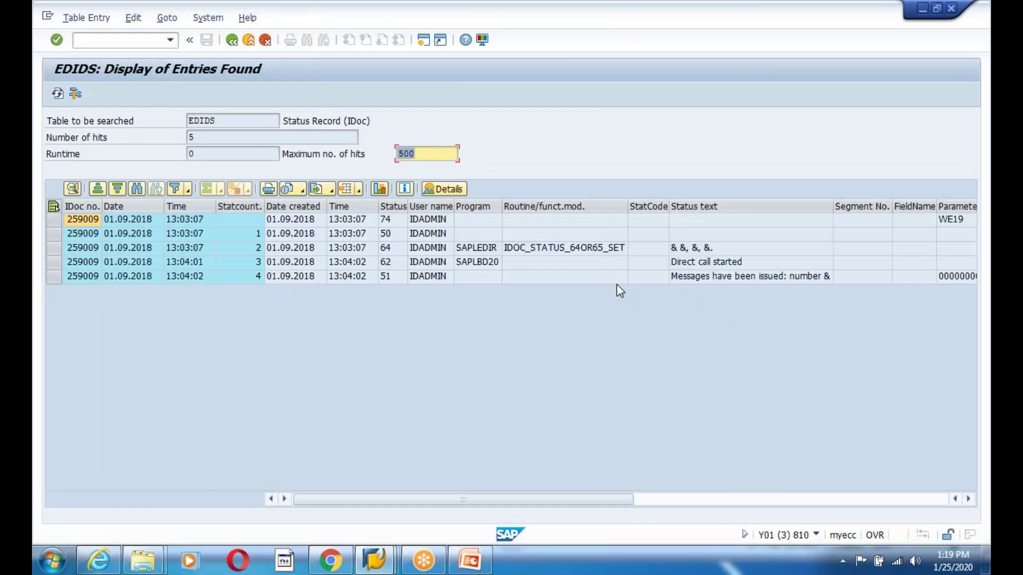
# Scroll the EDIDS grid to the Application Log column and select the last record's log number
pyautogui.click(566, 249)
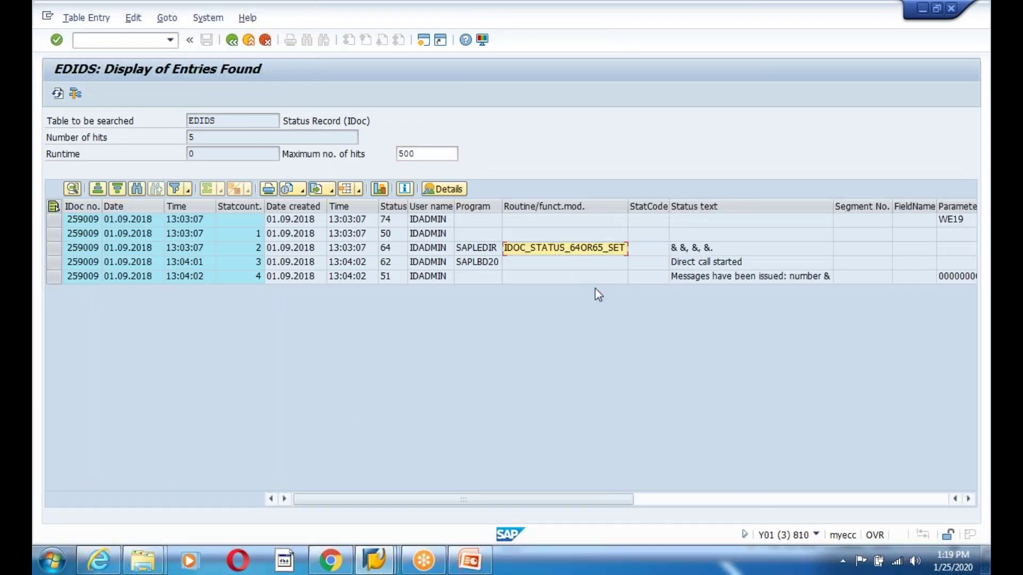
pyautogui.click(969, 502)
pyautogui.click(967, 500)
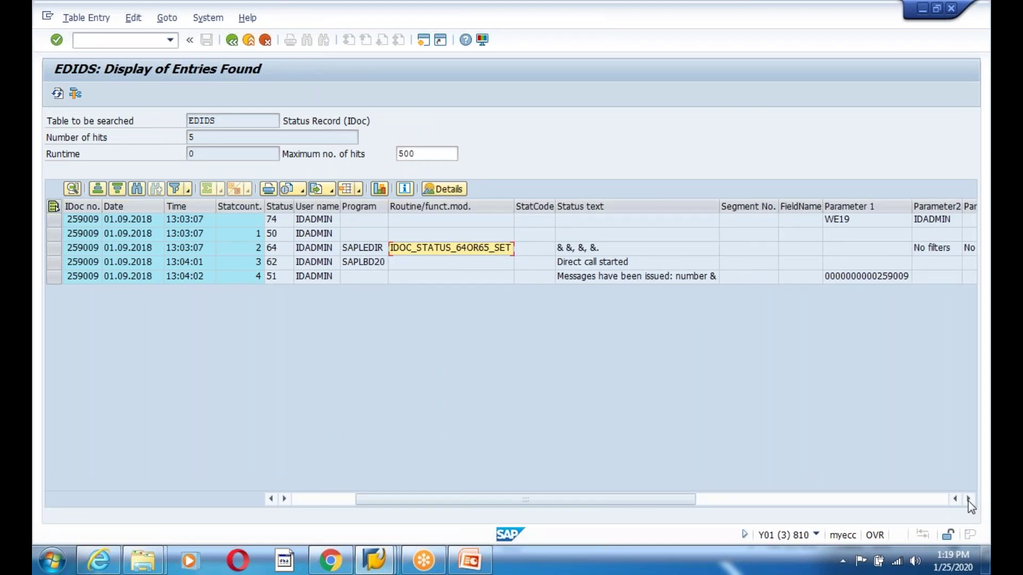
pyautogui.click(967, 501)
pyautogui.click(967, 501)
pyautogui.click(968, 501)
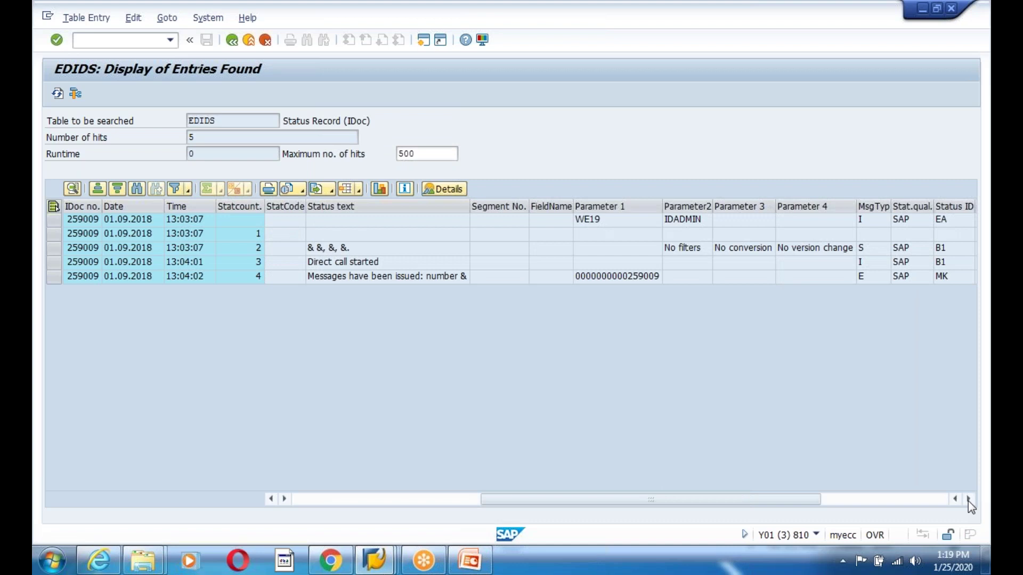
pyautogui.click(968, 501)
pyautogui.click(967, 500)
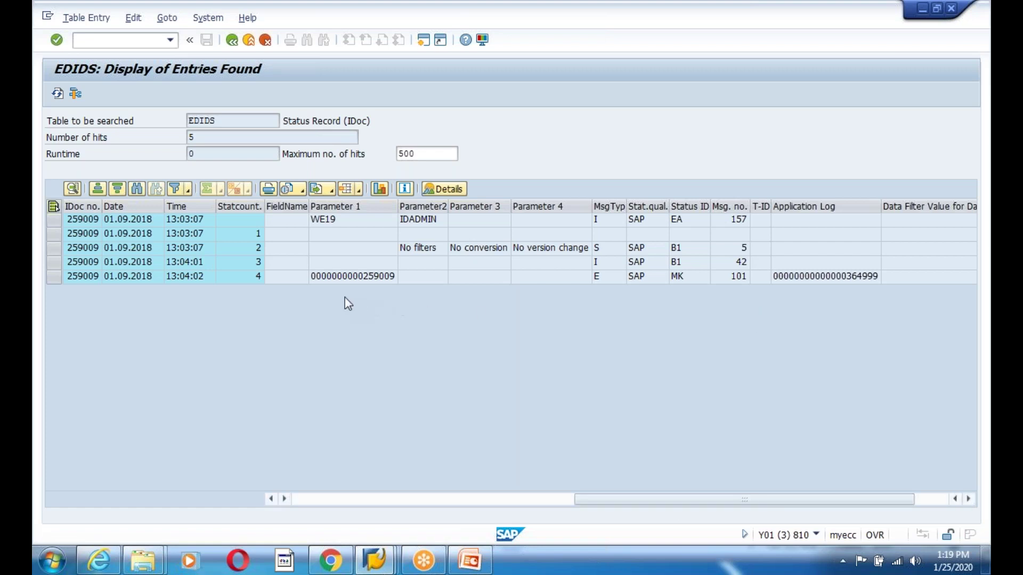
pyautogui.click(354, 278)
pyautogui.click(805, 276)
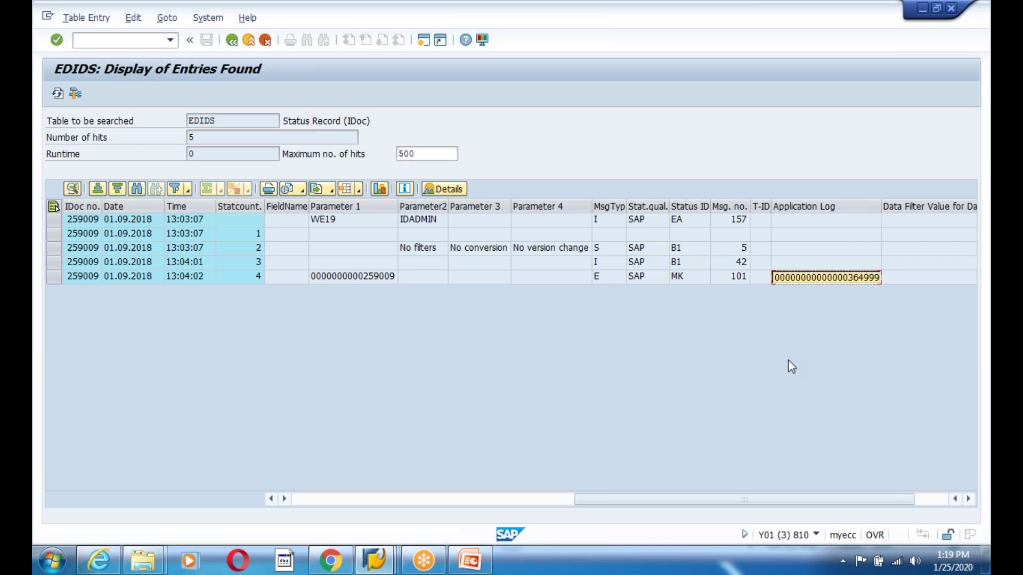
# Go back to the Easy Access menu, start SLG1 application log analysis, then switch to PowerPoint
pyautogui.click(421, 41)
pyautogui.click(394, 419)
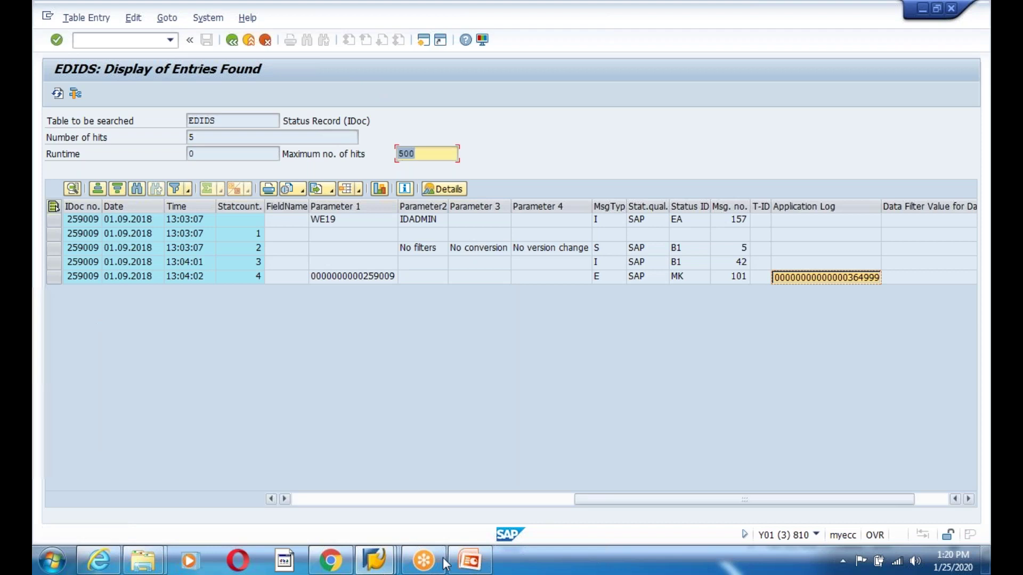
pyautogui.moveTo(376, 565)
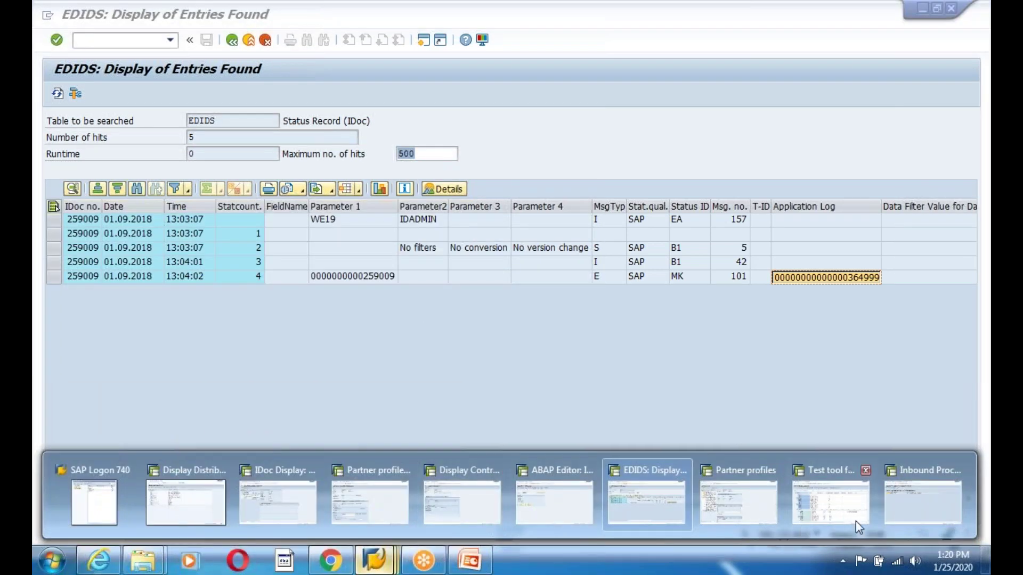
pyautogui.click(913, 488)
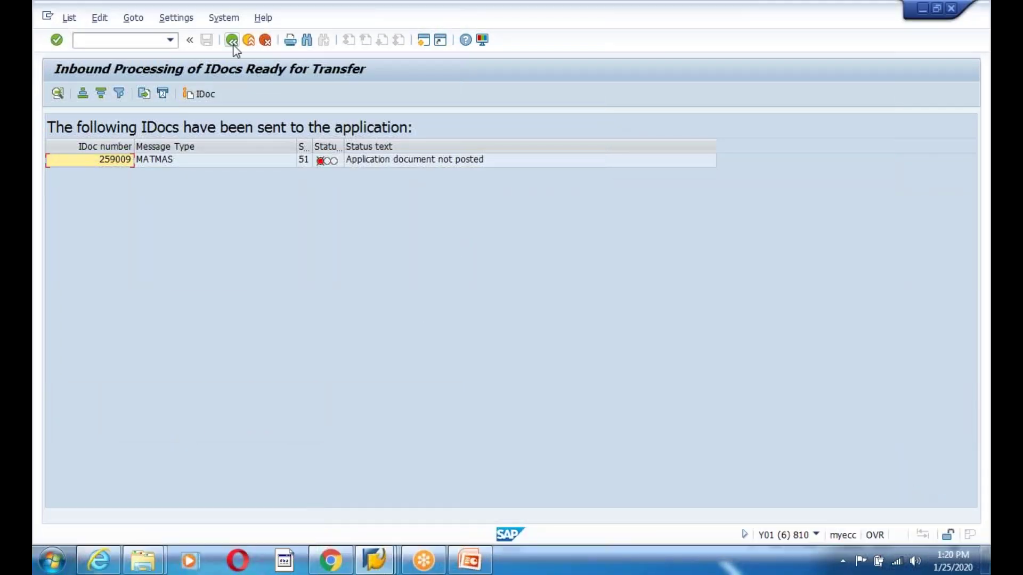
pyautogui.click(232, 43)
pyautogui.click(231, 40)
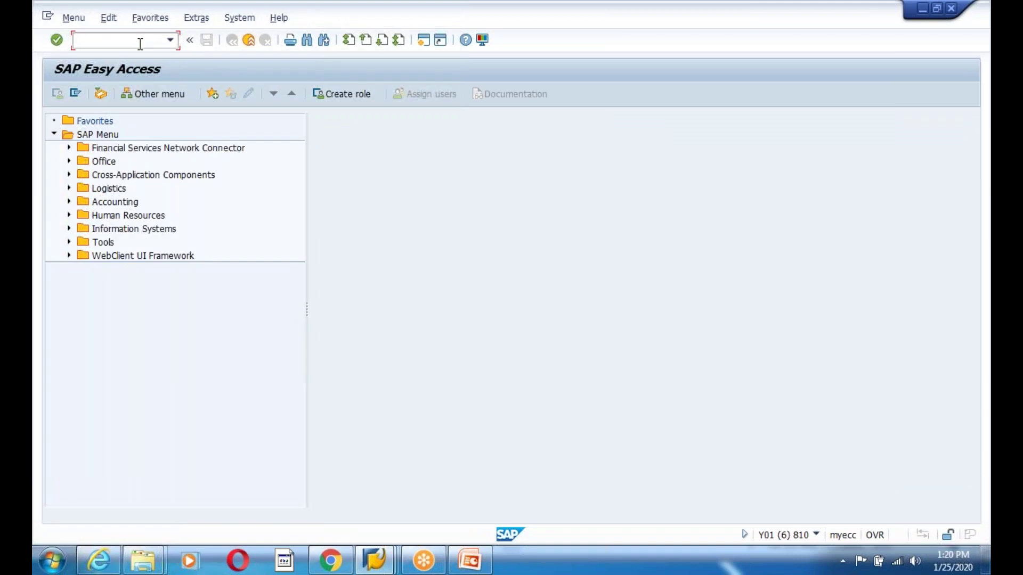
pyautogui.write('slg1')
pyautogui.press('Return')
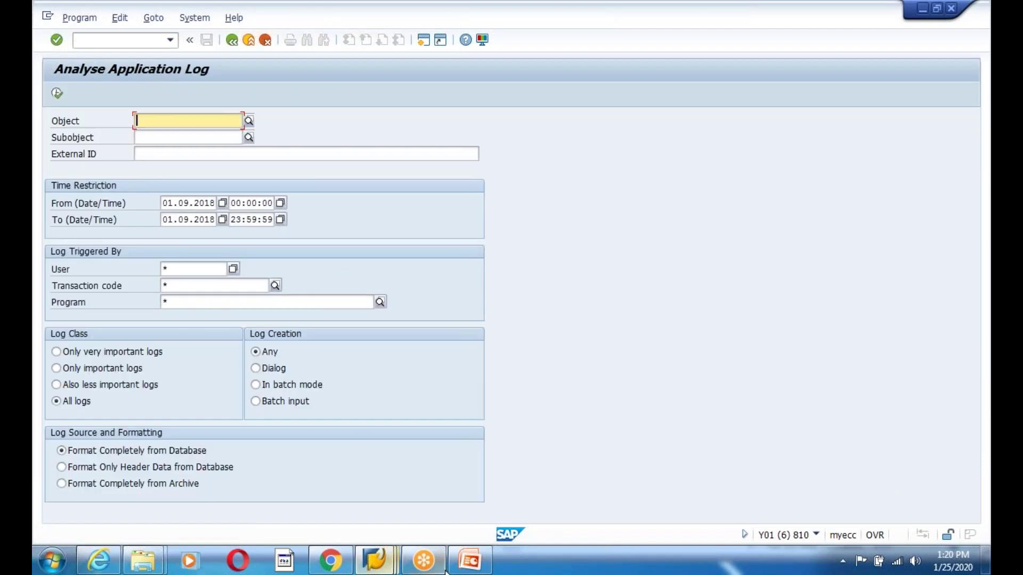
pyautogui.click(472, 561)
pyautogui.click(805, 217)
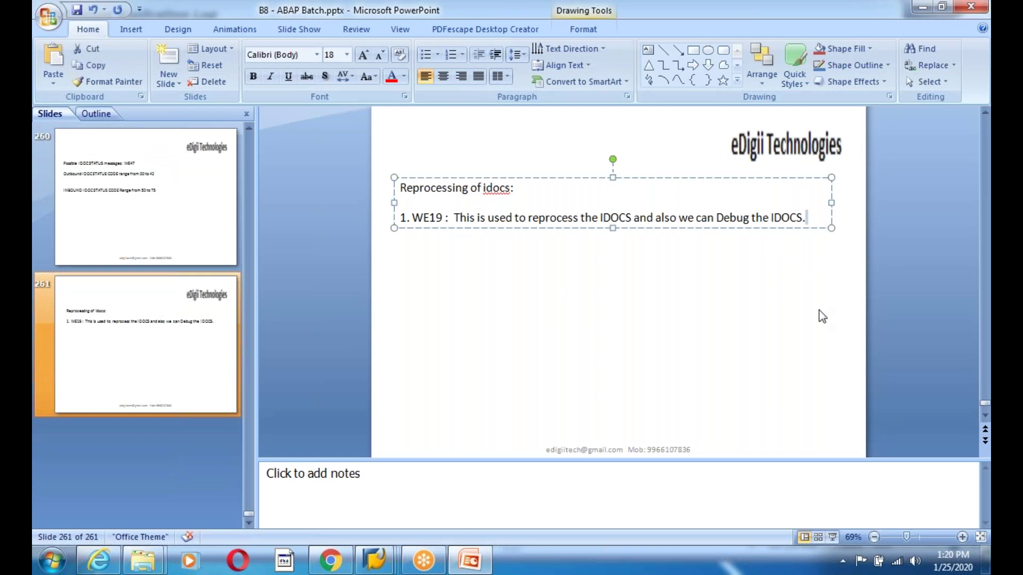
# Number the WE19 line and add 'All the Application Logs will be genrated in background and save the data in TCDOE: SLG1.'
pyautogui.press('Return')
pyautogui.press('BackSpace')
pyautogui.press('Return')
pyautogui.press('Return')
pyautogui.press('Return')
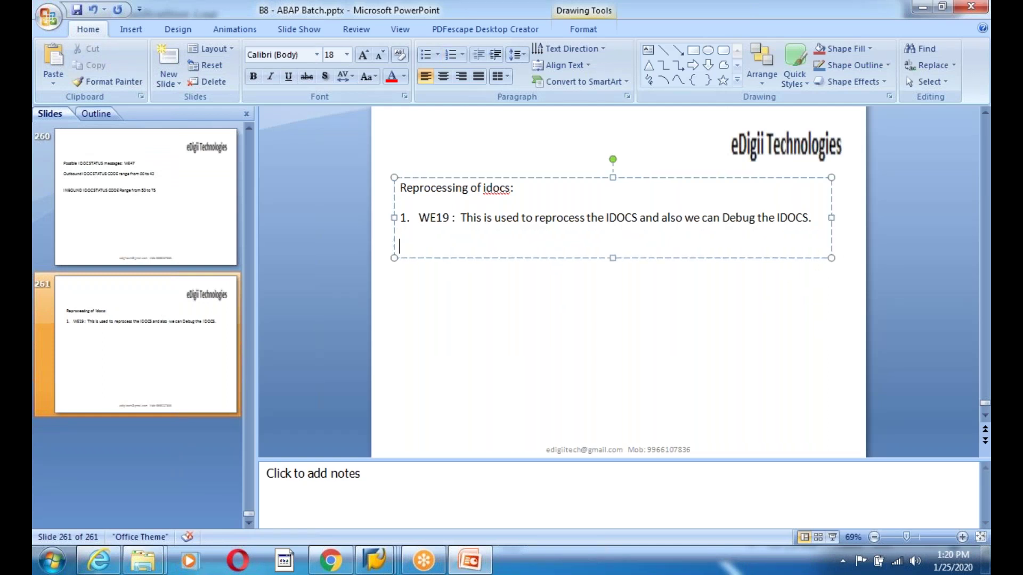
pyautogui.write('All')
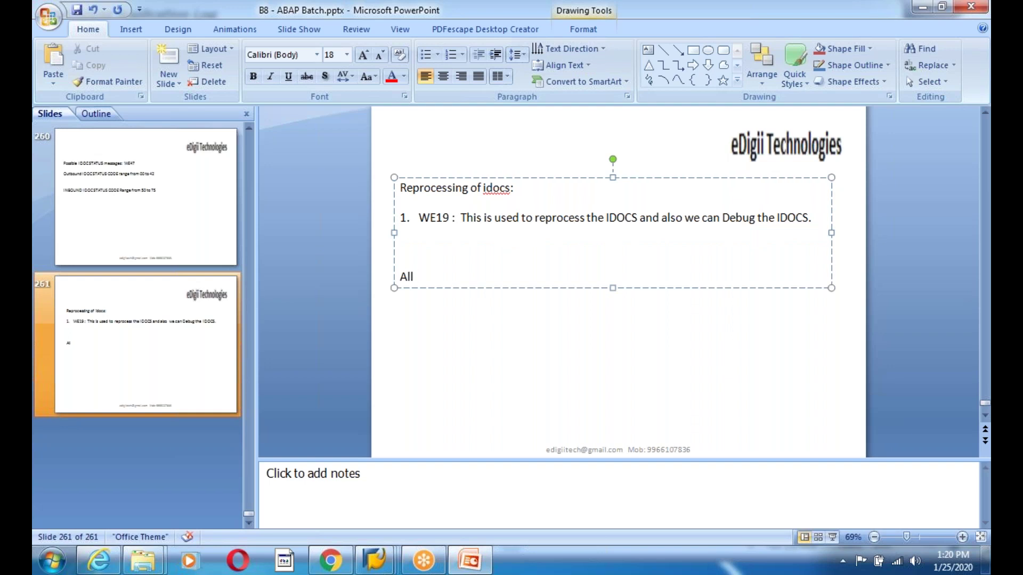
pyautogui.write(' the Application Lo')
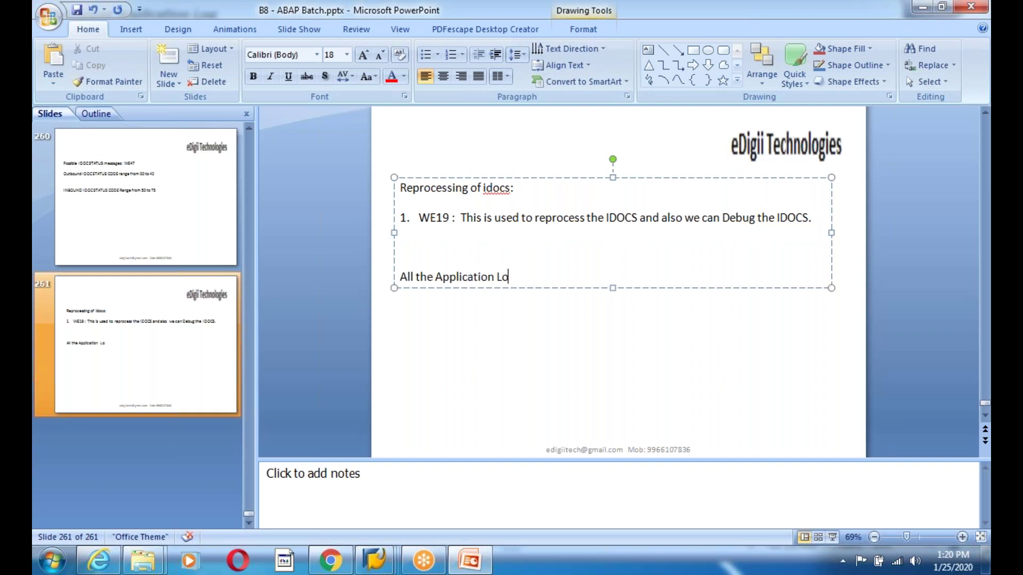
pyautogui.write('gs will be genrated')
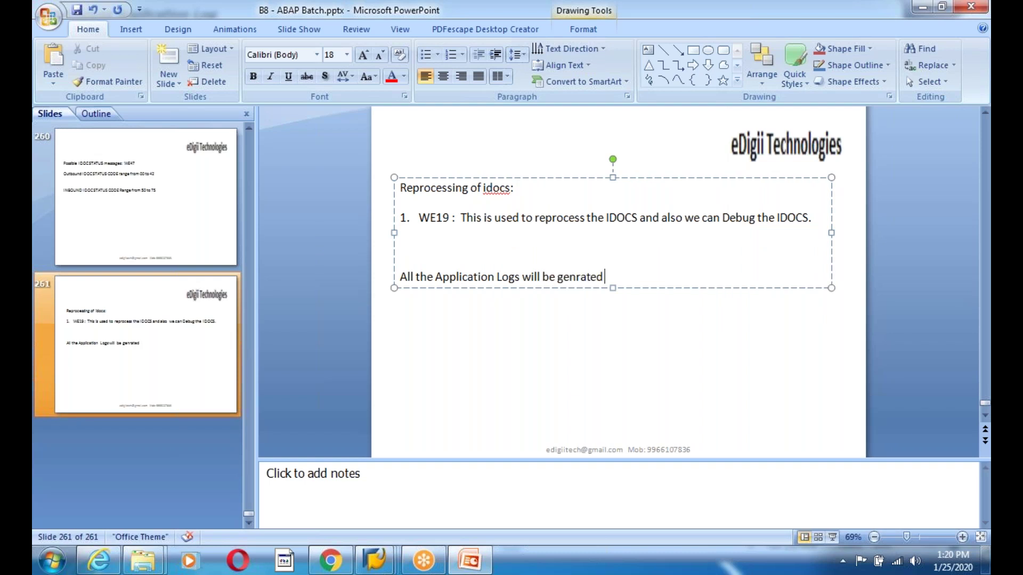
pyautogui.write(' in backgroun')
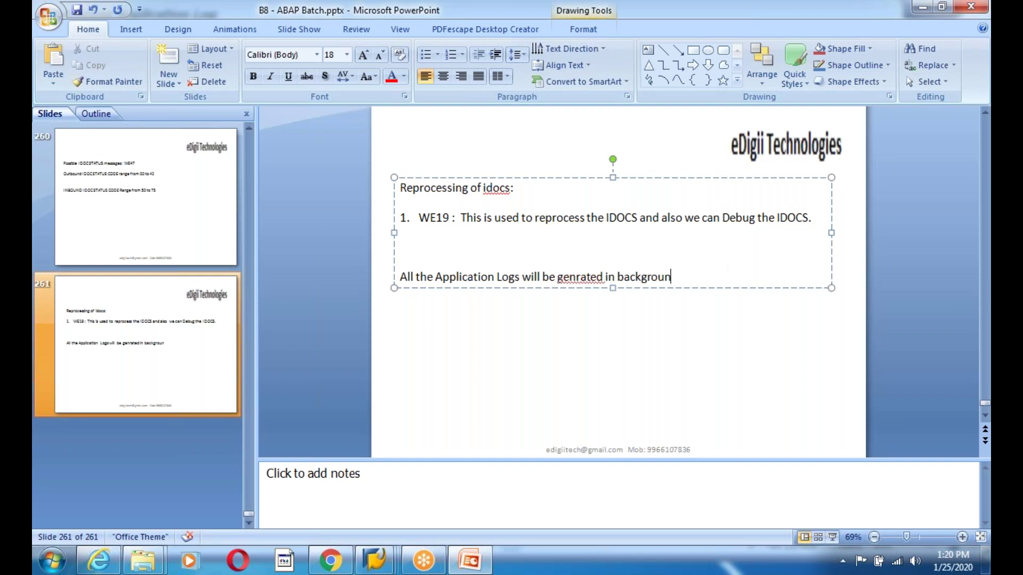
pyautogui.write('d and save the data in')
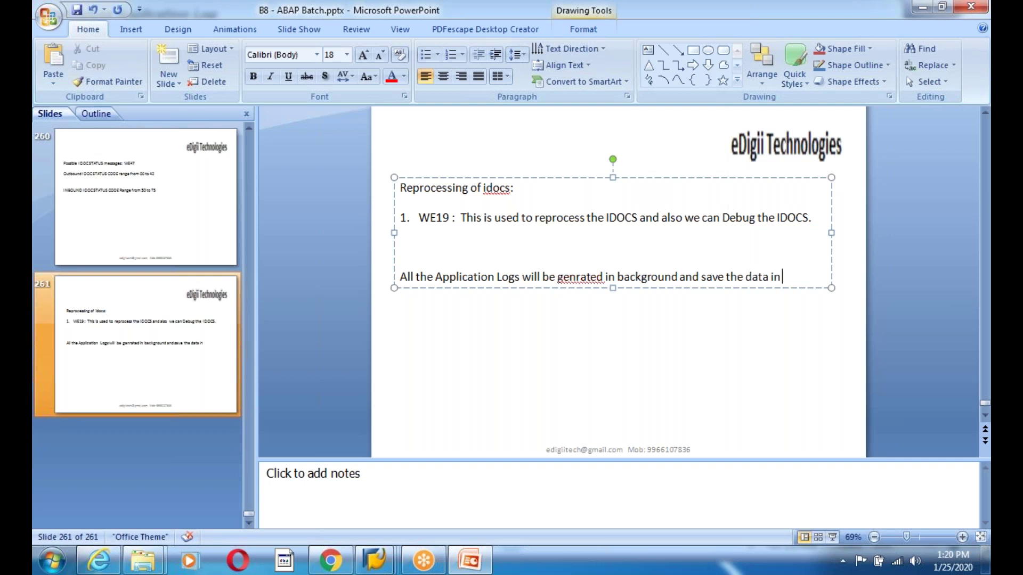
pyautogui.write(' TCDOE: SLg1')
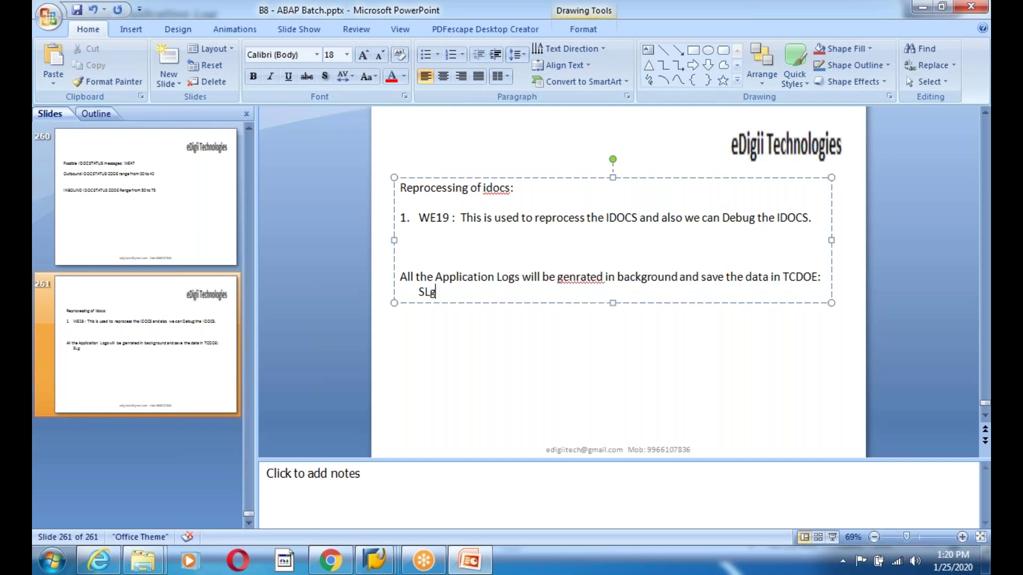
pyautogui.press('BackSpace')
pyautogui.press('BackSpace')
pyautogui.write('G1.')
# Open log analysis from the Application Log cell of the last EDIDS status record
pyautogui.click(376, 560)
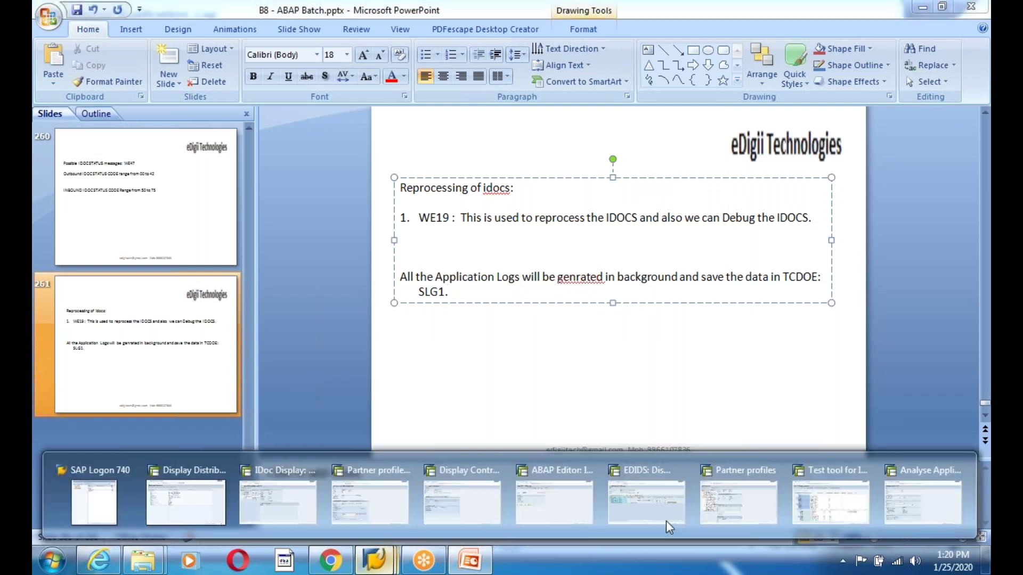
pyautogui.click(922, 508)
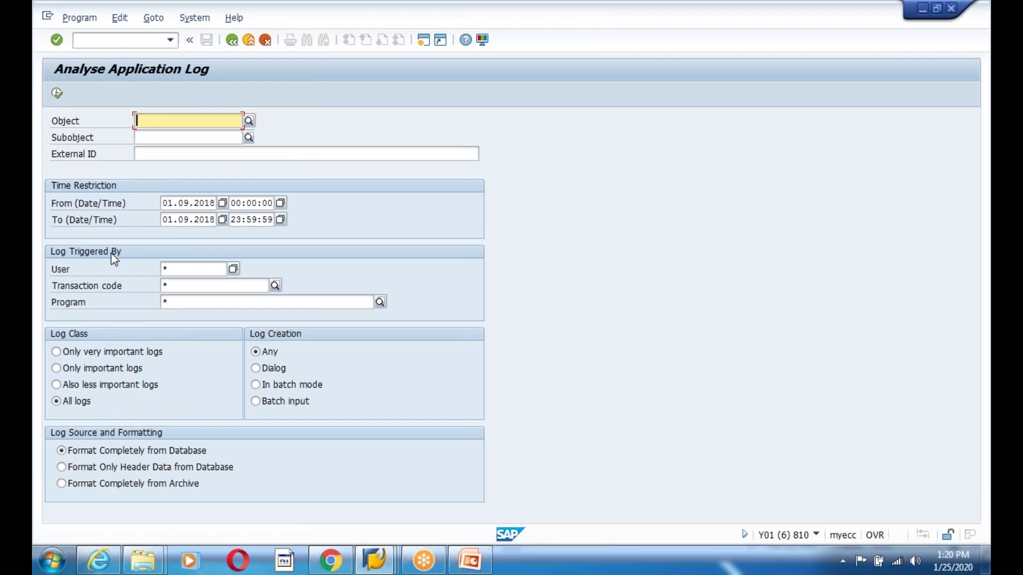
pyautogui.click(148, 153)
pyautogui.hotkey('alt', 'Tab')
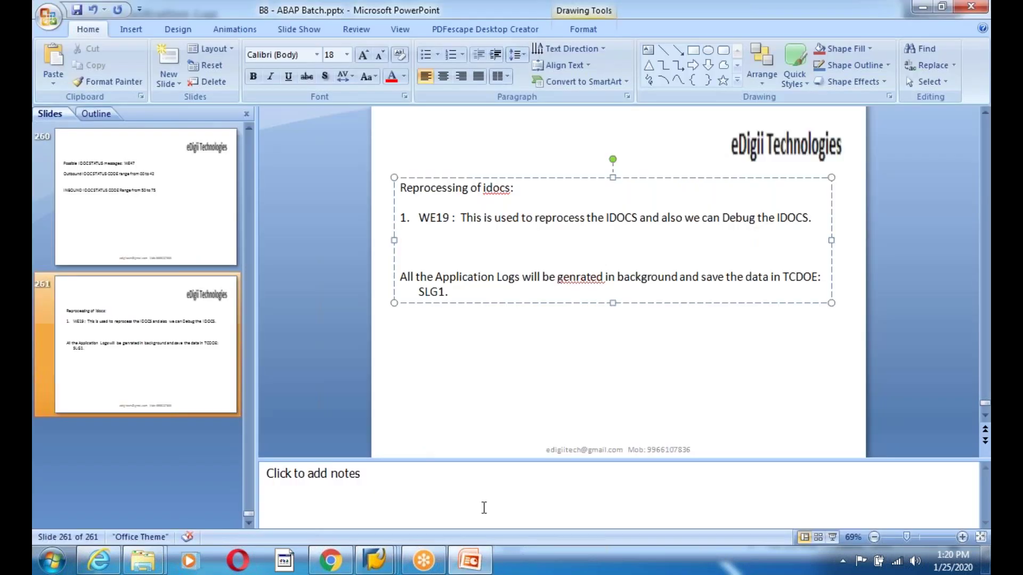
pyautogui.hotkey('alt', 'Tab')
pyautogui.moveTo(374, 559)
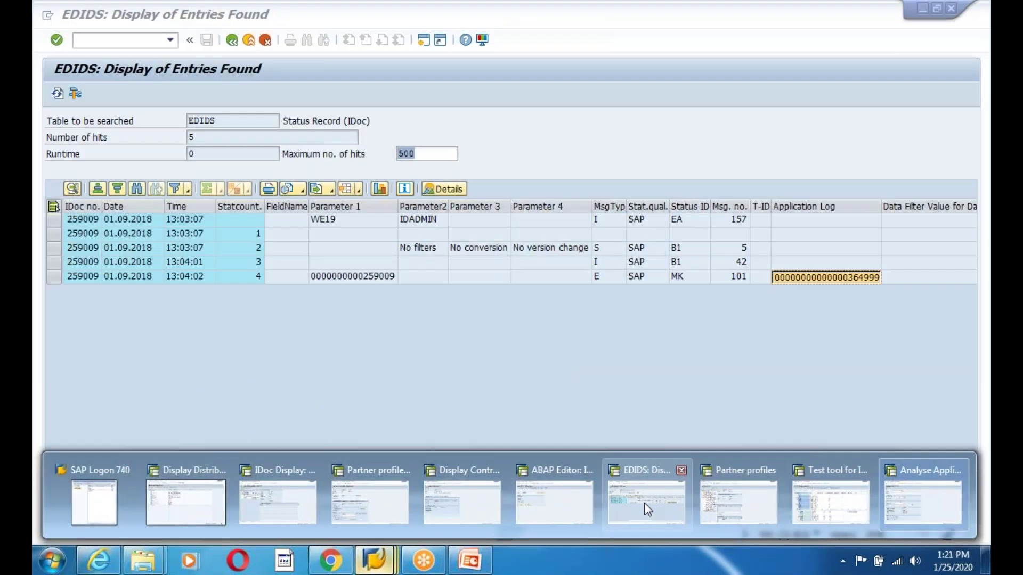
pyautogui.click(680, 504)
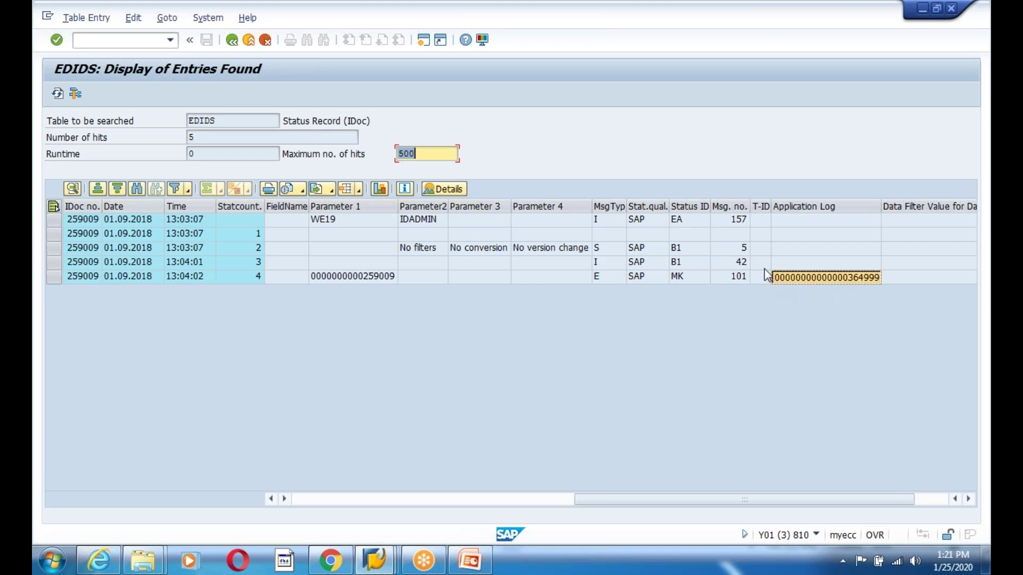
pyautogui.click(807, 278)
pyautogui.doubleClick(817, 283)
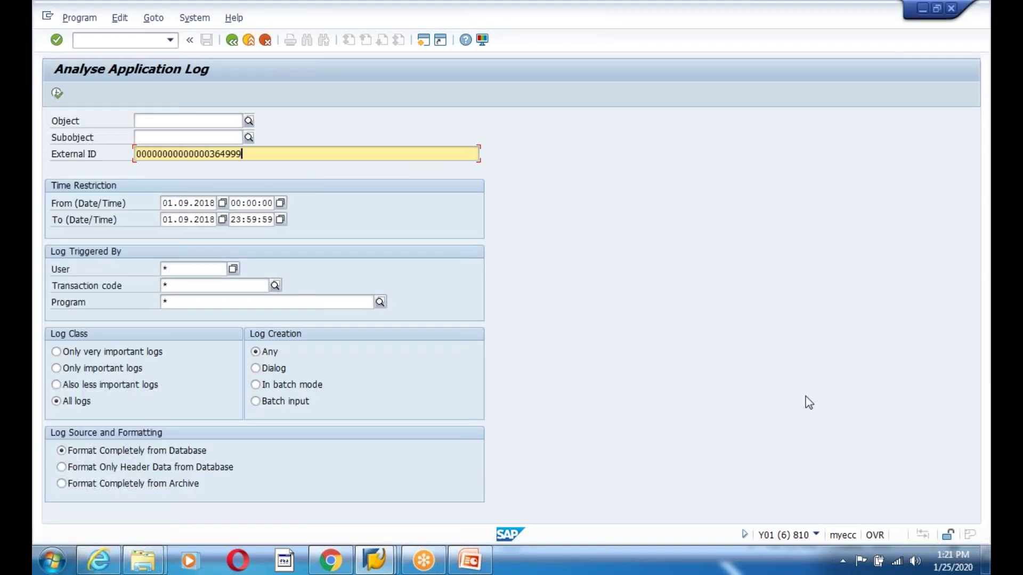
# Search SLG1 logs with * for Object, Subobject and External ID
pyautogui.click(156, 119)
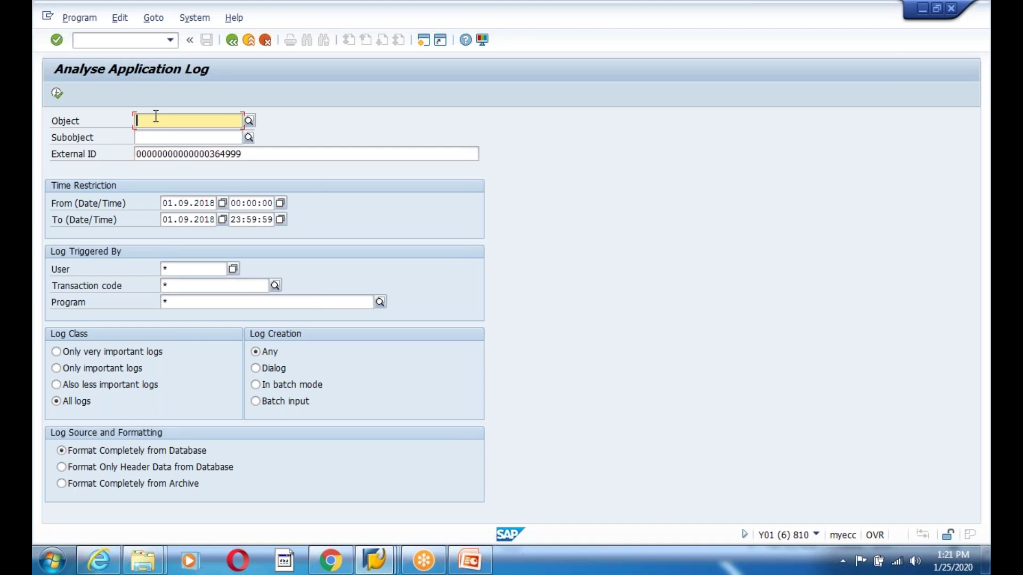
pyautogui.write('*')
pyautogui.click(184, 136)
pyautogui.write('*')
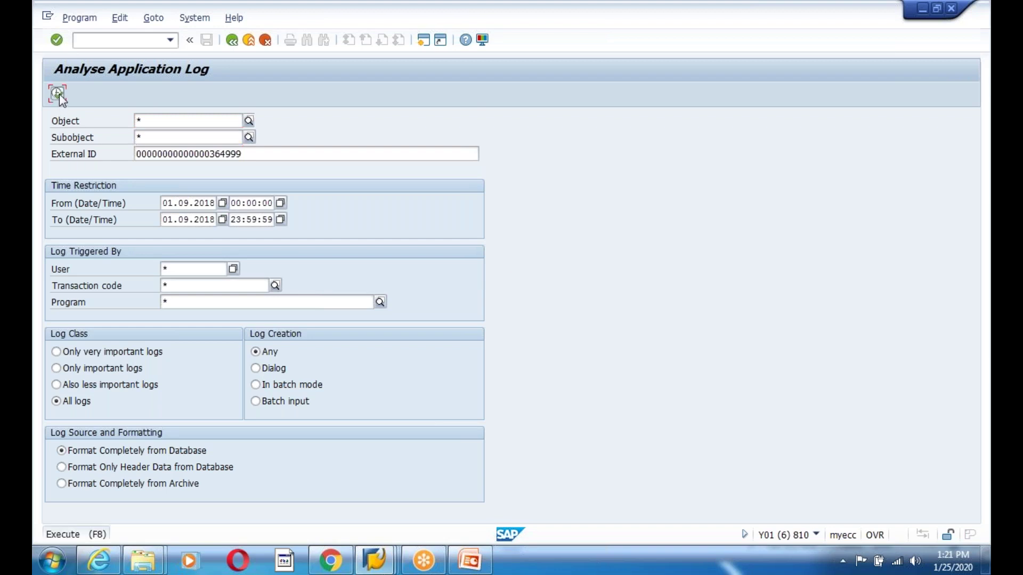
pyautogui.click(57, 93)
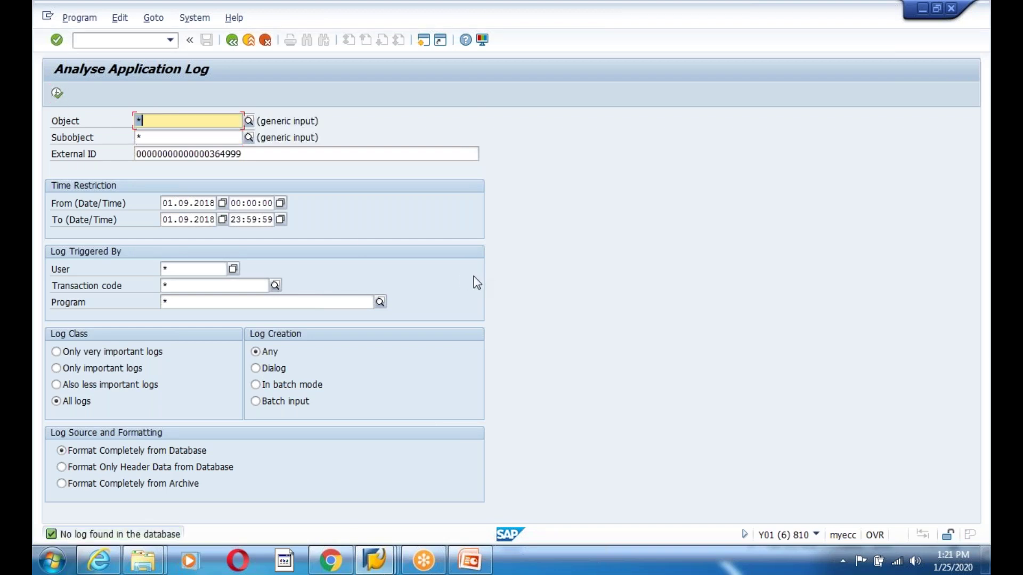
pyautogui.click(249, 155)
pyautogui.press('BackSpace')
pyautogui.press('BackSpace')
pyautogui.press('BackSpace')
pyautogui.press('BackSpace')
pyautogui.press('BackSpace')
pyautogui.press('BackSpace')
pyautogui.press('BackSpace')
pyautogui.press('BackSpace')
pyautogui.press('BackSpace')
pyautogui.press('BackSpace')
pyautogui.press('BackSpace')
pyautogui.press('BackSpace')
pyautogui.press('BackSpace')
pyautogui.press('BackSpace')
pyautogui.press('BackSpace')
pyautogui.press('BackSpace')
pyautogui.press('BackSpace')
pyautogui.press('BackSpace')
pyautogui.press('BackSpace')
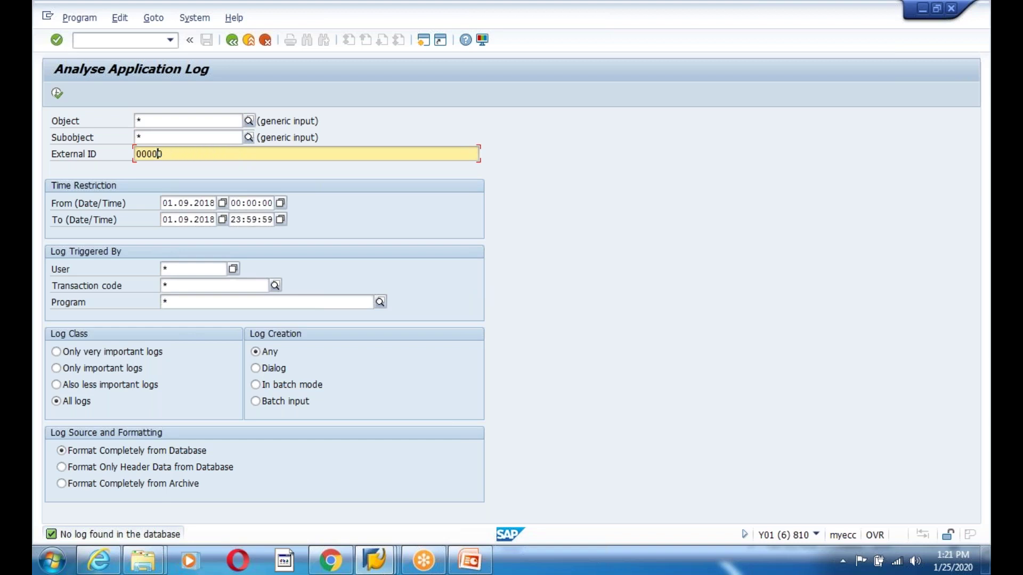
pyautogui.write('*')
pyautogui.click(57, 94)
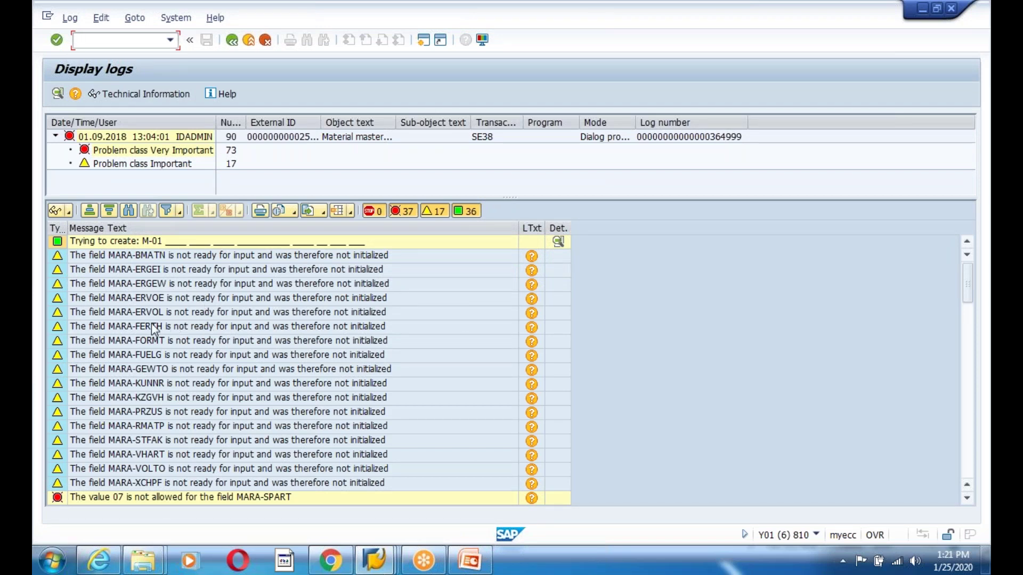
# Review the MARA-RMATP, MARA-MAGRV, material-not-found and sales organization 3020 log messages
pyautogui.click(129, 429)
pyautogui.scroll(-12, 225, 426)
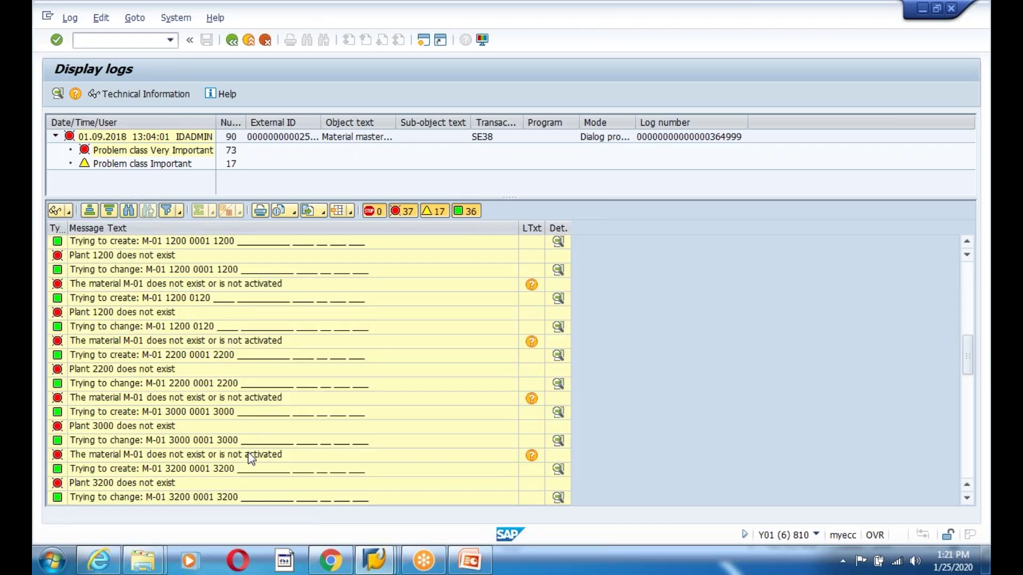
pyautogui.scroll(5, 251, 458)
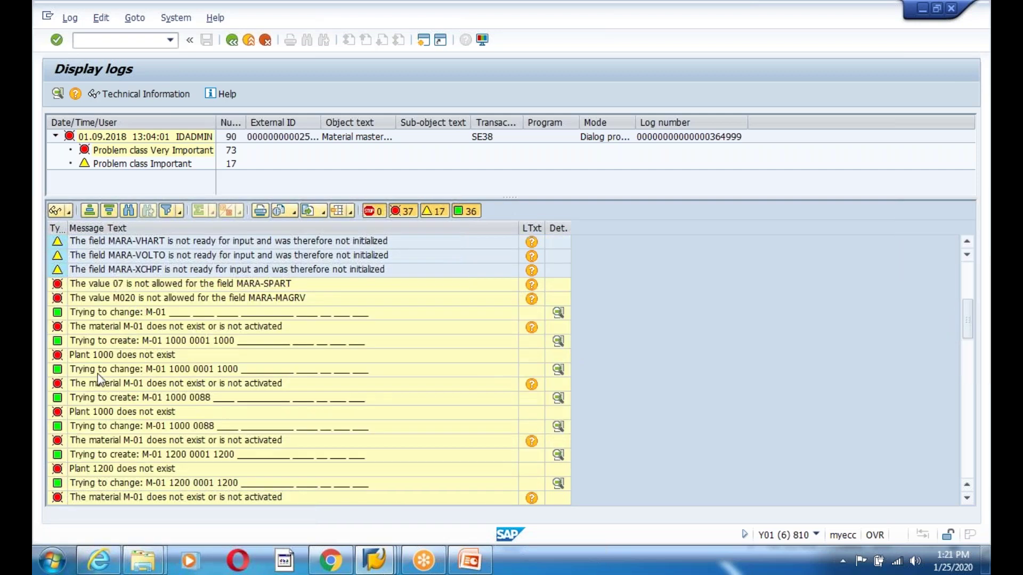
pyautogui.click(131, 301)
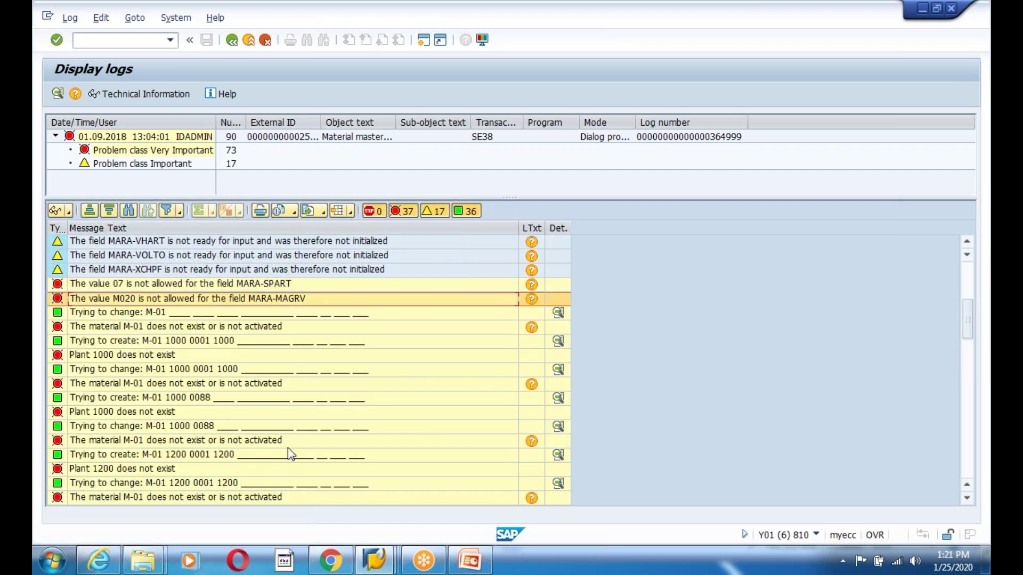
pyautogui.scroll(-15, 288, 448)
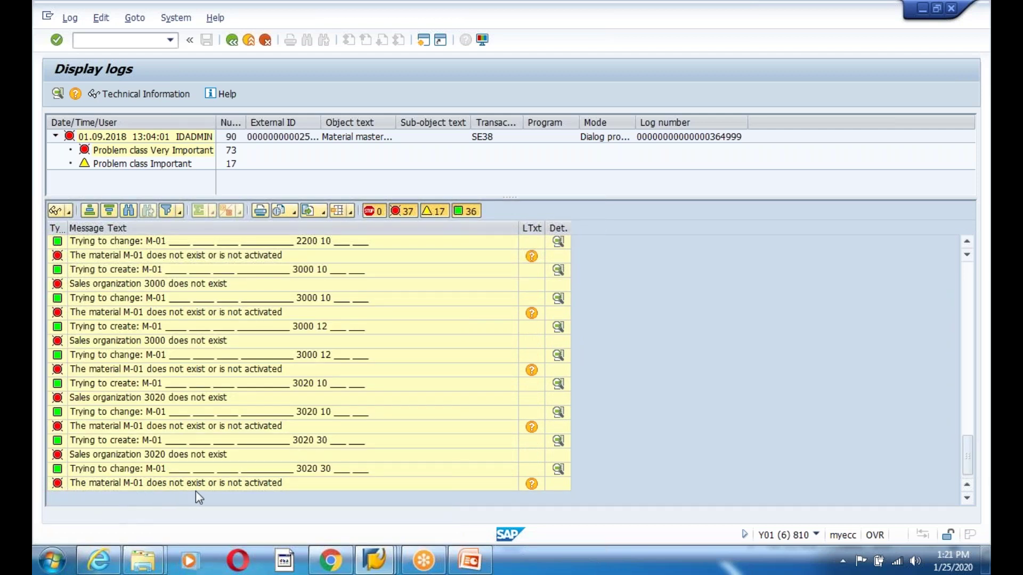
pyautogui.click(249, 484)
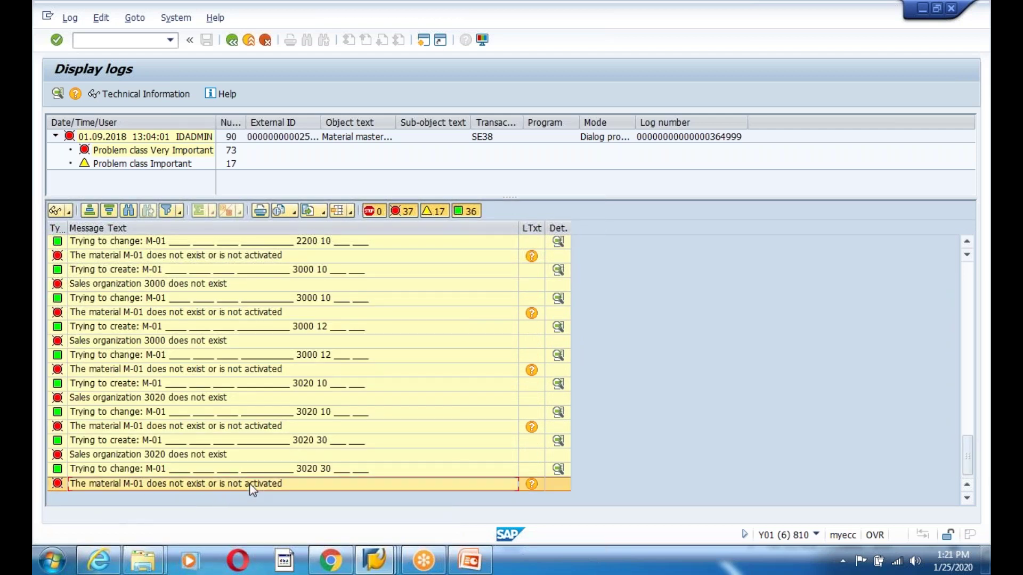
pyautogui.click(150, 455)
pyautogui.click(155, 413)
pyautogui.click(154, 429)
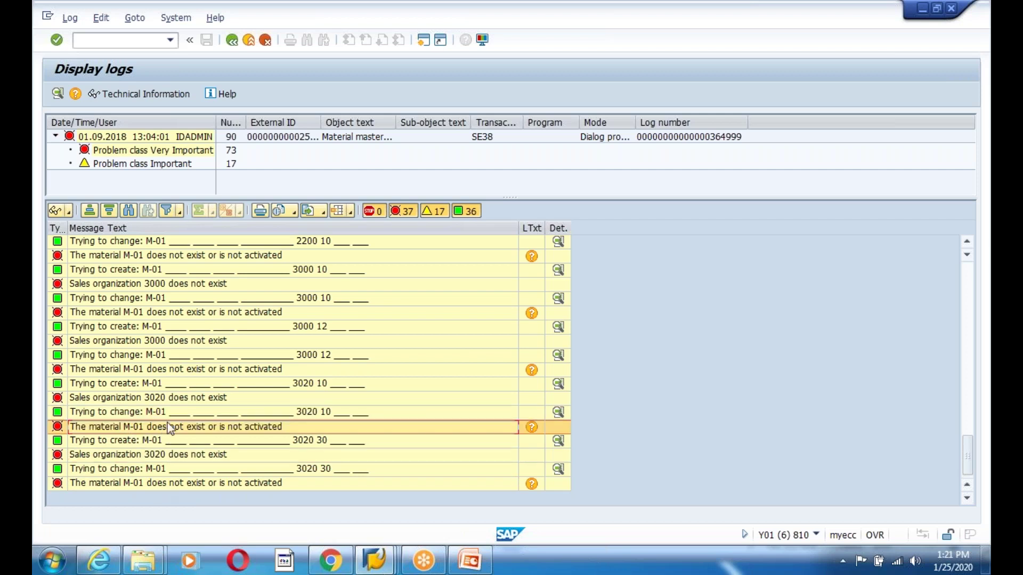
pyautogui.click(171, 399)
pyautogui.click(177, 381)
pyautogui.click(180, 356)
pyautogui.scroll(2, 192, 401)
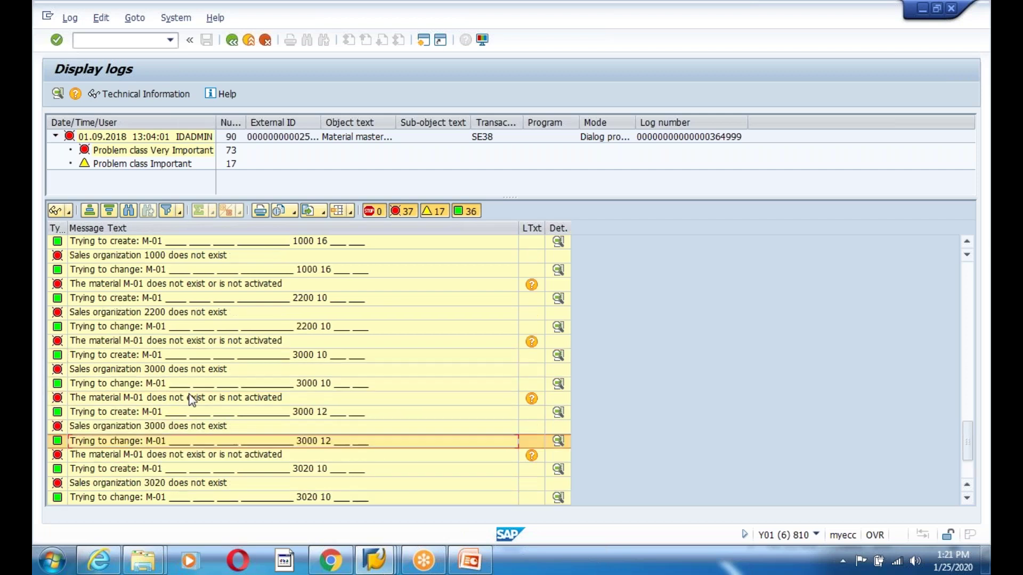
pyautogui.scroll(15, 192, 401)
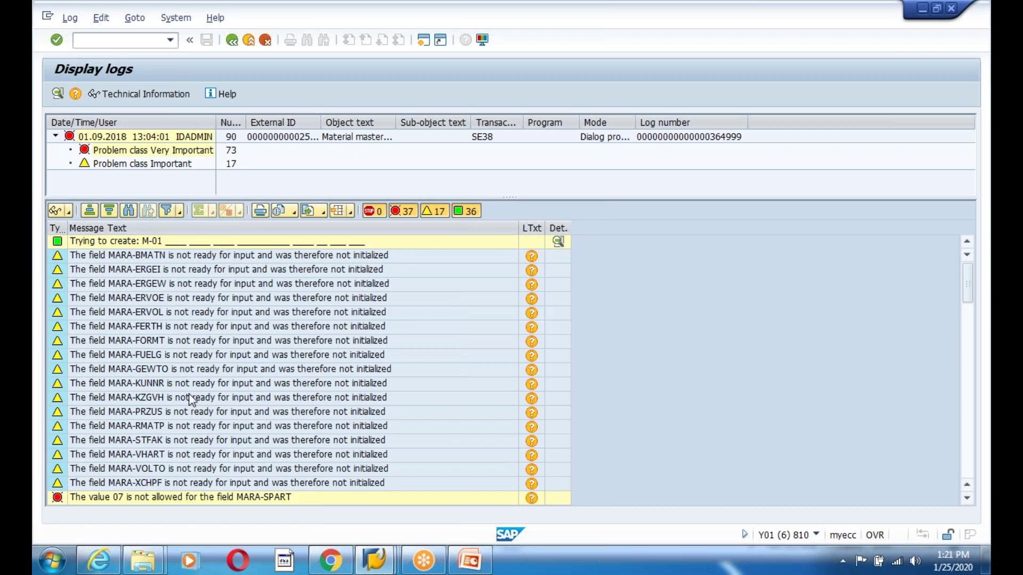
# Filter to Very Important messages and inspect the MARA-SPART and plant 1200 errors
pyautogui.click(106, 150)
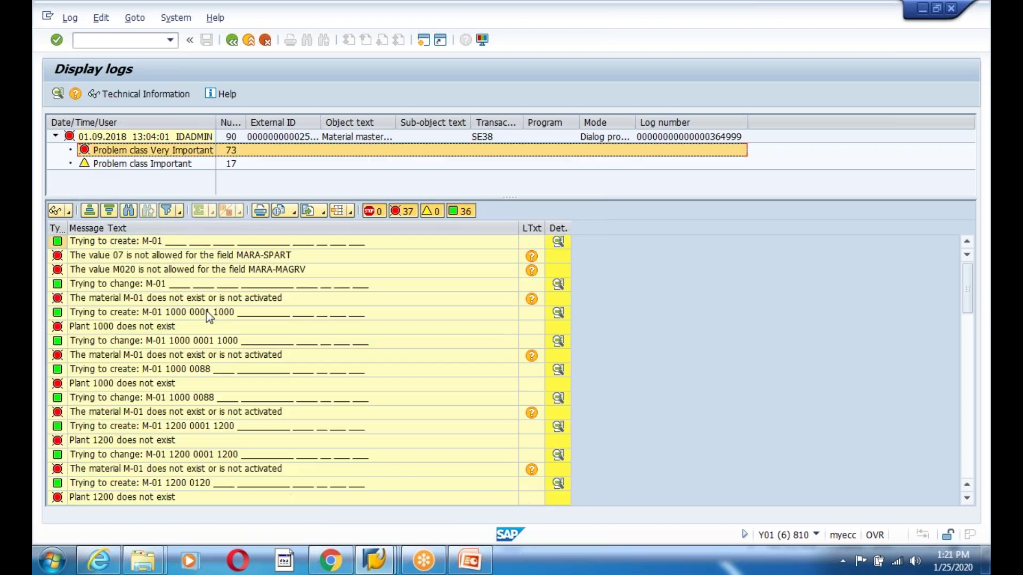
pyautogui.click(118, 256)
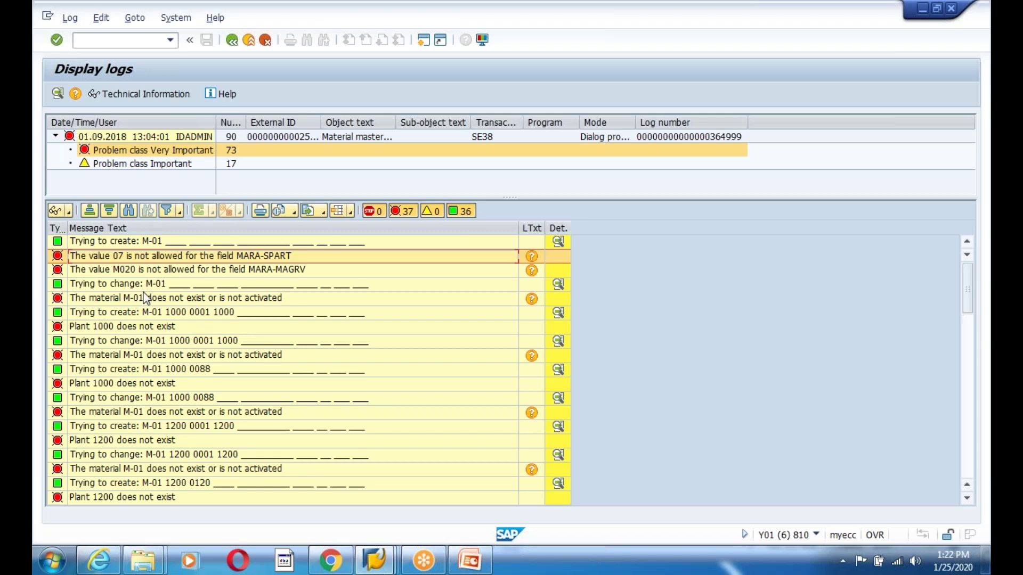
pyautogui.click(159, 399)
pyautogui.click(160, 426)
pyautogui.click(162, 440)
pyautogui.click(175, 455)
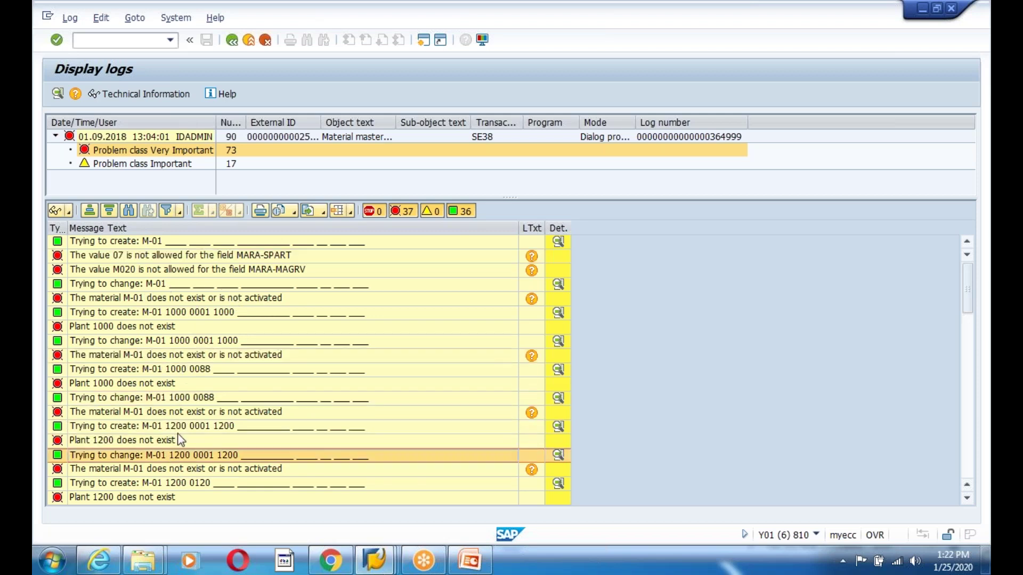
pyautogui.doubleClick(176, 454)
# Dismiss the help popup and return to the SAP Easy Access menu
pyautogui.click(372, 562)
pyautogui.click(184, 483)
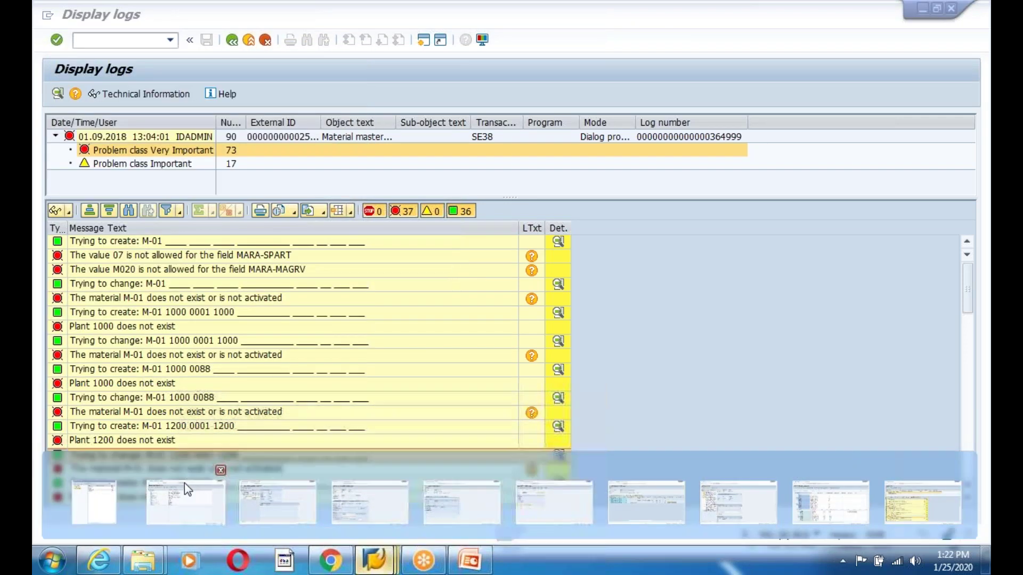
pyautogui.click(238, 40)
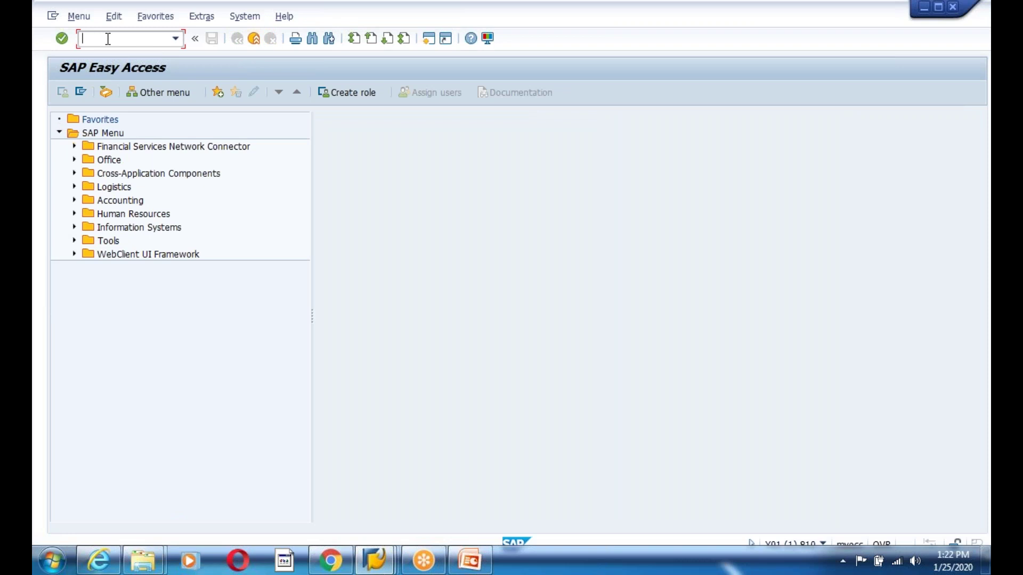
# Start MM01 for EDGIDOCTEST, Mechanical engineering, type FERT, with Basic Data 1 and 2 views
pyautogui.write('mm01')
pyautogui.press('Return')
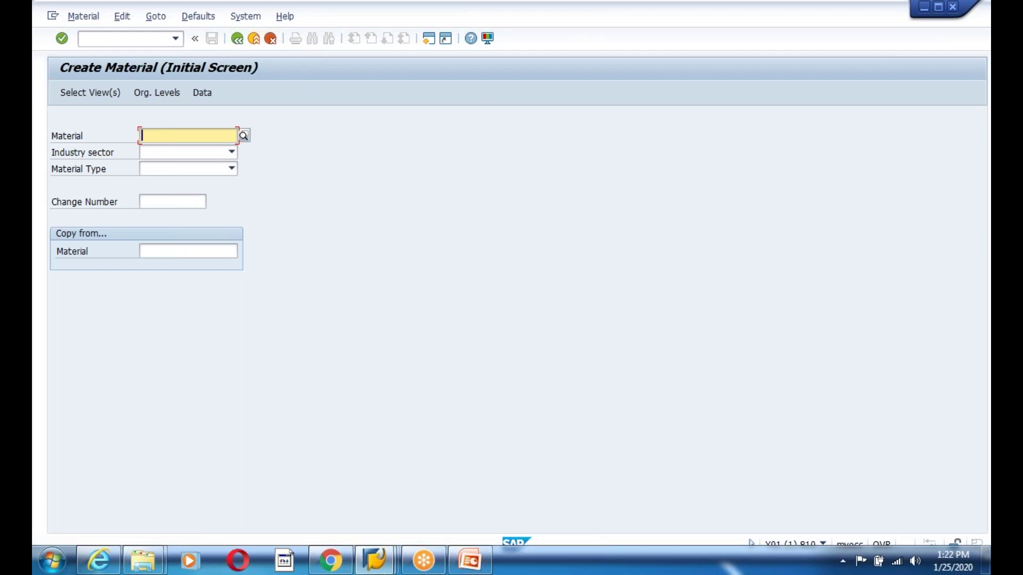
pyautogui.write('EDGIDOCTEST')
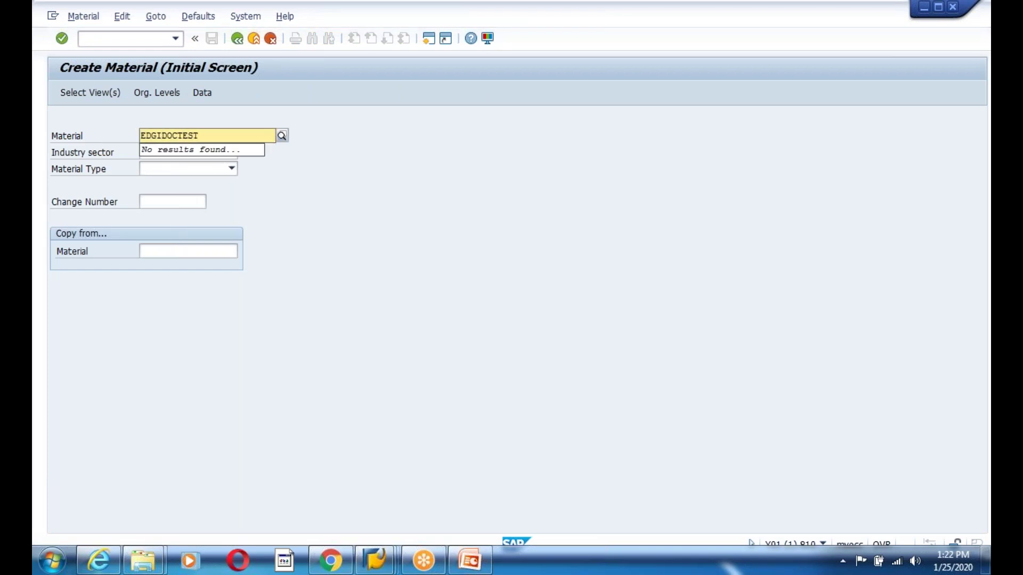
pyautogui.click(202, 153)
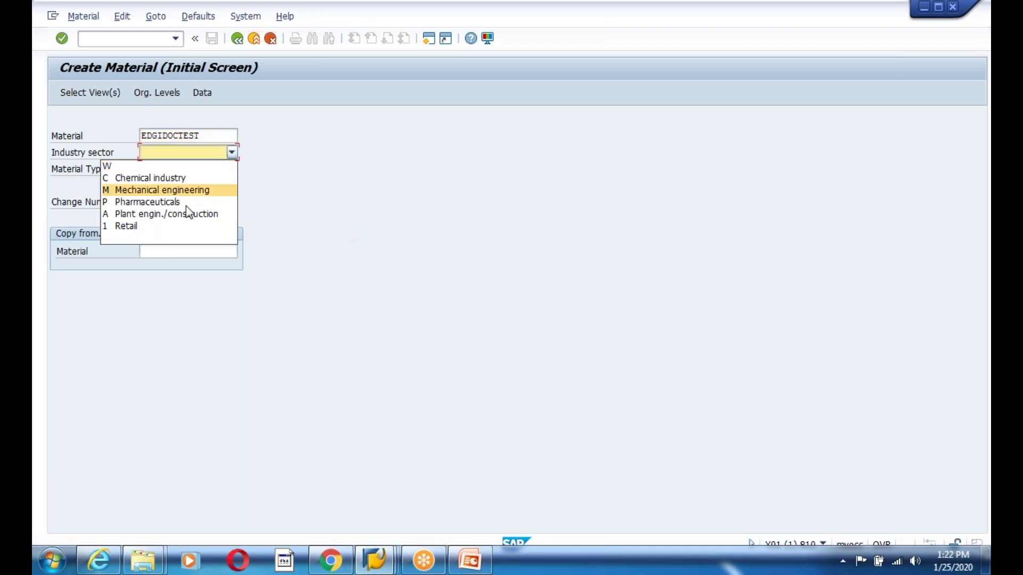
pyautogui.click(182, 194)
pyautogui.click(192, 169)
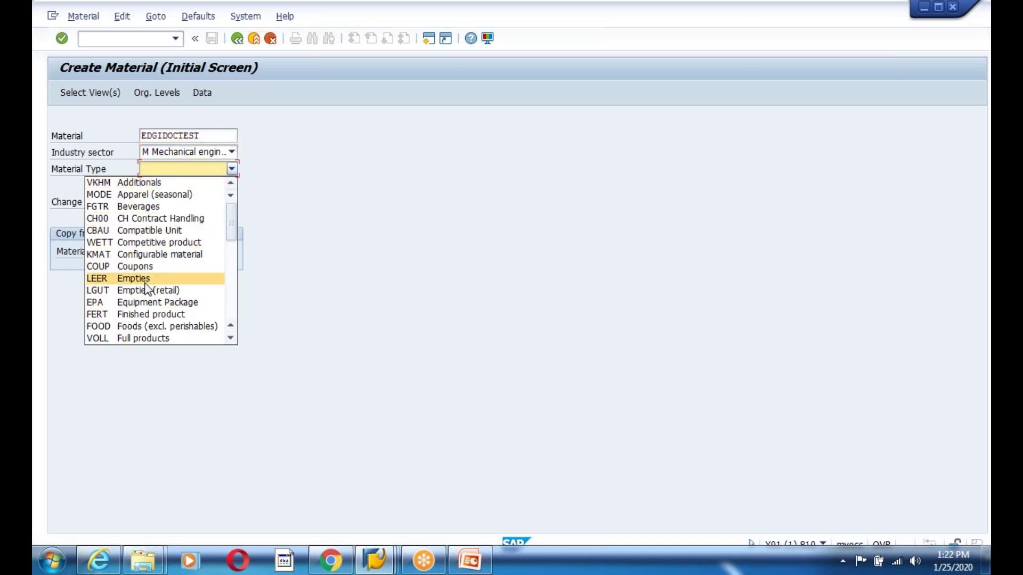
pyautogui.click(216, 314)
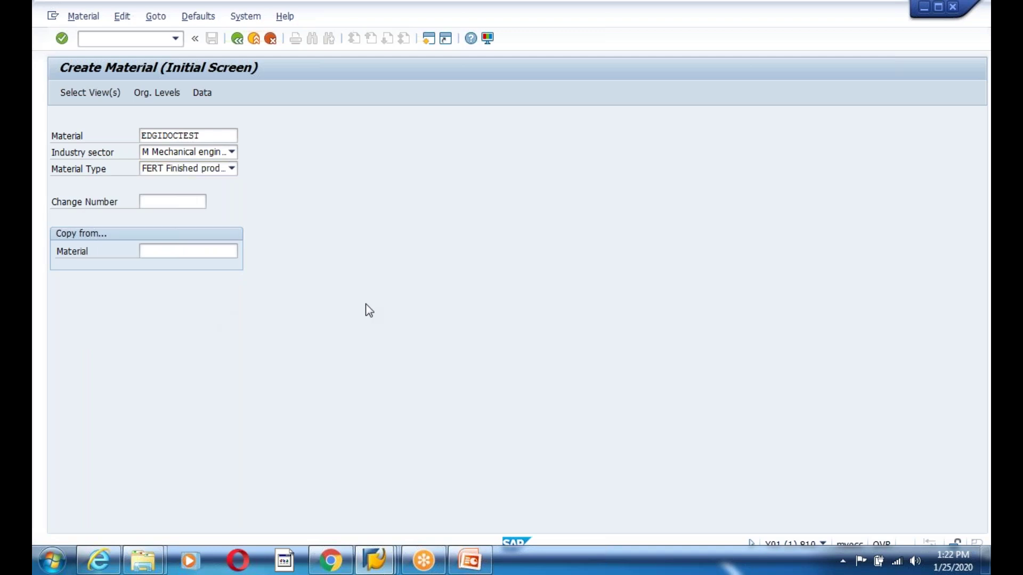
pyautogui.press('Return')
pyautogui.click(263, 192)
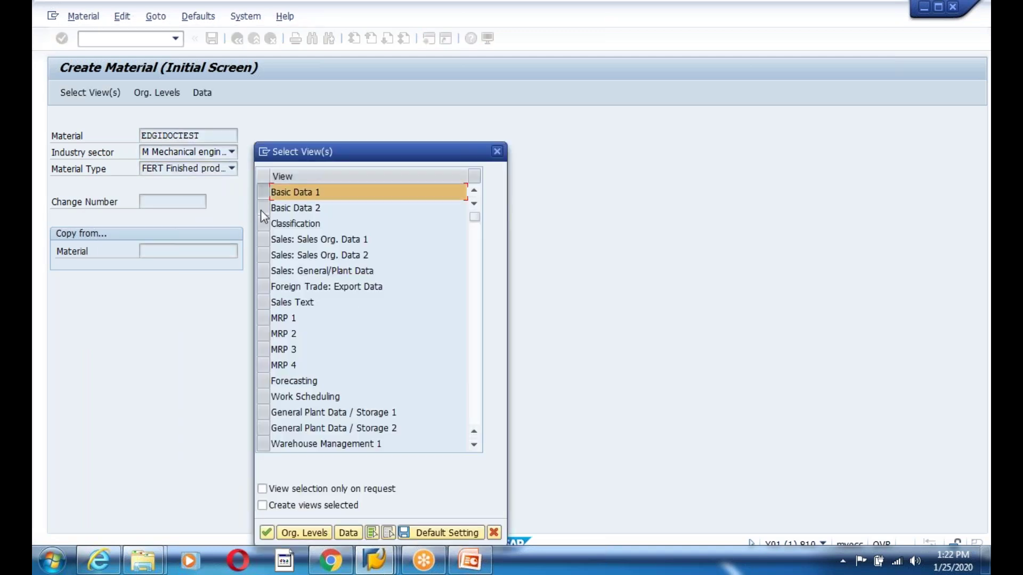
pyautogui.click(261, 210)
pyautogui.press('Return')
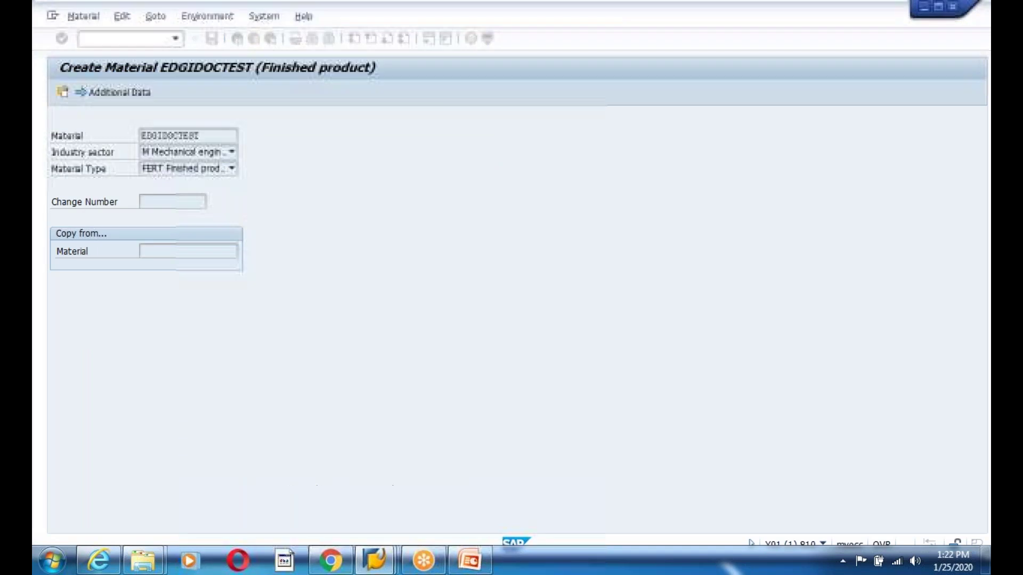
# Enter description 'IDOC TEST Matyerial', base unit KG, gross and net weight 1 KG
pyautogui.click(180, 201)
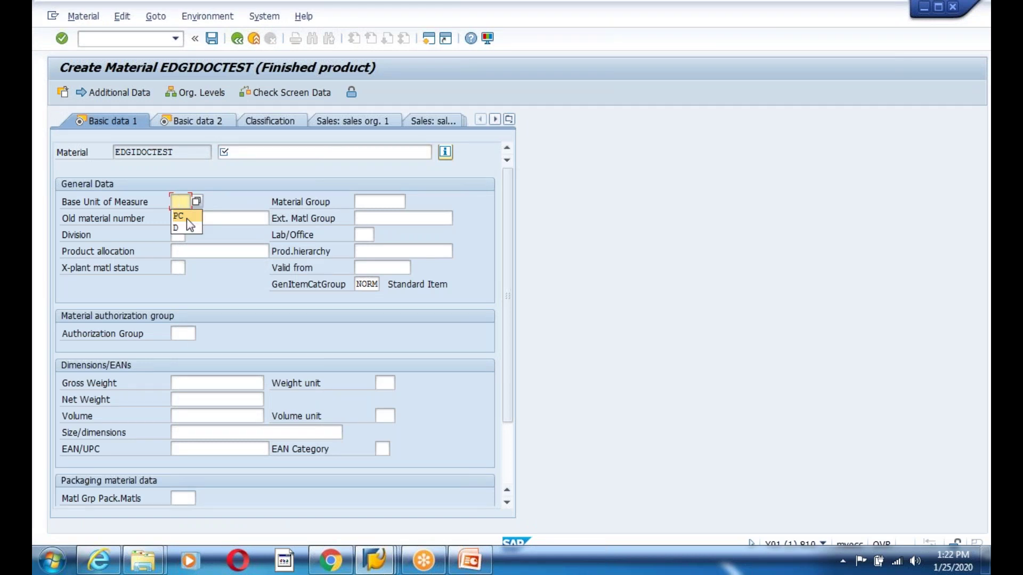
pyautogui.click(190, 201)
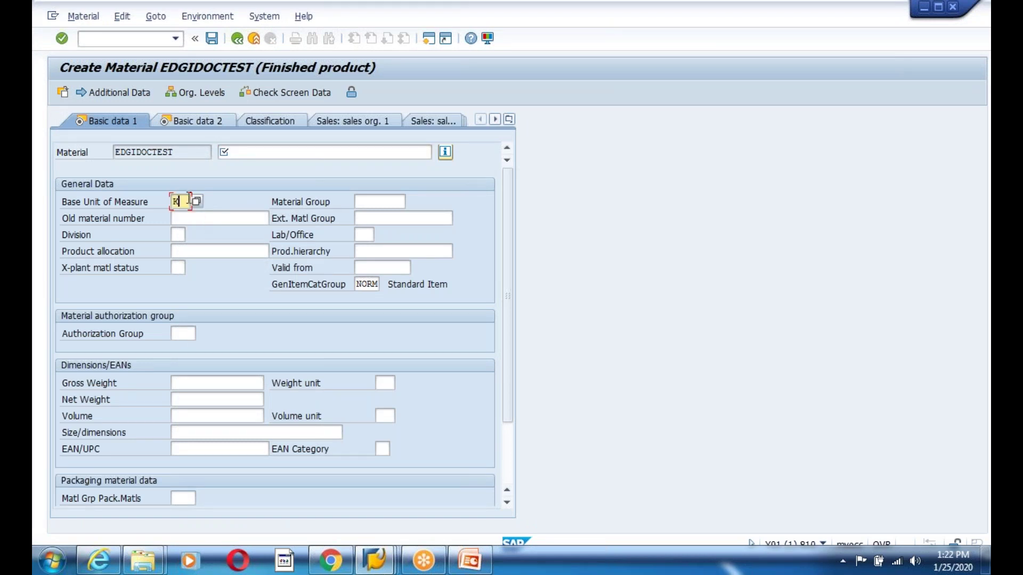
pyautogui.click(236, 156)
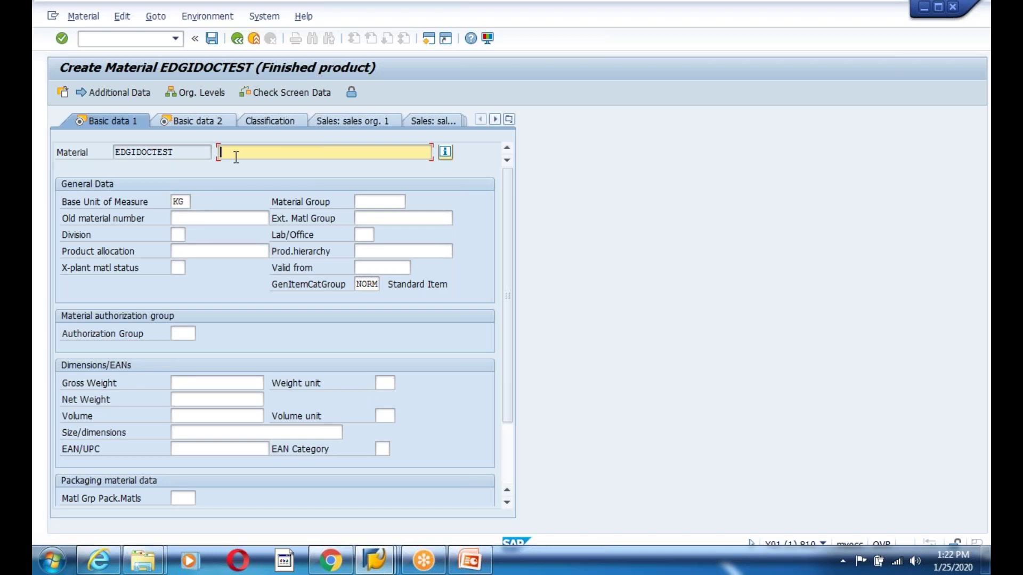
pyautogui.write('IDOC TEST Matyerial')
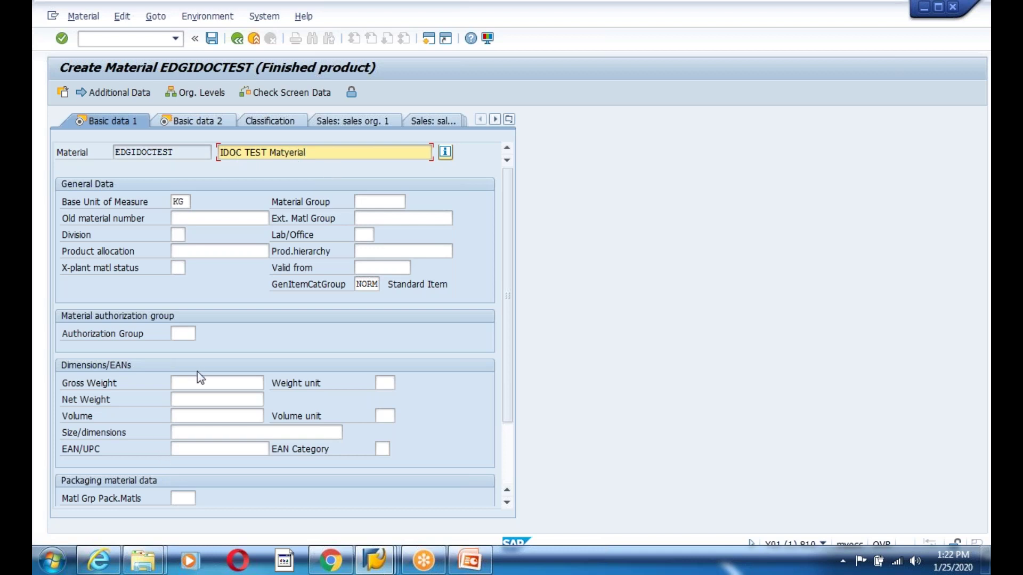
pyautogui.click(194, 387)
pyautogui.write('1')
pyautogui.click(195, 399)
pyautogui.write('1')
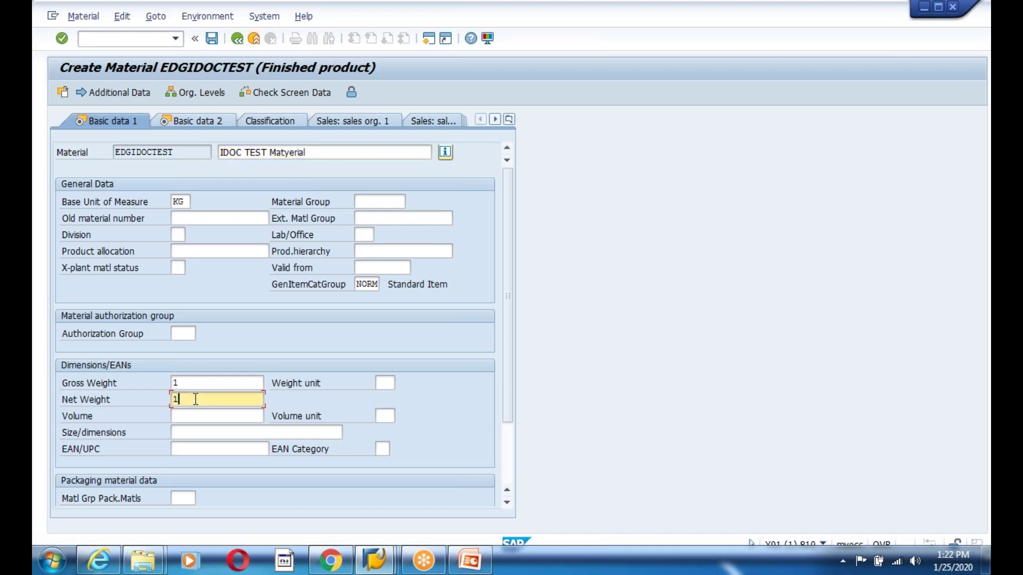
pyautogui.click(381, 381)
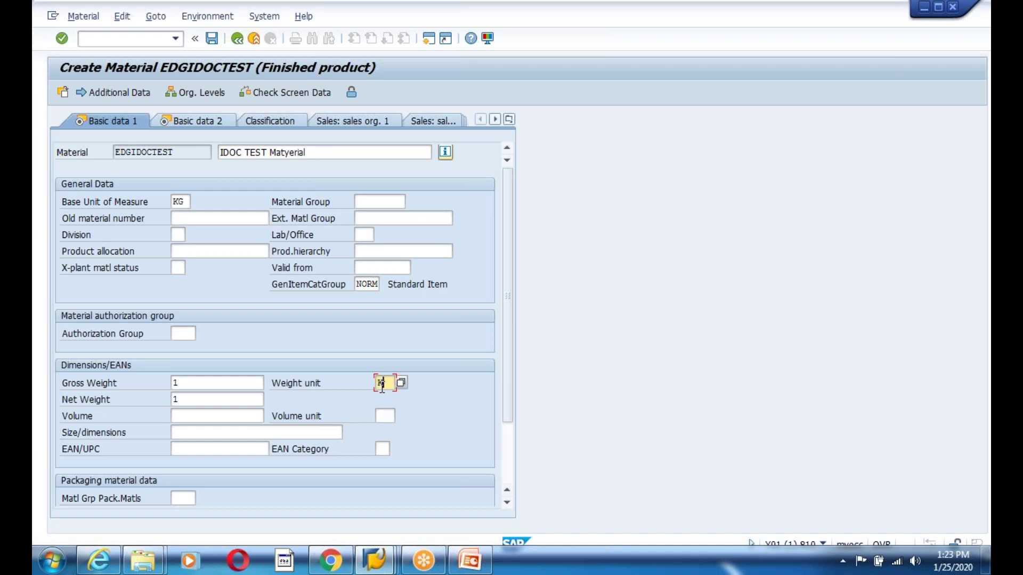
pyautogui.press('Return')
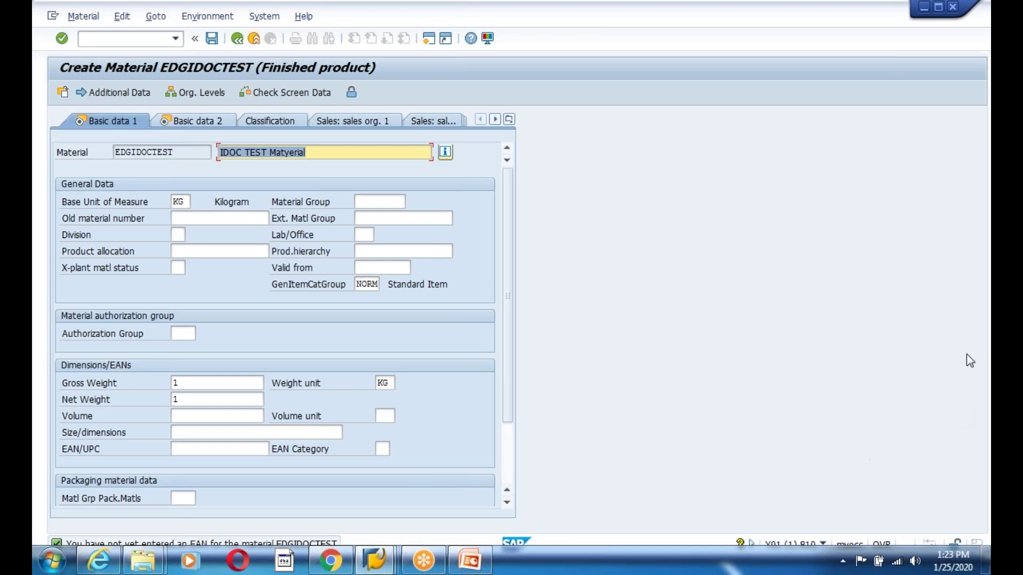
pyautogui.moveTo(508, 386); pyautogui.dragTo(504, 444)
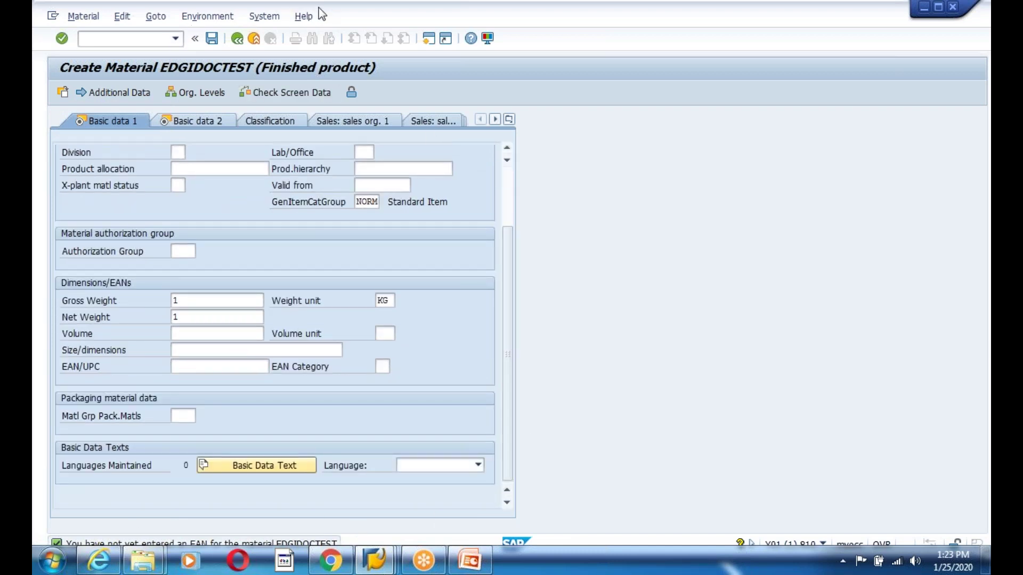
pyautogui.doubleClick(320, 10)
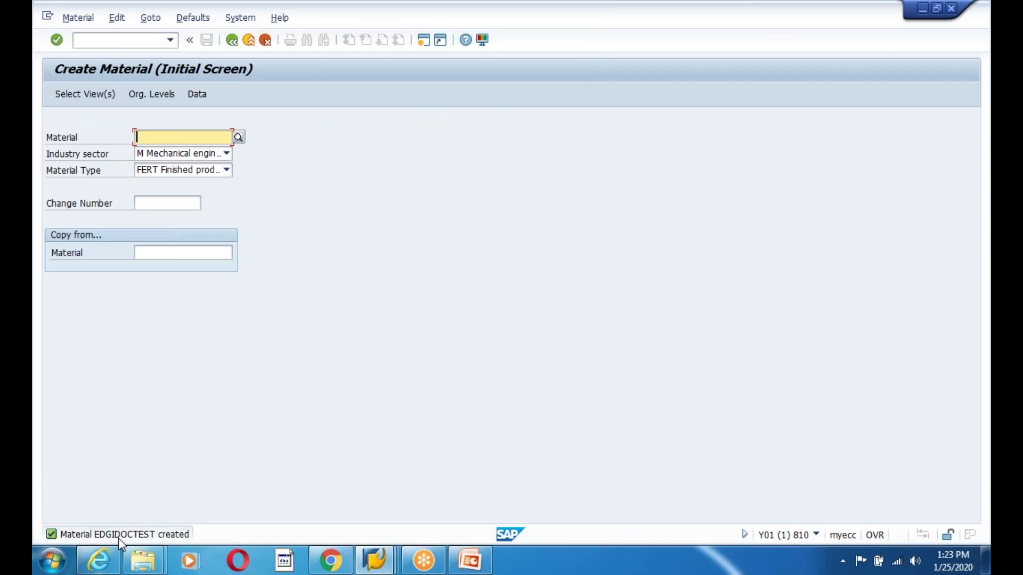
# Start the Send Material transaction (bd1 alias) and select material EDGIDOCTEST
pyautogui.click(231, 40)
pyautogui.write('bd10')
pyautogui.press('Return')
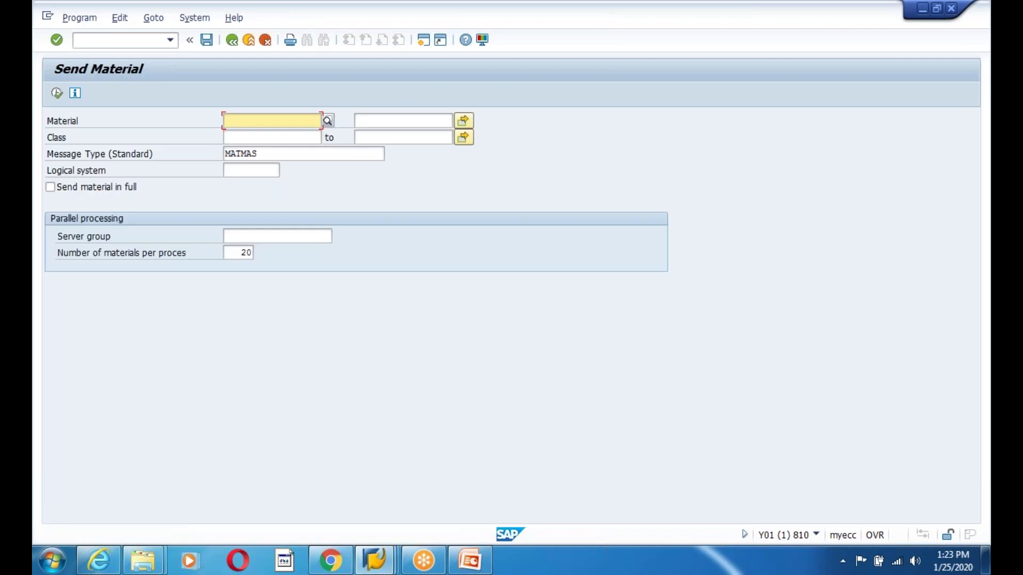
pyautogui.write('ED')
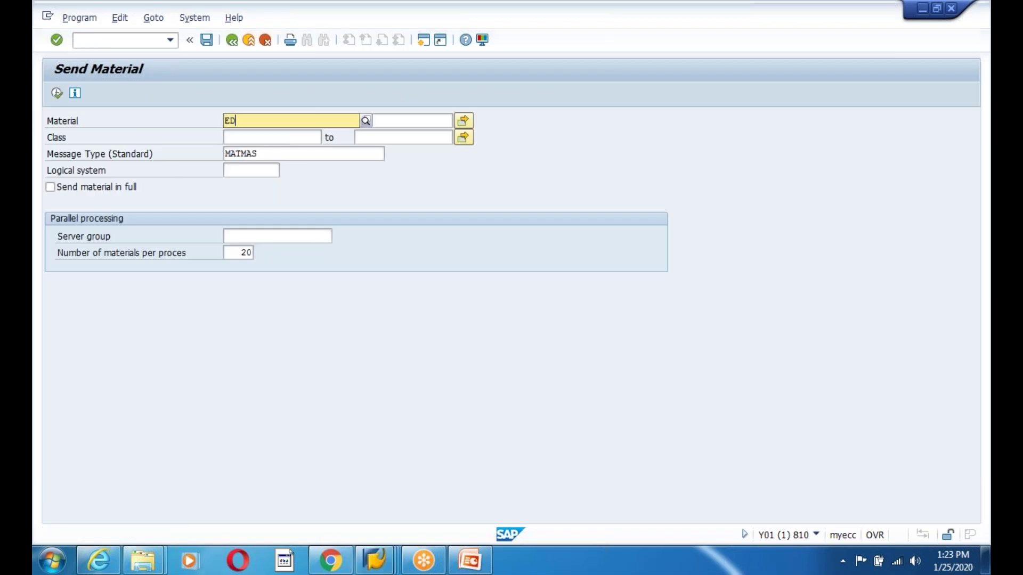
pyautogui.write('IGI')
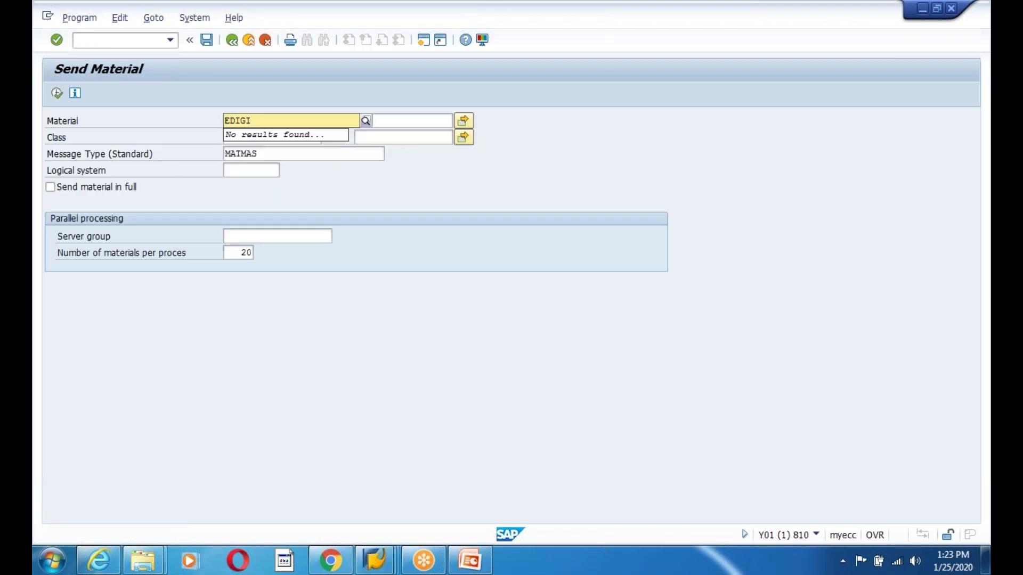
pyautogui.press('BackSpace')
pyautogui.press('BackSpace')
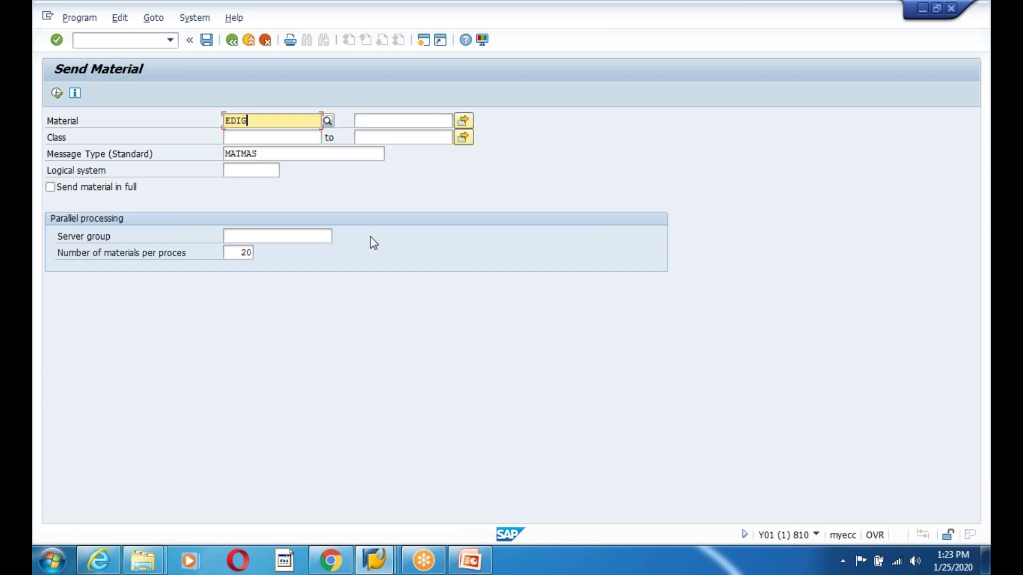
pyautogui.press('BackSpace')
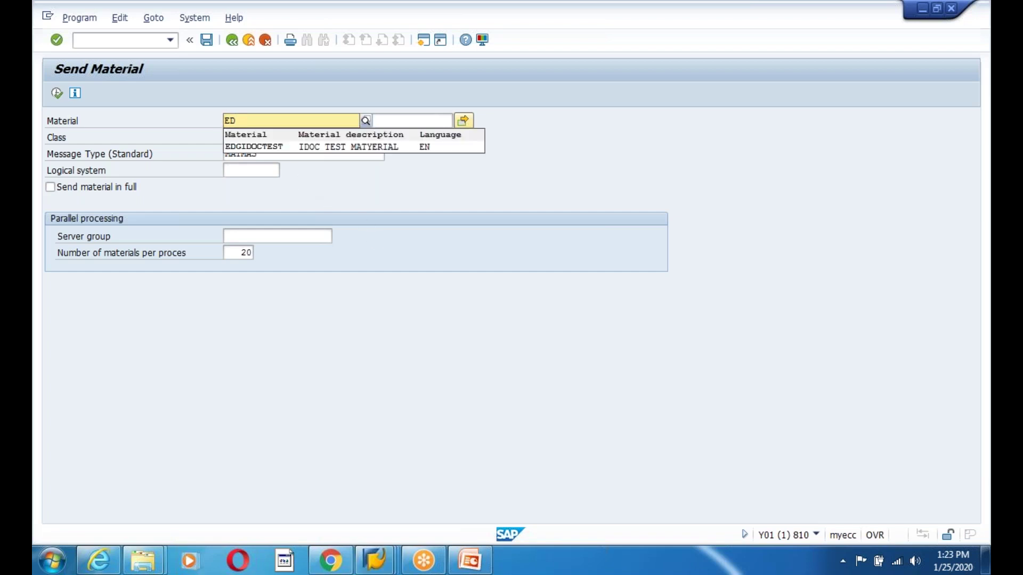
pyautogui.click(276, 146)
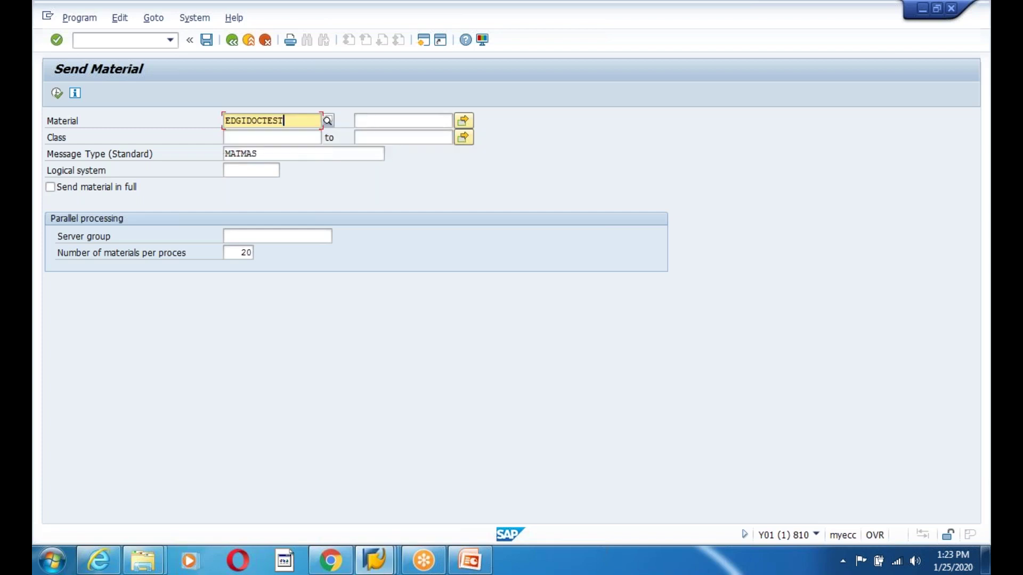
# Send it to logical system ZIFFU810, acknowledge both IDoc messages, and close the window
pyautogui.click(252, 171)
pyautogui.click(247, 184)
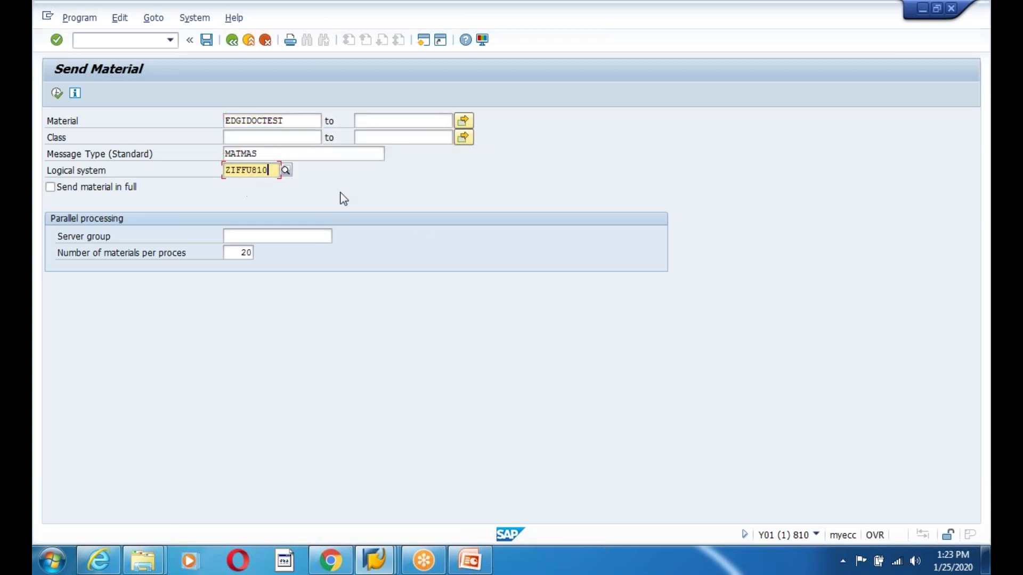
pyautogui.click(56, 93)
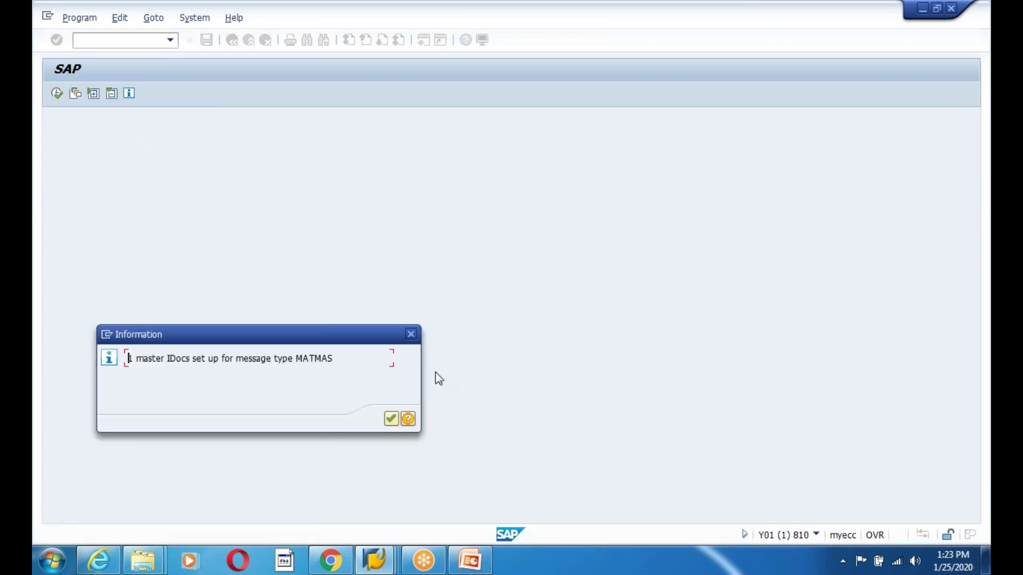
pyautogui.press('Return')
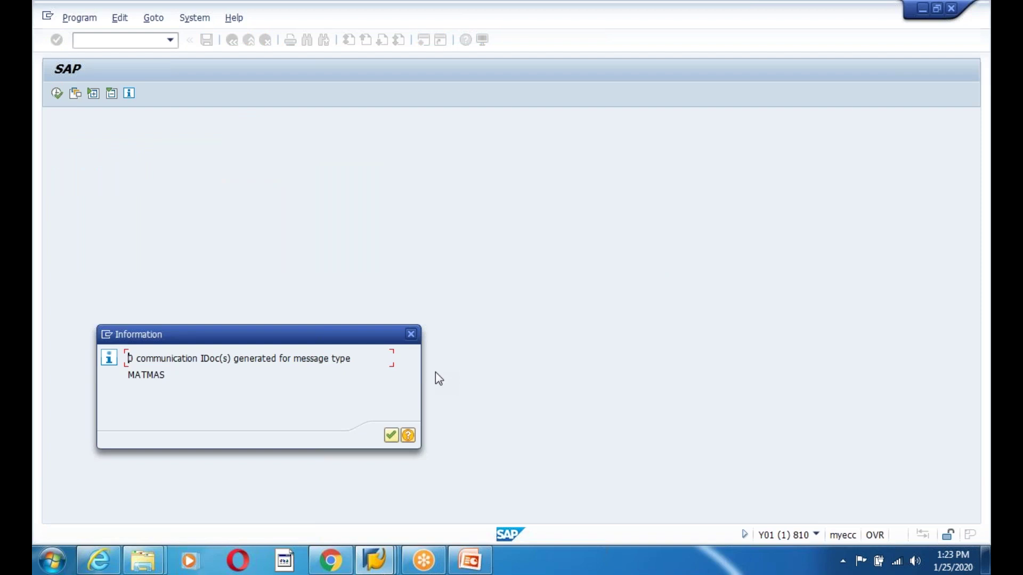
pyautogui.press('Return')
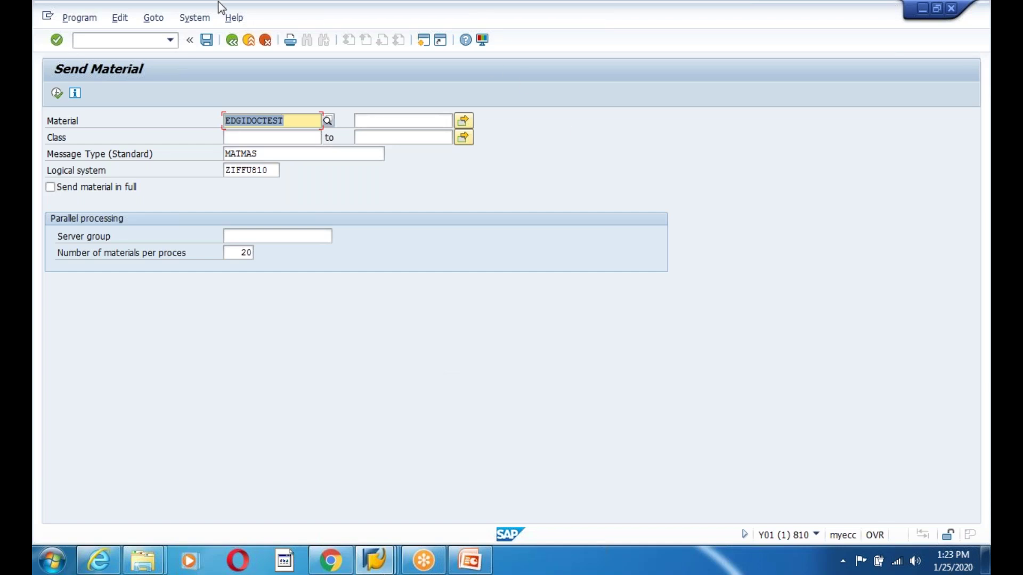
pyautogui.moveTo(289, 19); pyautogui.dragTo(258, 106)
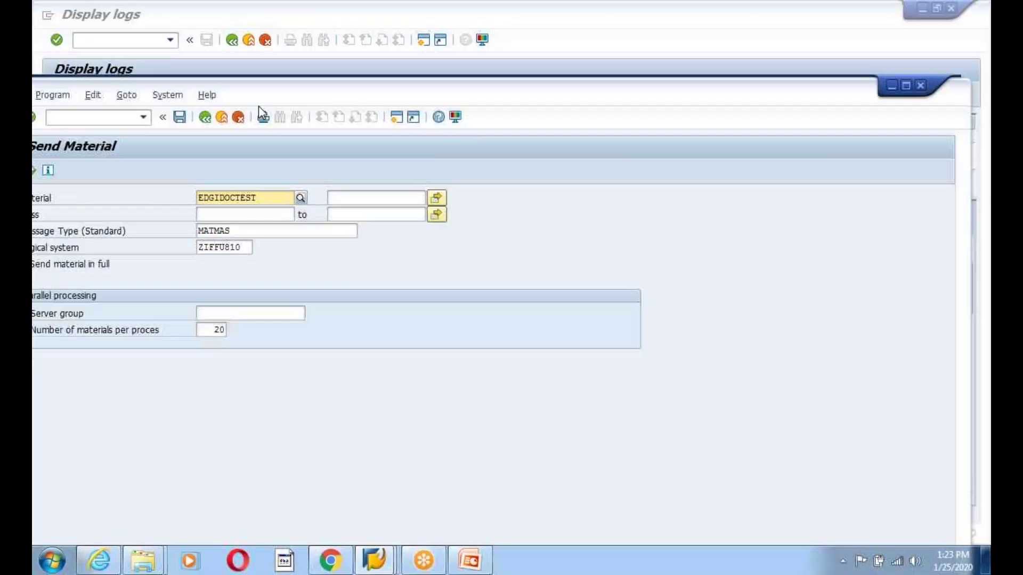
pyautogui.click(917, 95)
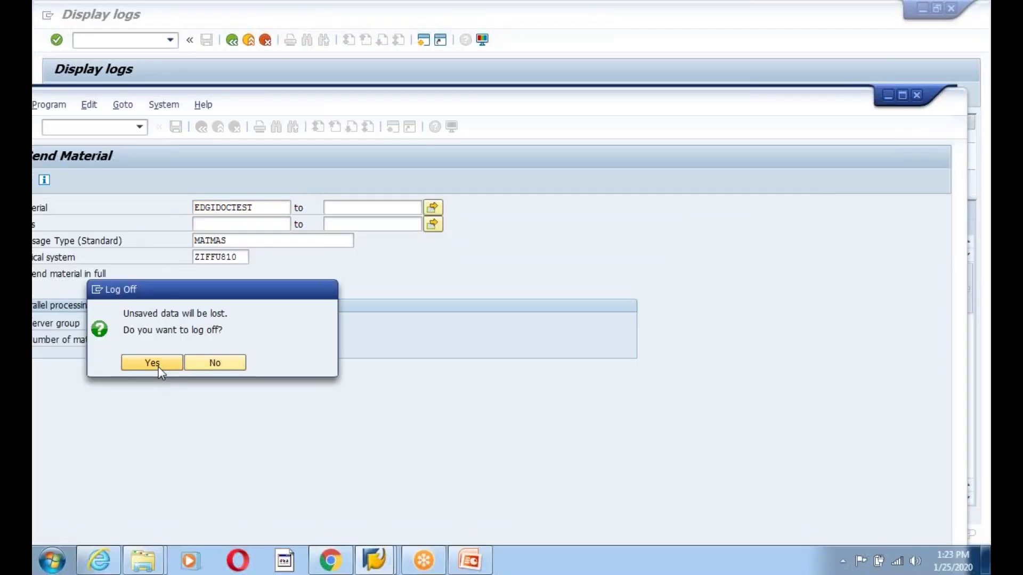
# Confirm the log-off, close the application log window, and restore down the EDIDS window
pyautogui.click(154, 365)
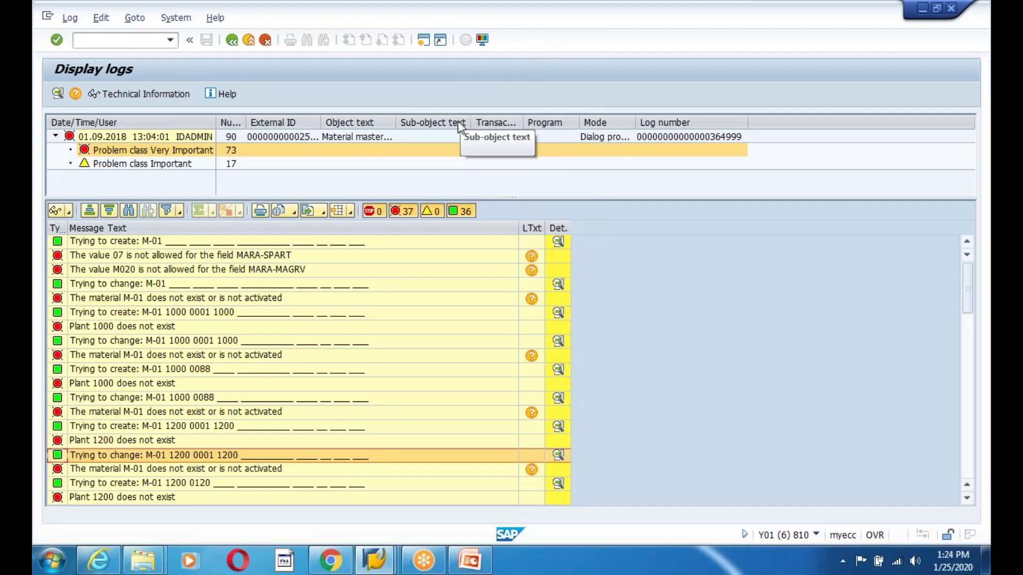
pyautogui.moveTo(314, 24); pyautogui.dragTo(262, 148)
pyautogui.click(896, 133)
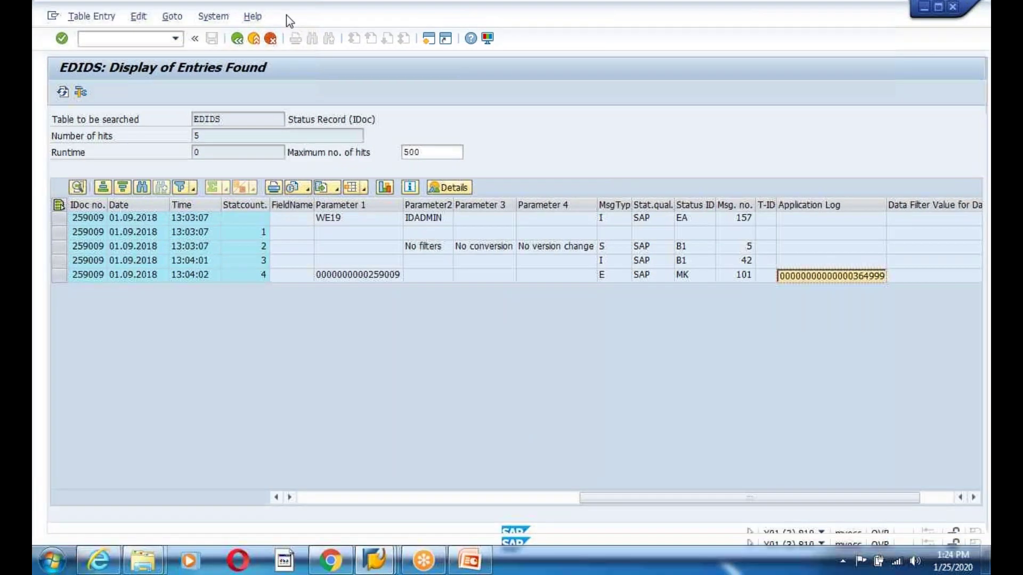
pyautogui.click(936, 10)
# Minimize the EDIDS window and check the IDoc Display and Display Control Record windows
pyautogui.click(884, 144)
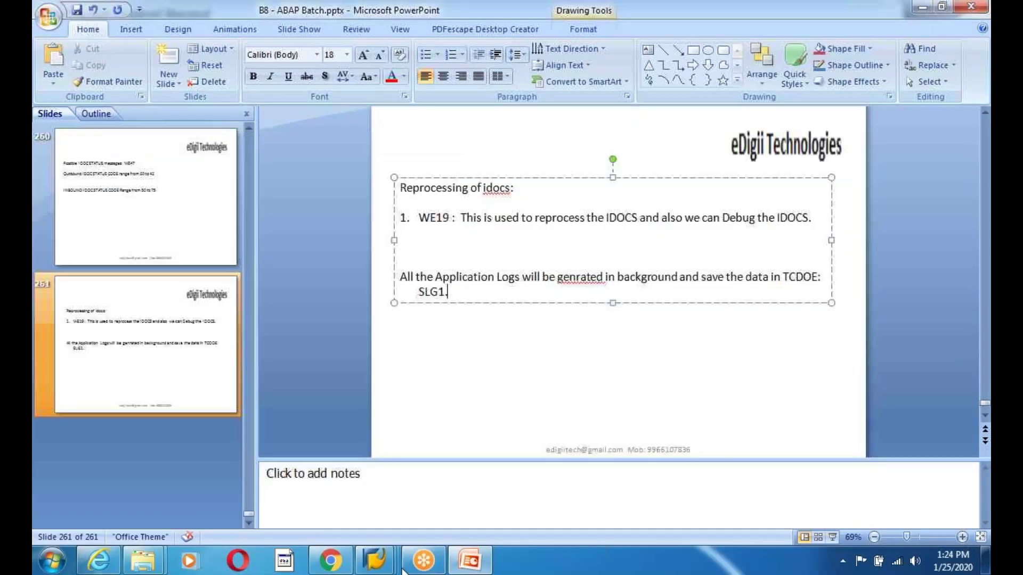
pyautogui.moveTo(368, 562)
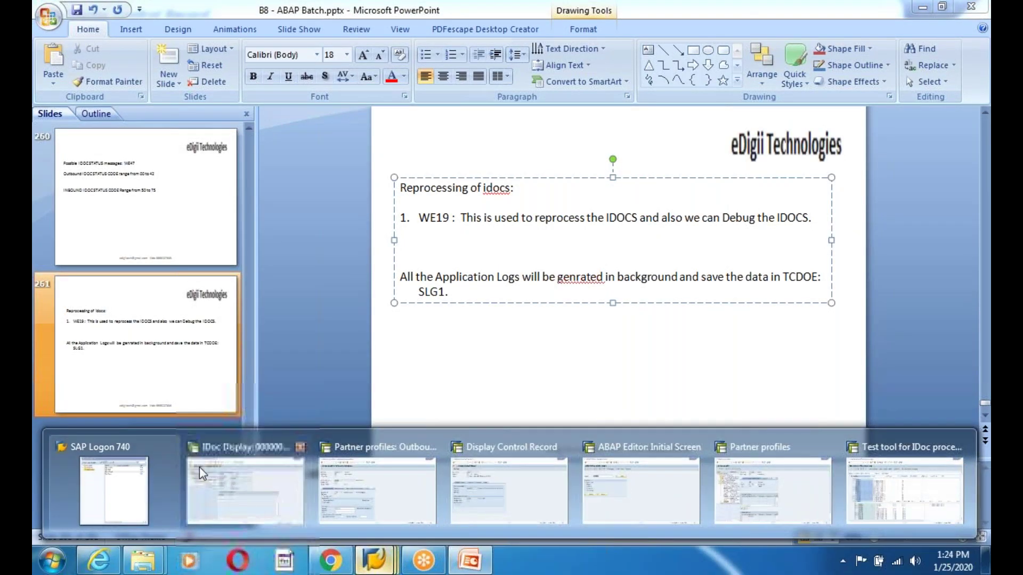
pyautogui.click(229, 458)
pyautogui.click(143, 40)
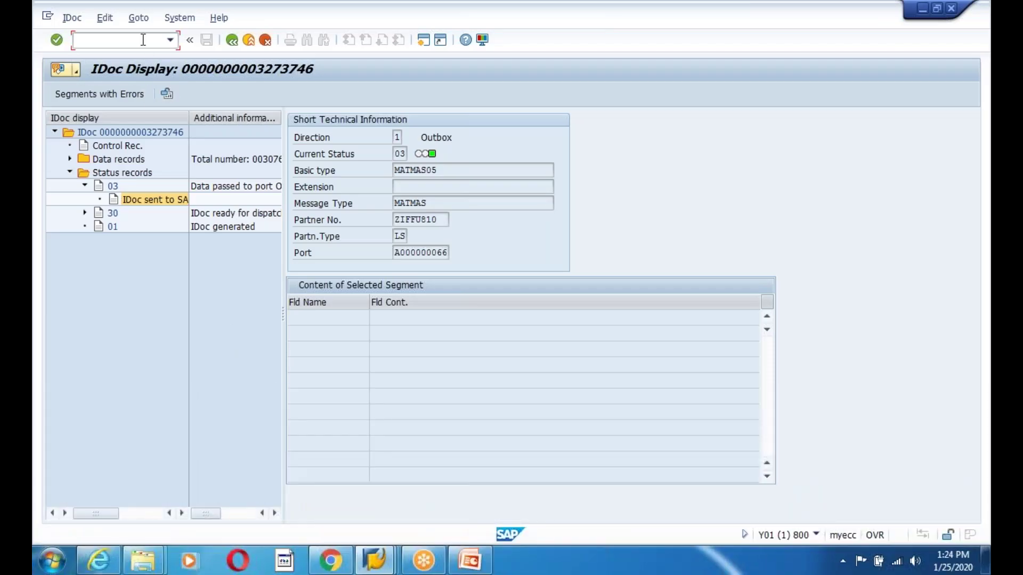
pyautogui.click(369, 566)
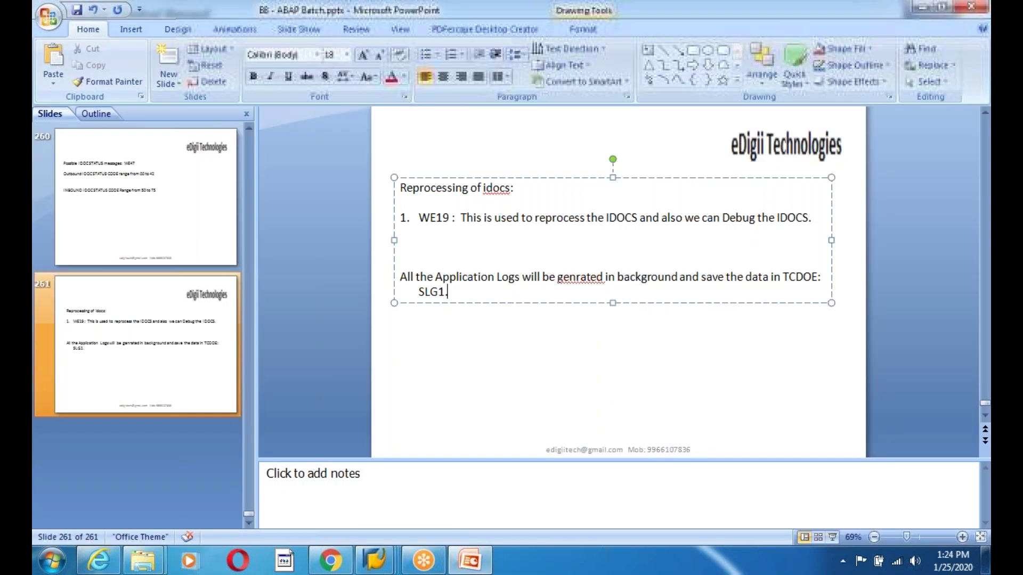
pyautogui.click(320, 495)
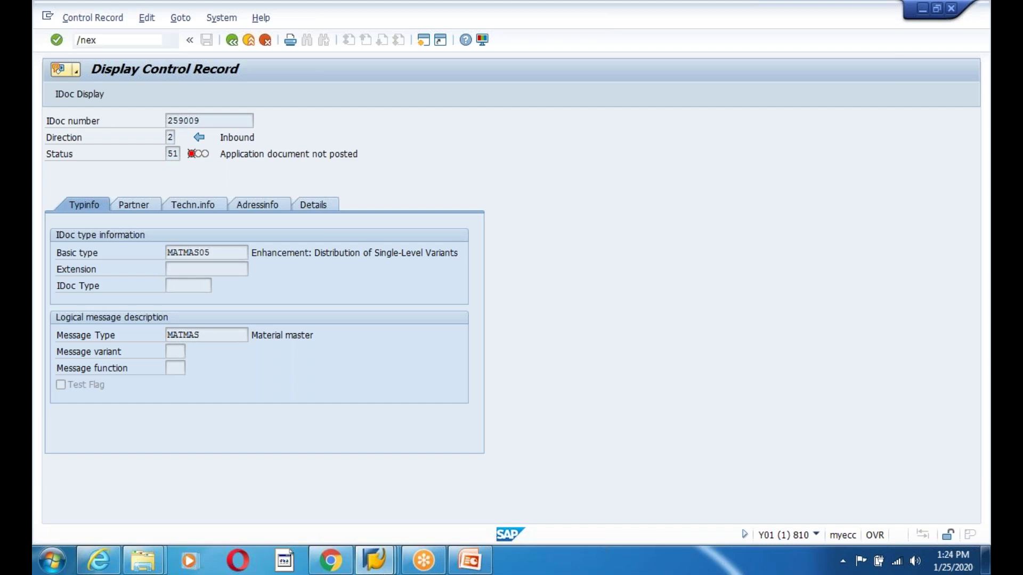
# Return to the PowerPoint slide and open the SAP ECC connection from SAP Logon 740
pyautogui.click(392, 565)
pyautogui.click(392, 564)
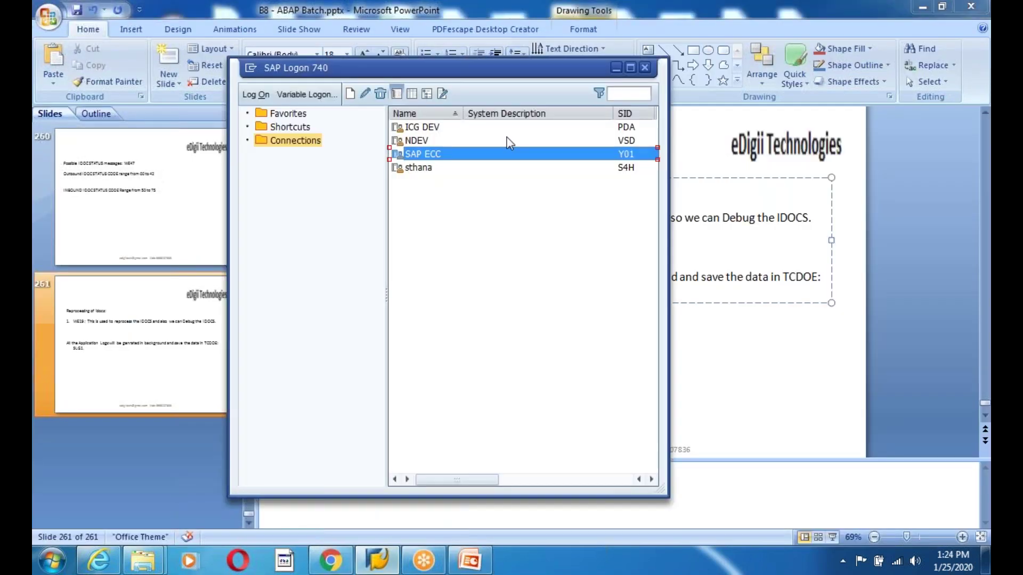
pyautogui.doubleClick(424, 153)
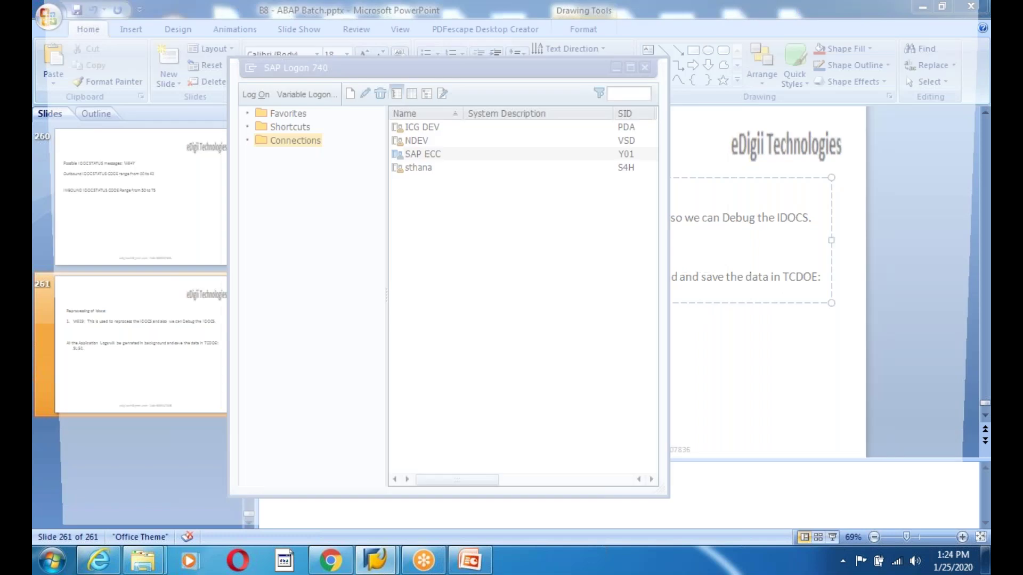
# Log on to client 800 with the remembered user and password, confirming the multiple-logon prompt
pyautogui.write('sap')
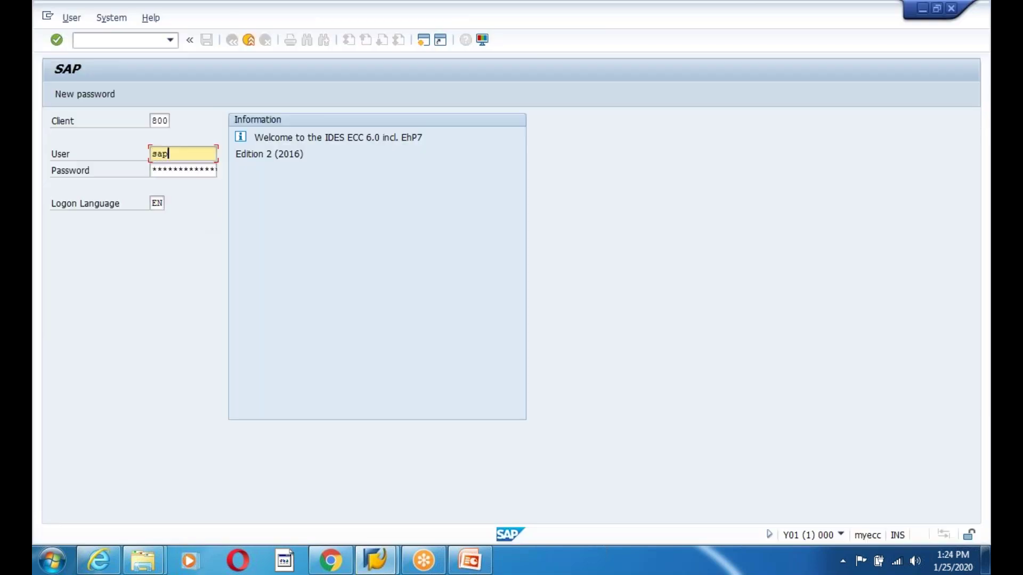
pyautogui.press('Down')
pyautogui.press('Return')
pyautogui.press('Tab')
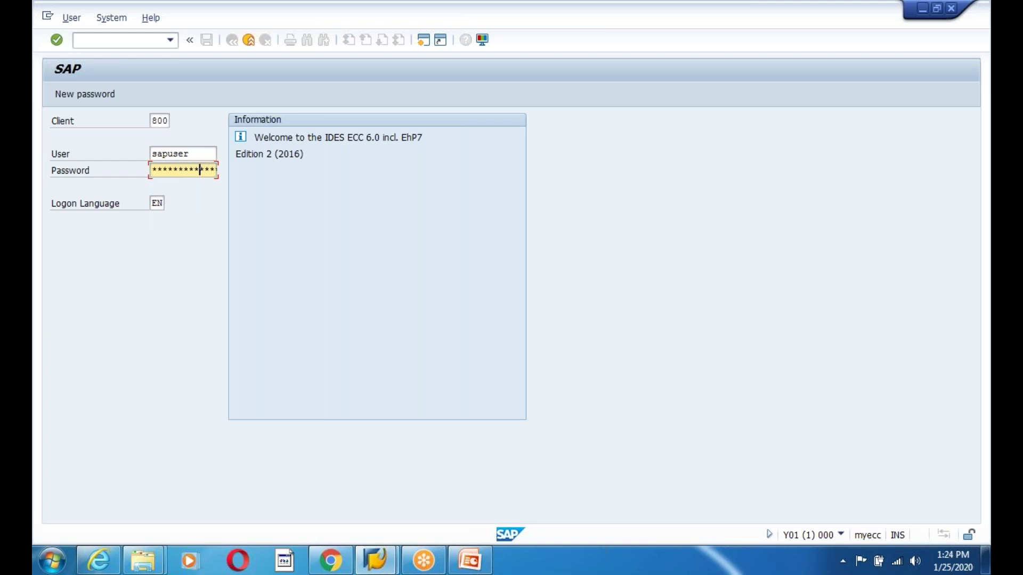
pyautogui.press('Return')
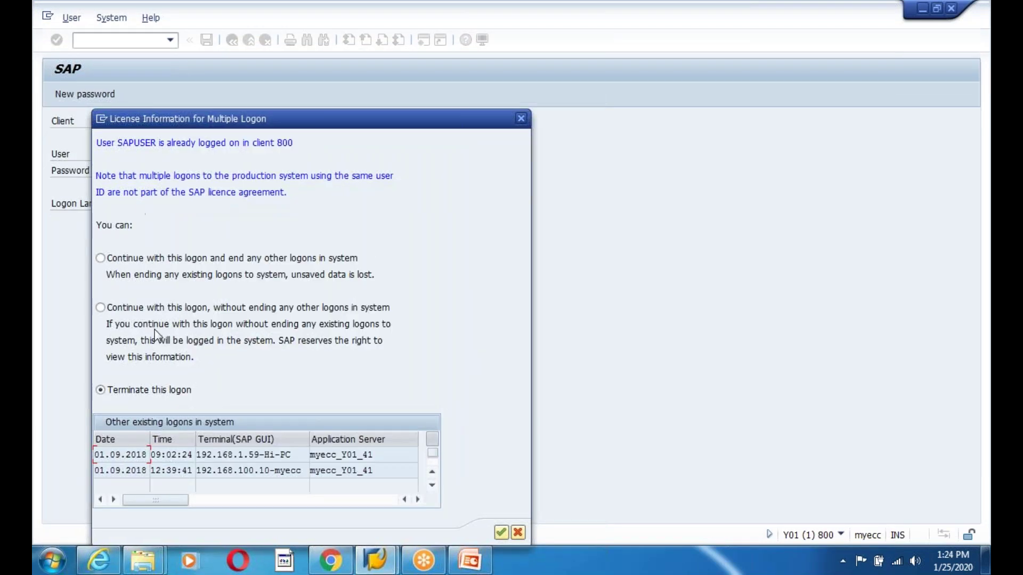
pyautogui.press('Return')
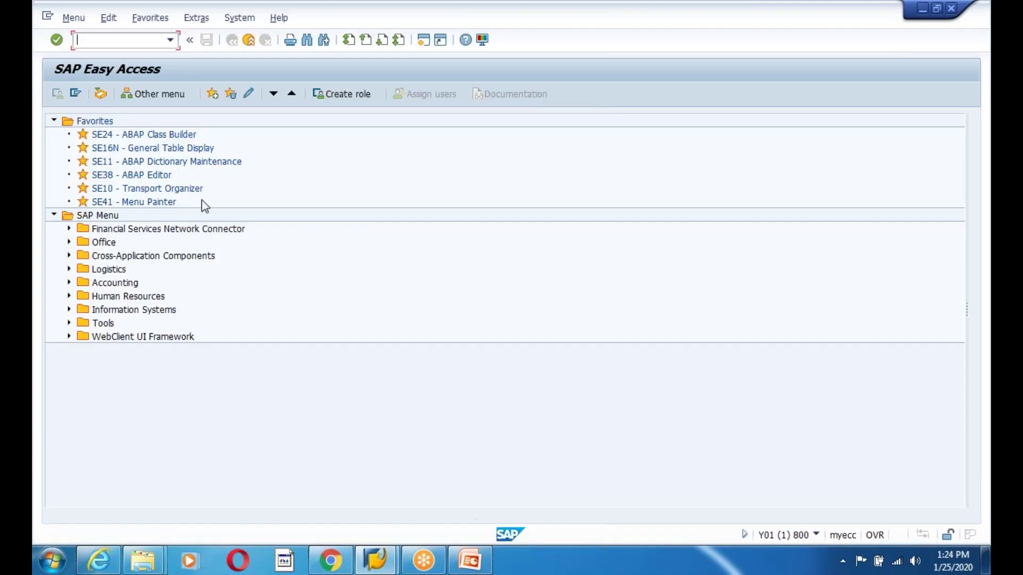
# In MM01 start material EDIGIIIDOCTEST1 with sector Mechanical Engineering and type Finished product
pyautogui.write('mm01')
pyautogui.press('Return')
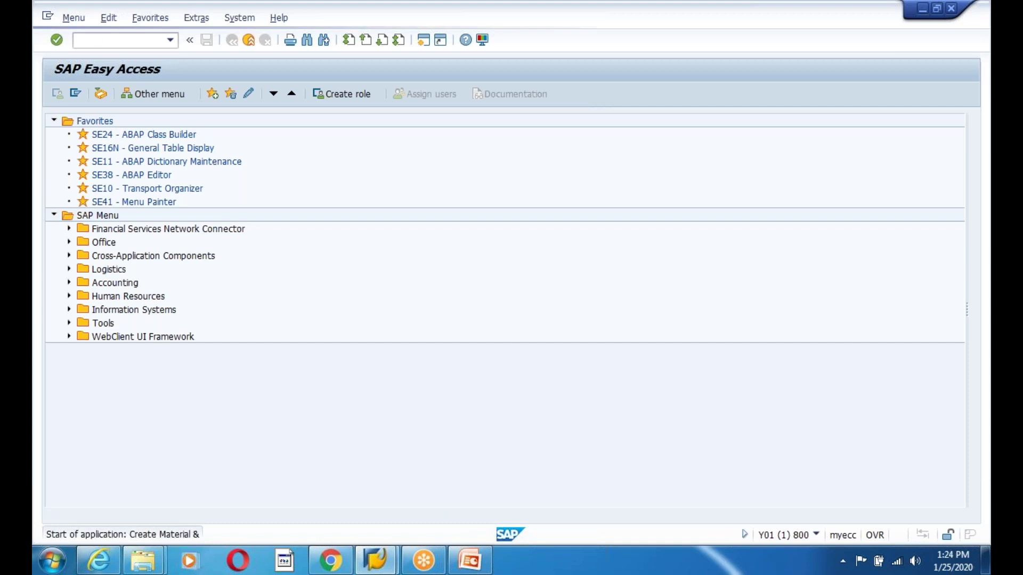
pyautogui.write('ED')
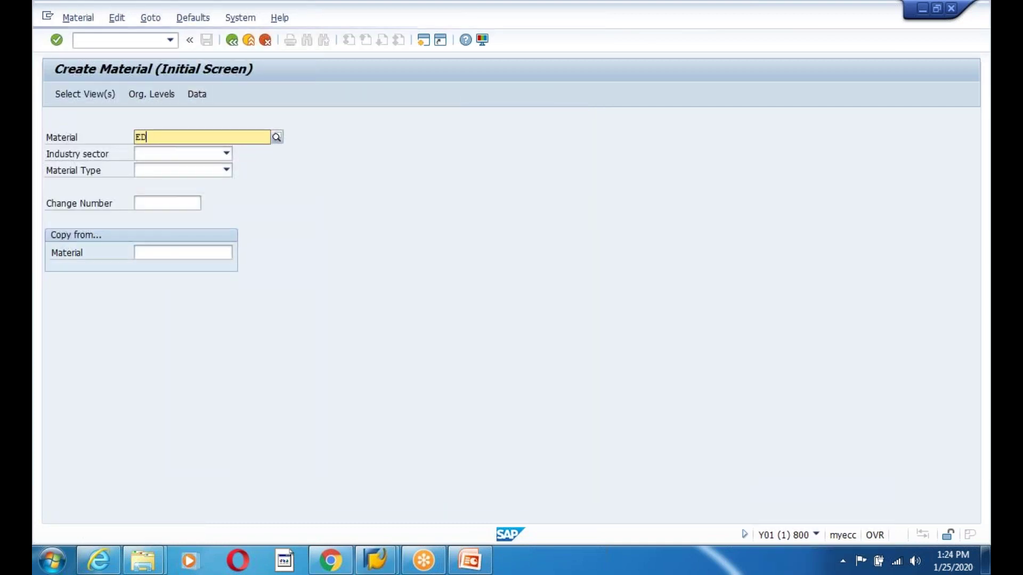
pyautogui.write('IGIIIDOCTEST1')
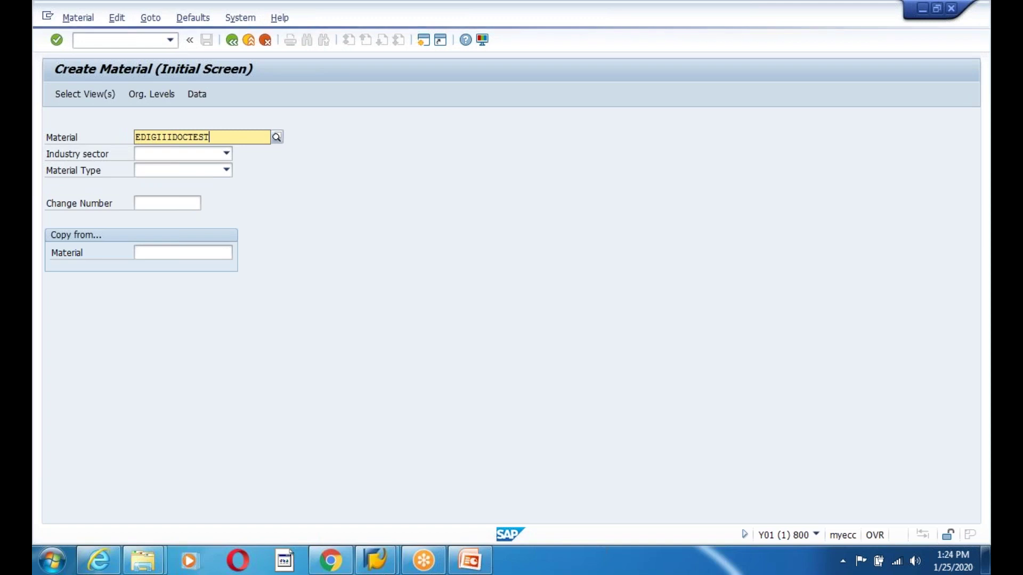
pyautogui.click(174, 154)
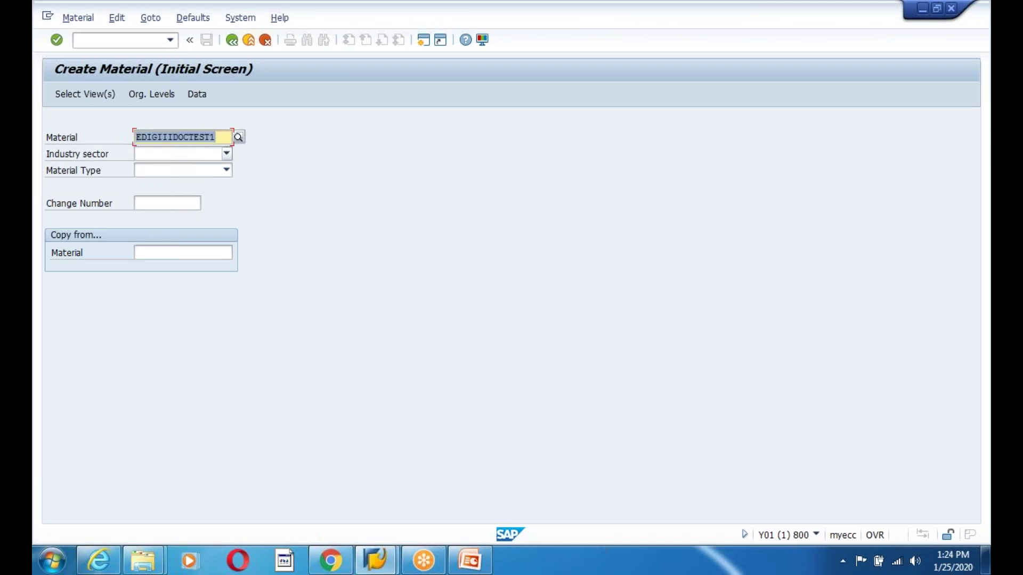
pyautogui.click(224, 156)
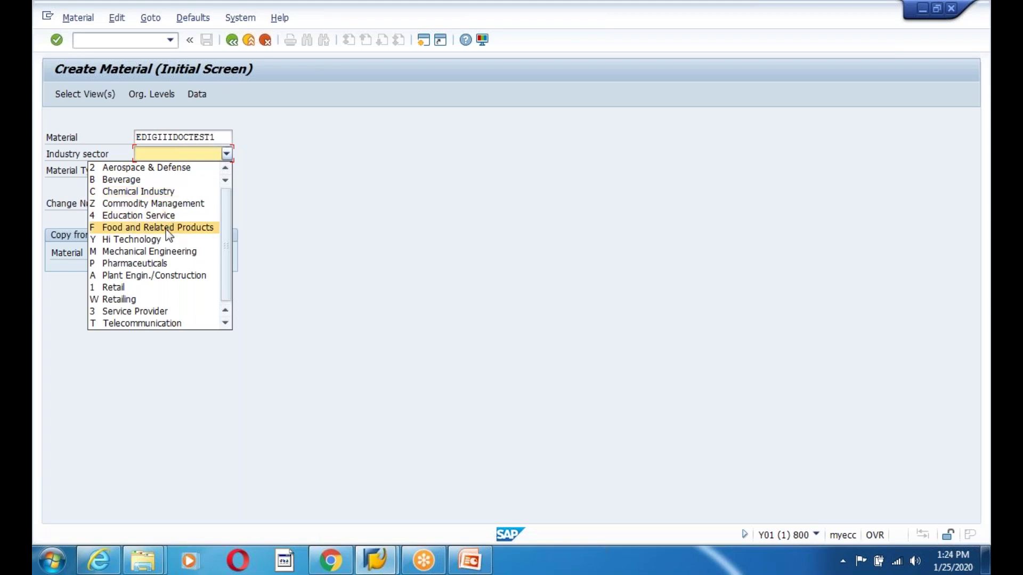
pyautogui.click(196, 251)
pyautogui.click(183, 170)
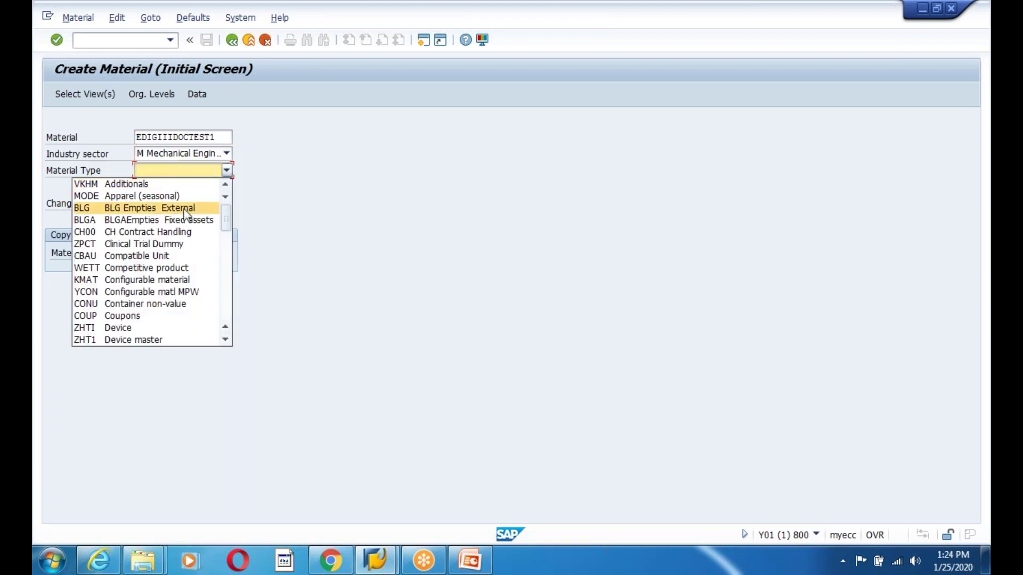
pyautogui.press('Down')
pyautogui.press('Down')
pyautogui.press('Down')
pyautogui.press('Down')
pyautogui.press('Down')
pyautogui.press('Down')
pyautogui.press('Down')
pyautogui.press('Down')
pyautogui.press('Down')
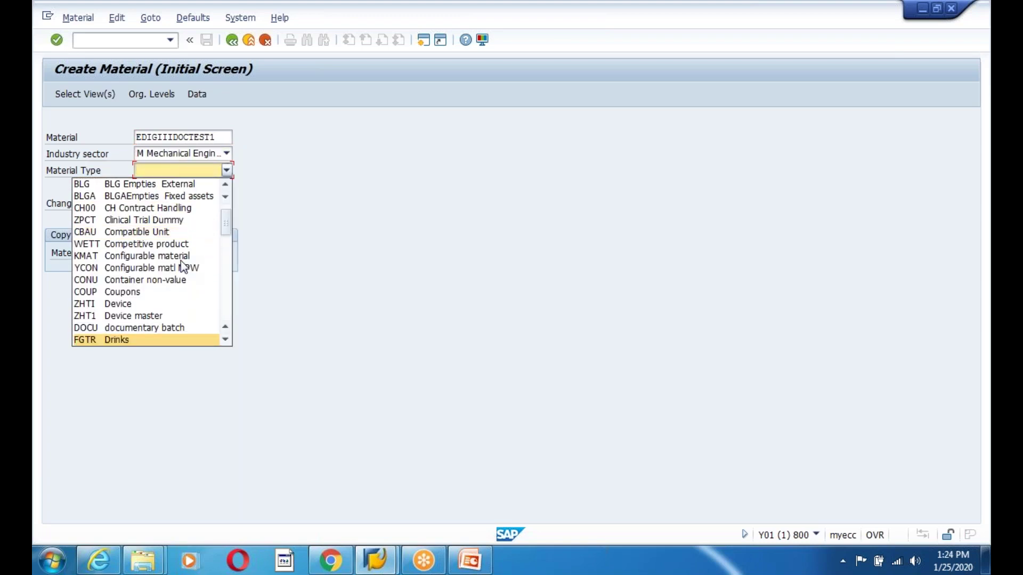
pyautogui.press('Down')
pyautogui.press('Down')
pyautogui.press('Down')
pyautogui.press('Down')
pyautogui.press('Down')
pyautogui.press('Down')
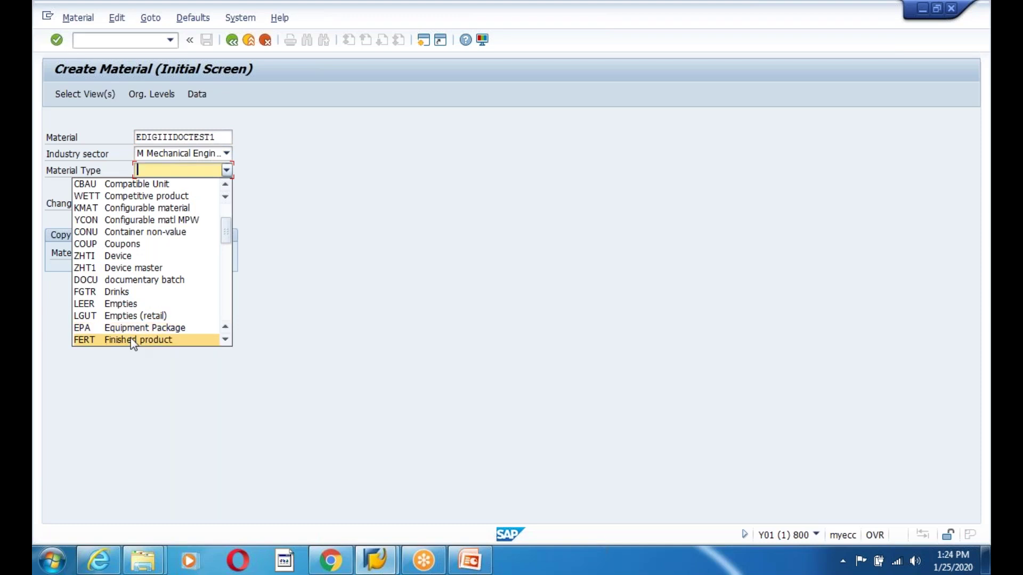
pyautogui.click(134, 341)
pyautogui.press('Return')
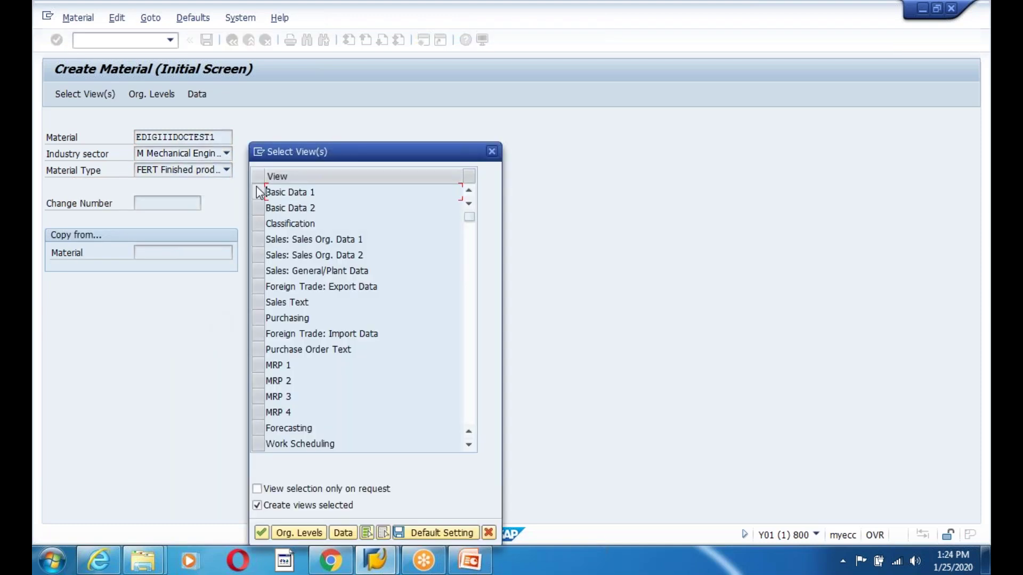
# Select the Basic Data 1 and 2 views, describe it 'IDOC NEW TEST Material', base unit KG
pyautogui.click(258, 192)
pyautogui.click(258, 207)
pyautogui.press('Return')
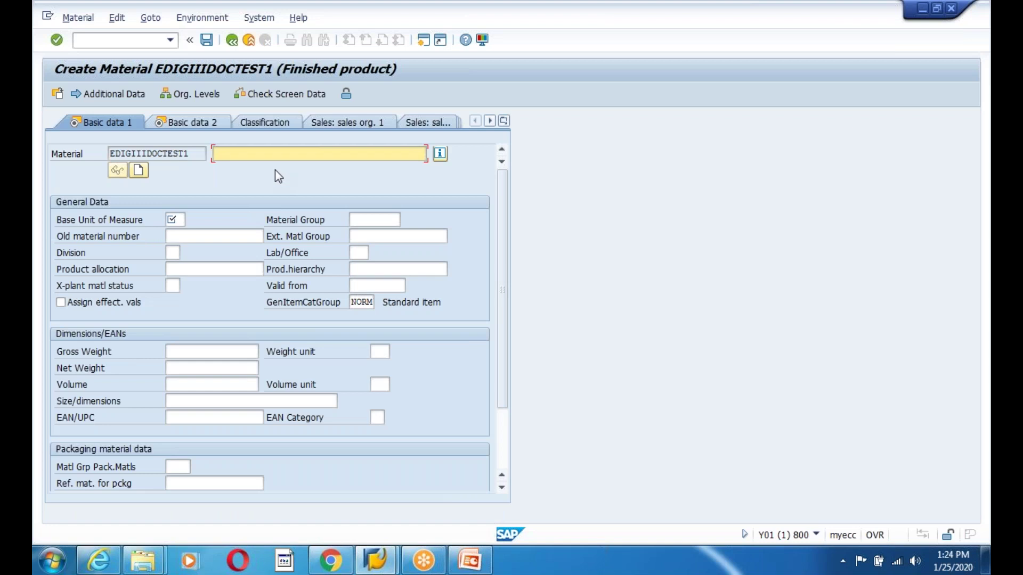
pyautogui.write('IDOC NEW TEST Material')
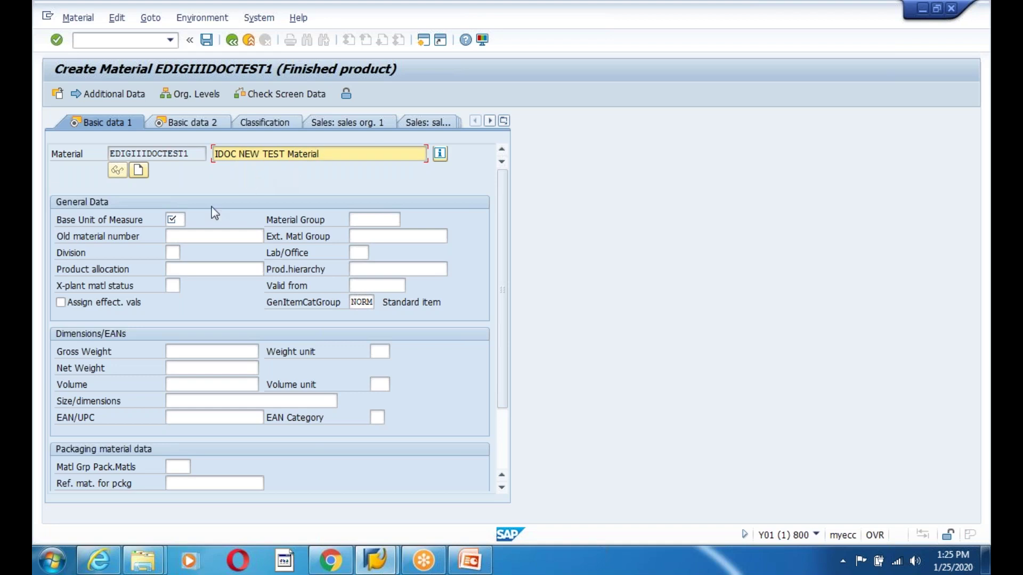
pyautogui.click(174, 219)
pyautogui.write('KG')
pyautogui.click(183, 237)
# Enter gross and net weight 1 with weight unit KG, then leave material creation
pyautogui.click(193, 350)
pyautogui.write('1')
pyautogui.click(194, 367)
pyautogui.write('1')
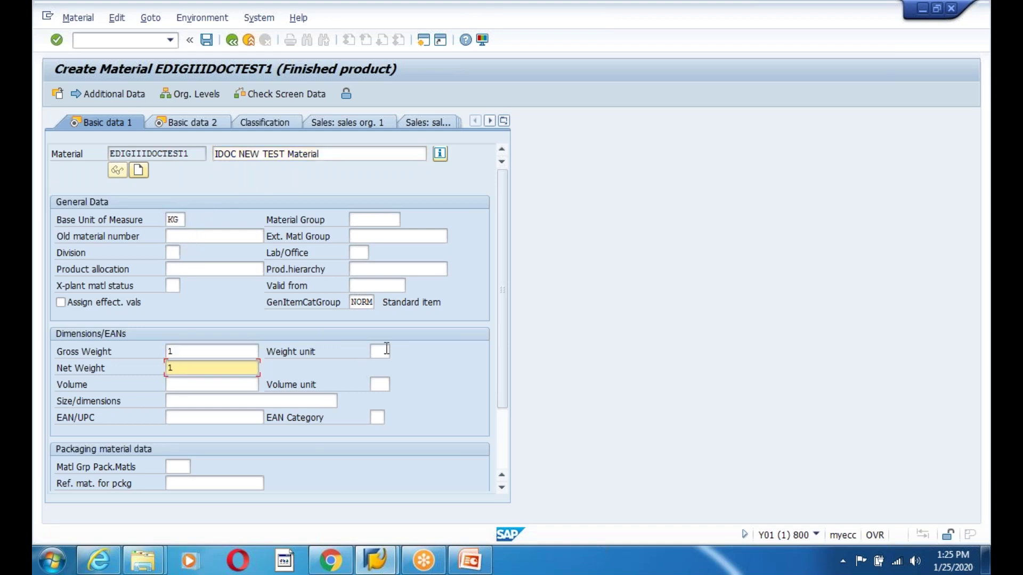
pyautogui.click(387, 350)
pyautogui.write('K')
pyautogui.click(392, 366)
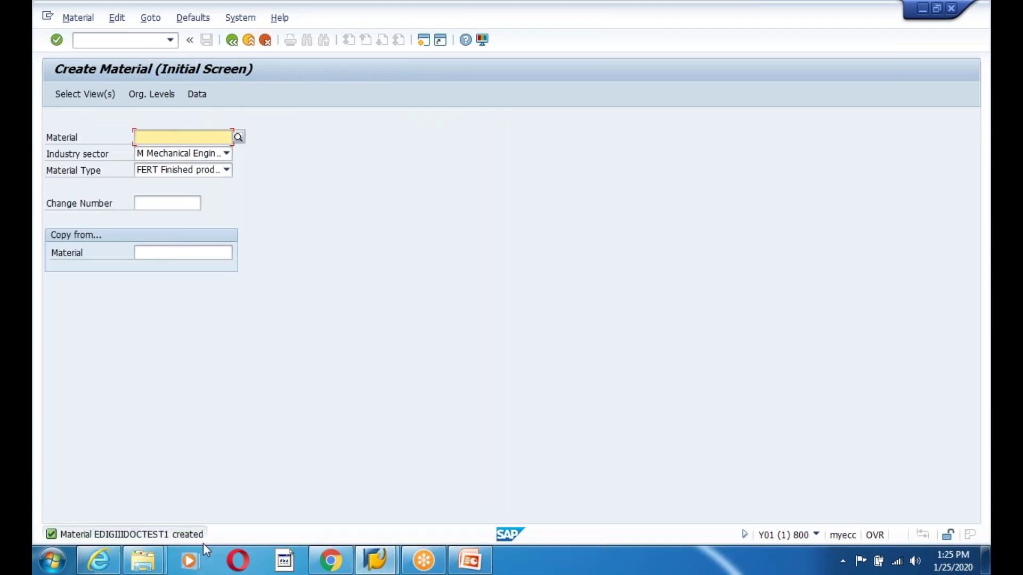
pyautogui.click(233, 40)
# Send material EDIGIIIDOCTEST1 via bd1 to logical system ZIFFU810, acknowledging the IDoc messages
pyautogui.write('bd10')
pyautogui.press('Return')
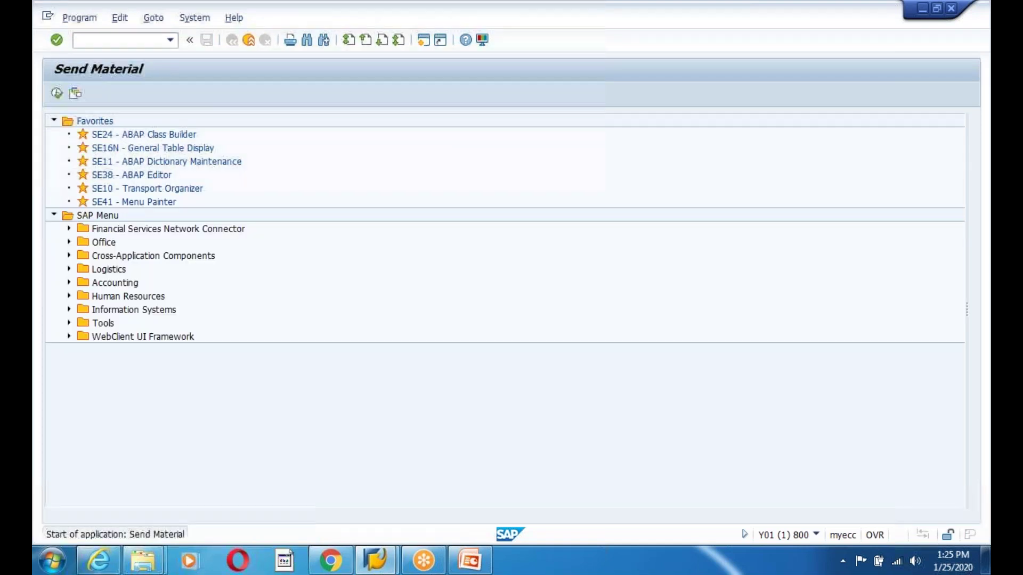
pyautogui.write('EDI')
pyautogui.press('F4')
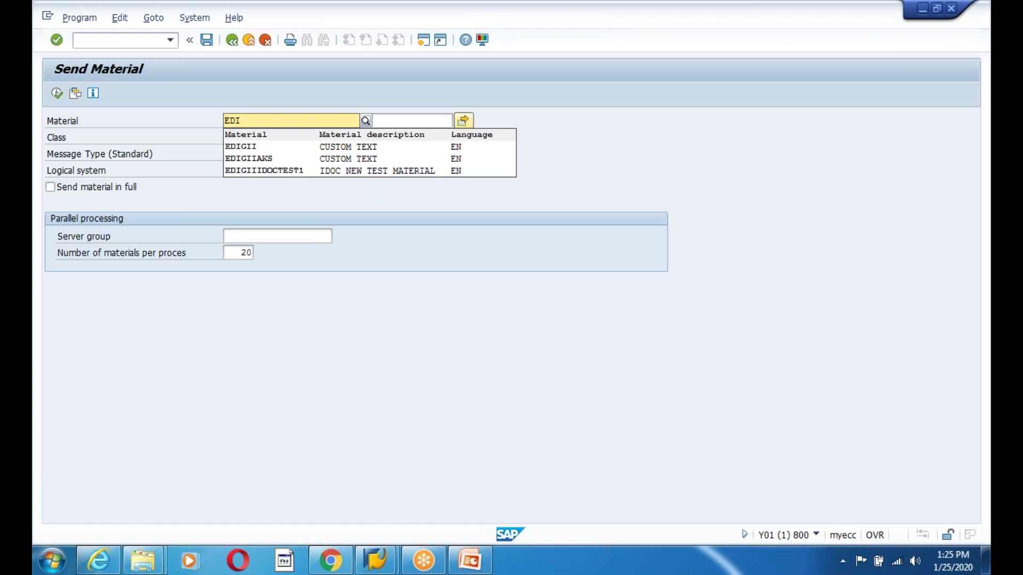
pyautogui.click(256, 170)
pyautogui.click(250, 170)
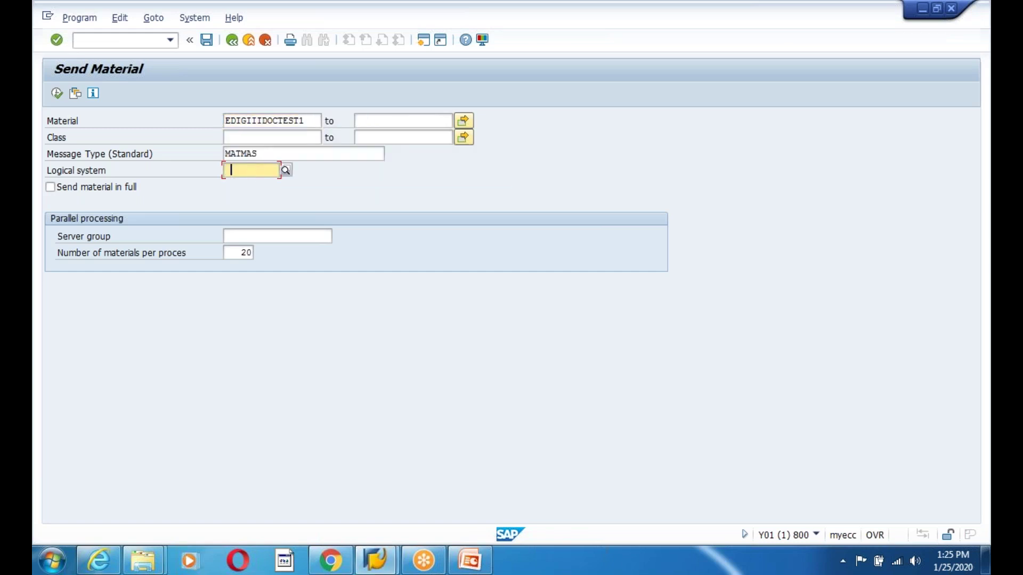
pyautogui.click(246, 183)
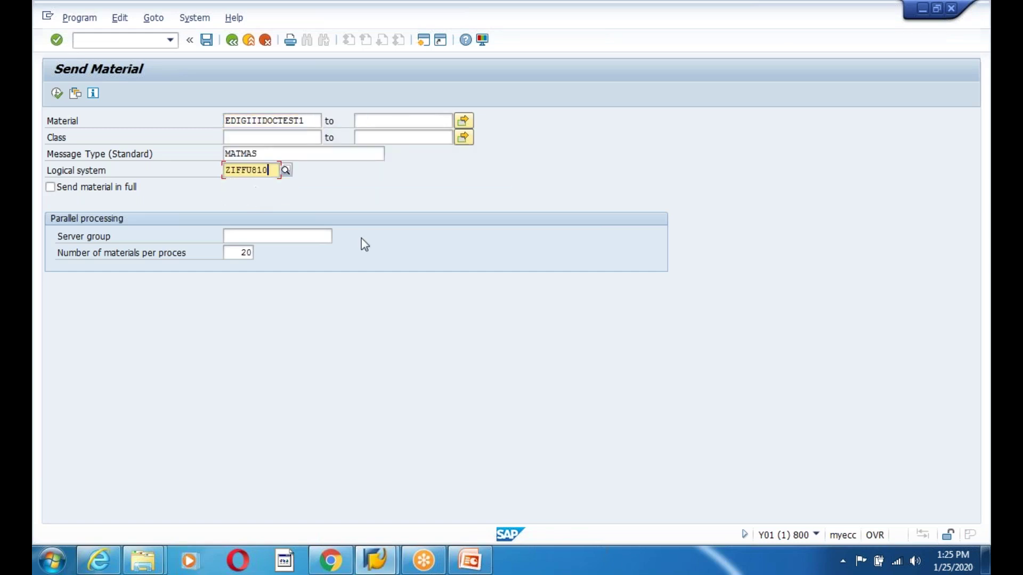
pyautogui.click(57, 93)
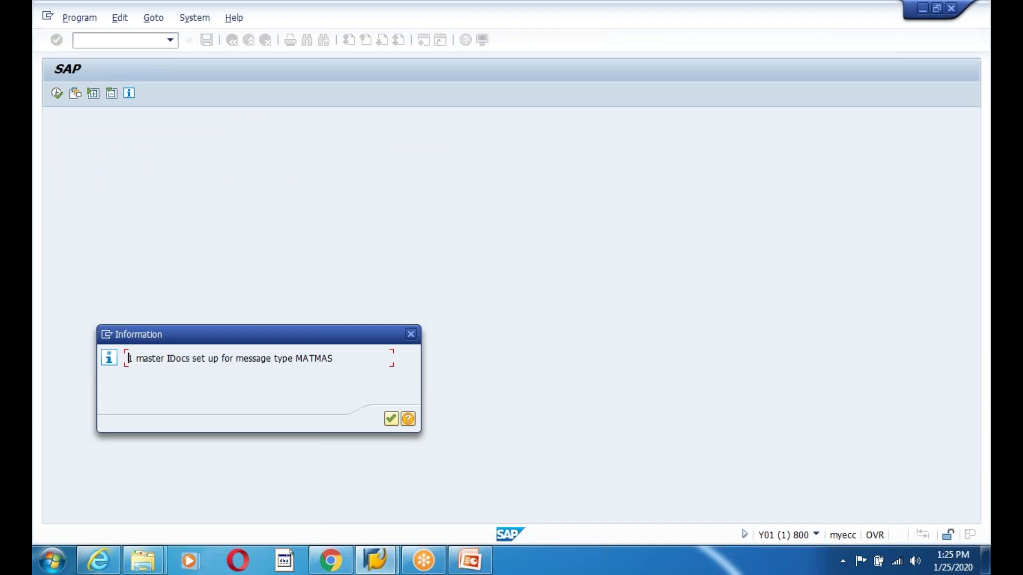
pyautogui.press('Return')
pyautogui.press('Return')
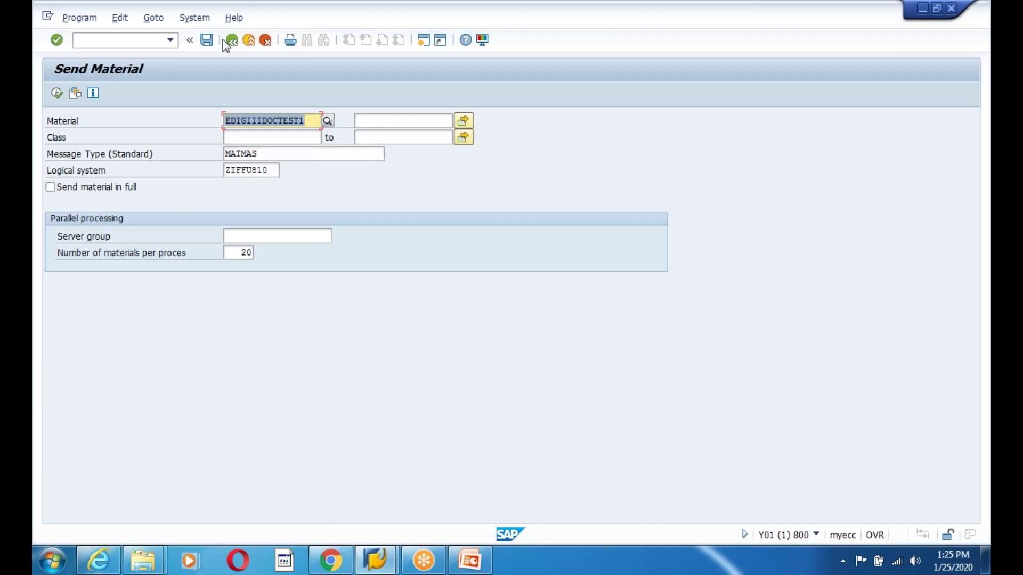
# List the IDocs in WE02, showing MATMAS05 IDoc 3273756 at status 30
pyautogui.click(232, 40)
pyautogui.write('we02')
pyautogui.press('Return')
pyautogui.press('F8')
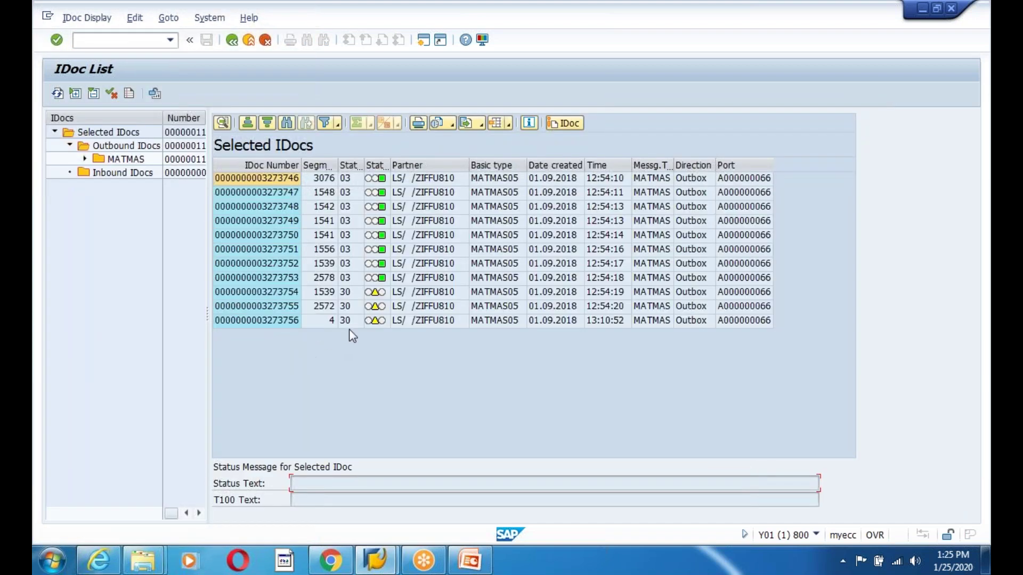
# Open IDoc 3273756's control record, copy its number, and return to the main menu
pyautogui.doubleClick(265, 320)
pyautogui.doubleClick(120, 146)
pyautogui.moveTo(220, 120); pyautogui.dragTo(153, 117)
pyautogui.hotkey('ctrl', 'c')
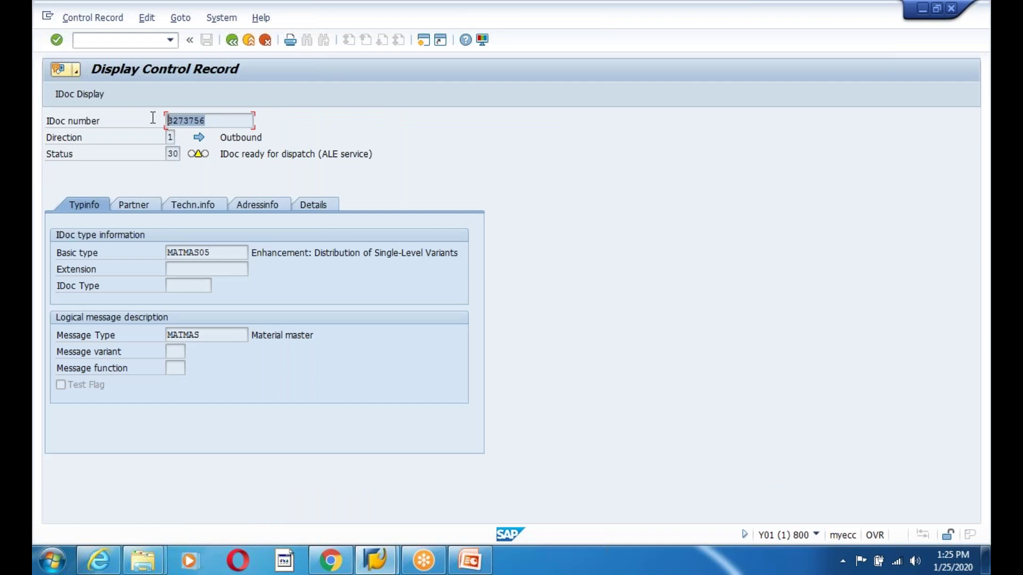
pyautogui.click(230, 41)
pyautogui.click(230, 40)
pyautogui.click(230, 40)
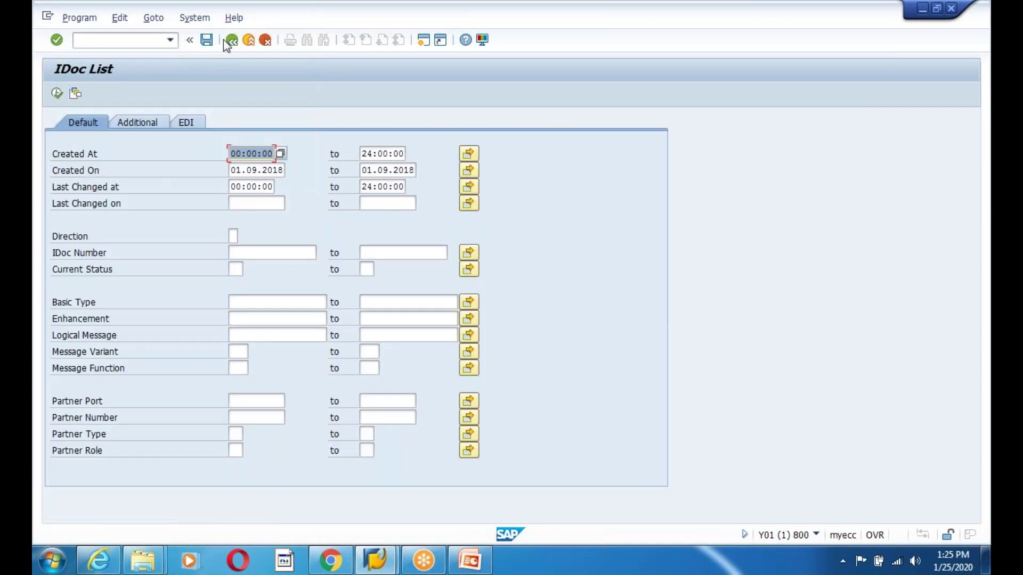
pyautogui.click(225, 41)
# Run program RSEOUT00 from the ABAP Editor for IDoc 3273756, then go back
pyautogui.write('se38')
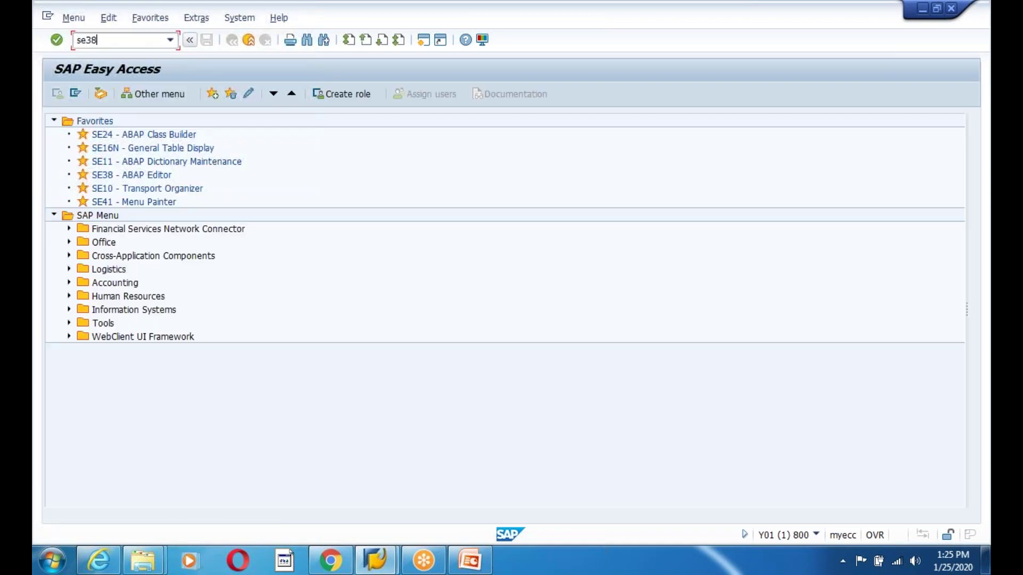
pyautogui.press('Return')
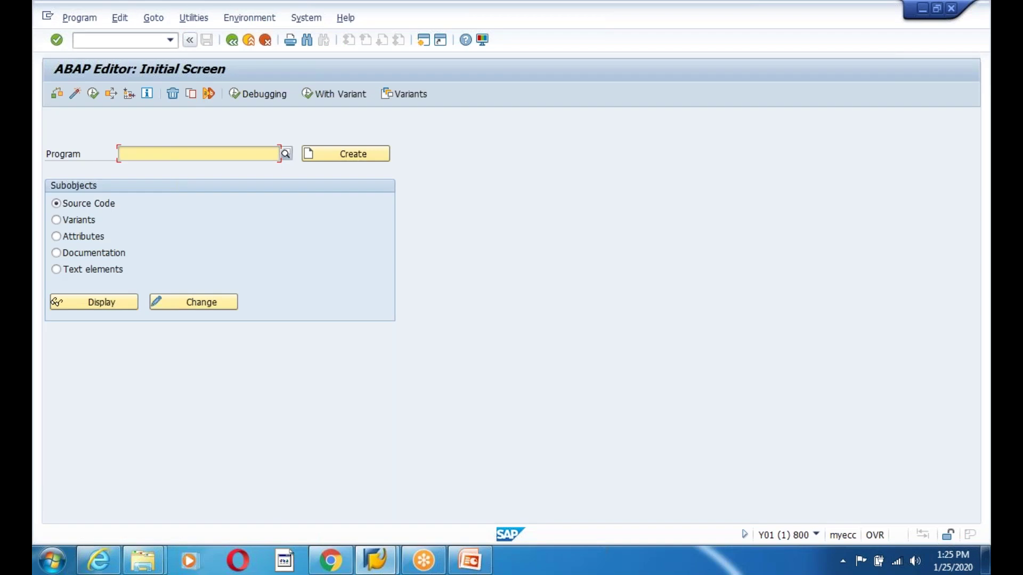
pyautogui.write('rseout')
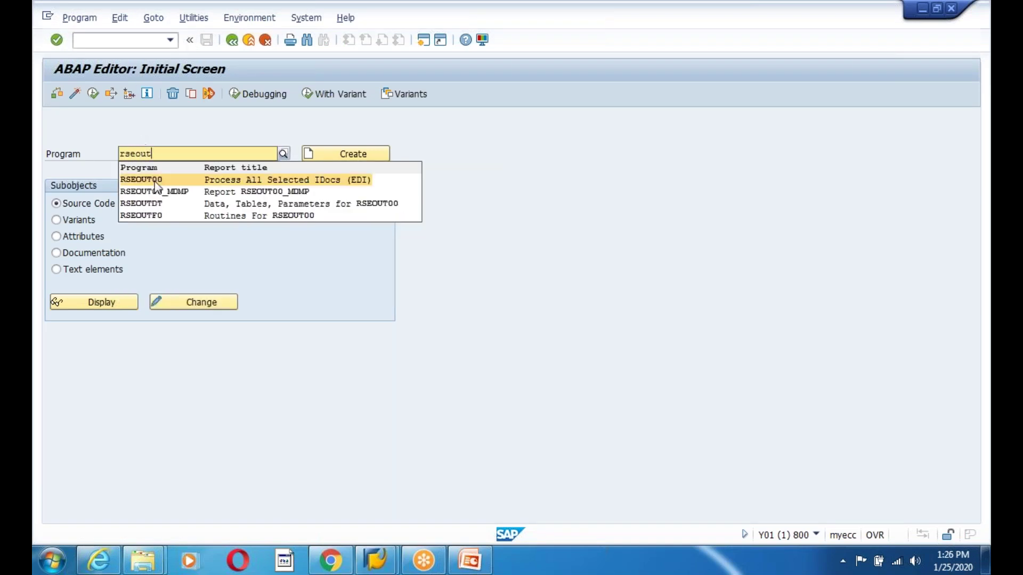
pyautogui.click(154, 179)
pyautogui.click(94, 94)
pyautogui.hotkey('ctrl', 'v')
pyautogui.click(56, 93)
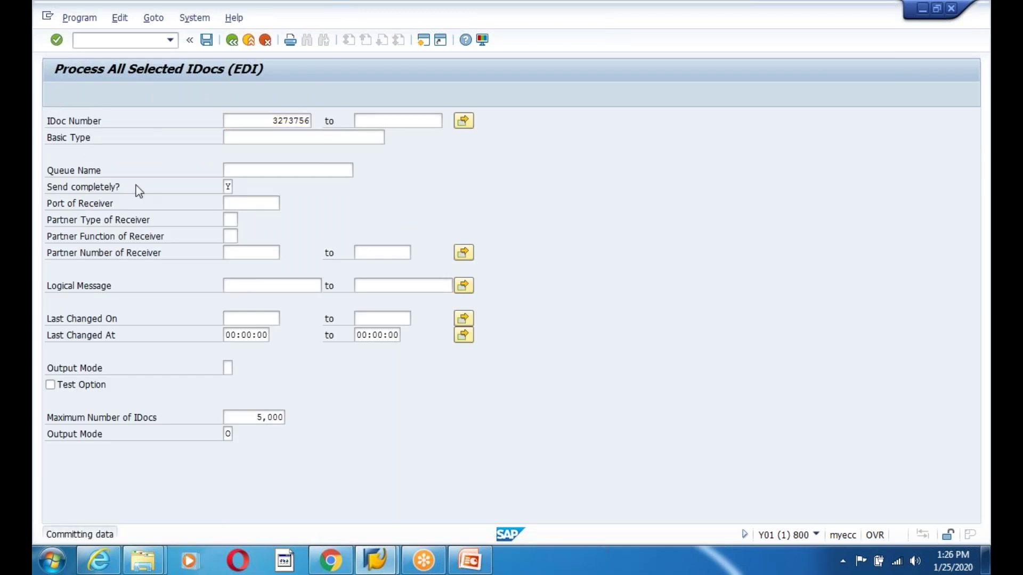
pyautogui.press('Return')
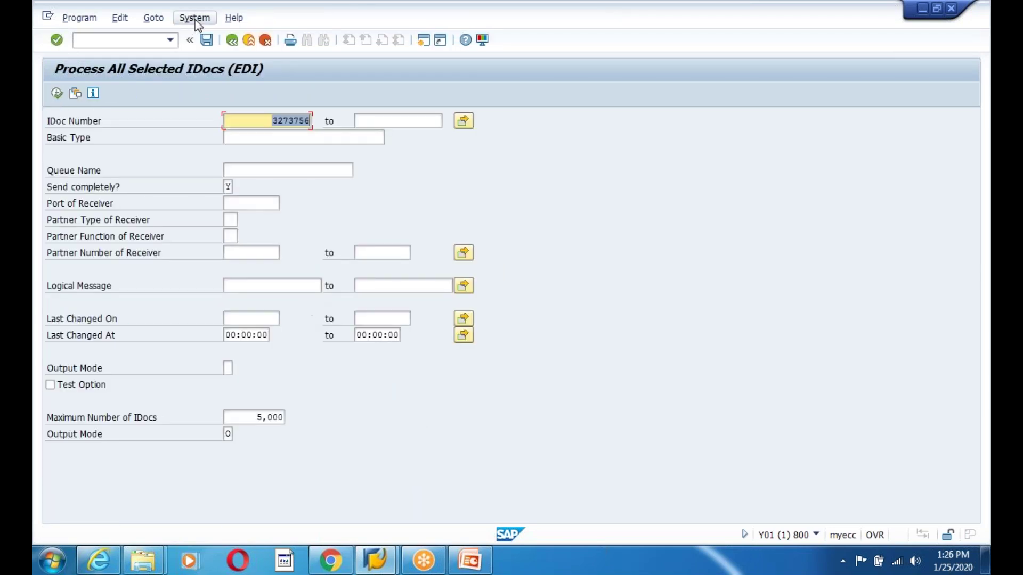
pyautogui.click(233, 42)
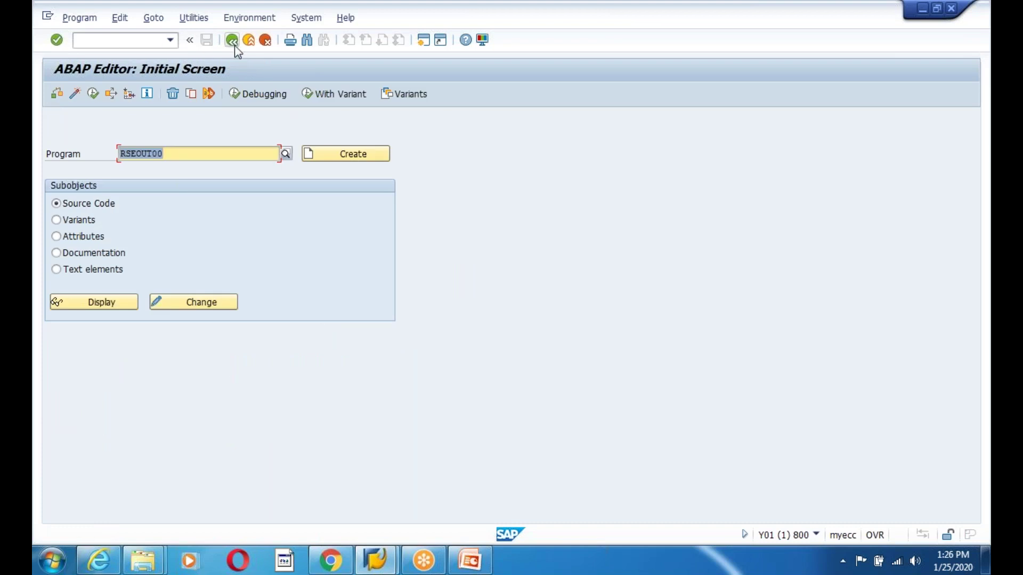
pyautogui.click(233, 41)
# List IDocs in WE02 and confirm IDoc 3273756 now has status 03
pyautogui.write('we02')
pyautogui.press('Return')
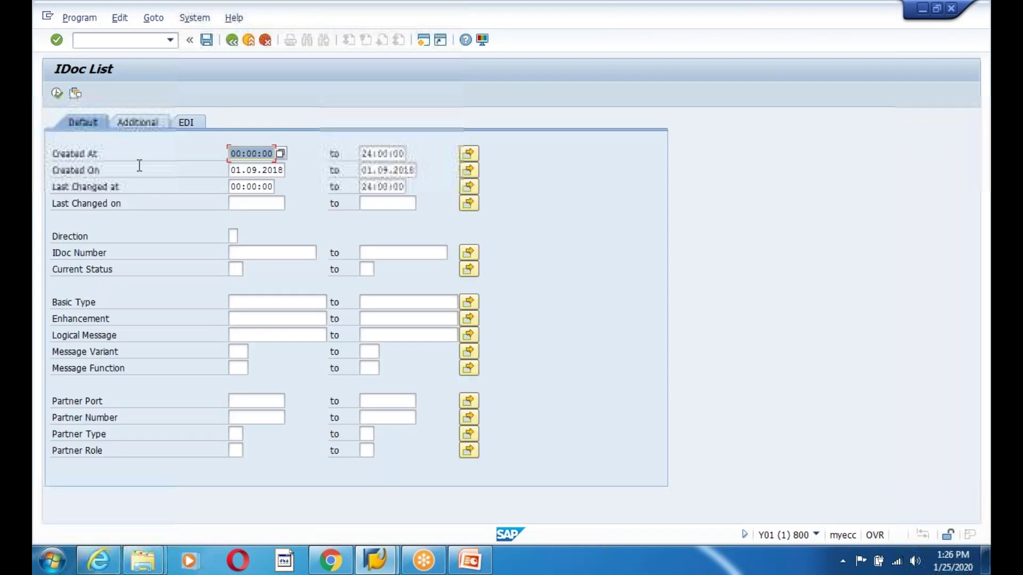
pyautogui.click(57, 93)
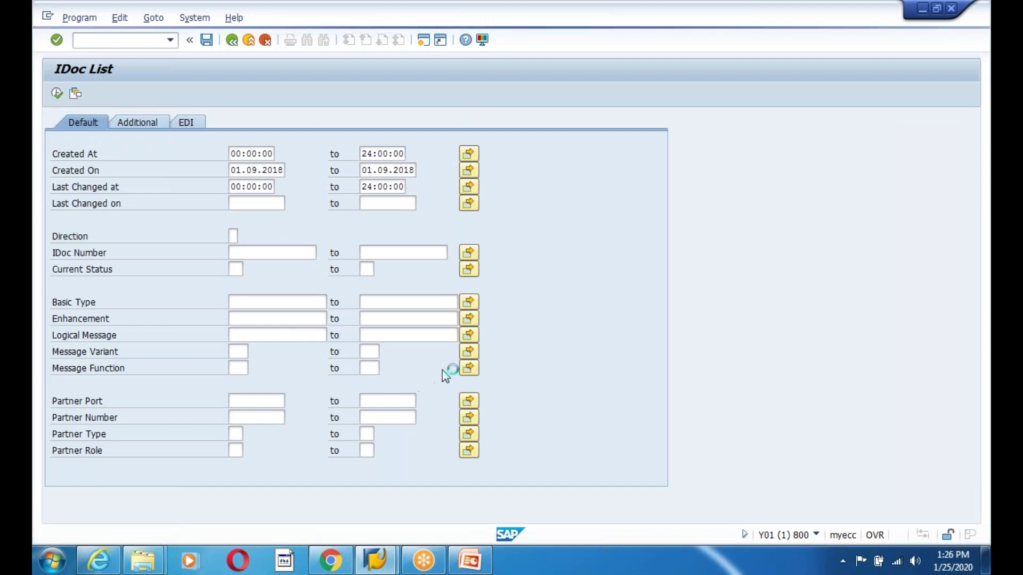
pyautogui.click(342, 325)
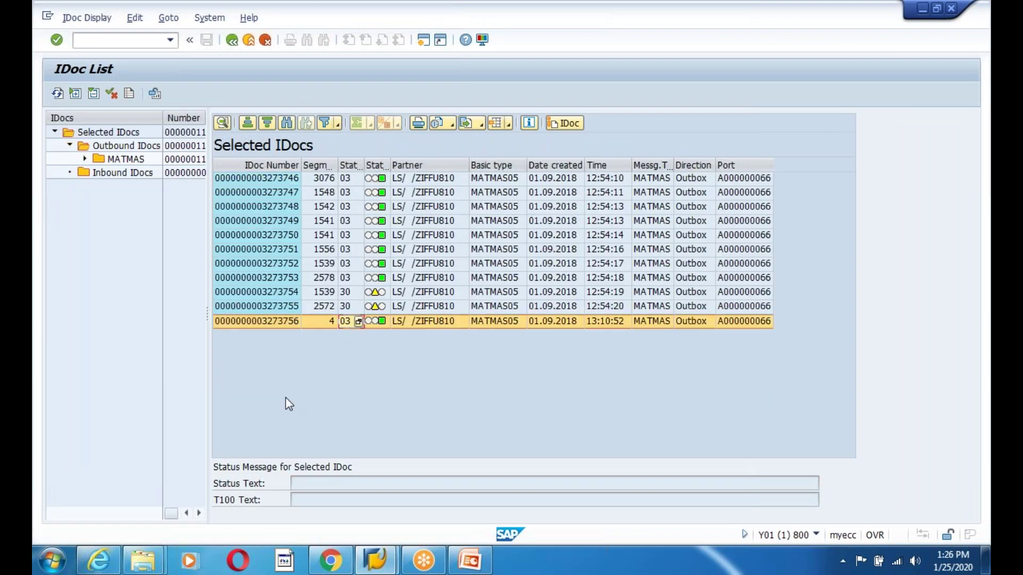
# Open the SAP ECC connection from SAP Logon and start editing the logon client
pyautogui.click(299, 437)
pyautogui.doubleClick(429, 155)
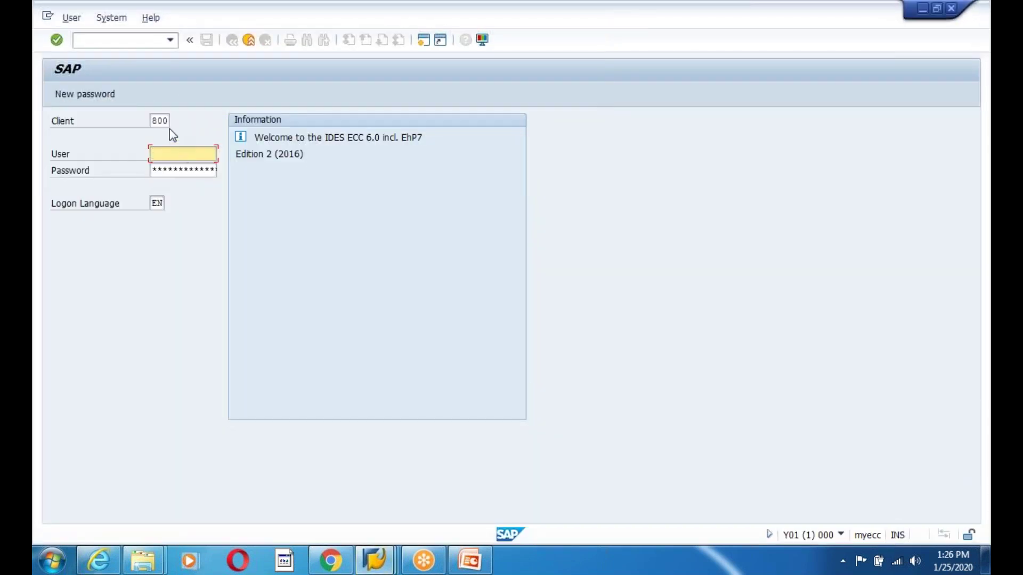
pyautogui.click(168, 126)
# Log on to client 810 with the suggested user and password
pyautogui.press('BackSpace')
pyautogui.press('BackSpace')
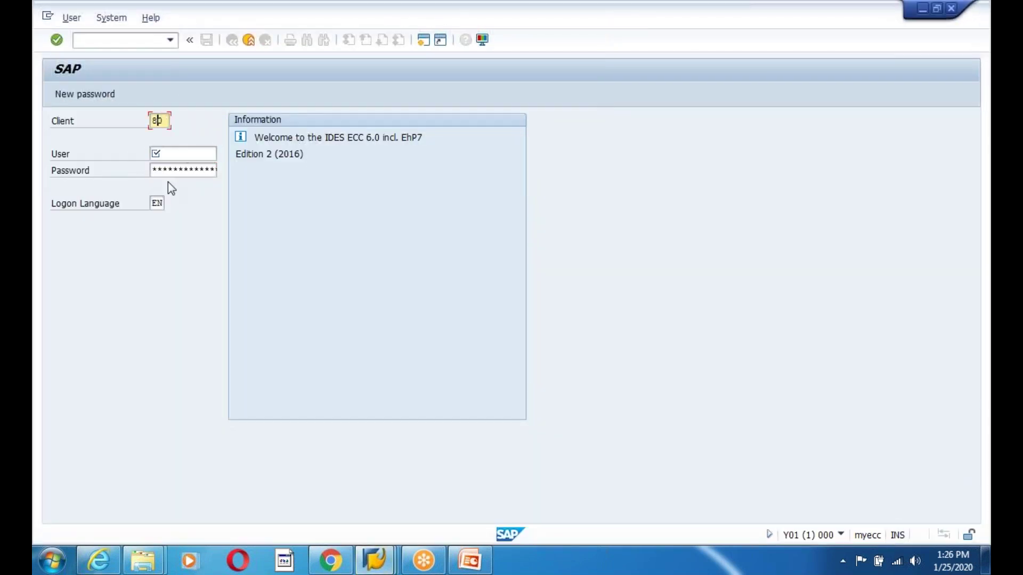
pyautogui.write('10')
pyautogui.press('Tab')
pyautogui.write('s')
pyautogui.press('BackSpace')
pyautogui.write('id')
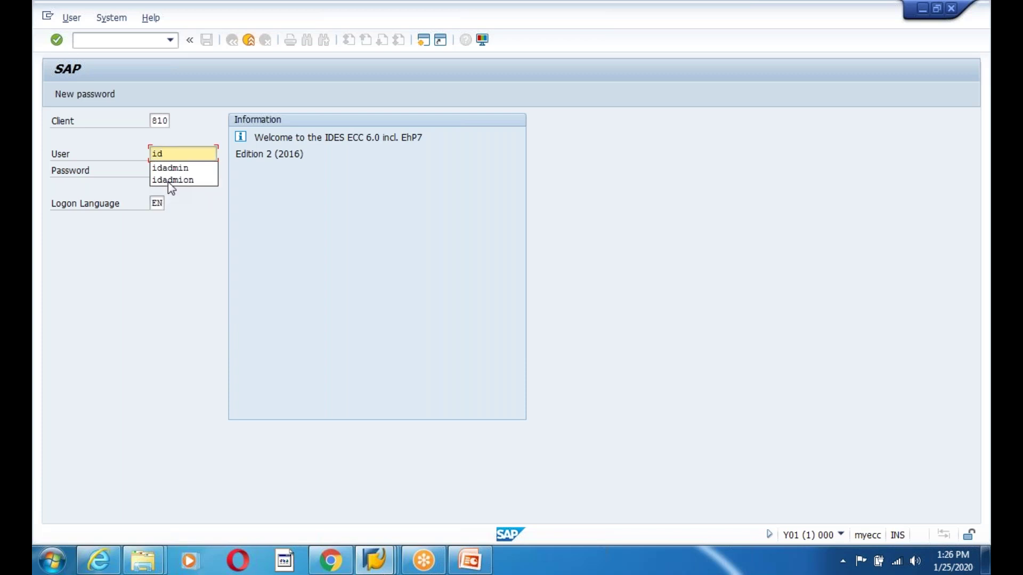
pyautogui.press('Down')
pyautogui.press('Return')
pyautogui.press('Tab')
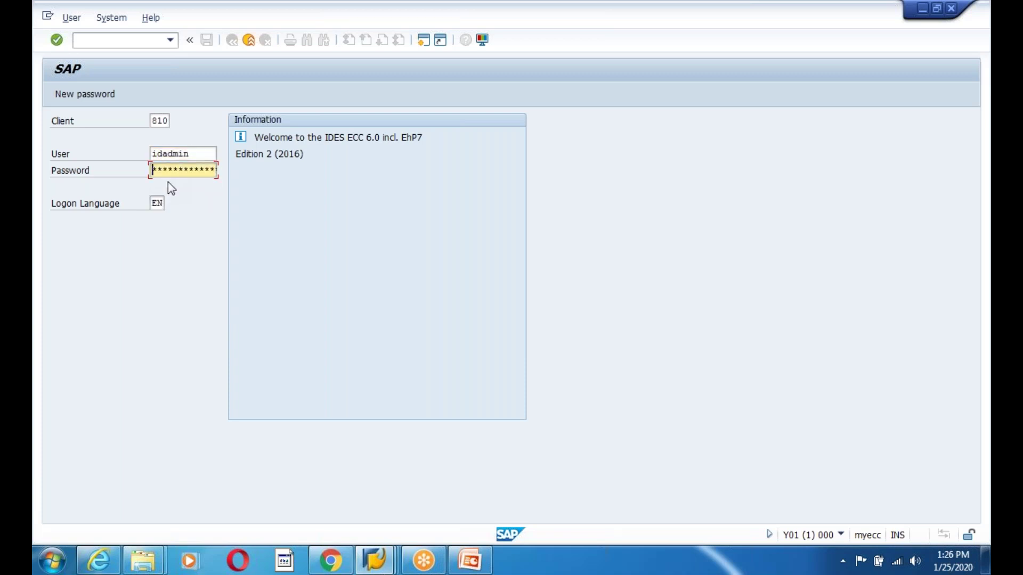
pyautogui.press('Return')
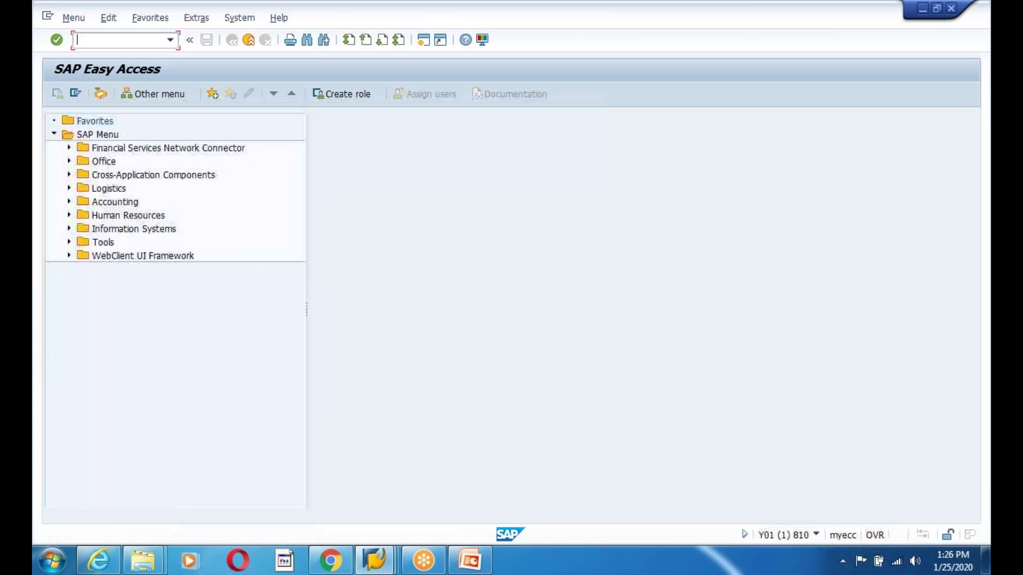
# List the IDocs and select inbound IDoc 259010 at status 64
pyautogui.press('Return')
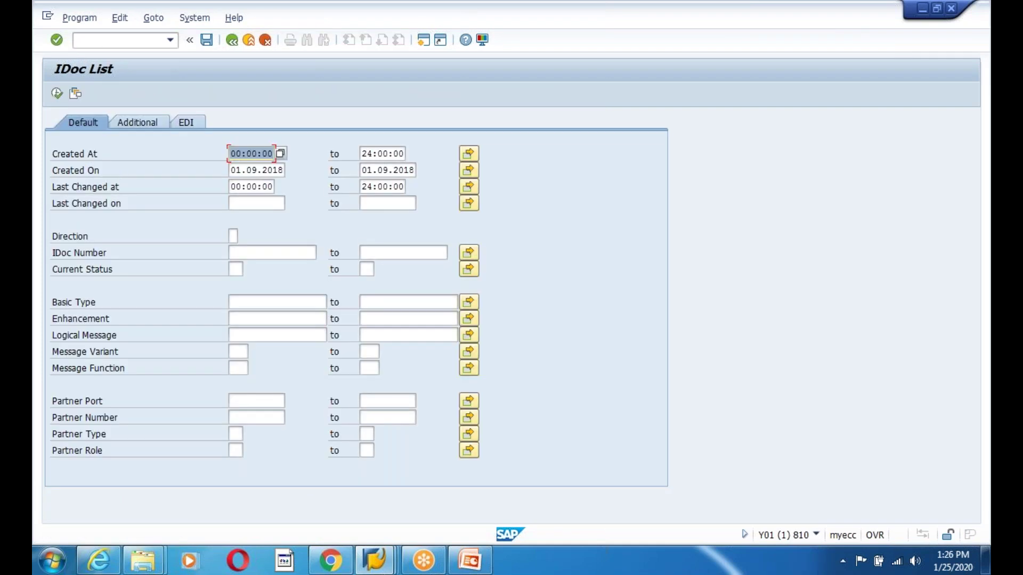
pyautogui.press('F8')
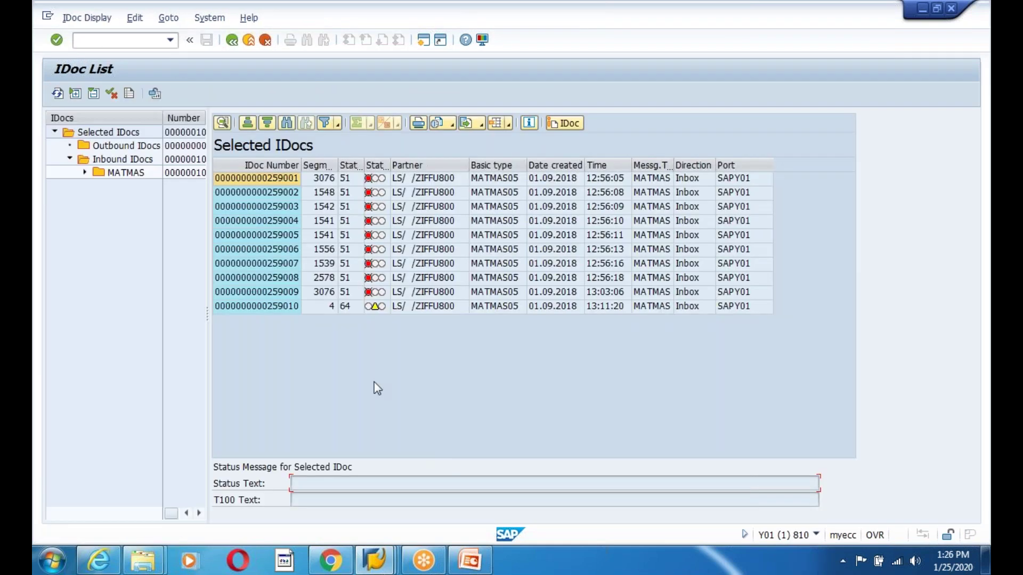
pyautogui.click(281, 308)
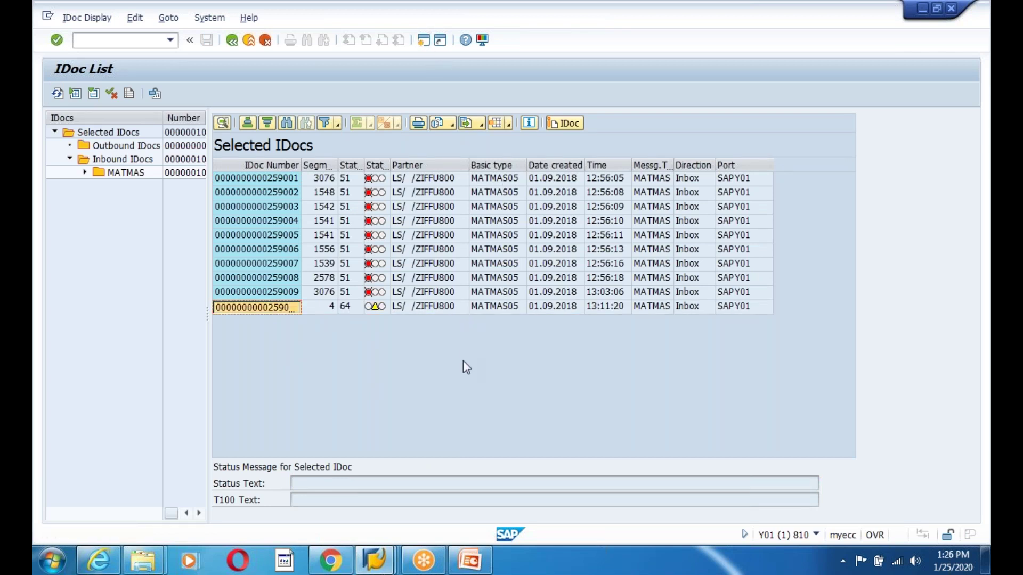
# Run program RBDAPP01 via se38 for inbound IDoc 259010
pyautogui.write('se38')
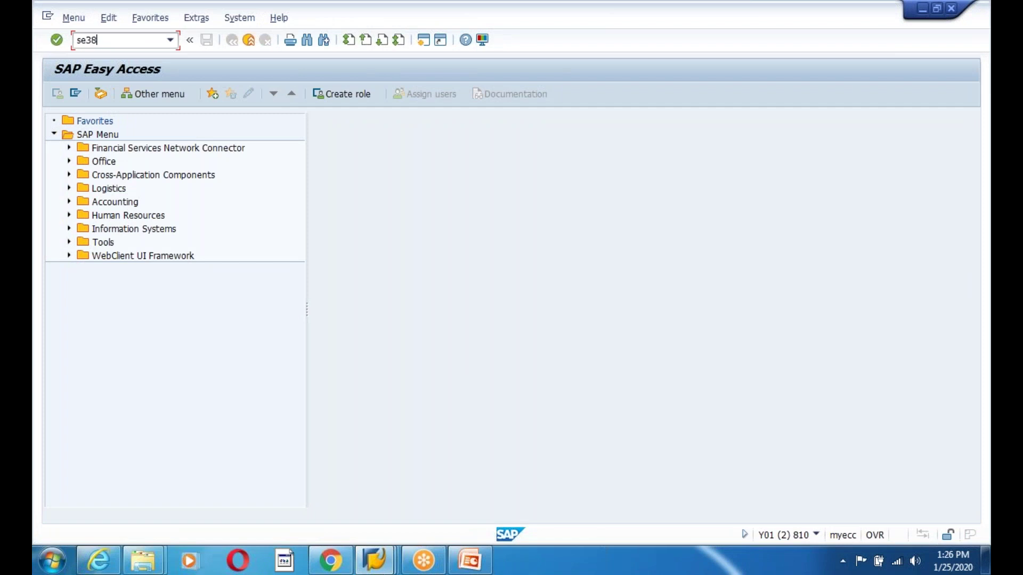
pyautogui.press('Return')
pyautogui.write('RBDApp0')
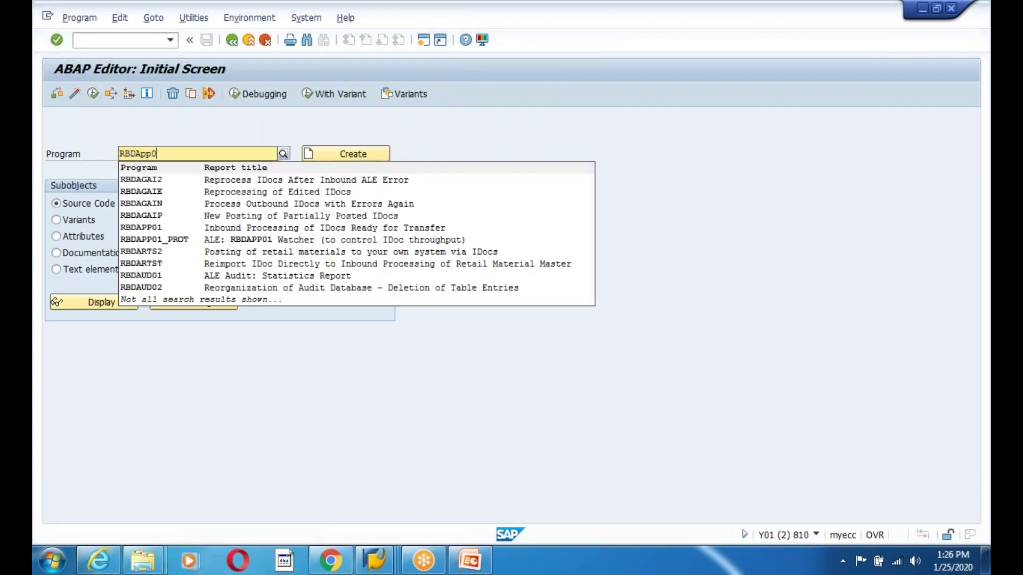
pyautogui.write('1')
pyautogui.click(166, 179)
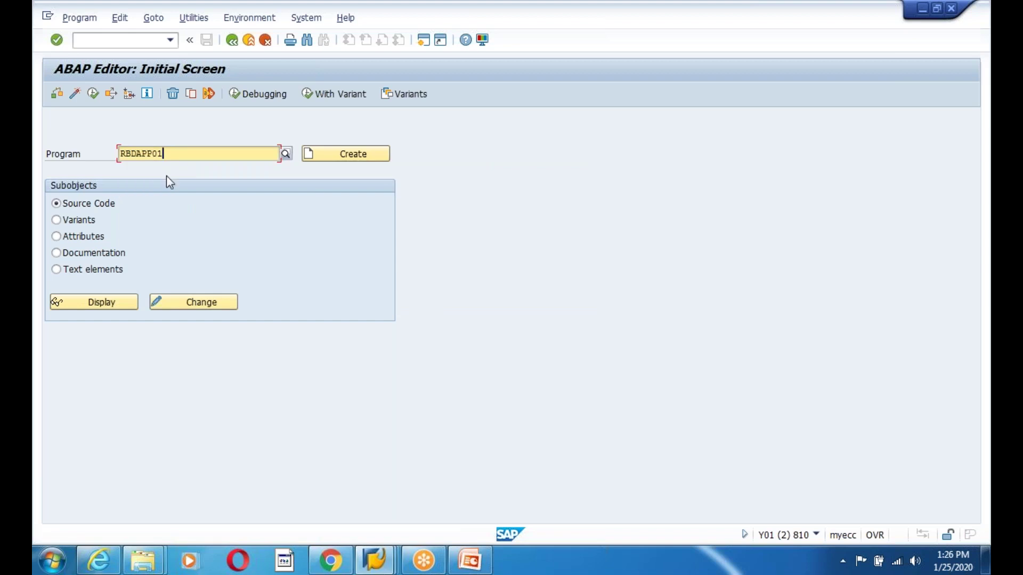
pyautogui.click(94, 96)
pyautogui.hotkey('ctrl', 'v')
pyautogui.click(57, 93)
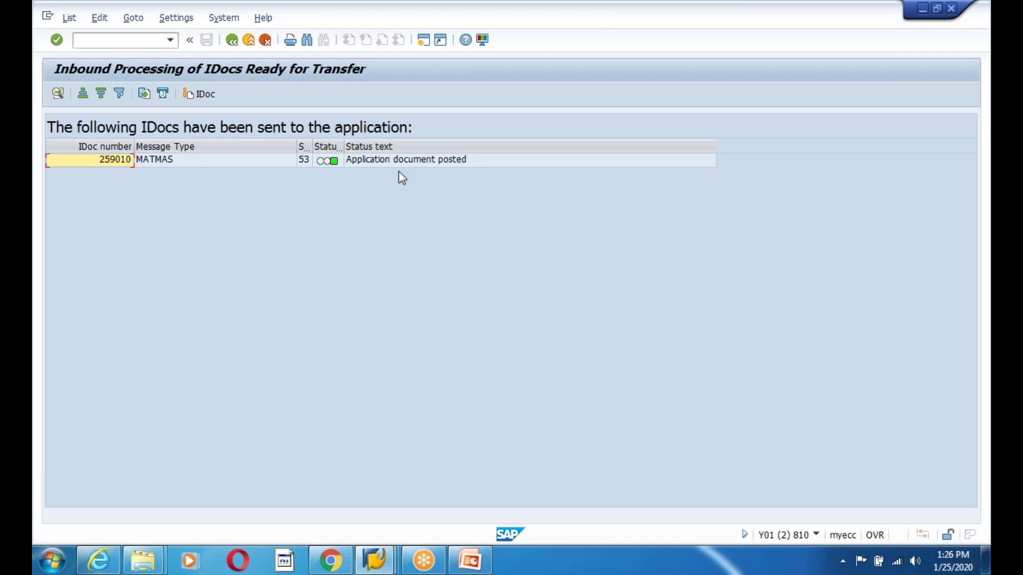
# Check that IDoc 259010 shows status 53, then return to Easy Access
pyautogui.click(377, 163)
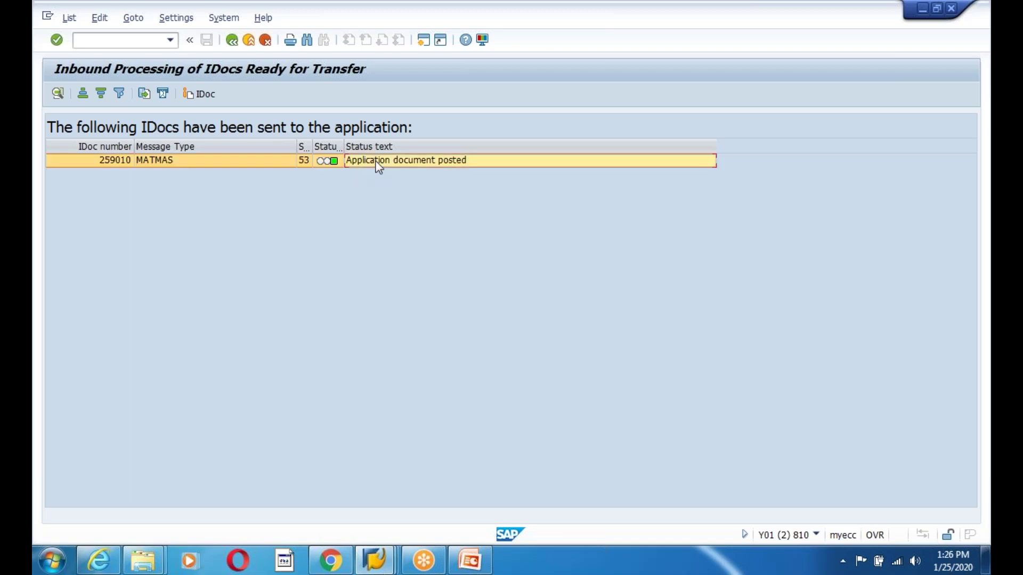
pyautogui.click(301, 161)
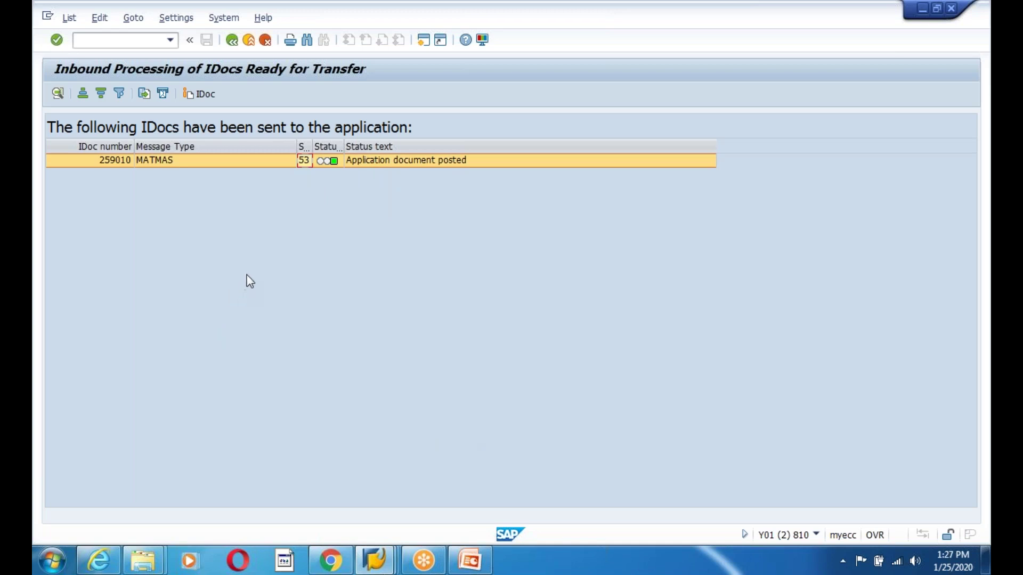
pyautogui.click(232, 40)
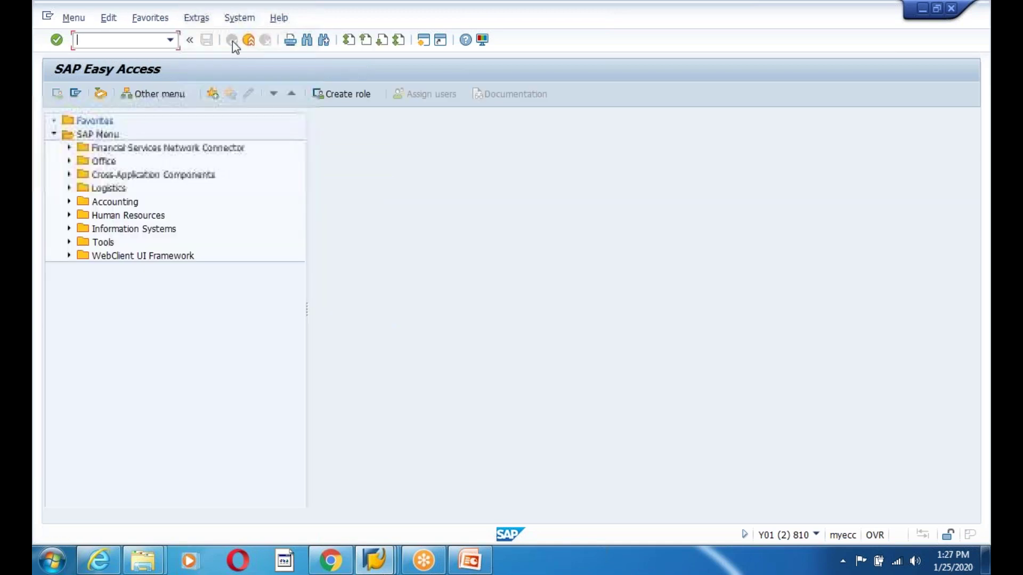
# Start MM03 and copy material number EDIGIIIDOCTEST1 from IDoc 259010's E1MARAM segment
pyautogui.write('mm03')
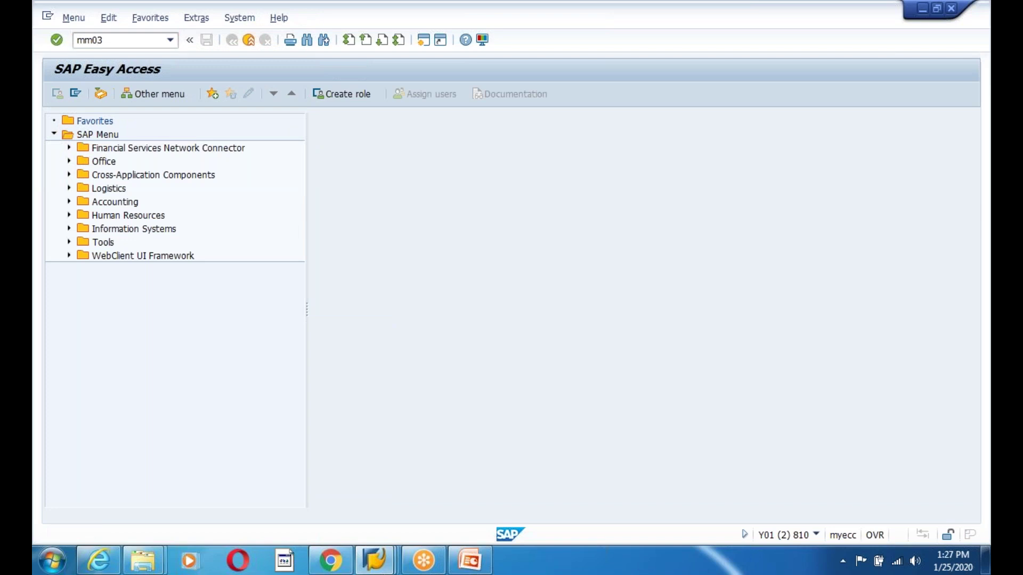
pyautogui.press('Return')
pyautogui.write('edi')
pyautogui.hotkey('alt', 'Tab')
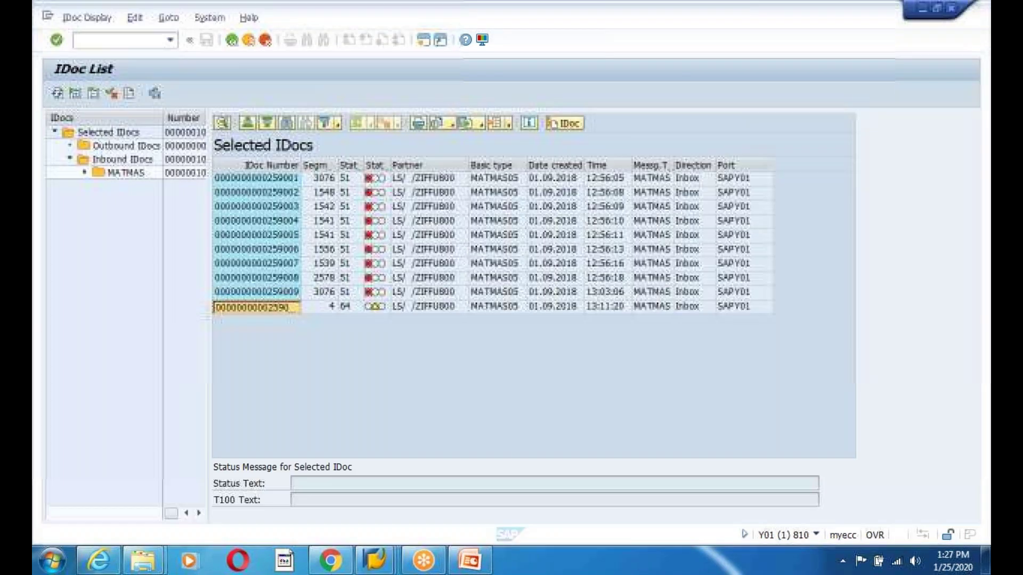
pyautogui.doubleClick(255, 308)
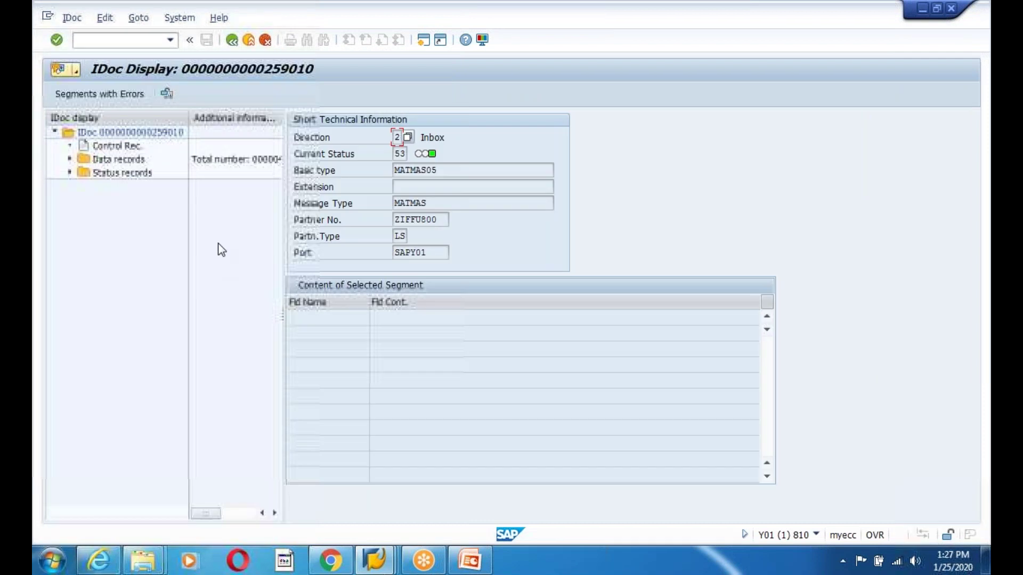
pyautogui.click(108, 173)
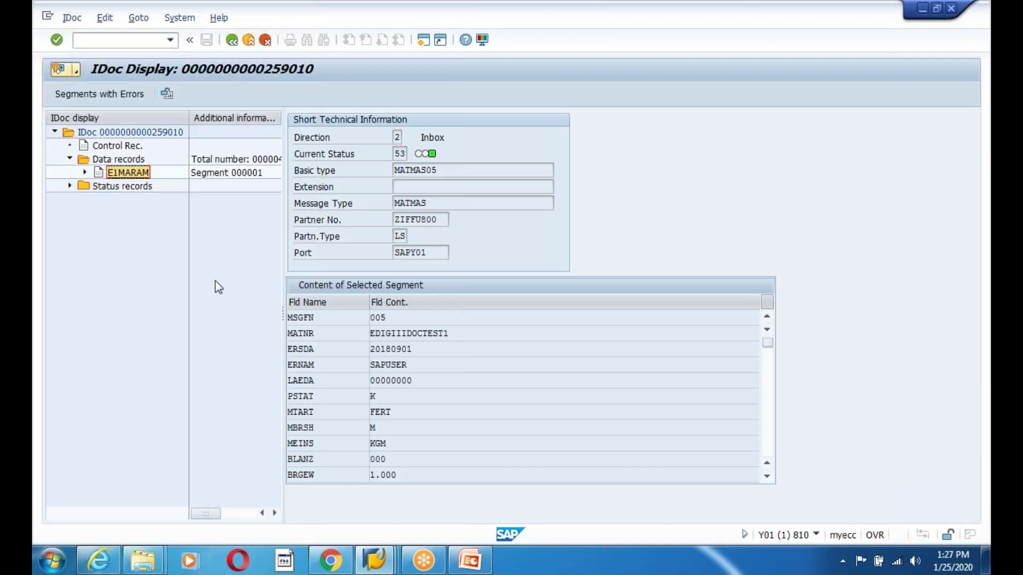
pyautogui.moveTo(452, 334); pyautogui.dragTo(340, 330)
pyautogui.hotkey('ctrl', 'c')
pyautogui.hotkey('alt', 'Tab')
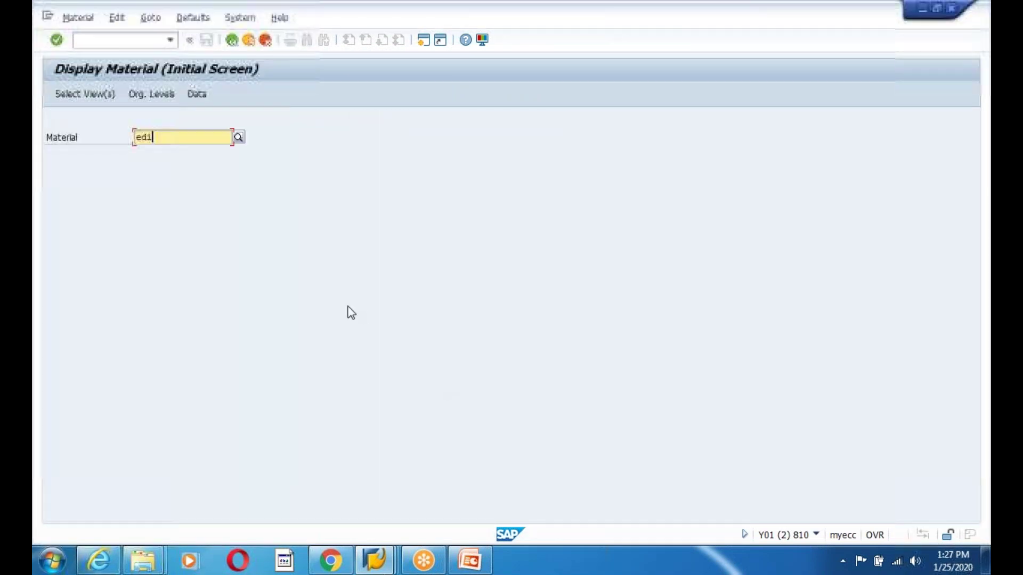
# Display material EDIGIIIDOCTEST1 with the Basic Data 1 and Basic Data 2 views
pyautogui.press('BackSpace')
pyautogui.press('BackSpace')
pyautogui.press('BackSpace')
pyautogui.hotkey('ctrl', 'v')
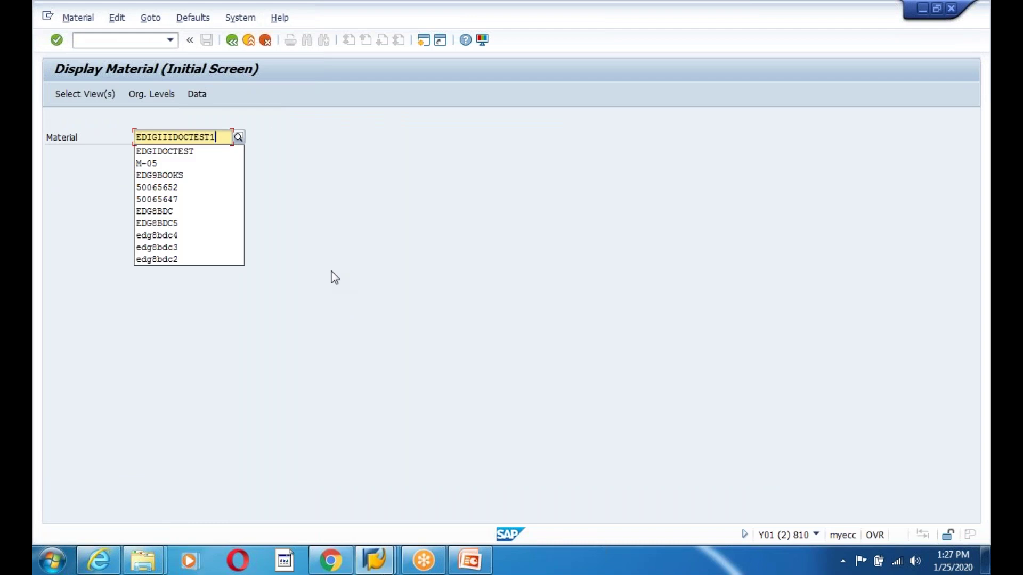
pyautogui.press('Return')
pyautogui.click(338, 274)
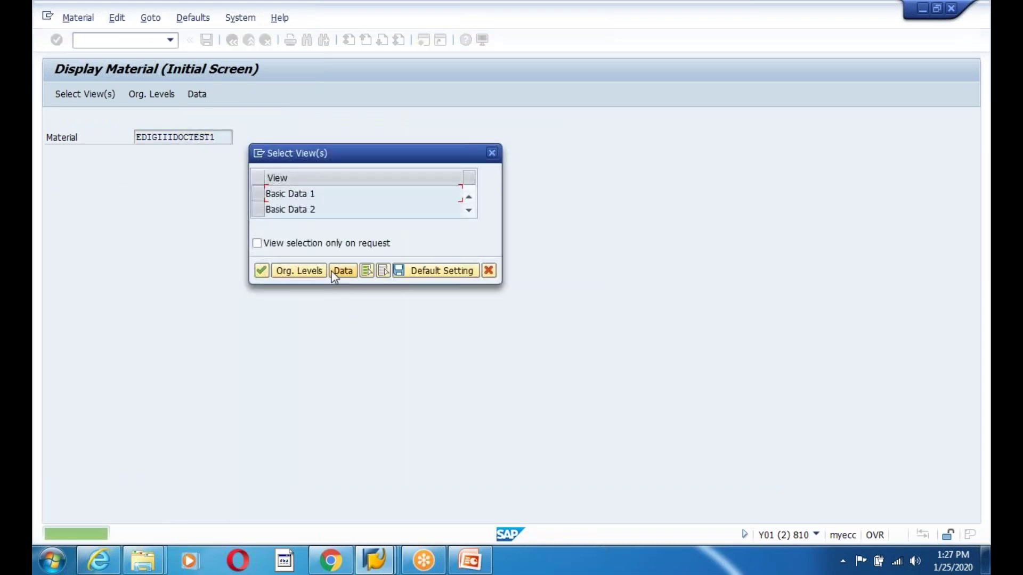
pyautogui.click(257, 193)
pyautogui.click(256, 209)
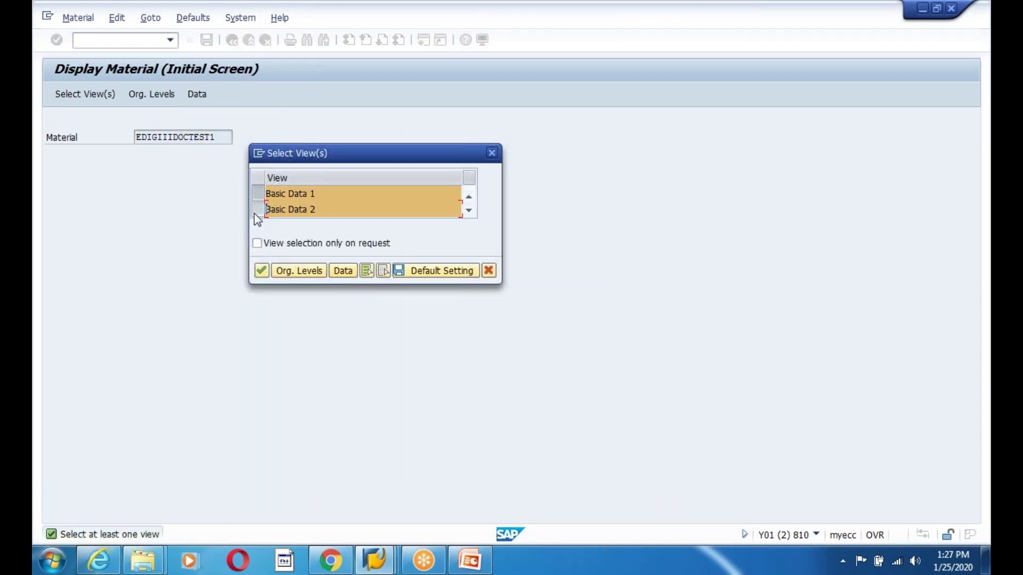
pyautogui.press('Return')
# Review the material description and its 1 KG net weight
pyautogui.moveTo(319, 154); pyautogui.dragTo(203, 156)
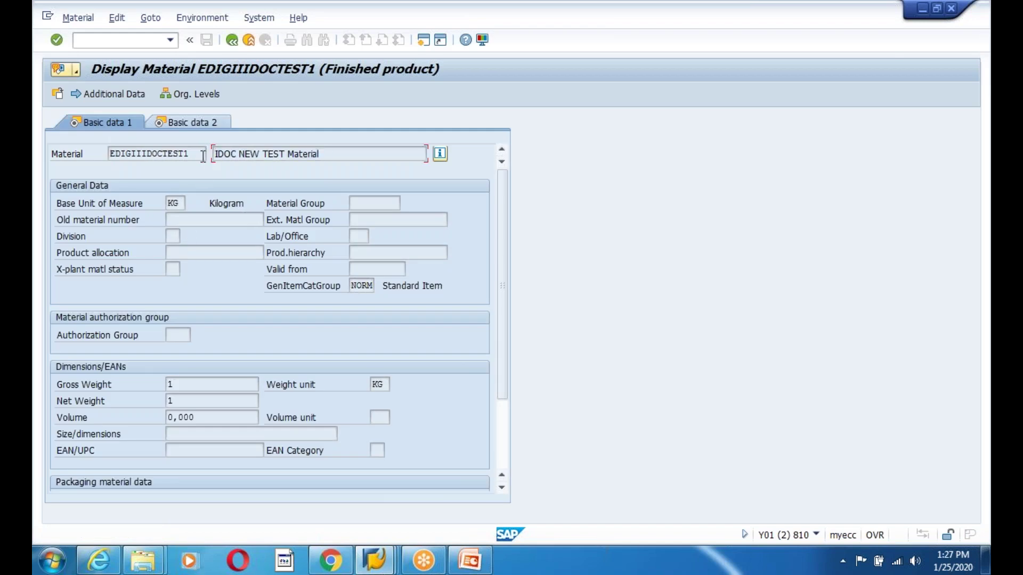
pyautogui.click(178, 399)
pyautogui.click(373, 384)
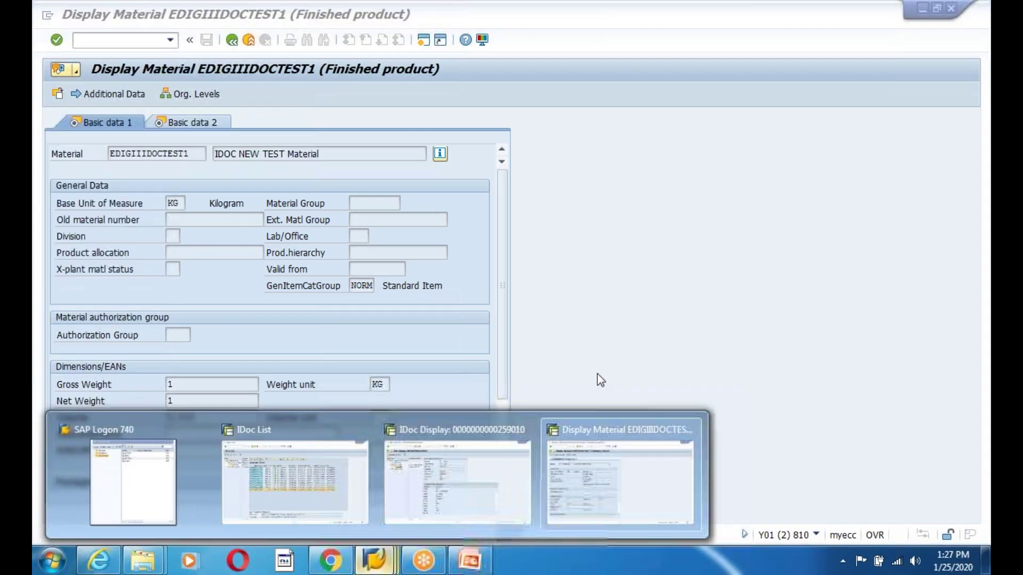
pyautogui.click(470, 560)
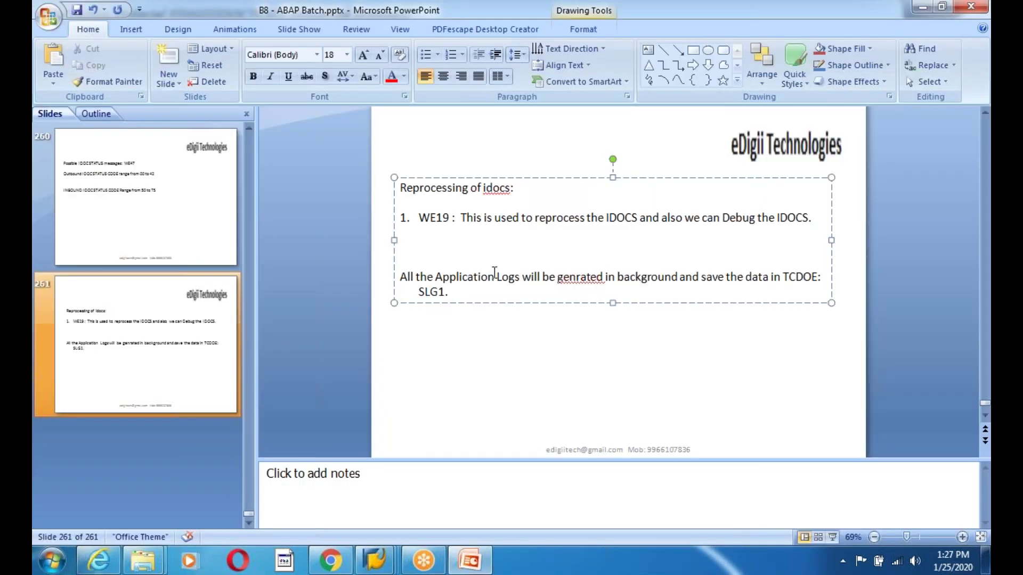
# Browse slides 260, 261, 258 and 257 on IDoc status codes and reprocessing
pyautogui.click(165, 349)
pyautogui.click(152, 242)
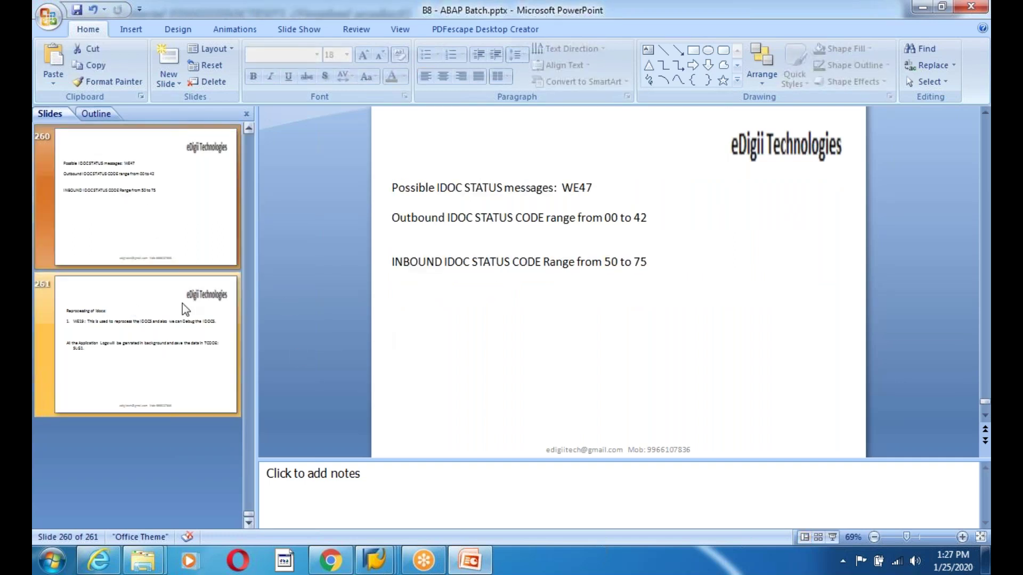
pyautogui.click(112, 335)
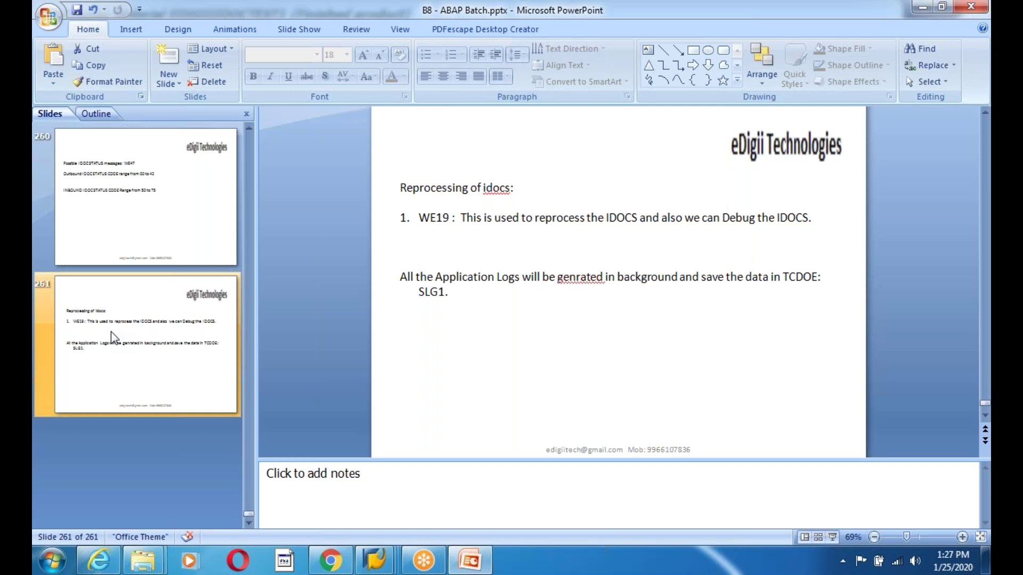
pyautogui.scroll(3, 133, 375)
pyautogui.click(144, 338)
pyautogui.click(165, 233)
pyautogui.click(157, 341)
# Return to the SAP IDoc list window and back out to the Easy Access menu
pyautogui.moveTo(373, 561)
pyautogui.click(296, 455)
pyautogui.click(231, 41)
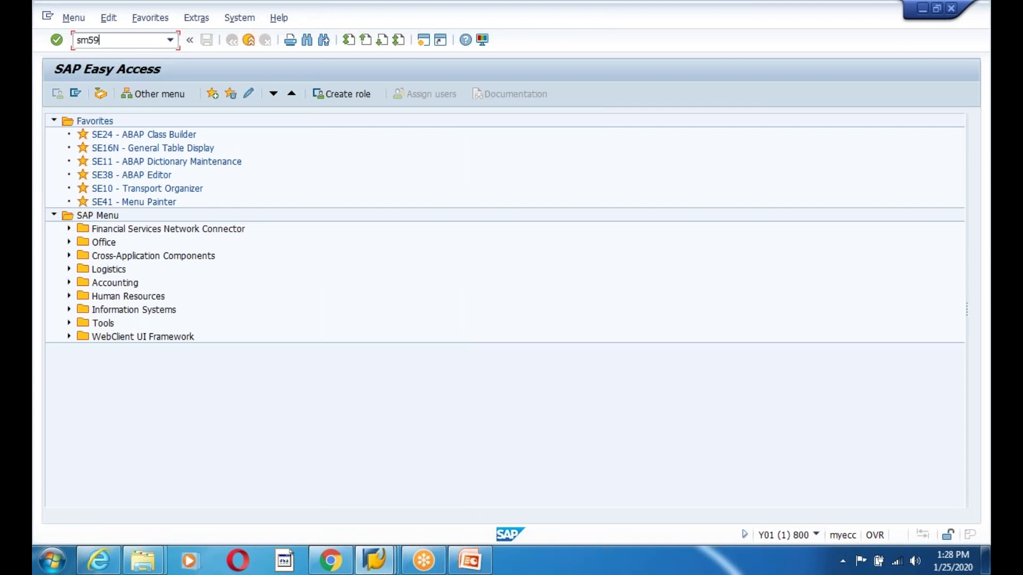
# Open SM59's ABAP Connections list and scroll through its destinations
pyautogui.press('Return')
pyautogui.click(54, 186)
pyautogui.click(101, 376)
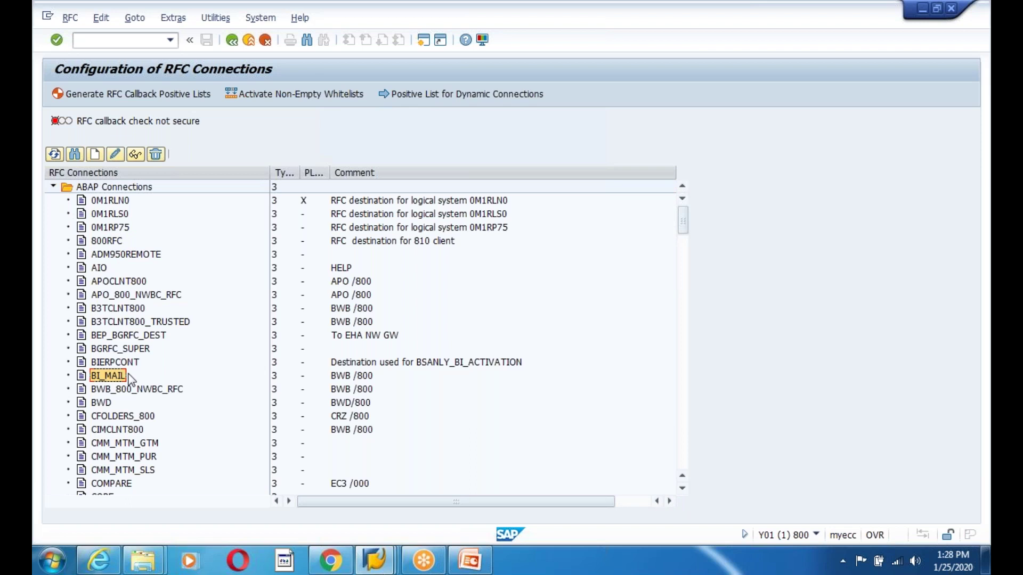
pyautogui.scroll(-10, 130, 379)
pyautogui.scroll(-5, 134, 415)
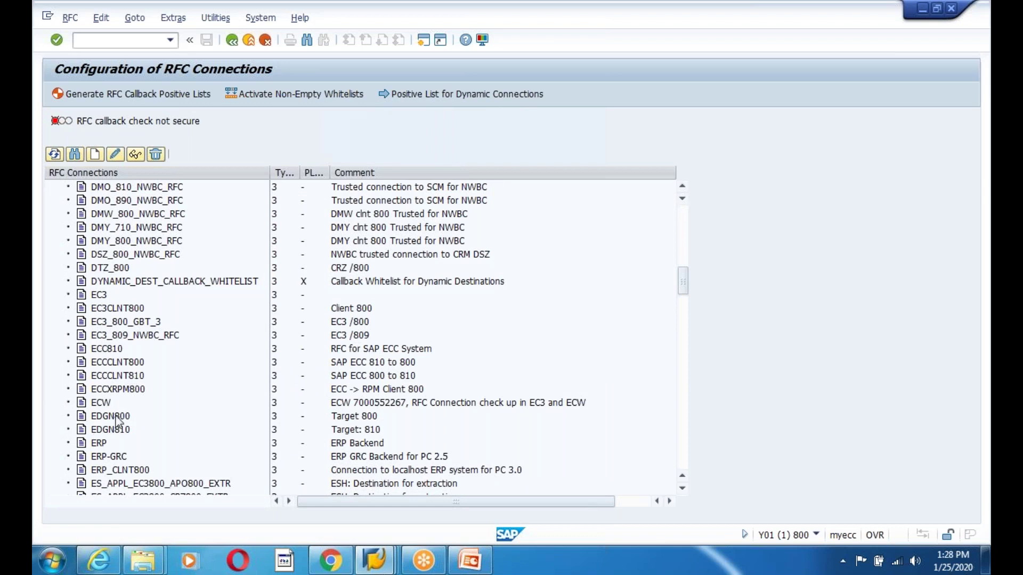
pyautogui.click(114, 417)
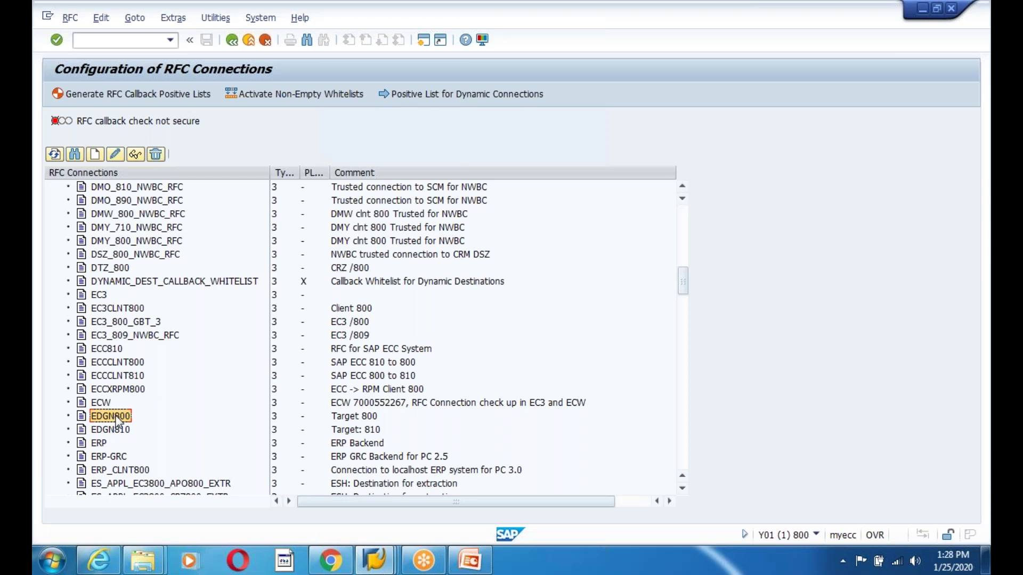
pyautogui.scroll(-1, 118, 421)
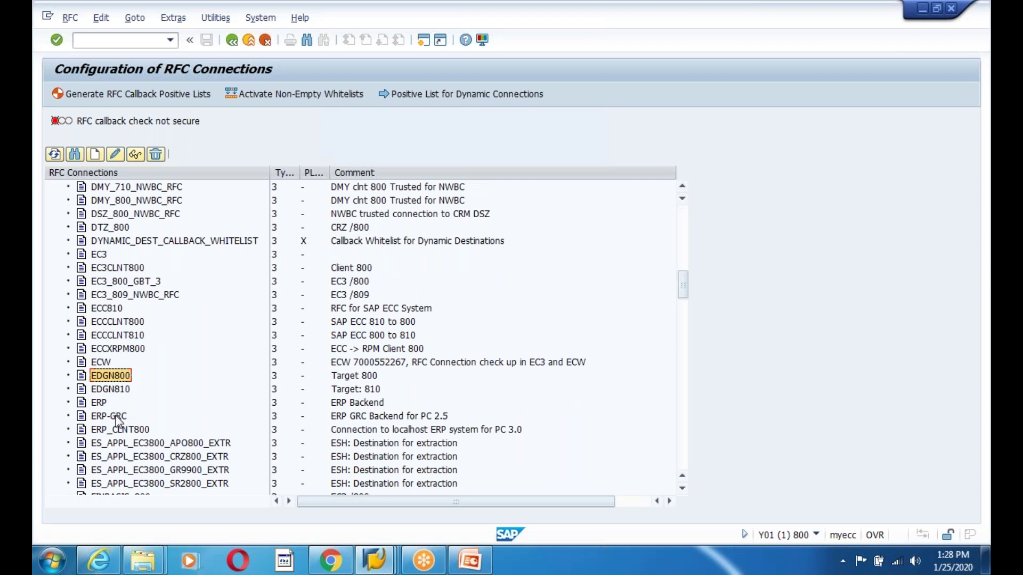
# Show destination EDGN810's Logon & Security settings and mark its RFC logon user
pyautogui.doubleClick(113, 390)
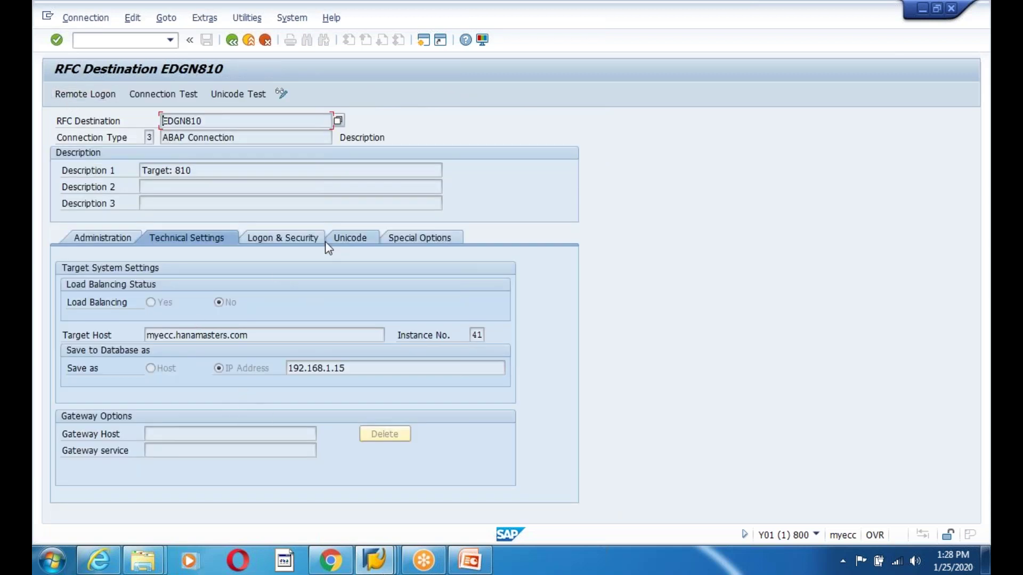
pyautogui.click(272, 238)
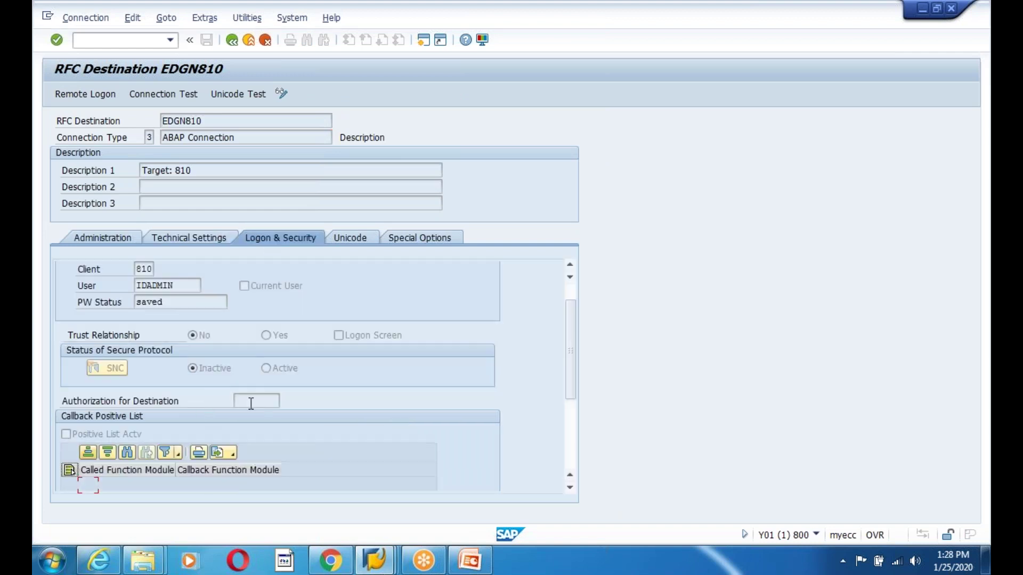
pyautogui.moveTo(175, 287); pyautogui.dragTo(119, 287)
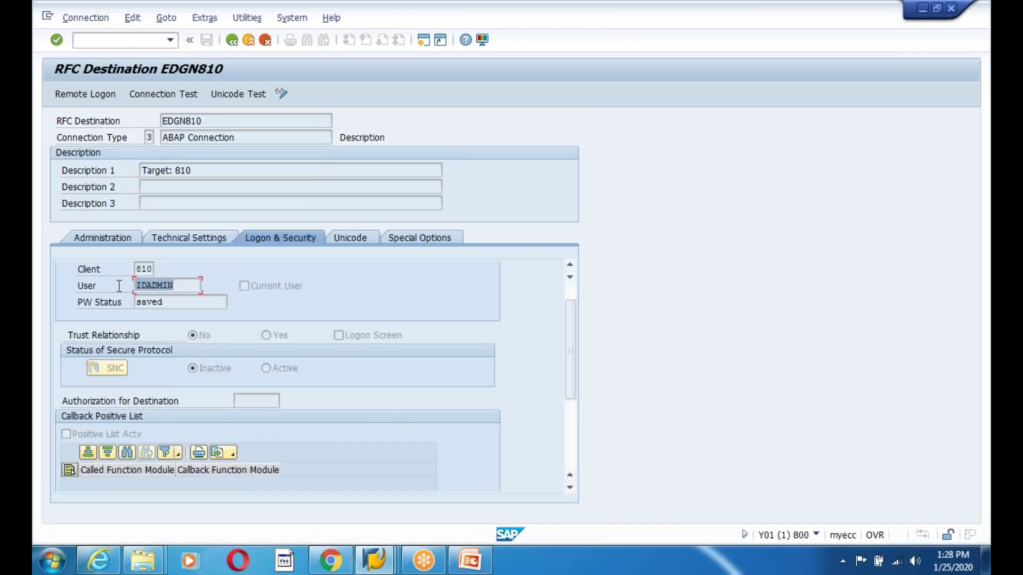
pyautogui.moveTo(354, 543)
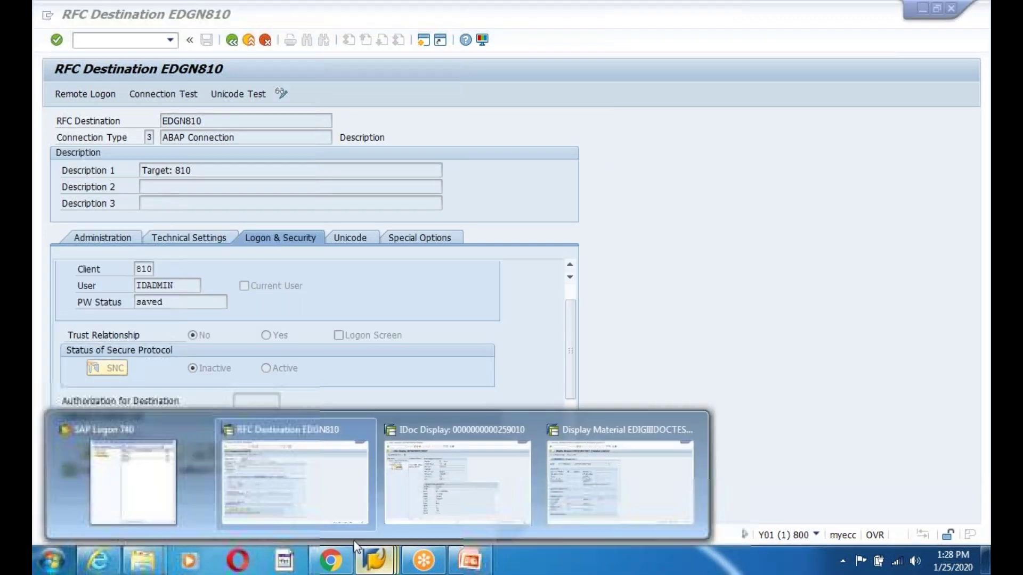
pyautogui.click(580, 477)
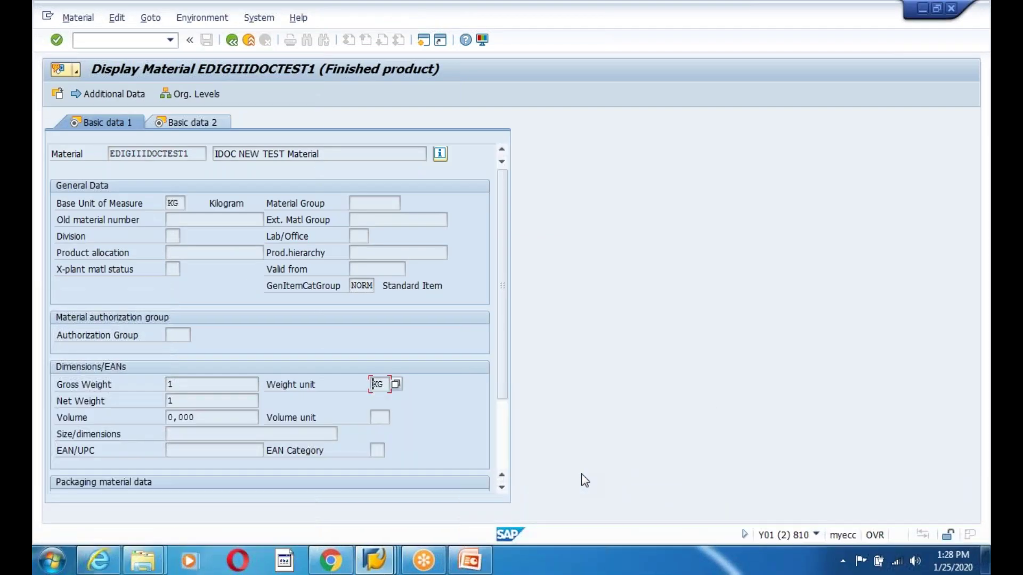
# Leave the material display and start user maintenance with SU01
pyautogui.click(232, 40)
pyautogui.click(231, 40)
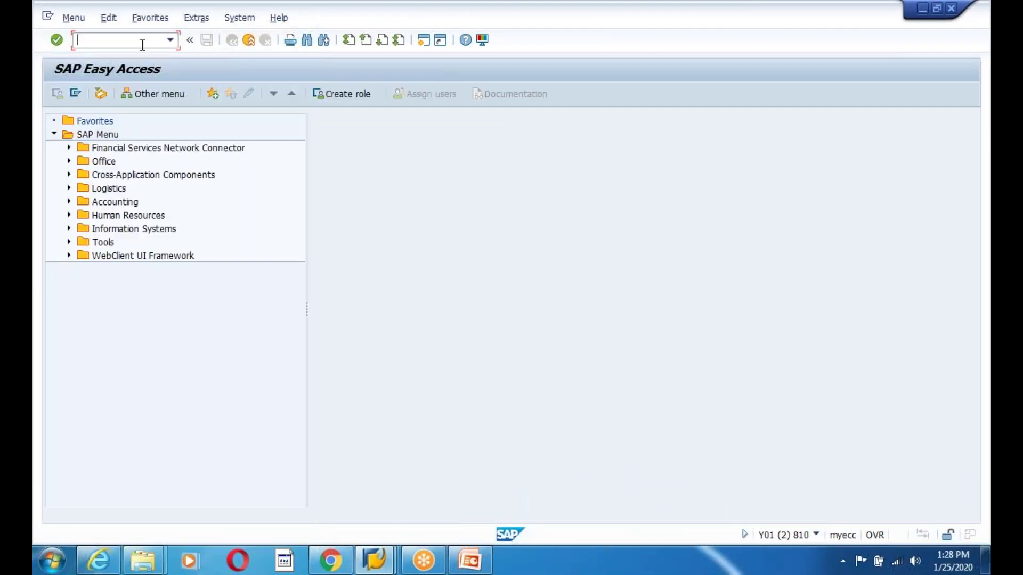
pyautogui.write('su01')
pyautogui.press('Return')
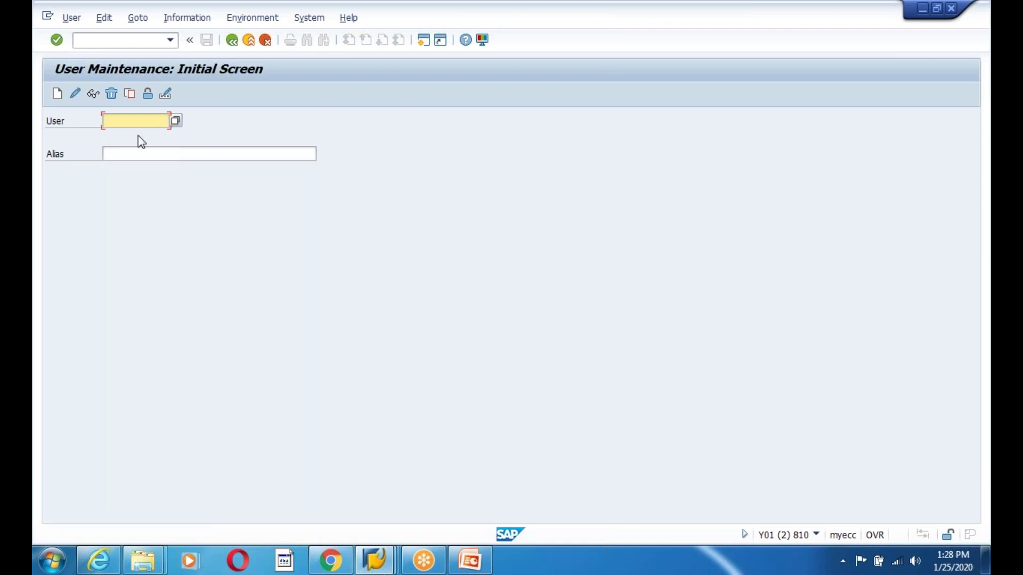
# Lock the RFC logon user in client 810 and return to the EDGN810 destination window
pyautogui.write('id')
pyautogui.click(141, 136)
pyautogui.click(148, 95)
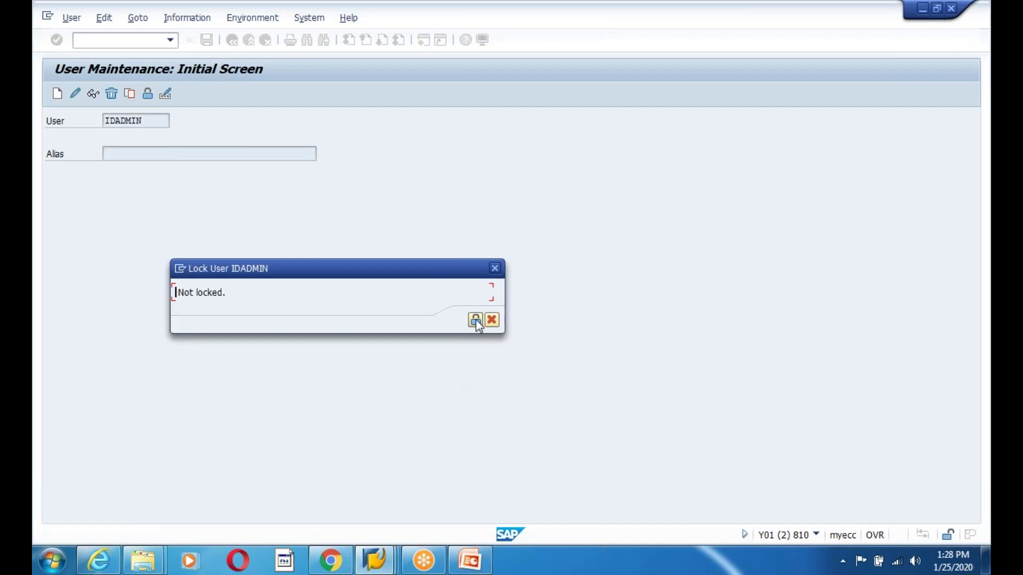
pyautogui.click(476, 318)
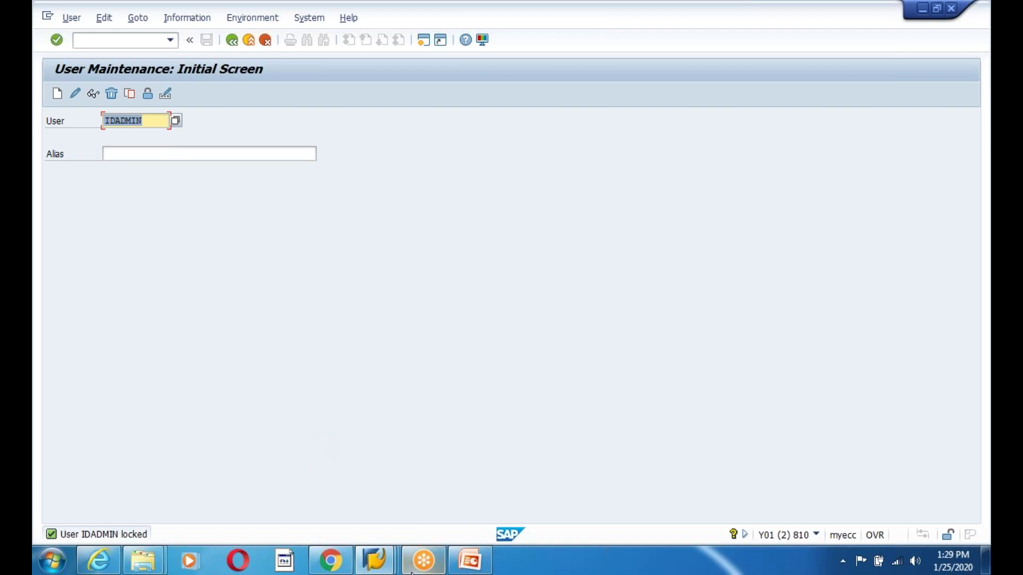
pyautogui.click(376, 559)
pyautogui.click(285, 481)
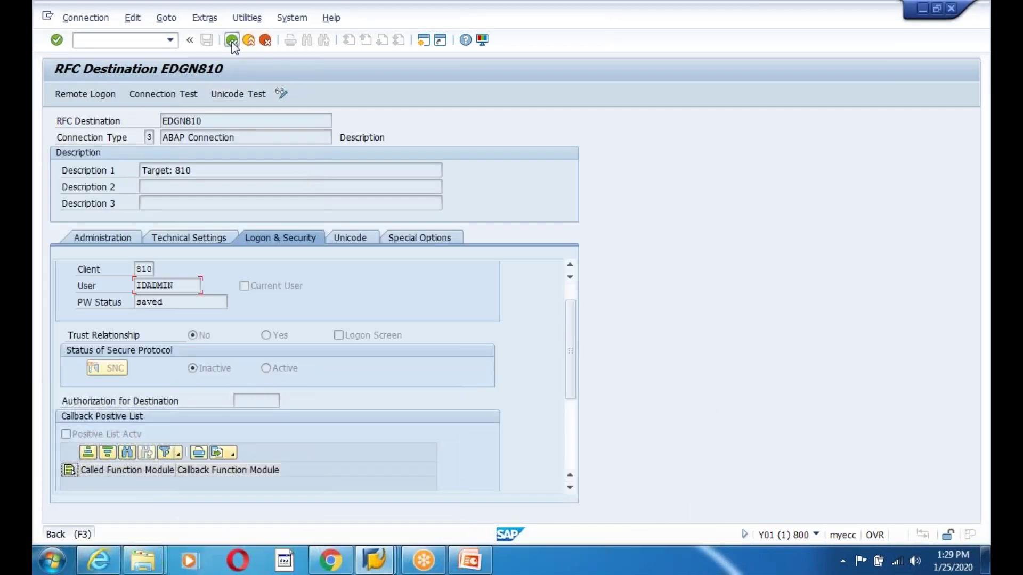
# Send material EDIGIIIDOCTEST1 to logical system ZIFFU810 with BD10, acknowledging both IDoc messages
pyautogui.click(232, 42)
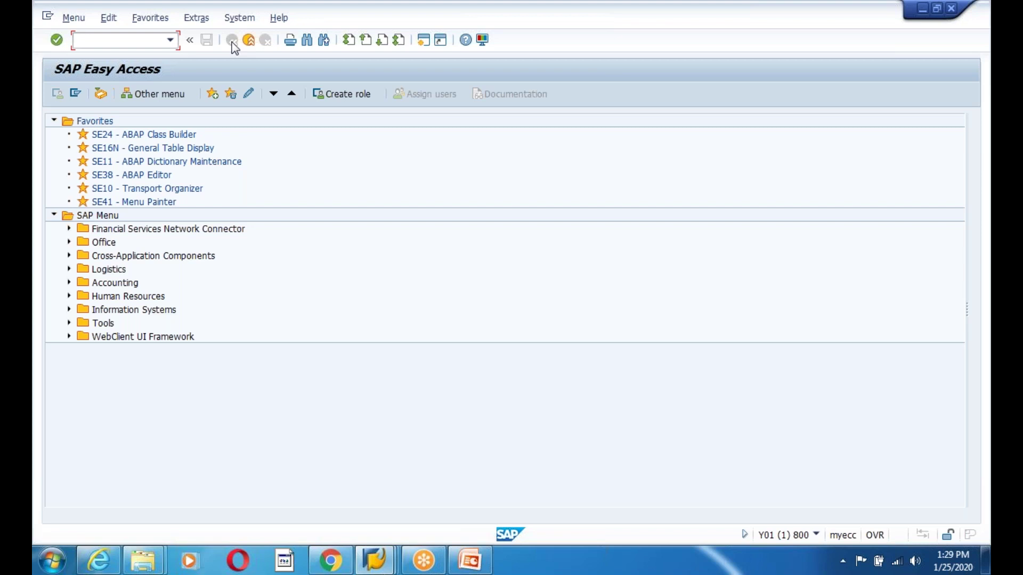
pyautogui.write('bd10')
pyautogui.press('Return')
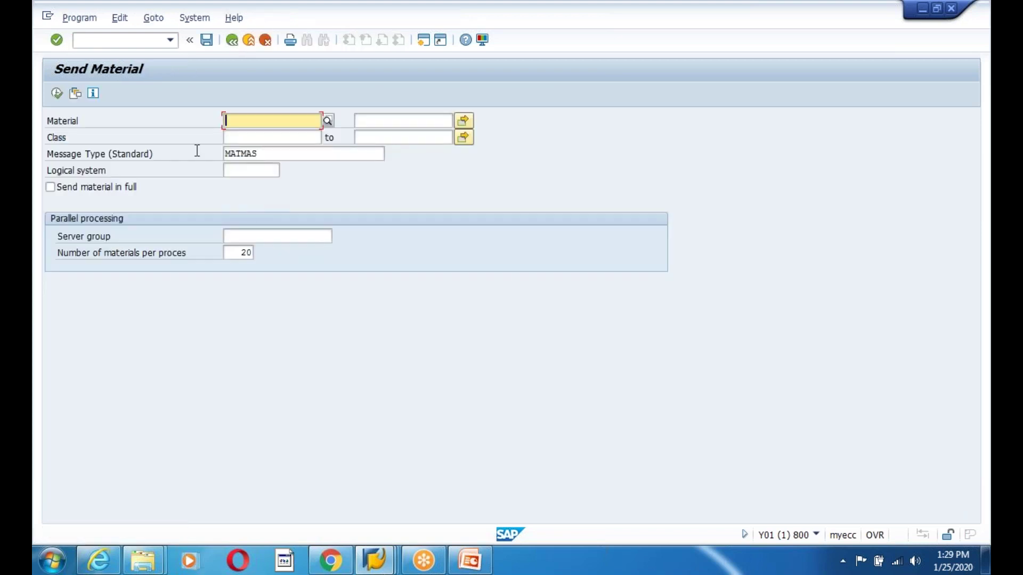
pyautogui.click(270, 144)
pyautogui.press('Tab')
pyautogui.press('Tab')
pyautogui.press('Tab')
pyautogui.press('Tab')
pyautogui.press('Tab')
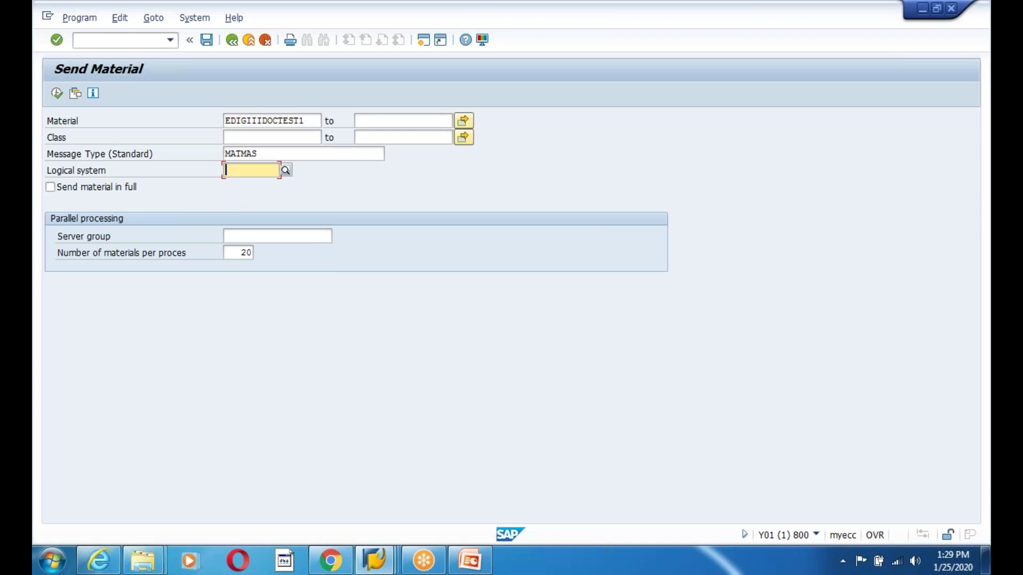
pyautogui.click(244, 184)
pyautogui.click(57, 93)
pyautogui.click(385, 420)
pyautogui.click(390, 436)
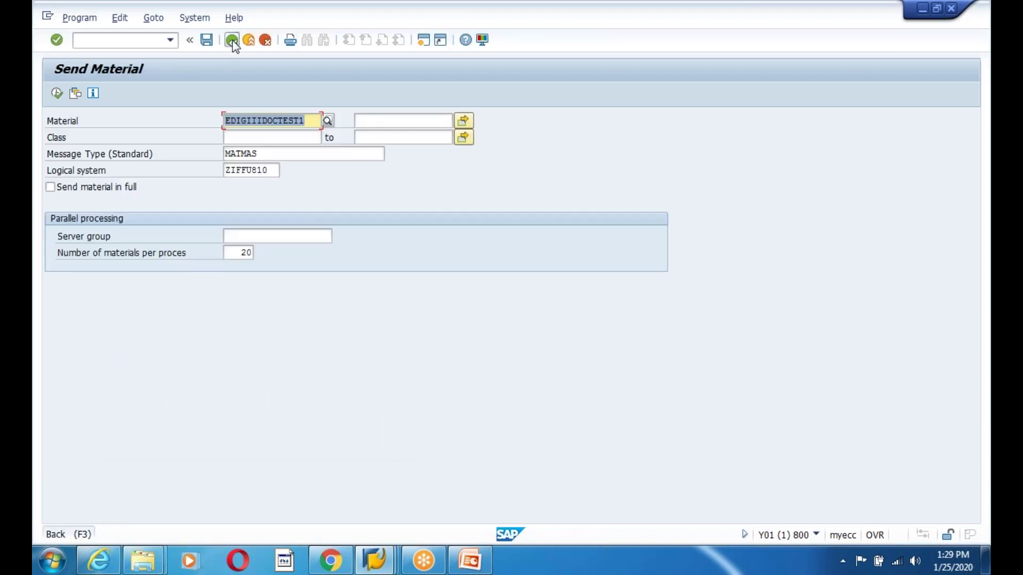
# List outbound IDocs in WE02 and view newest IDoc 3273757's status message
pyautogui.click(232, 40)
pyautogui.write('we02')
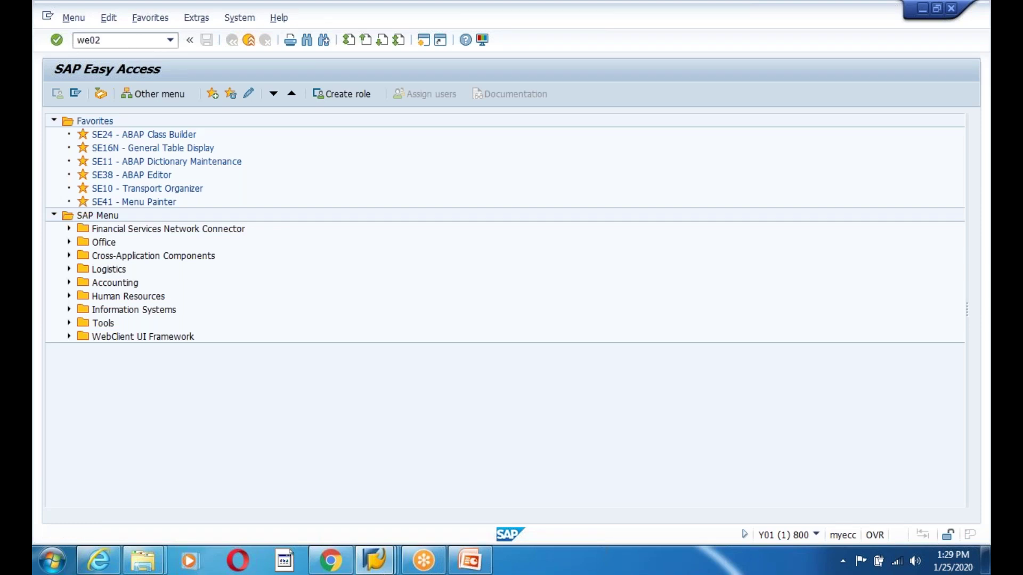
pyautogui.press('Return')
pyautogui.press('F8')
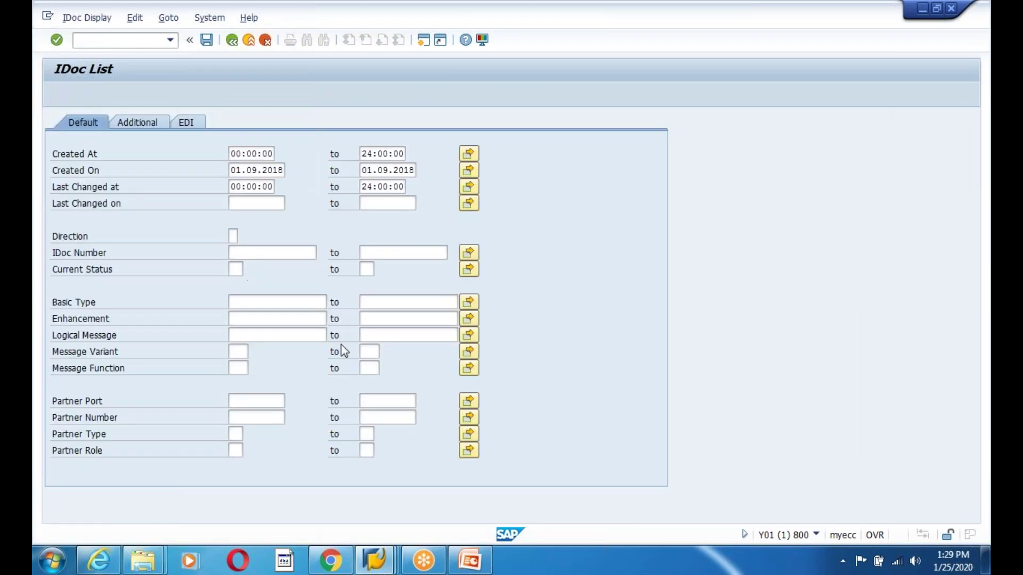
pyautogui.click(350, 336)
pyautogui.click(261, 336)
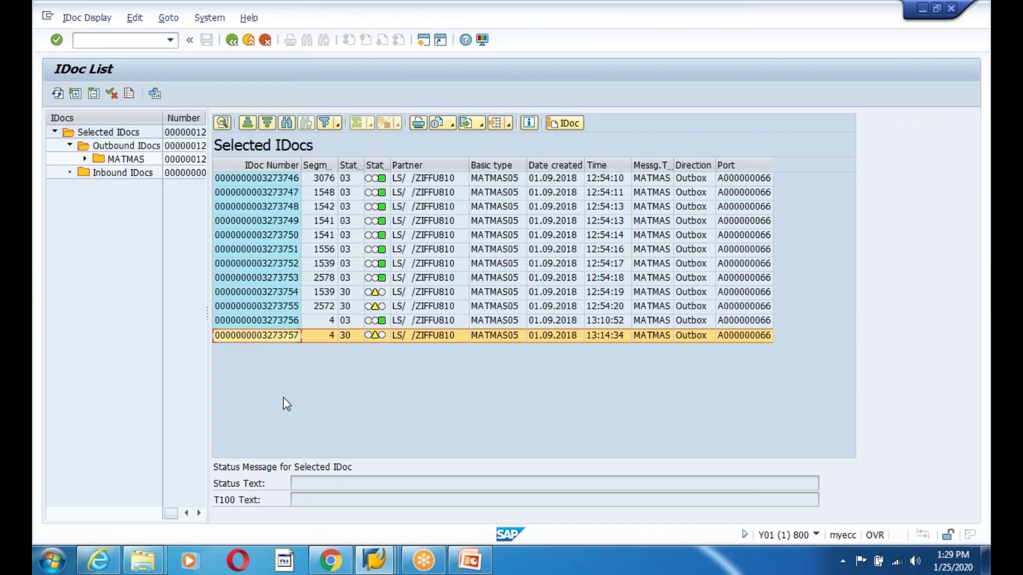
# Run program RSEOUT00 from the SE38 ABAP editor
pyautogui.click(231, 40)
pyautogui.click(232, 40)
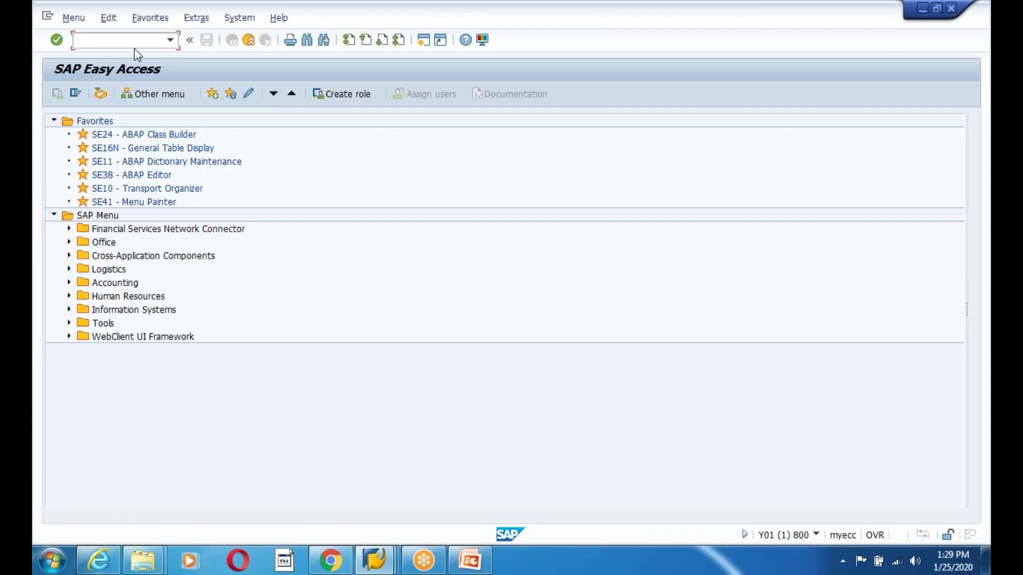
pyautogui.write('se38')
pyautogui.press('Return')
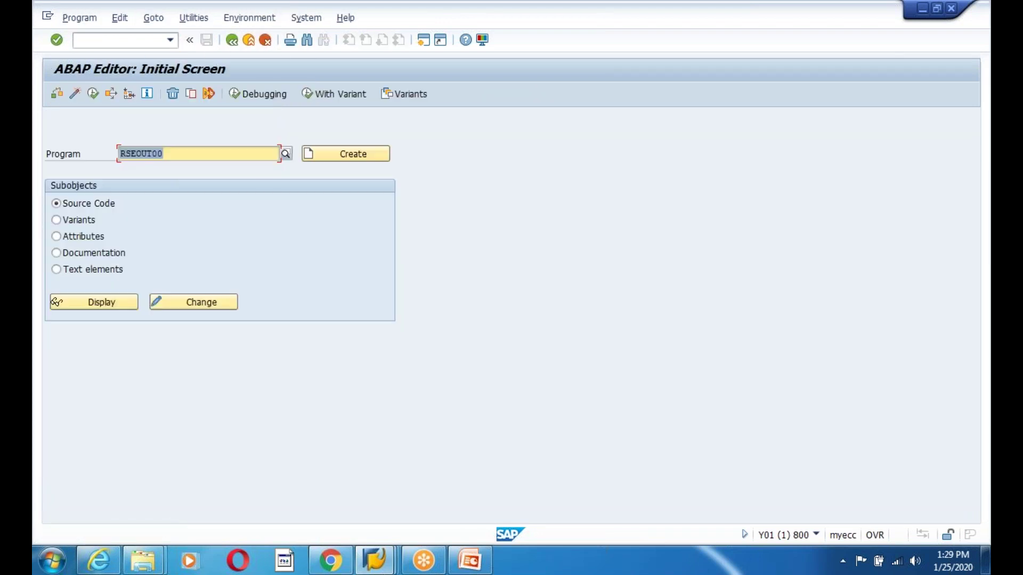
pyautogui.click(95, 96)
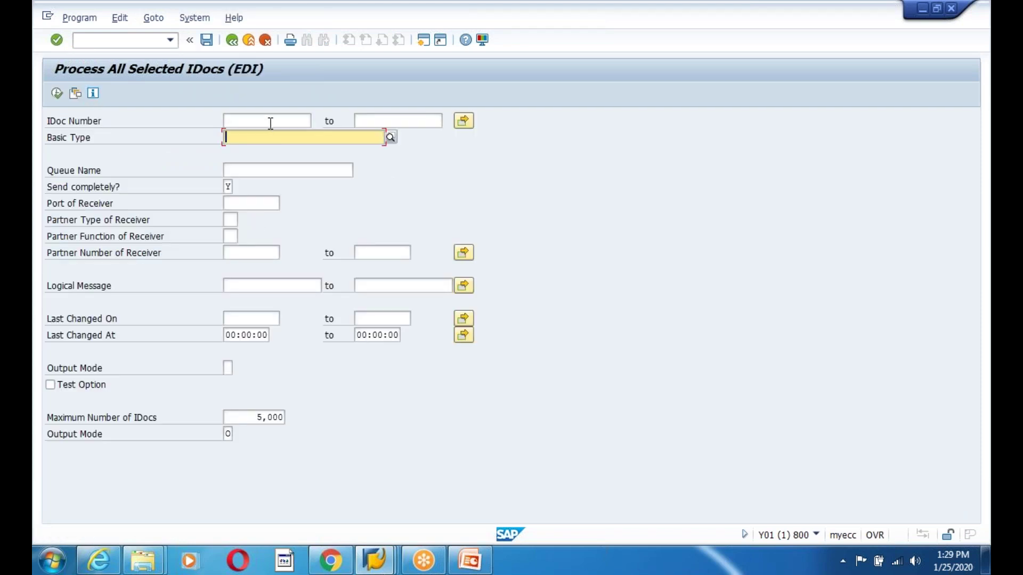
# Return to the menu and reopen the WE02 selection for IDocs created 01.09.2018
pyautogui.click(231, 41)
pyautogui.click(230, 41)
pyautogui.write('we2')
pyautogui.press('Return')
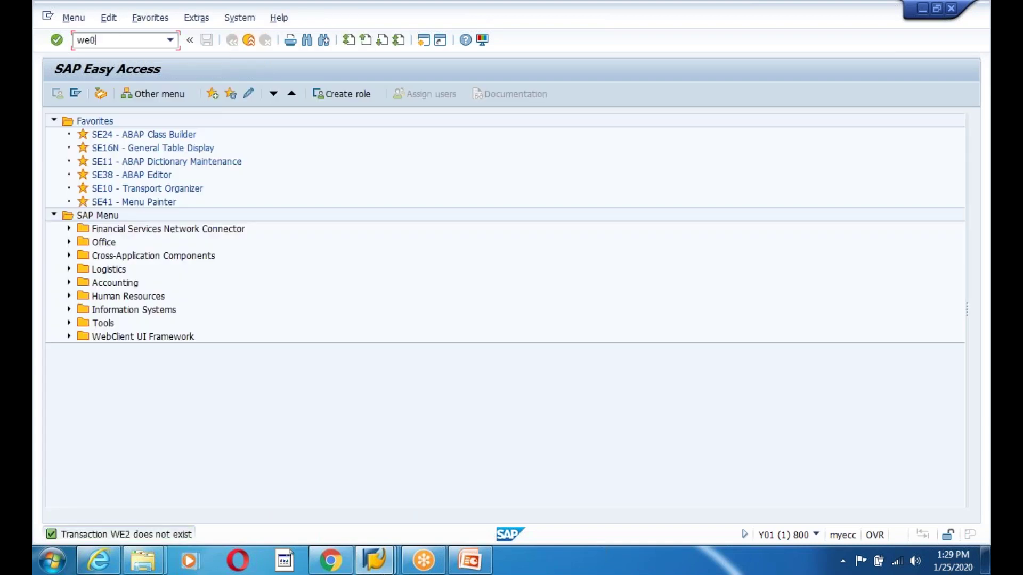
pyautogui.press('Return')
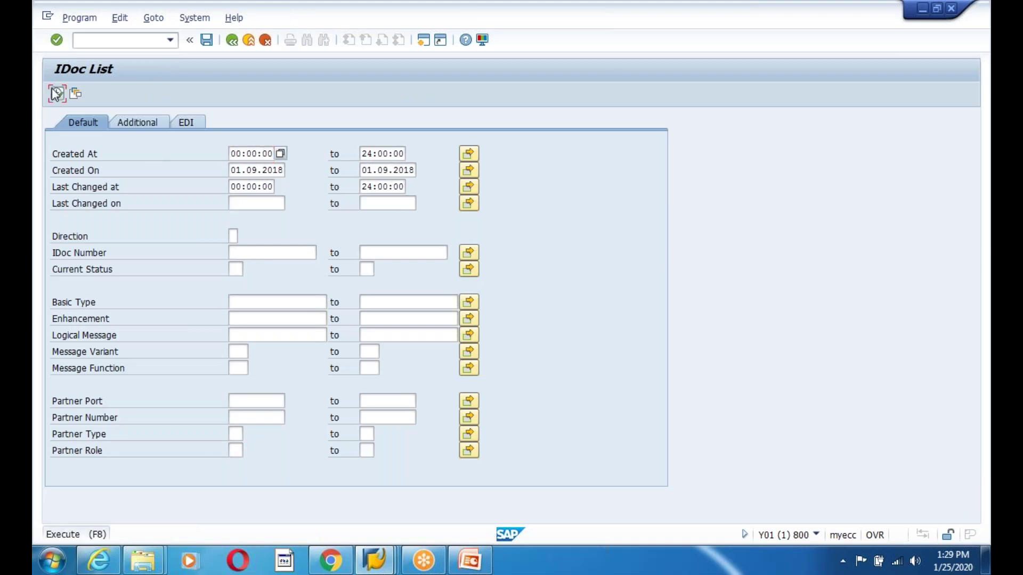
# List the IDocs, open IDoc 3273757's control record and copy its IDoc number
pyautogui.click(51, 91)
pyautogui.doubleClick(289, 337)
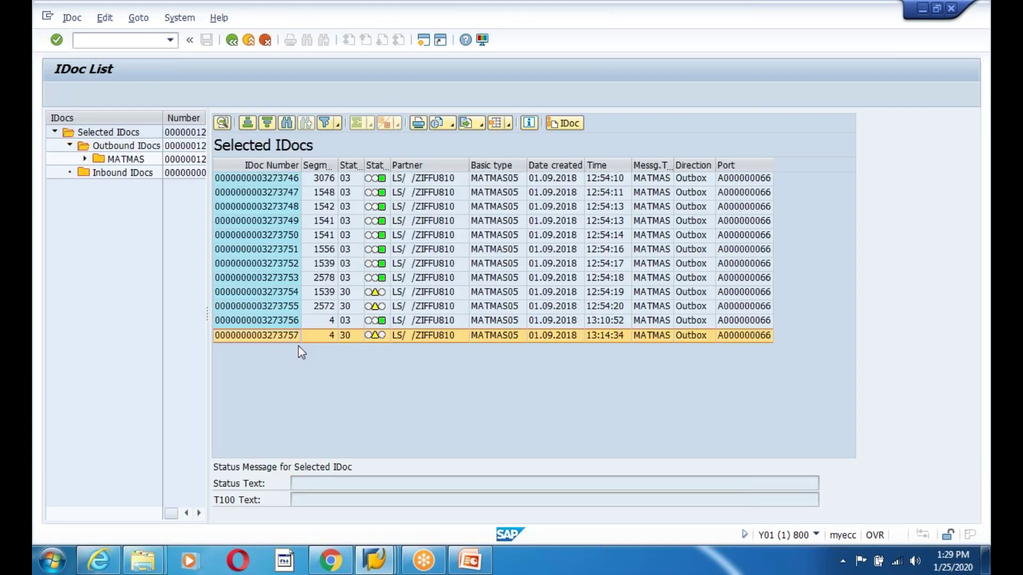
pyautogui.doubleClick(118, 146)
pyautogui.moveTo(209, 119); pyautogui.dragTo(166, 120)
pyautogui.click(423, 40)
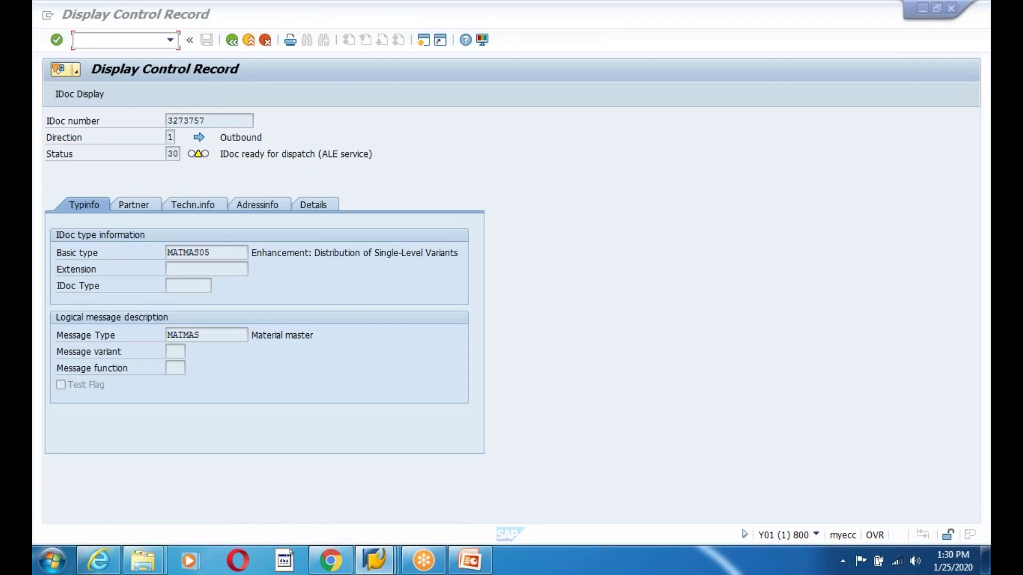
pyautogui.press('Tab')
pyautogui.click(107, 38)
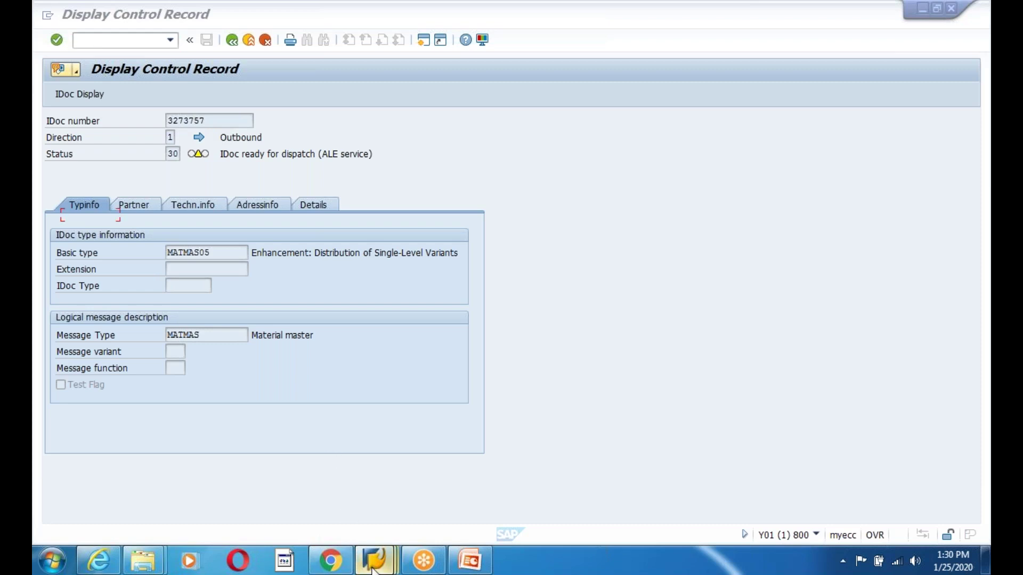
# Close the spare Easy Access window and bring the control record window back
pyautogui.moveTo(375, 560)
pyautogui.click(849, 430)
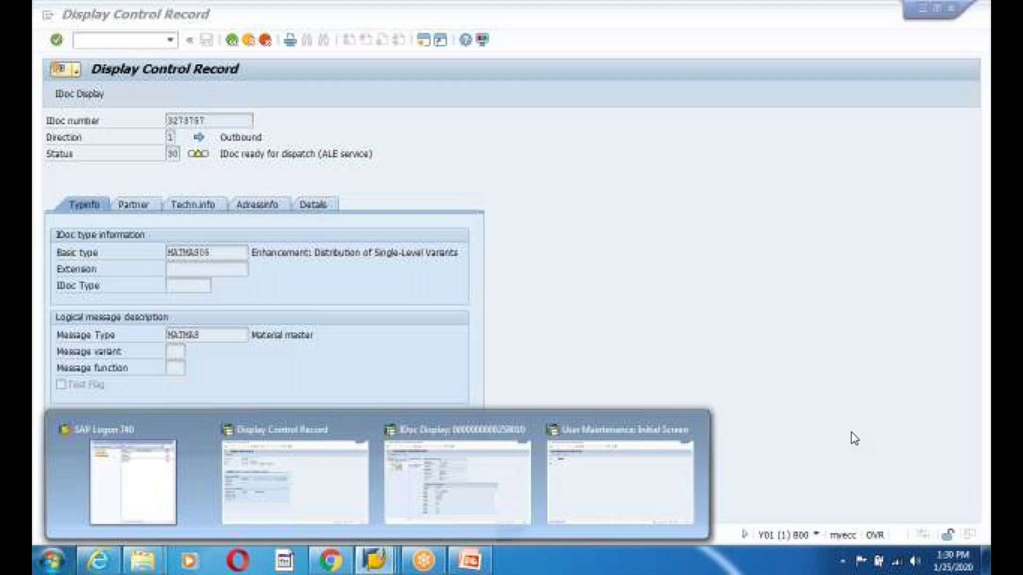
pyautogui.click(634, 467)
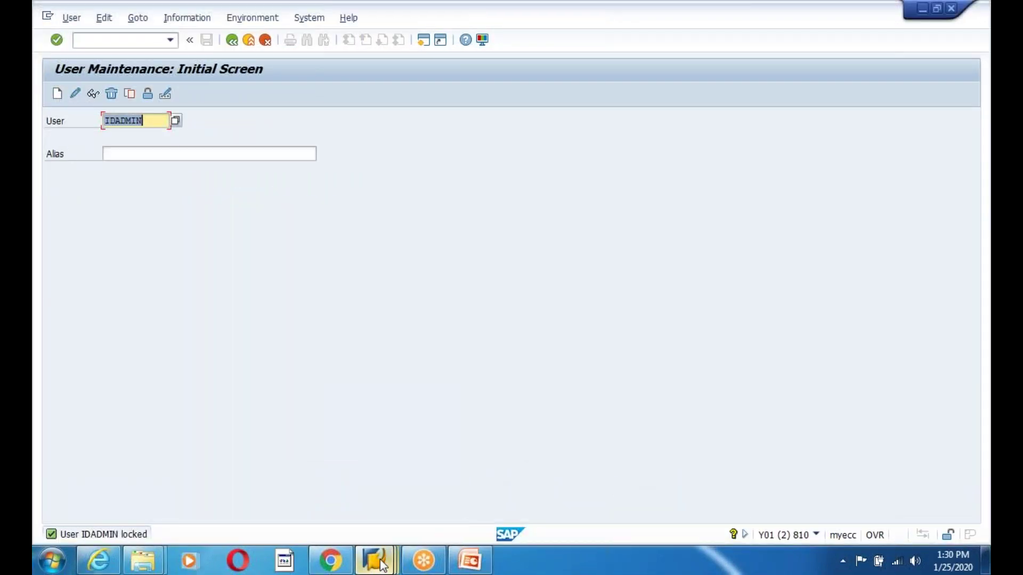
pyautogui.moveTo(376, 559)
pyautogui.click(315, 428)
# Run RSEOUT00 for pasted IDoc 3273757, closing the remote logon window and acknowledging the message
pyautogui.click(141, 41)
pyautogui.write('/nse38')
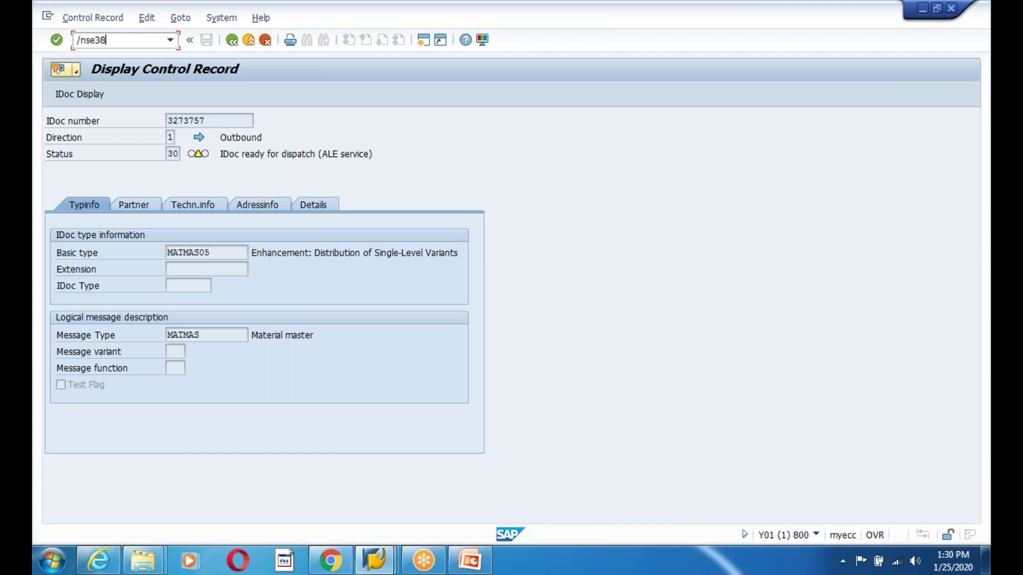
pyautogui.press('Return')
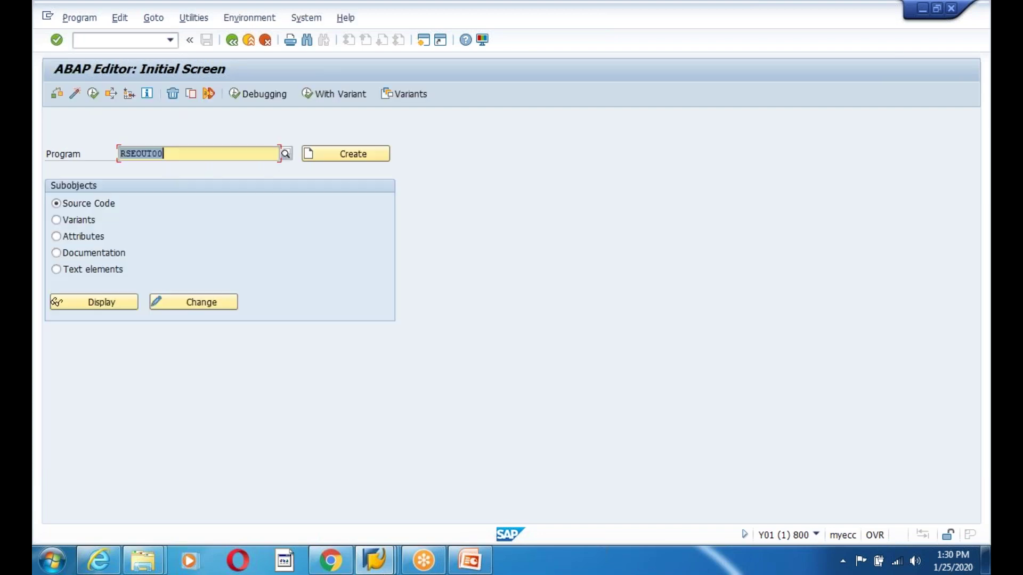
pyautogui.click(93, 94)
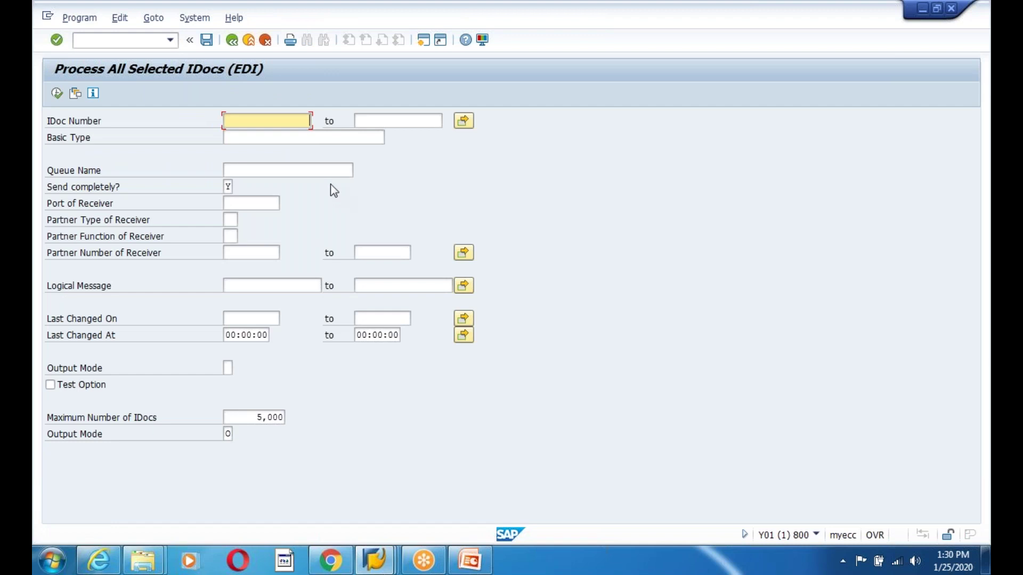
pyautogui.hotkey('ctrl', 'v')
pyautogui.click(56, 94)
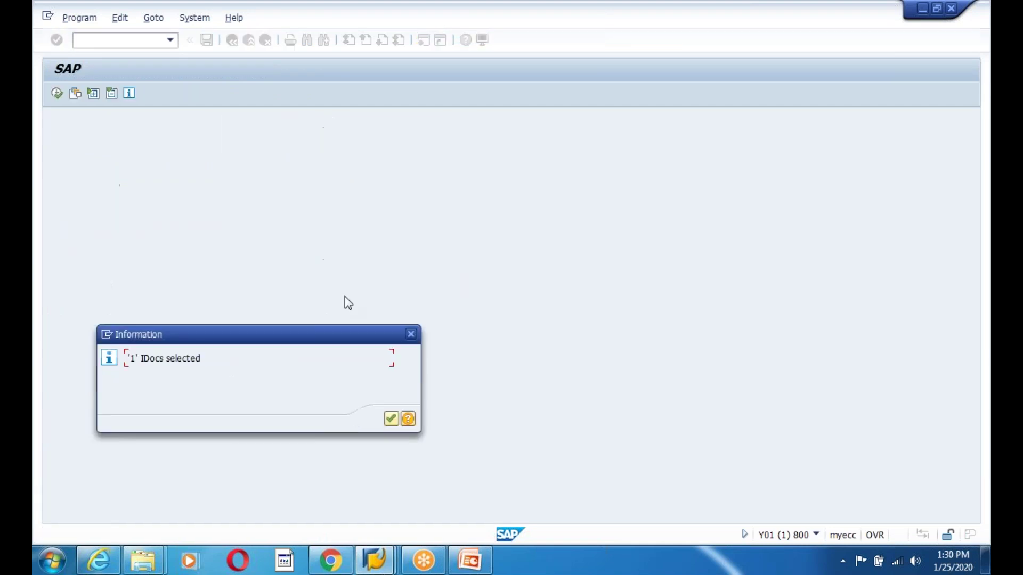
pyautogui.click(391, 419)
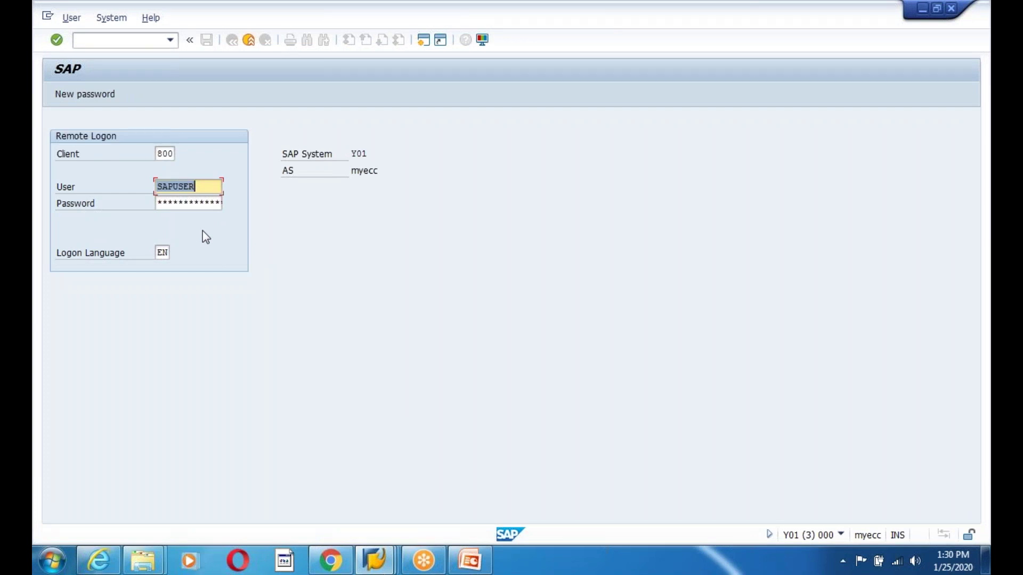
pyautogui.moveTo(262, 13); pyautogui.dragTo(222, 96)
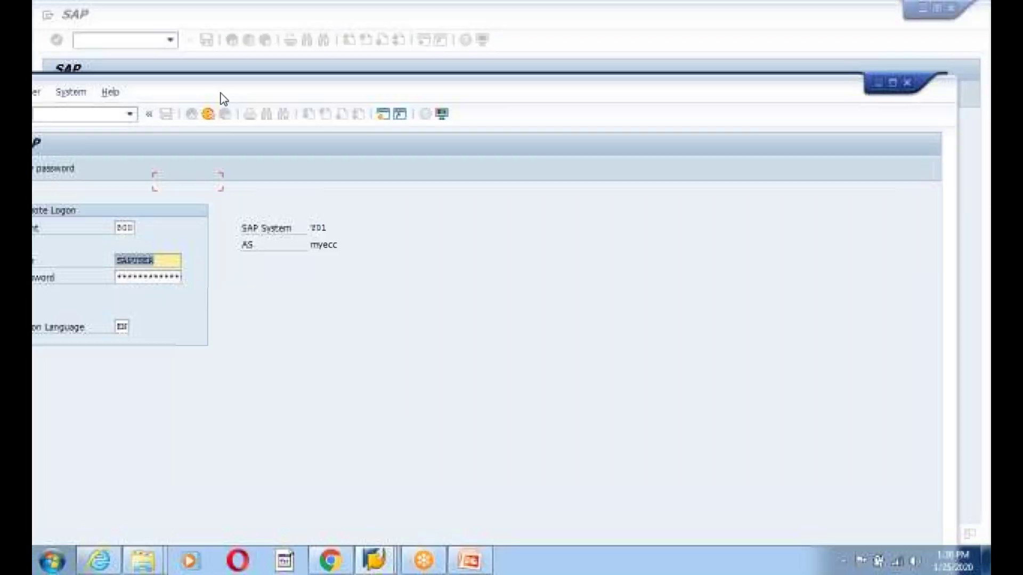
pyautogui.click(907, 84)
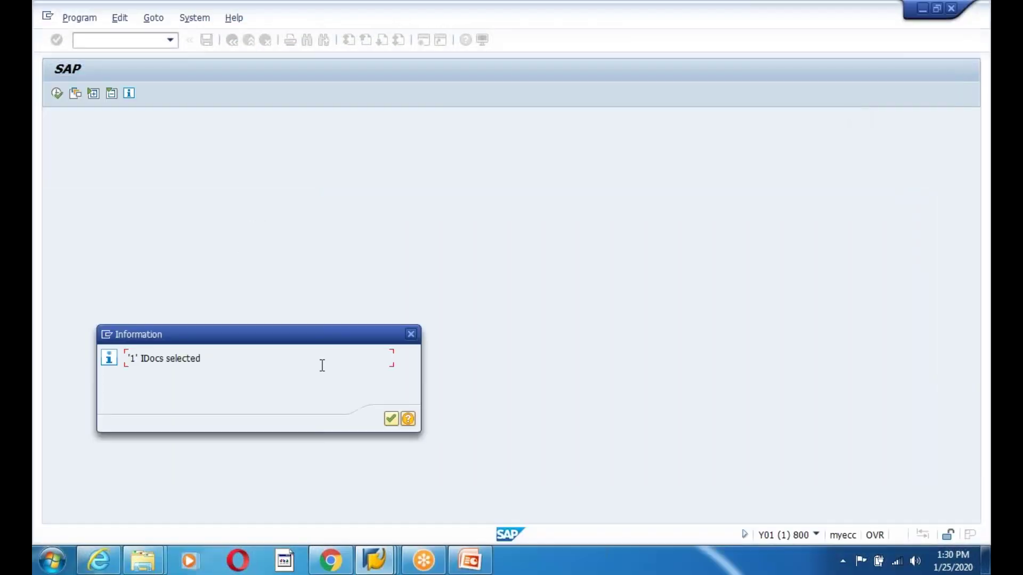
pyautogui.click(391, 420)
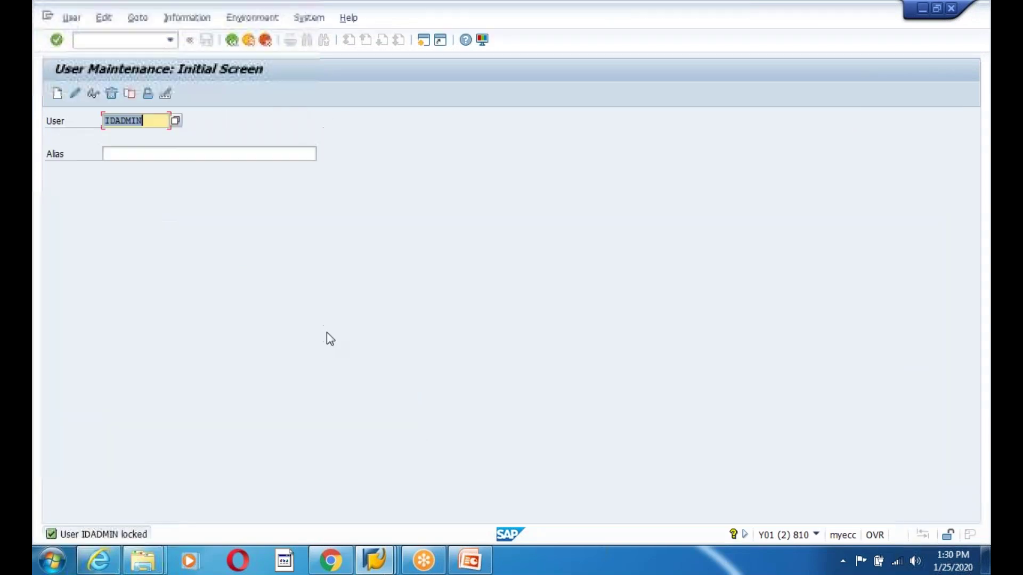
# Switch between the IDoc 259010 display and the resend screen, then leave the resend screen
pyautogui.moveTo(376, 559)
pyautogui.click(310, 479)
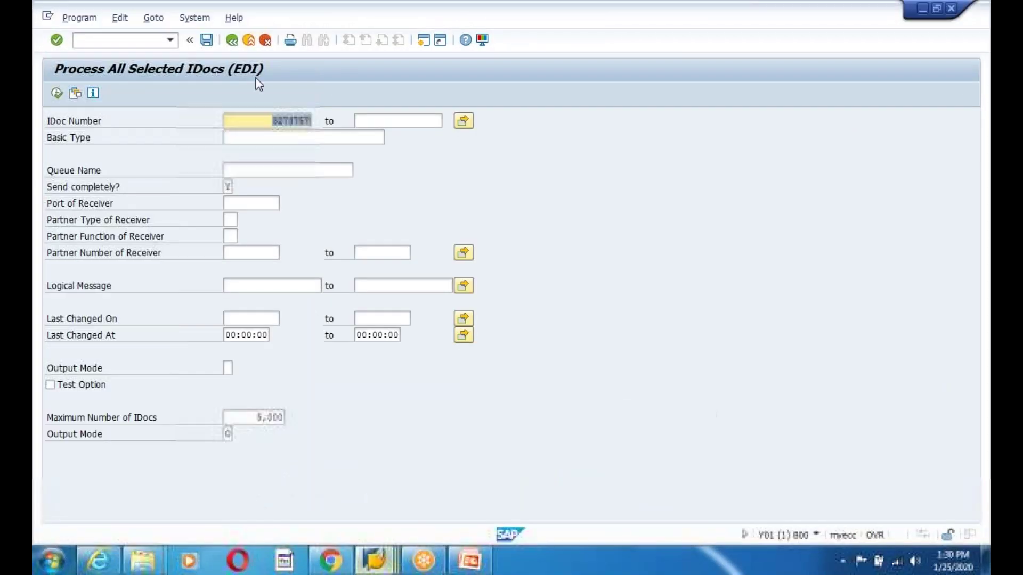
pyautogui.moveTo(375, 559)
pyautogui.click(417, 500)
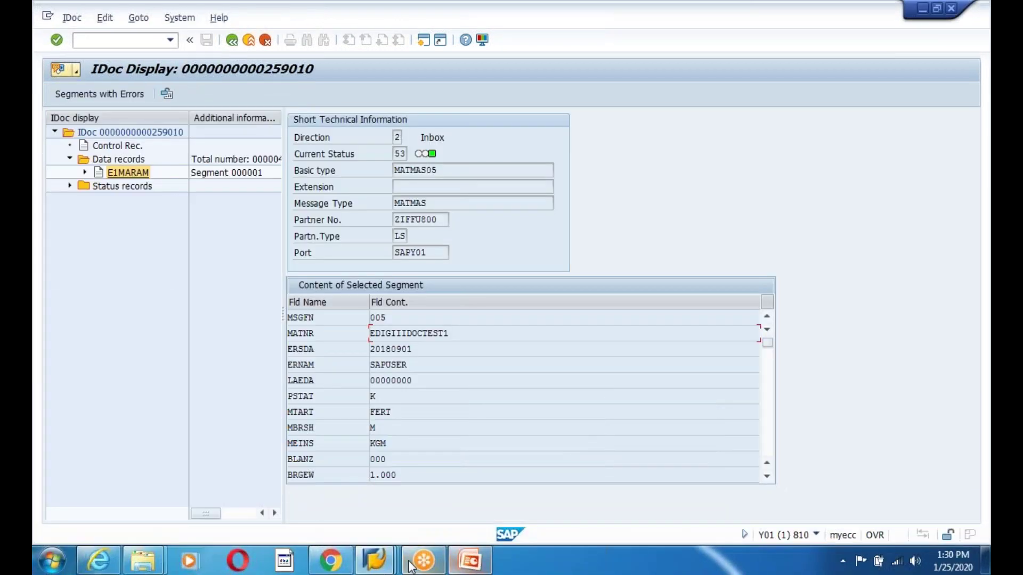
pyautogui.moveTo(382, 554)
pyautogui.click(295, 471)
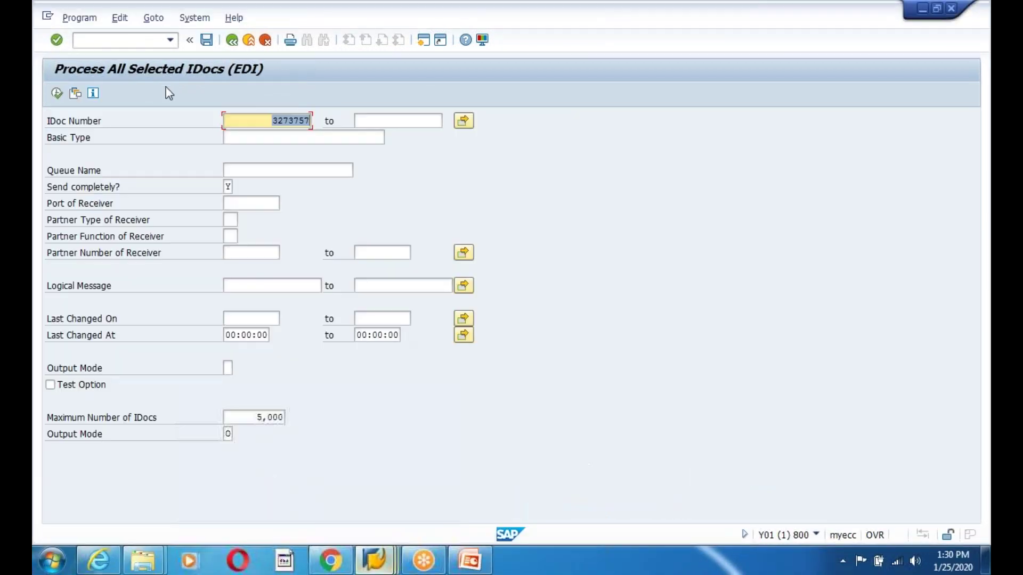
pyautogui.click(232, 43)
# List outbound IDocs in WE02, showing IDoc 3273757 at status 03
pyautogui.click(231, 42)
pyautogui.write('we02')
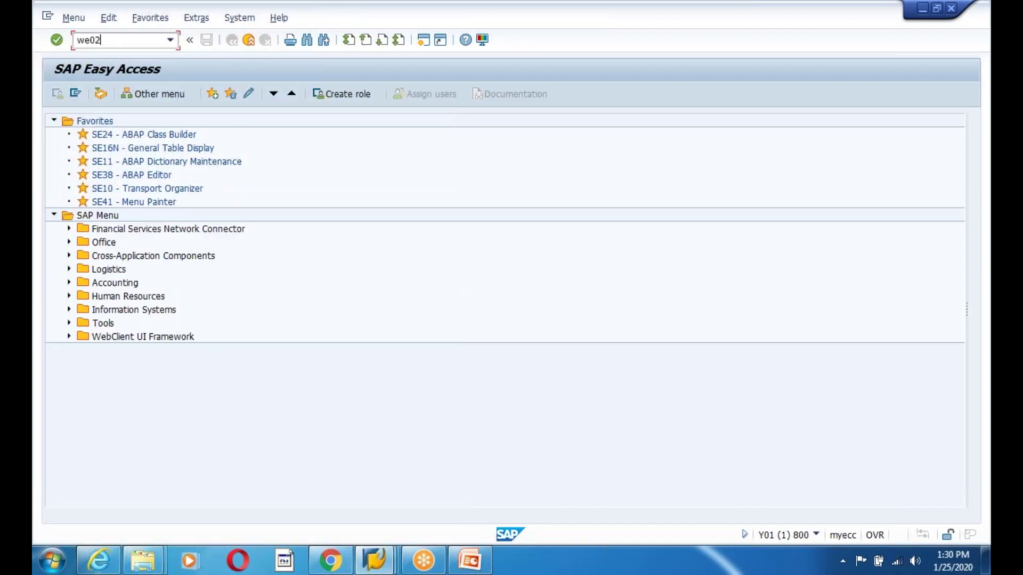
pyautogui.press('Return')
pyautogui.click(56, 93)
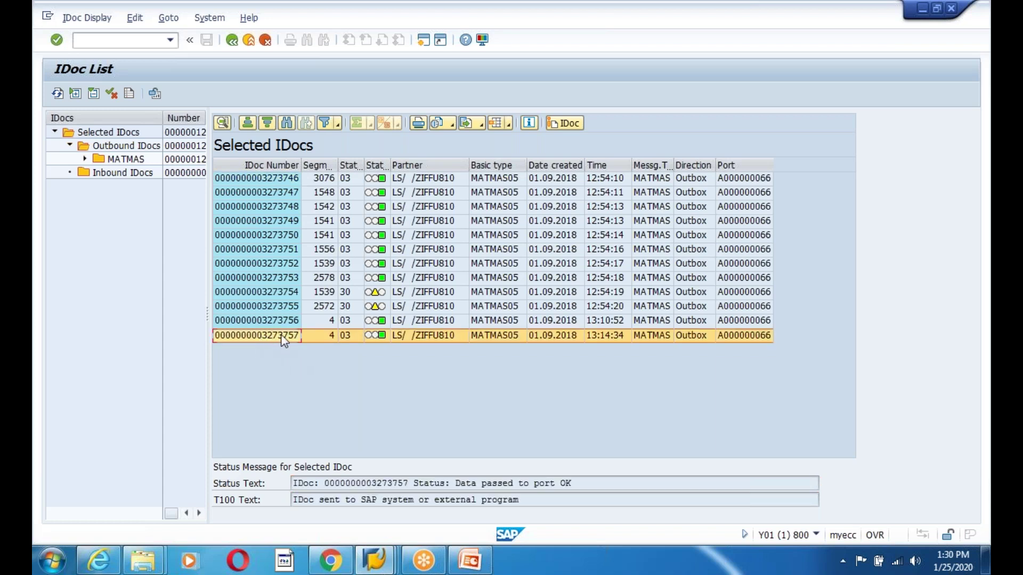
# Refresh client 810's inbound IDoc list and select IDoc 259010 to read its status
pyautogui.click(375, 560)
pyautogui.click(414, 524)
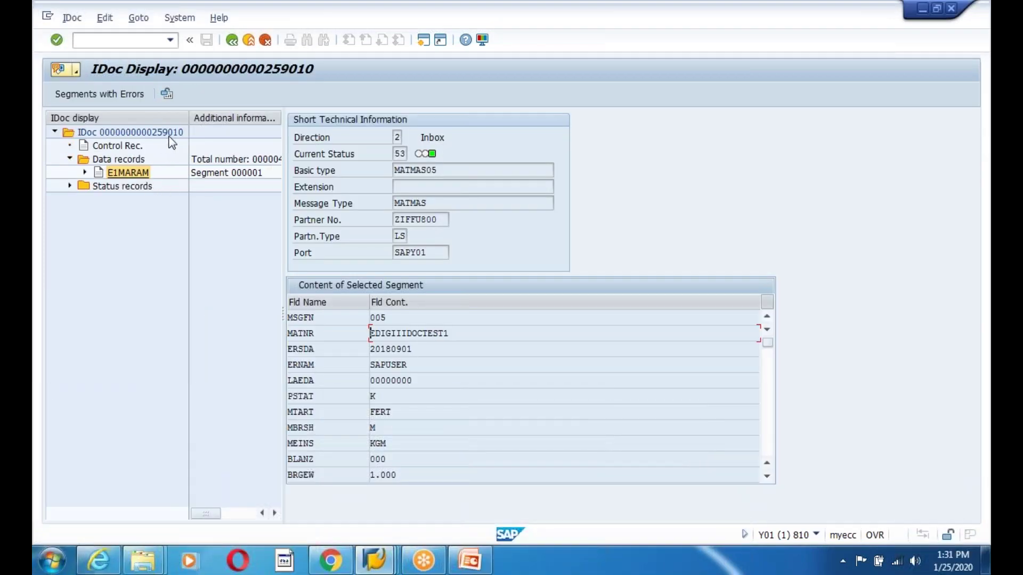
pyautogui.click(232, 40)
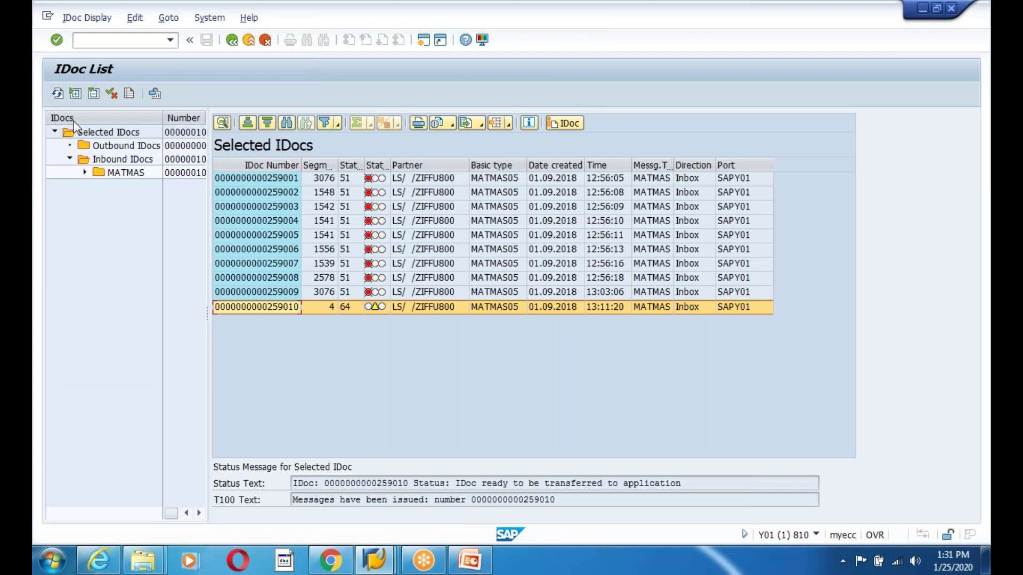
pyautogui.click(58, 94)
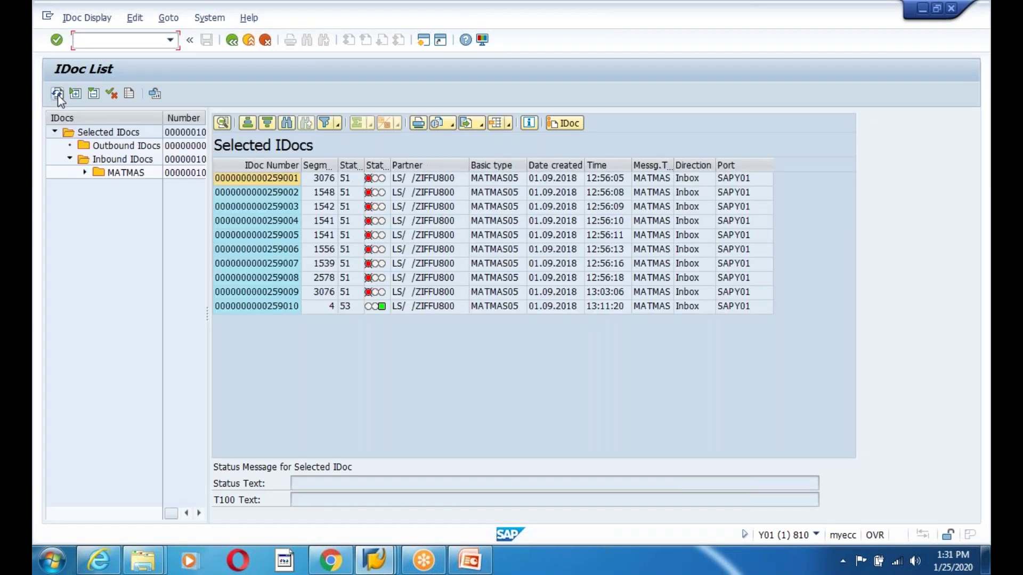
pyautogui.click(273, 312)
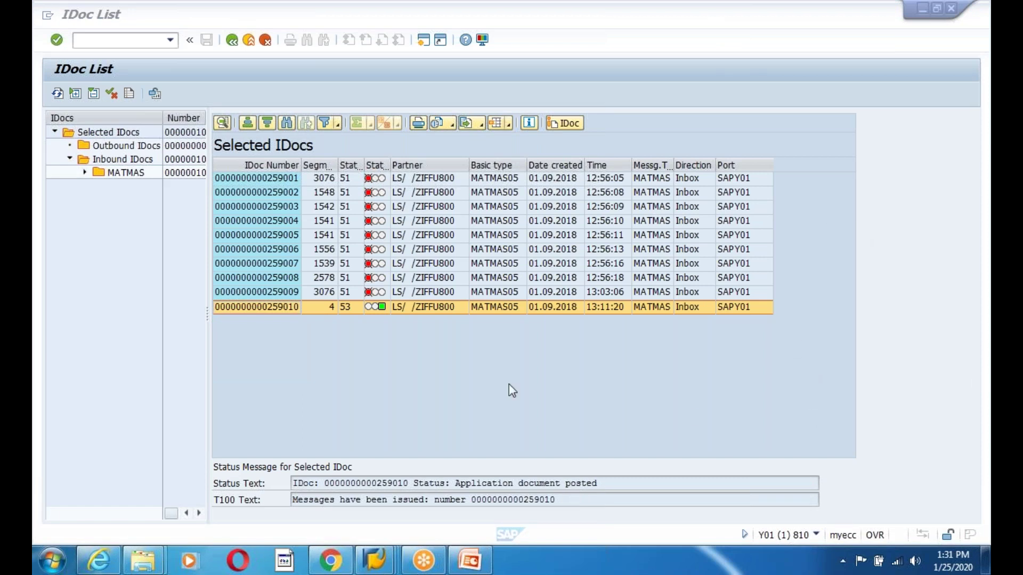
pyautogui.moveTo(375, 560)
pyautogui.click(411, 511)
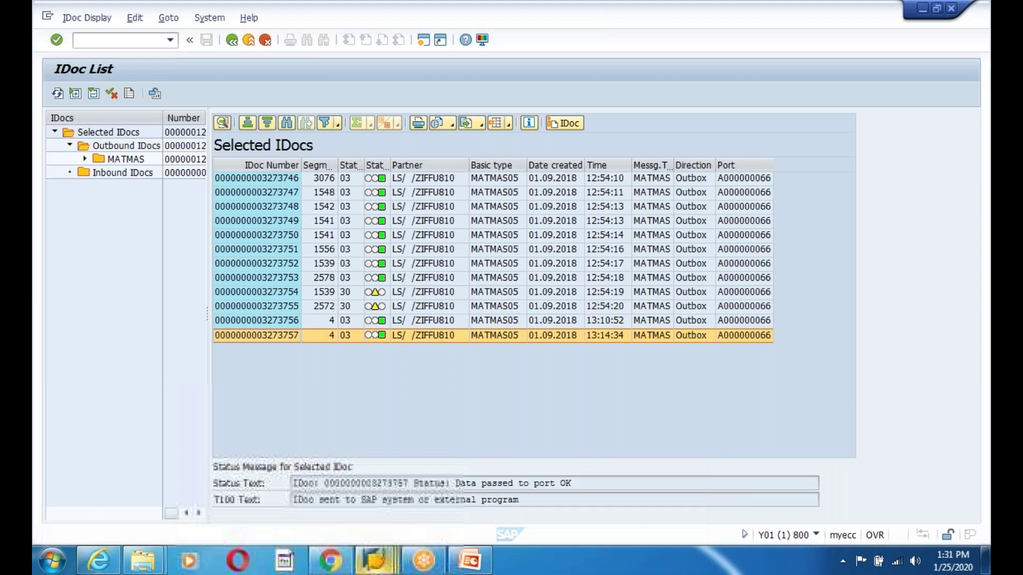
pyautogui.click(354, 339)
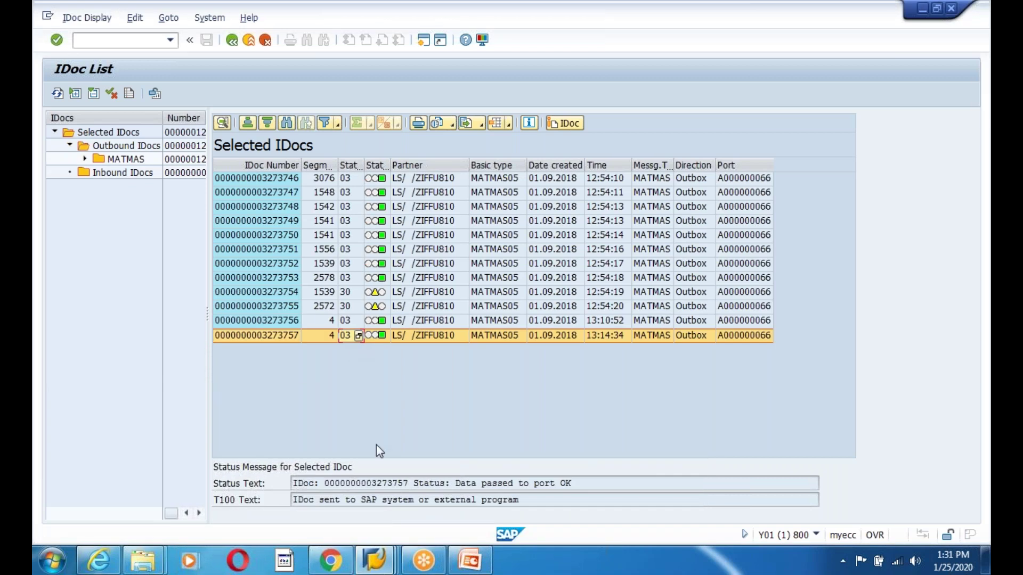
pyautogui.doubleClick(267, 339)
pyautogui.click(69, 171)
pyautogui.click(112, 186)
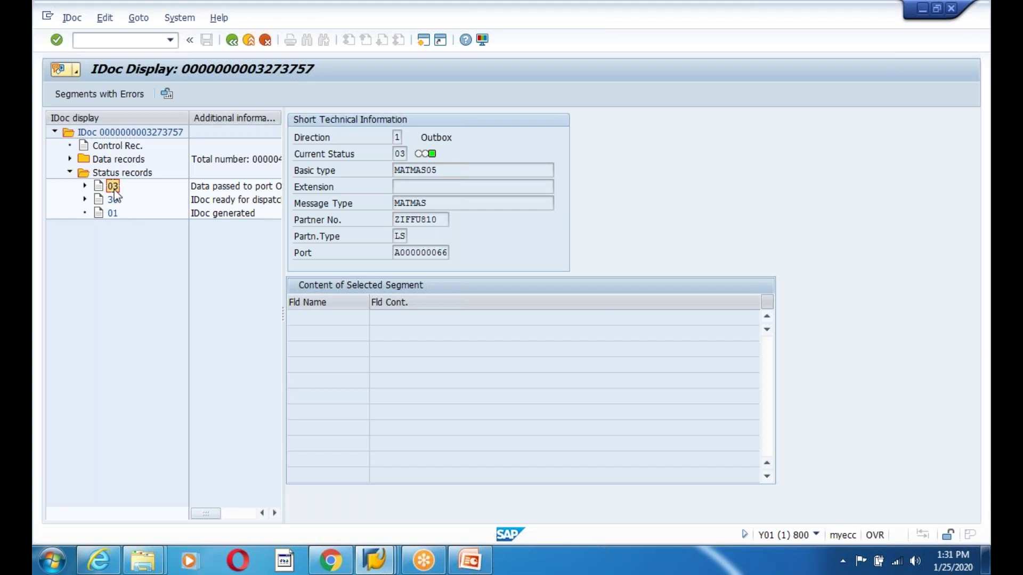
pyautogui.moveTo(373, 565)
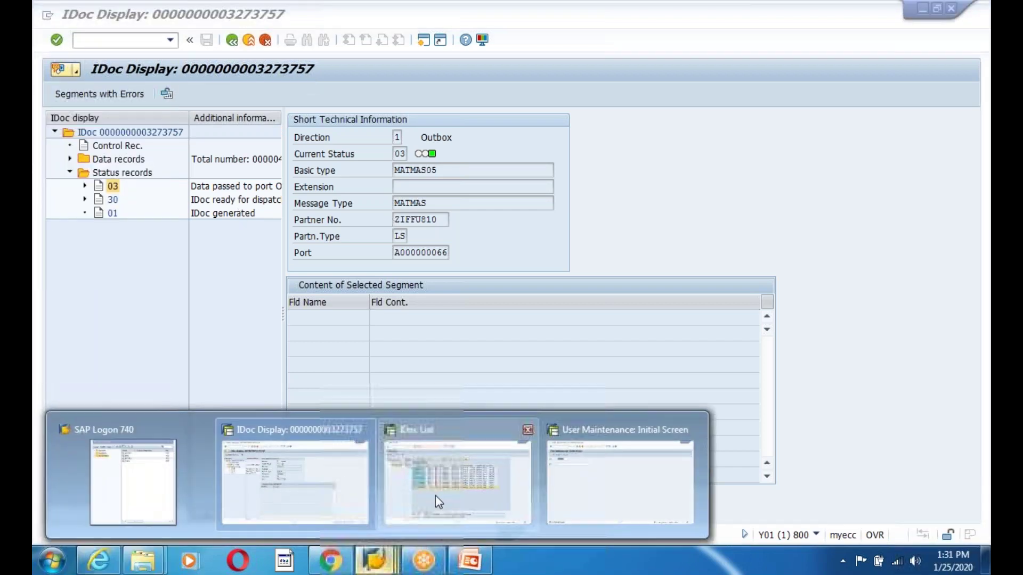
pyautogui.click(326, 489)
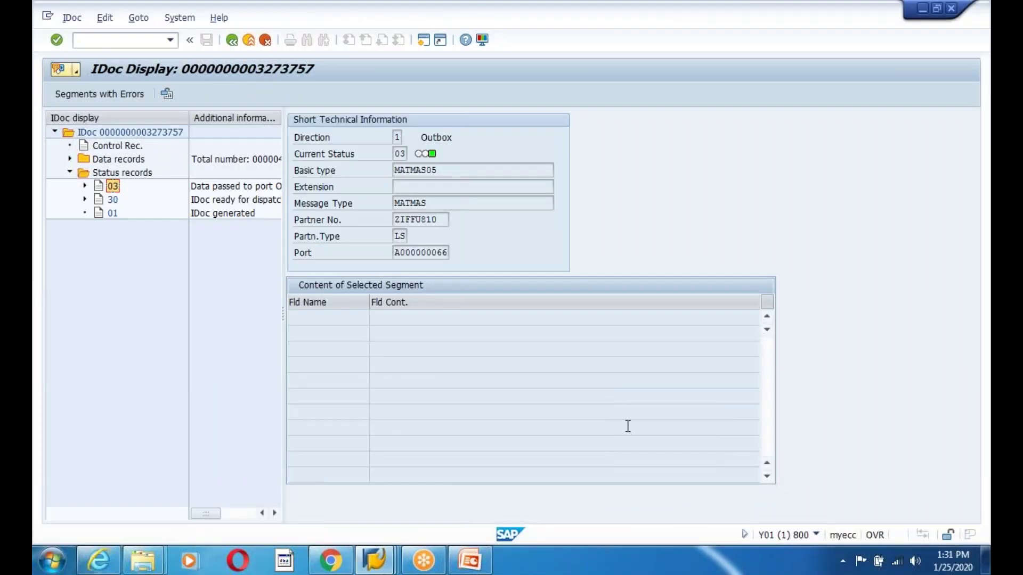
pyautogui.click(234, 43)
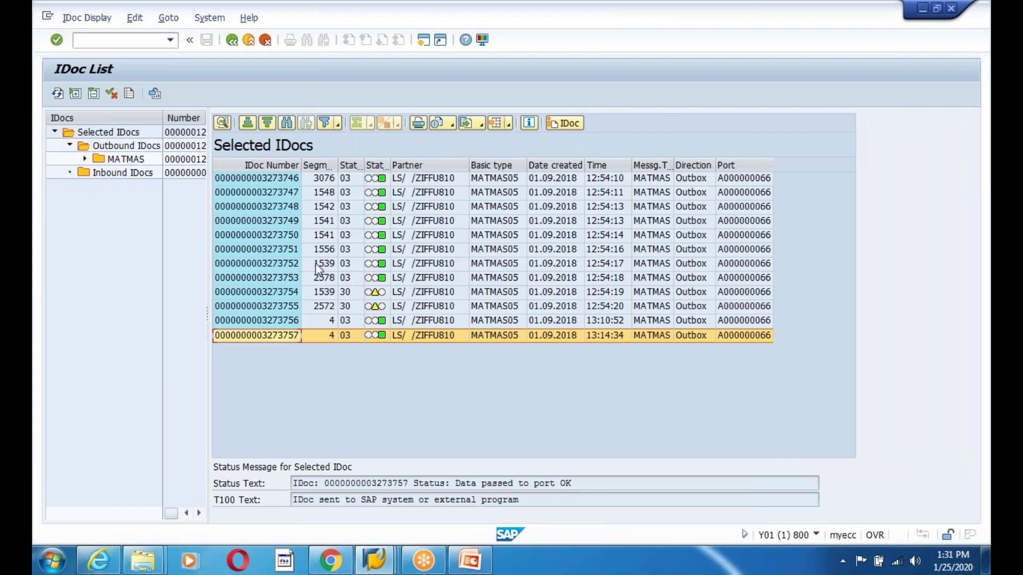
pyautogui.moveTo(389, 570)
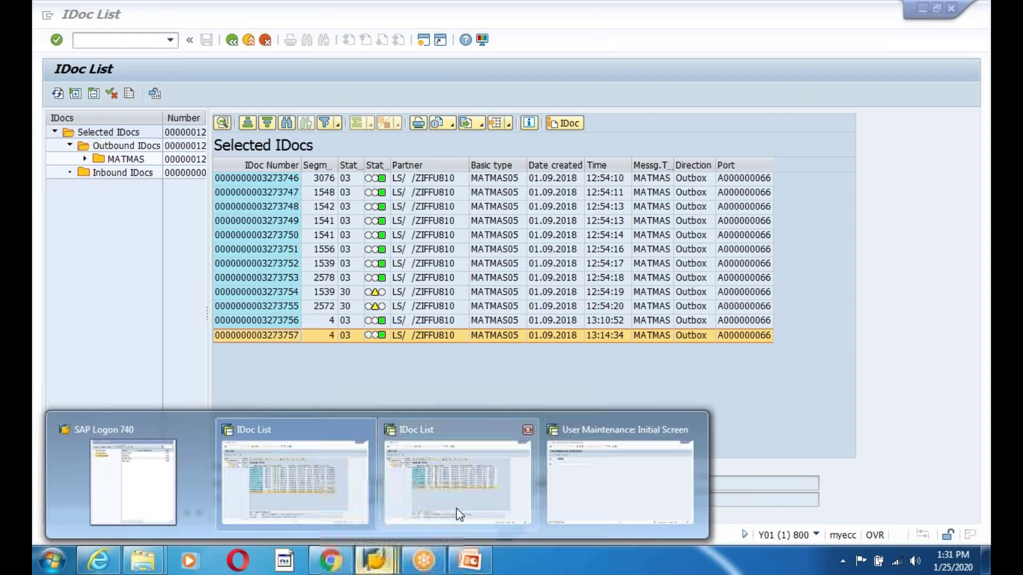
pyautogui.click(457, 509)
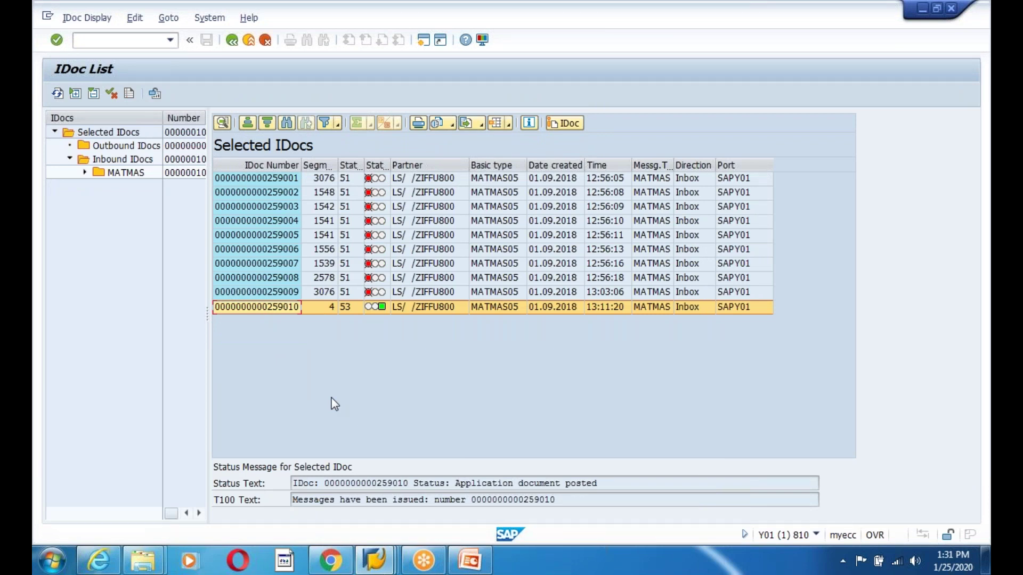
pyautogui.moveTo(375, 560)
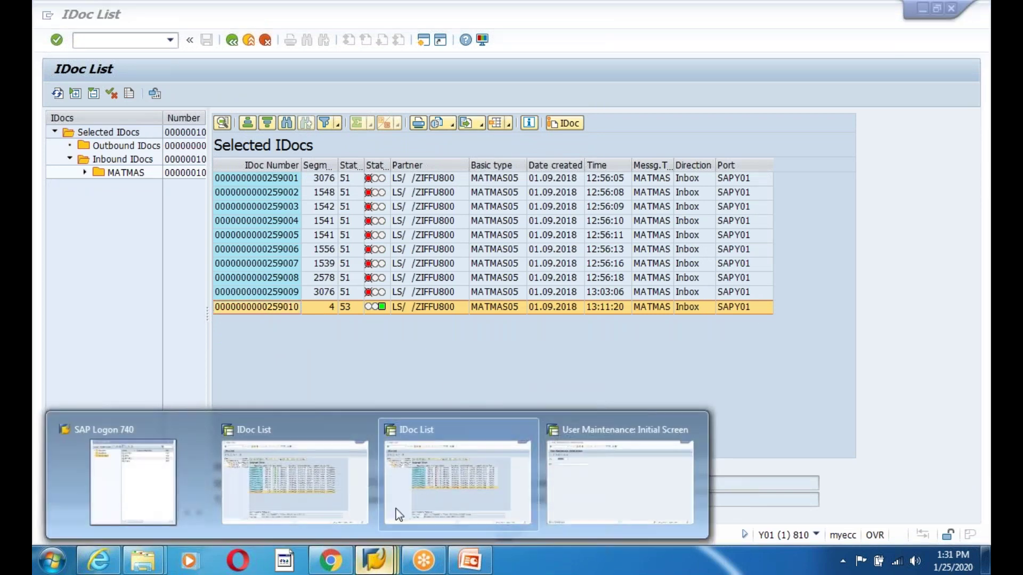
pyautogui.click(266, 470)
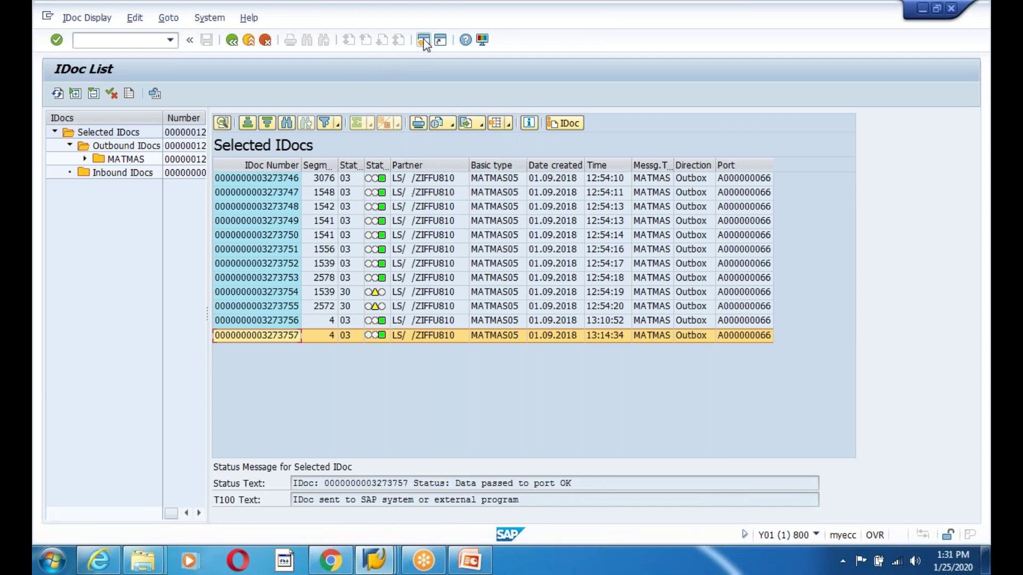
# Run SM58 and list transactional RFC errors, showing the EDGN810 'User is locked' failure
pyautogui.hotkey('alt', 'F4')
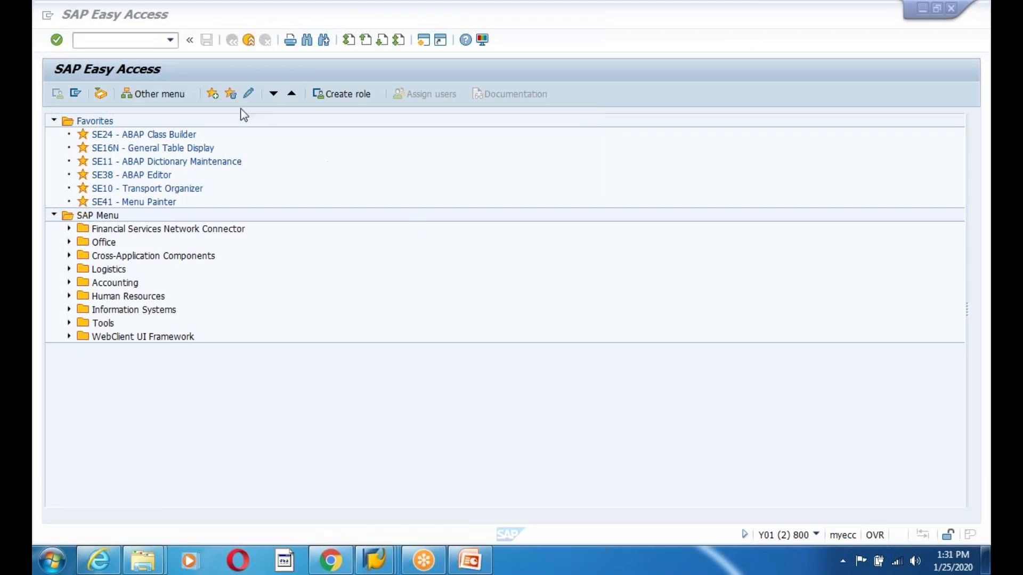
pyautogui.click(115, 39)
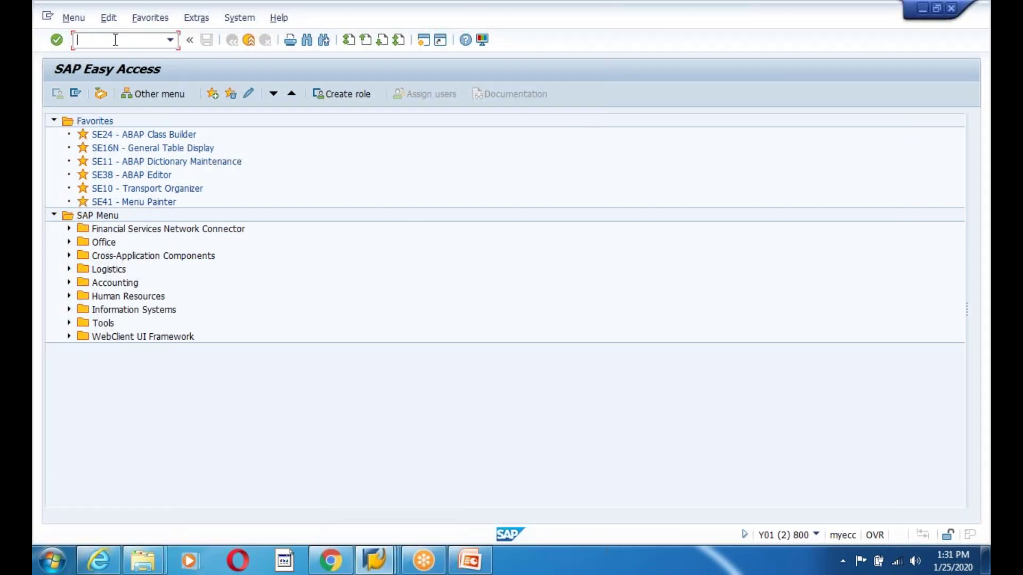
pyautogui.write('sm58')
pyautogui.press('Return')
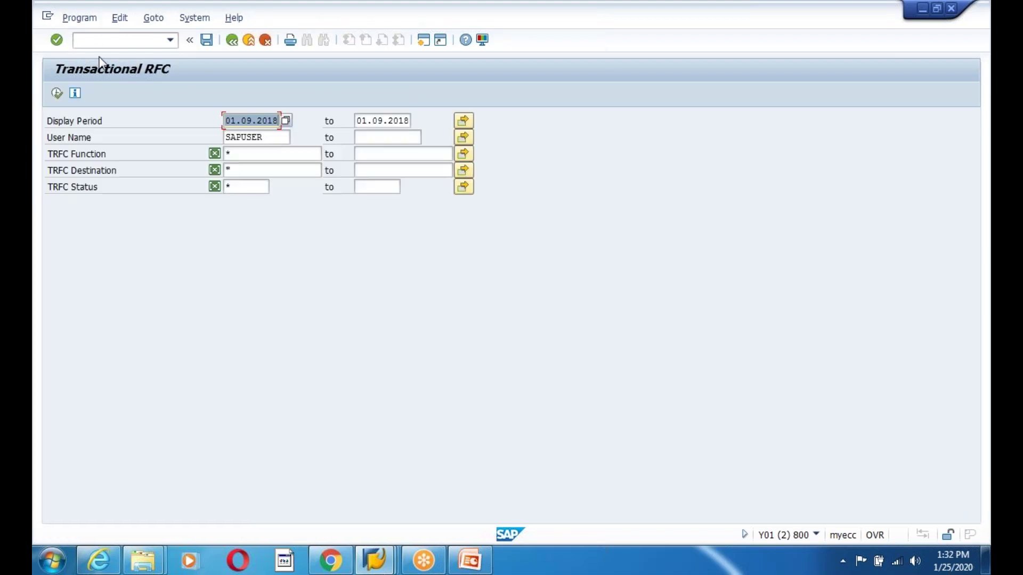
pyautogui.click(56, 93)
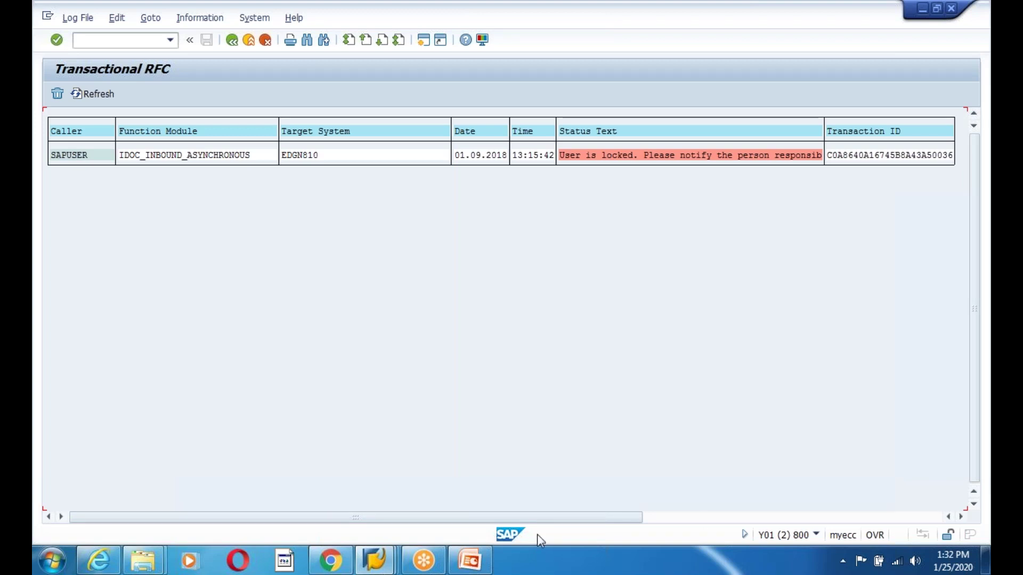
# In PowerPoint, insert a new slide 262 after the last slide, 261 'Reprocessing of idocs'
pyautogui.moveTo(375, 560)
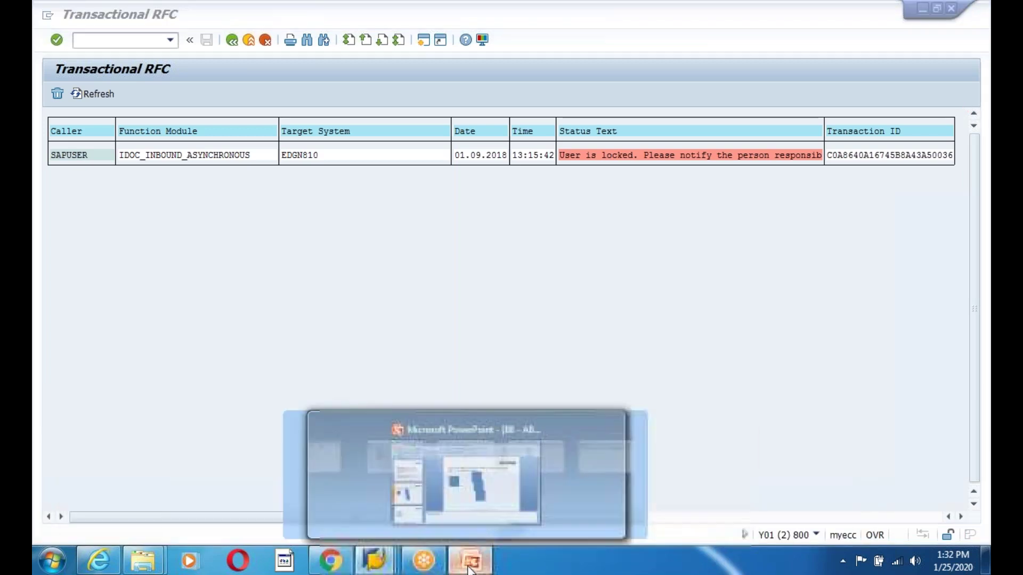
pyautogui.click(463, 469)
pyautogui.click(84, 486)
pyautogui.scroll(-3, 149, 360)
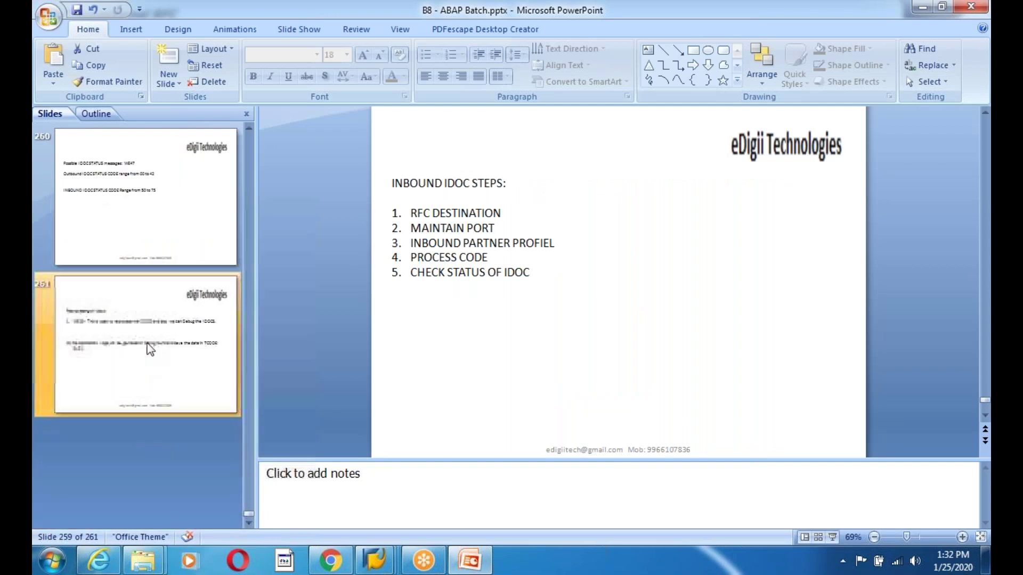
pyautogui.click(149, 361)
pyautogui.rightClick(150, 347)
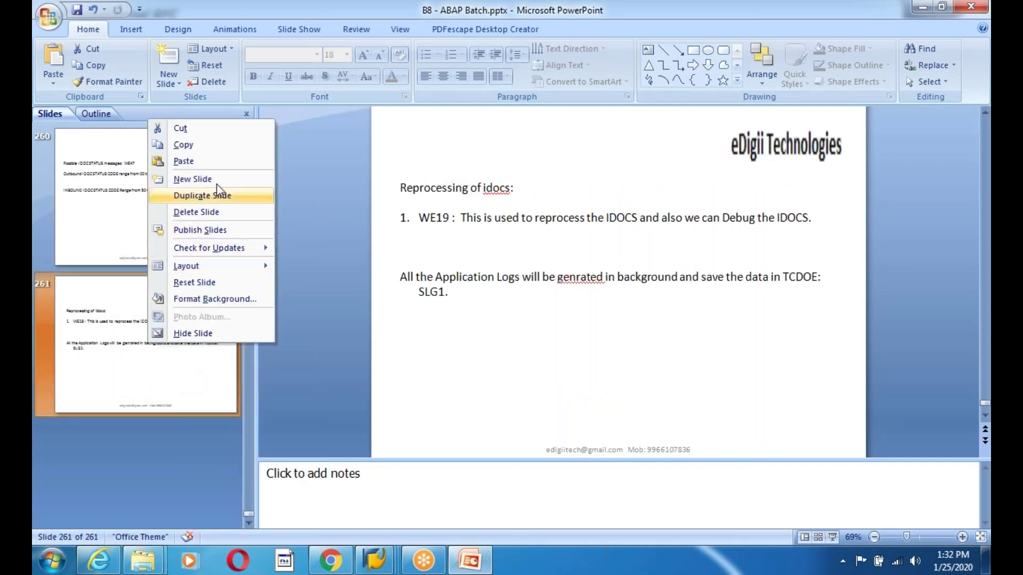
pyautogui.click(197, 179)
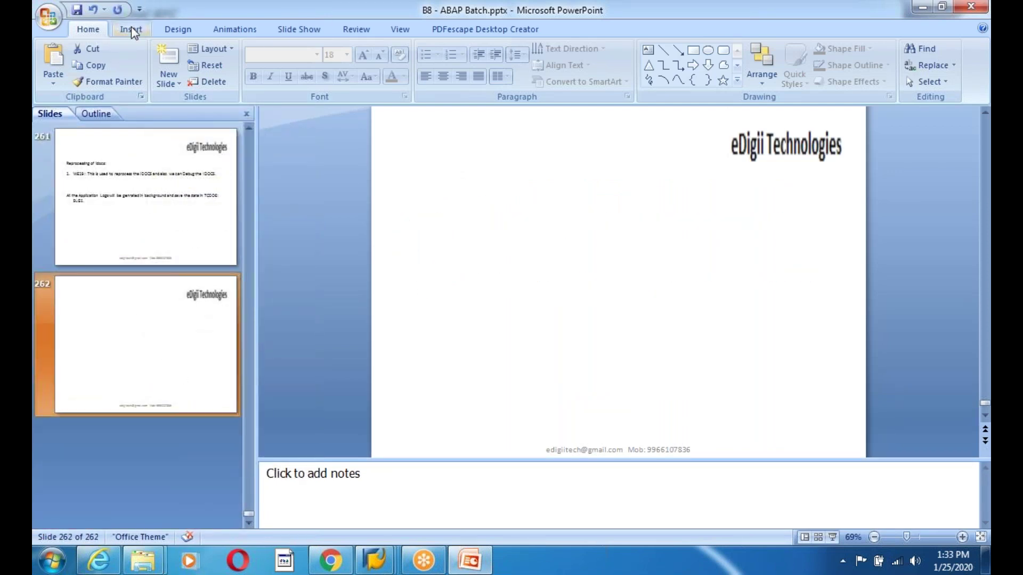
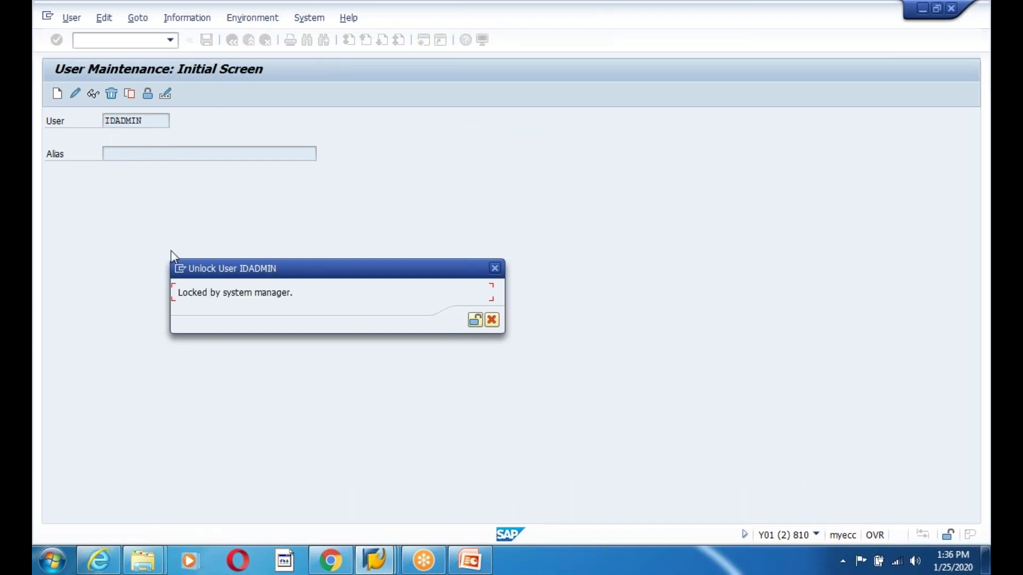
# Confirm the administrator user unlock and switch to the Transactional RFC (SM58) window
pyautogui.click(476, 319)
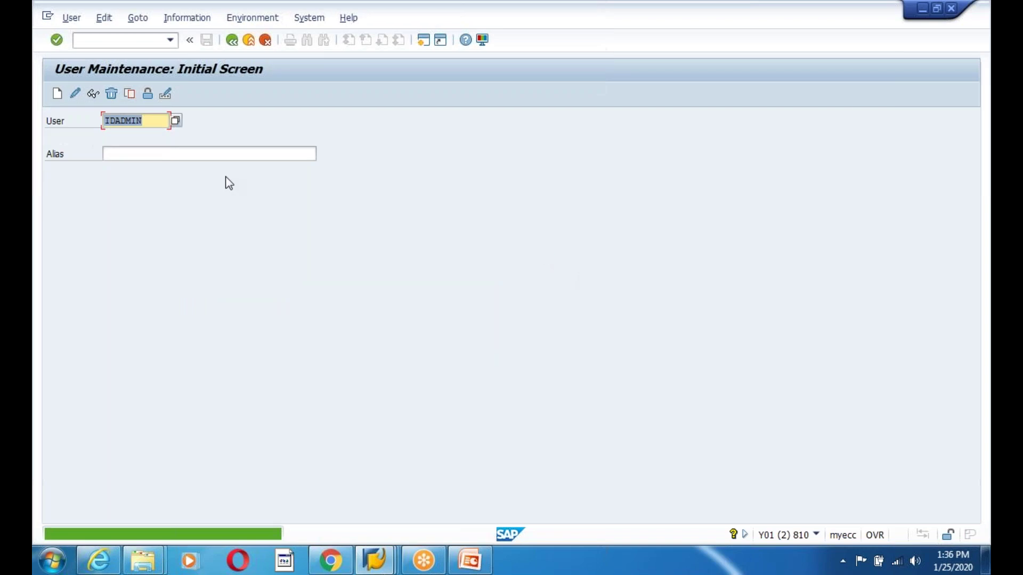
pyautogui.click(231, 40)
pyautogui.moveTo(374, 559)
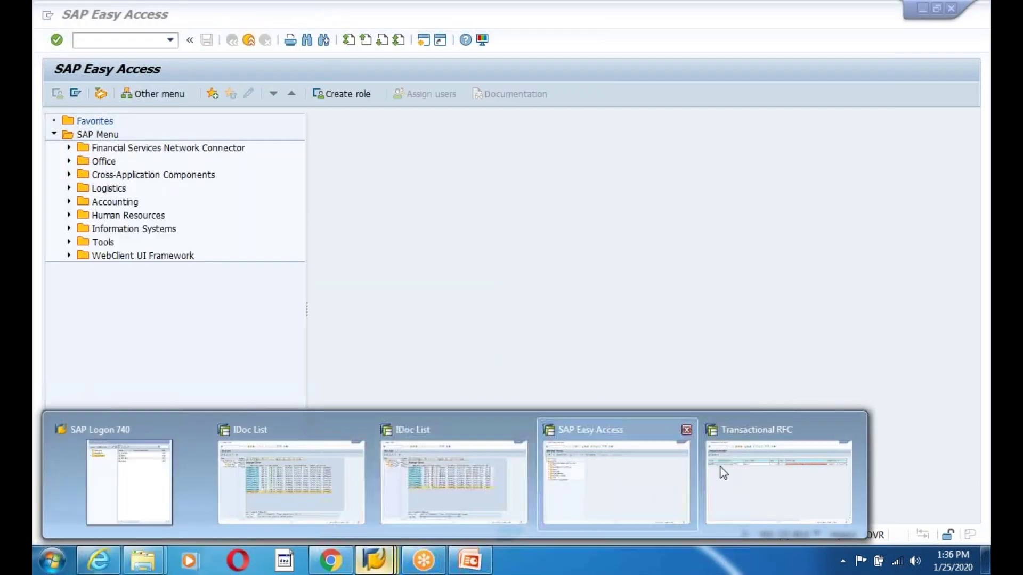
pyautogui.click(776, 479)
pyautogui.click(75, 156)
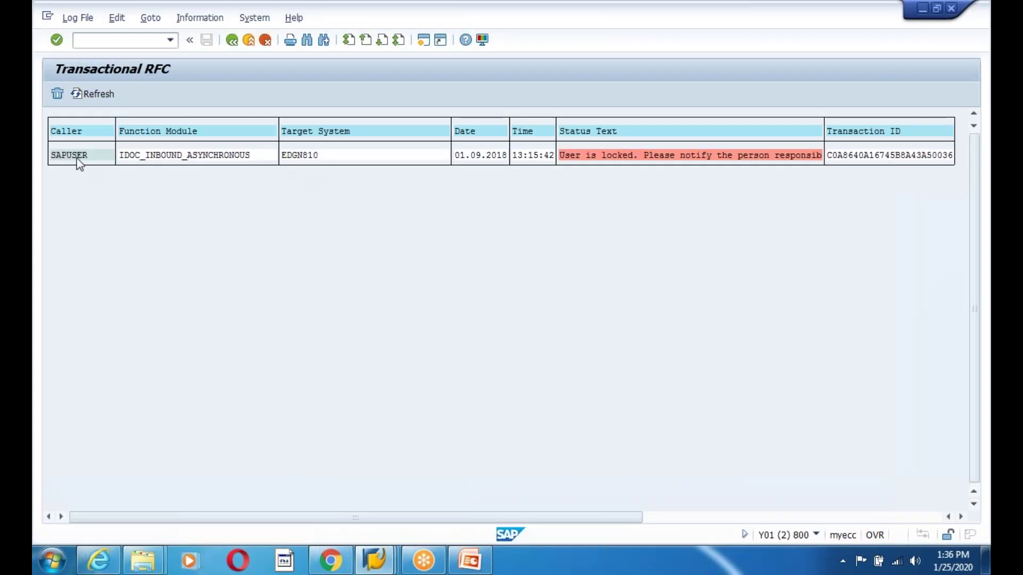
# Run Edit > Execute LUWs for all calls not yet executed
pyautogui.click(77, 18)
pyautogui.moveTo(124, 21)
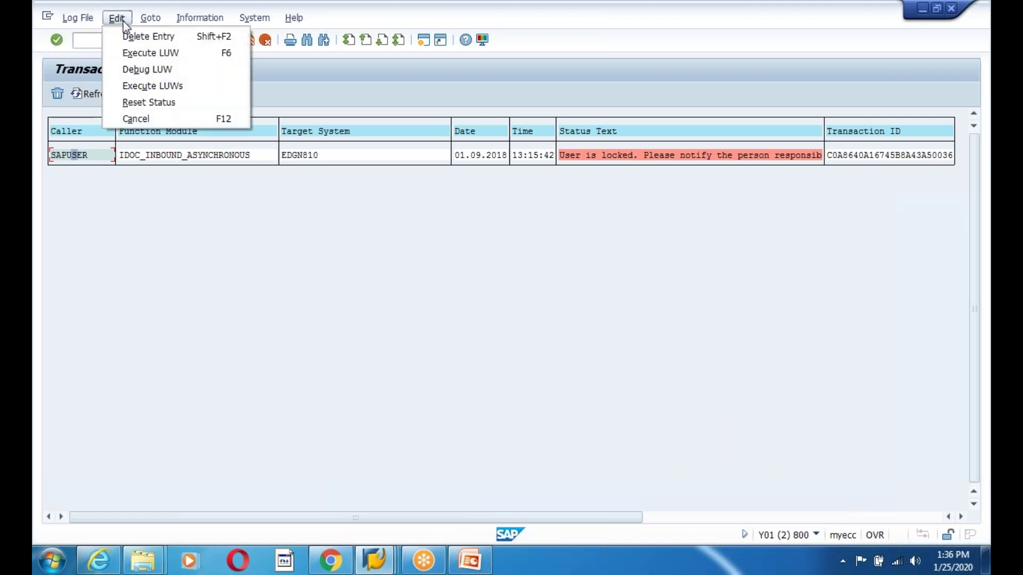
pyautogui.click(152, 87)
pyautogui.click(57, 94)
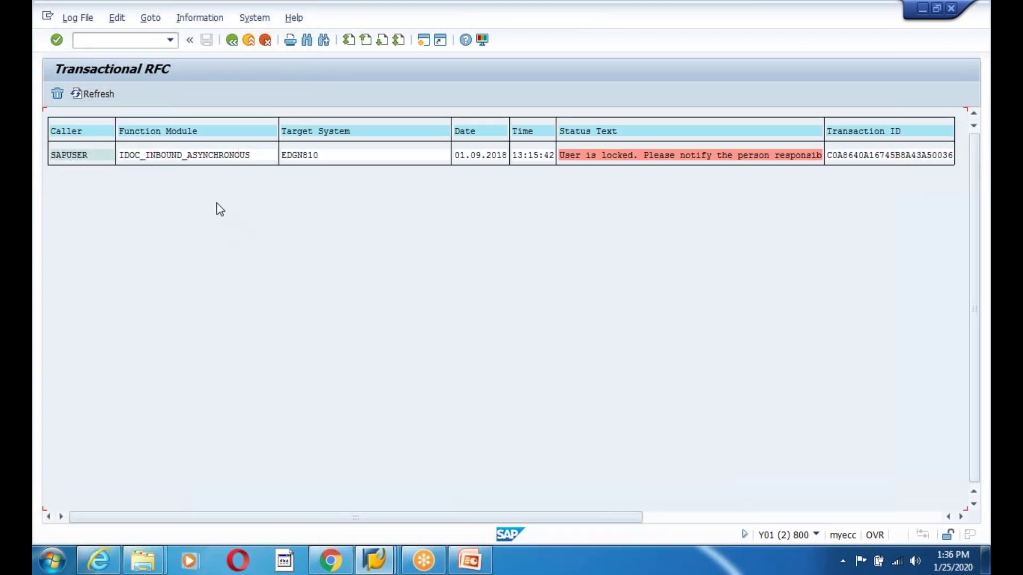
# Select the failed SAPUSER call entry and look through the Edit, Goto, Information and System menus
pyautogui.click(80, 156)
pyautogui.click(80, 18)
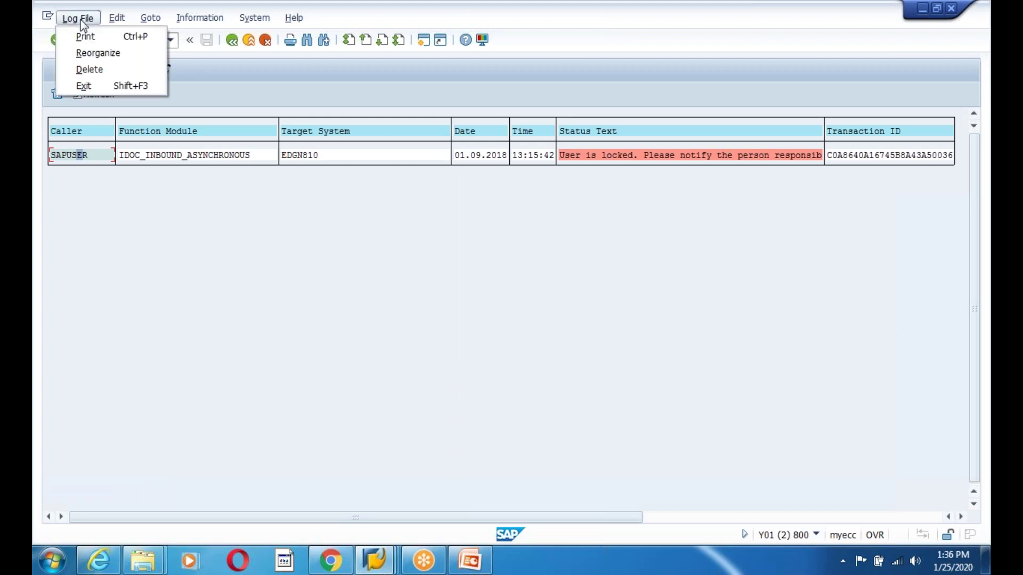
pyautogui.click(116, 19)
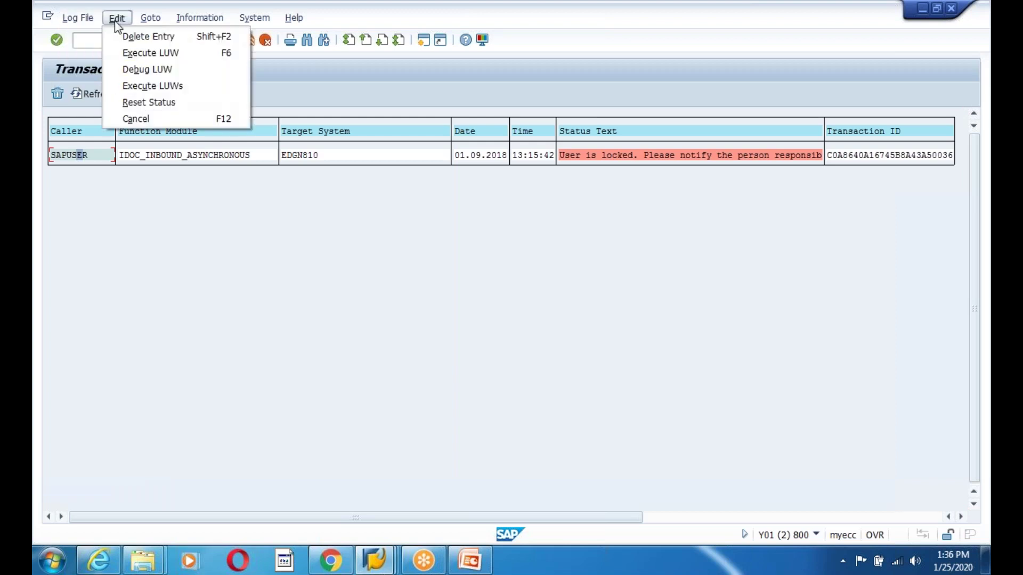
pyautogui.click(143, 18)
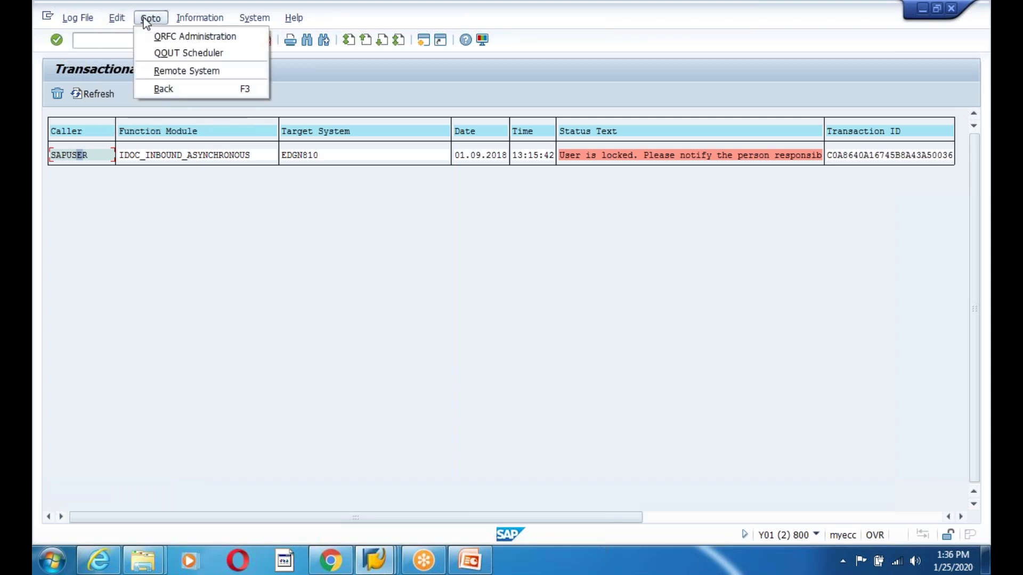
pyautogui.click(218, 19)
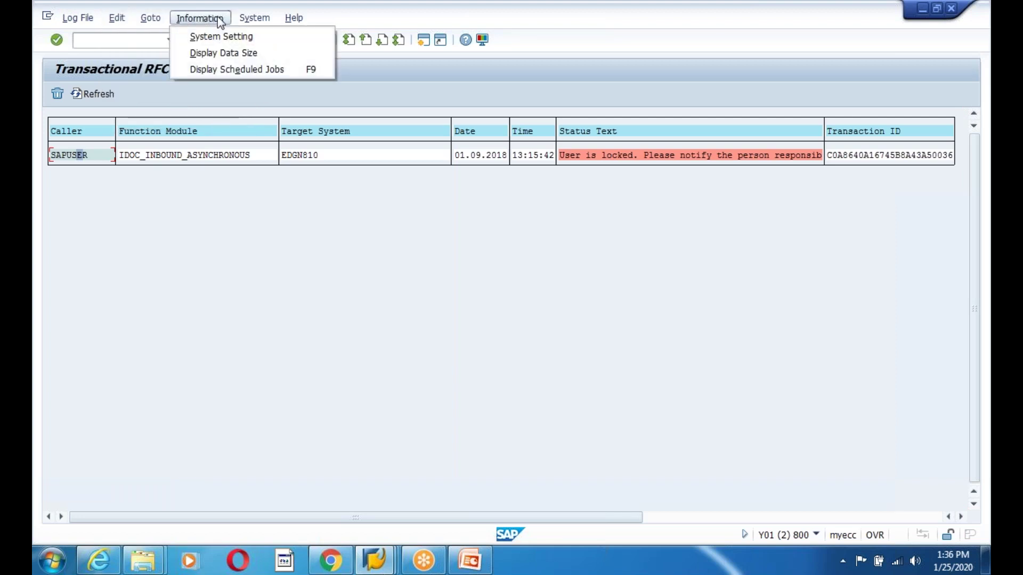
pyautogui.click(241, 19)
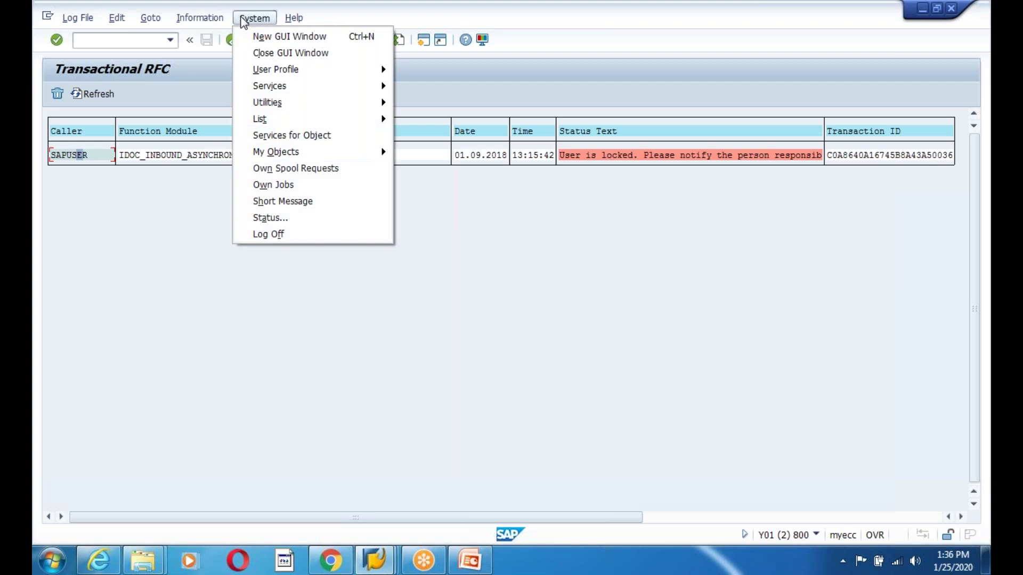
# Re-execute the failed IDOC_INBOUND_ASYNCHRONOUS call with Edit > Execute LUW (F6)
pyautogui.click(68, 163)
pyautogui.click(78, 18)
pyautogui.click(113, 19)
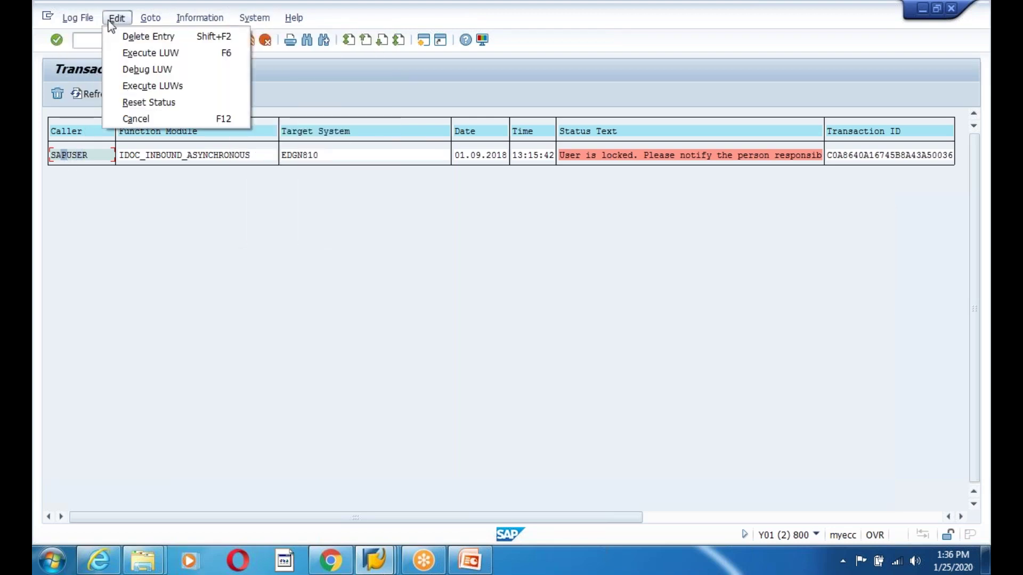
pyautogui.click(140, 53)
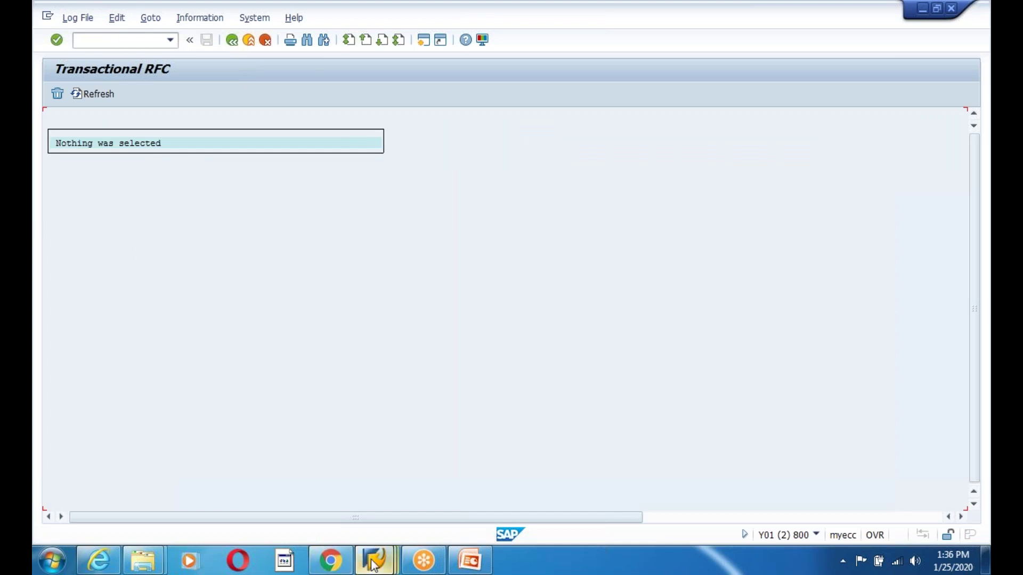
pyautogui.moveTo(373, 563)
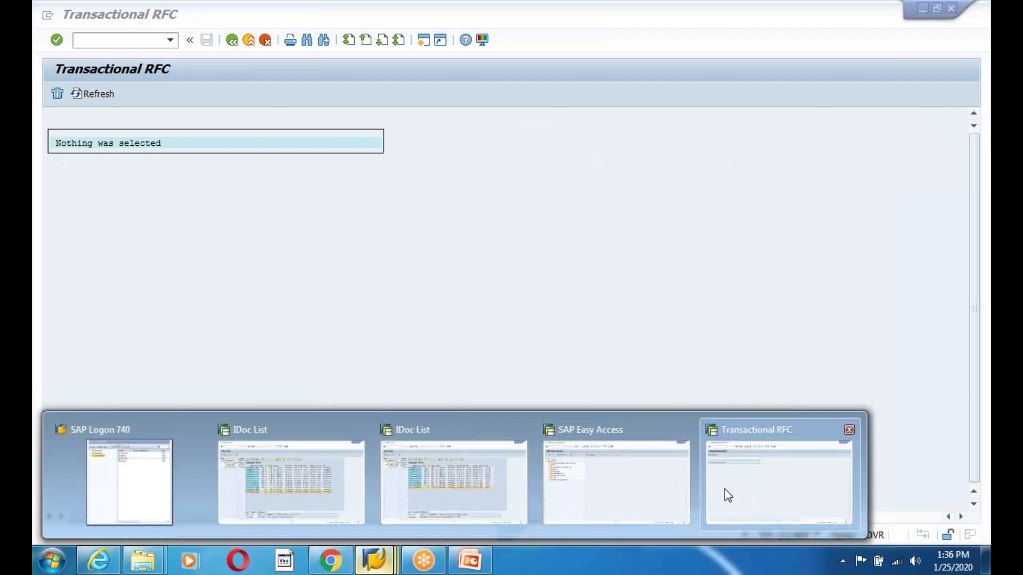
# Start transaction WE02 from SAP Easy Access and list the matching IDocs
pyautogui.click(617, 482)
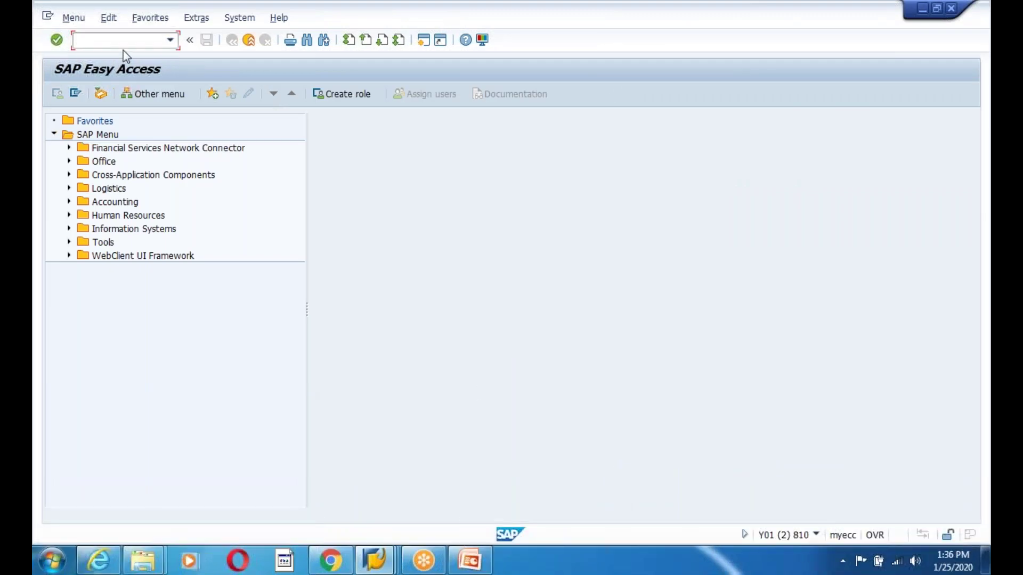
pyautogui.write('we02')
pyautogui.press('Return')
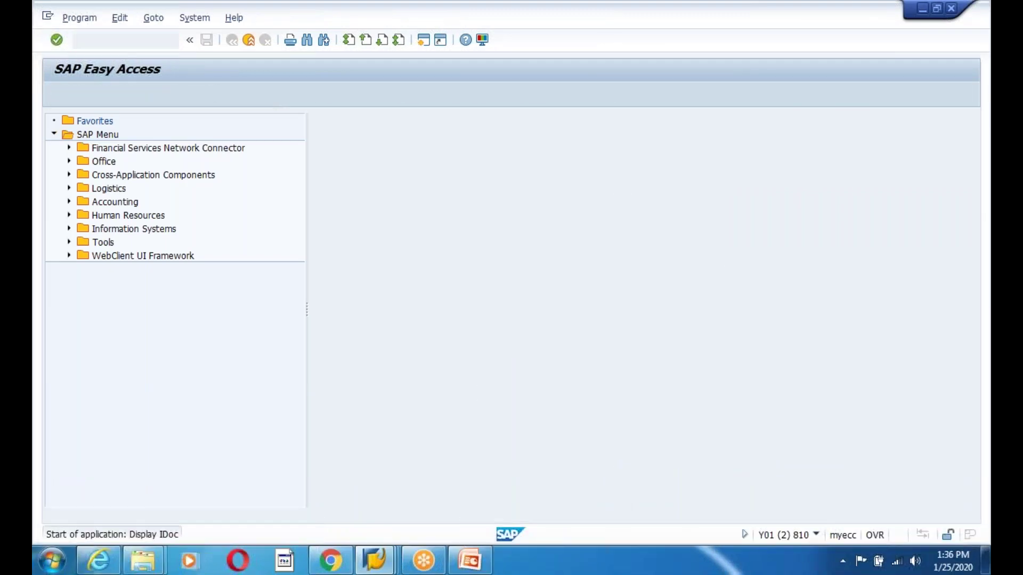
pyautogui.click(57, 93)
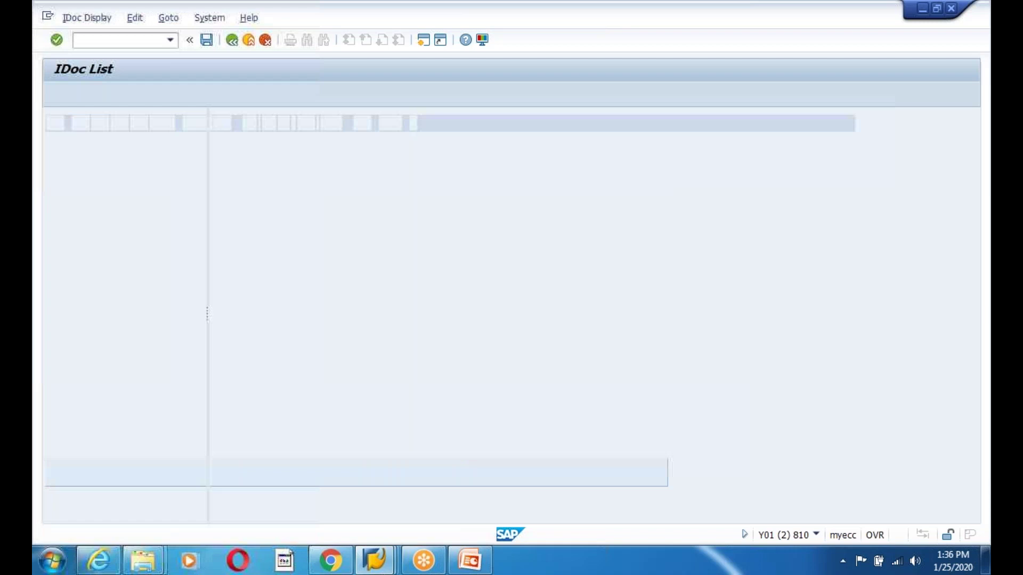
# Check IDoc 259011 at status 64 and IDoc 259010 at status 53 in the list
pyautogui.click(283, 327)
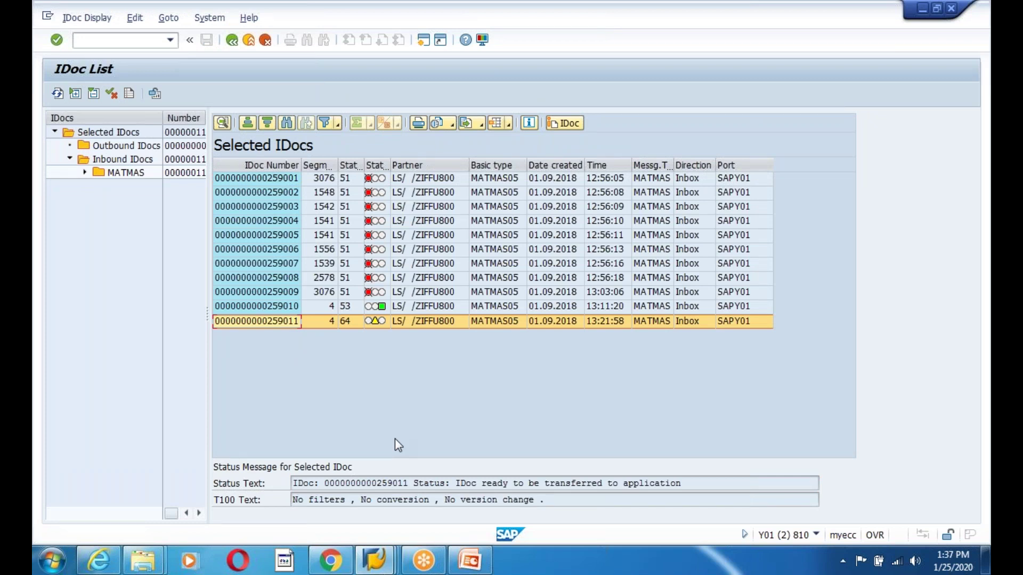
pyautogui.click(280, 307)
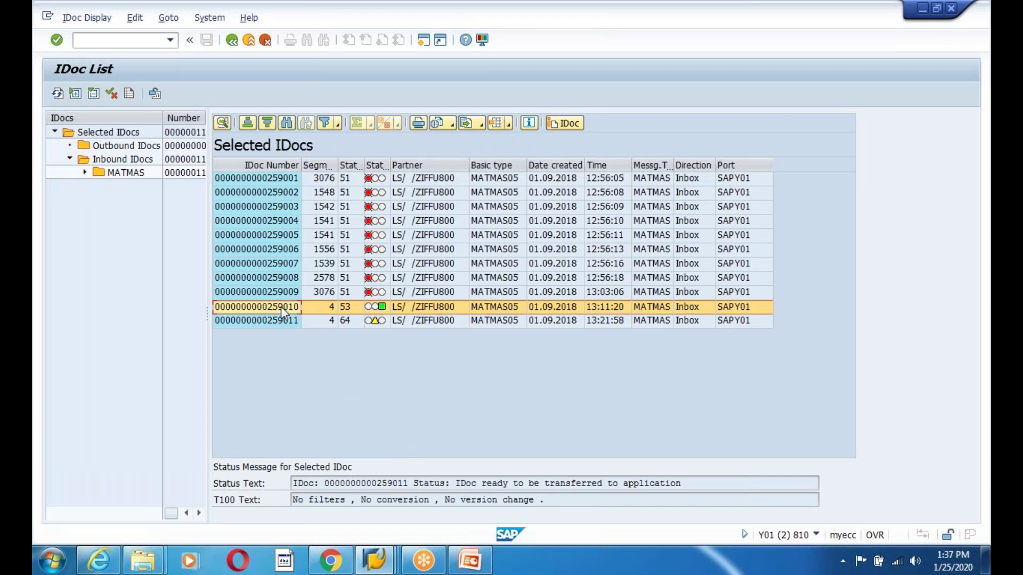
pyautogui.click(284, 321)
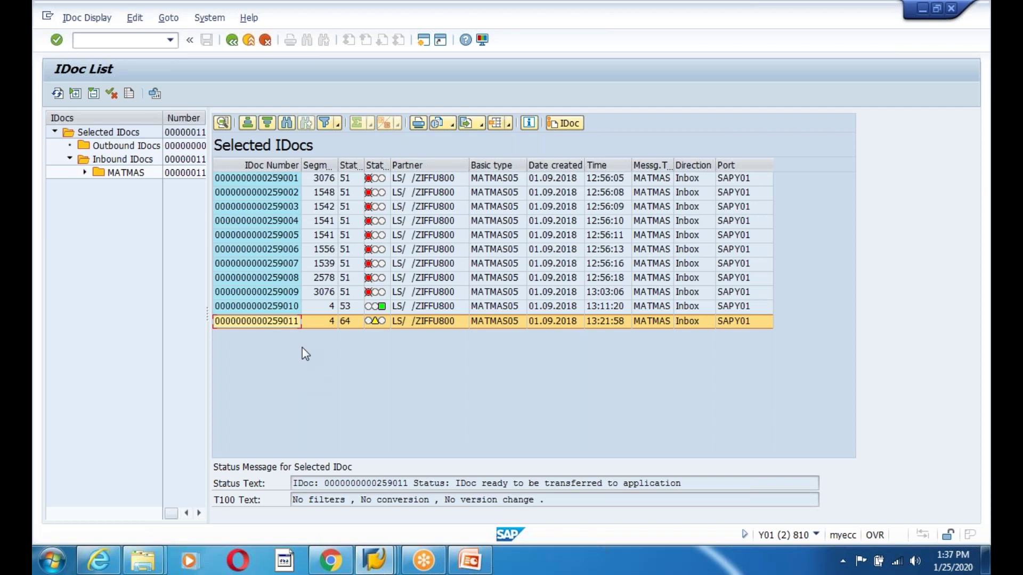
pyautogui.click(360, 326)
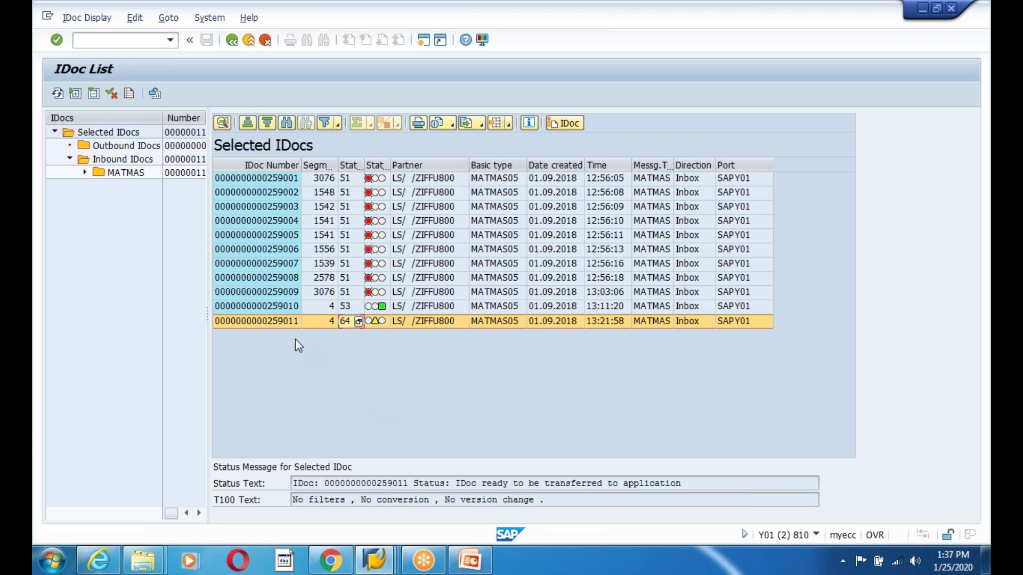
pyautogui.click(269, 322)
pyautogui.click(283, 307)
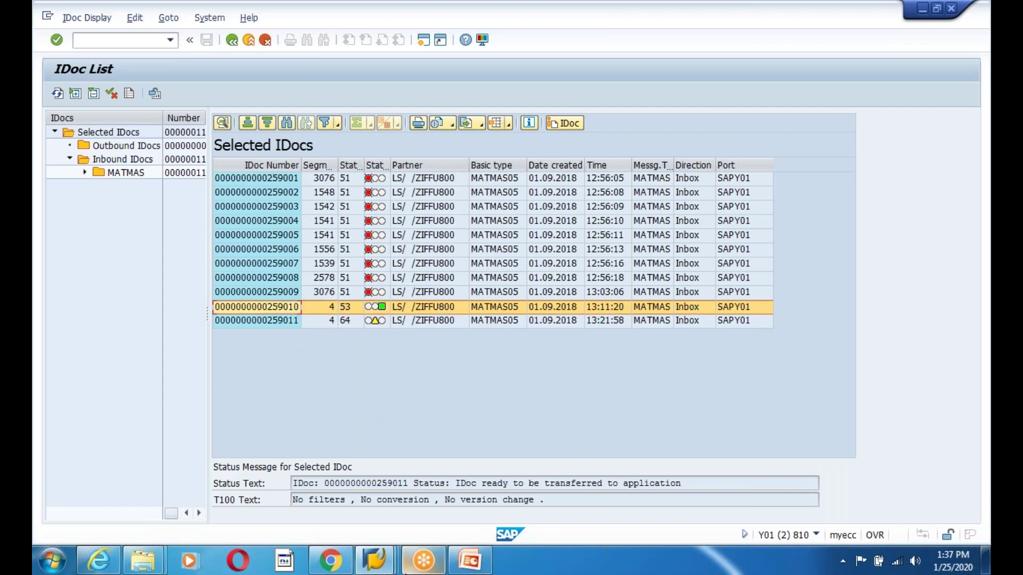
pyautogui.moveTo(385, 565)
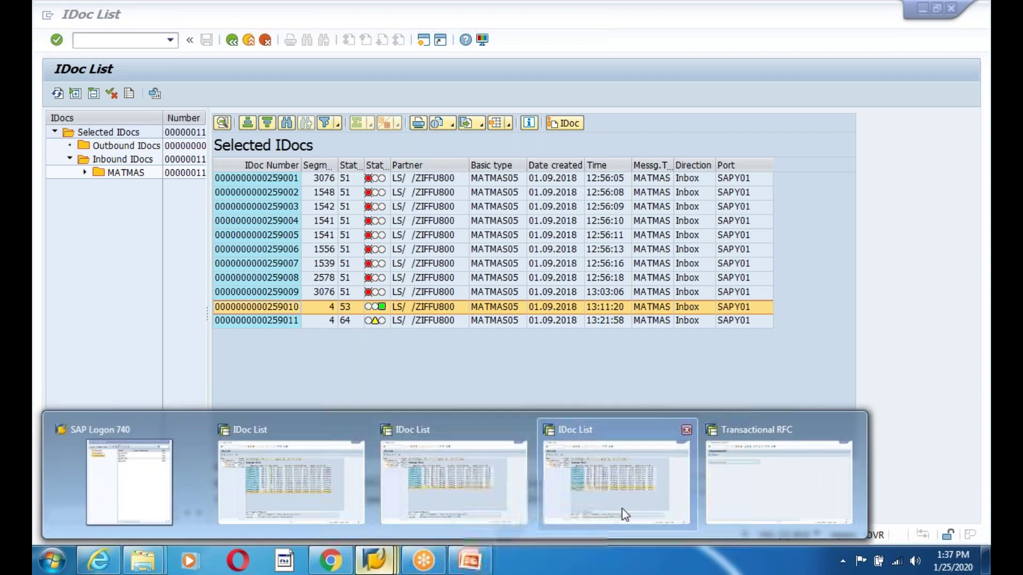
pyautogui.moveTo(729, 491)
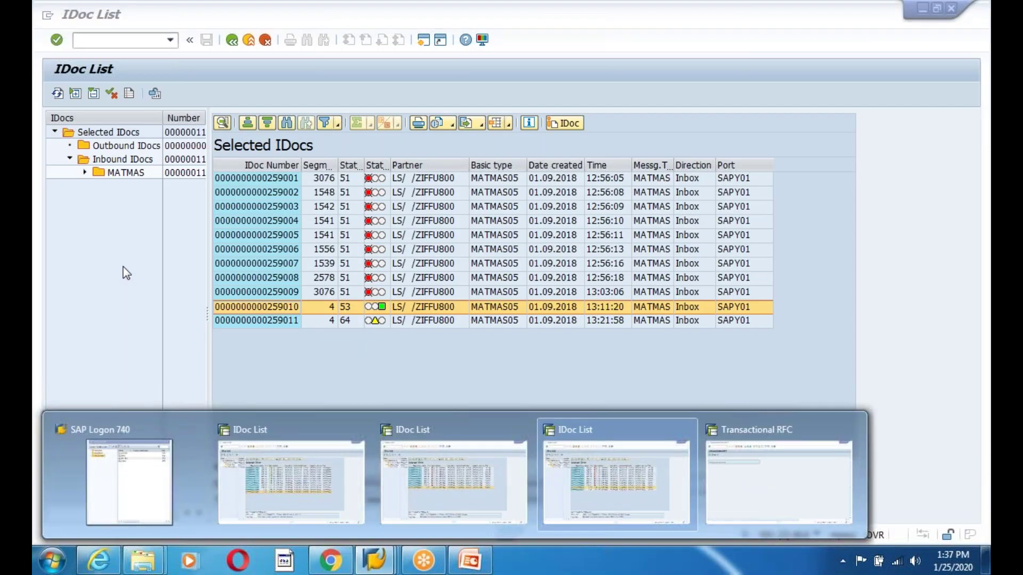
pyautogui.click(469, 561)
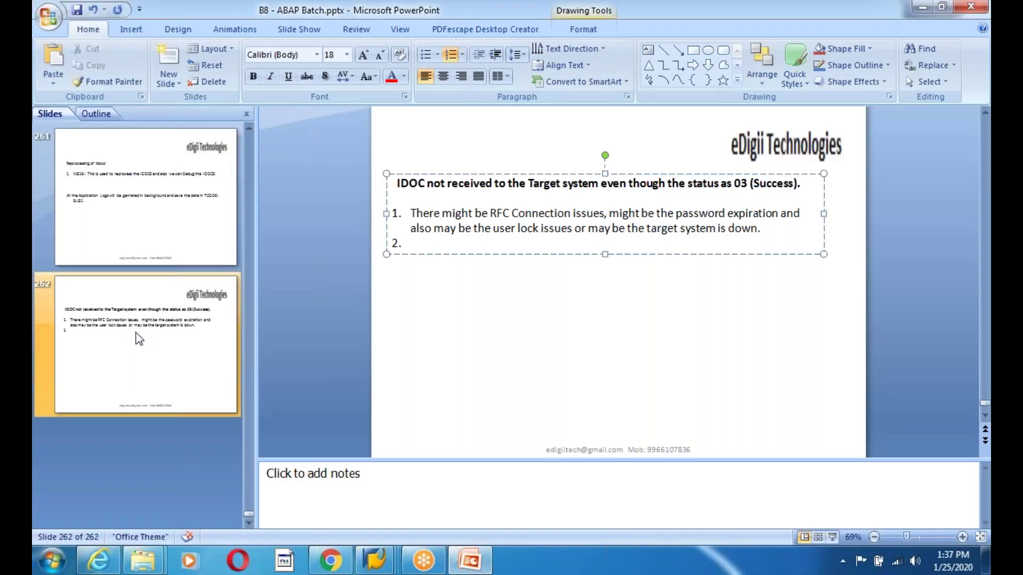
# Browse back through slides 259, 258 and 257 and the IDoc status codes slide
pyautogui.click(156, 350)
pyautogui.scroll(3, 156, 349)
pyautogui.click(158, 352)
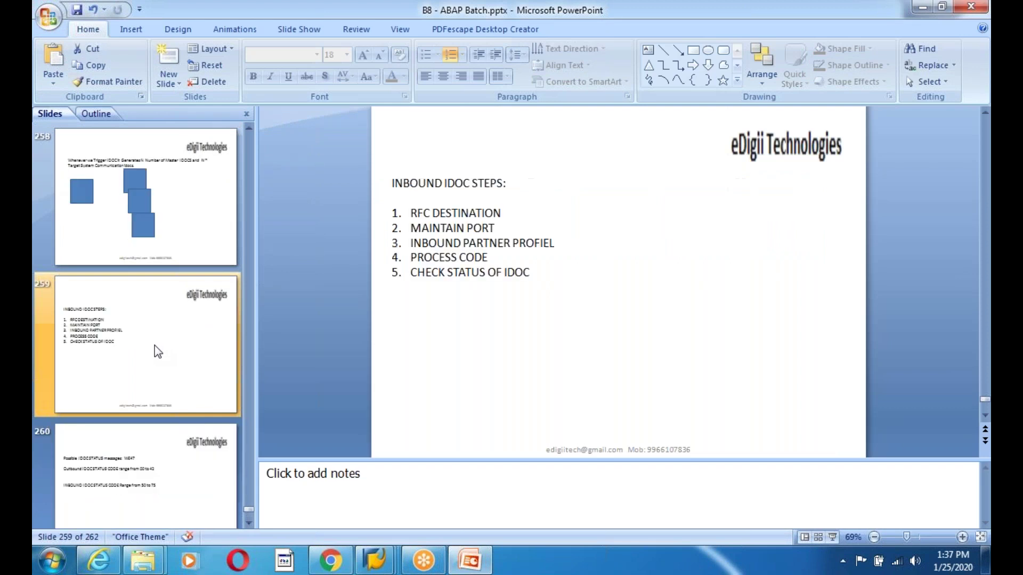
pyautogui.click(155, 256)
pyautogui.scroll(3, 153, 380)
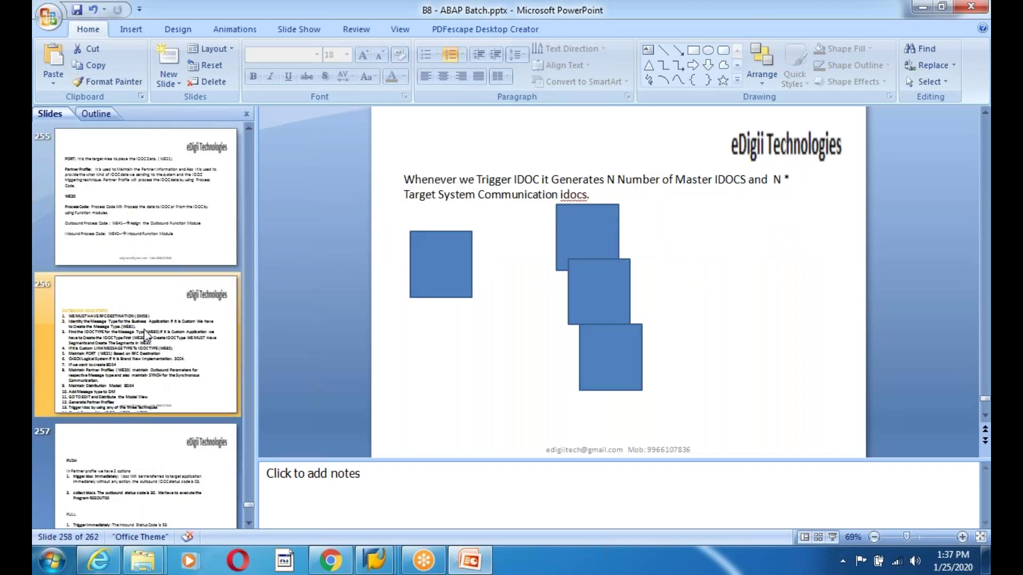
pyautogui.click(136, 455)
pyautogui.scroll(-5, 137, 455)
pyautogui.click(151, 425)
pyautogui.scroll(-2, 151, 425)
# Review slide 260 on status code ranges, then settle on slide 262 about IDocs not received
pyautogui.click(139, 324)
pyautogui.scroll(2, 152, 322)
pyautogui.click(152, 323)
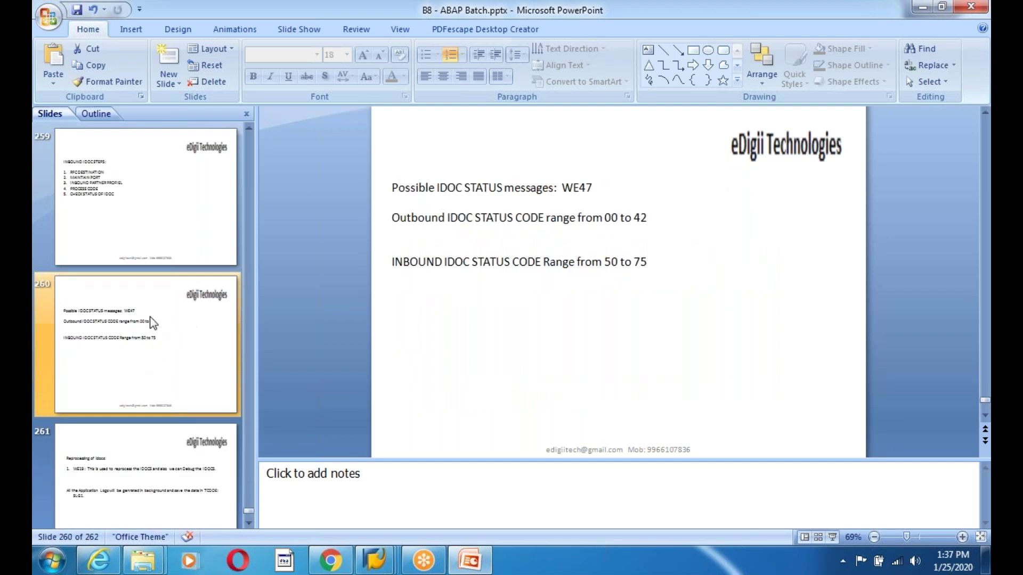
pyautogui.scroll(-2, 153, 322)
pyautogui.click(152, 351)
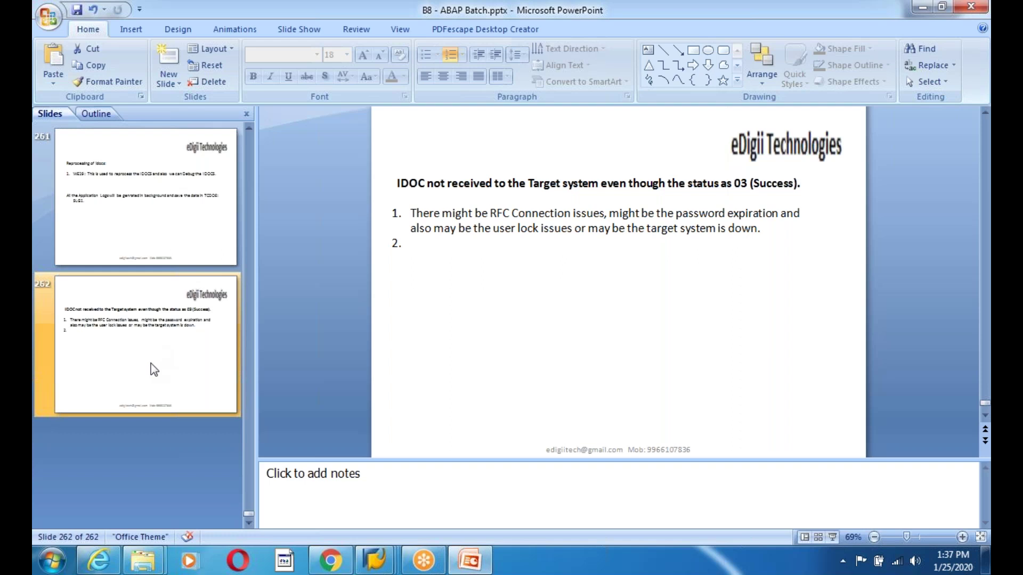
pyautogui.click(500, 281)
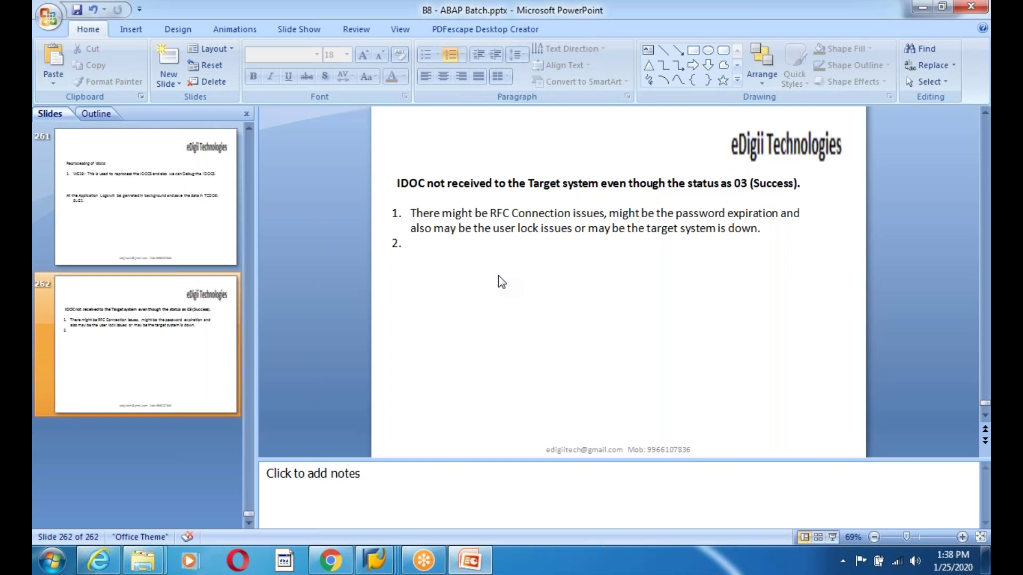
pyautogui.click(115, 324)
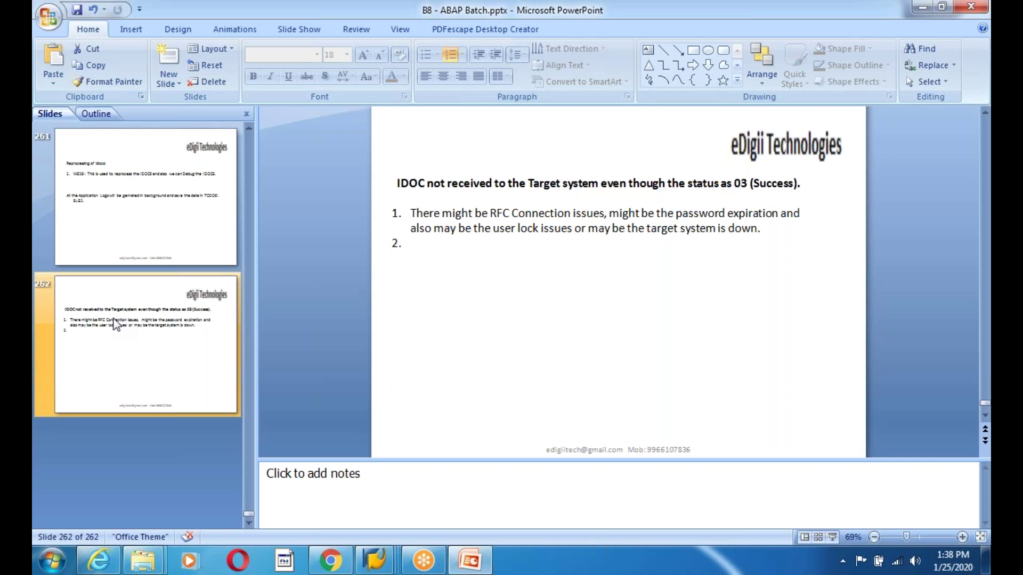
# Show the desktop, open Local Disk (F:) and enter the BitLocker password to unlock it
pyautogui.press('super+d')
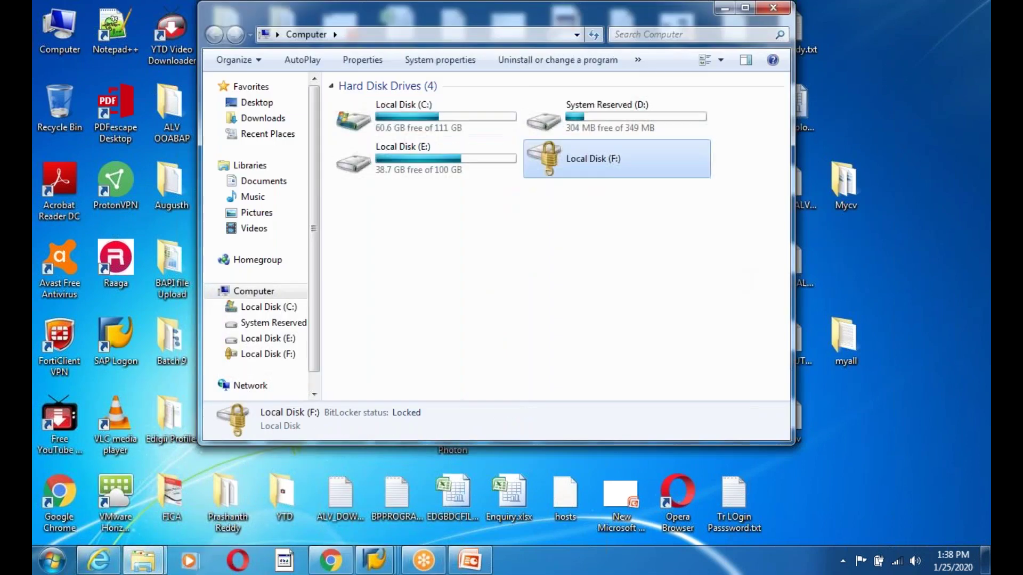
pyautogui.doubleClick(576, 156)
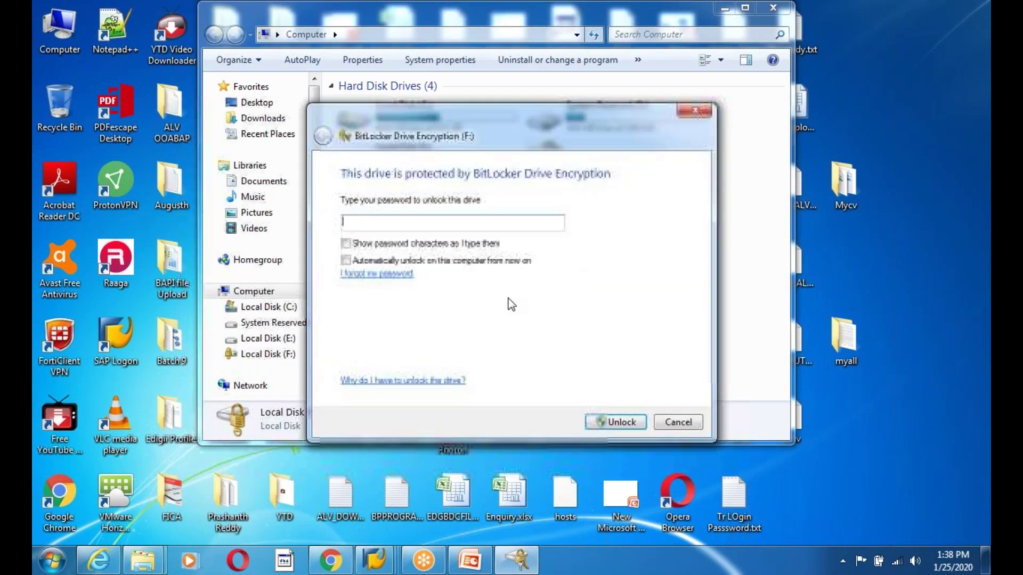
pyautogui.write('••••••')
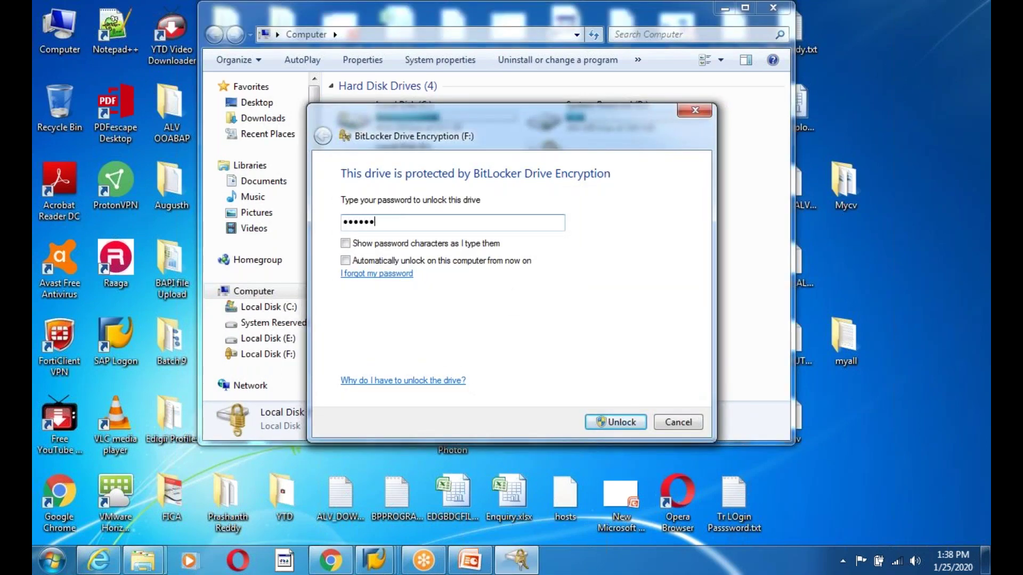
pyautogui.write('••••')
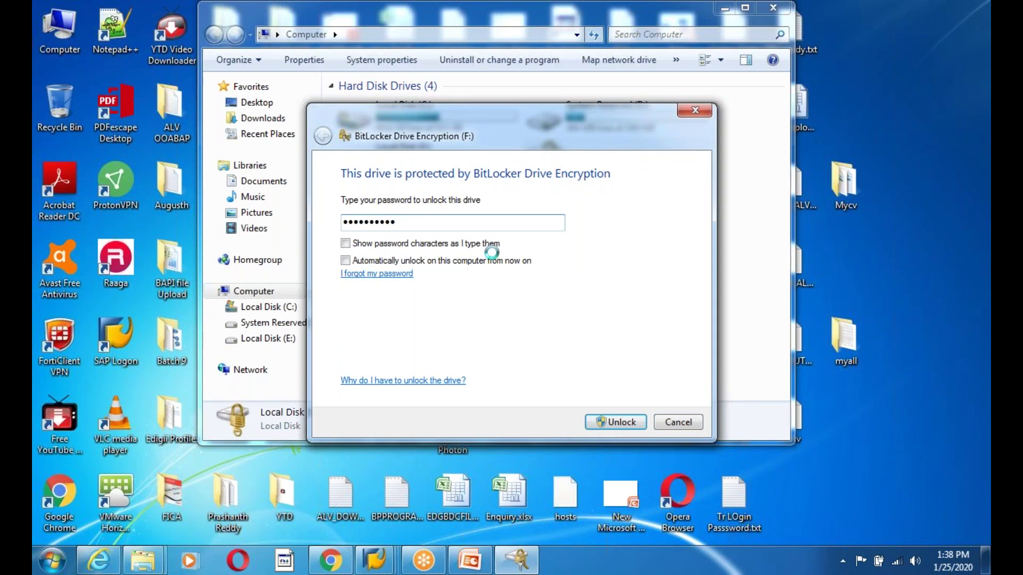
pyautogui.doubleClick(606, 163)
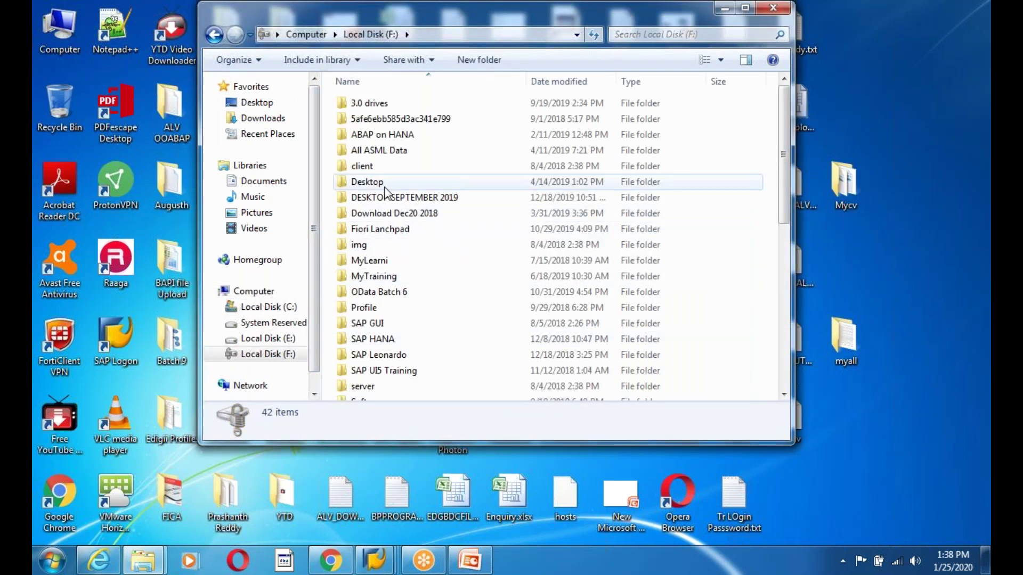
# Dismiss AutoPlay, peek into DESKTOP SEPTEMBER 2019, then open F:\MyTraining\ABAP
pyautogui.click(608, 84)
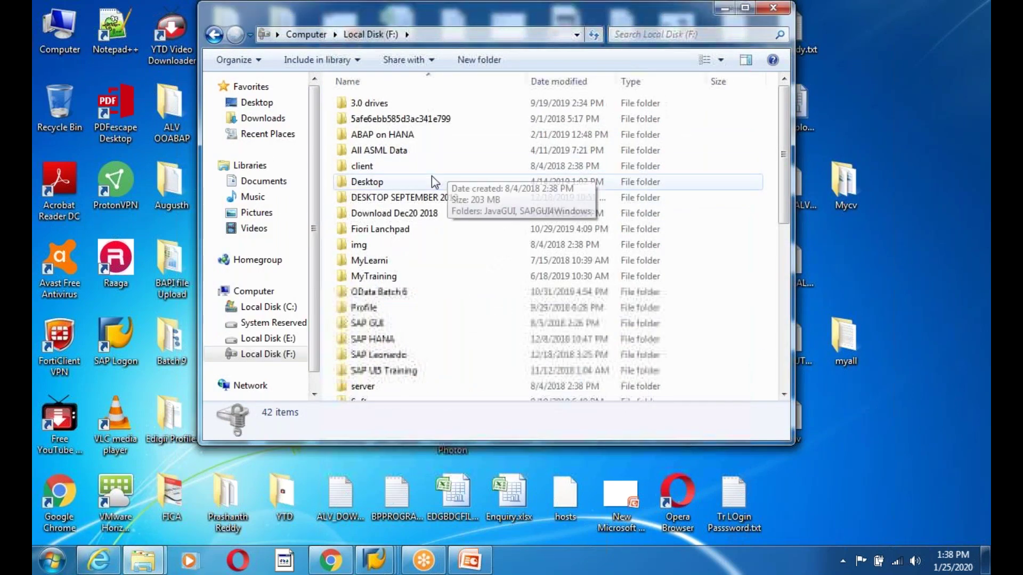
pyautogui.doubleClick(395, 196)
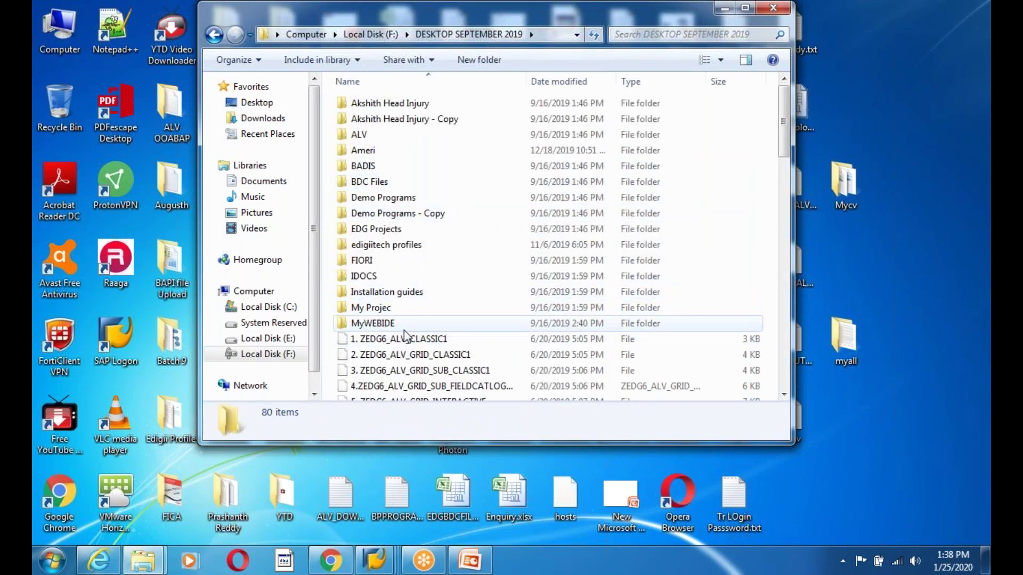
pyautogui.click(214, 35)
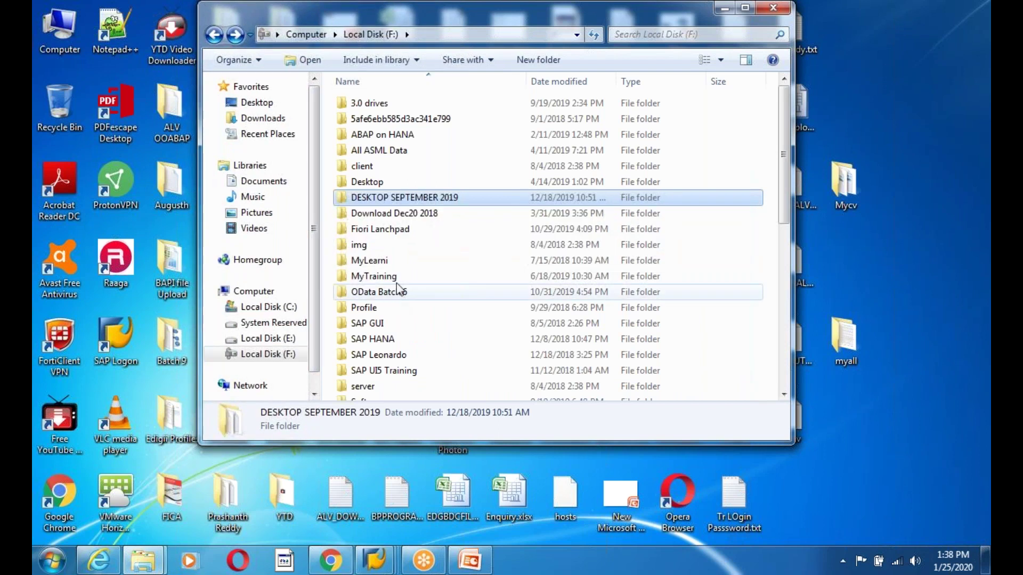
pyautogui.doubleClick(379, 277)
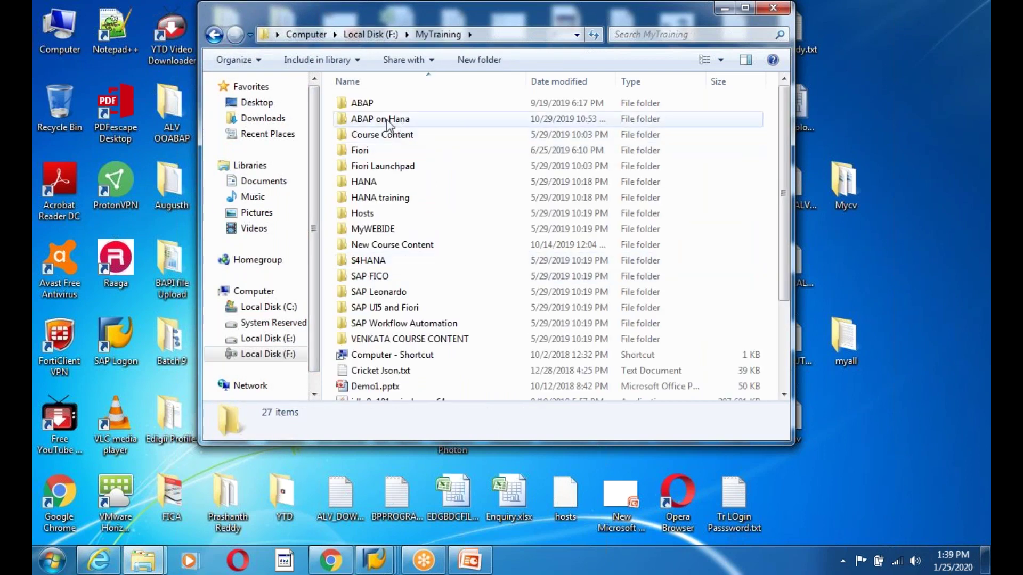
pyautogui.doubleClick(360, 103)
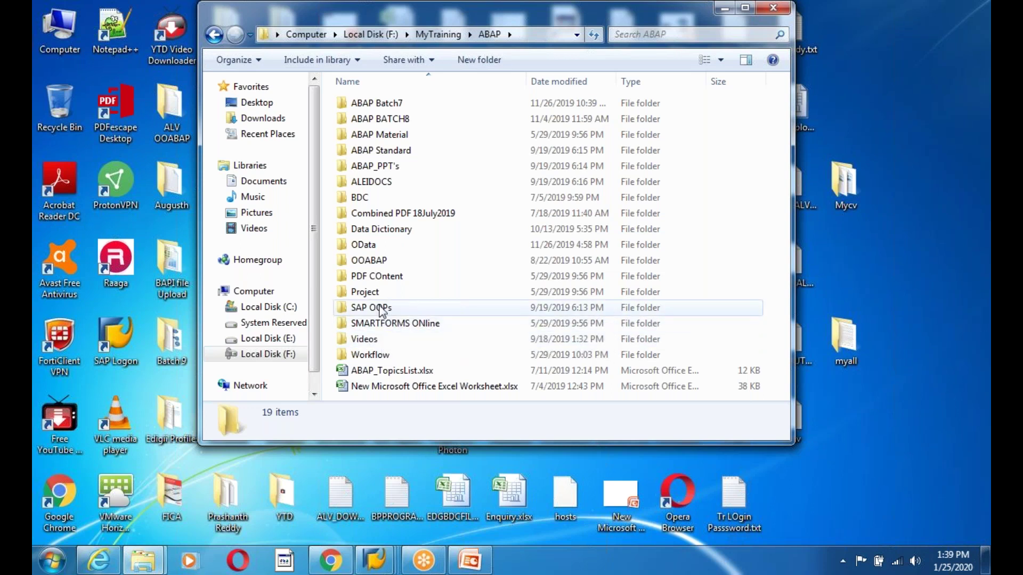
# Look into the ALEIDOCS folder, then Videos > ALE IDOCS All, and return to ABAP
pyautogui.click(374, 184)
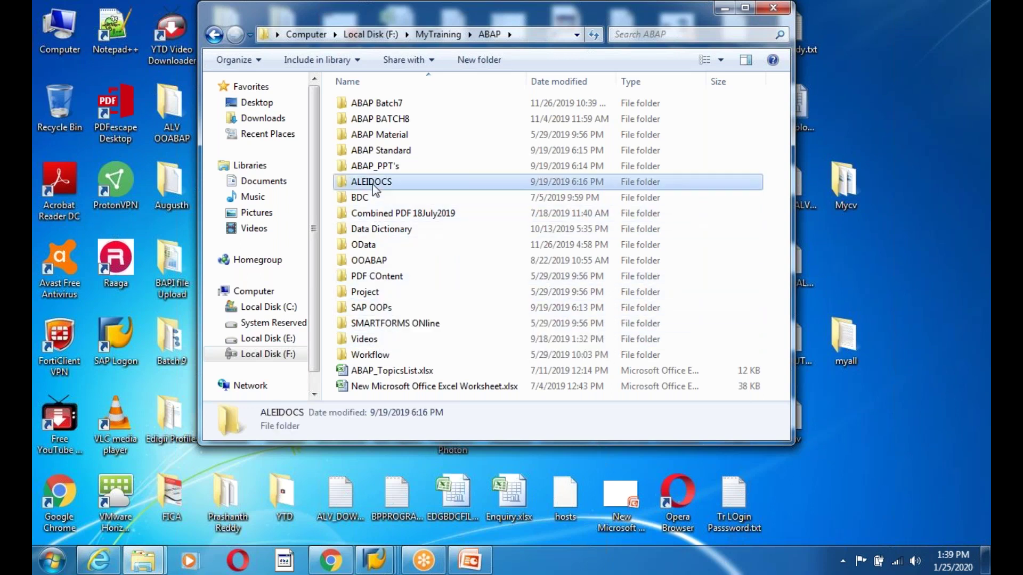
pyautogui.doubleClick(373, 184)
pyautogui.click(213, 36)
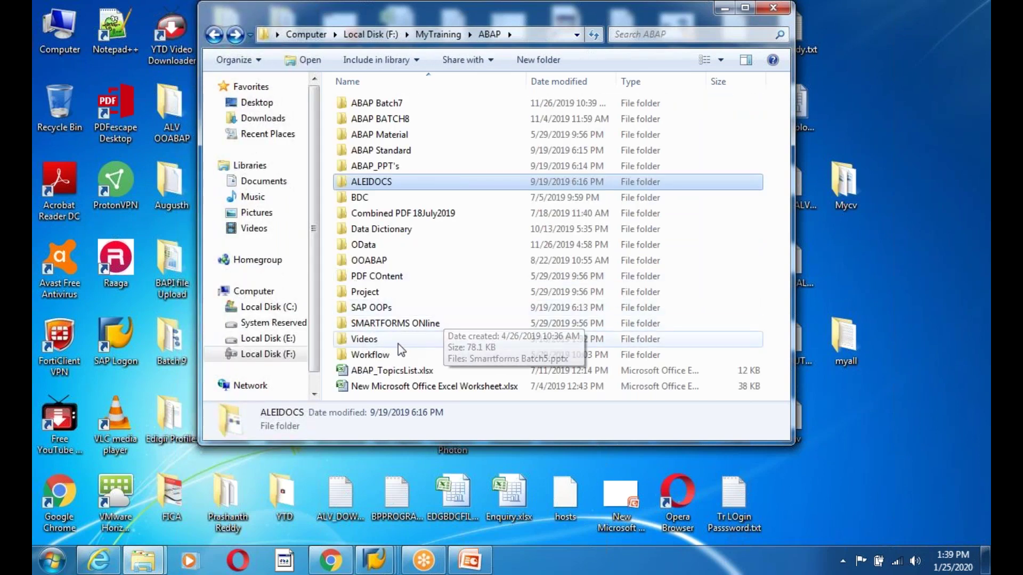
pyautogui.doubleClick(398, 343)
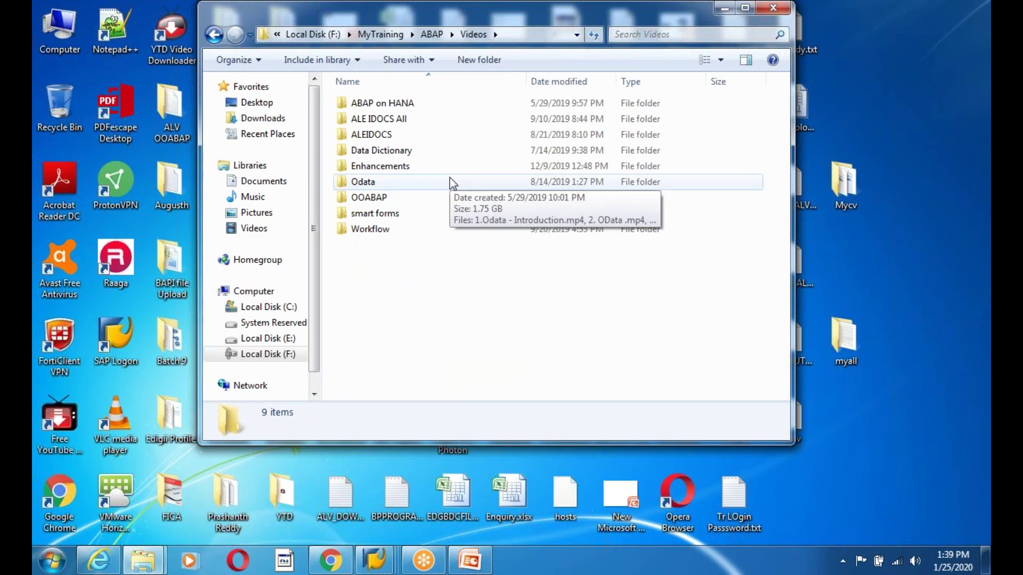
pyautogui.doubleClick(405, 122)
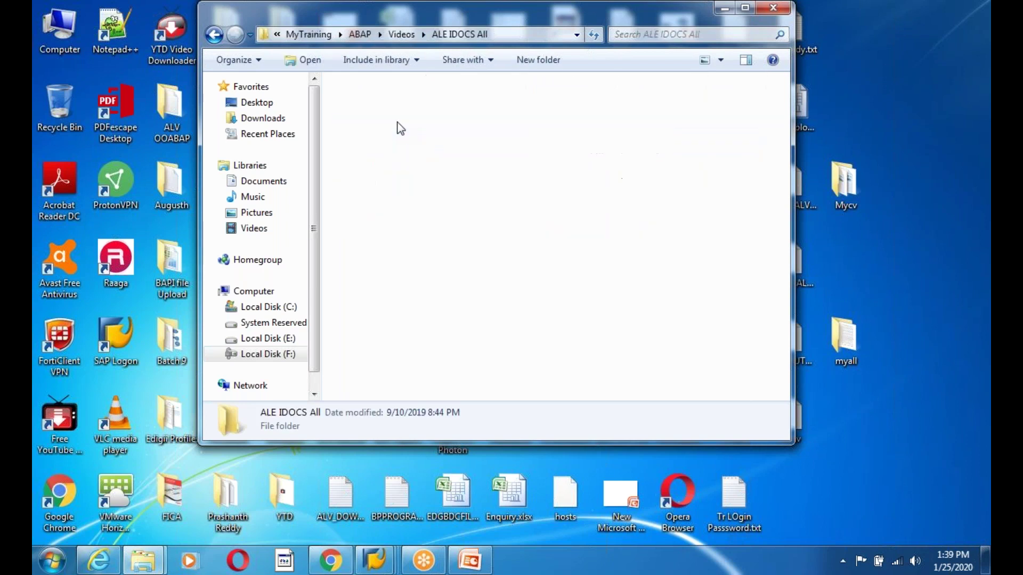
pyautogui.click(214, 34)
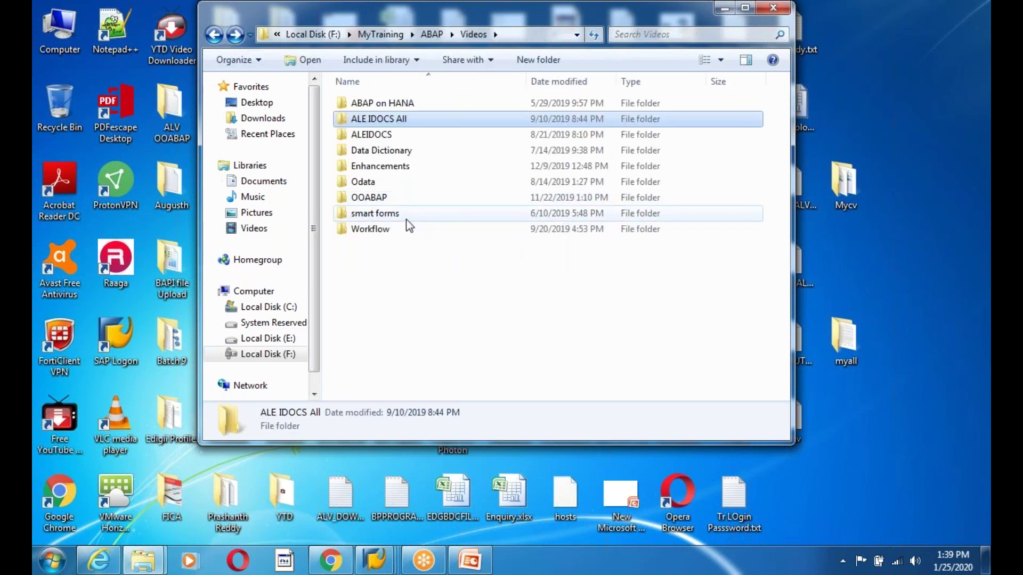
pyautogui.click(214, 34)
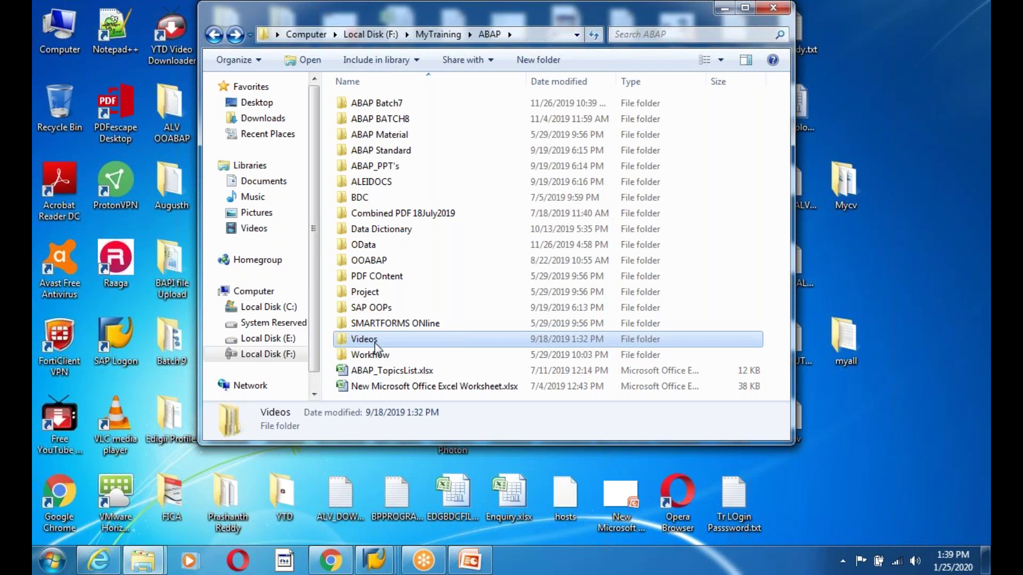
# Select ABAP_TopicsList.xlsx, revisit Videos, go back up to Local Disk (F:) and close Explorer
pyautogui.click(389, 371)
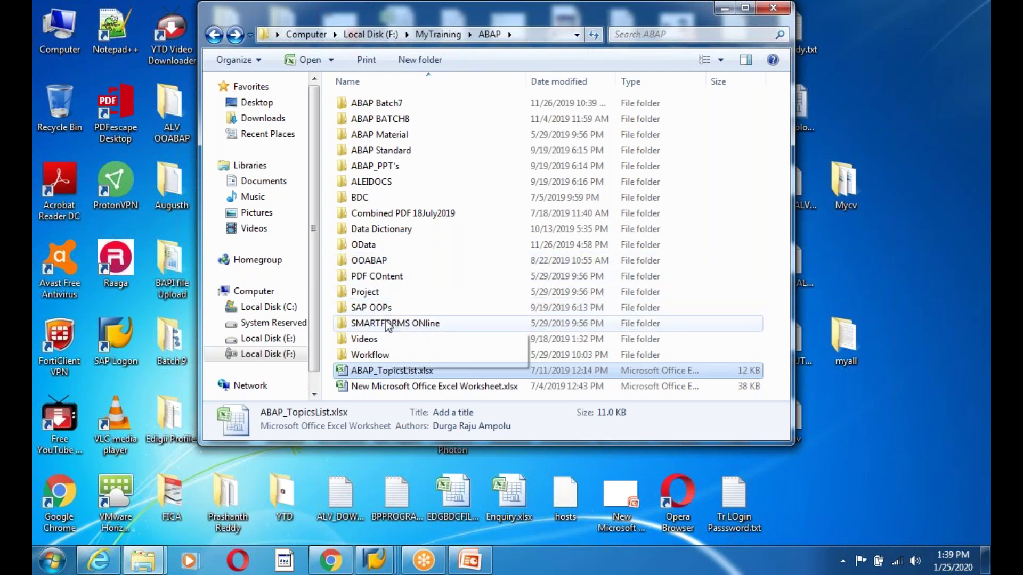
pyautogui.doubleClick(375, 340)
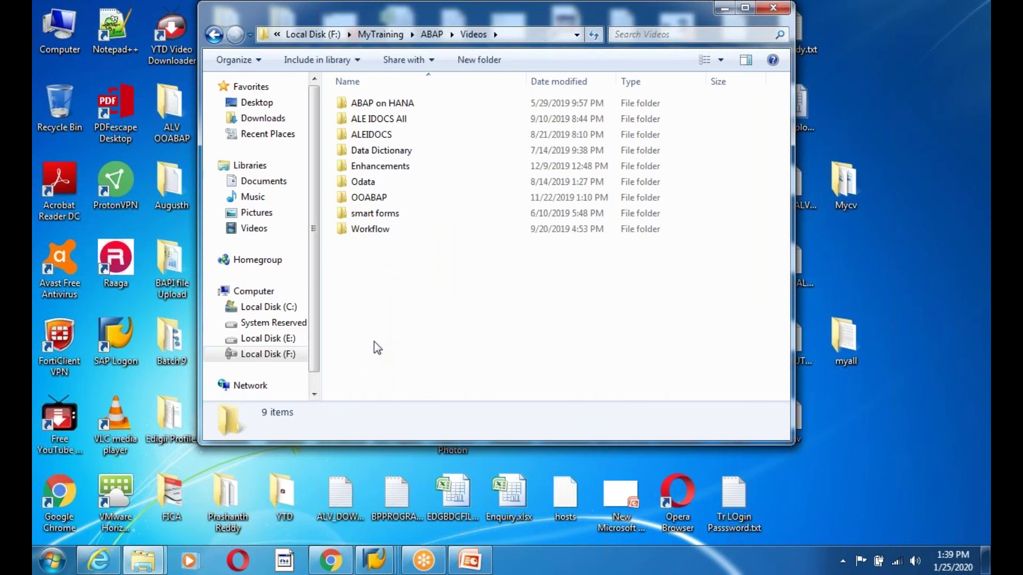
pyautogui.click(216, 38)
pyautogui.click(216, 38)
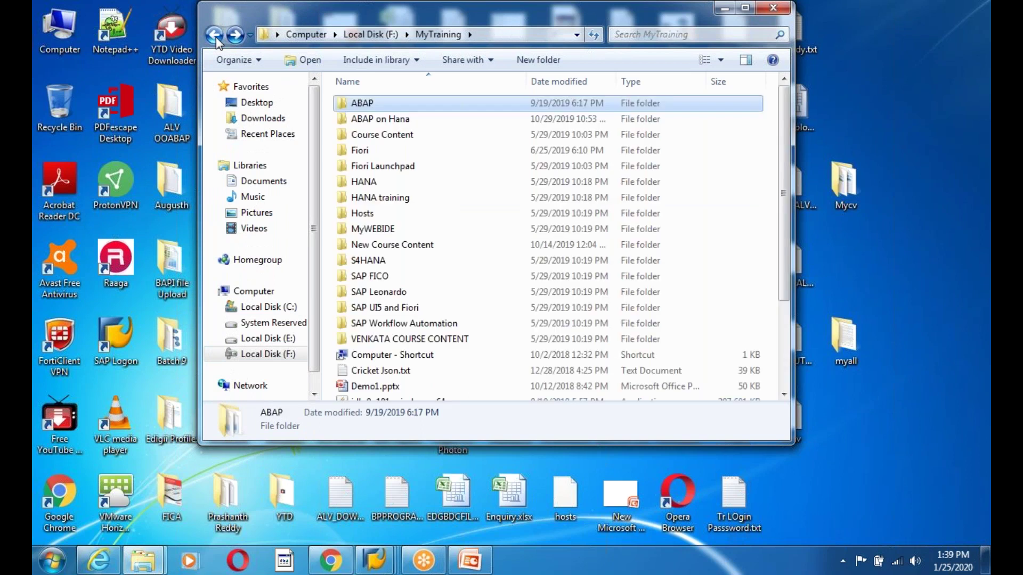
pyautogui.click(216, 37)
pyautogui.moveTo(295, 18); pyautogui.dragTo(194, 92)
pyautogui.click(685, 83)
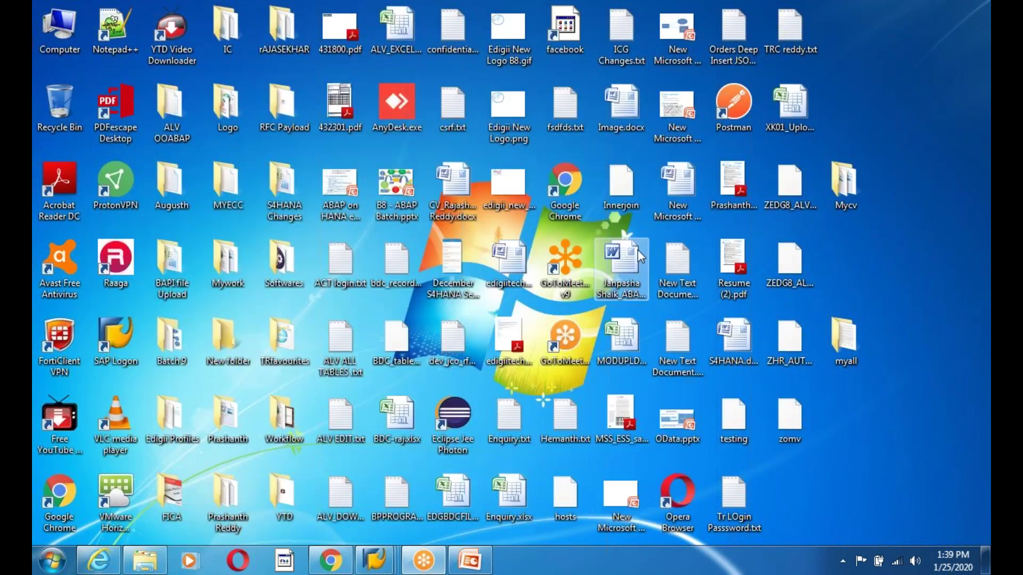